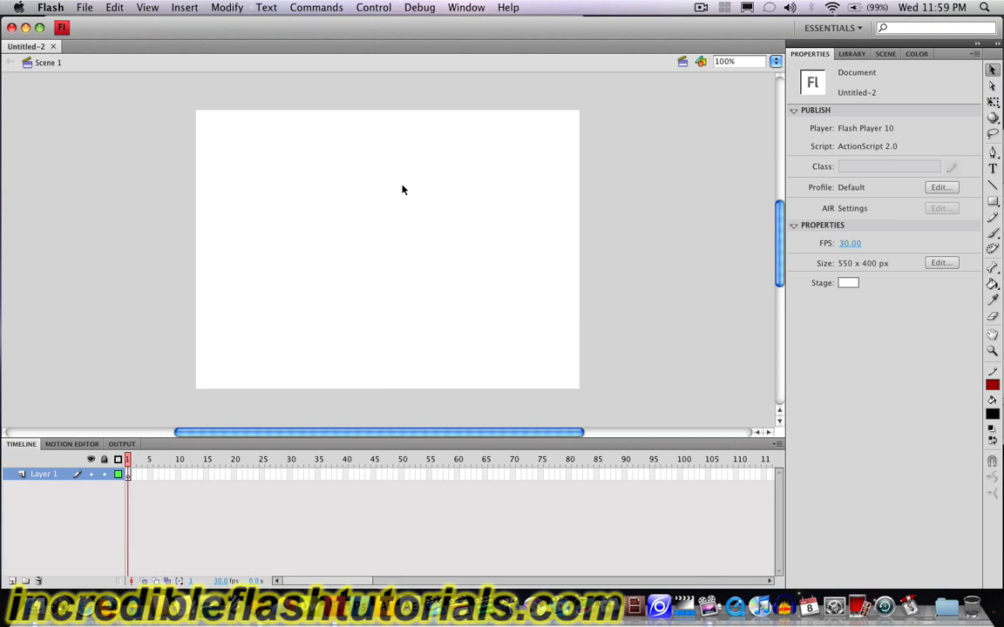
# - Set the document dimensions to 600 px wide by 100 px high
pyautogui.click(603, 131)
pyautogui.click(949, 264)
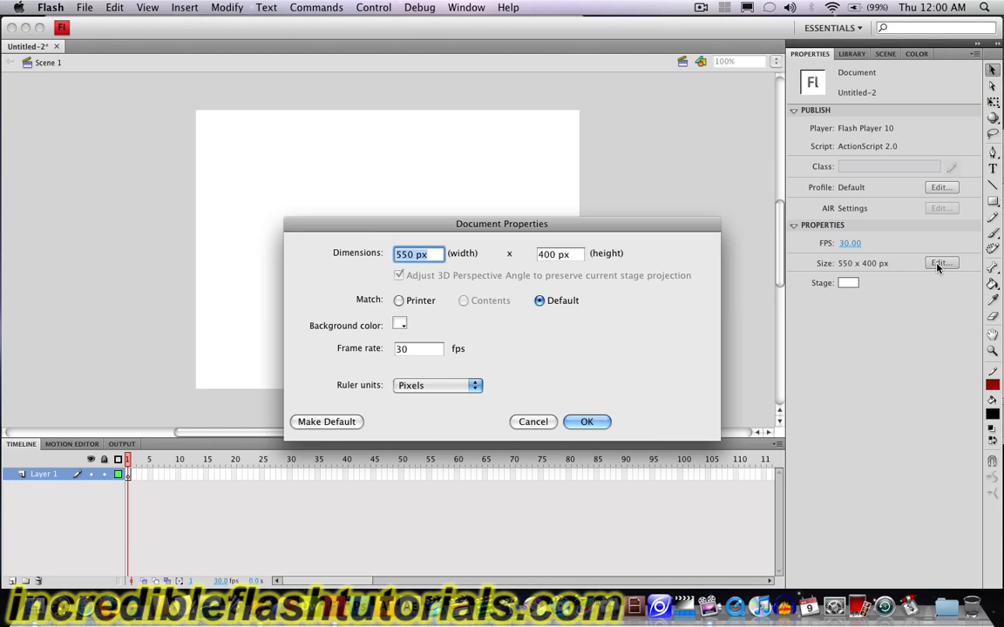
pyautogui.write('600')
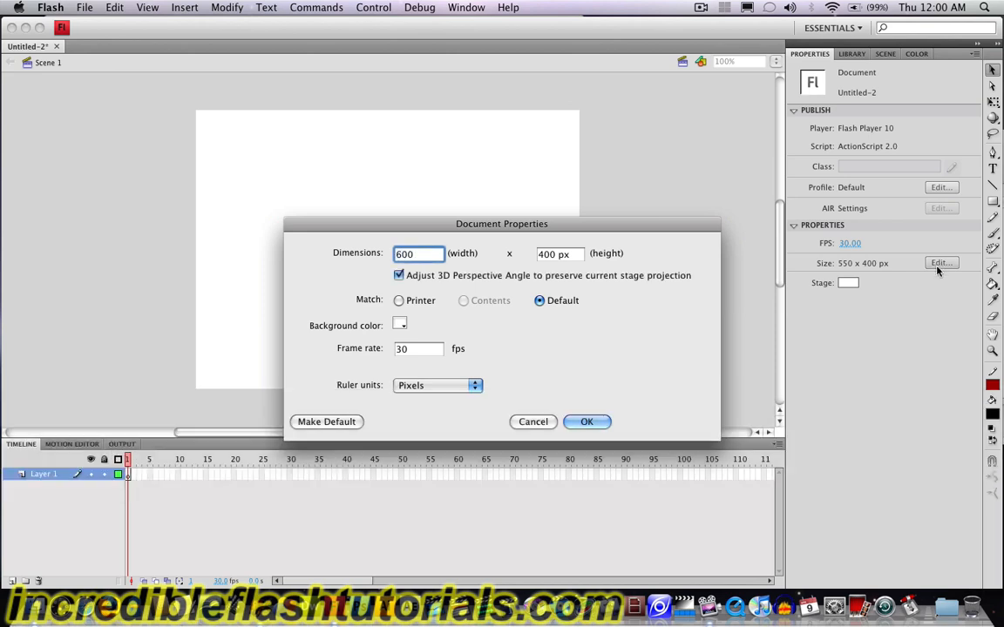
pyautogui.click(570, 254)
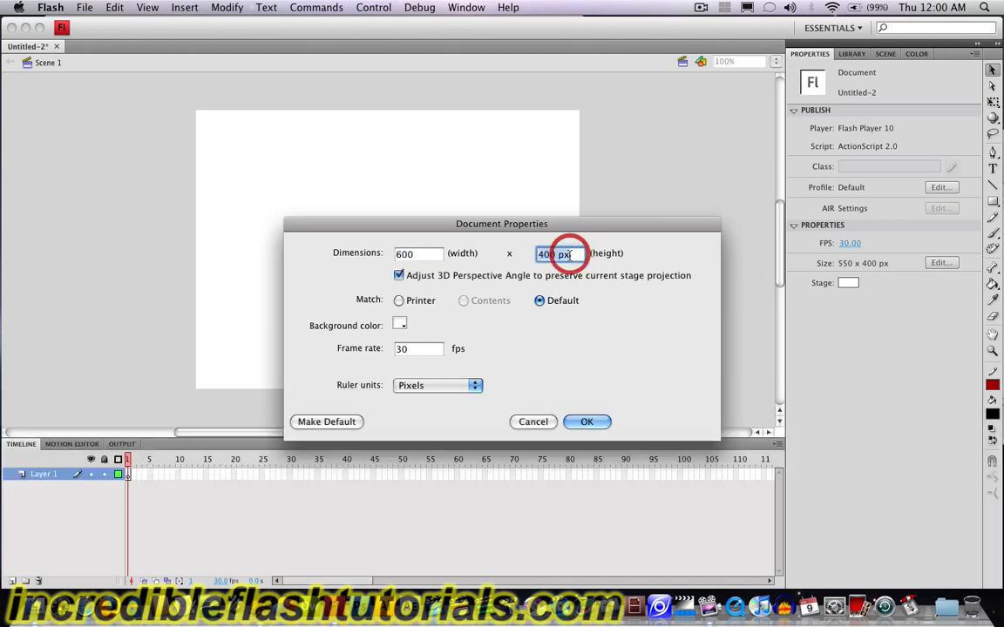
pyautogui.write('100')
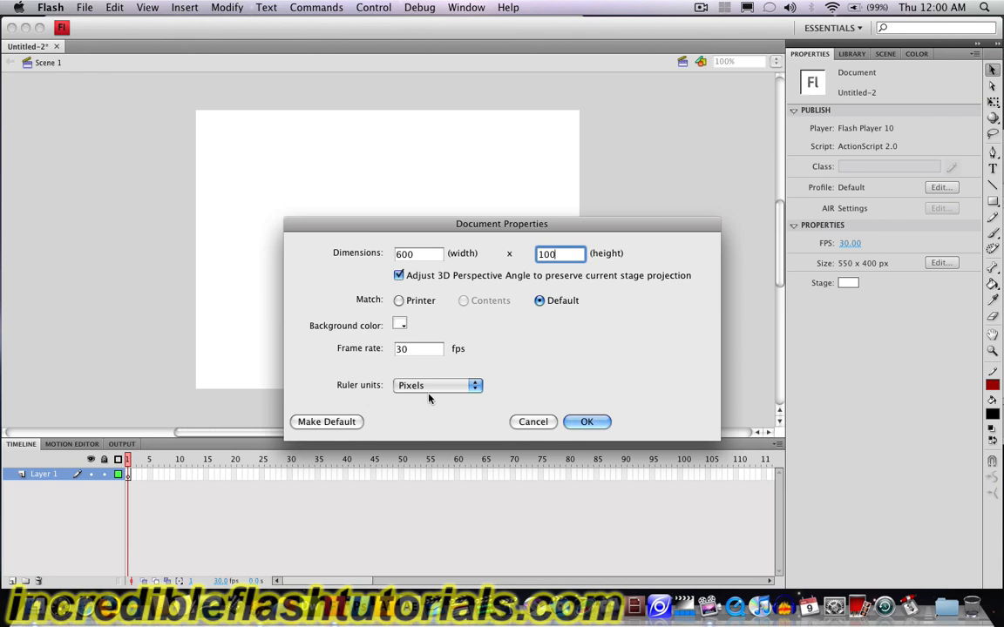
pyautogui.click(587, 421)
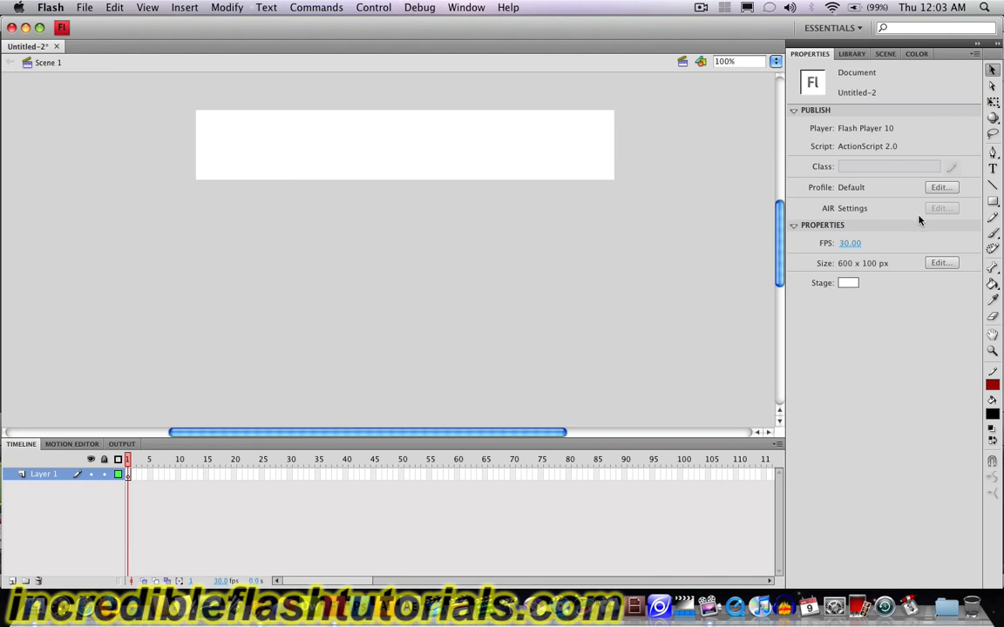
# - Set up the Rectangle tool with no stroke and a solid #00CCFF blue fill
pyautogui.click(993, 203)
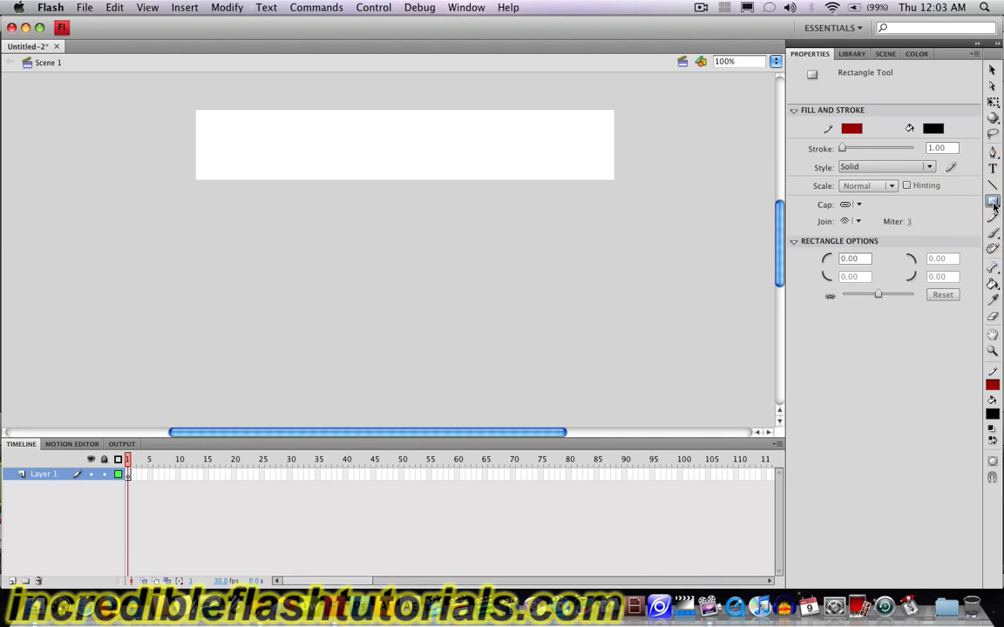
pyautogui.click(852, 129)
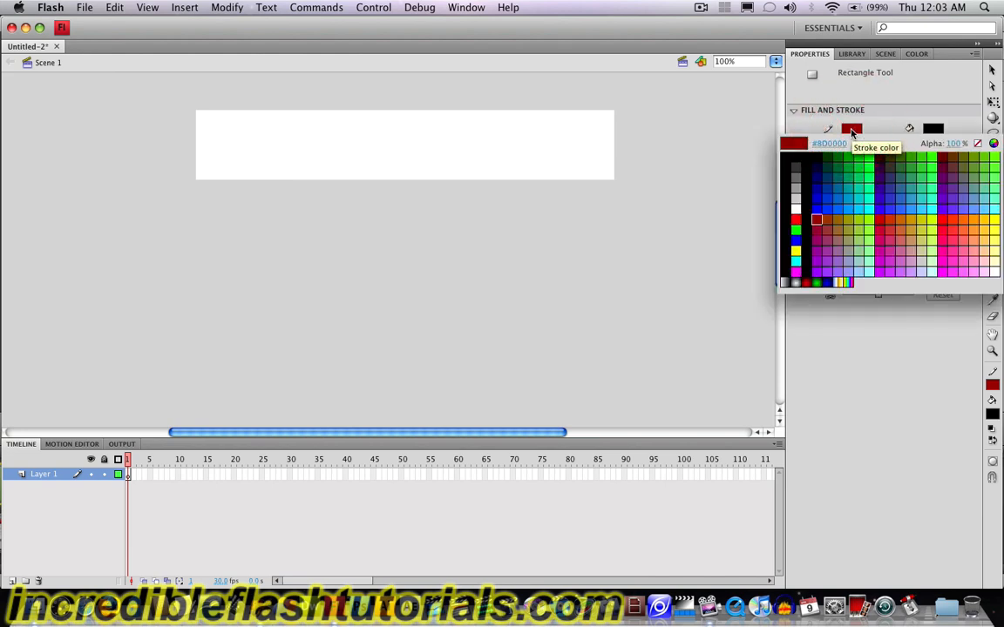
pyautogui.click(977, 144)
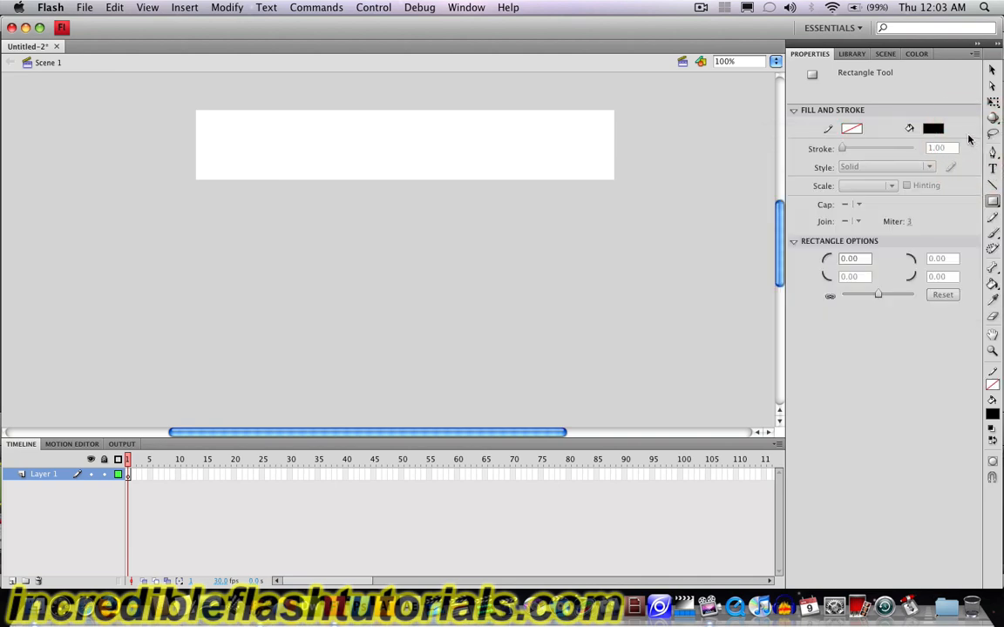
pyautogui.click(936, 129)
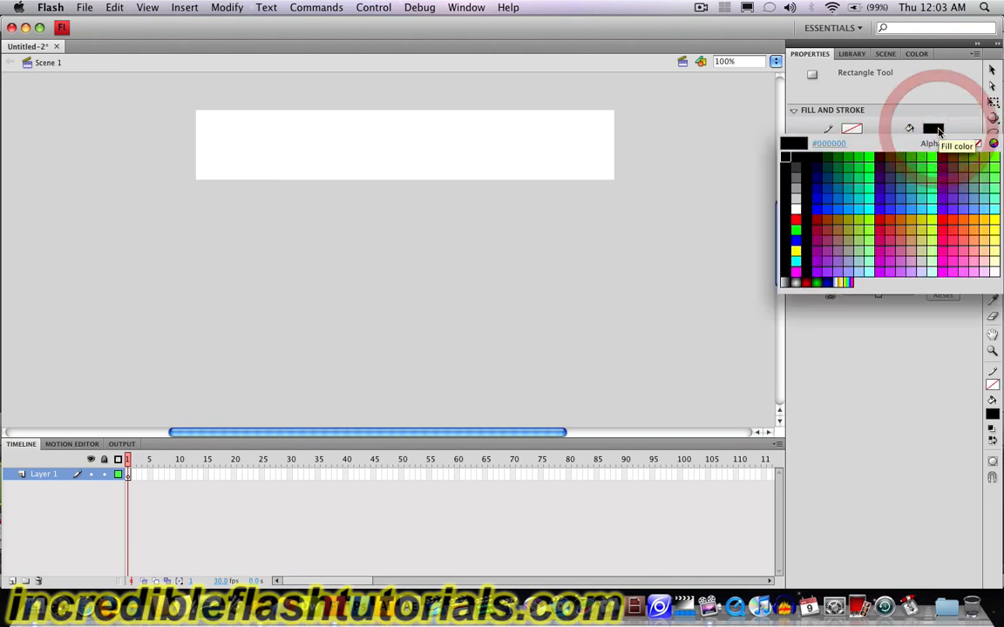
pyautogui.click(867, 199)
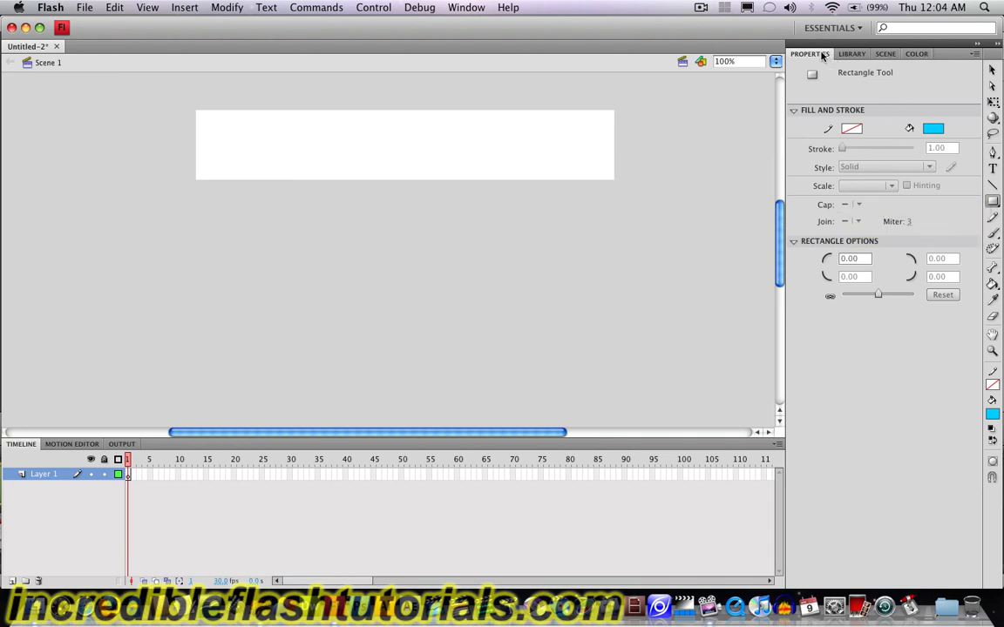
# - Change the rectangle fill type to Radial and move the gradient's purple stop to the far outer end
pyautogui.click(919, 55)
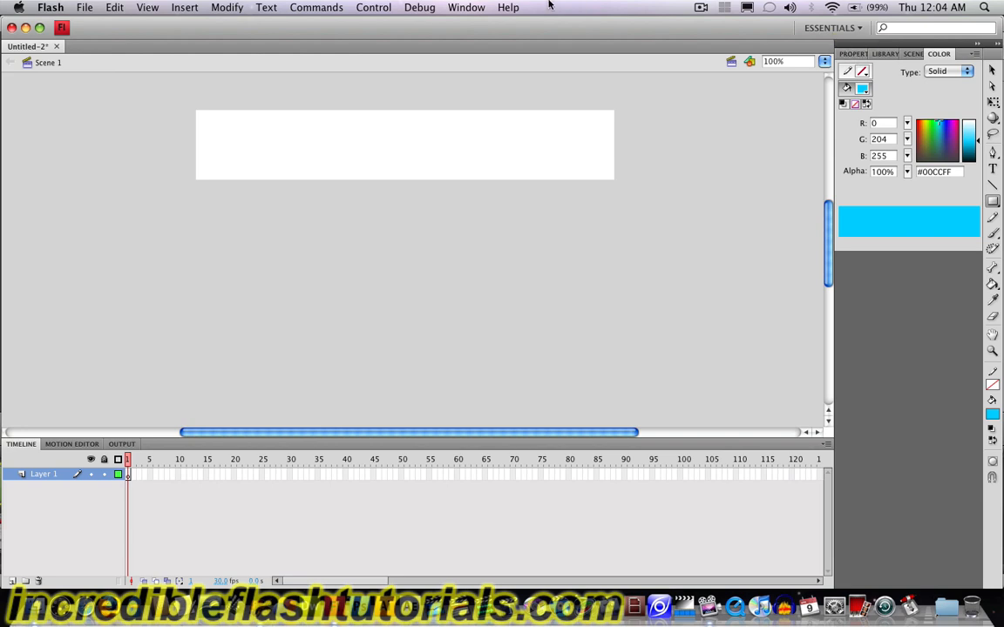
pyautogui.click(478, 7)
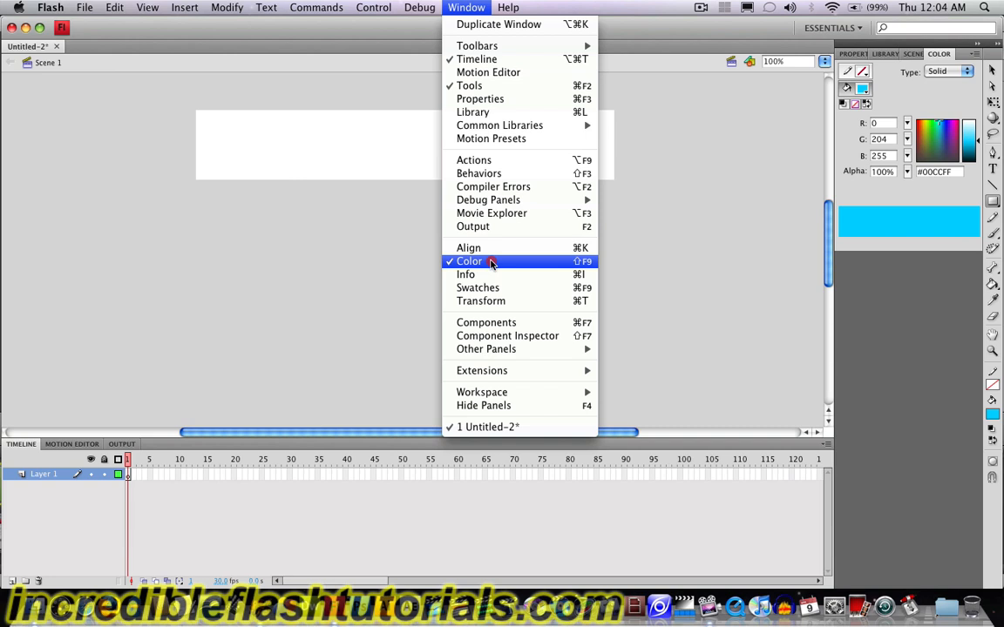
pyautogui.click(645, 272)
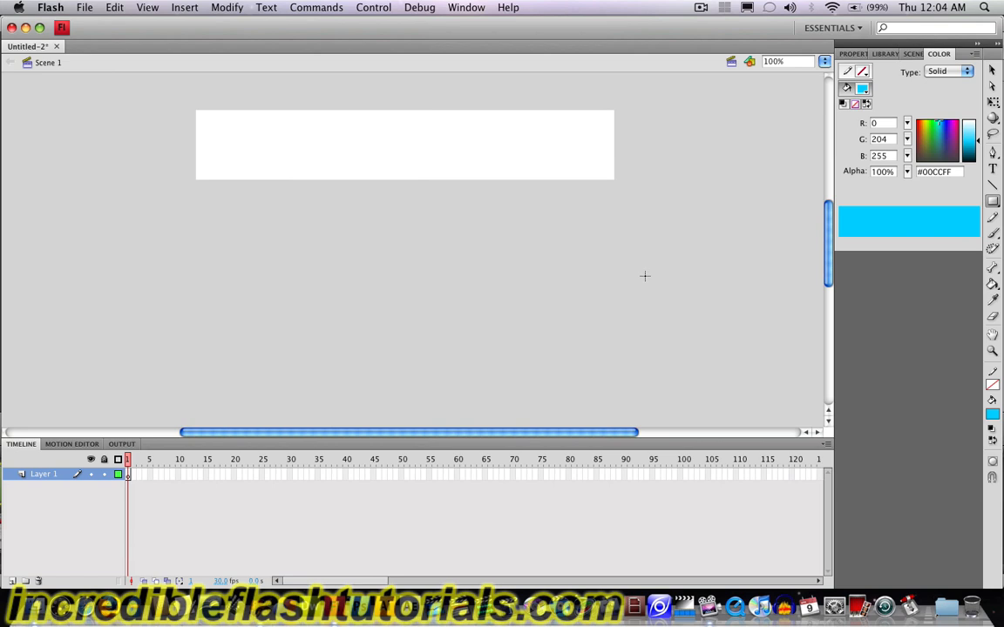
pyautogui.click(955, 73)
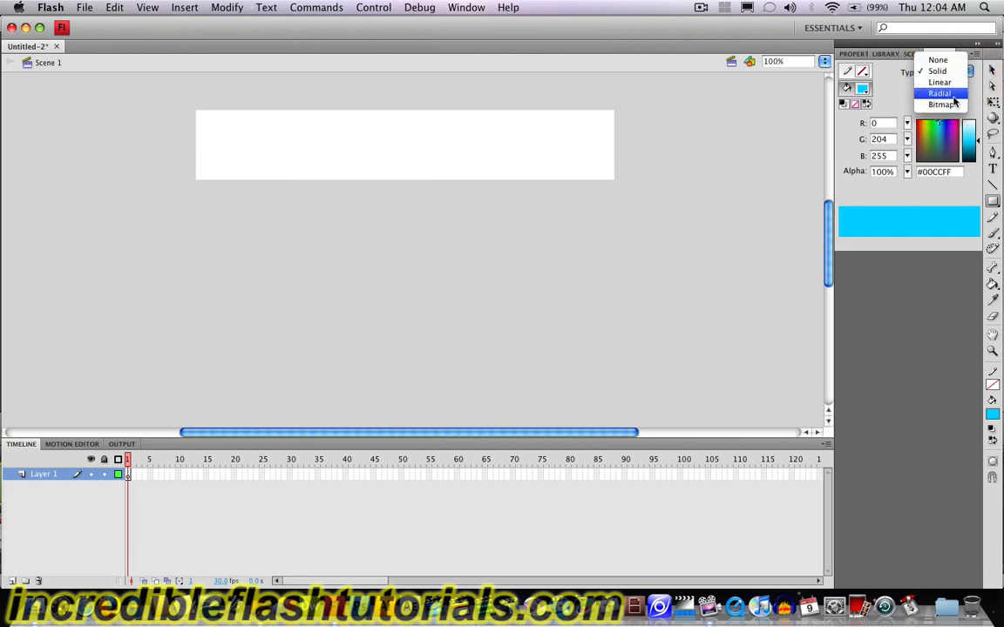
pyautogui.click(955, 97)
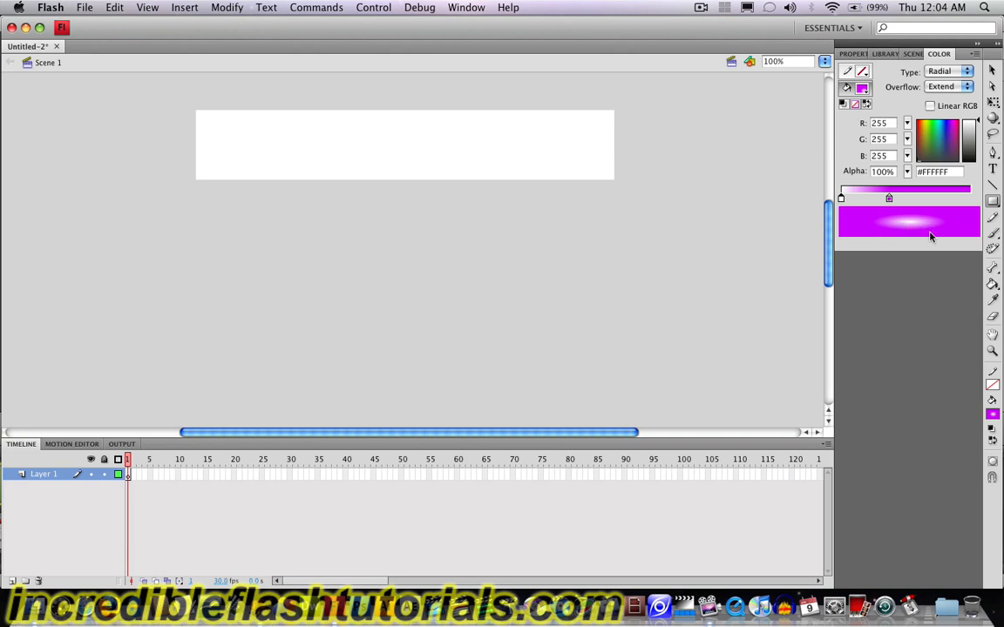
pyautogui.click(889, 200)
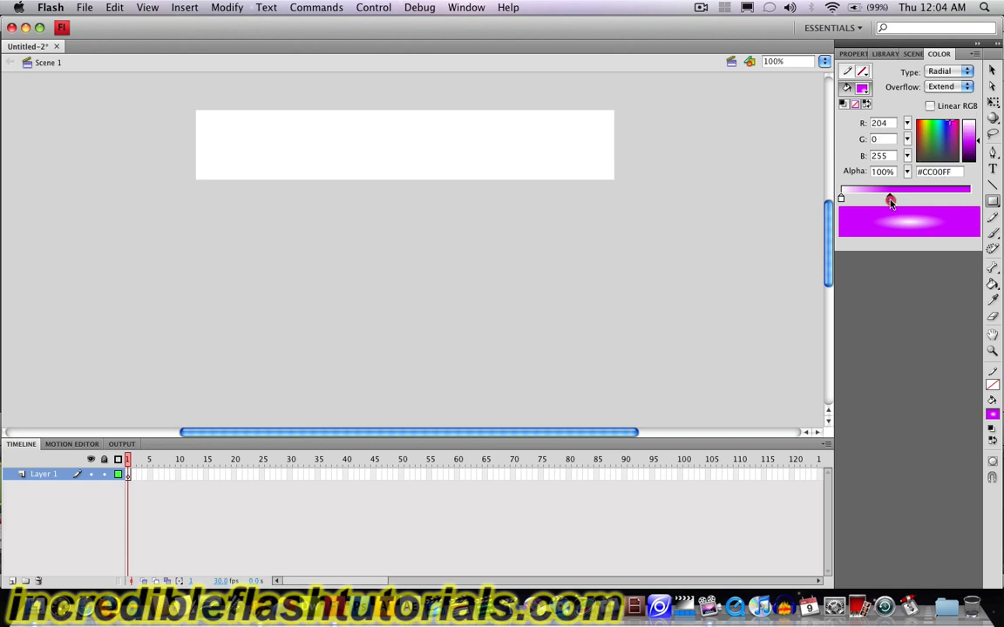
pyautogui.moveTo(975, 203); pyautogui.dragTo(976, 204)
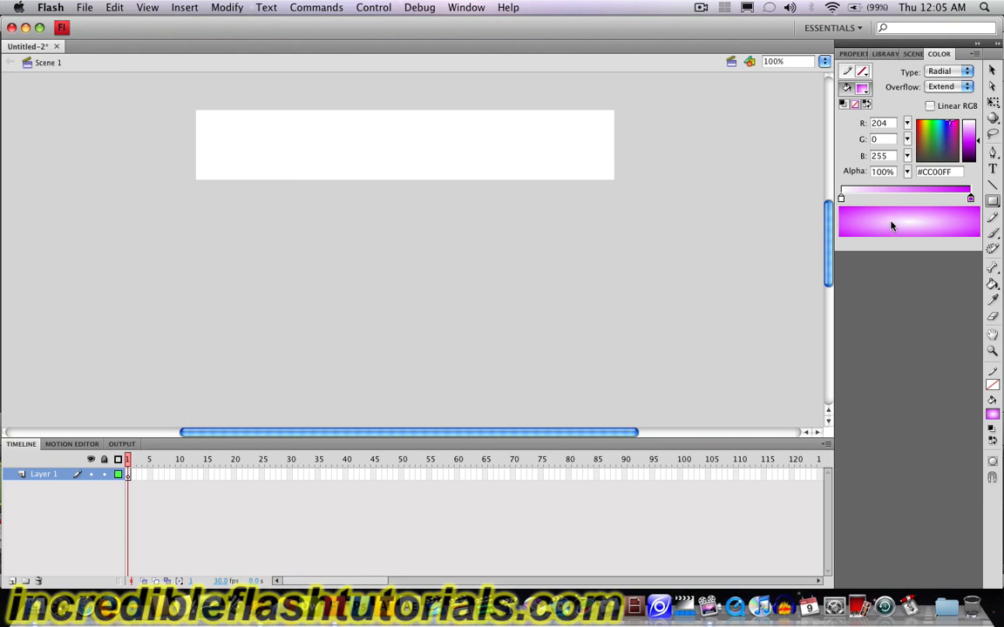
# - Colour the radial gradient #FF9900 at the centre and #CC0000 at the outer stop, and shift the red stop inward to about two thirds
pyautogui.doubleClick(970, 201)
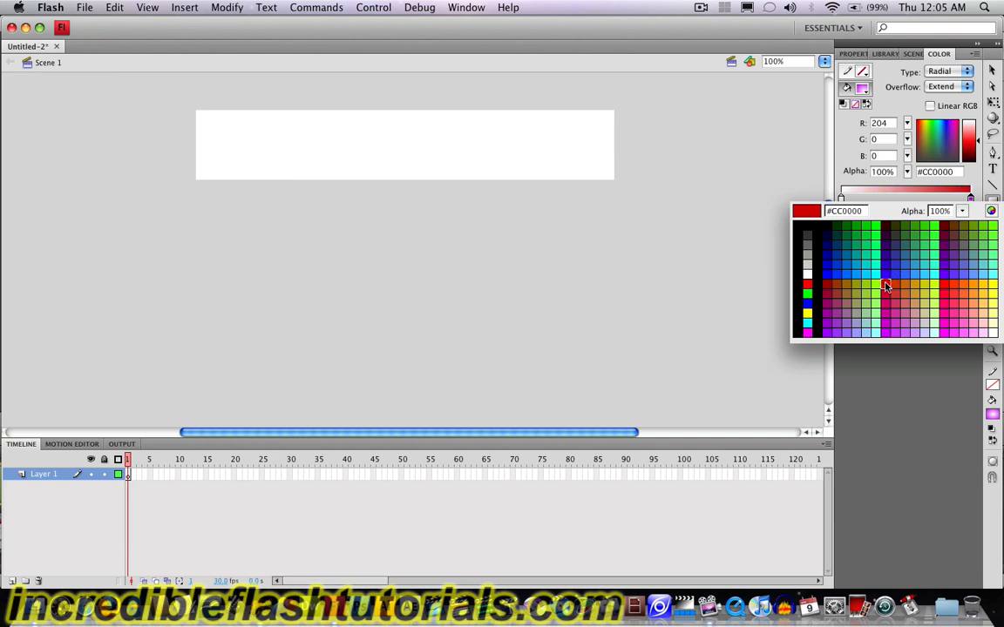
pyautogui.click(885, 283)
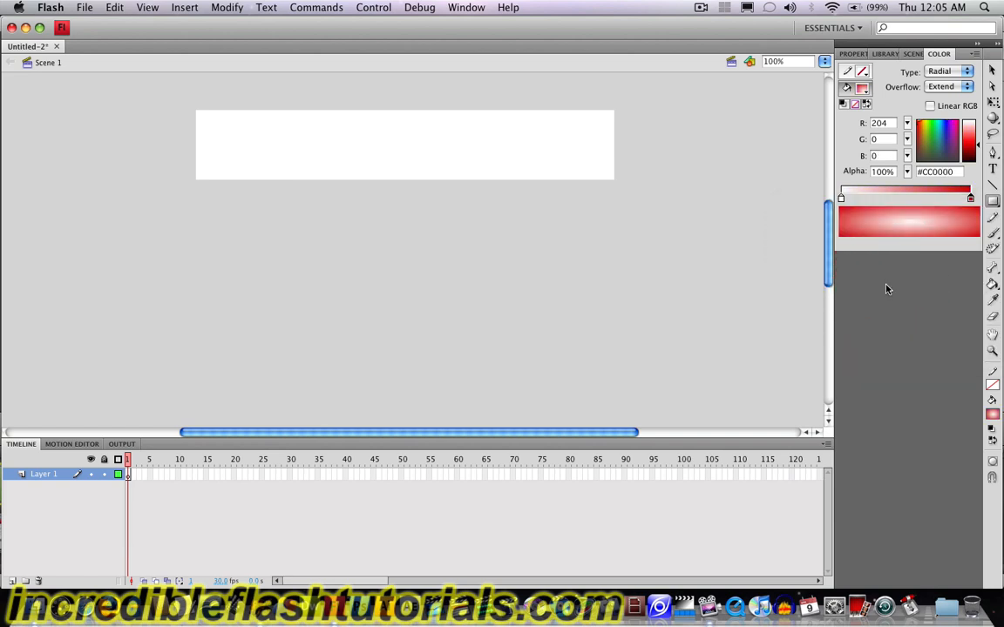
pyautogui.click(841, 200)
pyautogui.click(841, 200)
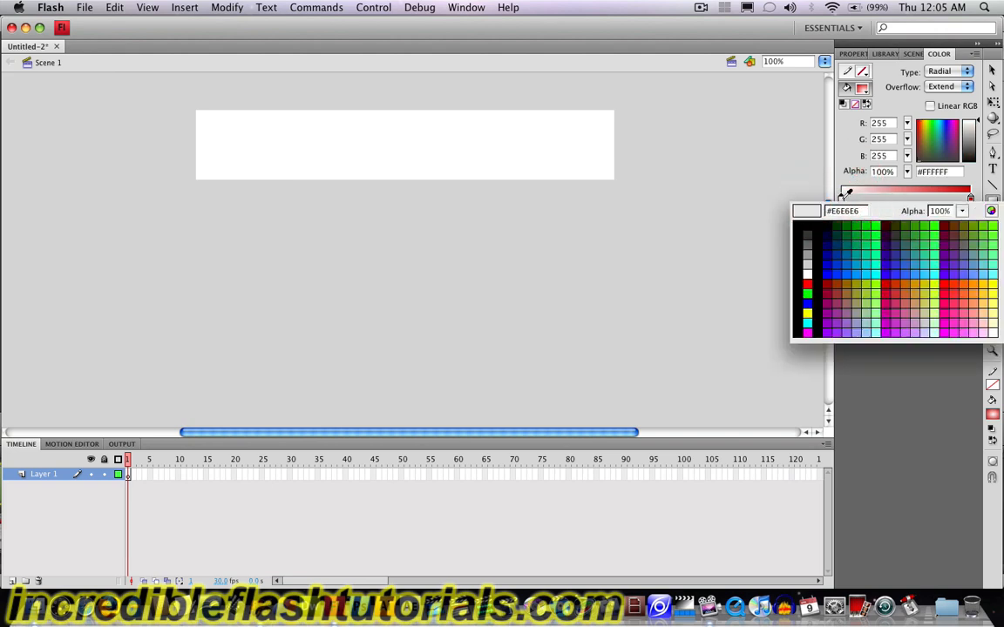
pyautogui.click(975, 277)
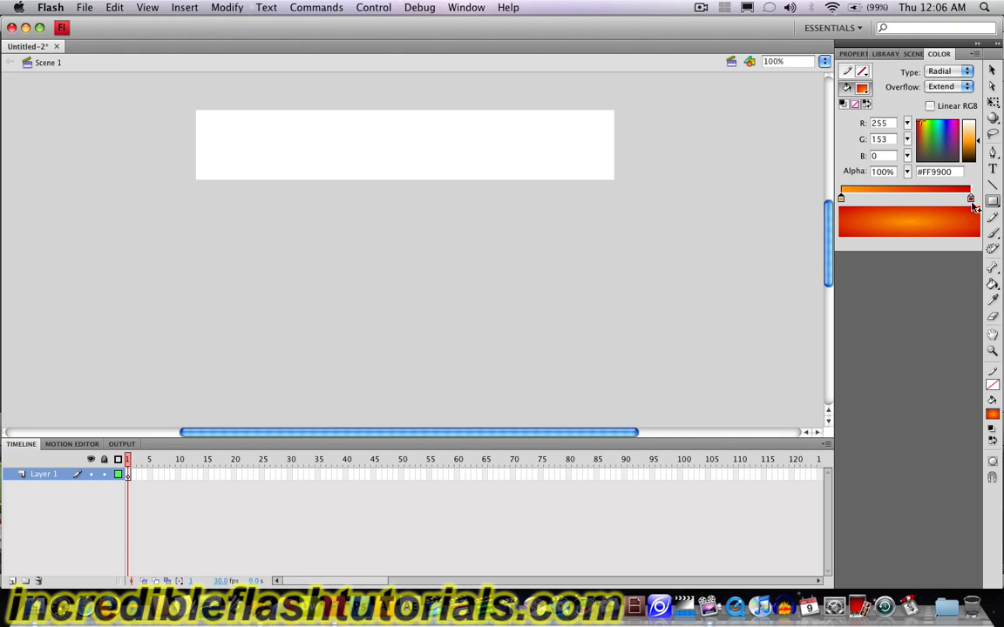
pyautogui.moveTo(972, 200); pyautogui.dragTo(926, 201)
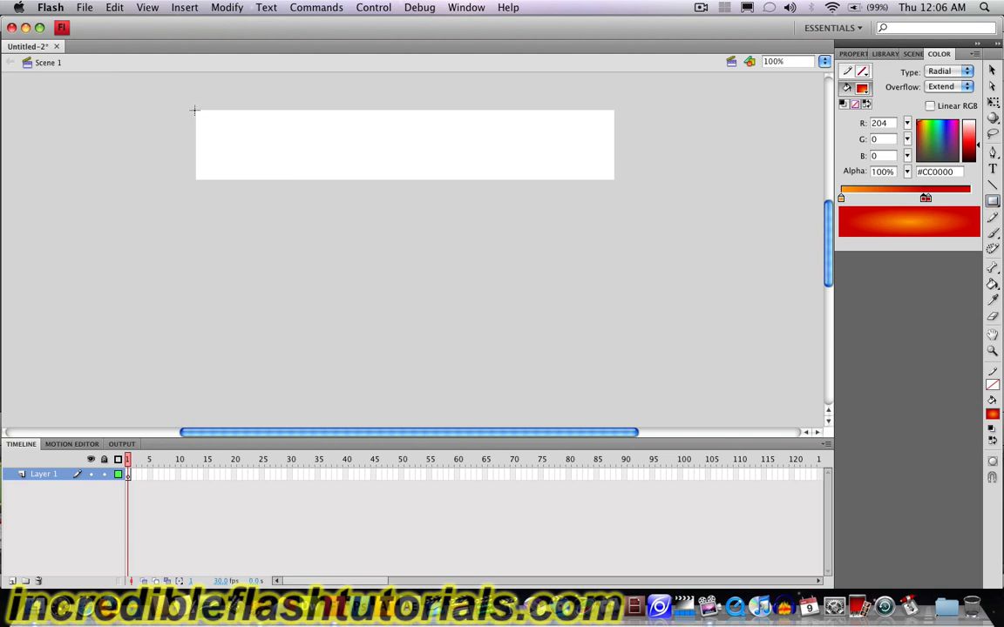
# - Draw a gradient rectangle covering the whole stage, about 602 by 100 px, and set its width to 600
pyautogui.moveTo(195, 110)
pyautogui.mouseDown()
pyautogui.moveTo(557, 185)
pyautogui.moveTo(614, 180)
pyautogui.mouseUp()
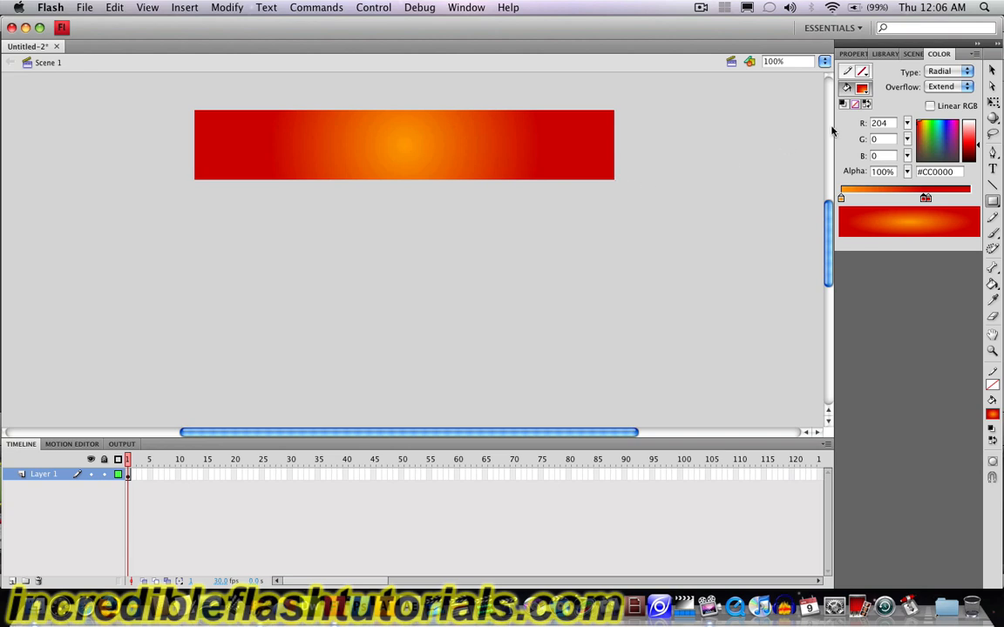
pyautogui.click(993, 73)
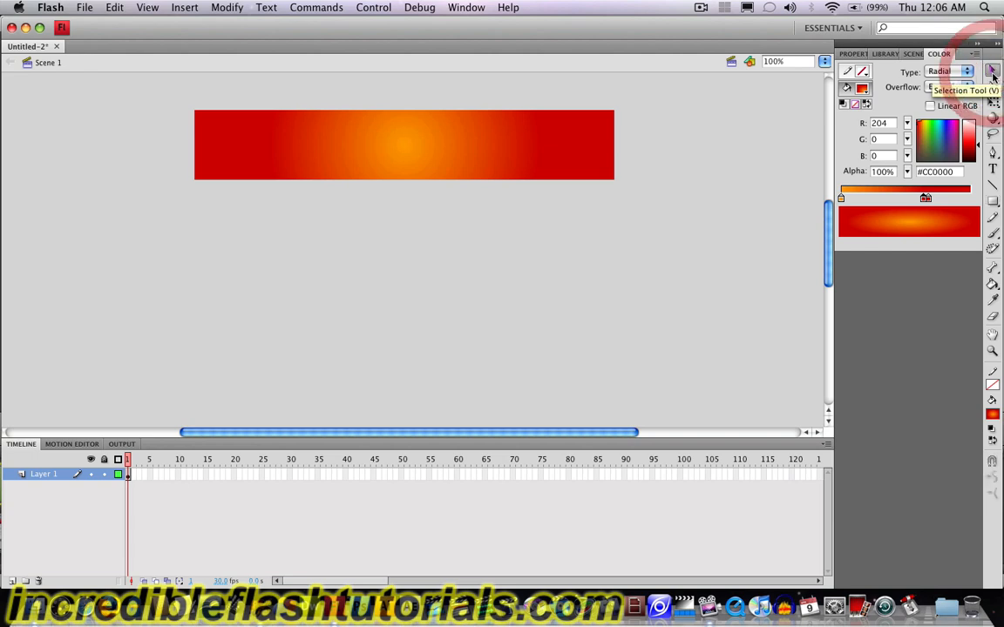
pyautogui.click(518, 150)
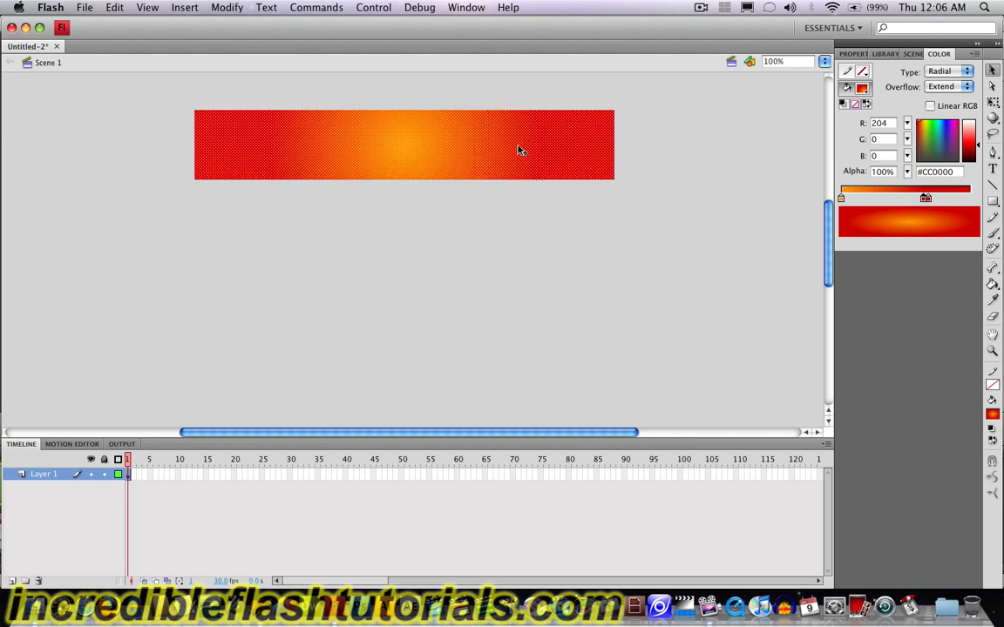
pyautogui.click(851, 55)
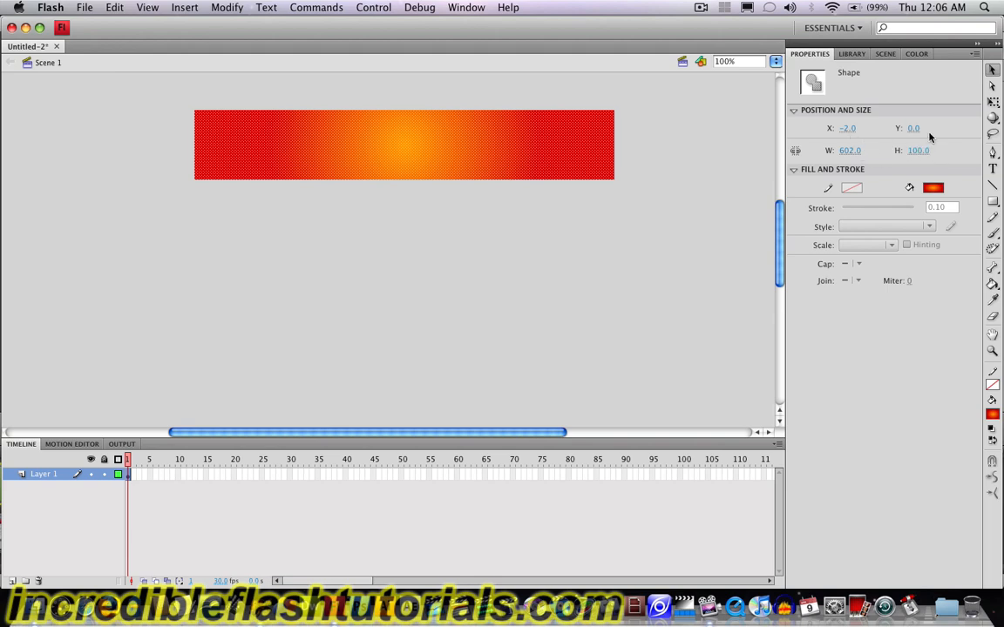
pyautogui.click(852, 151)
pyautogui.write('600')
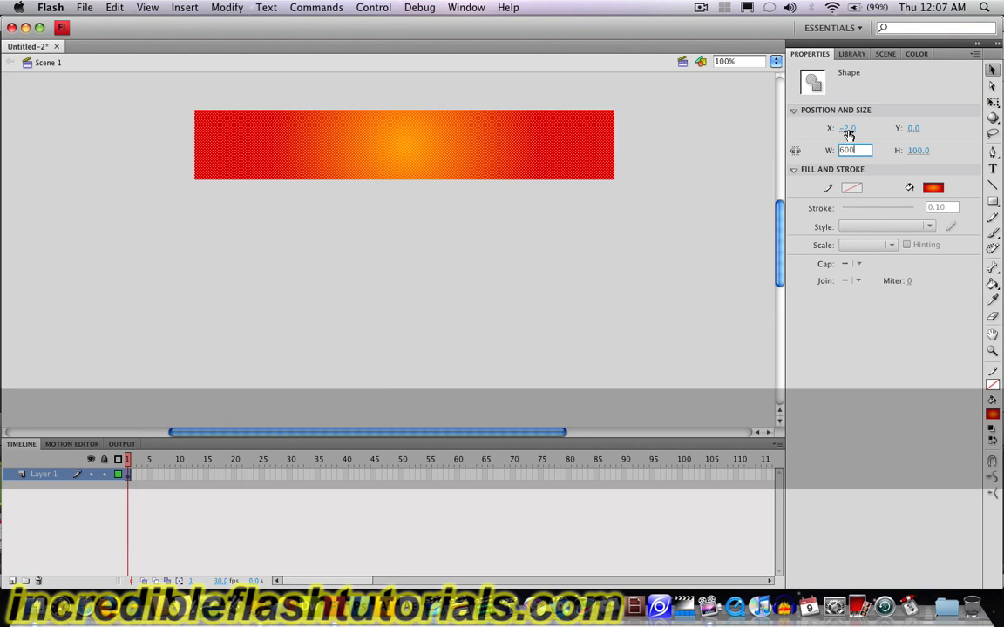
# - Align the rectangle with the stage by setting its X position to 0, checking its edge up close and returning to 100% view
pyautogui.click(847, 128)
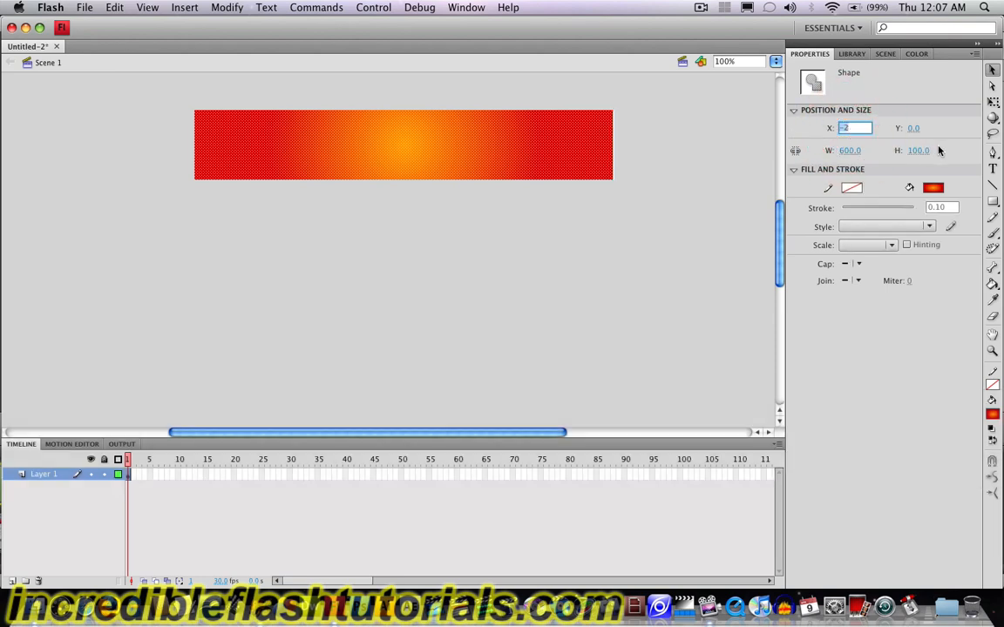
pyautogui.click(992, 352)
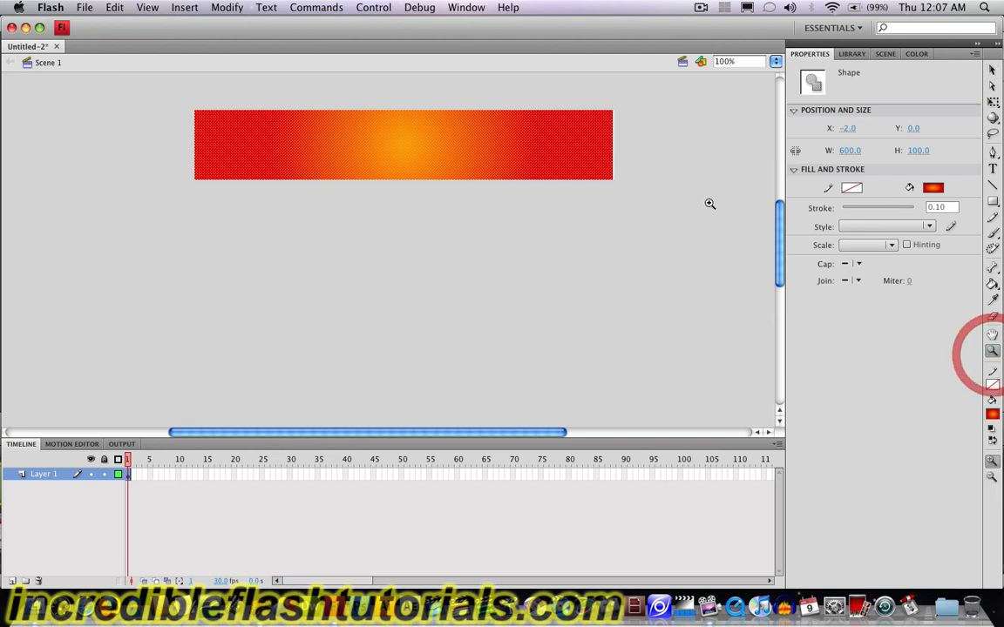
pyautogui.click(612, 137)
pyautogui.click(353, 205)
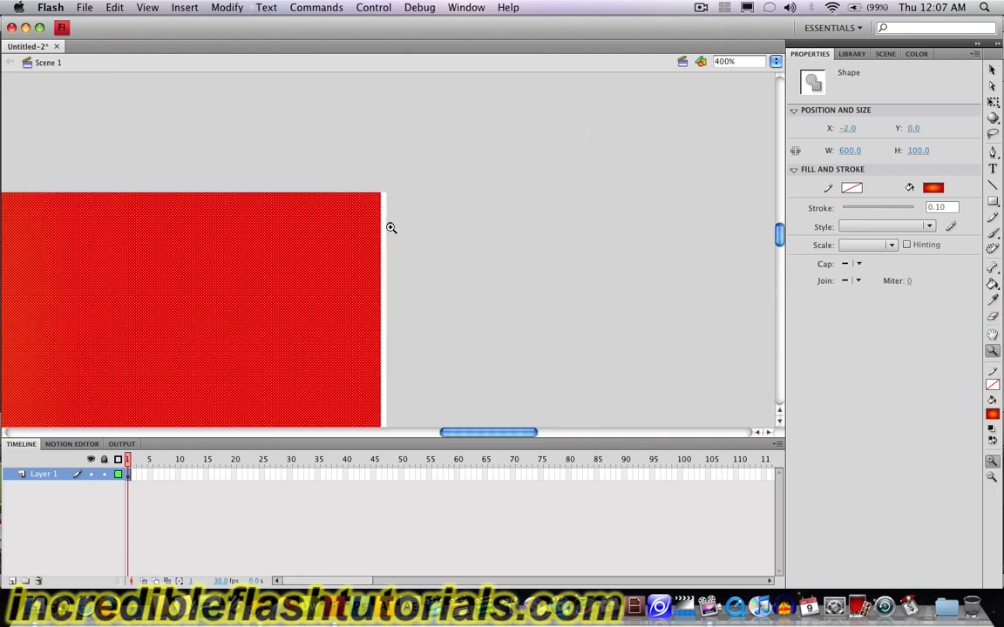
pyautogui.click(362, 228)
pyautogui.click(441, 200)
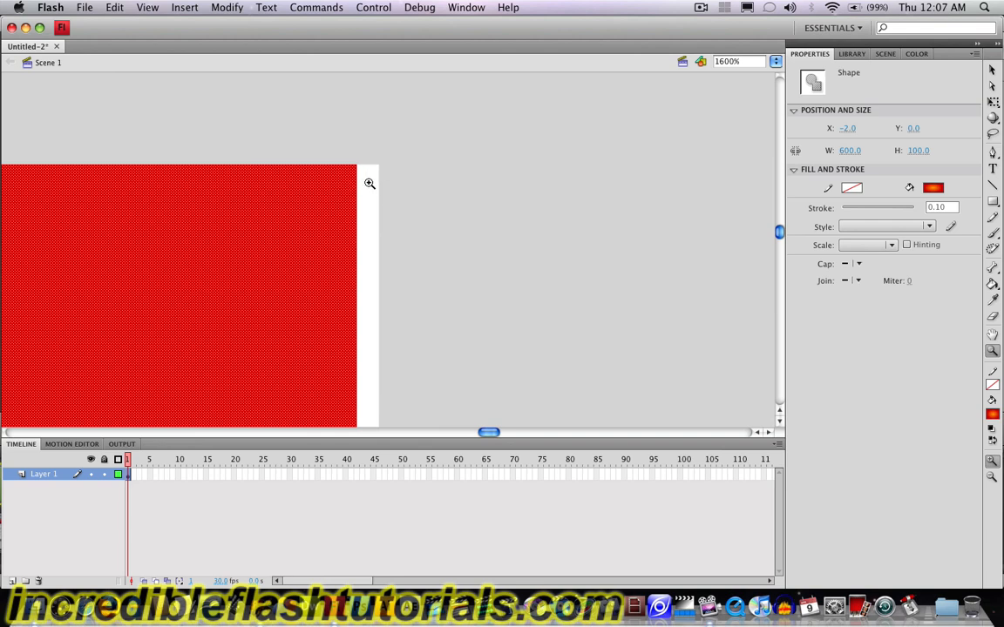
pyautogui.click(848, 128)
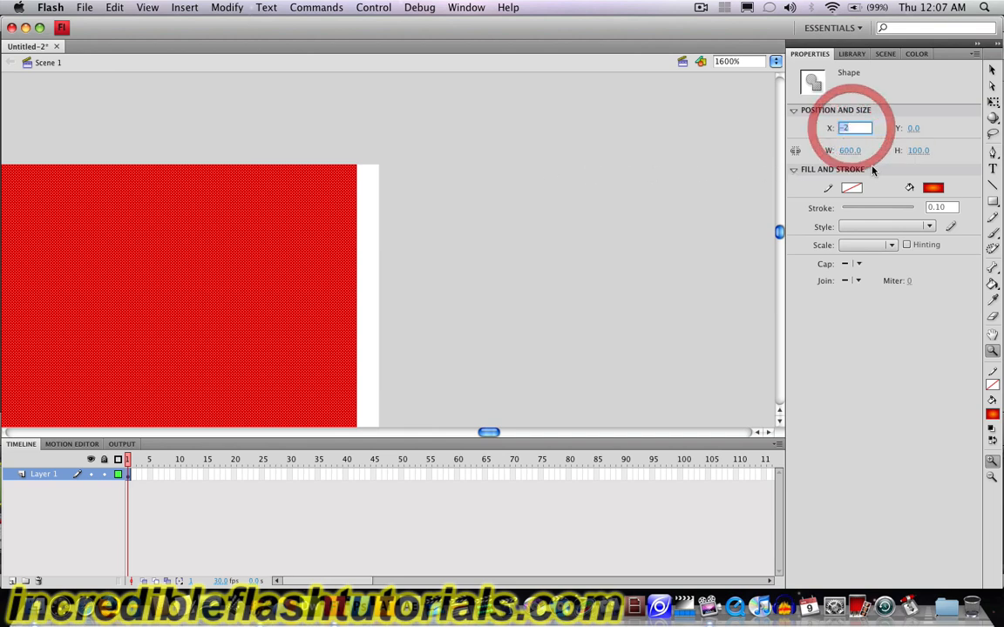
pyautogui.write('0')
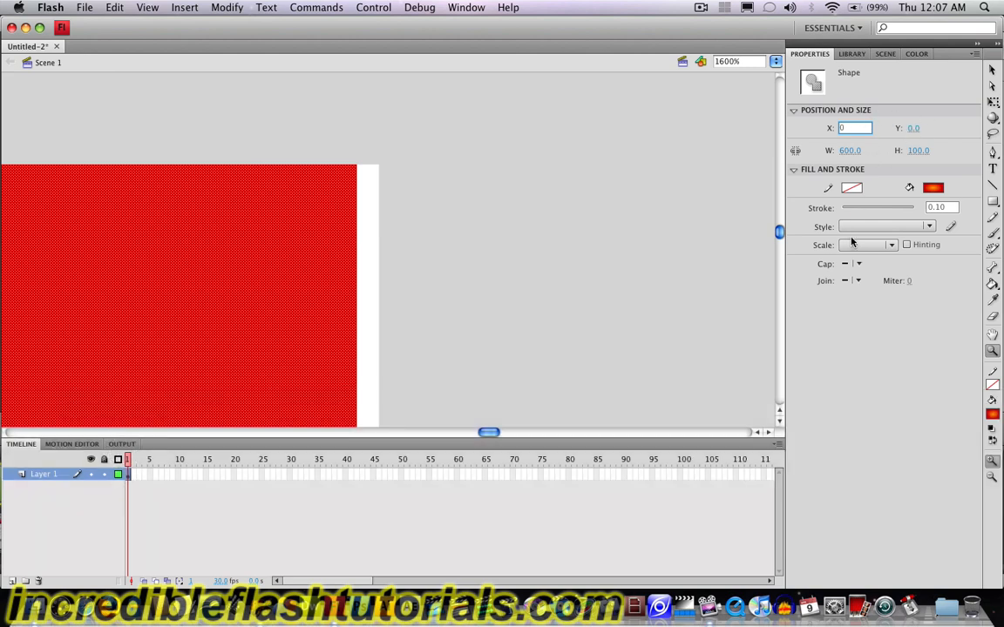
pyautogui.press('Return')
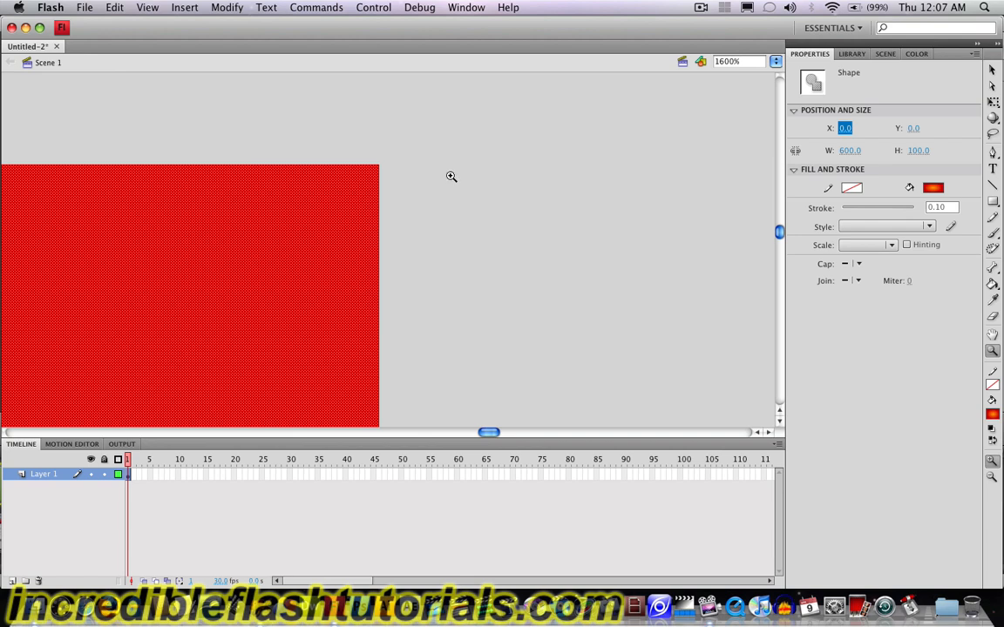
pyautogui.click(775, 63)
pyautogui.click(780, 121)
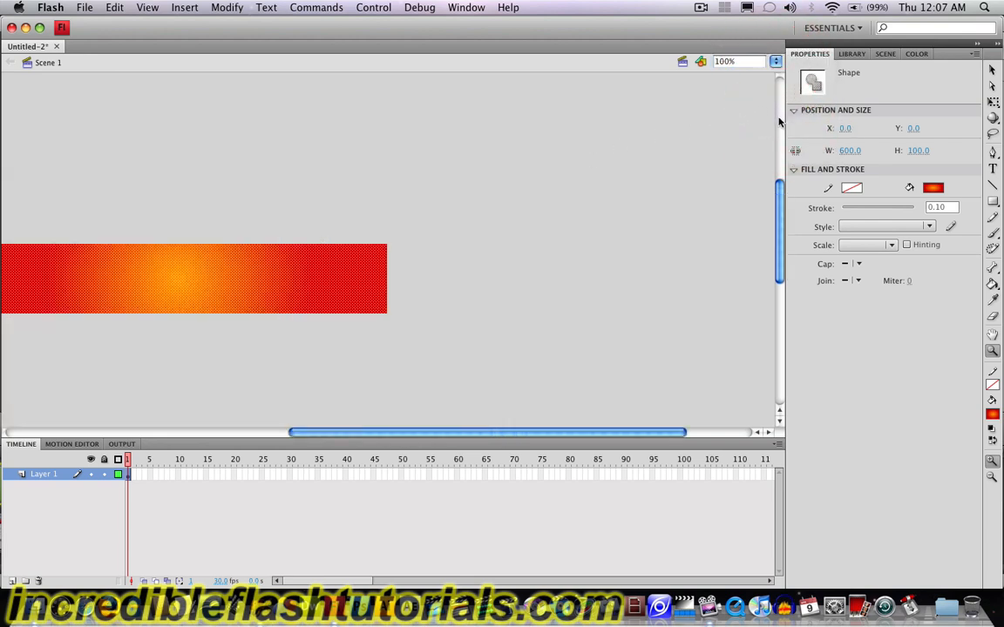
# - Deselect the gradient rectangle, add a new layer above it and lock Layer 1
pyautogui.moveTo(529, 434); pyautogui.dragTo(419, 437)
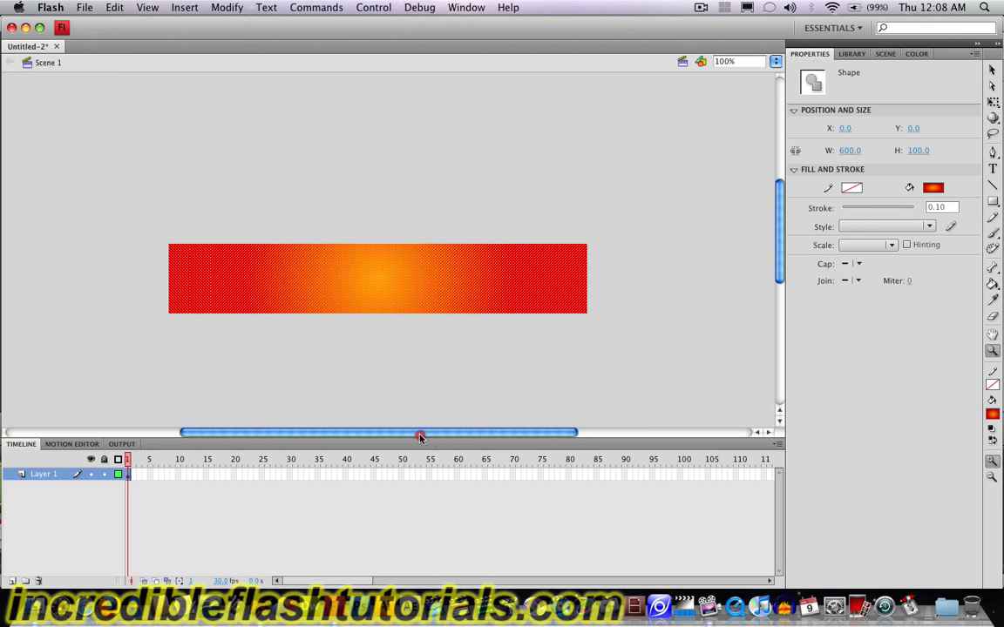
pyautogui.click(991, 70)
pyautogui.click(742, 164)
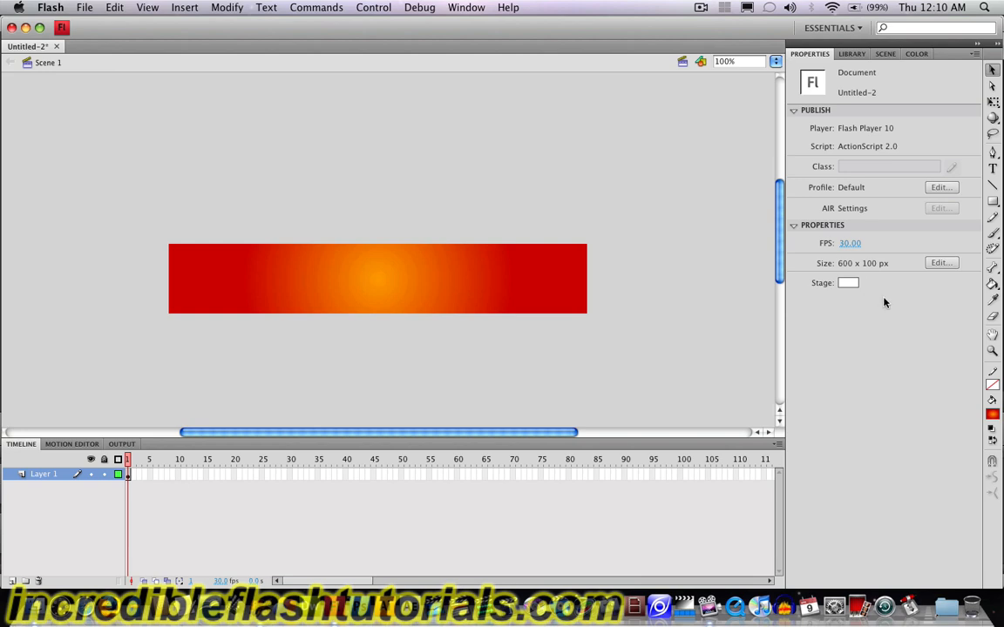
pyautogui.click(991, 169)
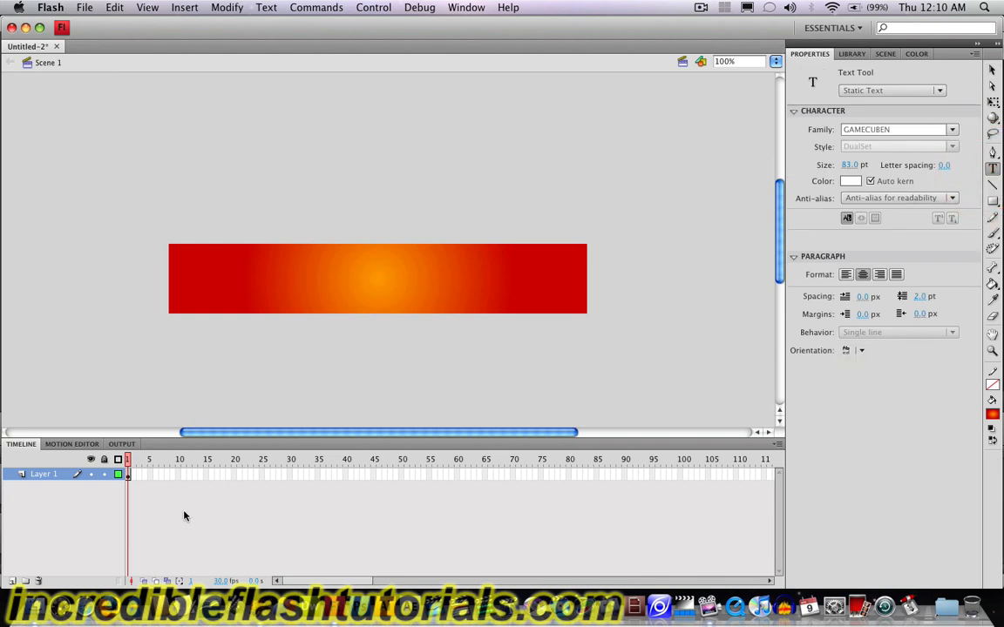
pyautogui.click(12, 582)
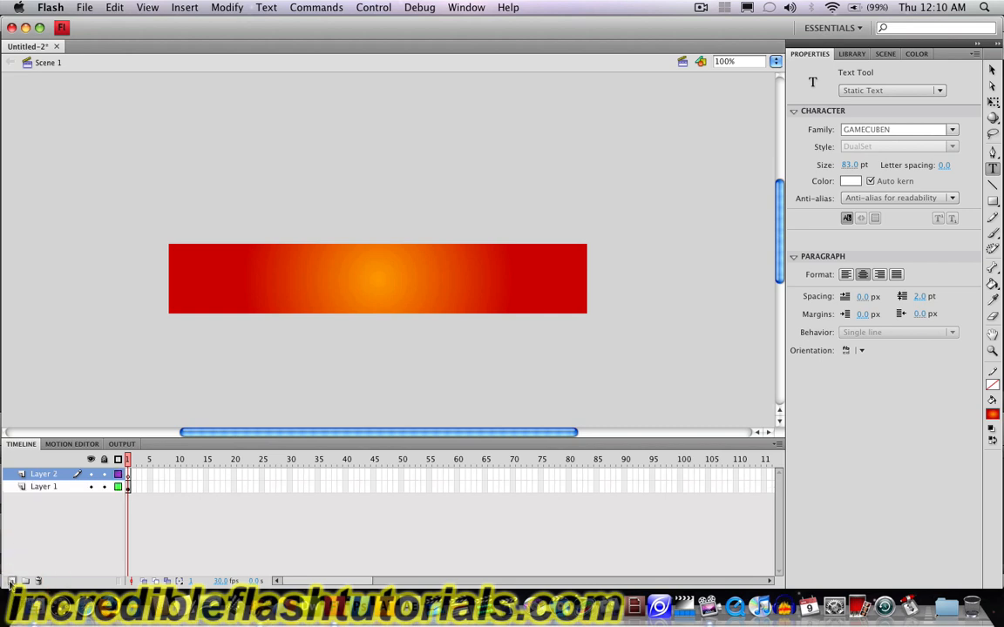
pyautogui.click(104, 489)
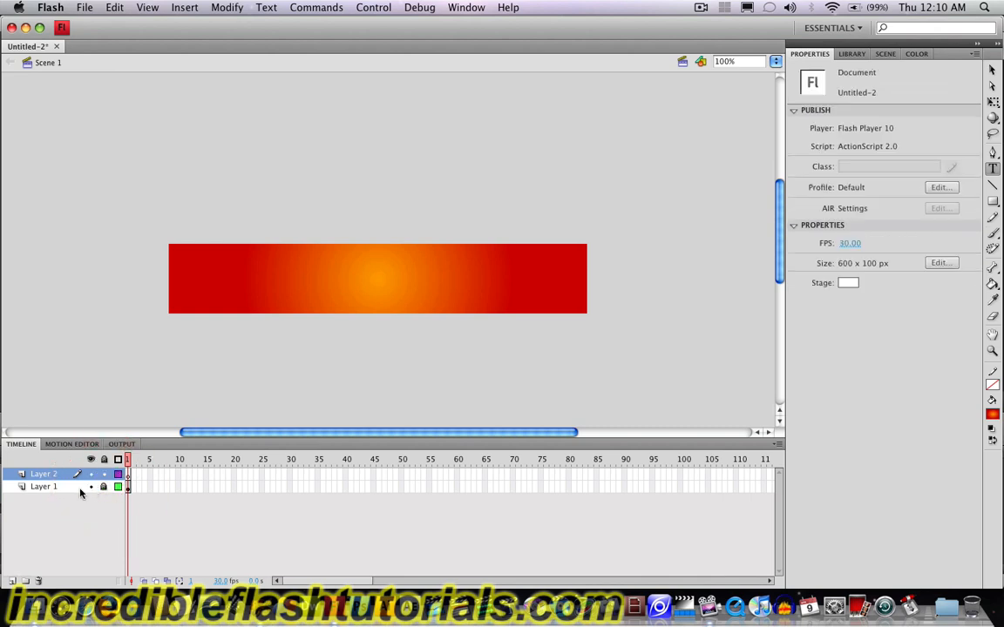
# - Rename the locked Layer 1 as Background and the layer above it as Text
pyautogui.doubleClick(51, 488)
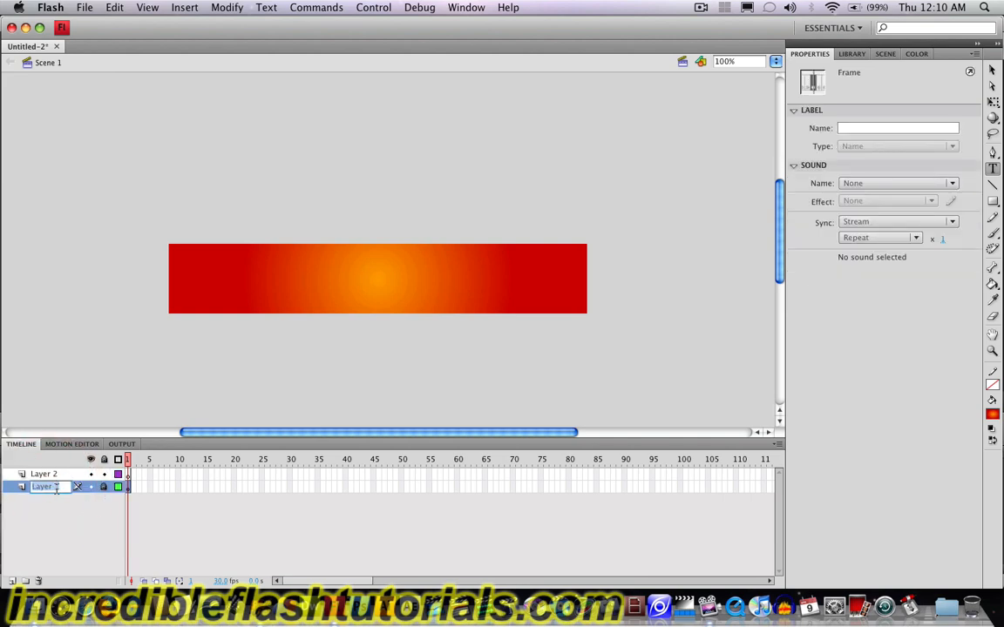
pyautogui.write('Backgr')
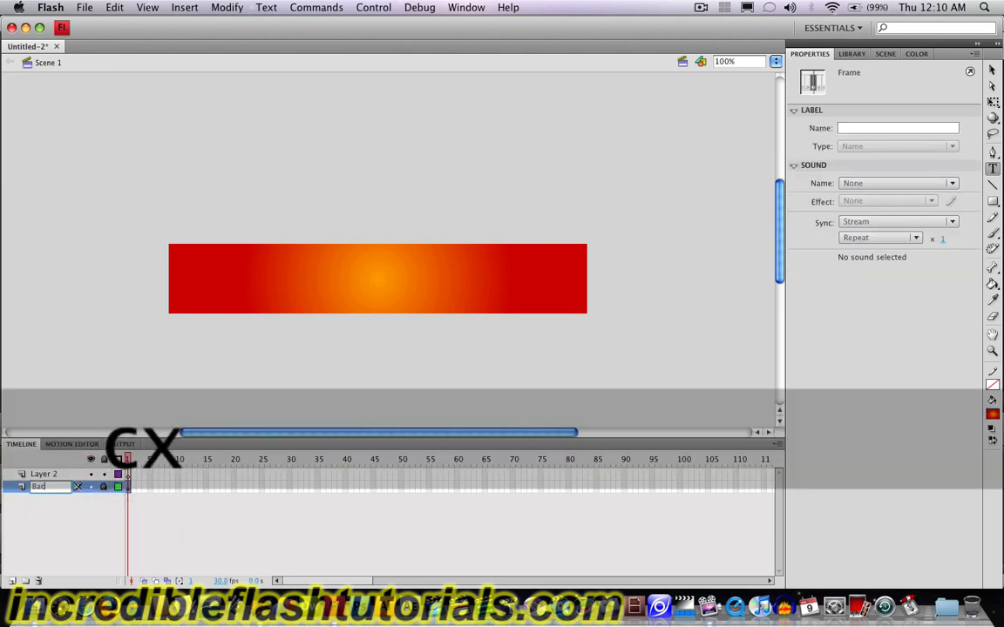
pyautogui.write('ound')
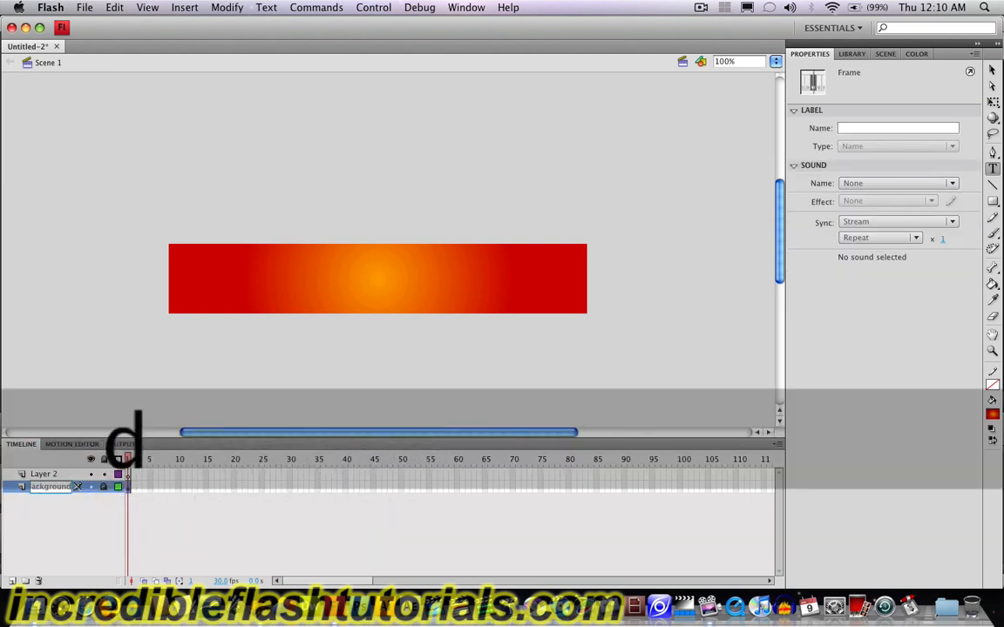
pyautogui.press('Return')
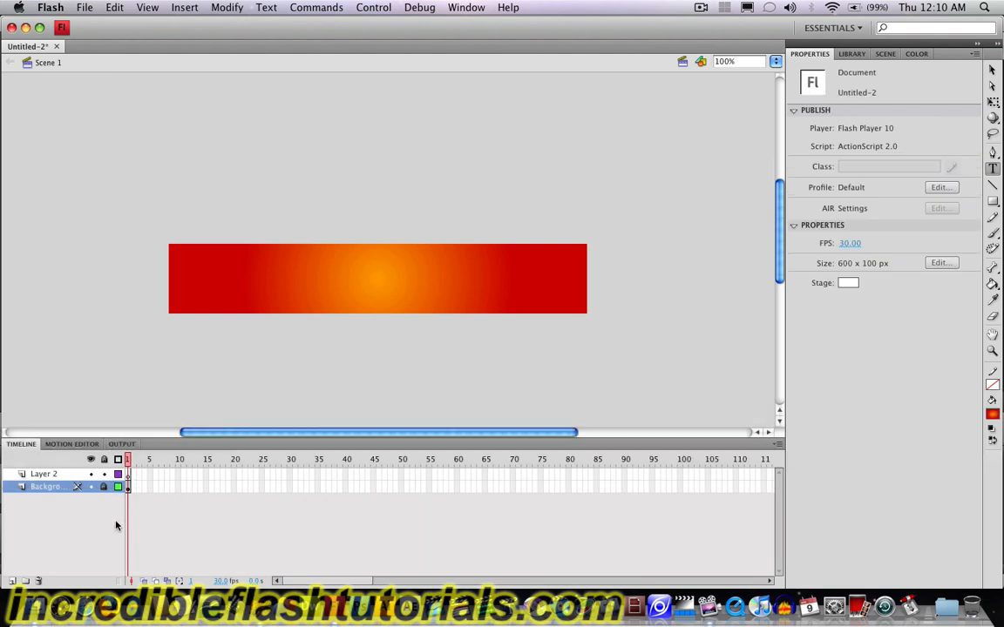
pyautogui.click(43, 474)
pyautogui.click(43, 475)
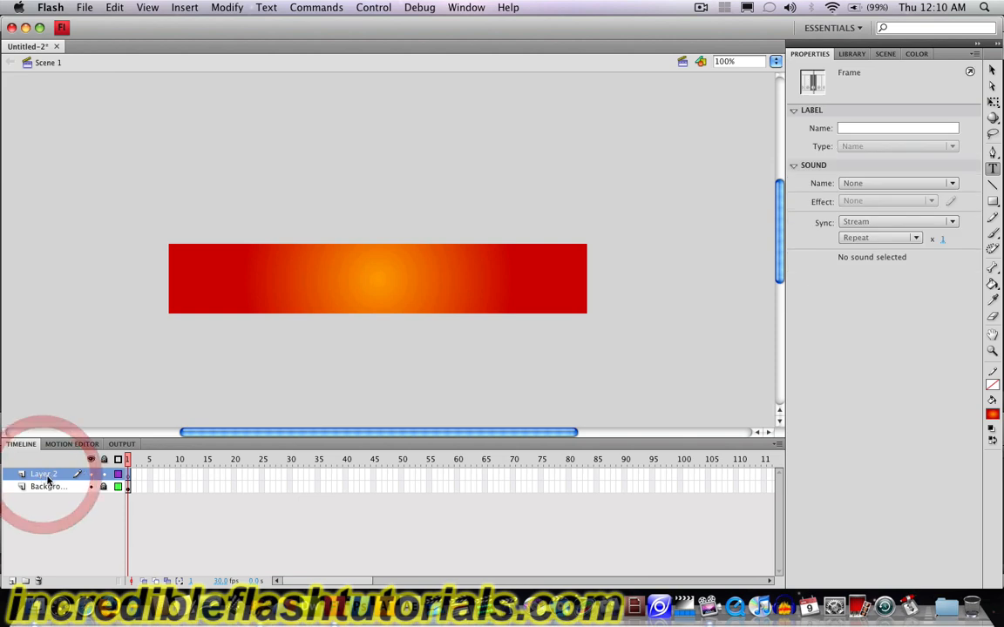
pyautogui.doubleClick(45, 475)
pyautogui.write('Text')
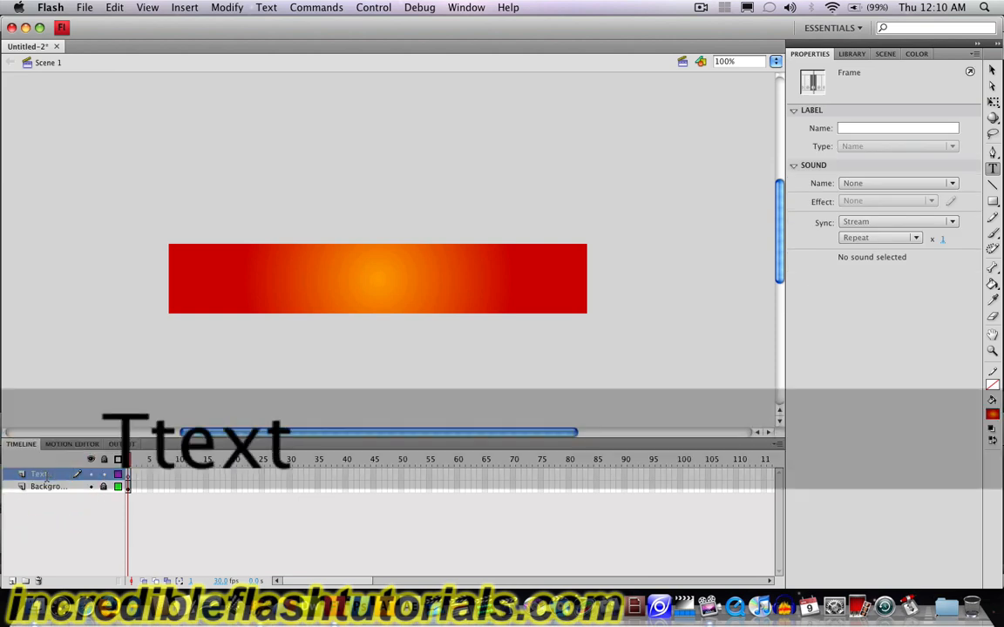
pyautogui.press('Return')
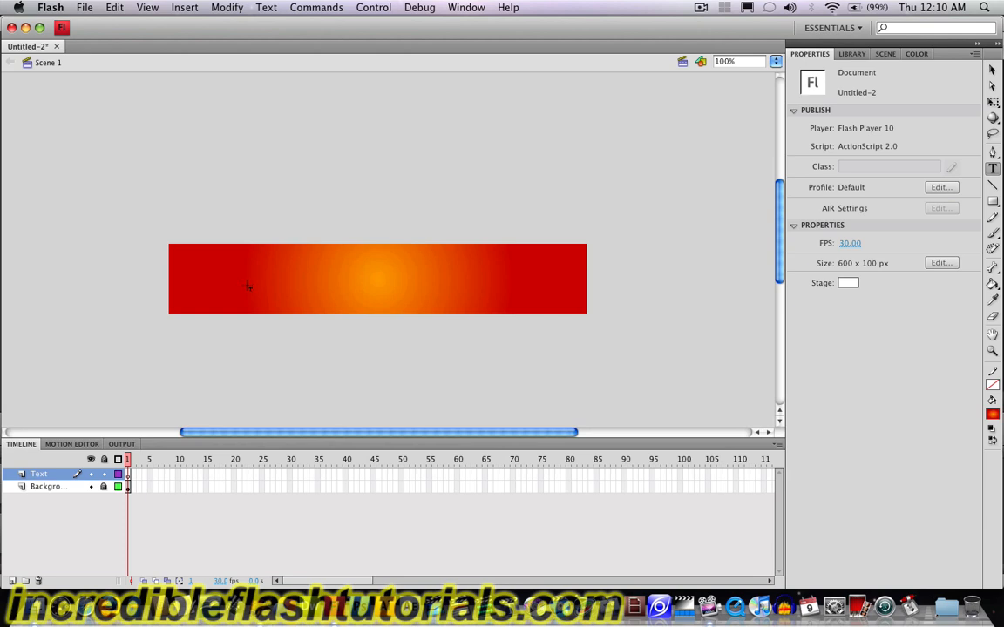
# - Add the static text "Learn Flash..." over the banner on the Text layer
pyautogui.click(247, 288)
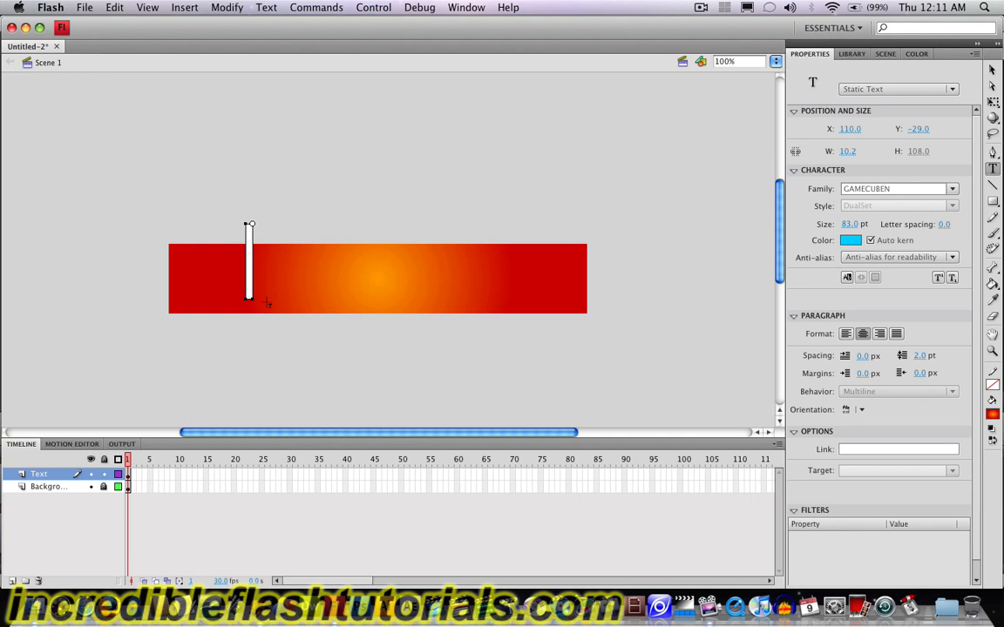
pyautogui.write('Learn F')
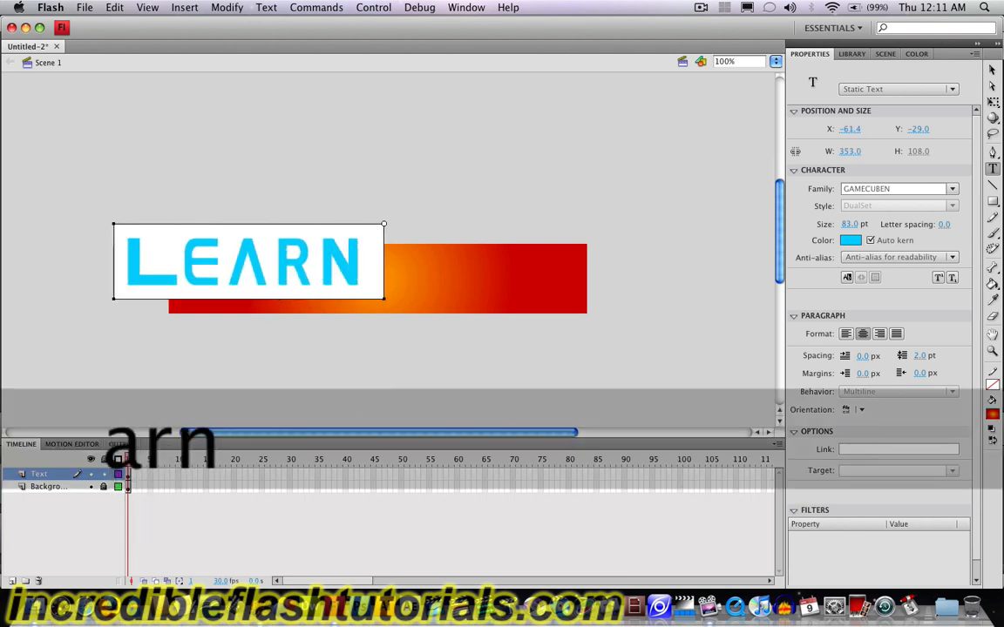
pyautogui.write('lash..')
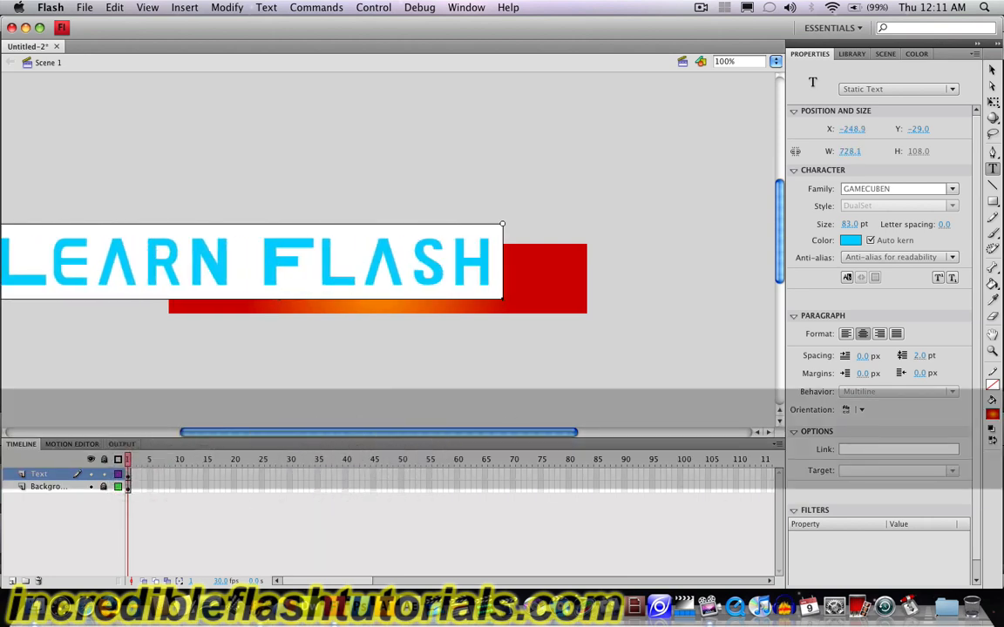
pyautogui.write('.')
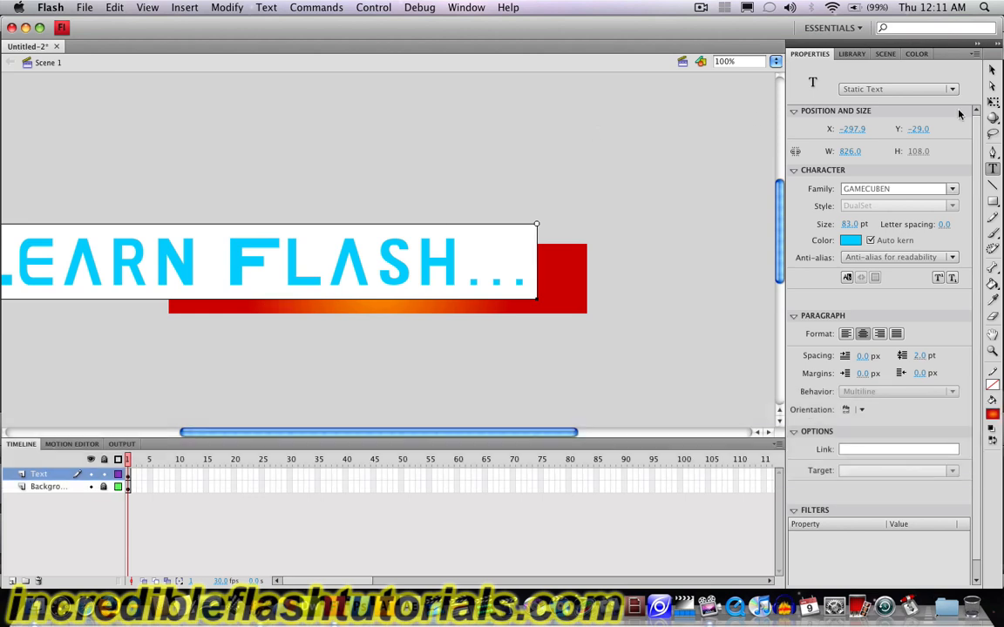
pyautogui.click(992, 69)
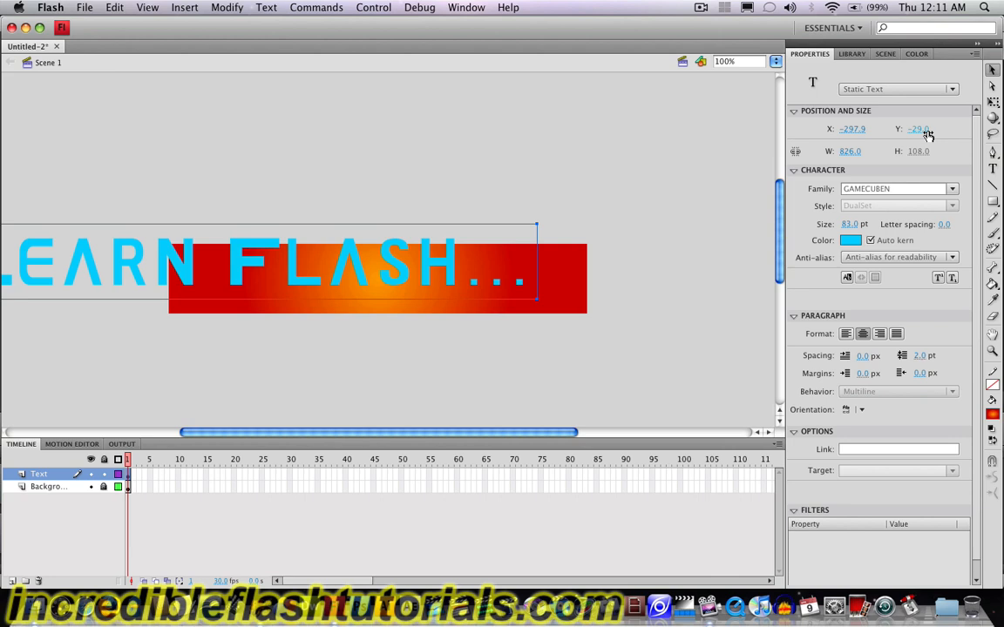
# - Reduce the font size of the "Learn Flash..." text to 53 pt and deselect it
pyautogui.click(852, 225)
pyautogui.moveTo(852, 225); pyautogui.dragTo(831, 224)
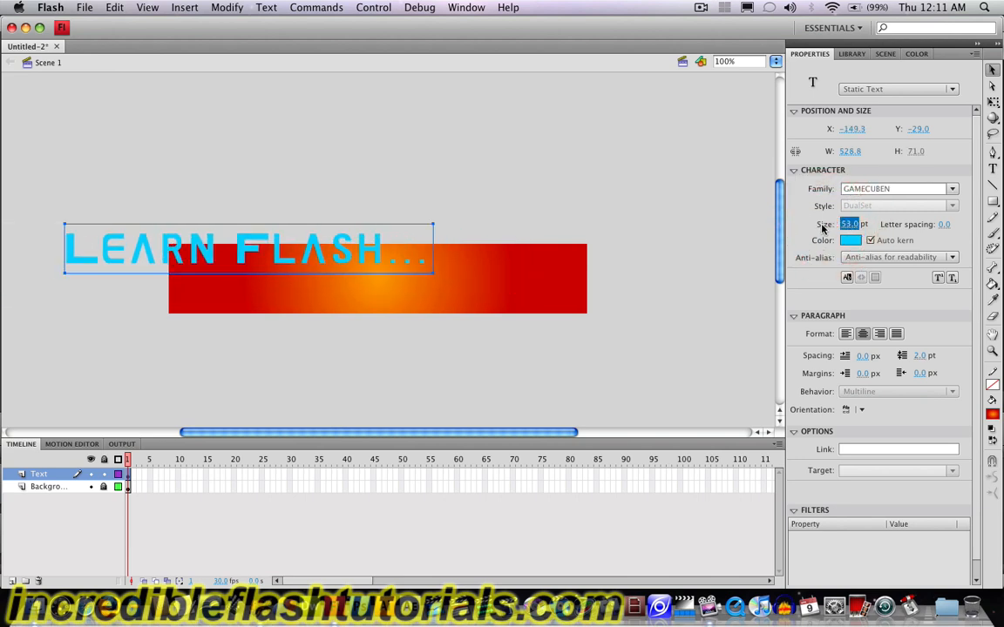
pyautogui.click(852, 225)
pyautogui.click(711, 264)
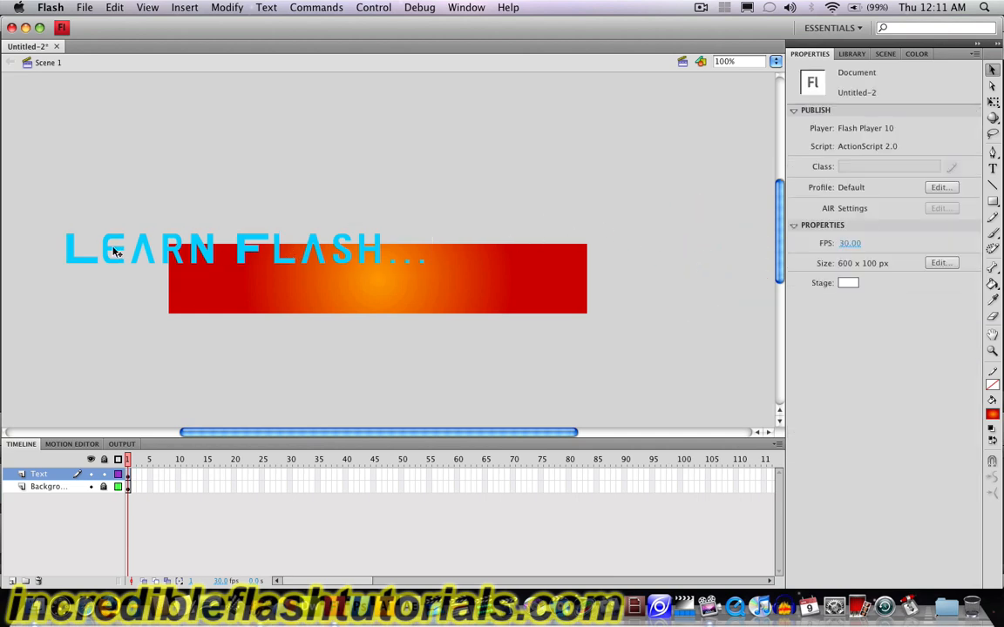
# - Centre the text on the banner at about X 36.7, Y 13, fine-tuning its horizontal position in small nudges
pyautogui.moveTo(117, 252); pyautogui.dragTo(243, 280)
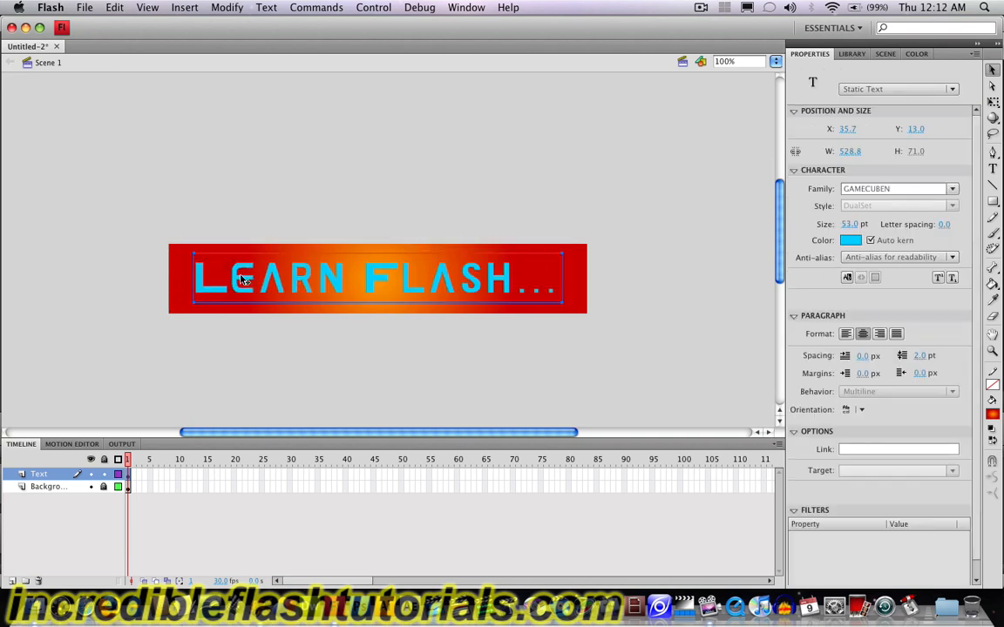
pyautogui.press('Right')
pyautogui.press('Right')
pyautogui.press('Right')
pyautogui.press('Right')
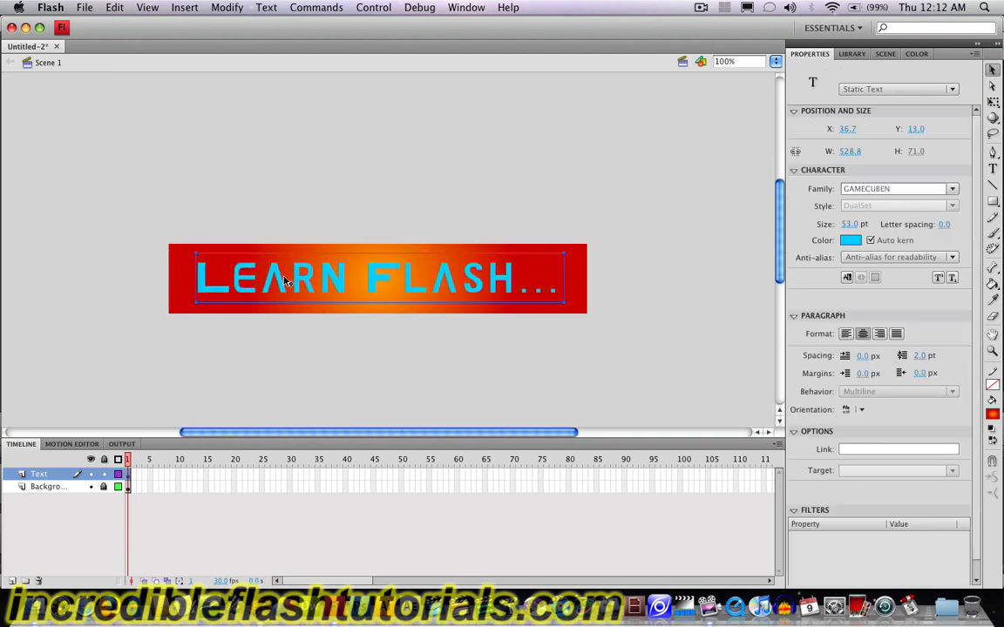
pyautogui.press('Left')
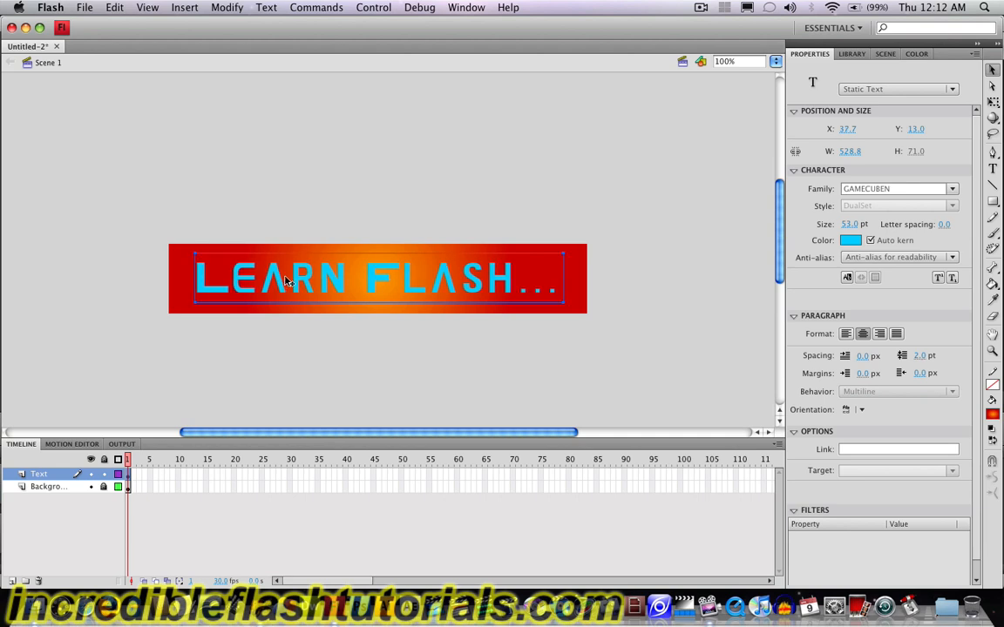
pyautogui.press('Left')
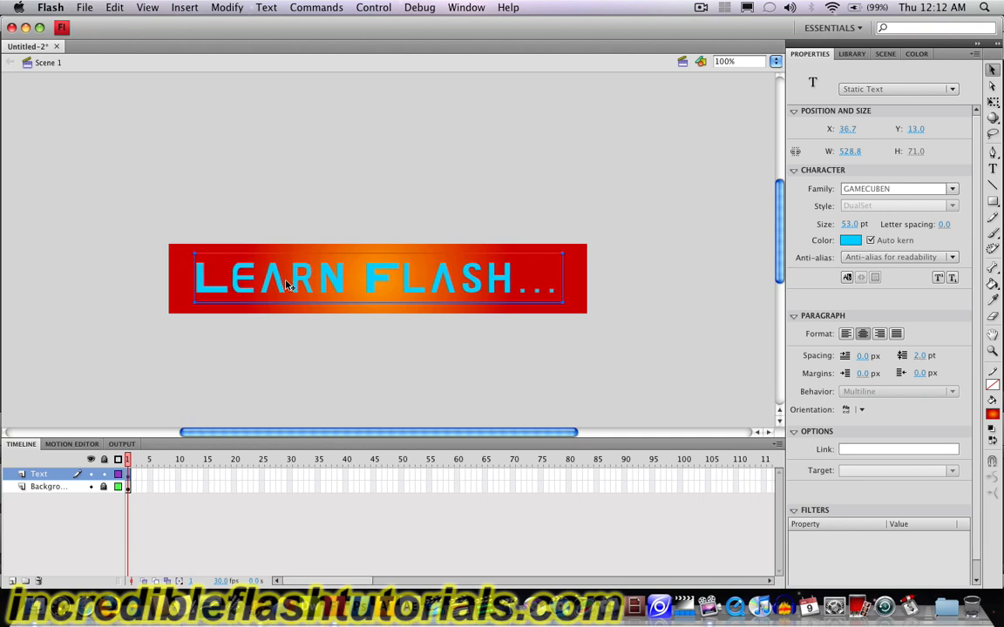
pyautogui.click(295, 225)
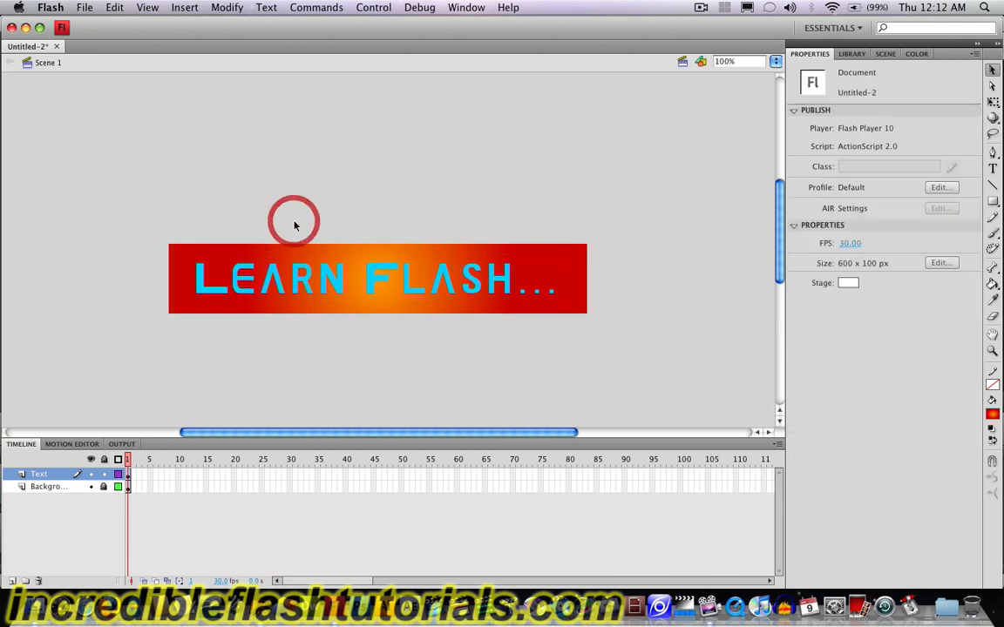
# - Change the font of the "Learn Flash..." text to Denmark and enlarge it to 63 pt
pyautogui.click(280, 288)
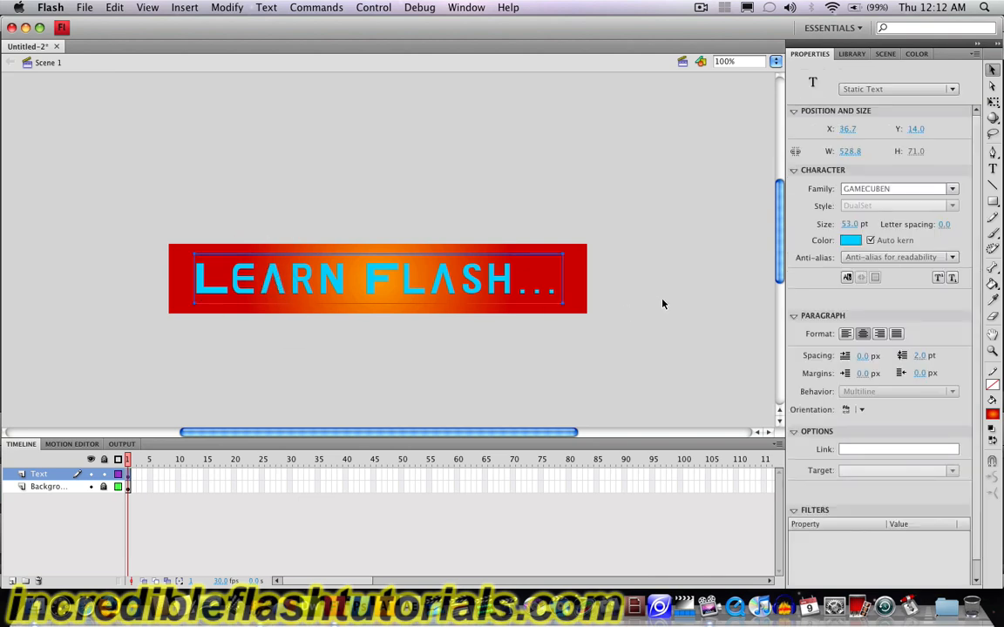
pyautogui.click(953, 192)
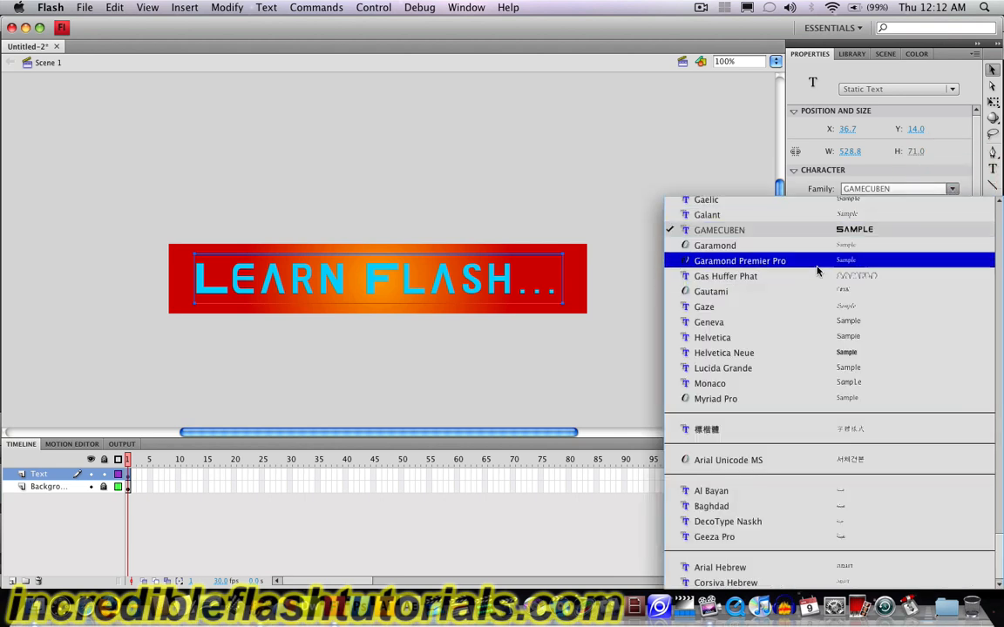
pyautogui.scroll(5, 822, 273)
pyautogui.scroll(6, 823, 273)
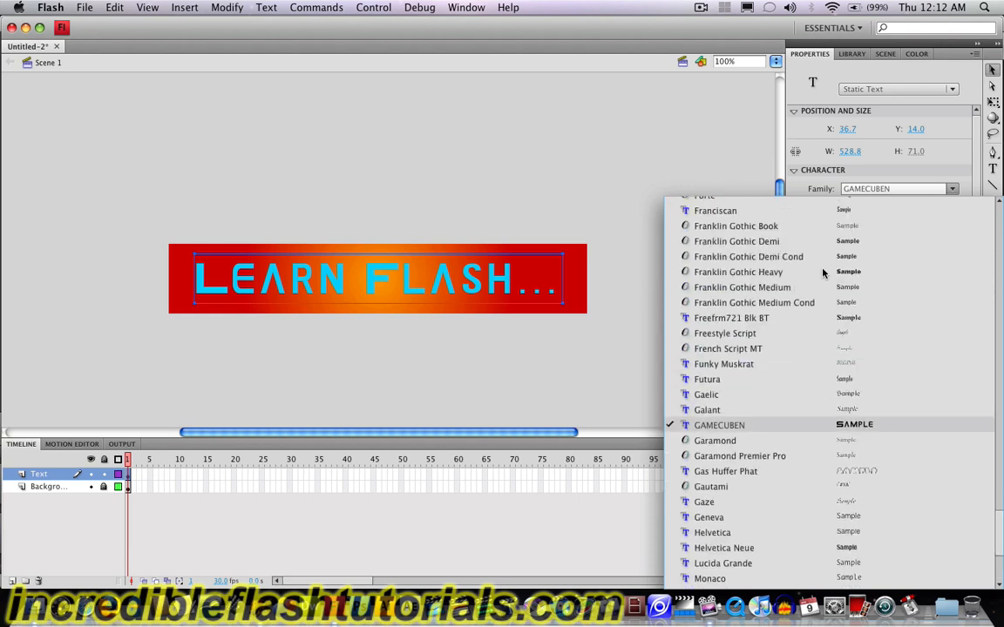
pyautogui.scroll(10, 827, 276)
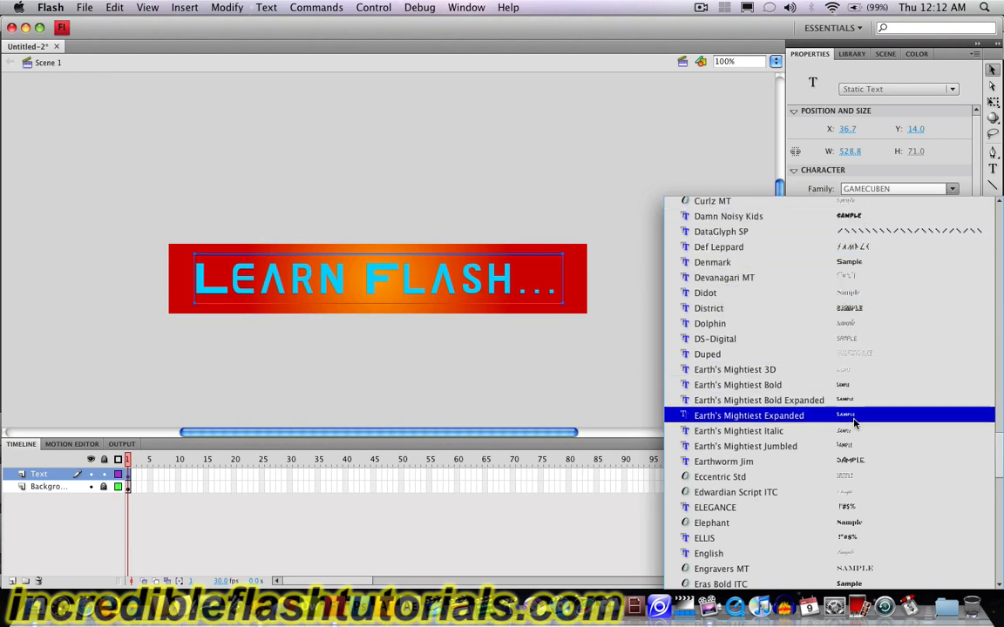
pyautogui.click(849, 262)
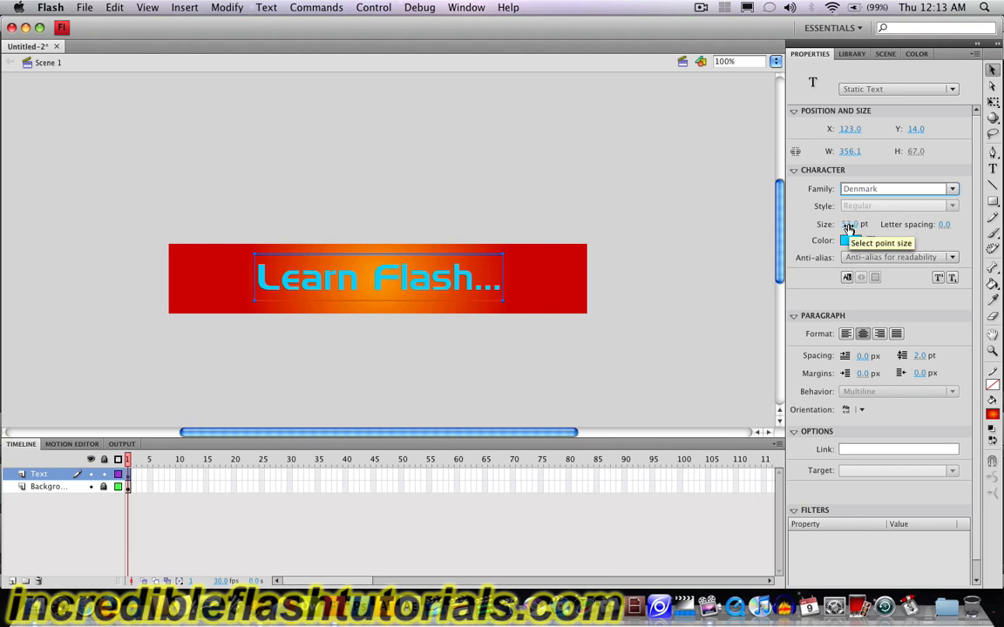
pyautogui.moveTo(847, 227); pyautogui.dragTo(858, 227)
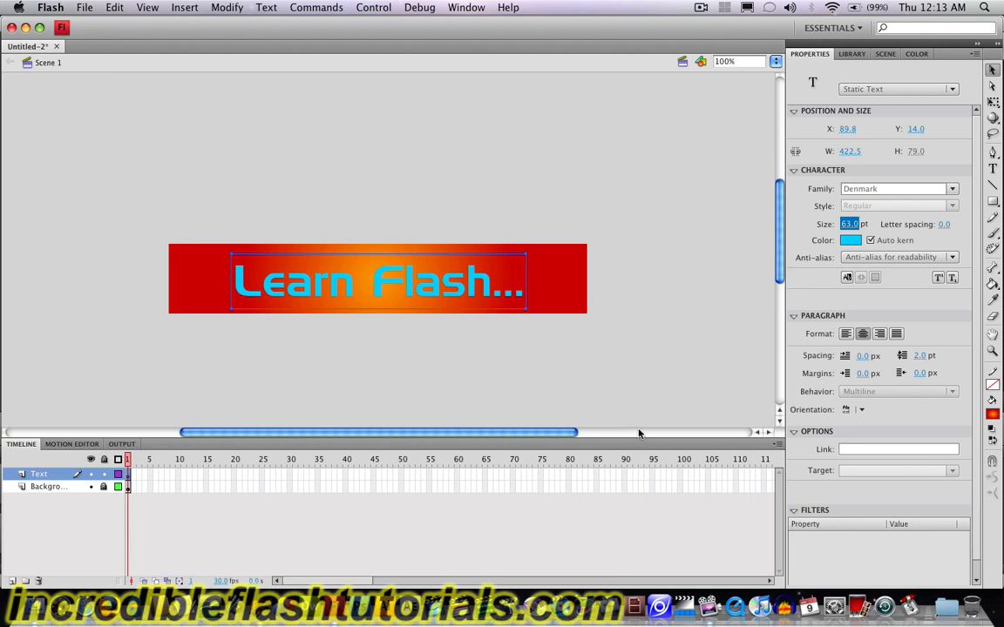
# - Nudge the enlarged text upward to Y 9 to centre it vertically on the banner, and deselect it
pyautogui.click(410, 292)
pyautogui.press('Up')
pyautogui.press('Up')
pyautogui.press('Up')
pyautogui.press('Up')
pyautogui.press('Up')
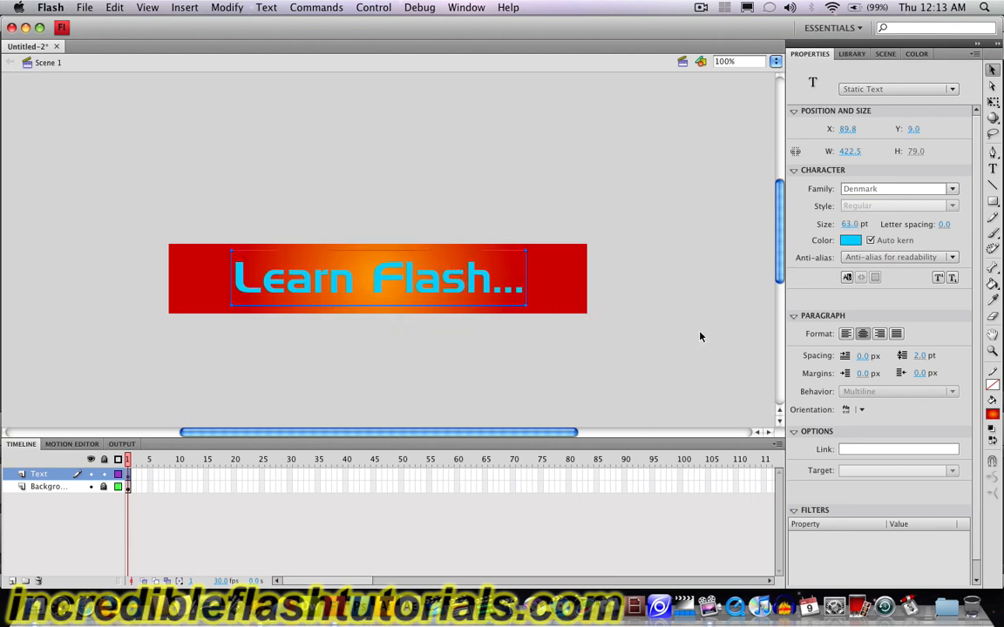
pyautogui.click(696, 333)
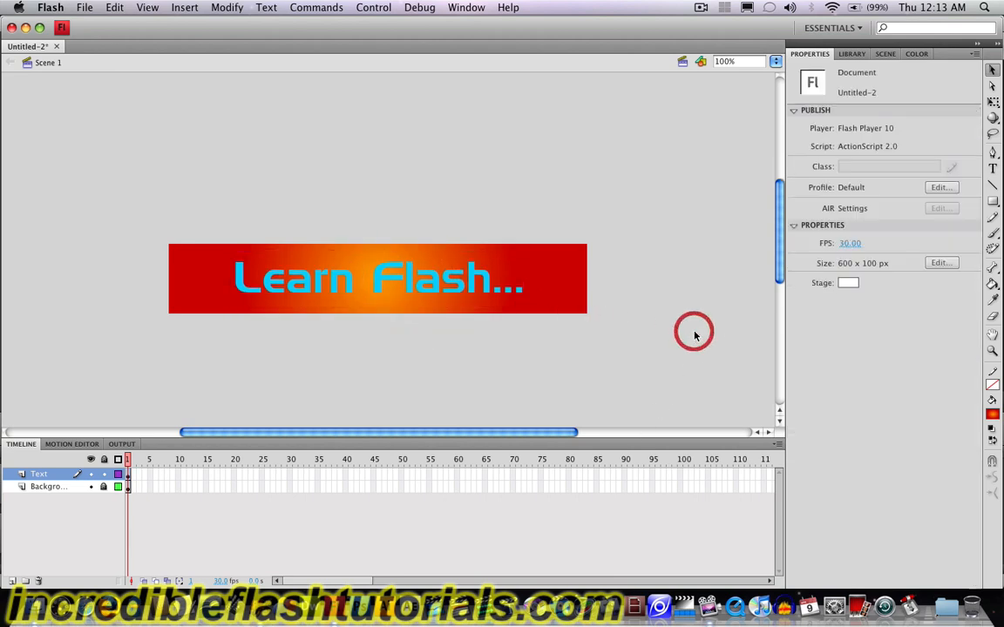
pyautogui.click(436, 297)
pyautogui.click(634, 311)
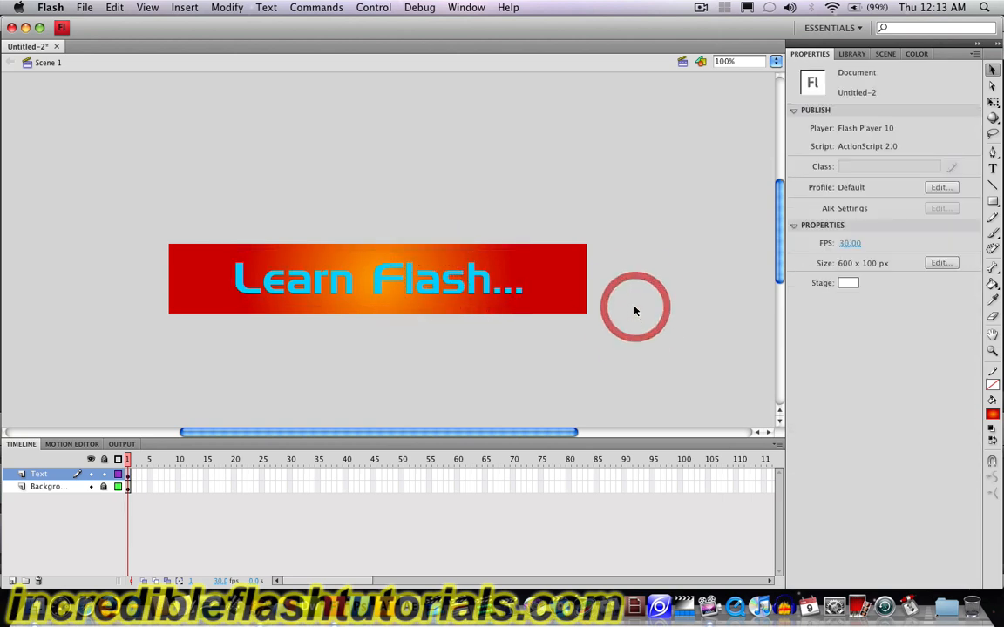
# - Change the colour of the "Learn Flash..." text to white
pyautogui.click(436, 296)
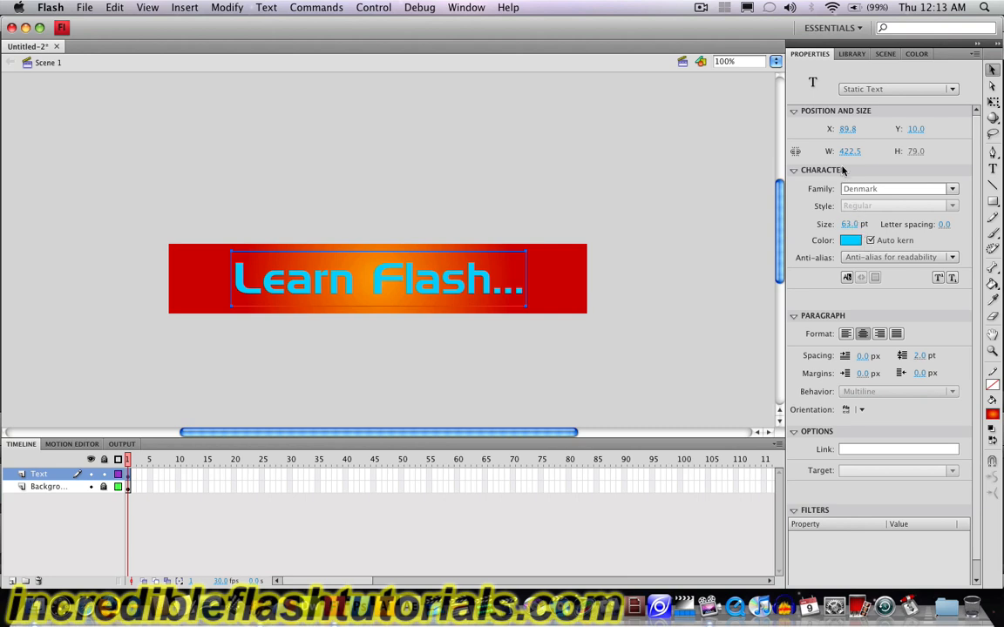
pyautogui.click(851, 241)
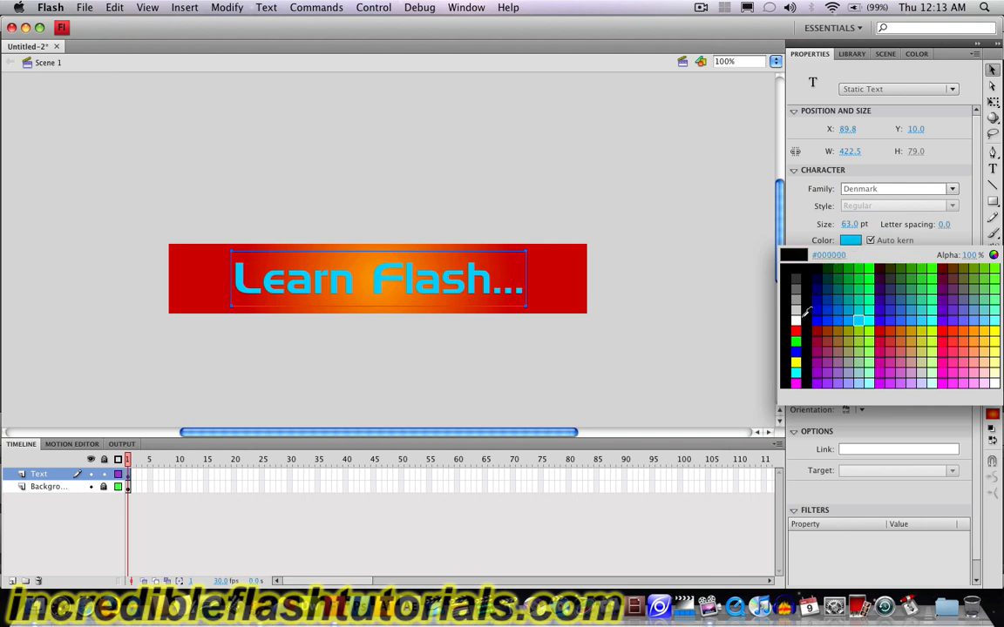
pyautogui.click(797, 316)
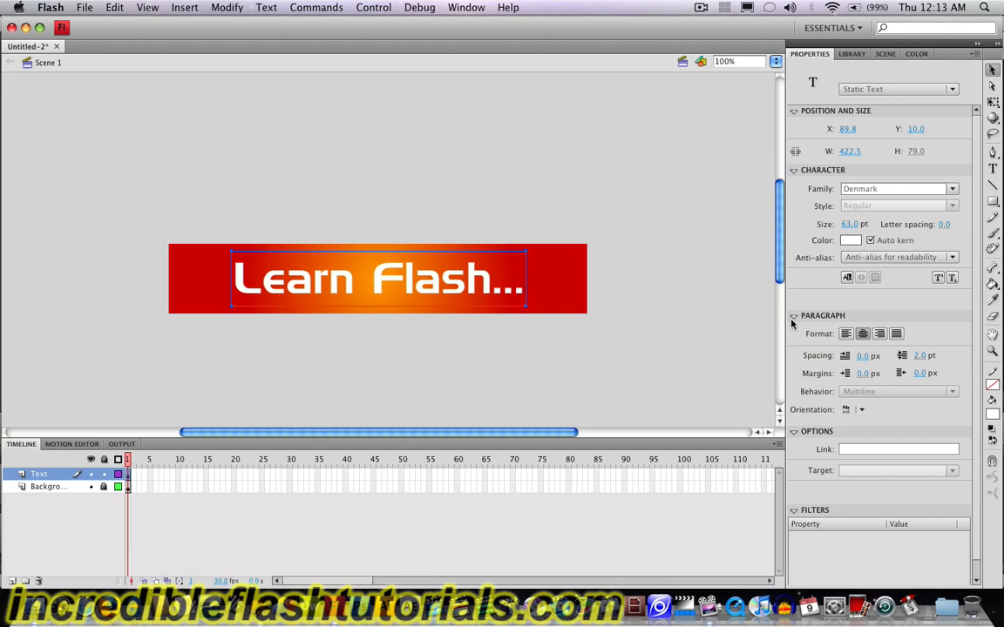
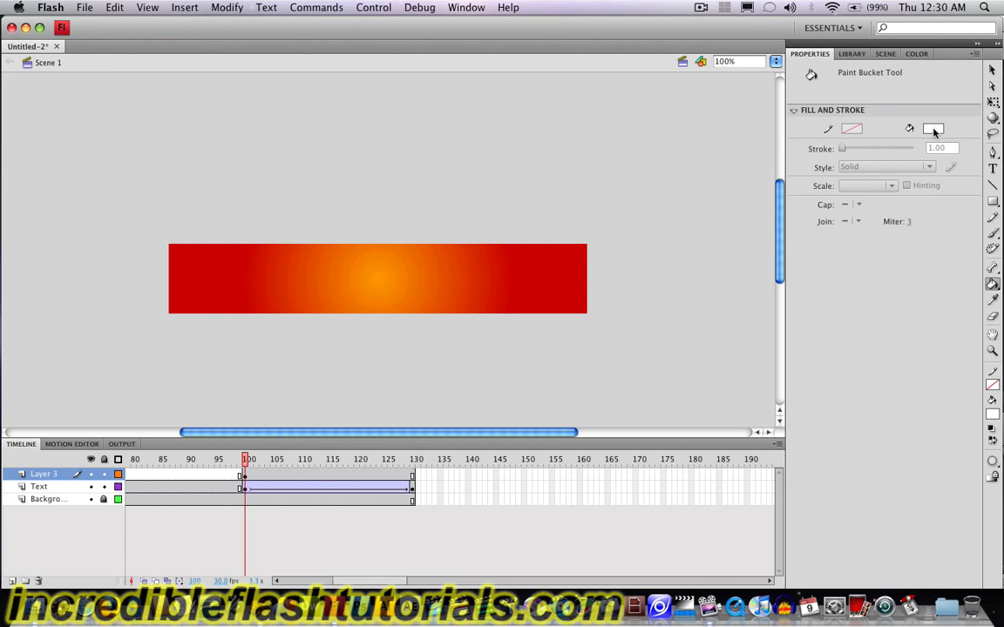
# - Fill the banner-sized rectangle on Layer 3 at frame 100 with solid white using the Paint Bucket
pyautogui.click(934, 129)
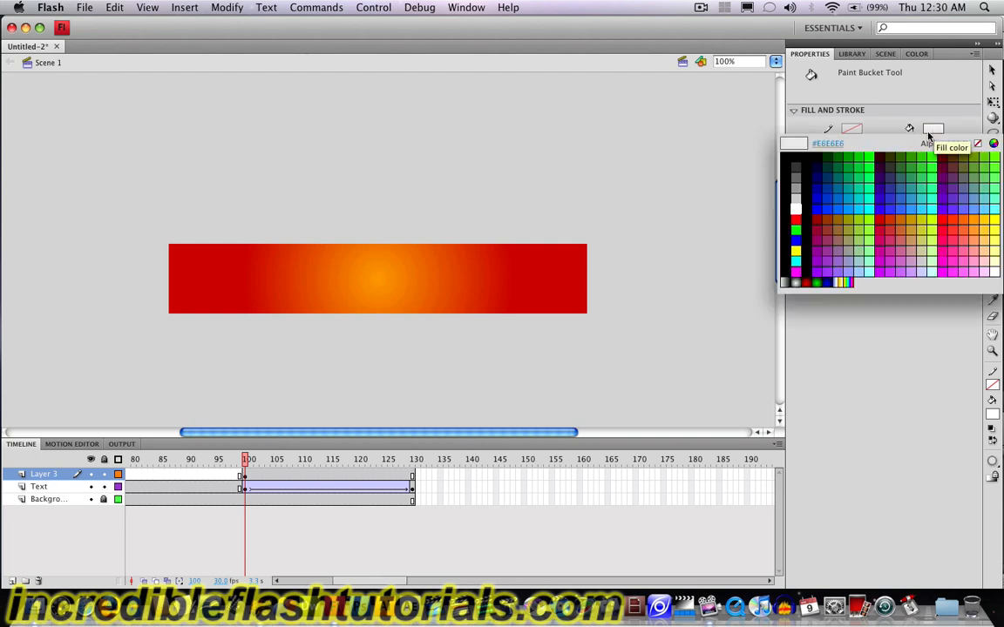
pyautogui.click(796, 209)
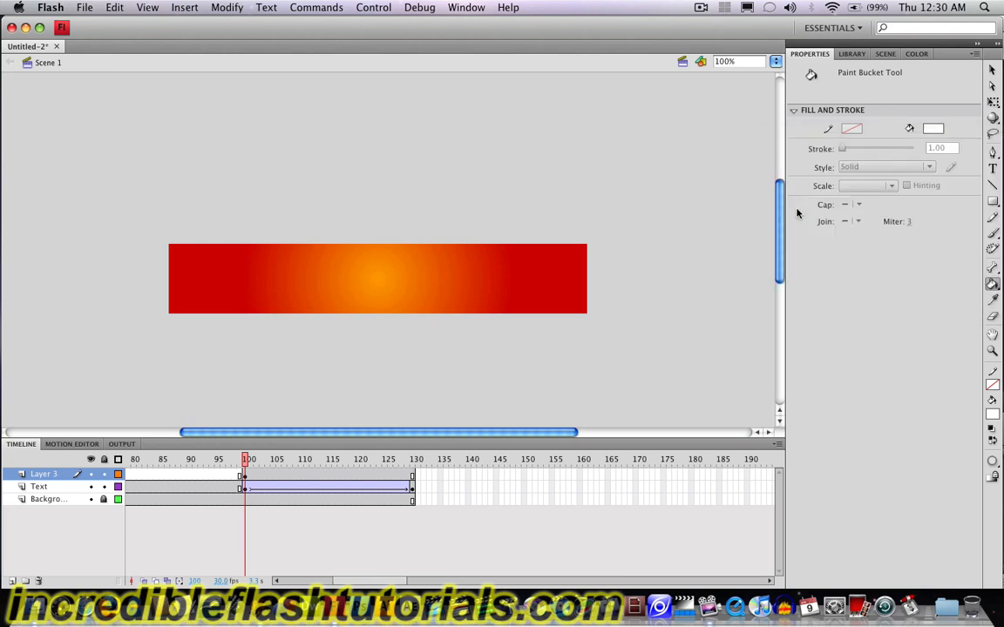
pyautogui.click(496, 245)
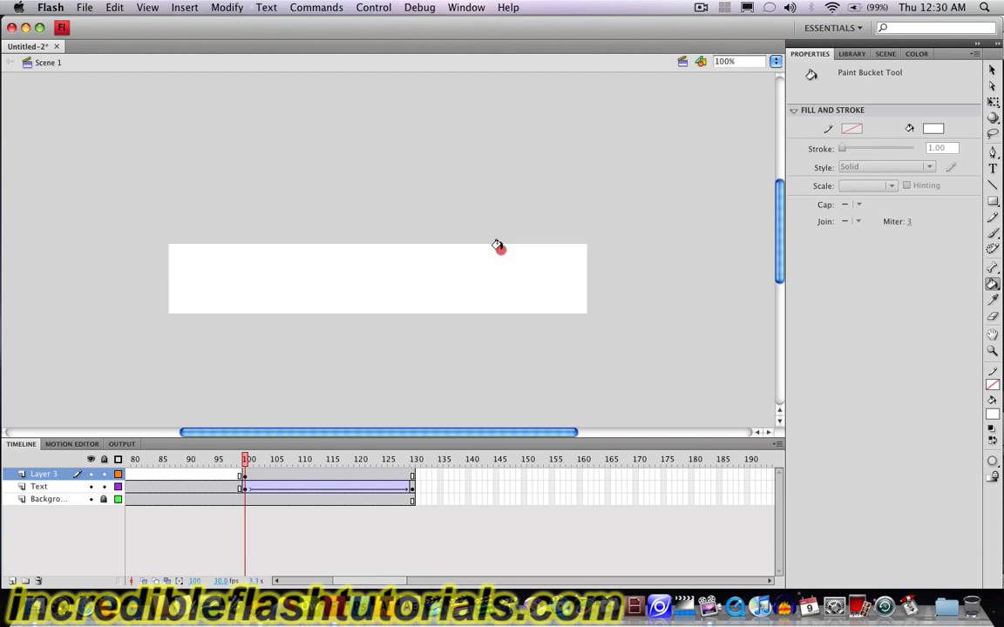
# - Convert the white rectangle on Layer 3 into a Movie Clip symbol named "White Overlay" and deselect it
pyautogui.click(994, 70)
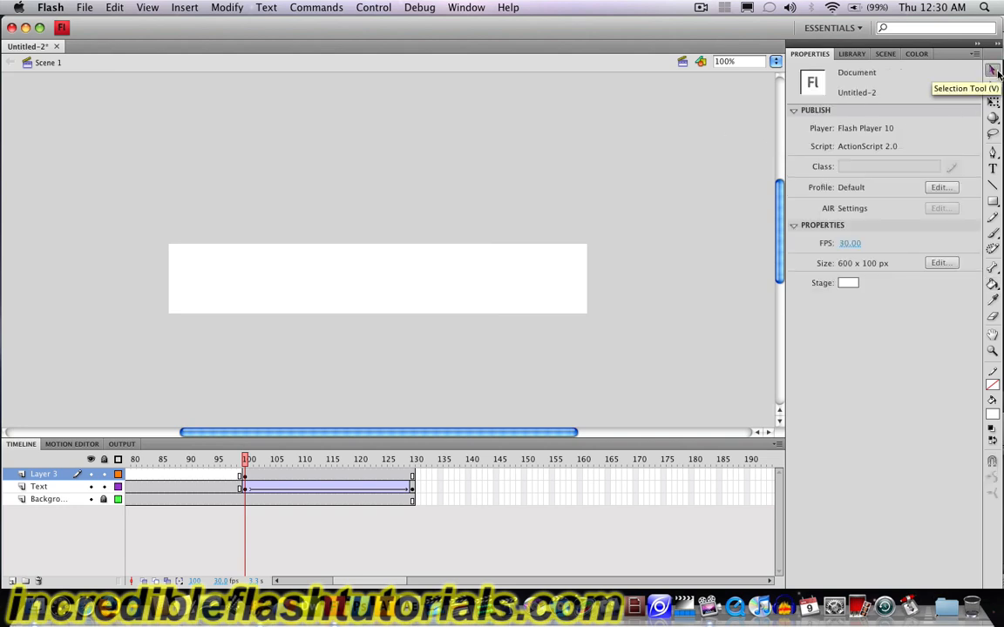
pyautogui.click(475, 255)
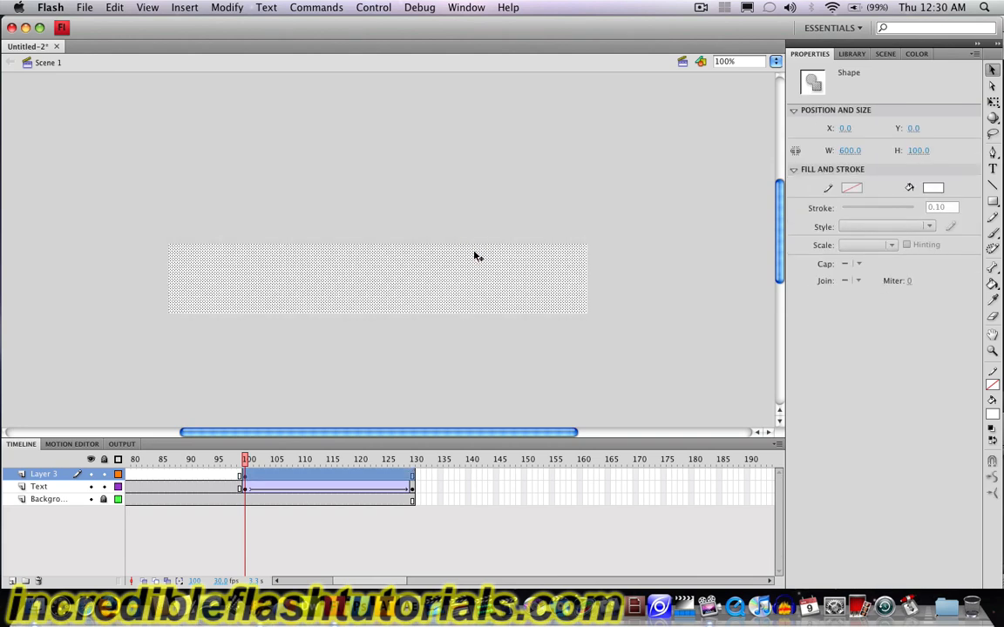
pyautogui.press('F8')
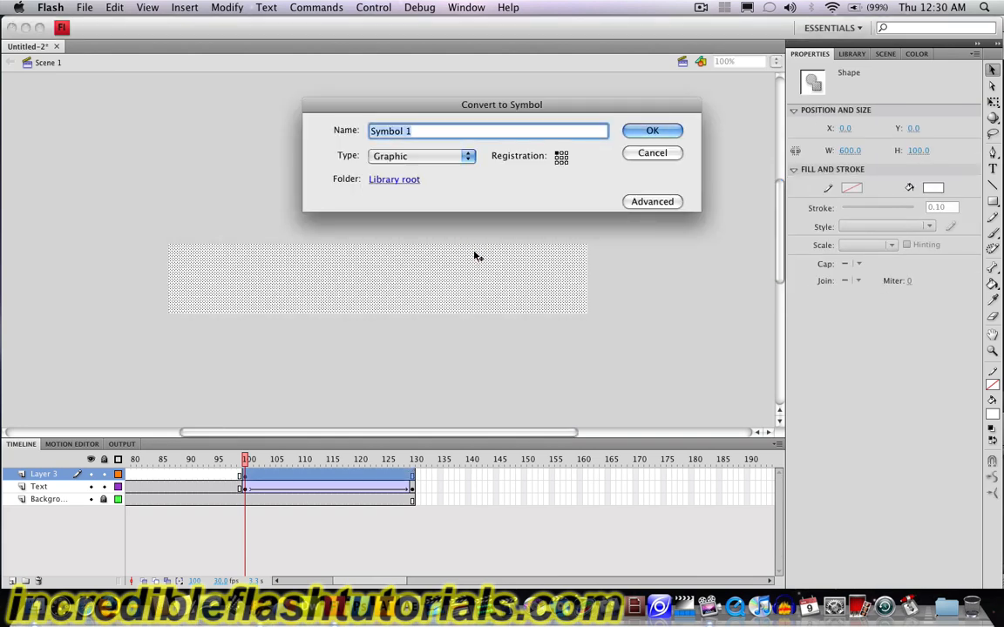
pyautogui.click(443, 156)
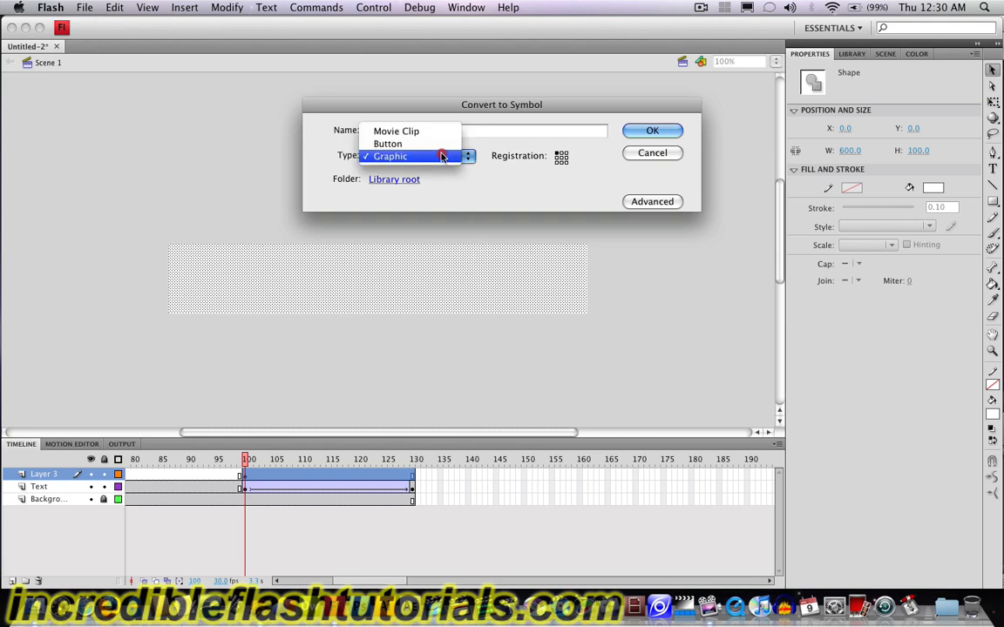
pyautogui.click(440, 132)
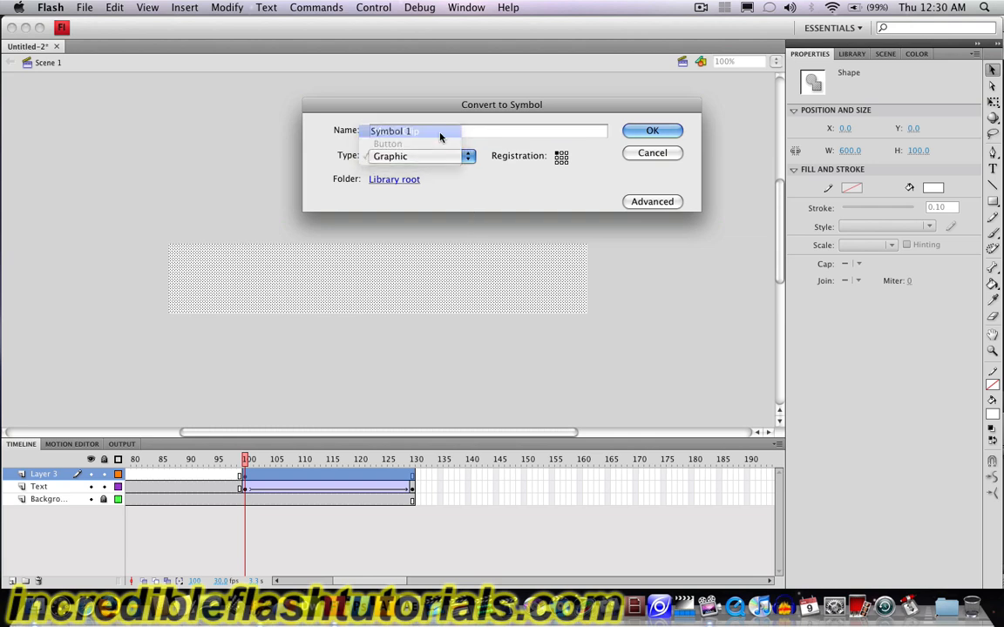
pyautogui.click(437, 131)
pyautogui.tripleClick(438, 131)
pyautogui.write('White')
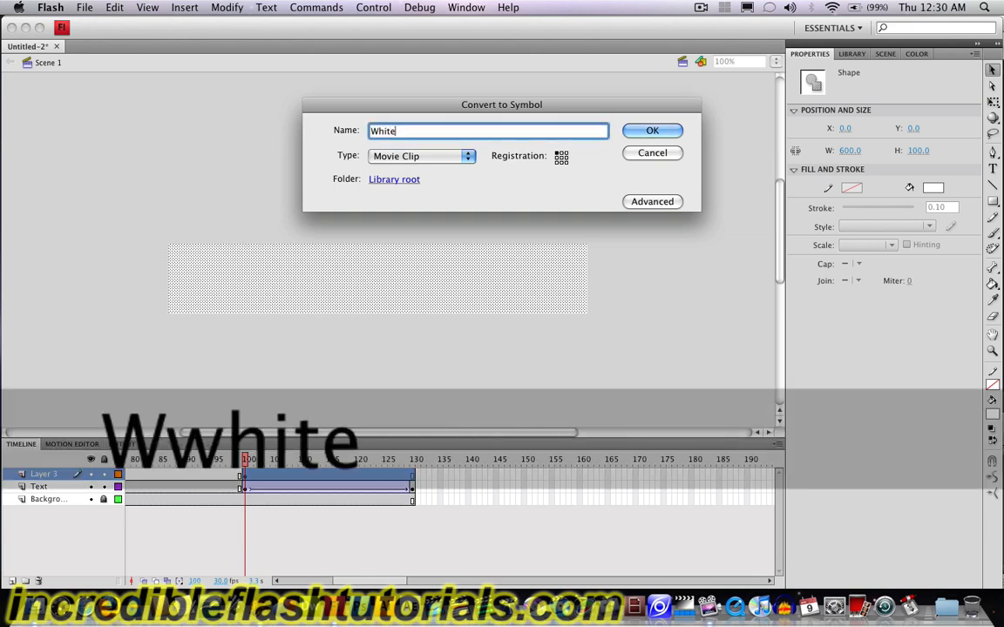
pyautogui.write(' Overla')
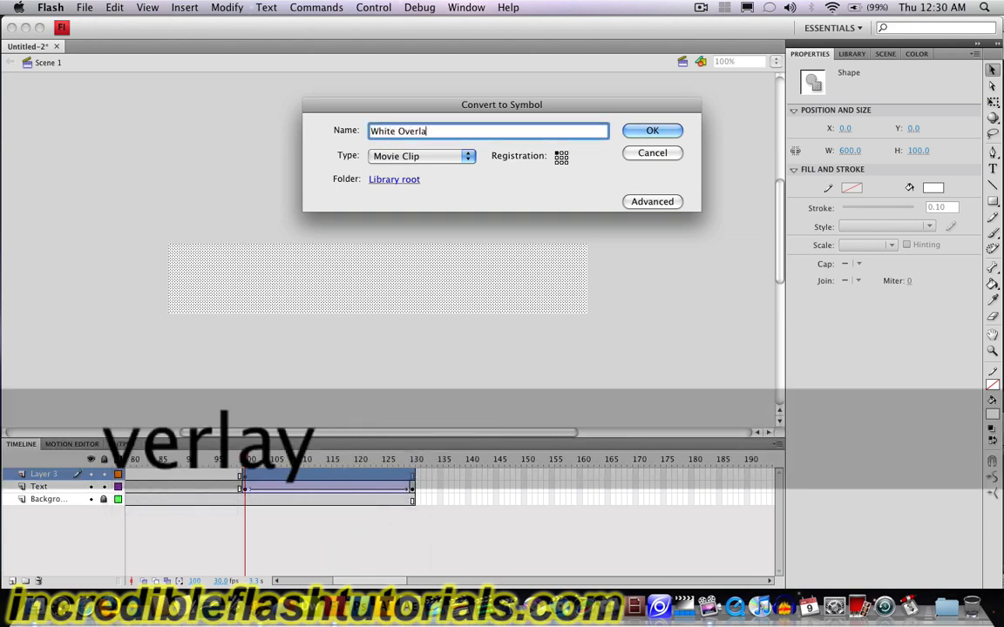
pyautogui.write('y')
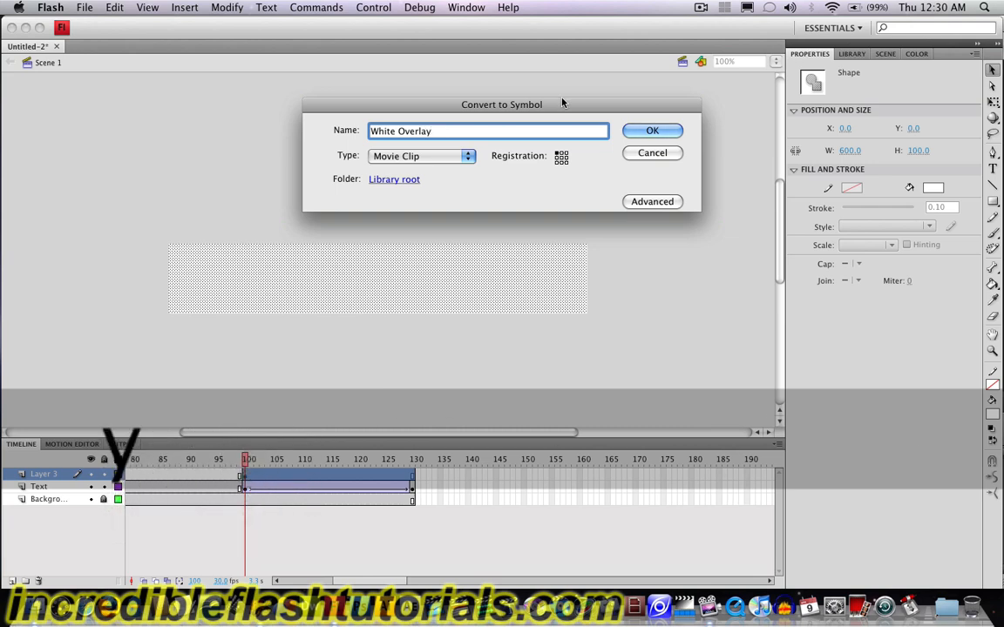
pyautogui.click(648, 132)
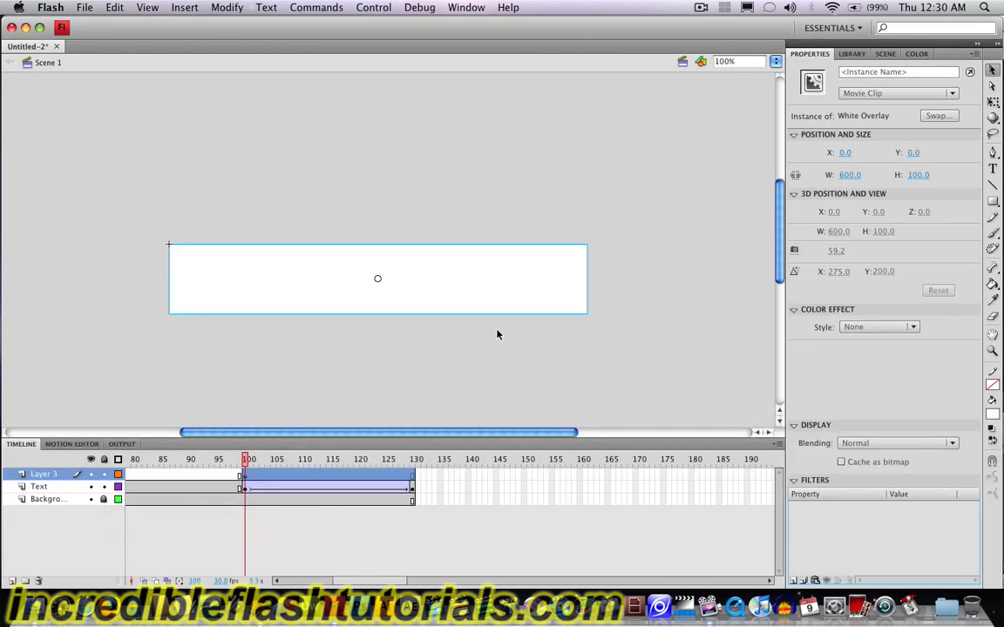
pyautogui.click(440, 528)
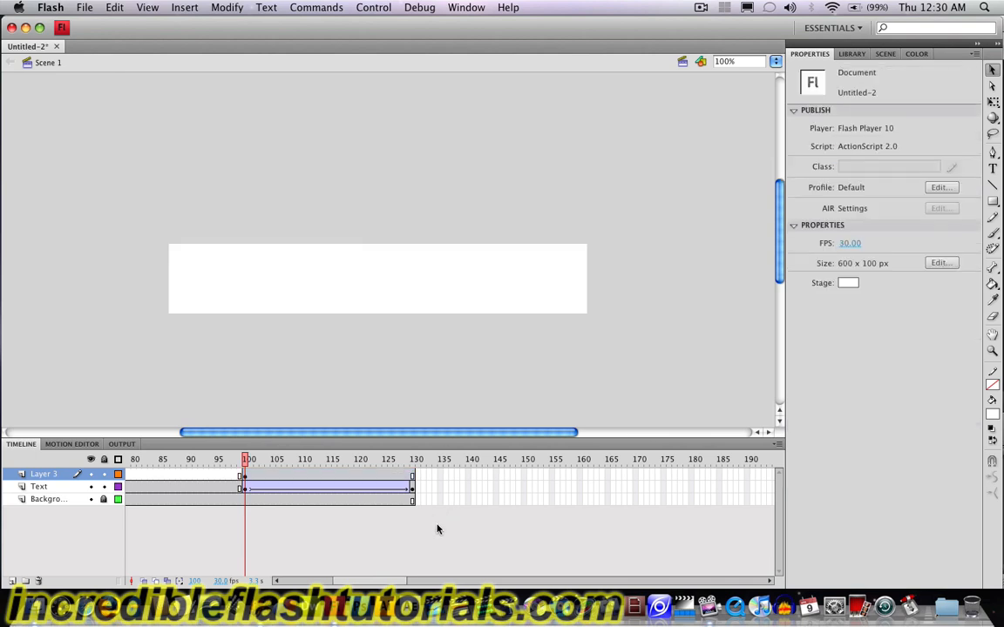
# - Insert a keyframe at frame 130 of Layer 3 and set the white overlay's alpha to 0% at frame 100
pyautogui.rightClick(413, 479)
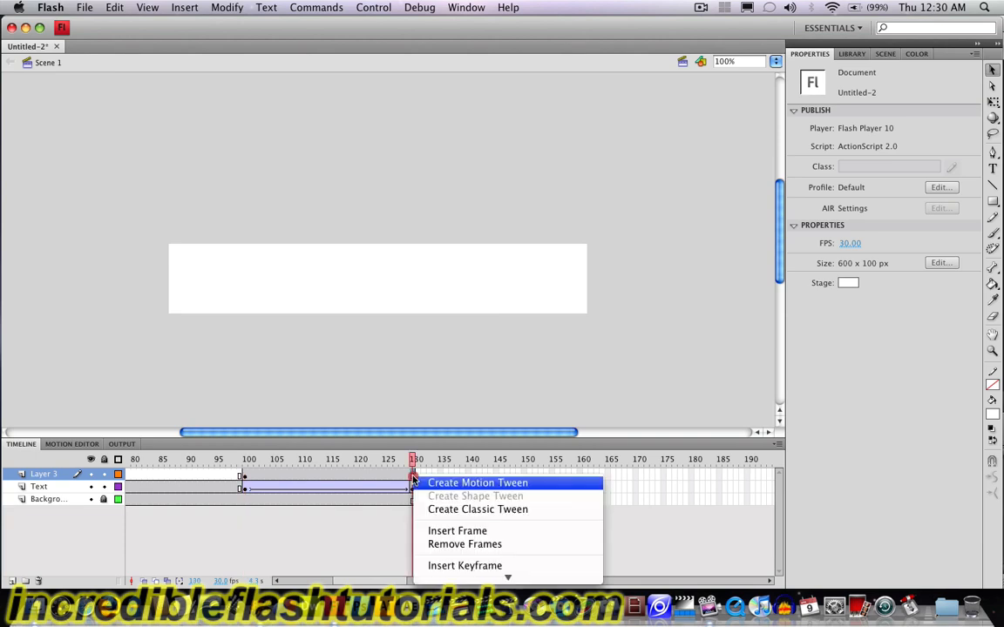
pyautogui.click(478, 569)
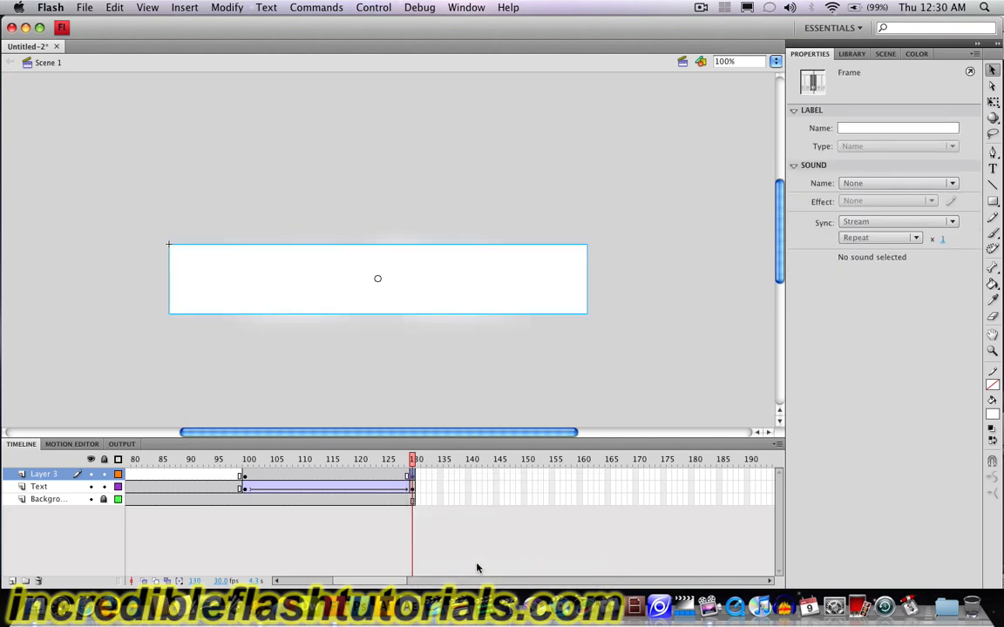
pyautogui.click(246, 476)
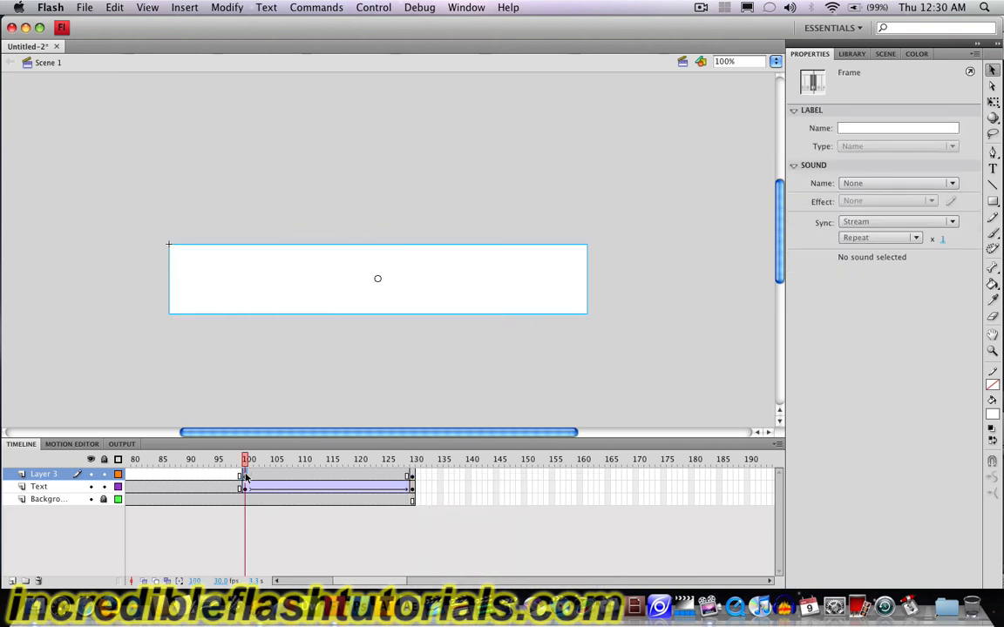
pyautogui.click(263, 286)
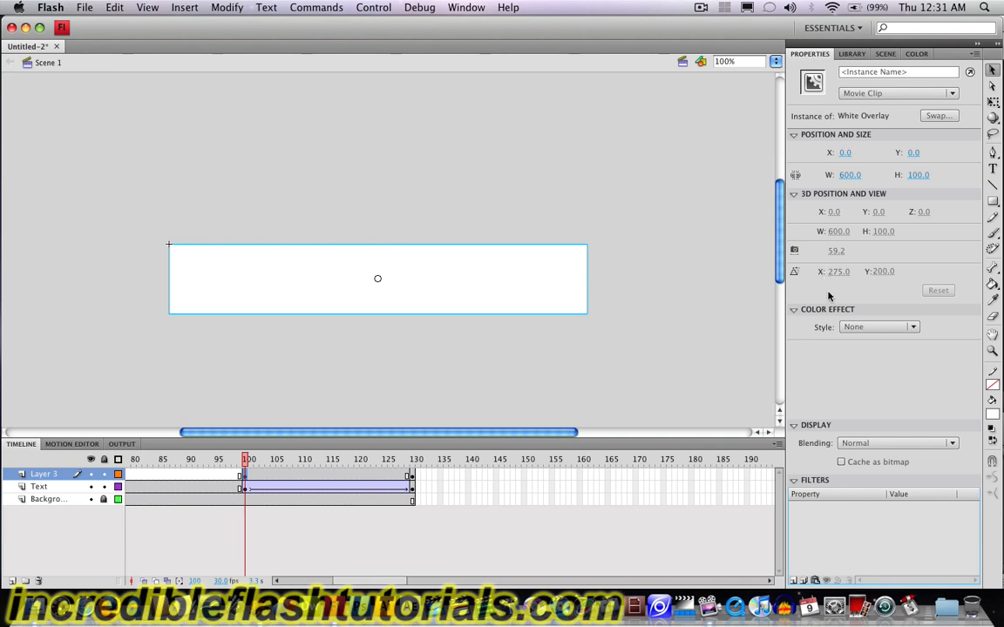
pyautogui.click(865, 327)
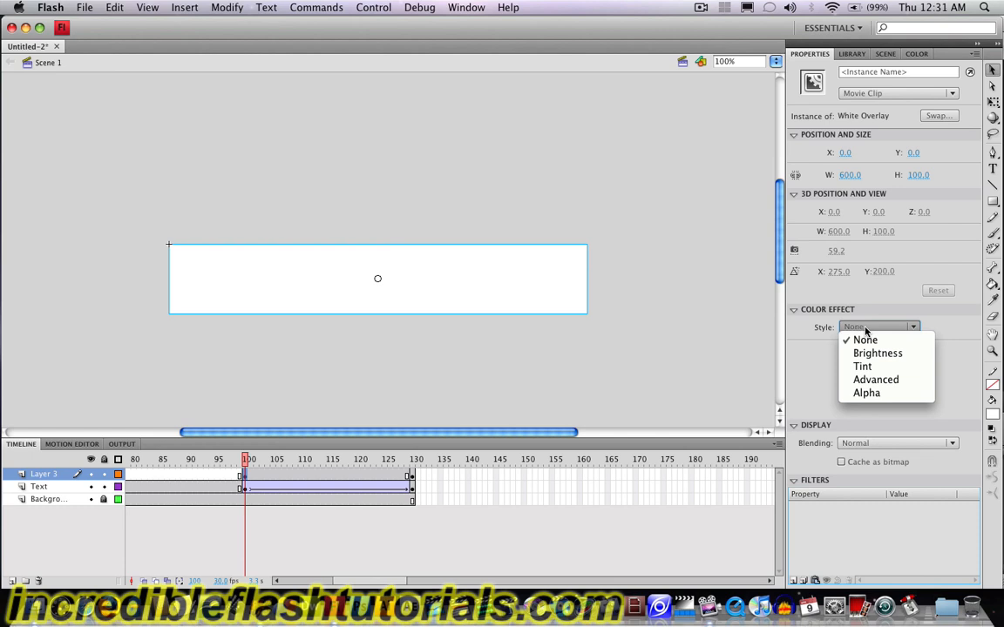
pyautogui.click(866, 393)
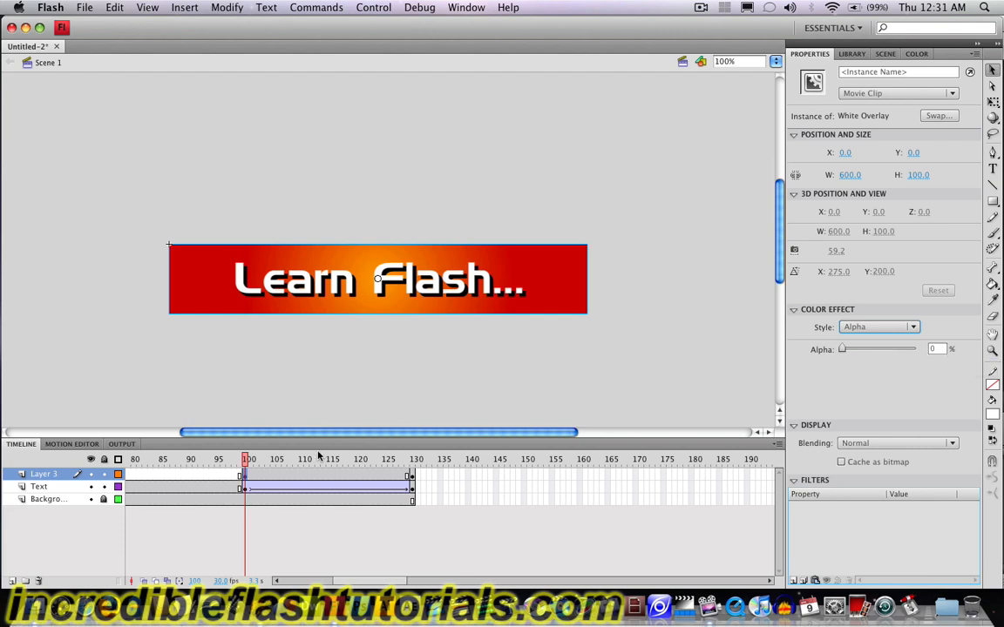
# - Create a classic tween on Layer 3 between frames 100 and 130 and scrub through the fade
pyautogui.rightClick(246, 478)
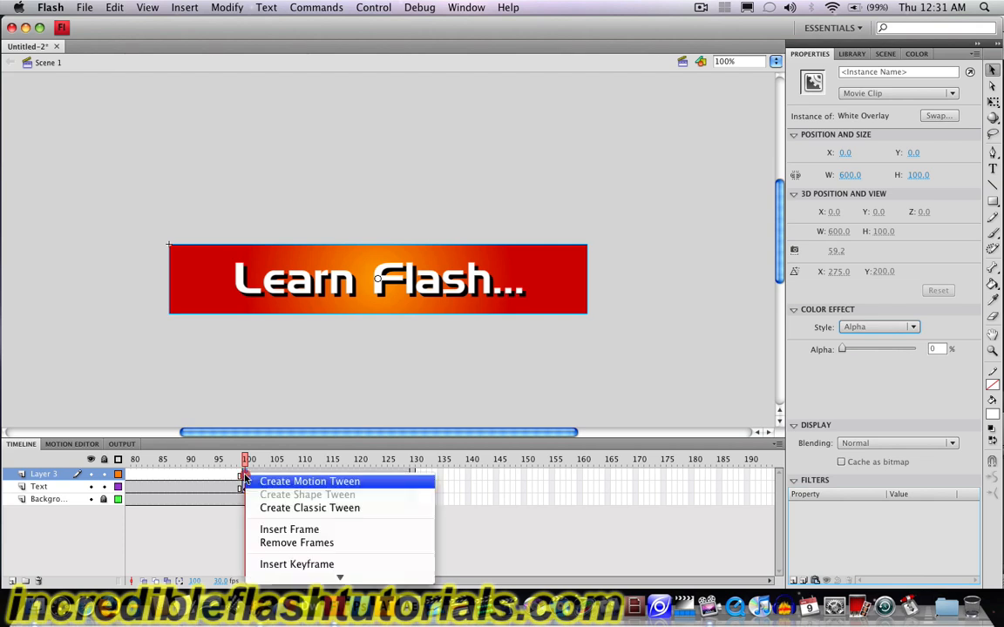
pyautogui.click(289, 510)
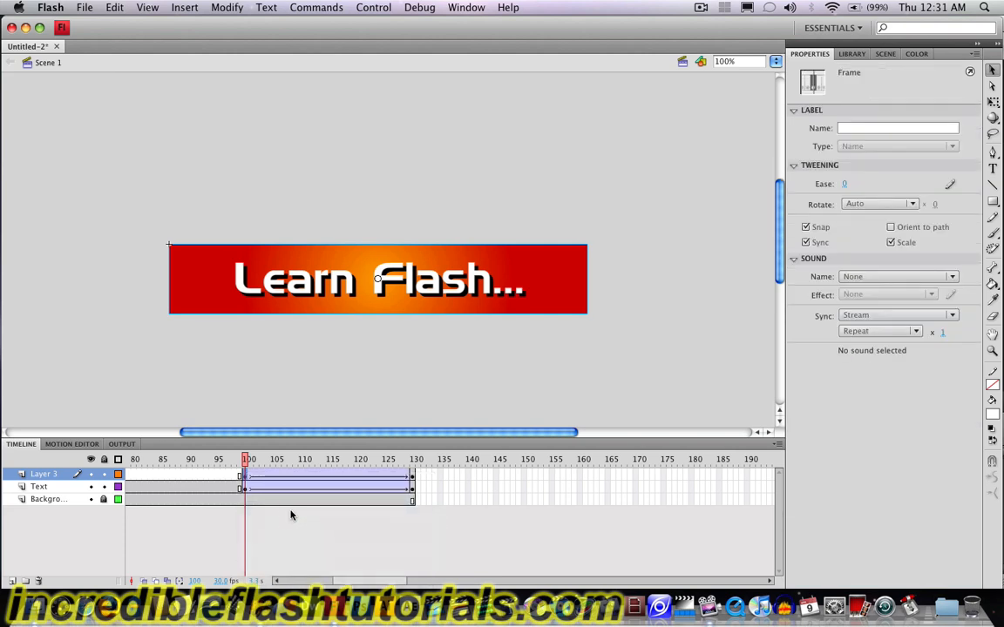
pyautogui.moveTo(253, 476); pyautogui.dragTo(404, 480)
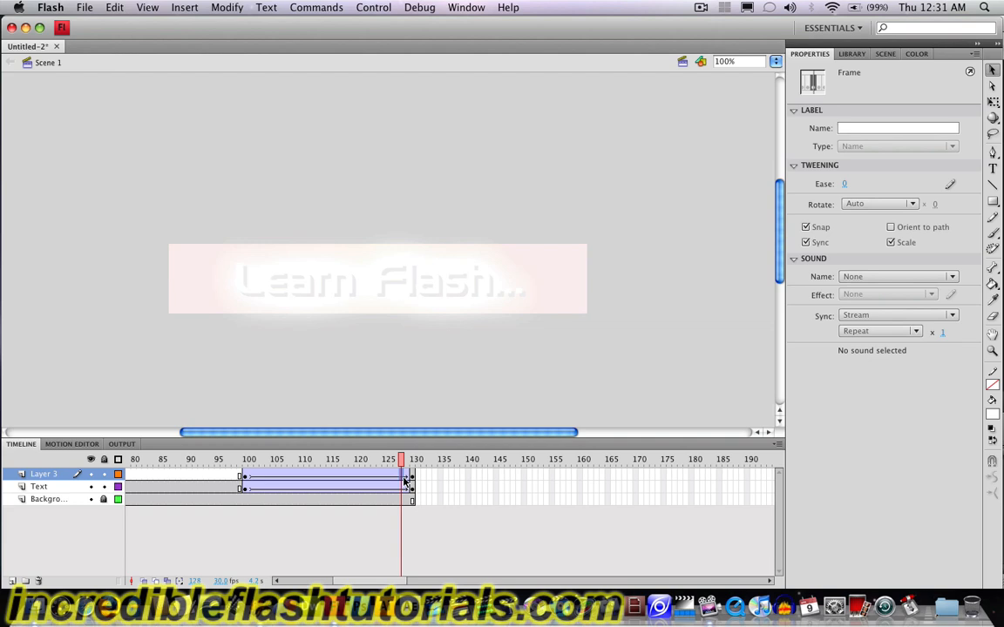
# - Play back the fade to white from frame 100 and the whole banner animation from frame 1
pyautogui.click(247, 490)
pyautogui.press('Return')
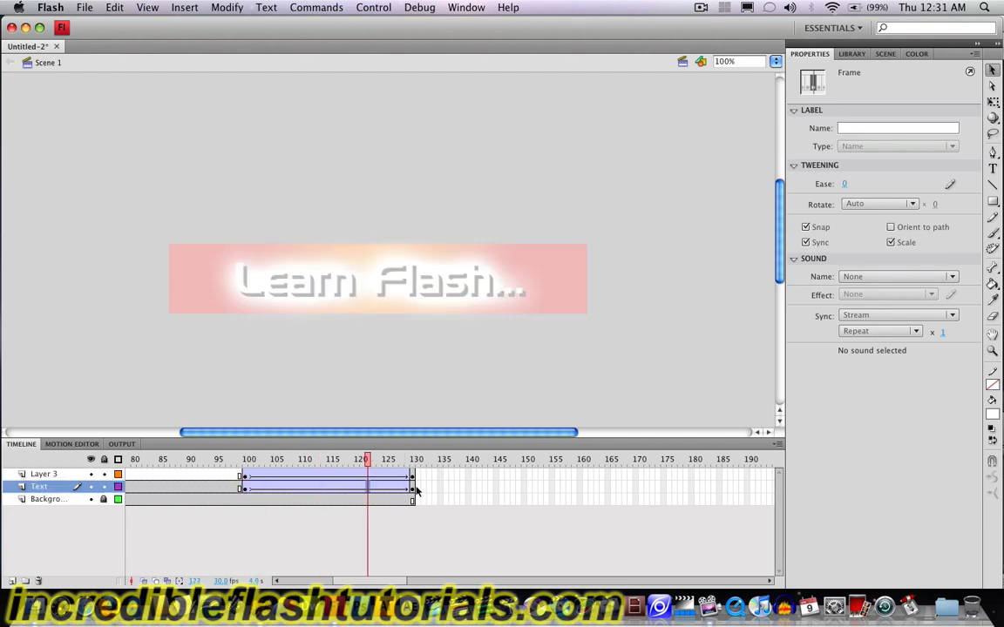
pyautogui.moveTo(387, 582); pyautogui.dragTo(310, 582)
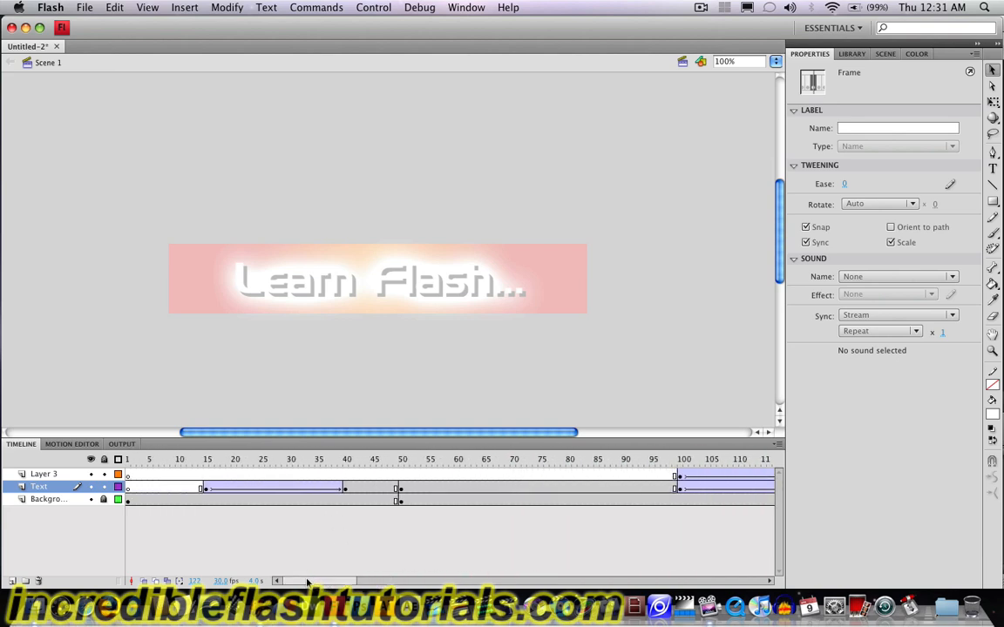
pyautogui.click(127, 474)
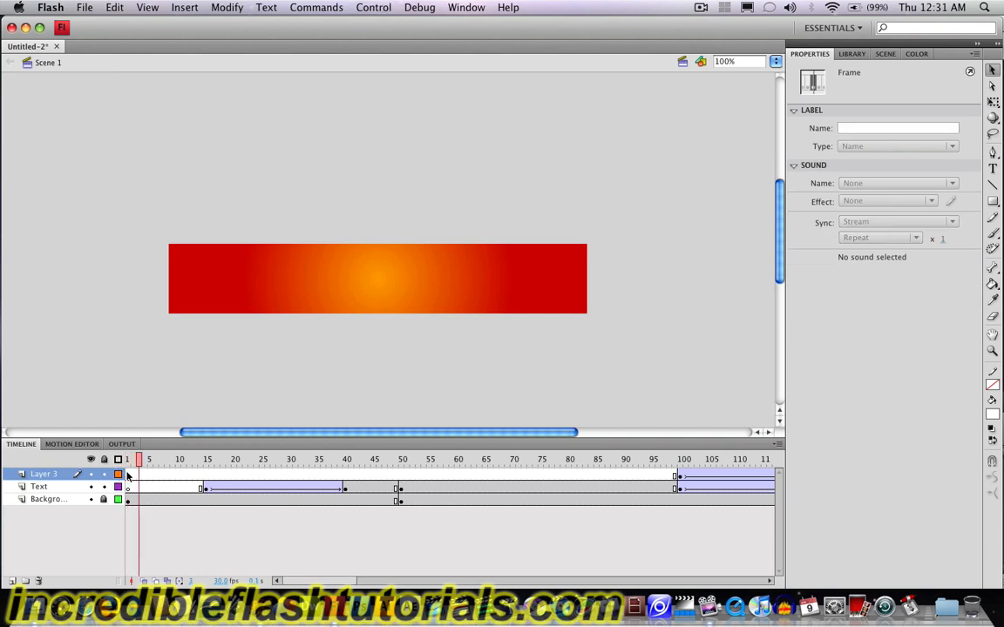
pyautogui.press('Return')
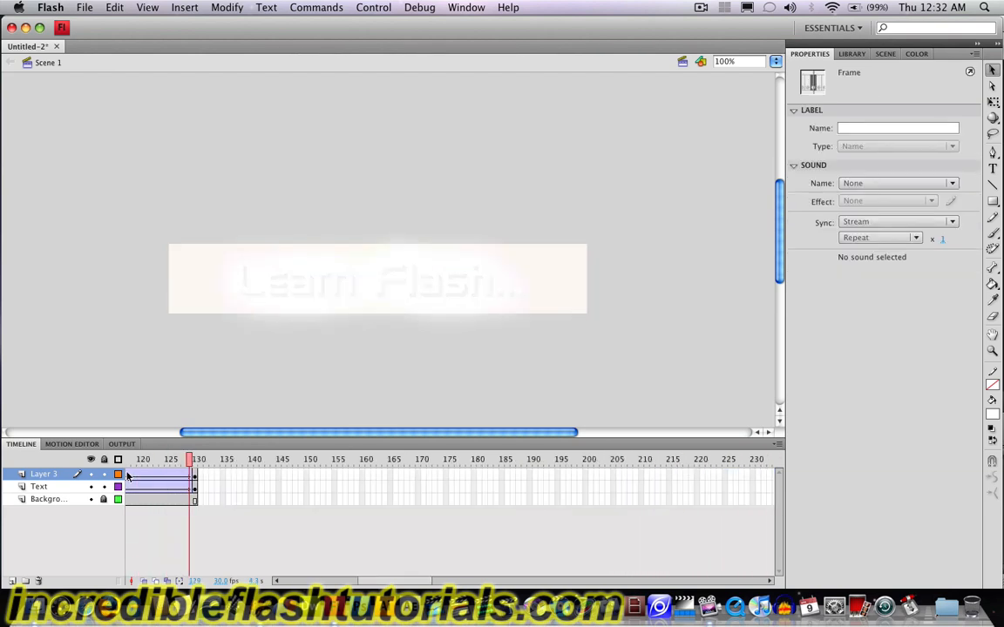
# - Add a new layer above Layer 3 and rename Layer 3 as "Overlay"
pyautogui.click(196, 475)
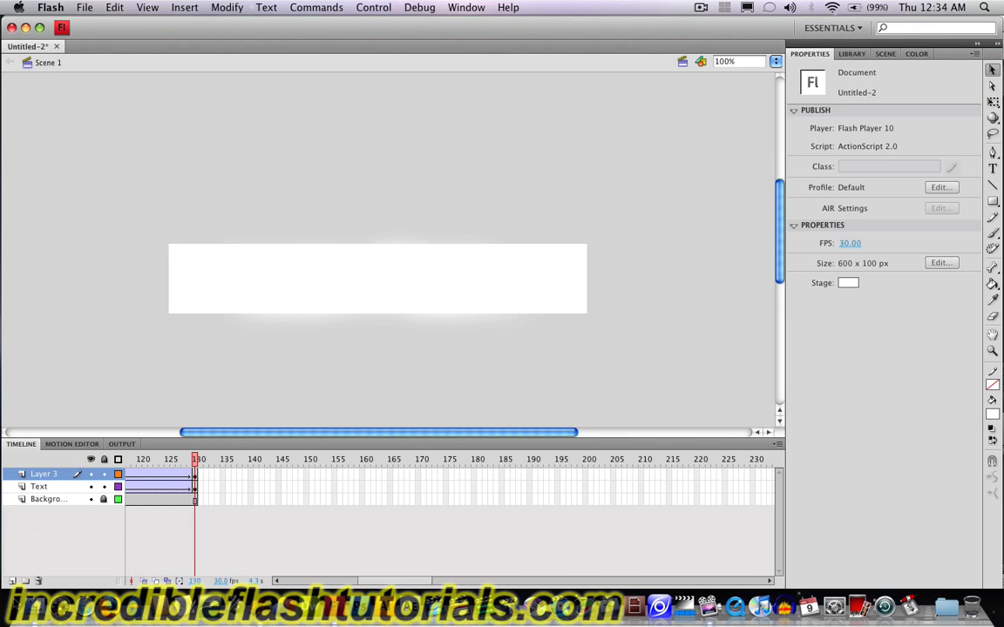
pyautogui.click(12, 582)
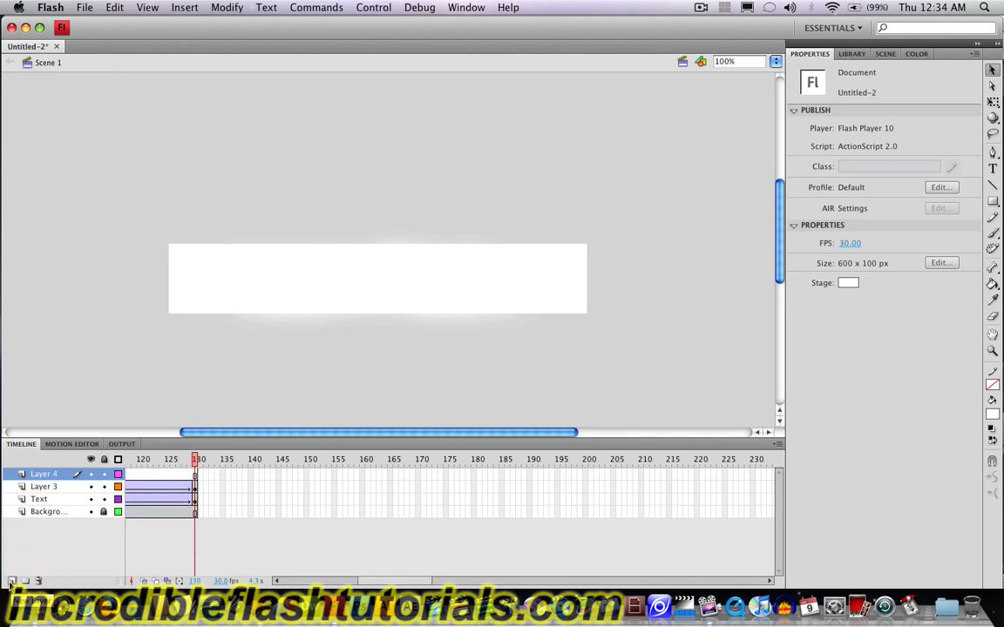
pyautogui.click(48, 490)
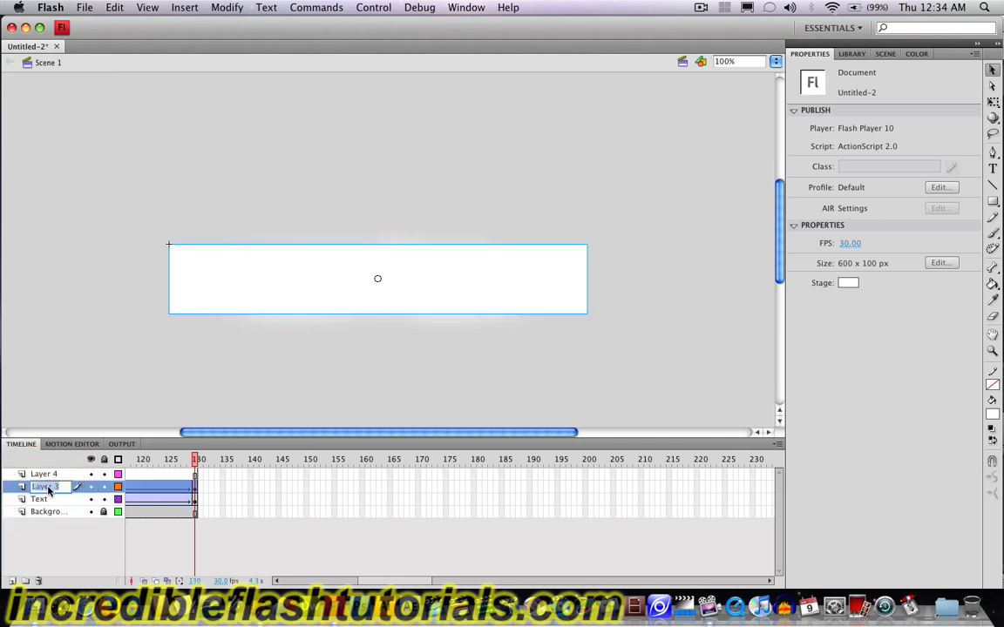
pyautogui.write('Overl')
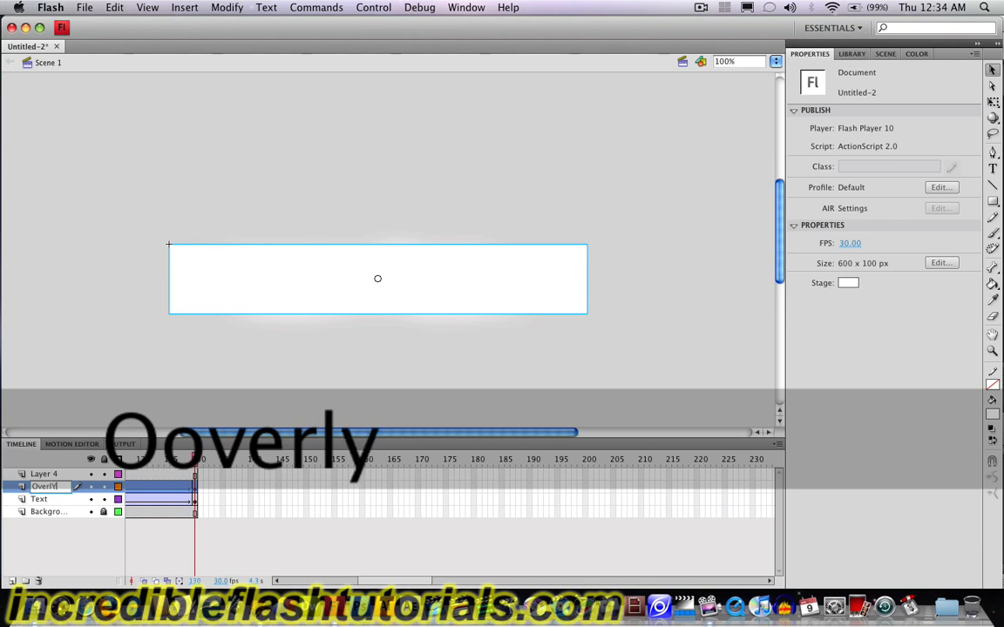
pyautogui.write('ay')
pyautogui.press('Return')
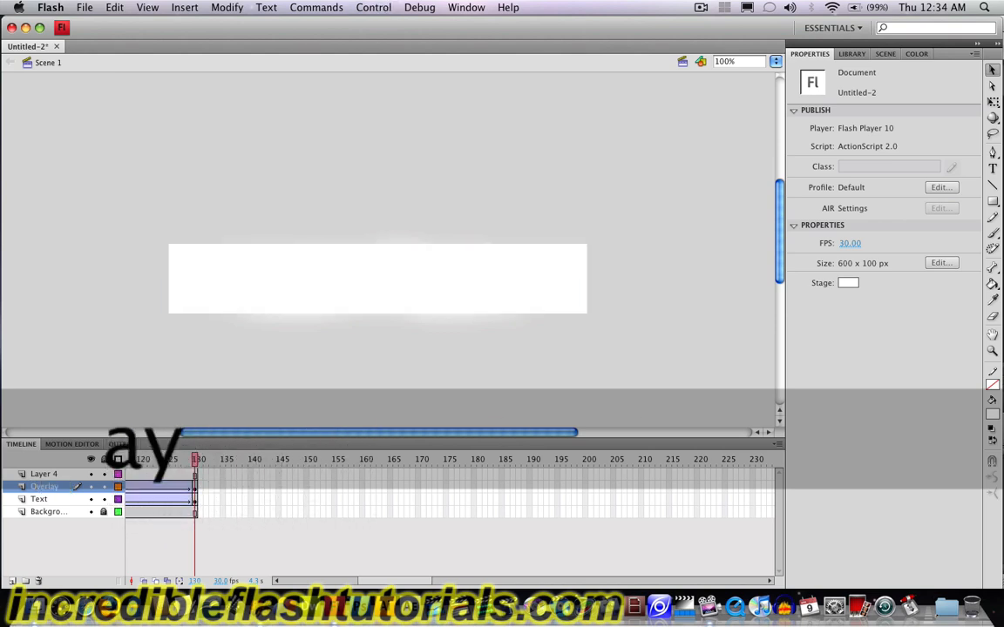
# - Rename Layer 4 as "Text 2" and insert a keyframe on it at frame 130
pyautogui.doubleClick(45, 475)
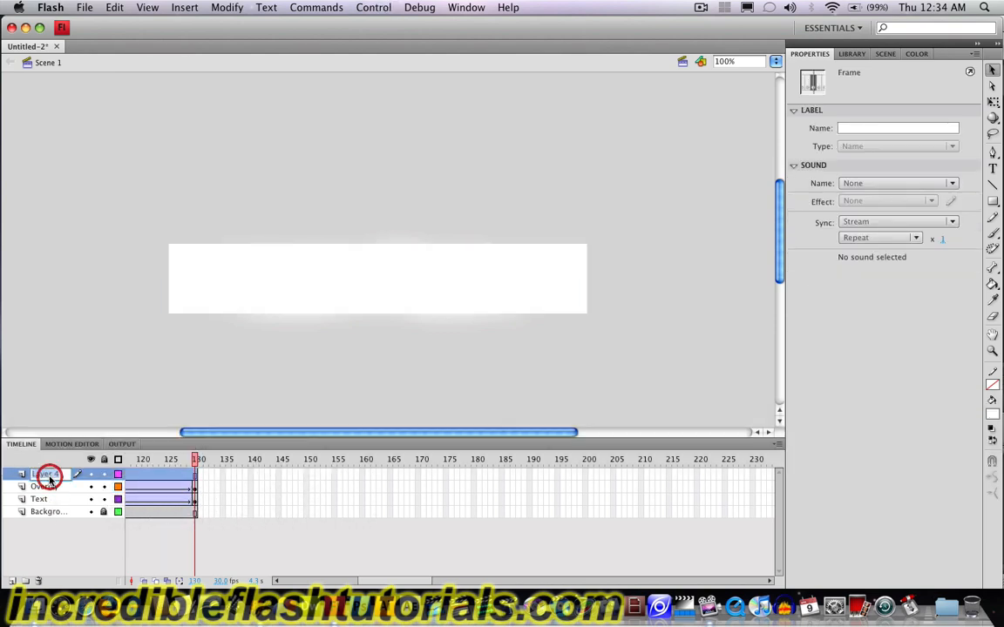
pyautogui.write('Text 2')
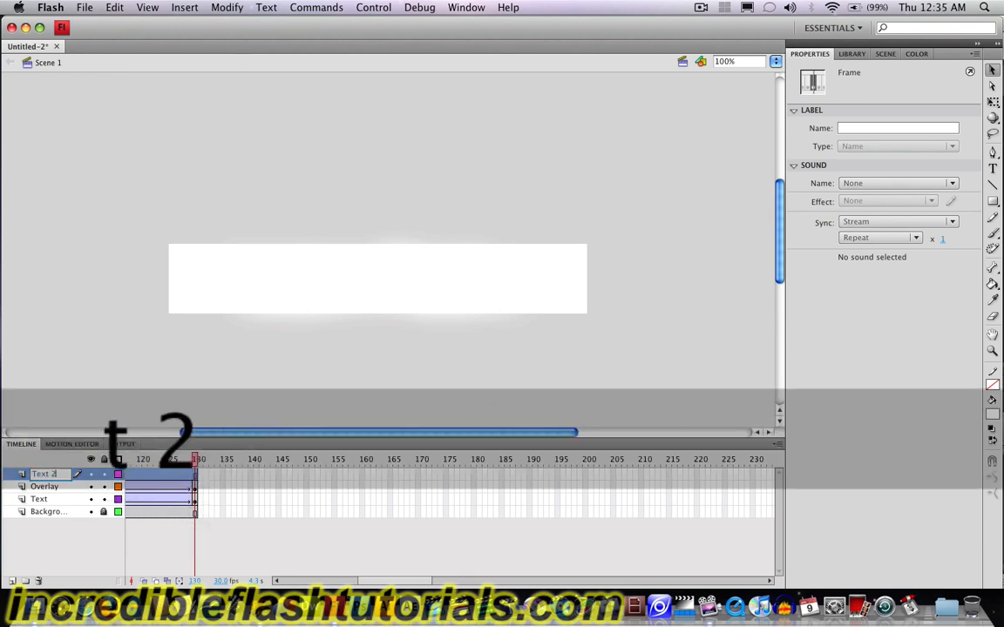
pyautogui.press('Return')
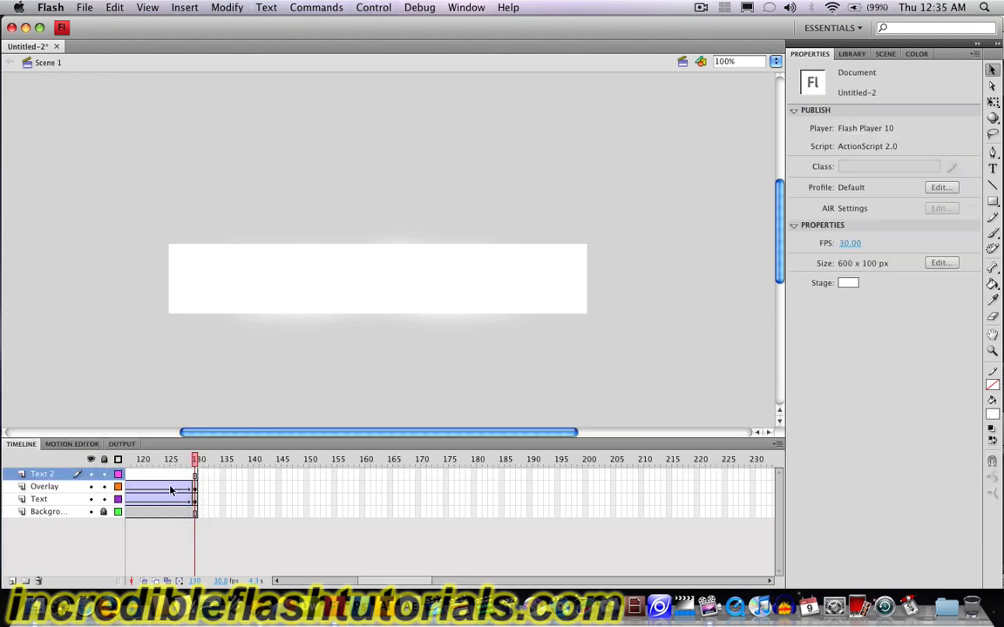
pyautogui.moveTo(153, 482); pyautogui.dragTo(196, 480)
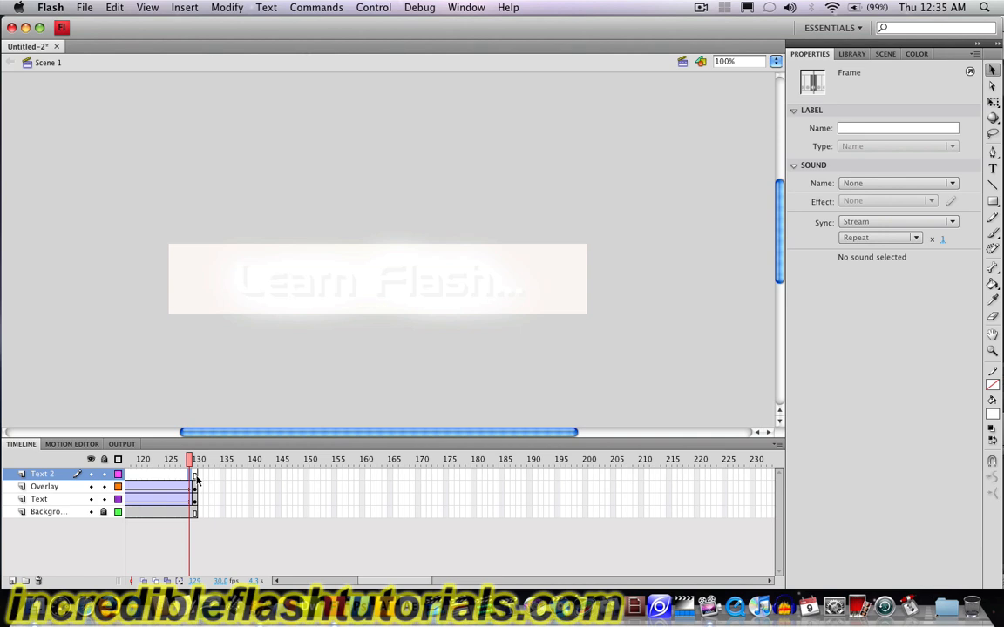
pyautogui.rightClick(196, 479)
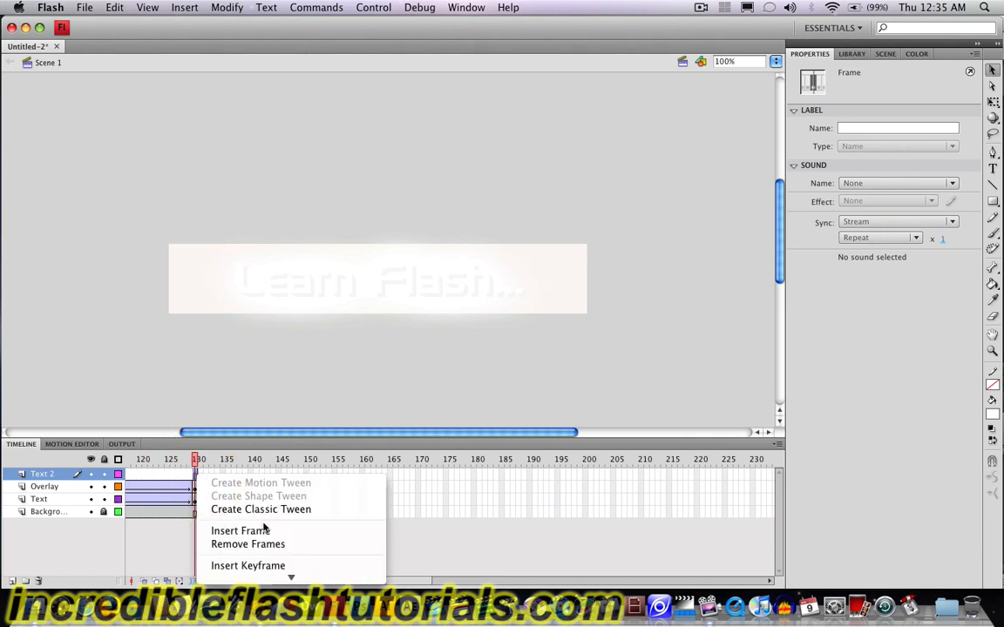
pyautogui.click(263, 566)
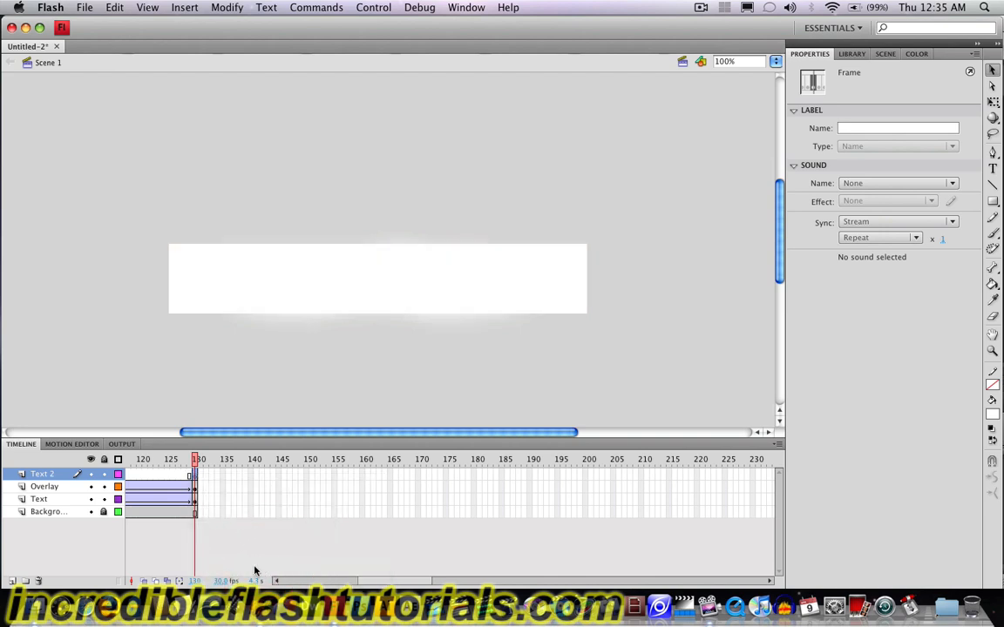
# - Add the static text "In a Flash!" to the banner at frame 130 of the Text 2 layer
pyautogui.click(993, 169)
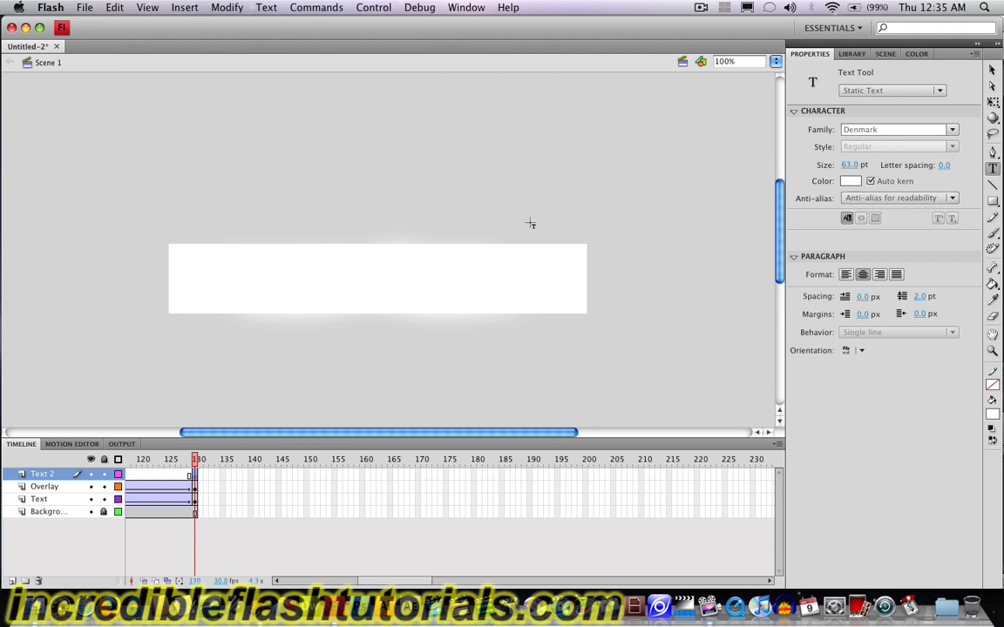
pyautogui.click(254, 292)
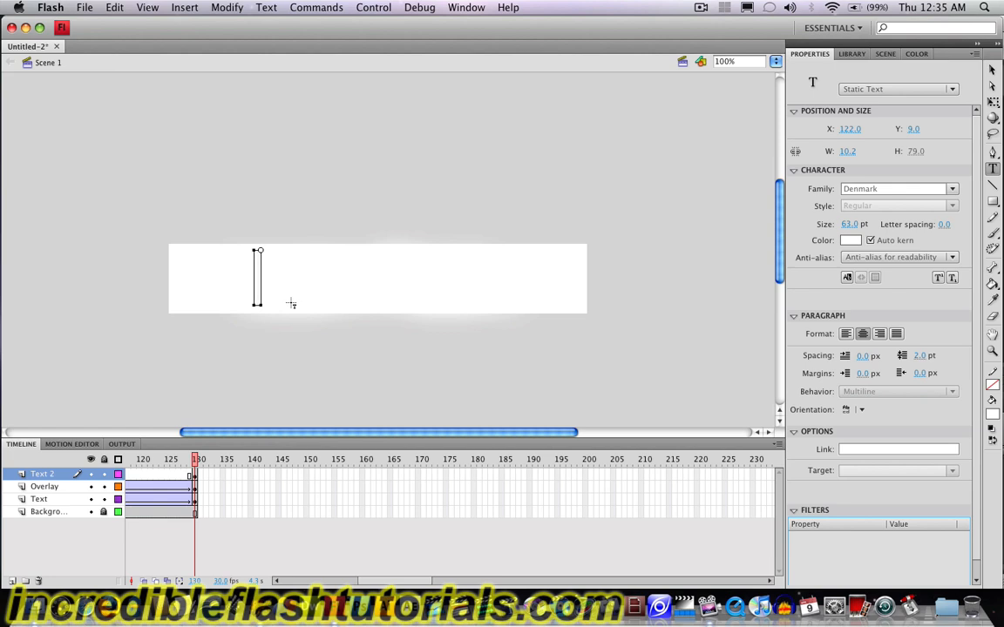
pyautogui.write('In a Flash!')
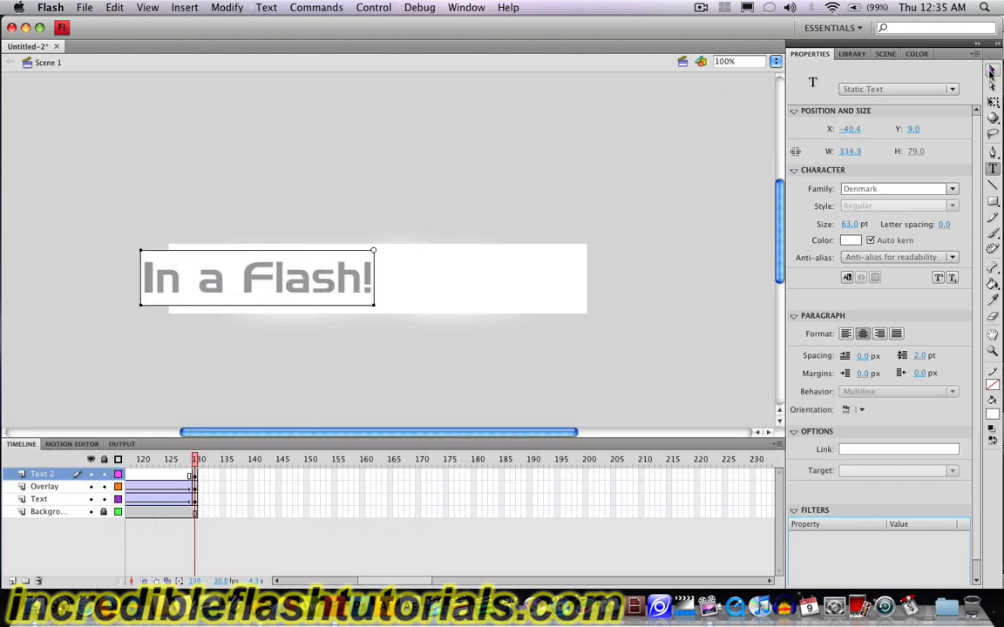
pyautogui.click(991, 71)
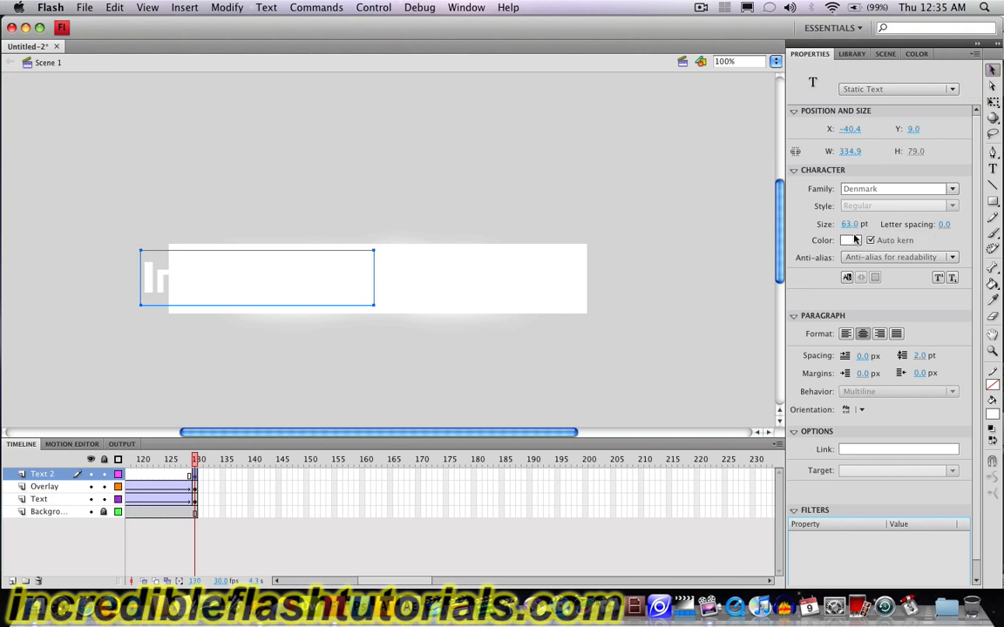
# - Color the "In a Flash!" text black and center it on the banner at about X 132.7, Y 10
pyautogui.click(852, 241)
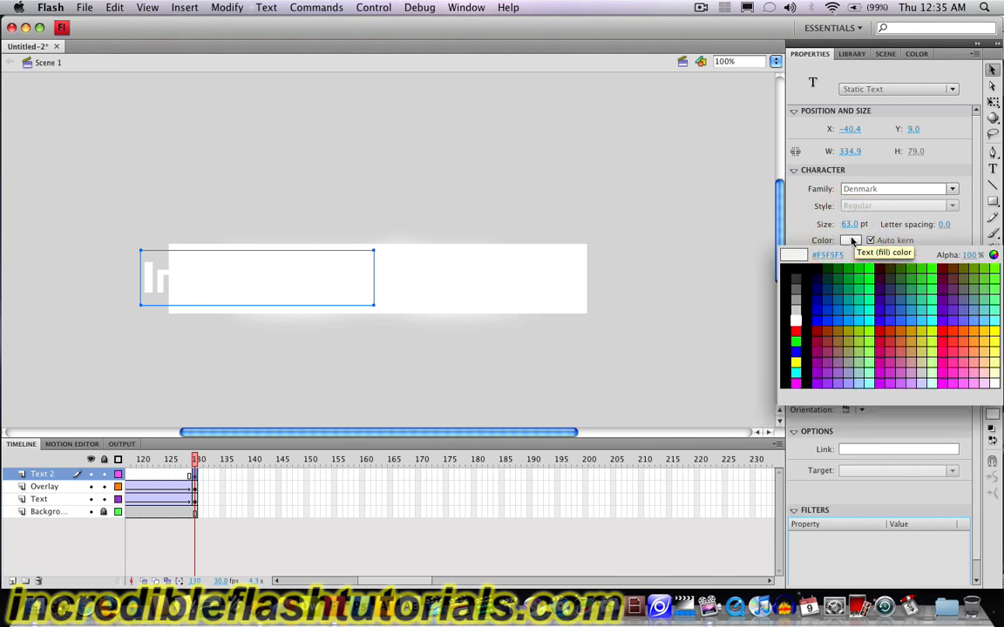
pyautogui.click(789, 262)
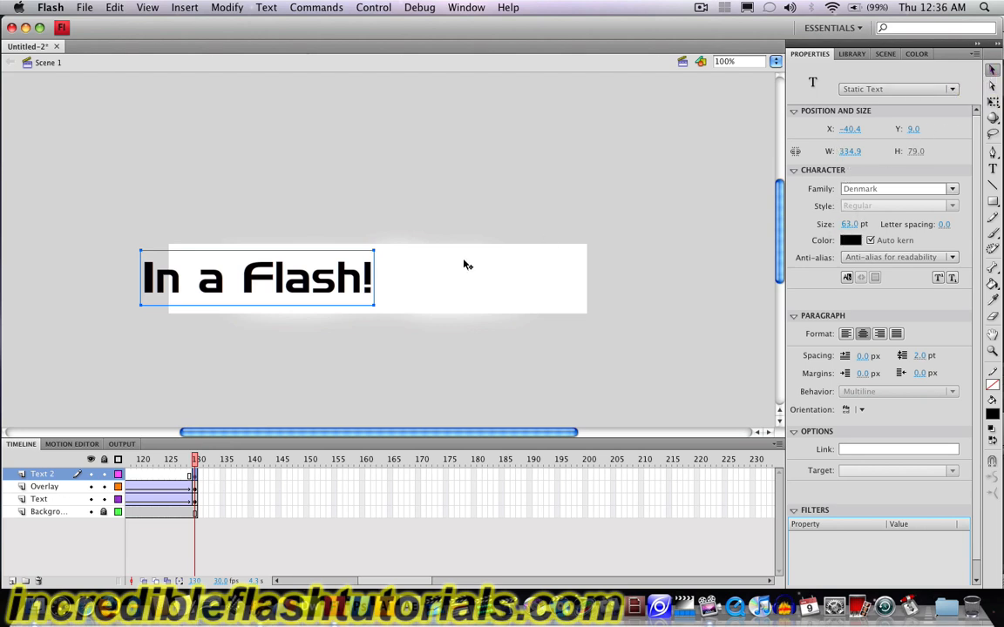
pyautogui.moveTo(322, 292); pyautogui.dragTo(442, 294)
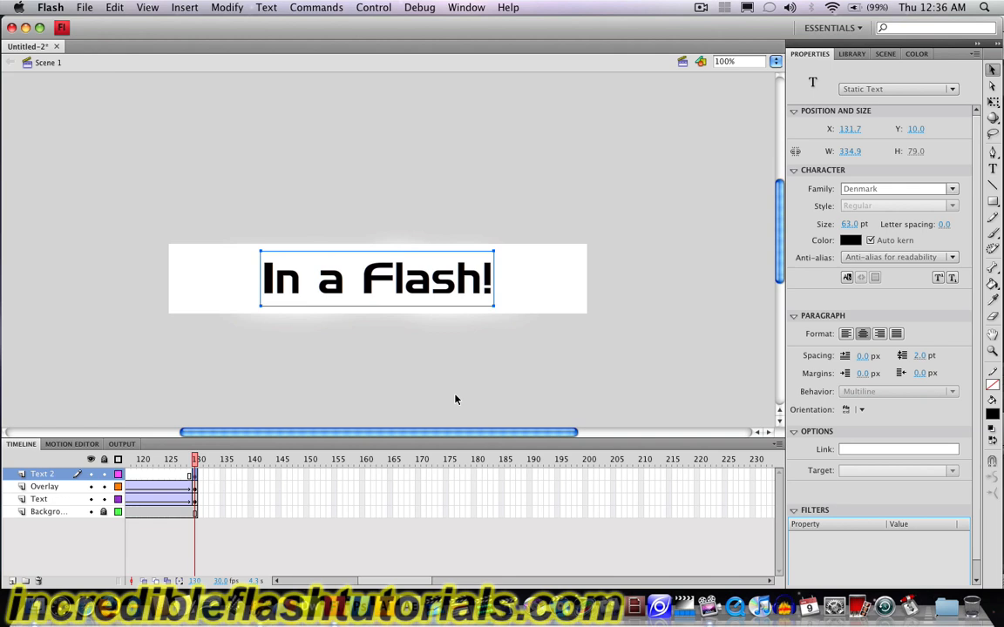
pyautogui.press('Right')
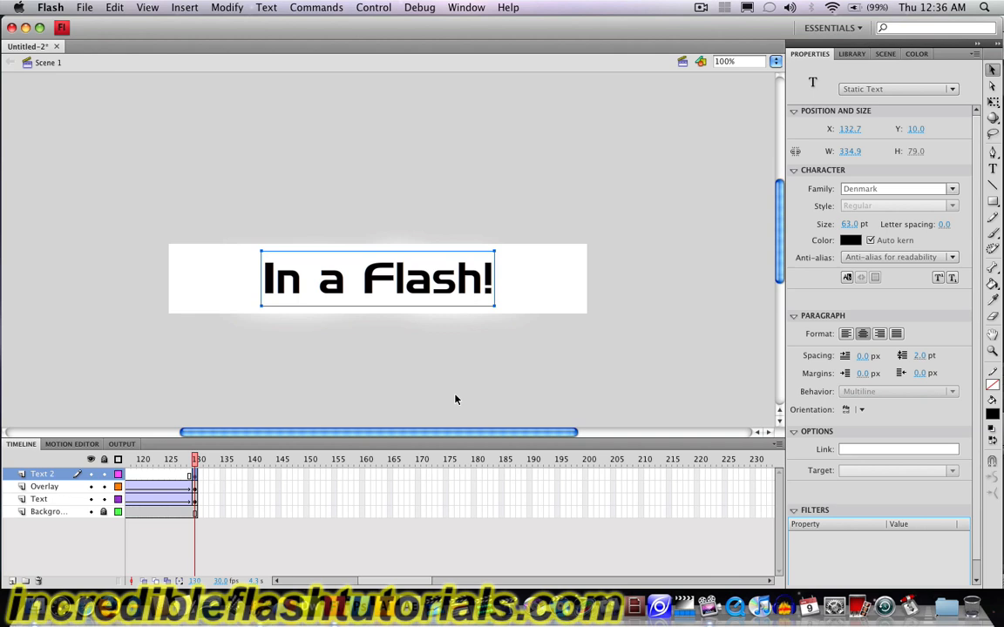
pyautogui.click(455, 399)
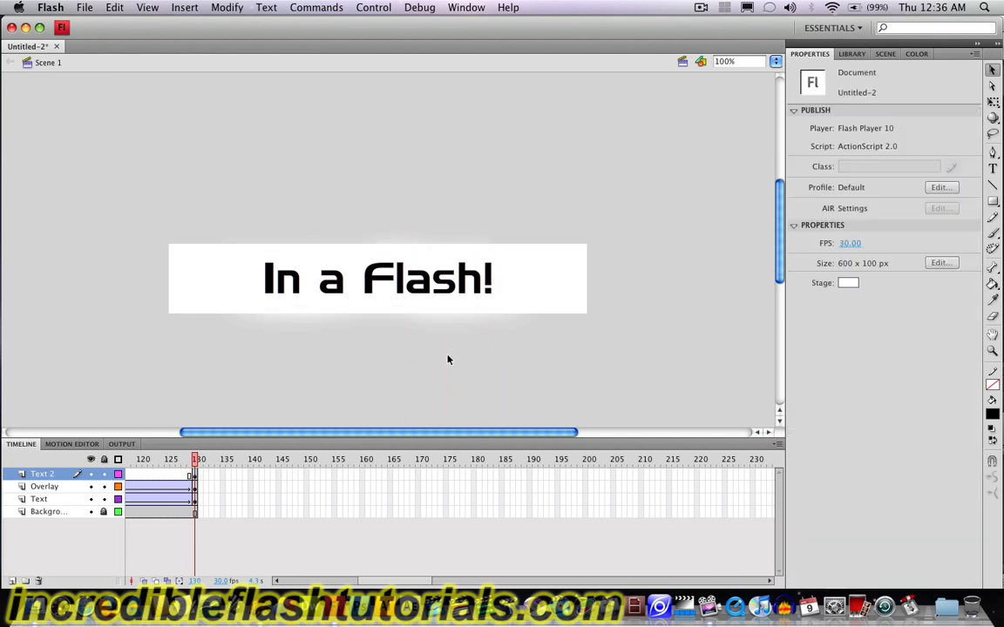
# - Convert the "In a Flash!" text to a Movie Clip symbol named "In a Flash"
pyautogui.click(368, 295)
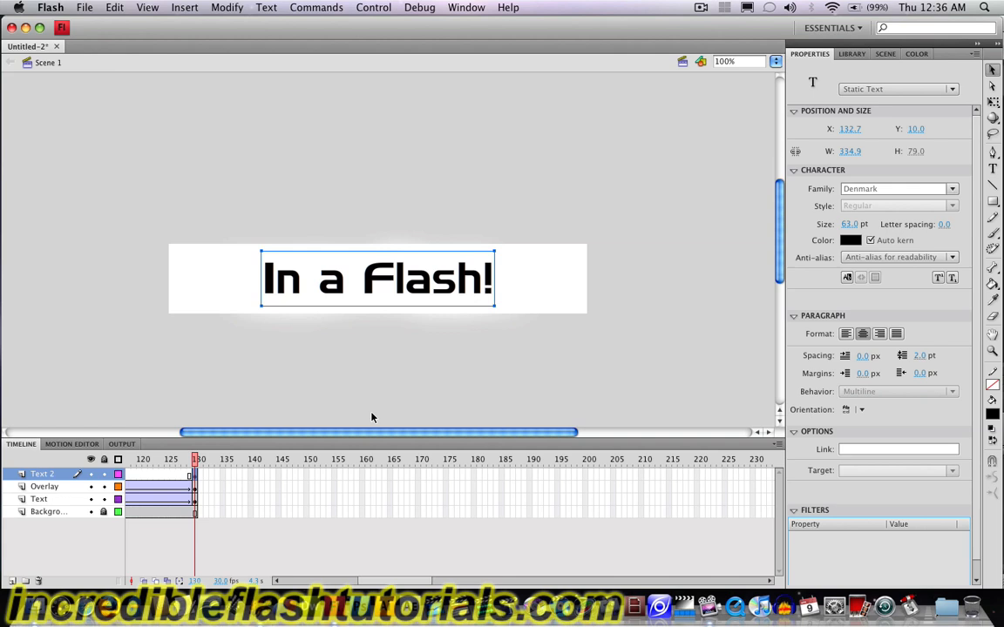
pyautogui.press('F8')
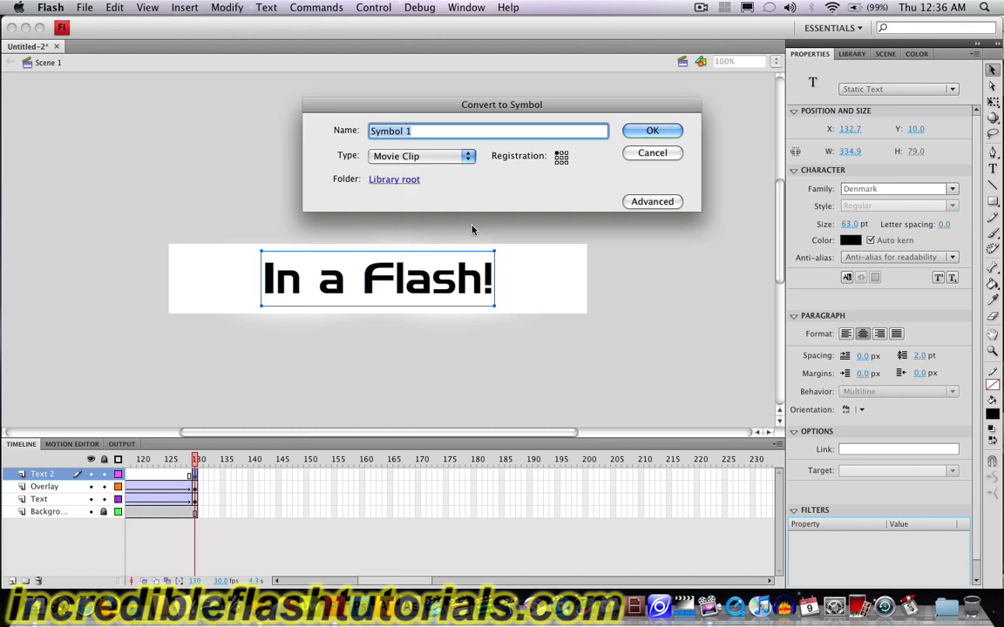
pyautogui.write('In a Flash')
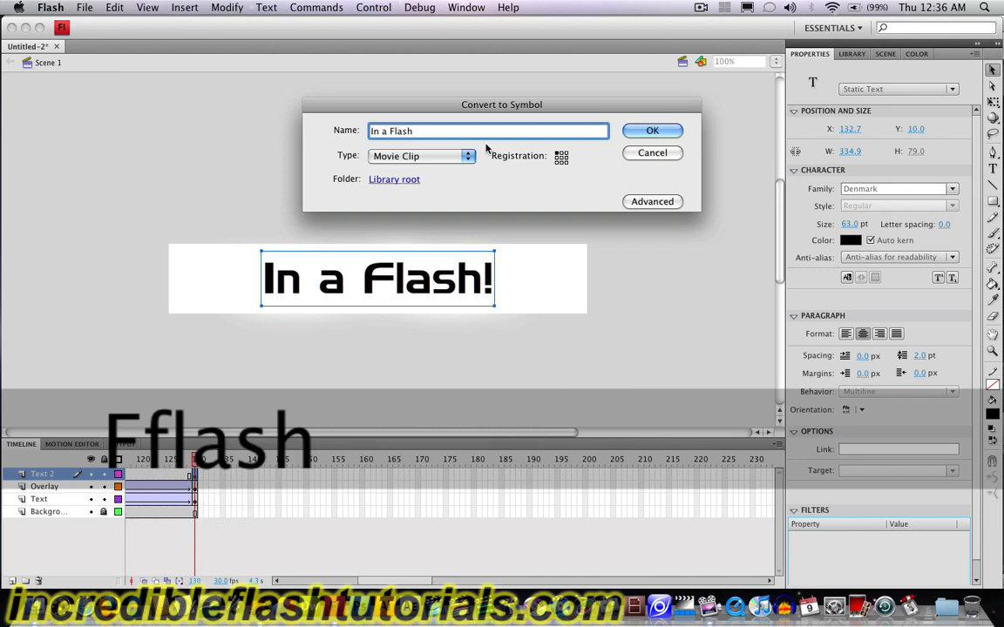
pyautogui.click(653, 132)
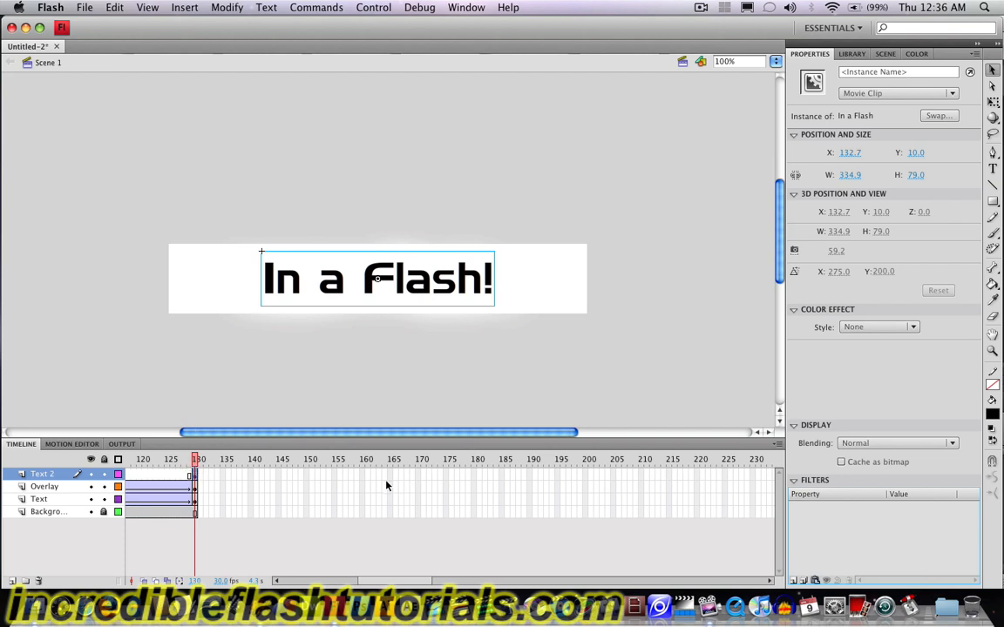
# - Extend all four layers to frame 160 by inserting frames
pyautogui.moveTo(385, 581); pyautogui.dragTo(367, 585)
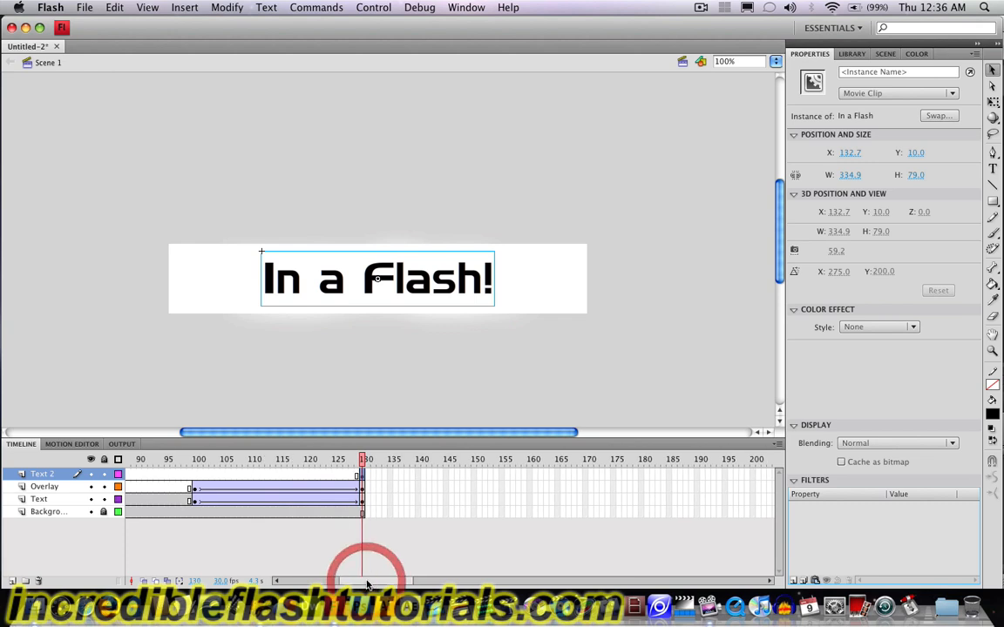
pyautogui.click(529, 475)
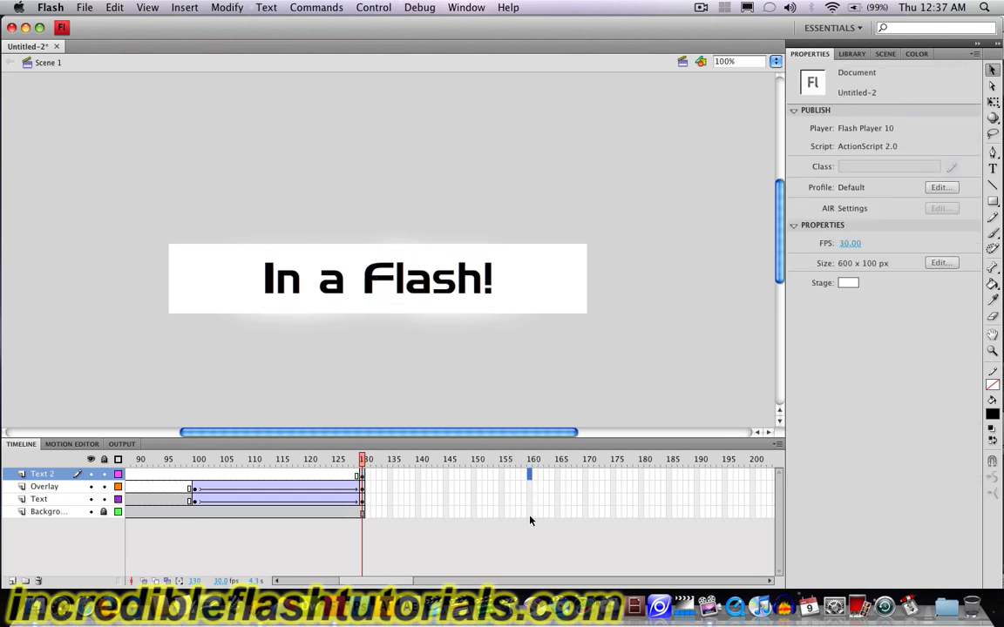
pyautogui.keyDown('shift'); pyautogui.click(529, 514); pyautogui.keyUp('shift')
pyautogui.rightClick(531, 518)
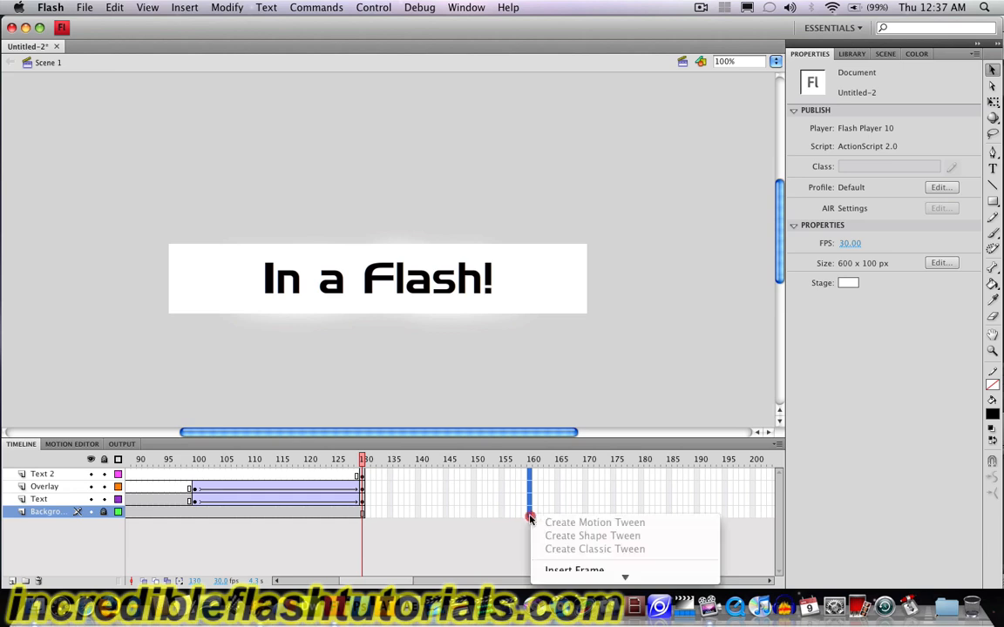
pyautogui.click(561, 570)
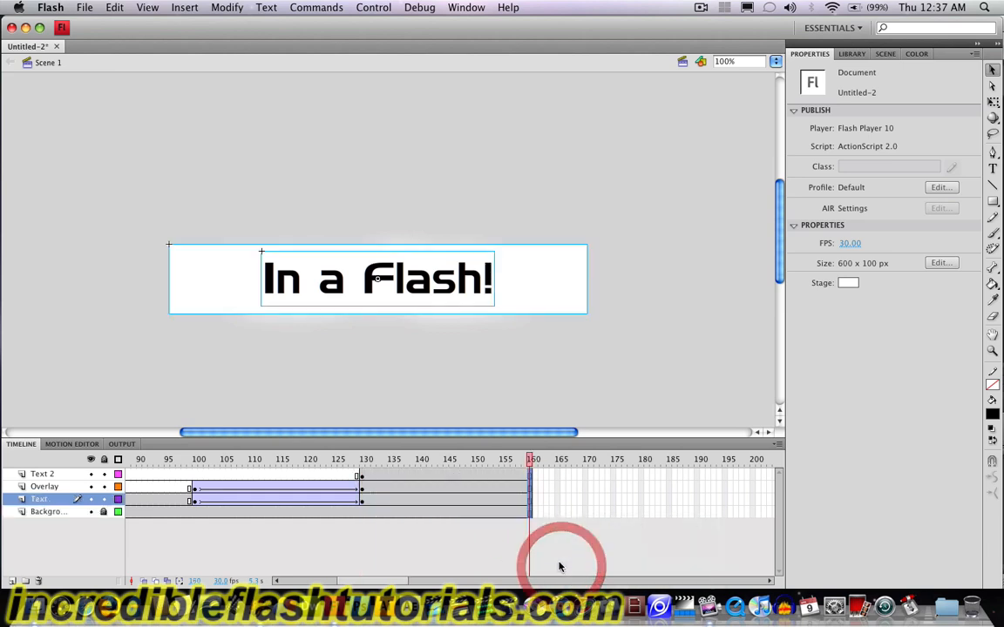
pyautogui.click(556, 558)
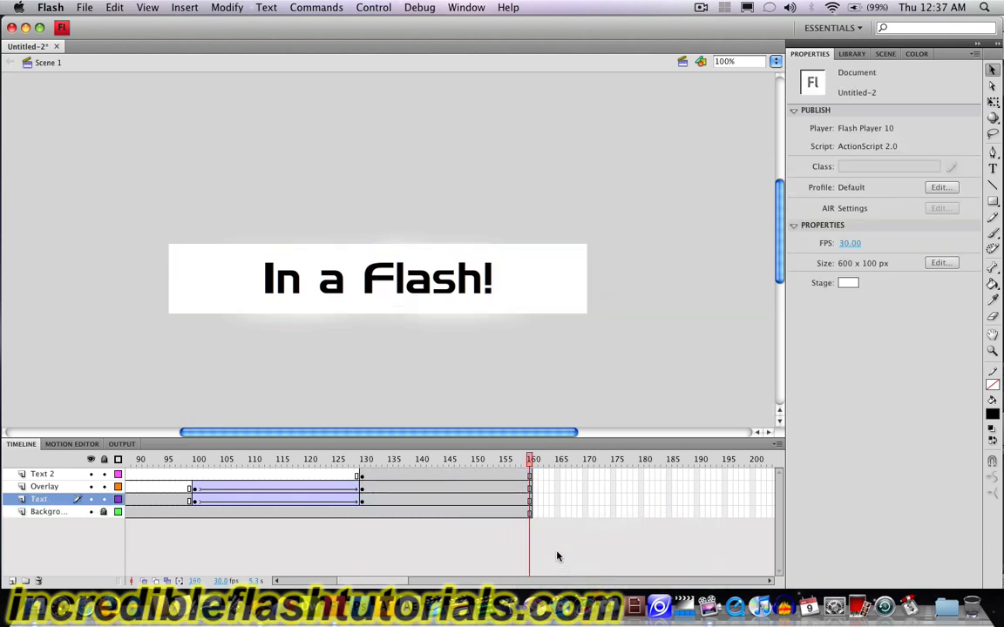
# - Insert a keyframe at frame 160 of Text 2 and set the text's alpha to 0% at frame 130
pyautogui.rightClick(530, 477)
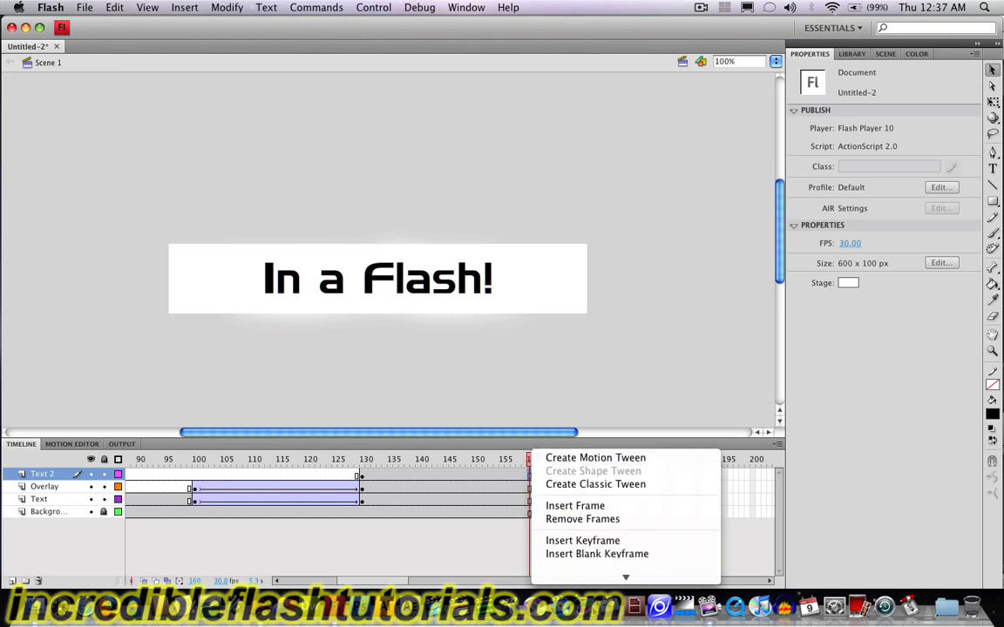
pyautogui.click(595, 505)
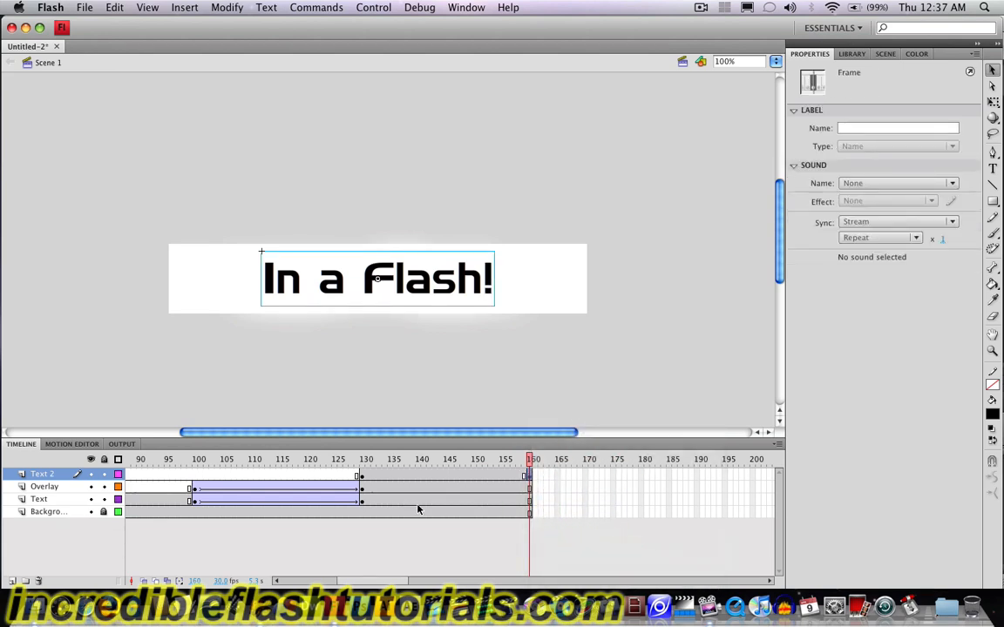
pyautogui.click(363, 477)
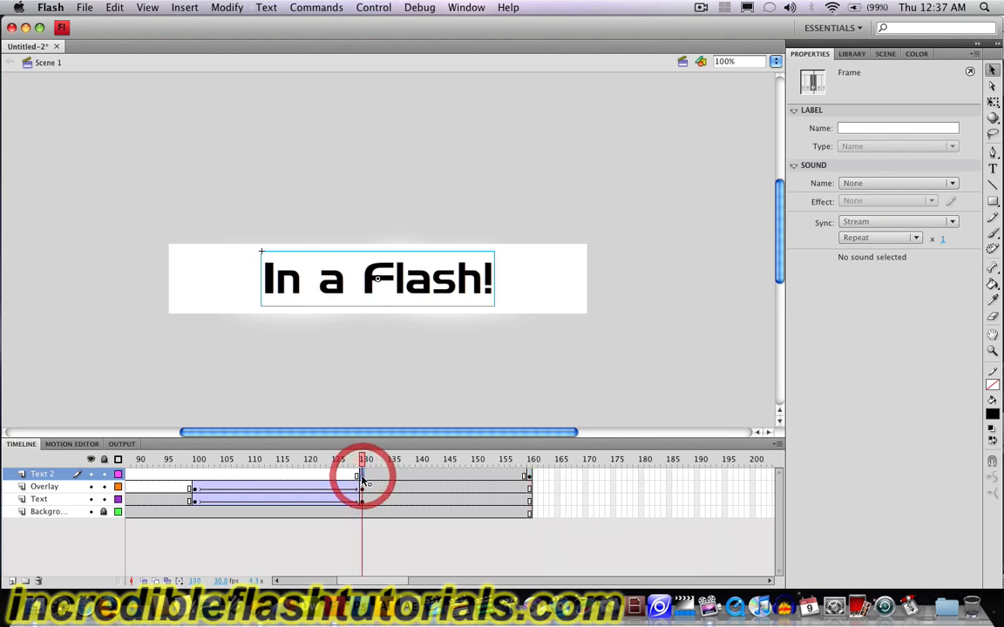
pyautogui.click(296, 288)
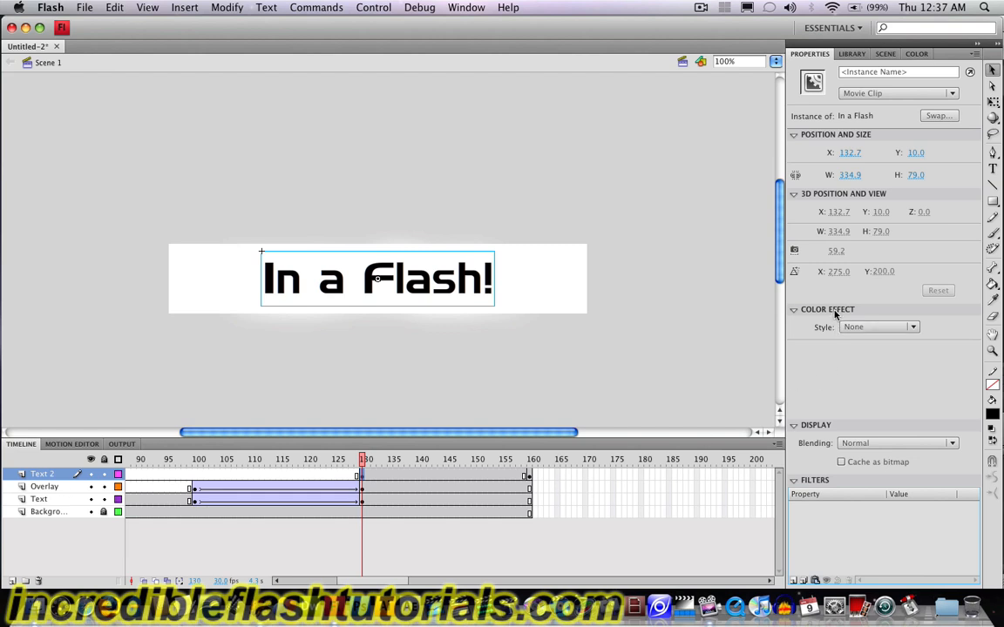
pyautogui.click(888, 328)
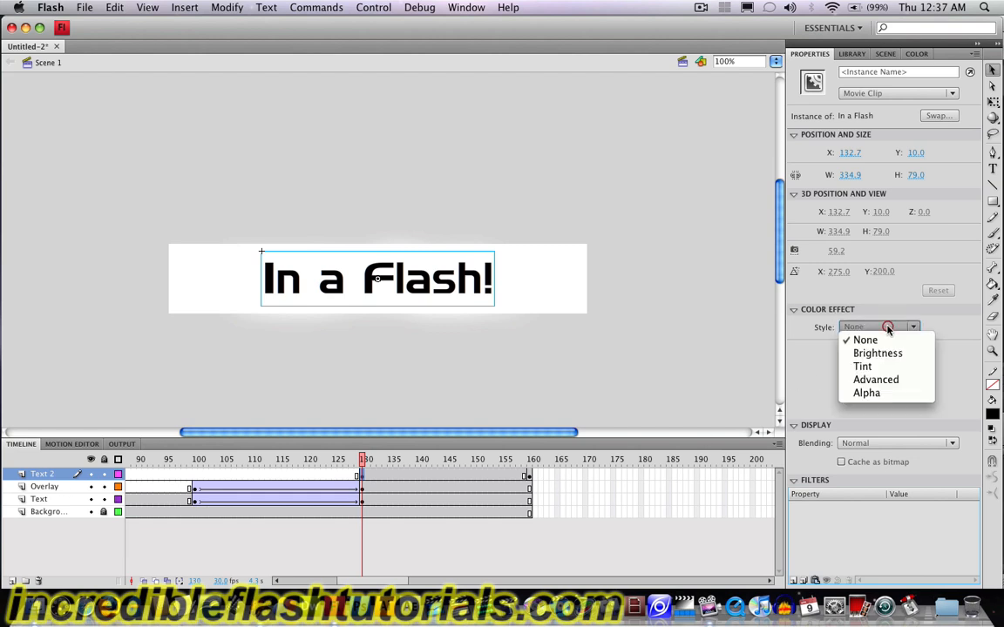
pyautogui.click(874, 394)
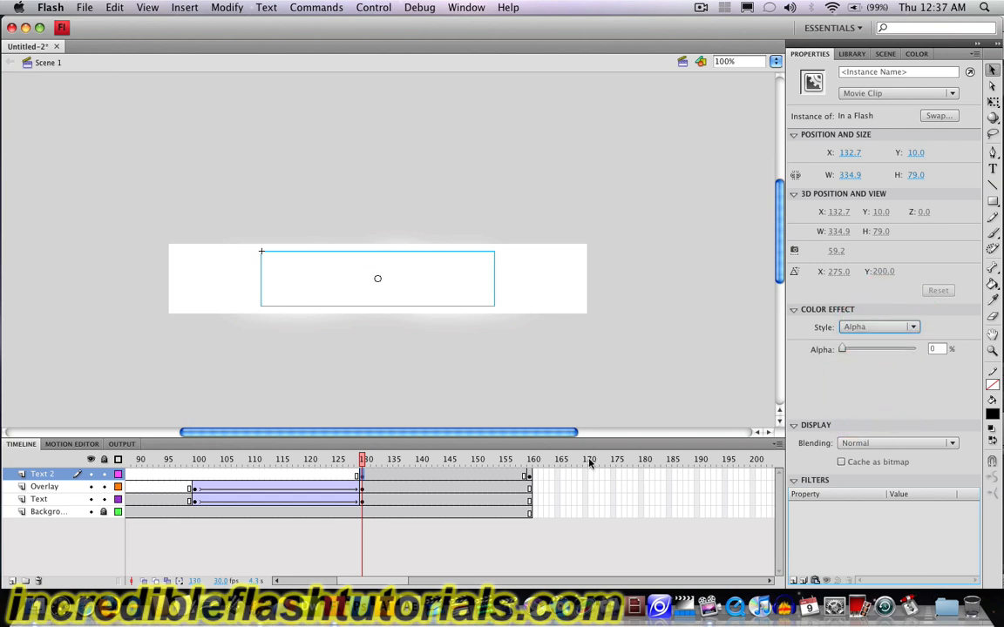
# - Create a classic tween on Text 2 between frames 130 and 160 and scrub through the text fade-in
pyautogui.rightClick(361, 475)
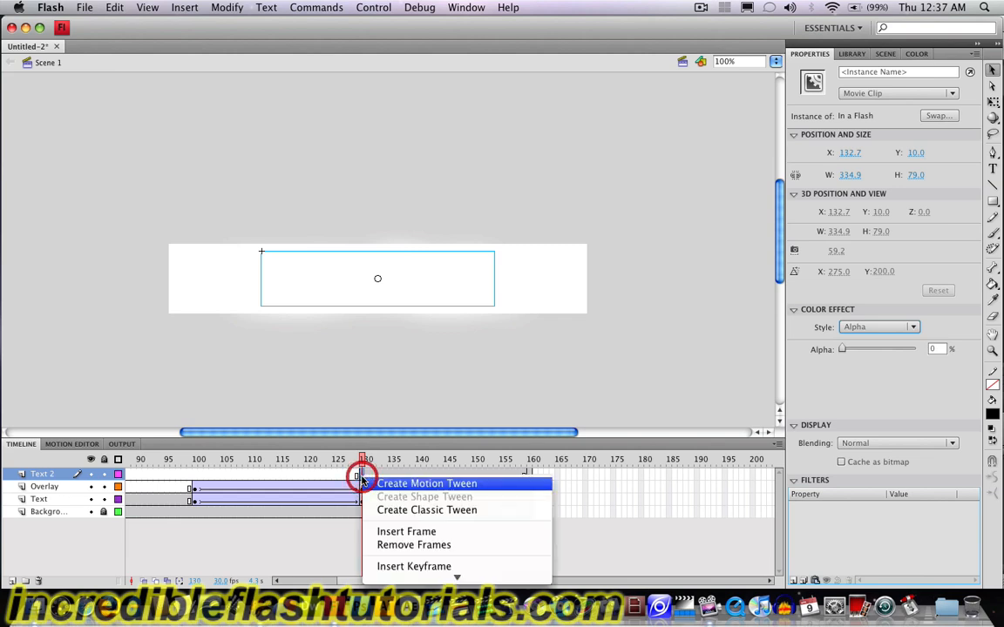
pyautogui.click(387, 511)
pyautogui.click(384, 476)
pyautogui.moveTo(421, 478); pyautogui.dragTo(529, 476)
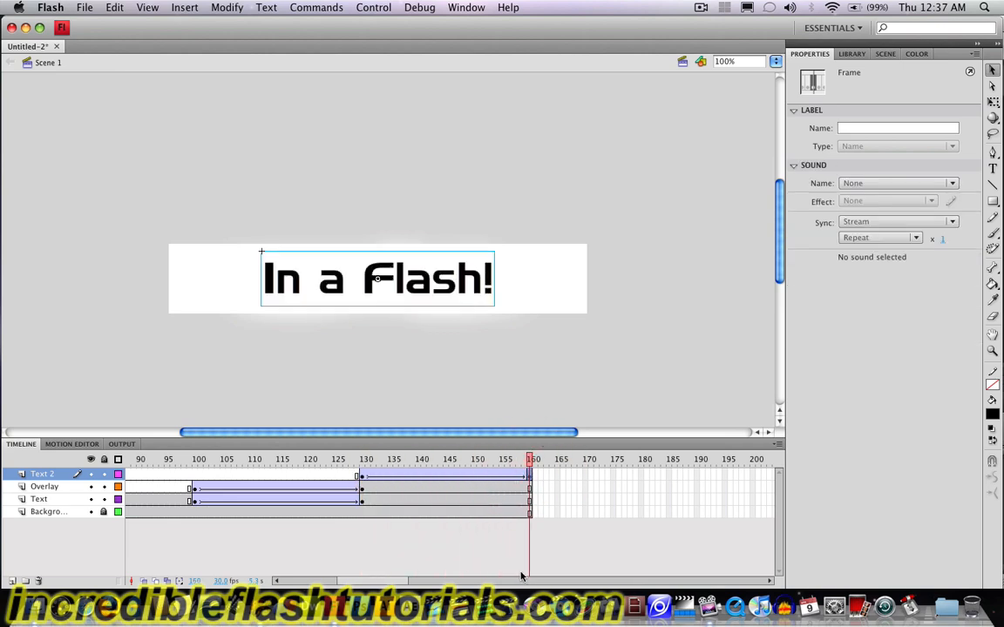
# - Play back the whole banner animation from frame 1 through frame 160
pyautogui.moveTo(392, 582); pyautogui.dragTo(313, 580)
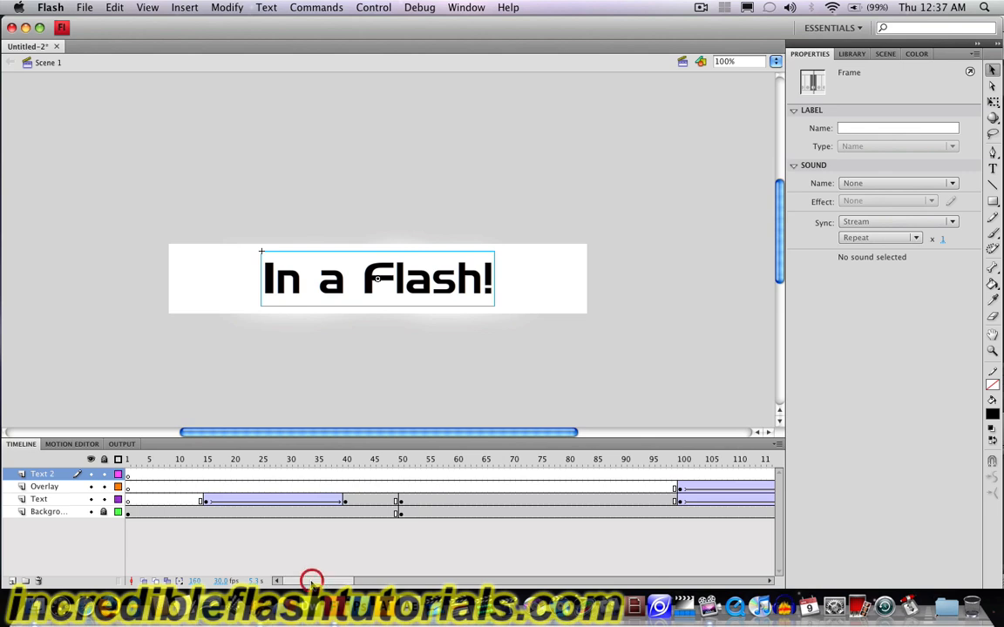
pyautogui.click(129, 478)
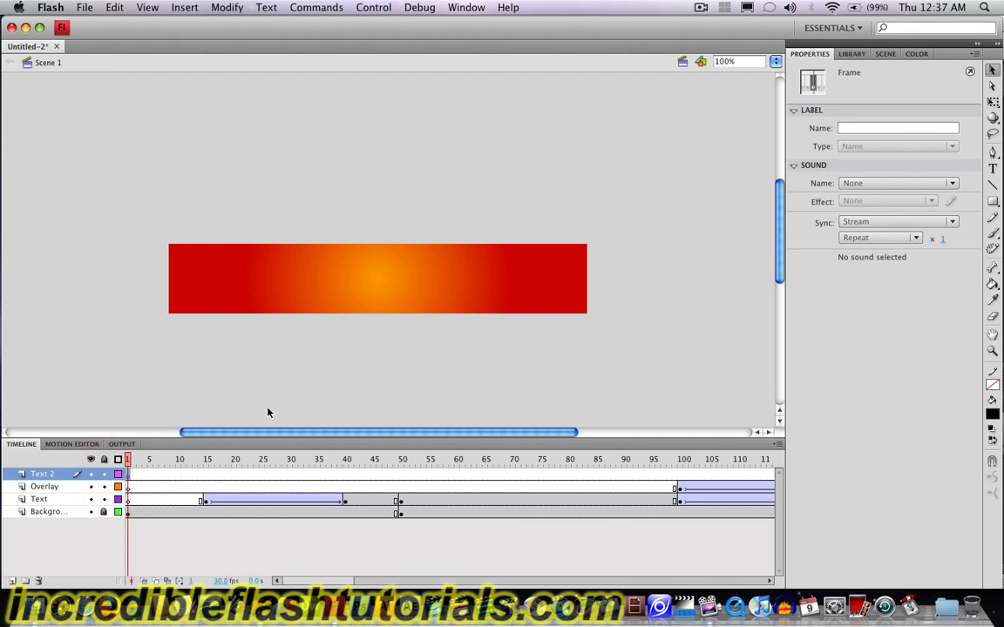
pyautogui.press('Return')
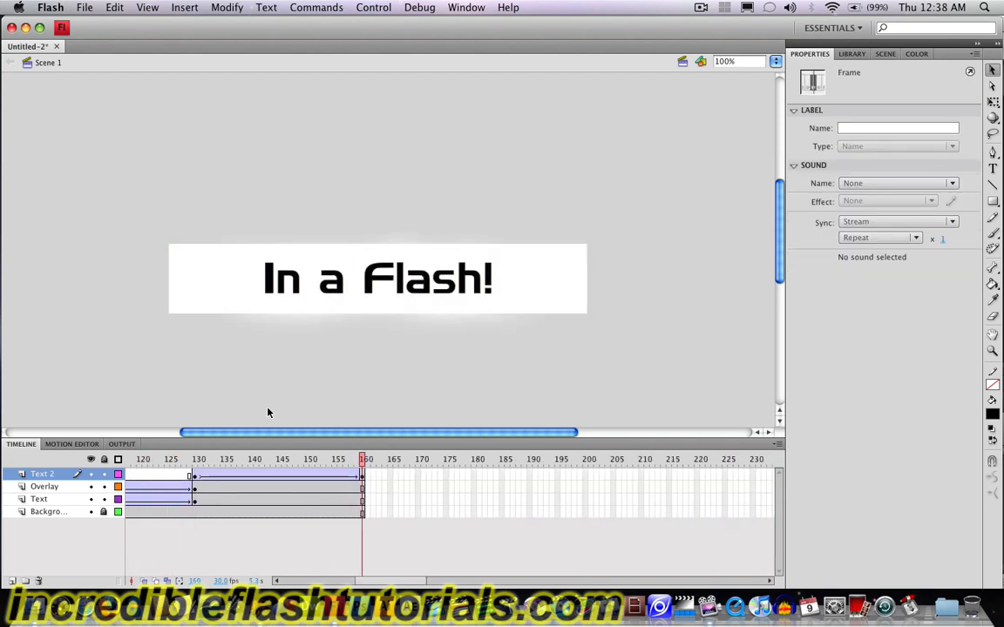
# - Add a Blur filter to the "In a Flash!" text at frame 130 of the Text 2 layer
pyautogui.click(260, 410)
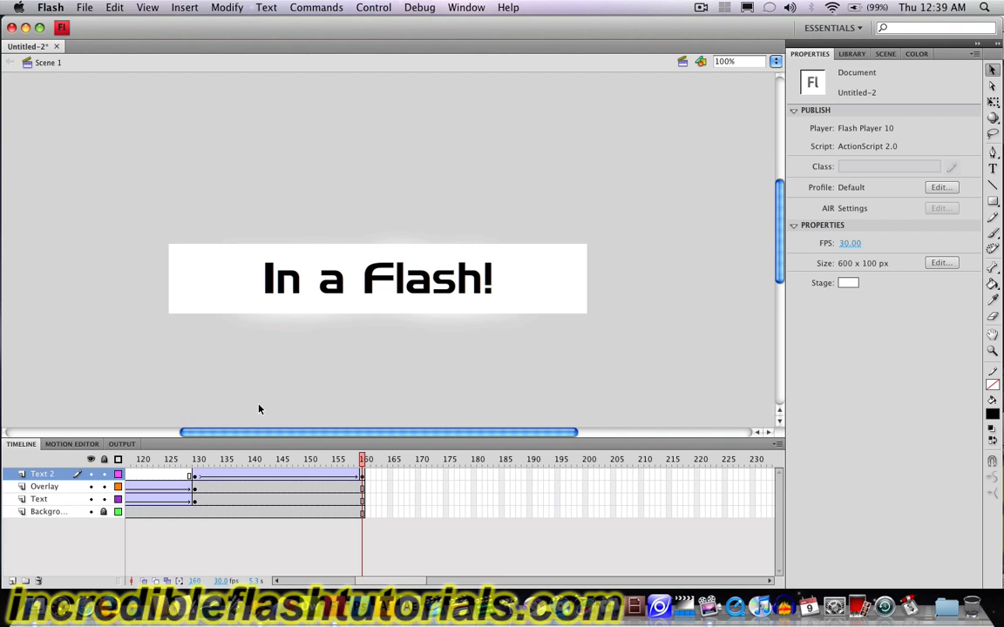
pyautogui.click(194, 475)
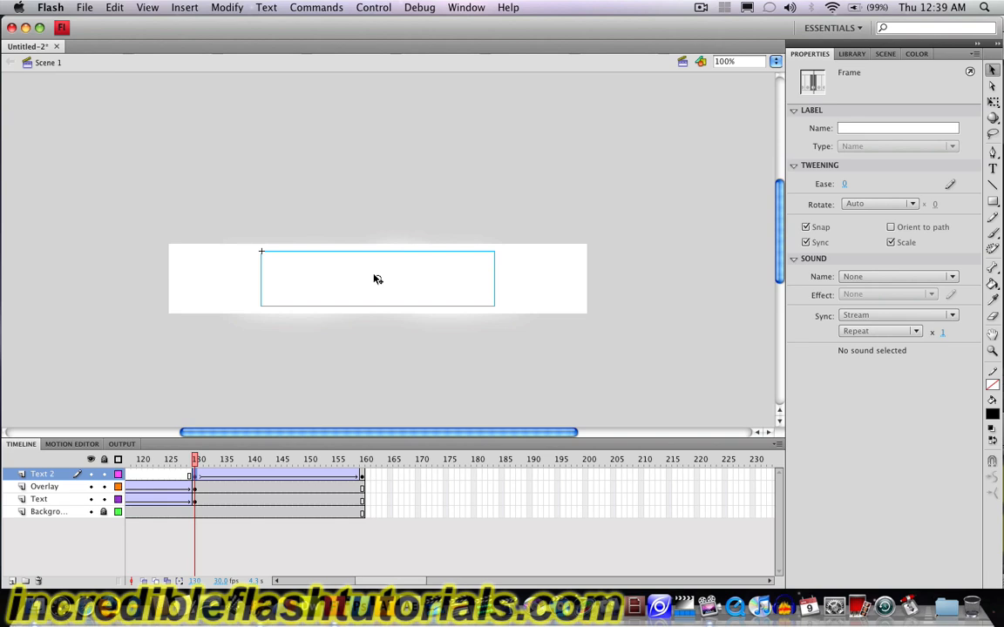
pyautogui.click(377, 280)
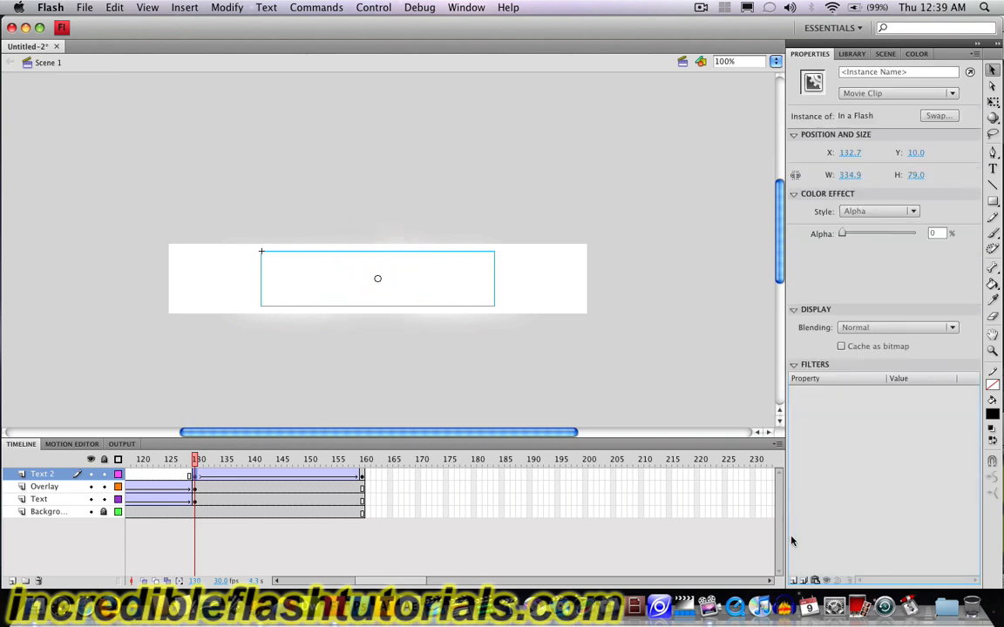
pyautogui.click(794, 581)
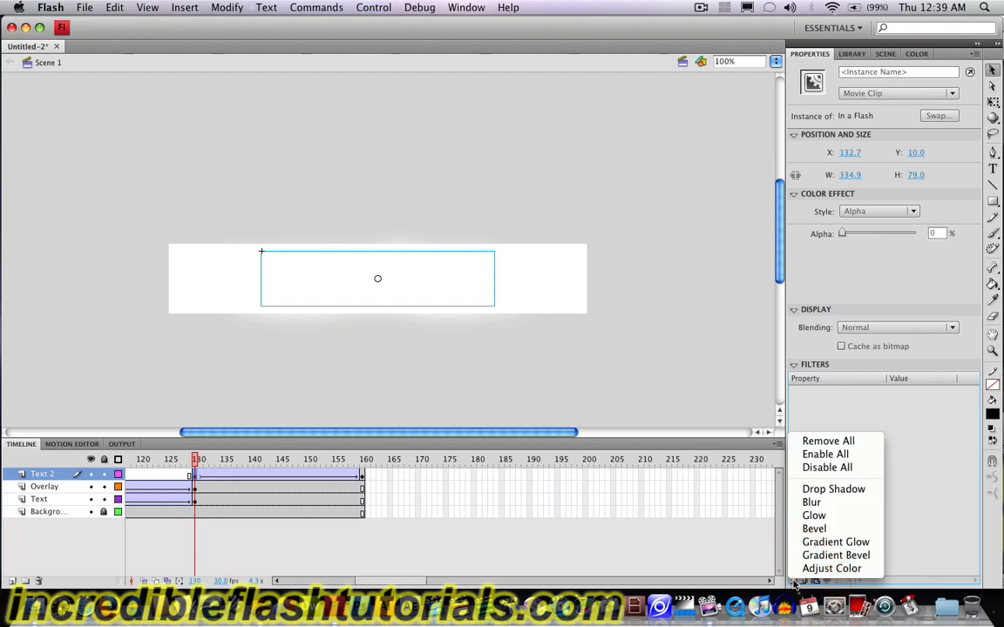
pyautogui.click(822, 504)
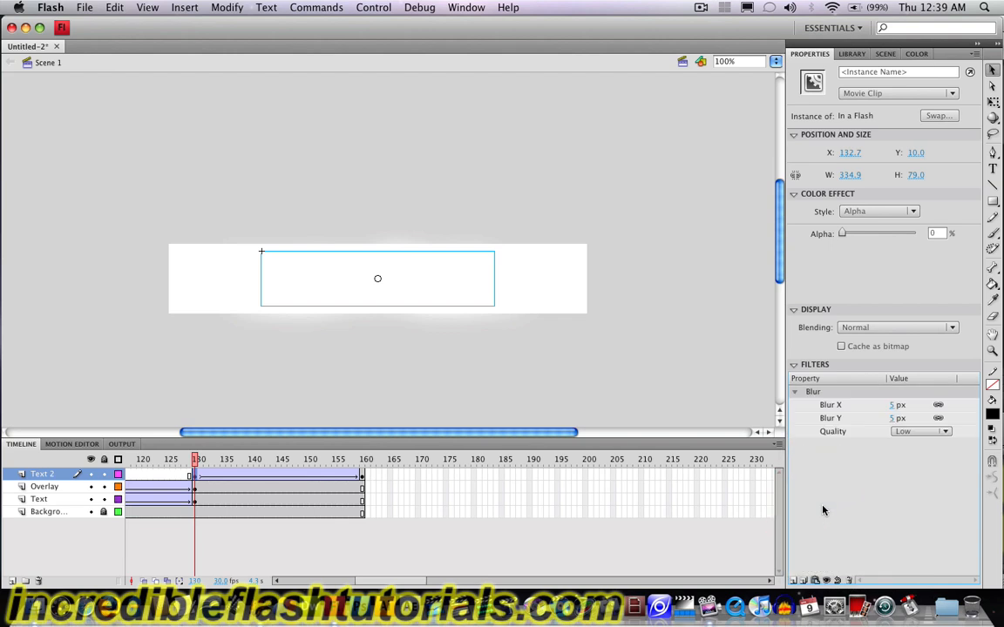
# - Set the text's Blur filter to High quality and 30 px, temporarily raising its alpha to 57% and returning it to 0%
pyautogui.click(842, 237)
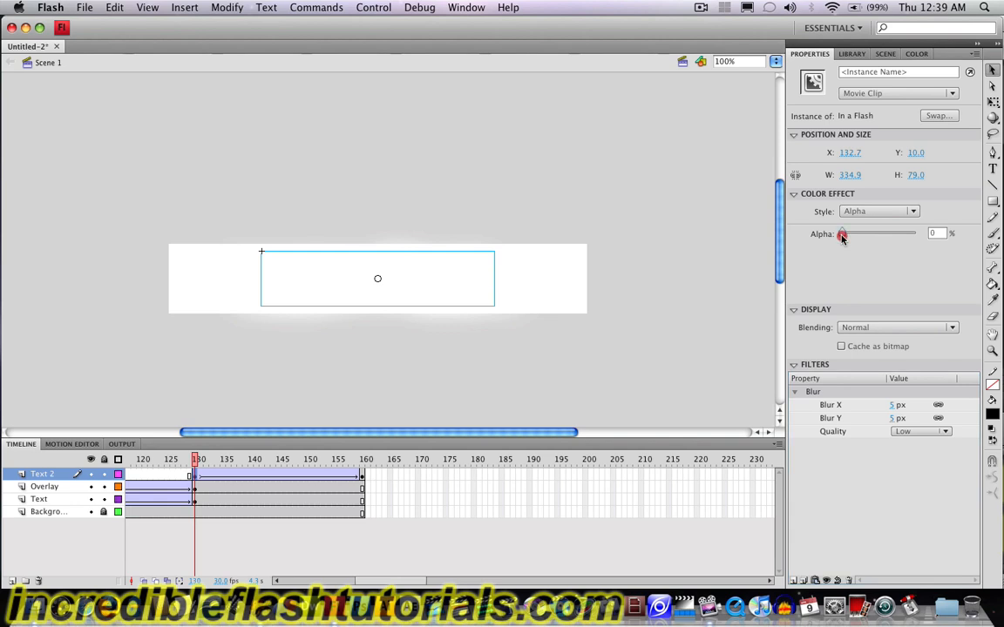
pyautogui.moveTo(841, 237); pyautogui.dragTo(885, 237)
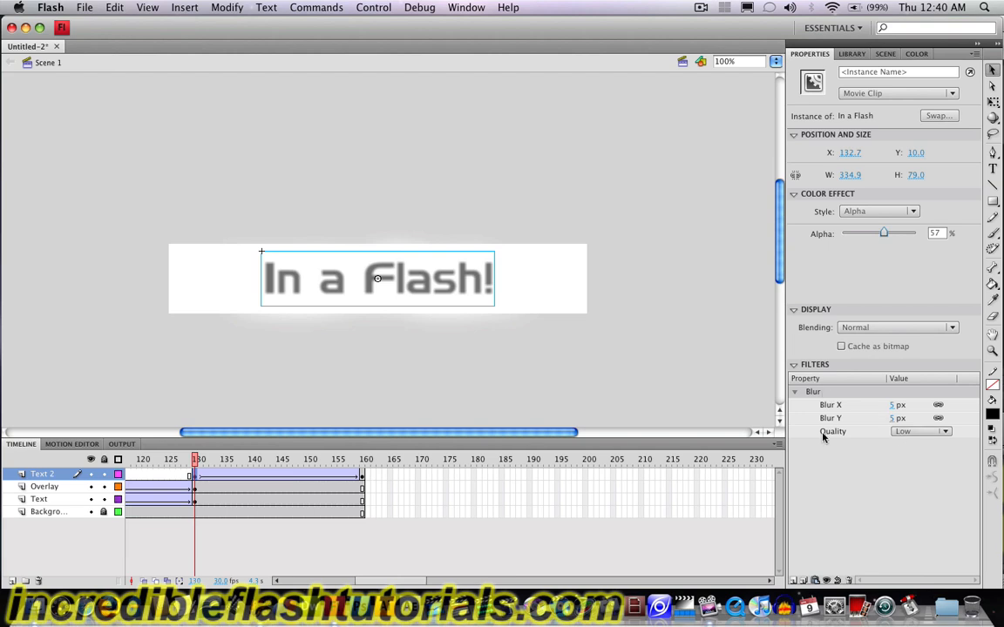
pyautogui.click(914, 432)
pyautogui.click(914, 470)
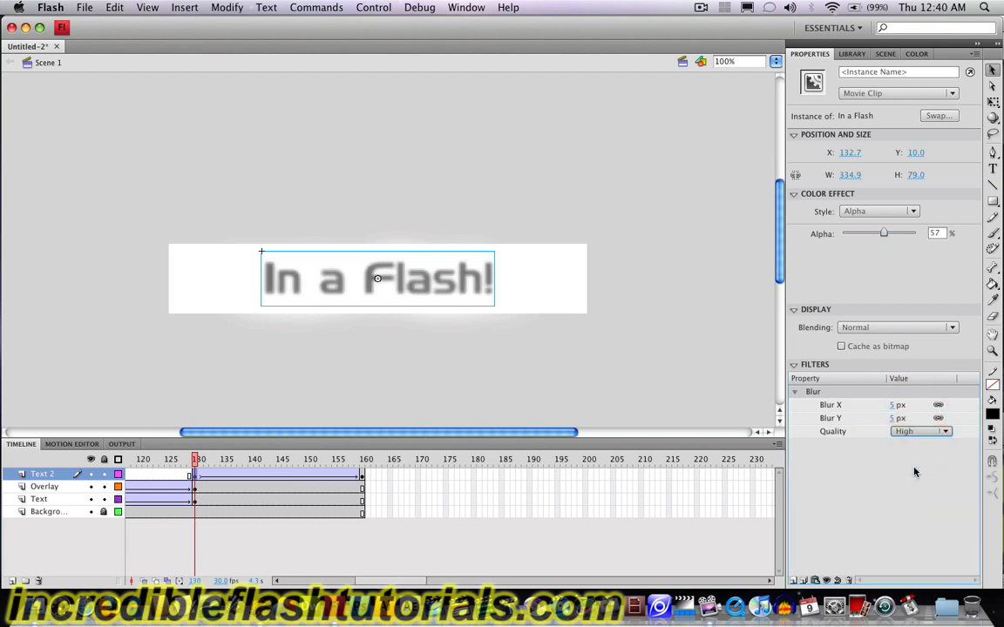
pyautogui.moveTo(895, 404); pyautogui.dragTo(915, 400)
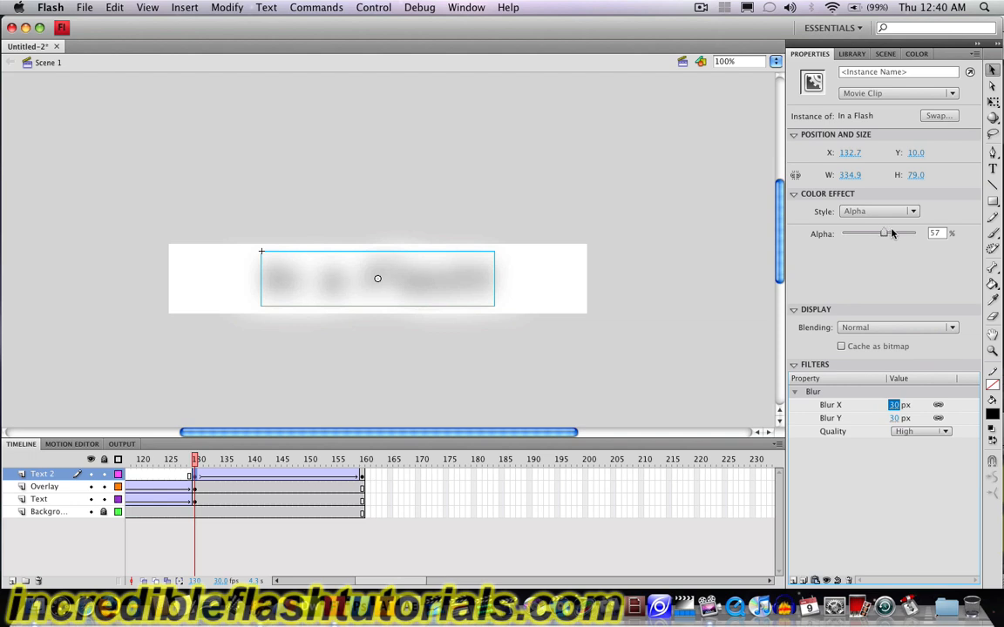
pyautogui.moveTo(884, 234); pyautogui.dragTo(827, 240)
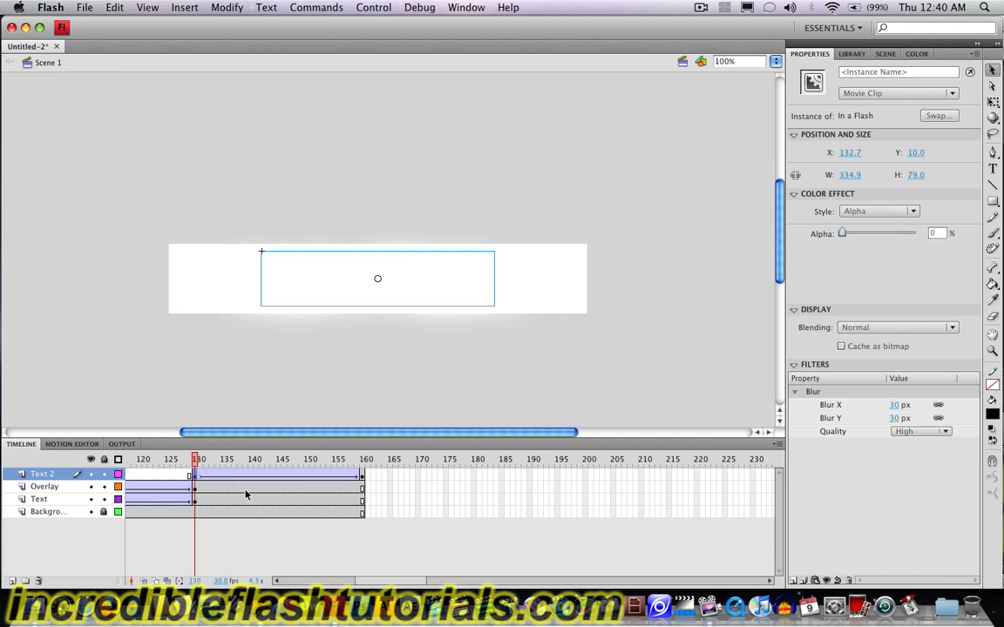
# - Play back the blurred text fade-in from frame 130, and replay the whole banner from frame 1
pyautogui.press('Return')
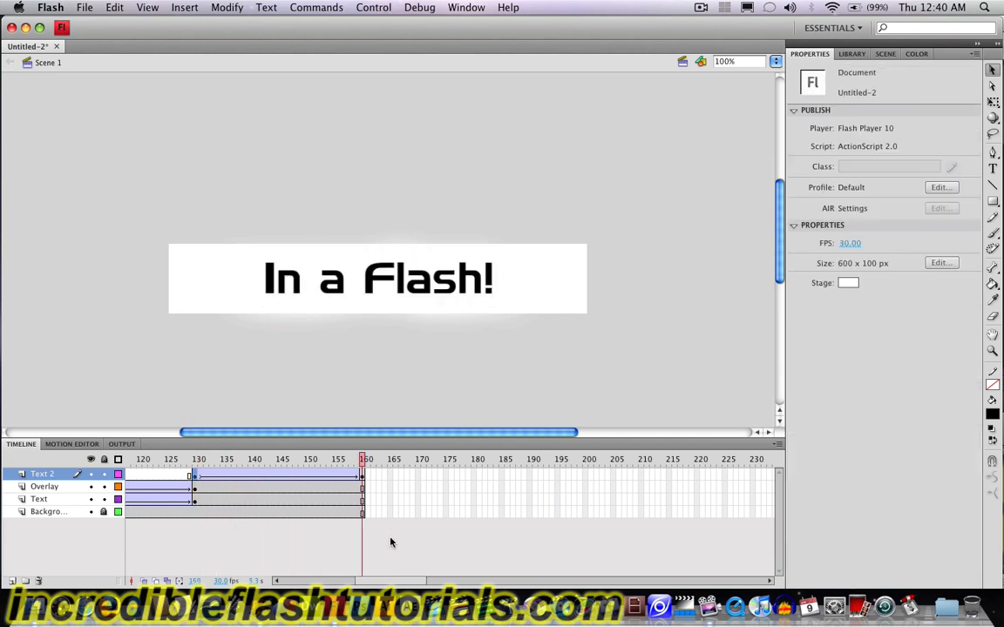
pyautogui.moveTo(403, 582); pyautogui.dragTo(249, 583)
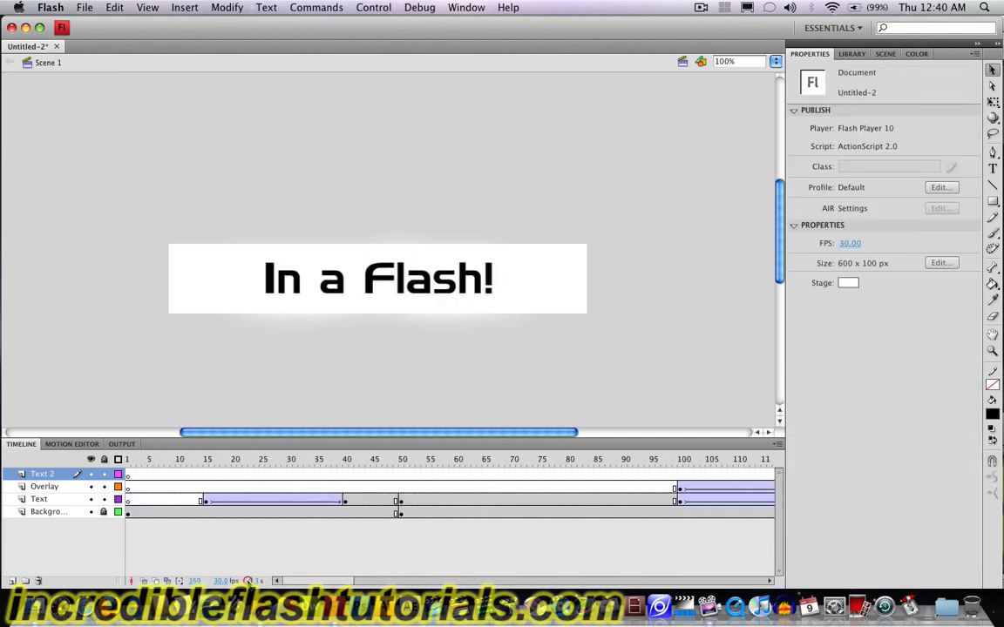
pyautogui.click(127, 475)
pyautogui.press('Return')
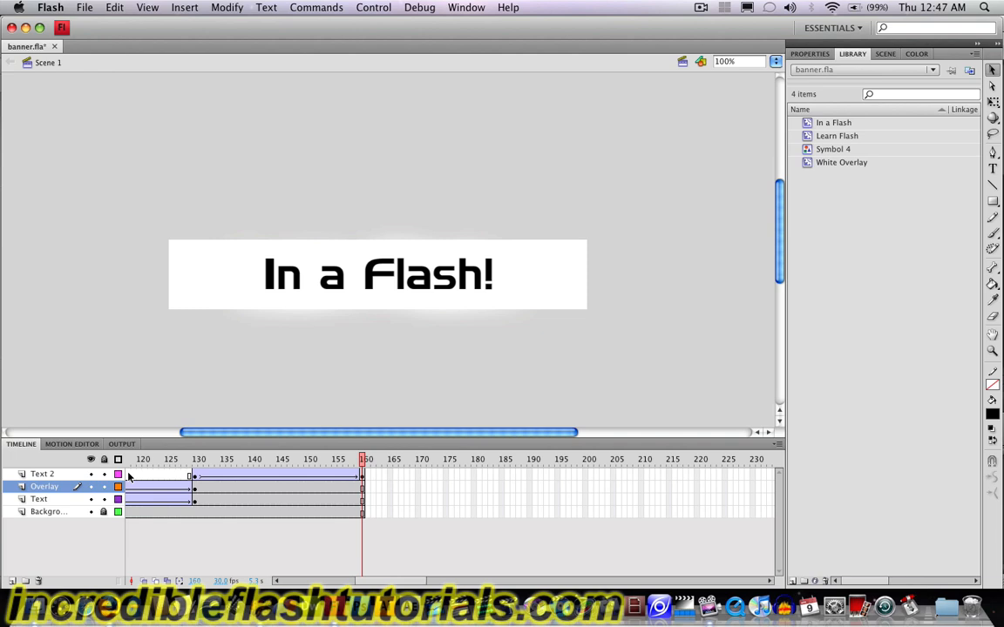
# - Extend all four layers to frame 190 by inserting frames and play the ending from frame 129
pyautogui.click(529, 475)
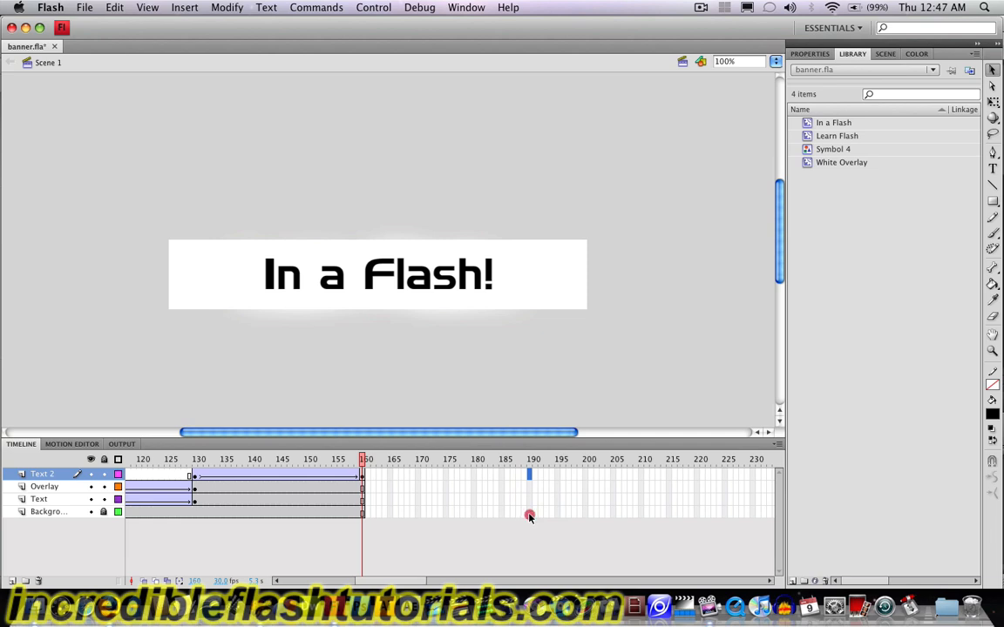
pyautogui.keyDown('shift'); pyautogui.click(529, 515); pyautogui.keyUp('shift')
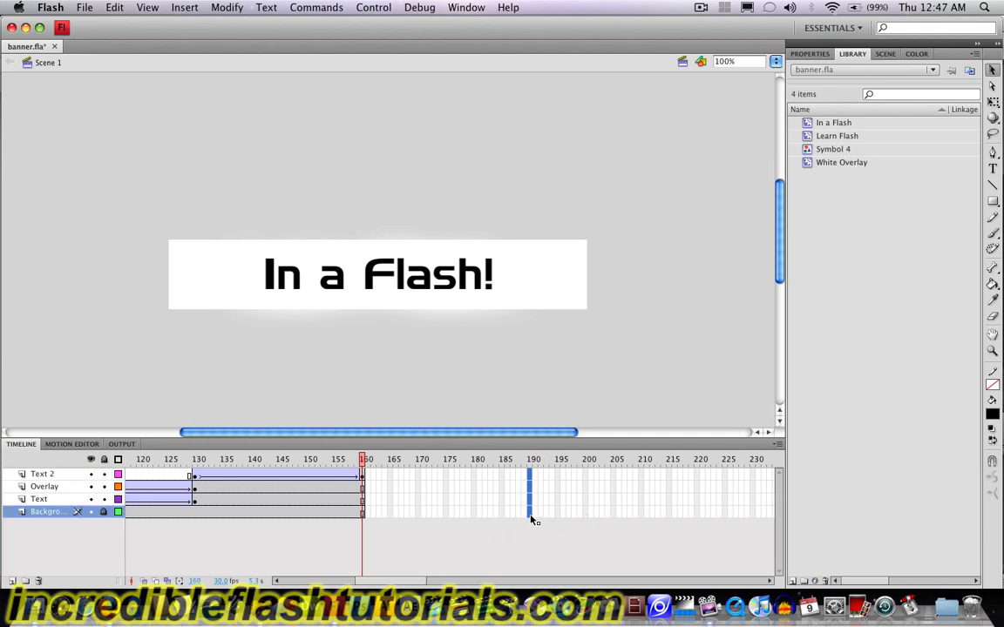
pyautogui.rightClick(531, 520)
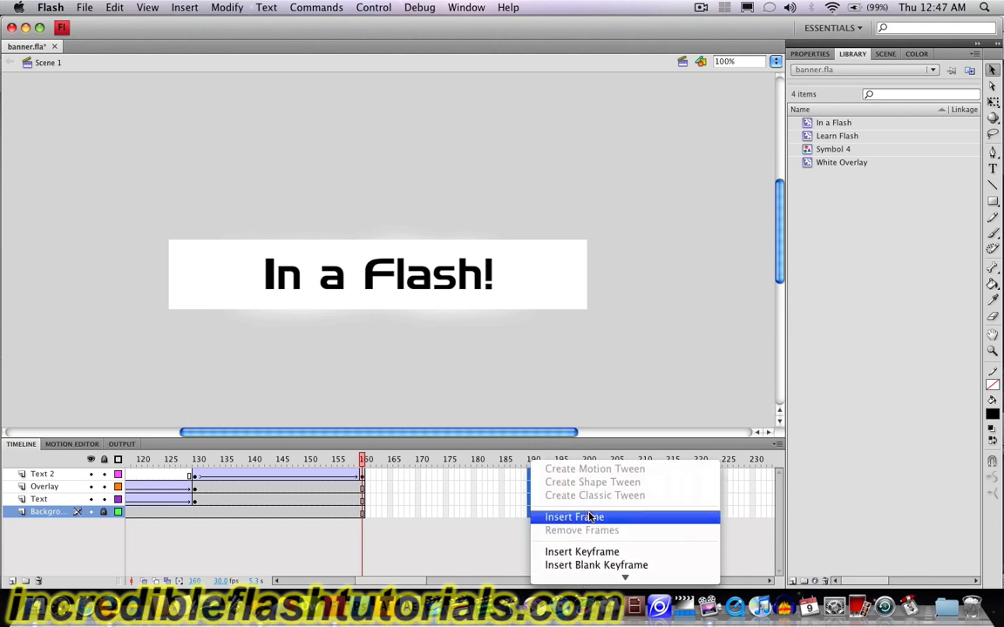
pyautogui.click(593, 517)
pyautogui.click(190, 474)
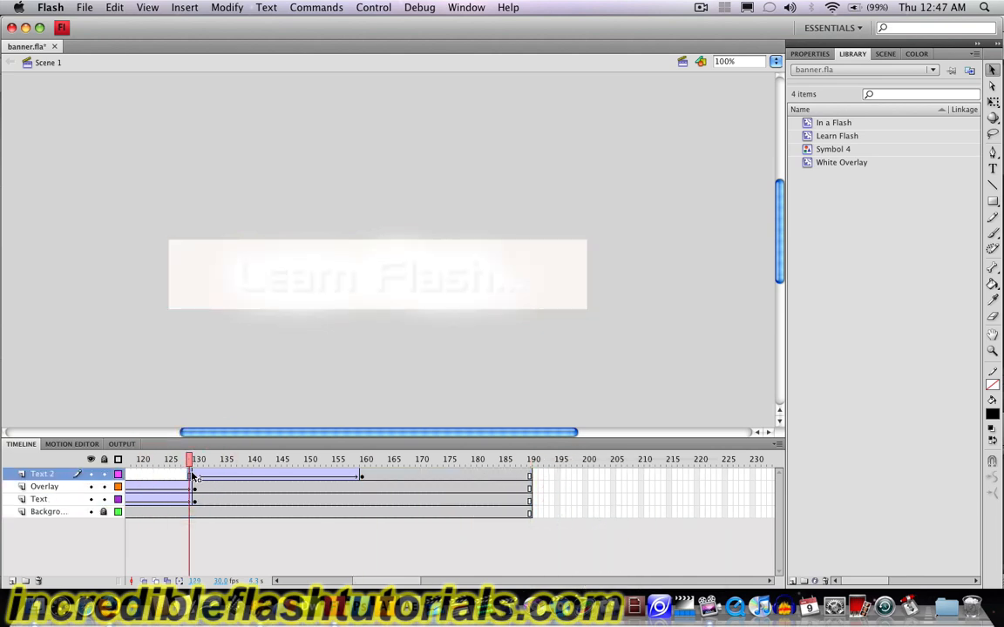
pyautogui.press('Return')
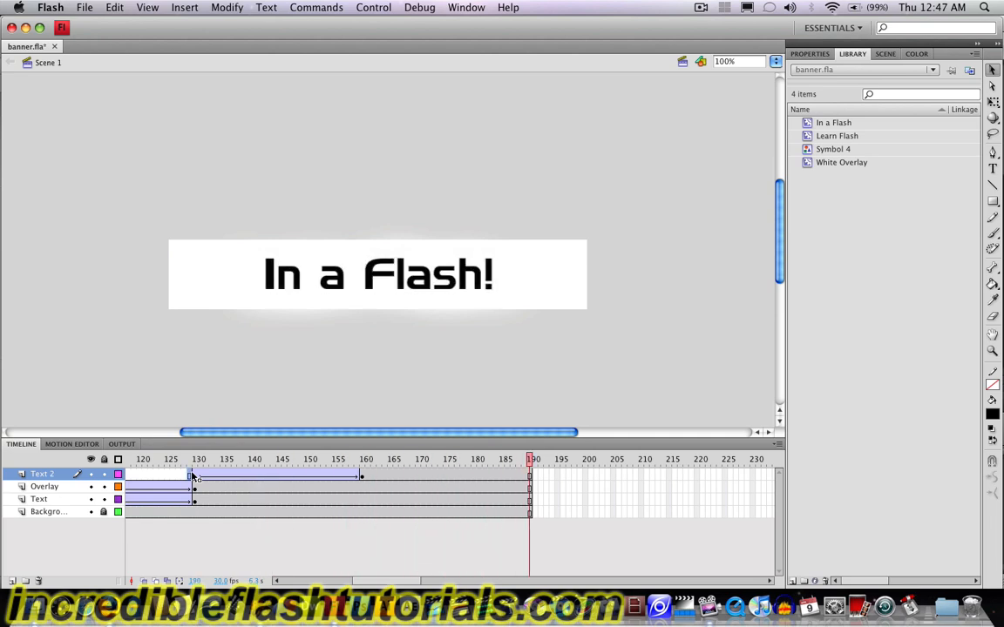
# - Extend all four layers to frame 210 by inserting frames and play the ending from frame 130
pyautogui.click(642, 476)
pyautogui.keyDown('shift'); pyautogui.click(641, 513); pyautogui.keyUp('shift')
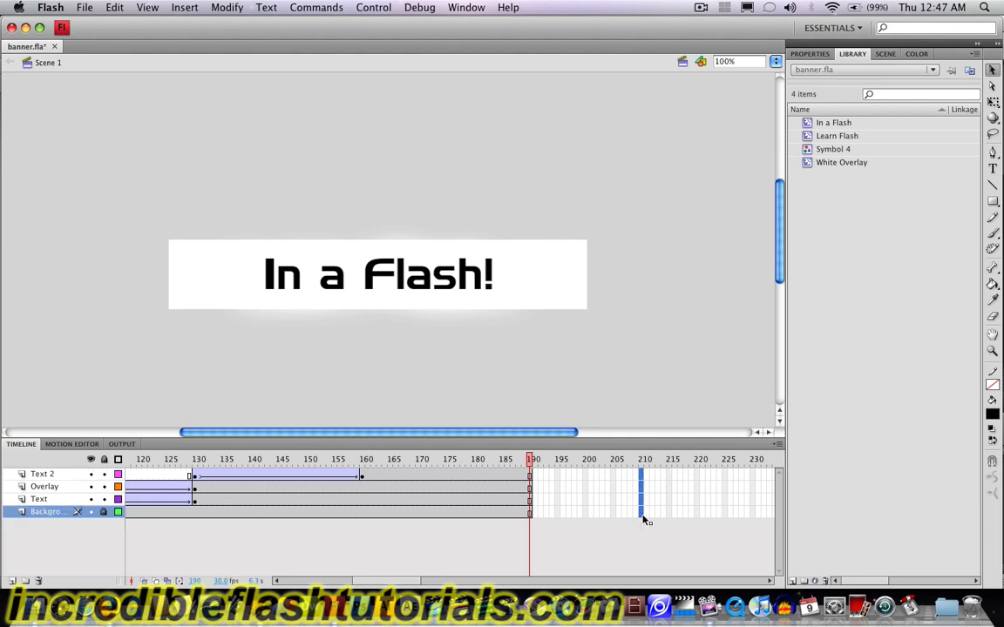
pyautogui.rightClick(641, 514)
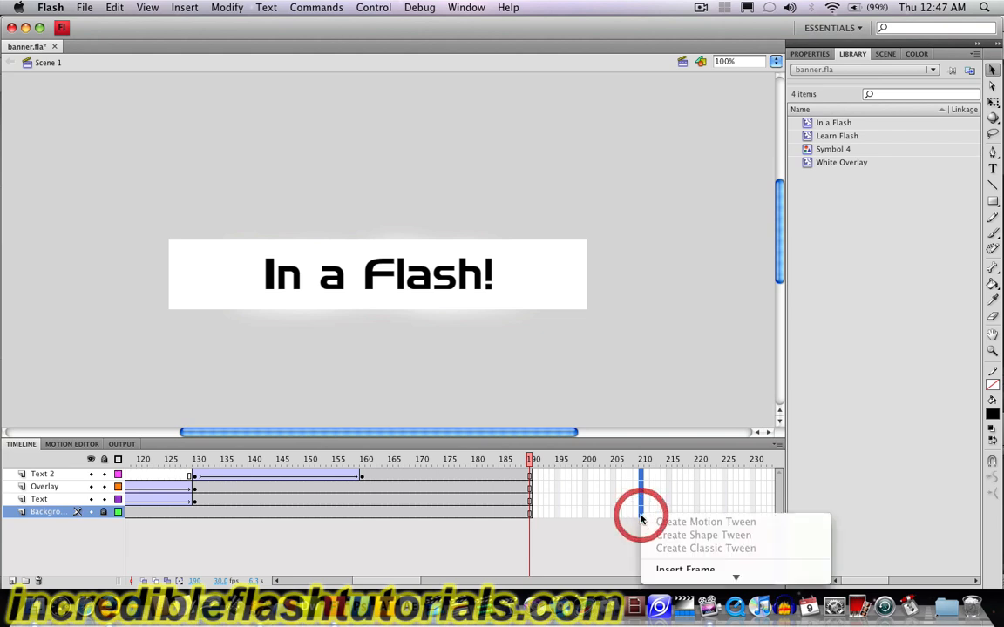
pyautogui.click(683, 569)
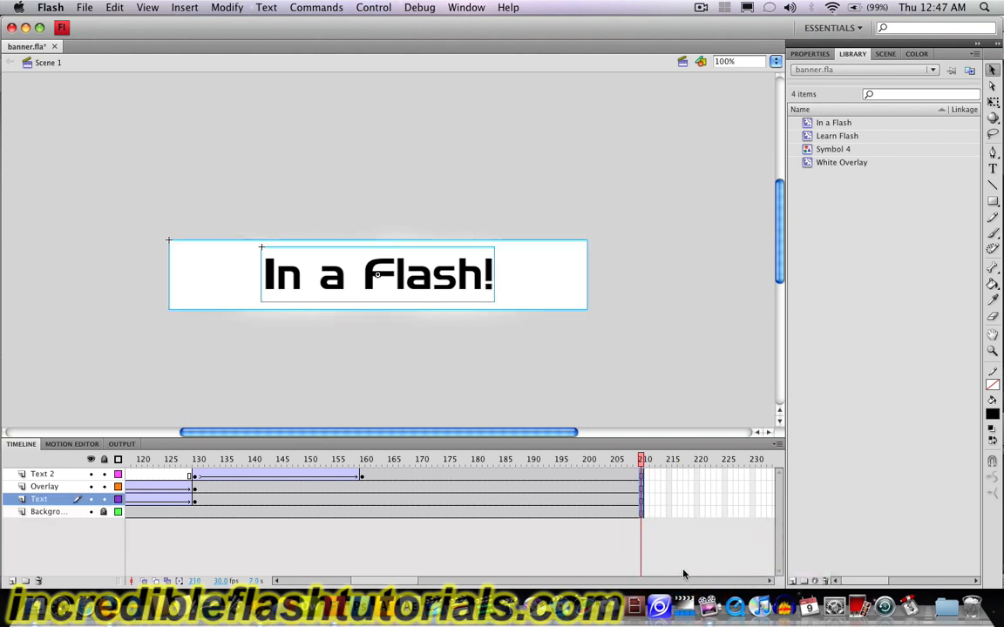
pyautogui.click(194, 476)
pyautogui.press('Return')
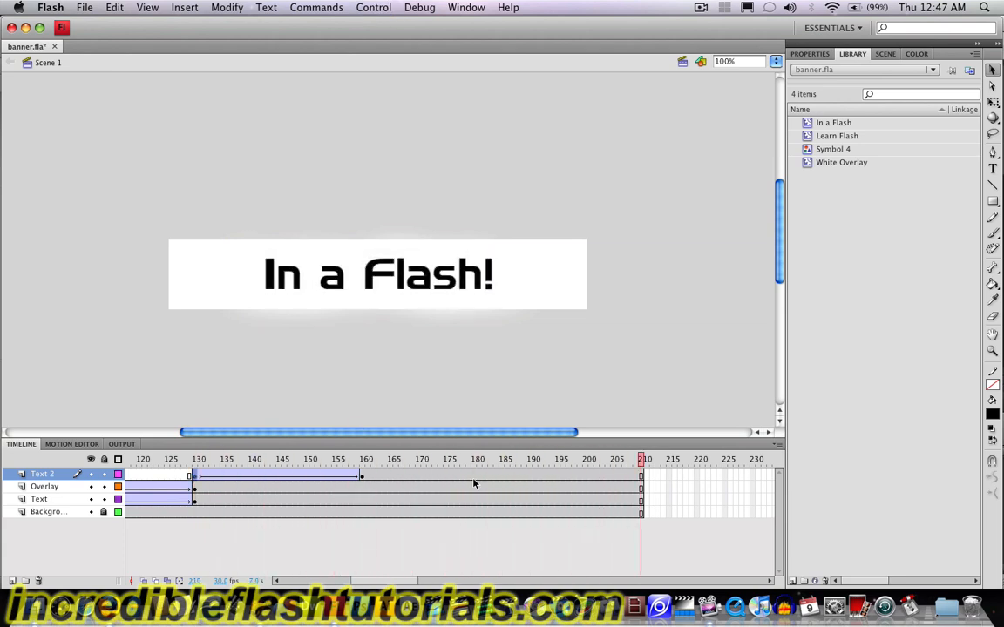
# - Insert a keyframe at frame 210 of Text 2 and extend all four layers to frame 230
pyautogui.rightClick(642, 478)
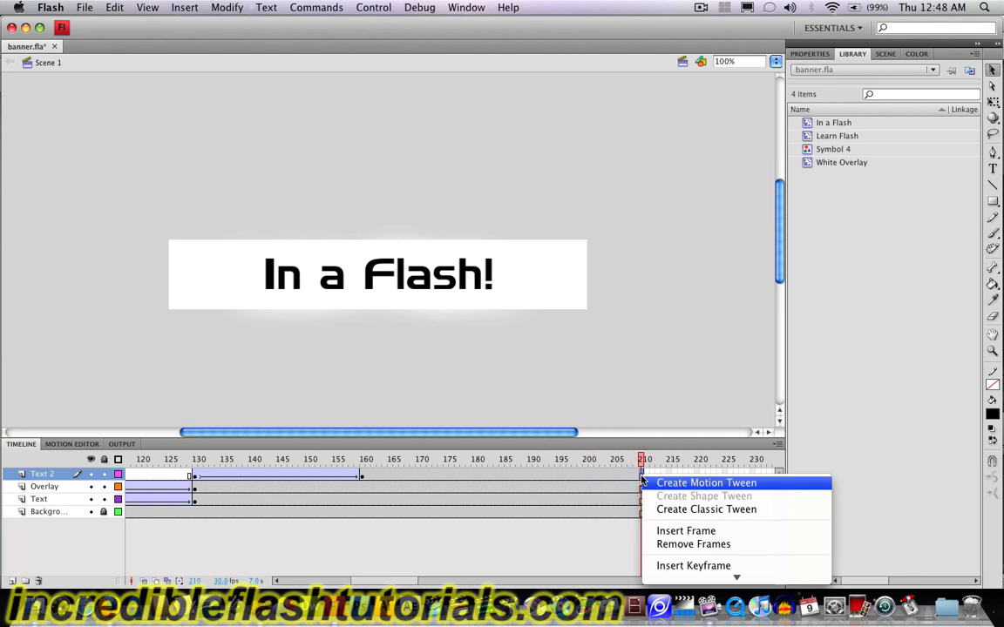
pyautogui.click(698, 503)
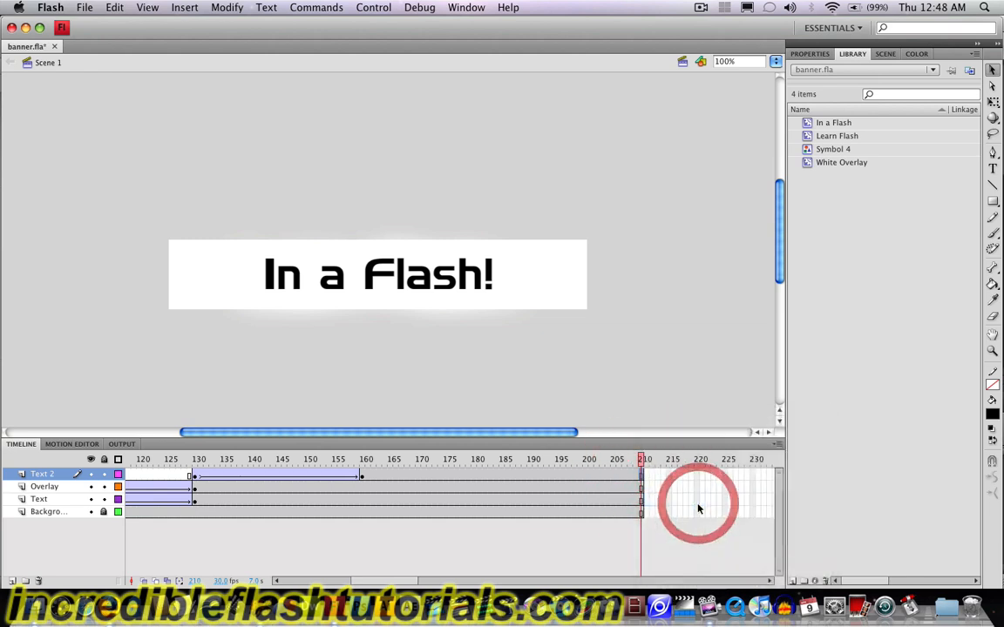
pyautogui.click(770, 581)
pyautogui.click(769, 581)
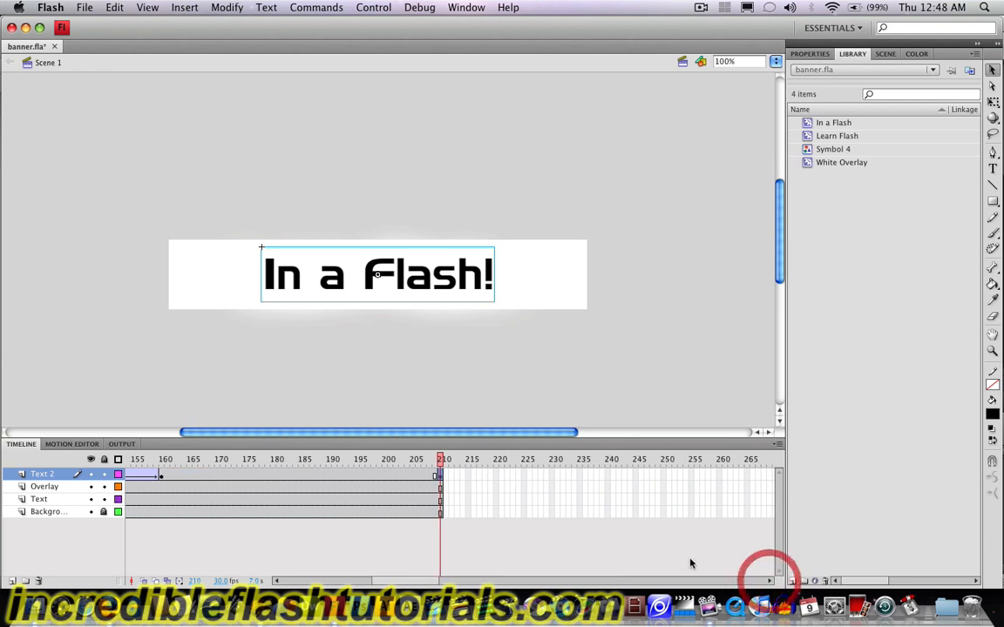
pyautogui.click(552, 476)
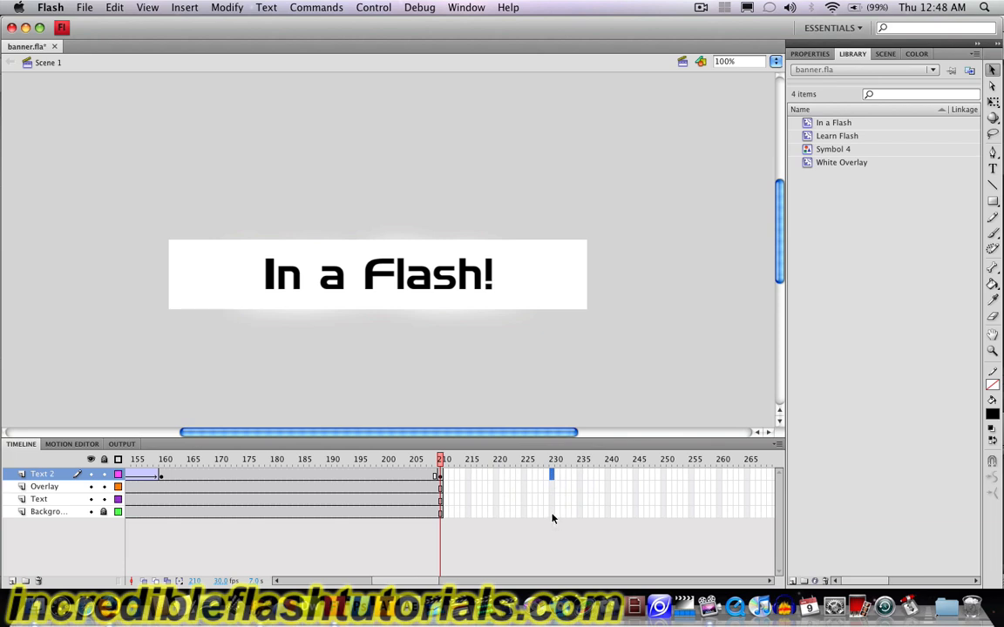
pyautogui.keyDown('shift'); pyautogui.click(552, 513); pyautogui.keyUp('shift')
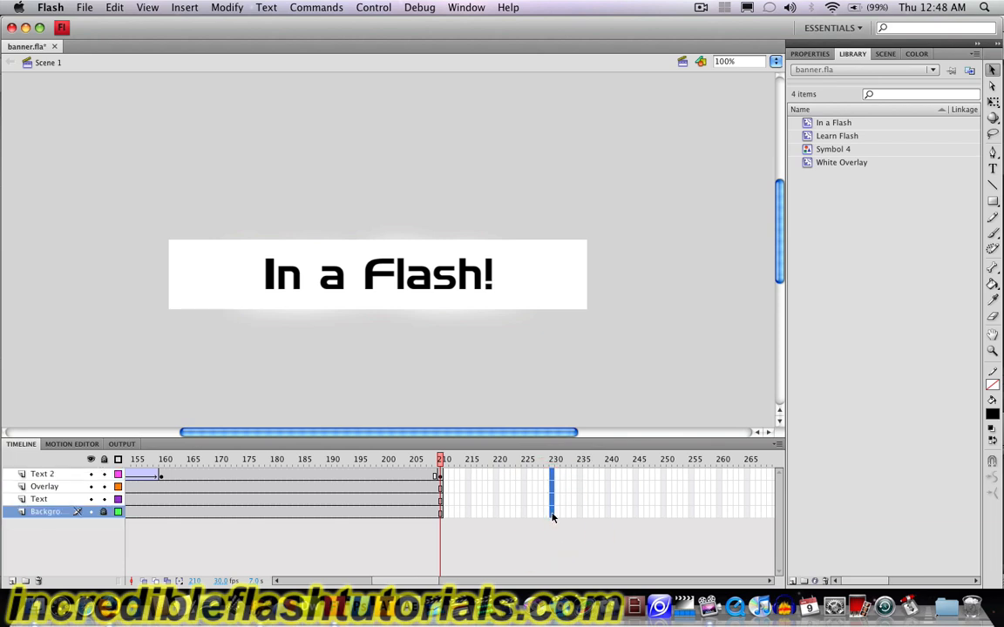
pyautogui.rightClick(553, 517)
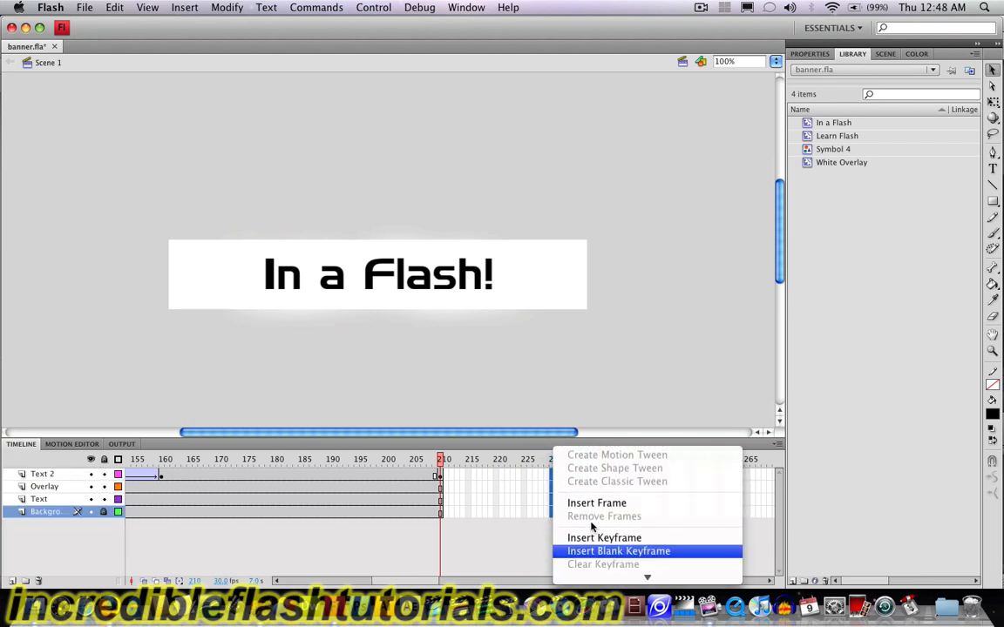
pyautogui.click(595, 504)
pyautogui.click(596, 532)
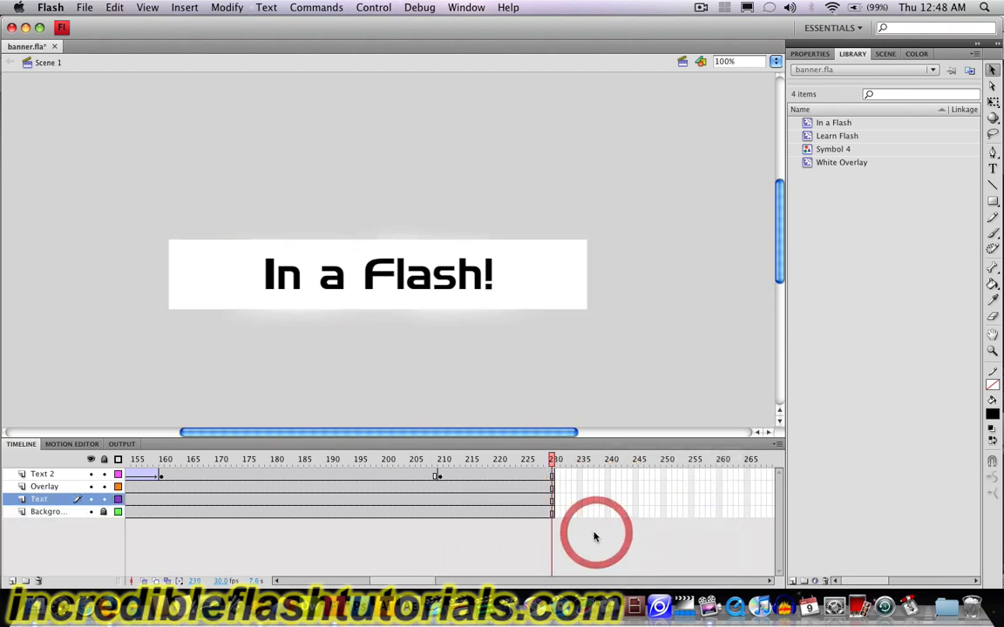
# - Insert a keyframe at frame 230 of Text 2 and set the "In a Flash!" text's alpha to 0% there
pyautogui.rightClick(552, 477)
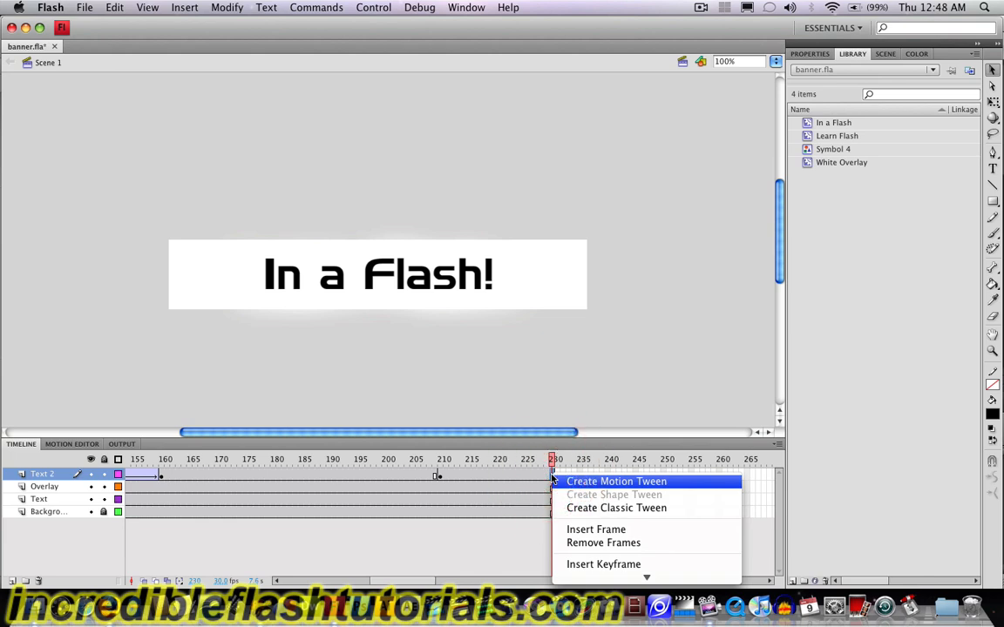
pyautogui.click(605, 514)
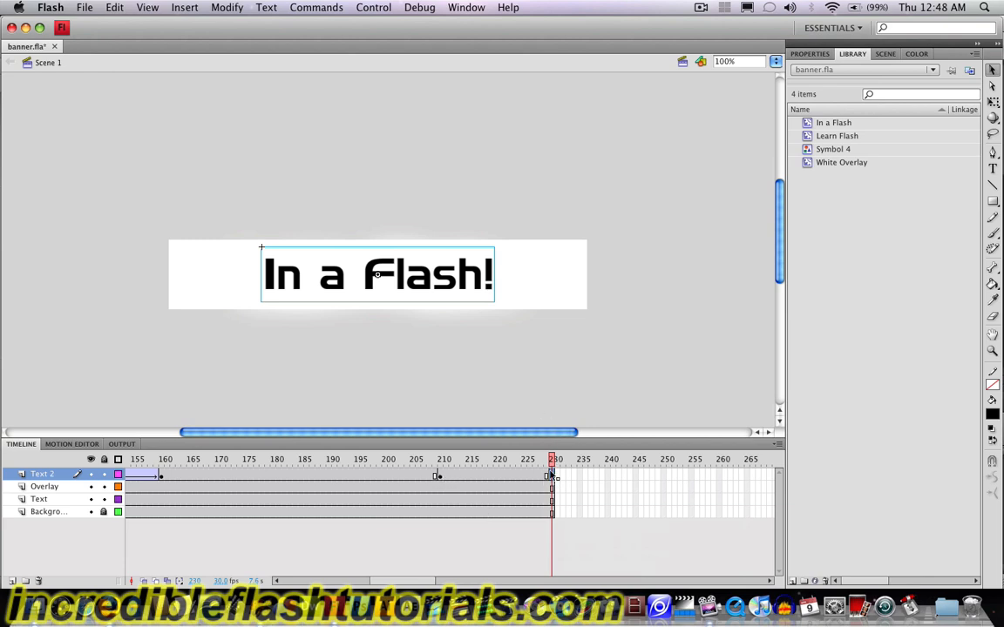
pyautogui.click(454, 288)
pyautogui.click(820, 53)
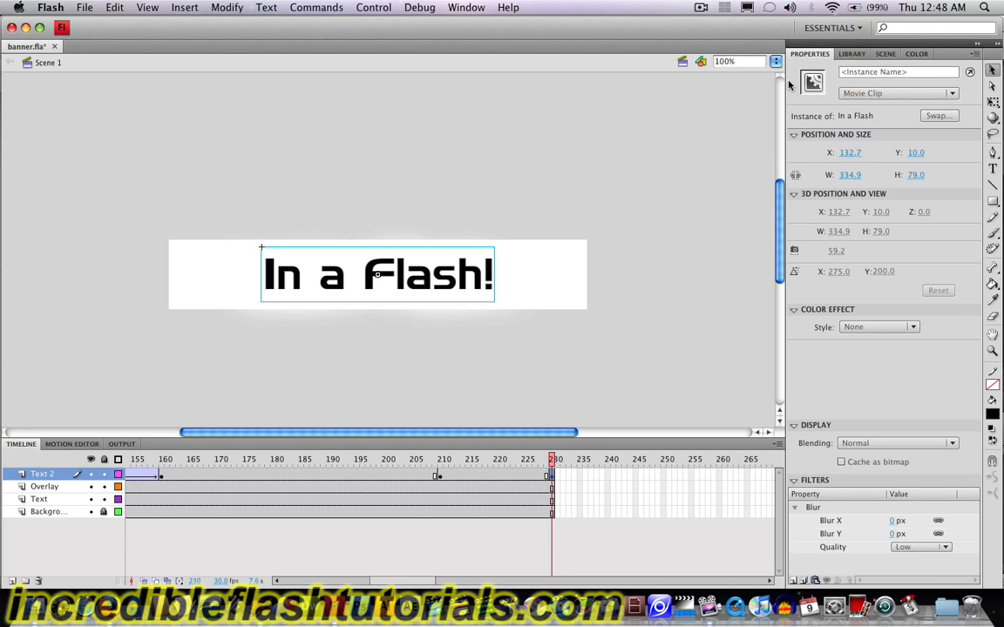
pyautogui.click(875, 327)
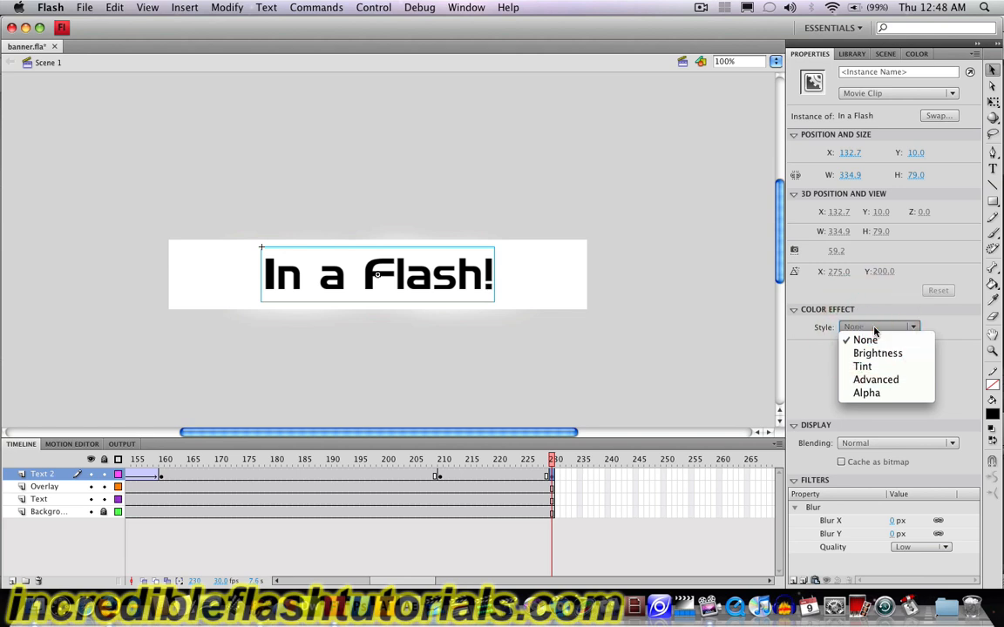
pyautogui.click(876, 392)
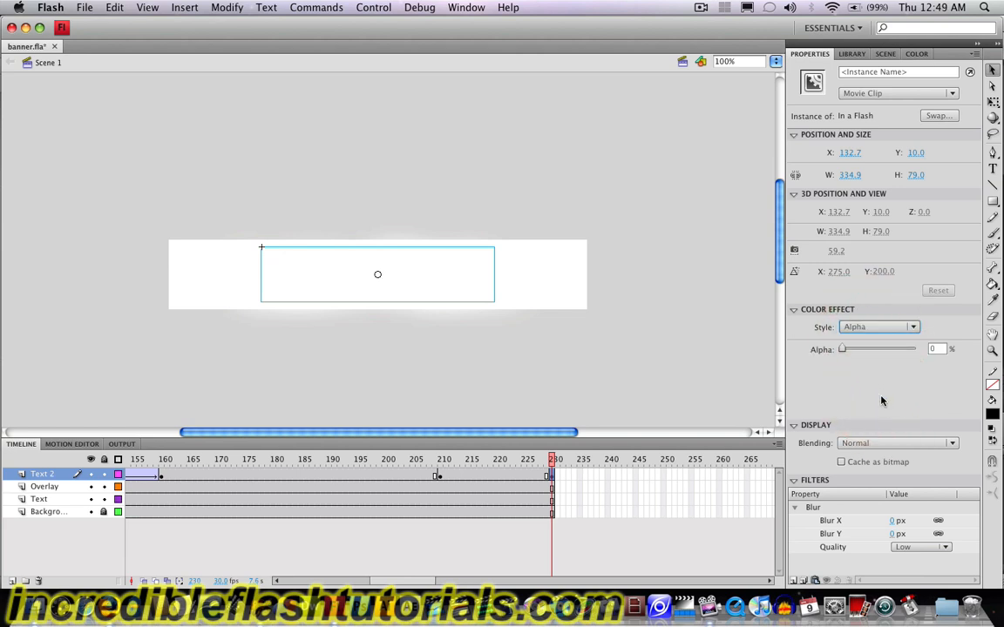
pyautogui.click(936, 350)
pyautogui.click(934, 358)
# - Create a classic tween between frames 210 and 230 of Text 2 and play the fade-out
pyautogui.rightClick(439, 476)
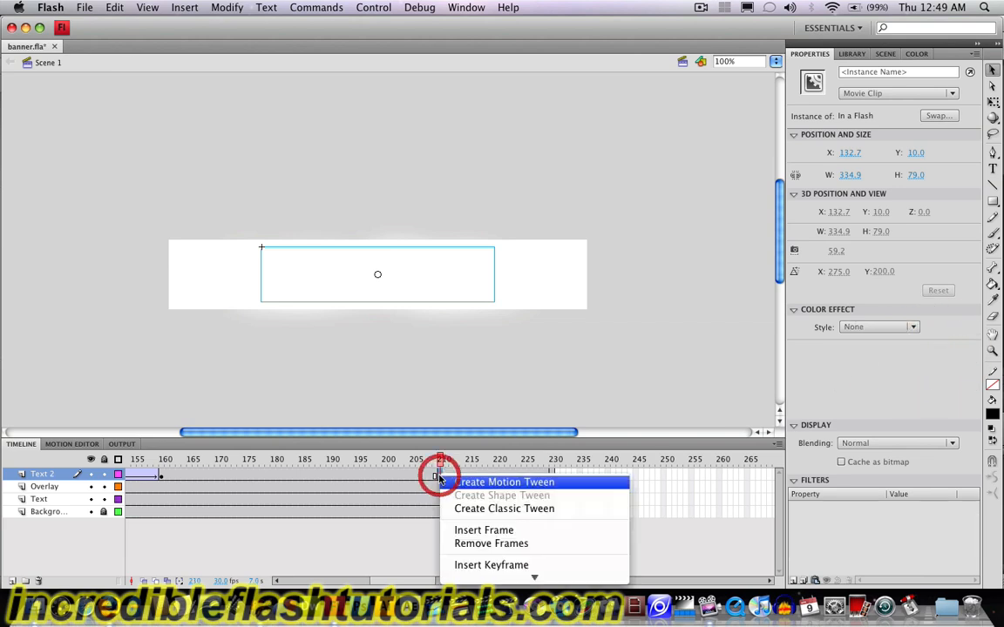
pyautogui.click(485, 511)
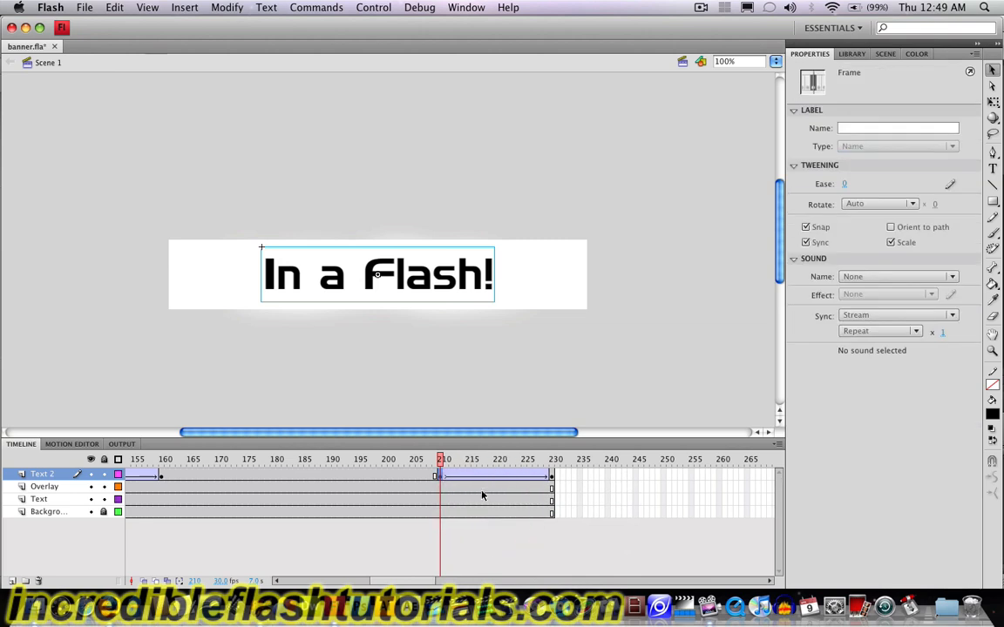
pyautogui.press('Return')
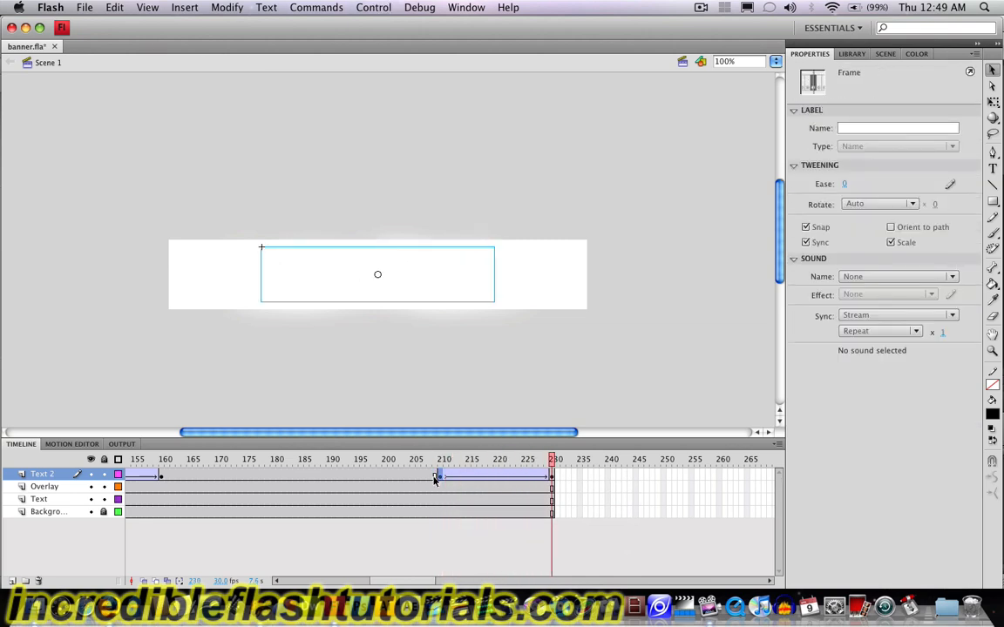
pyautogui.click(633, 353)
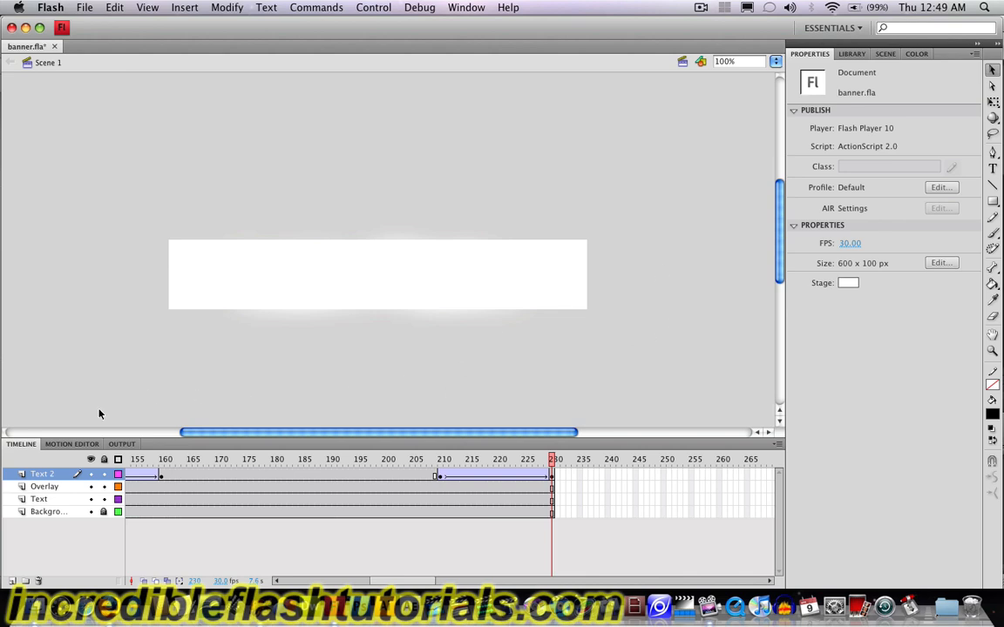
# - Add a layer named Logo above Text 2 and insert a keyframe at its frame 230
pyautogui.click(11, 581)
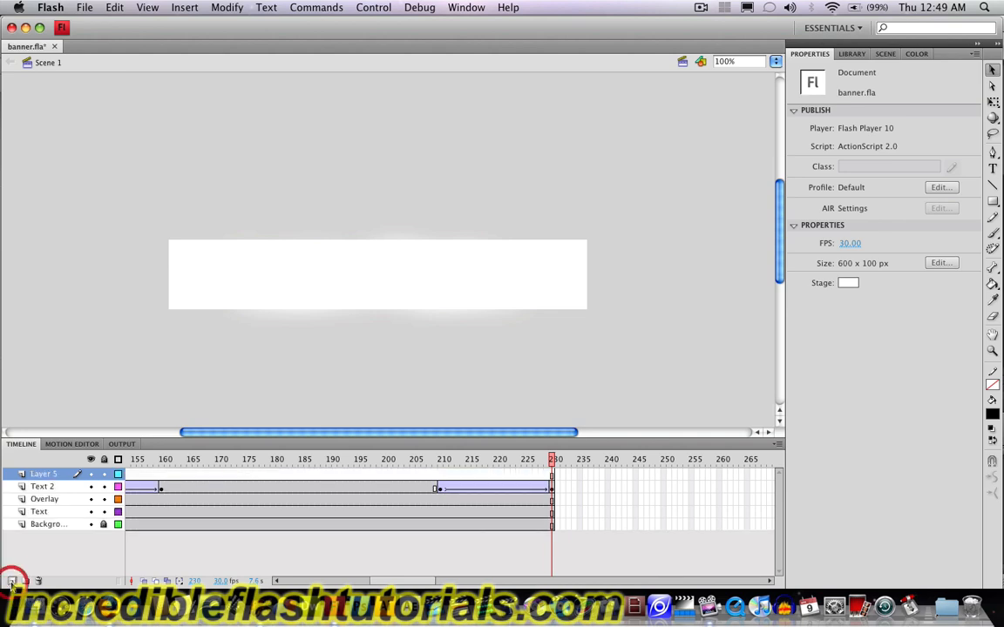
pyautogui.doubleClick(55, 479)
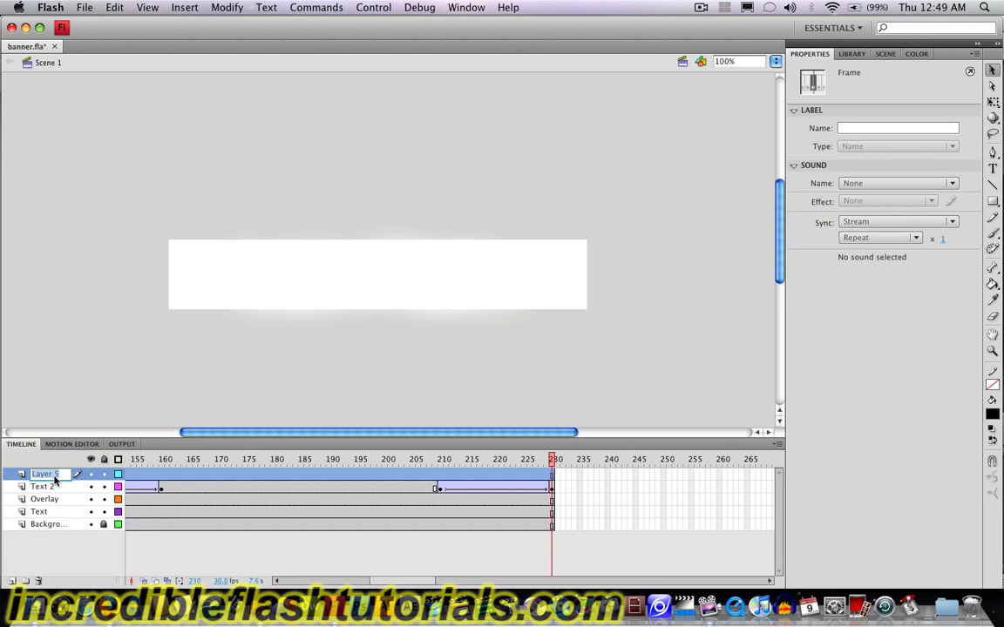
pyautogui.write('Logo')
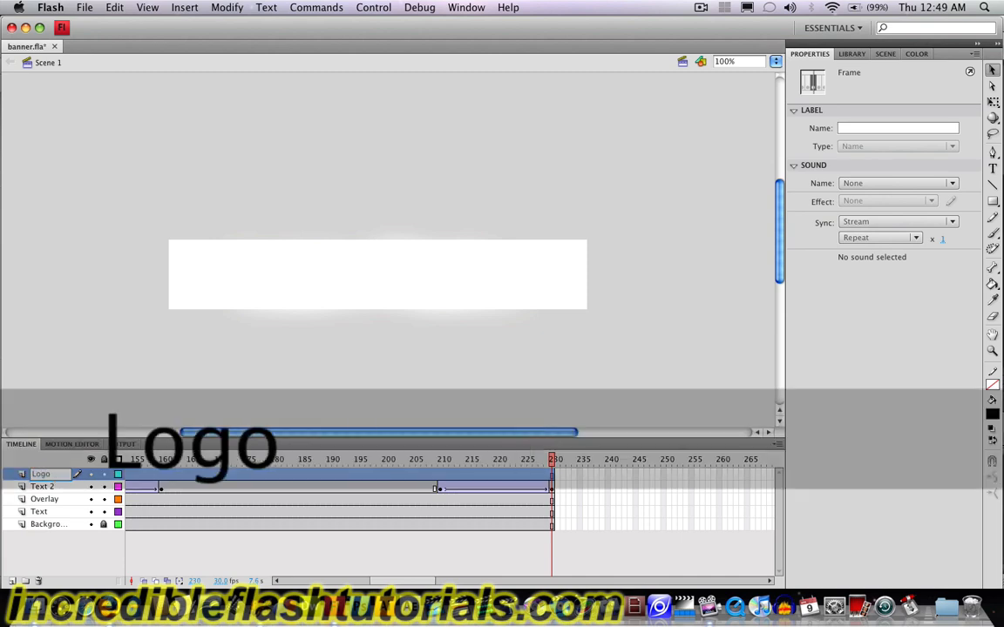
pyautogui.press('Return')
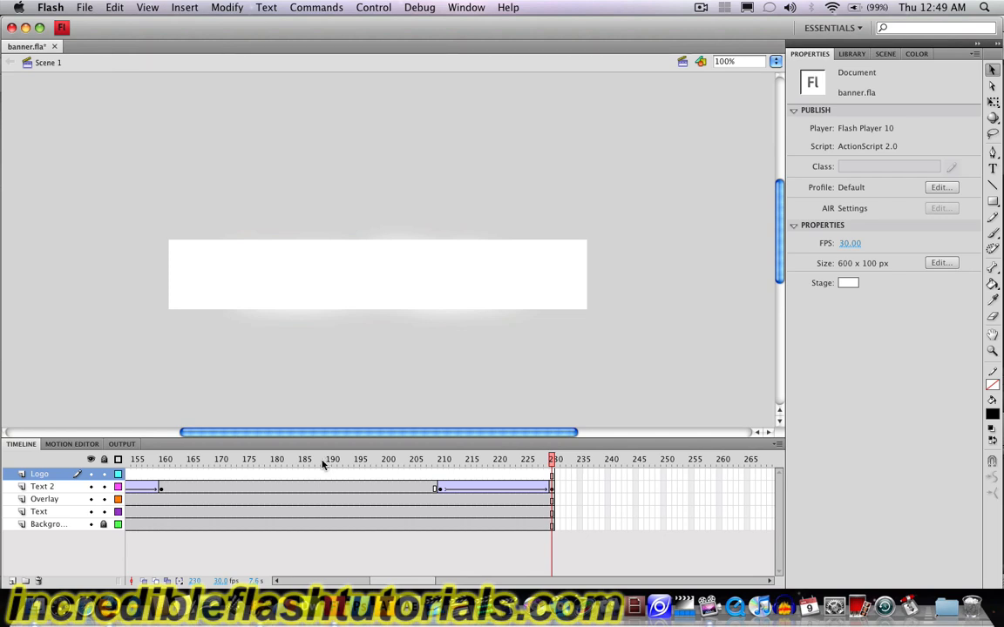
pyautogui.rightClick(552, 477)
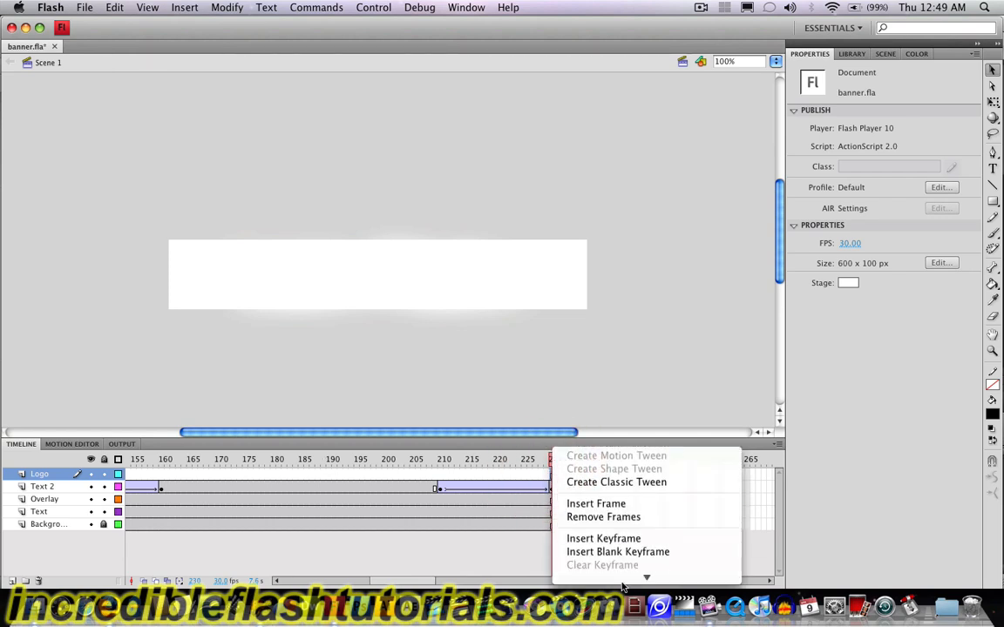
pyautogui.click(618, 513)
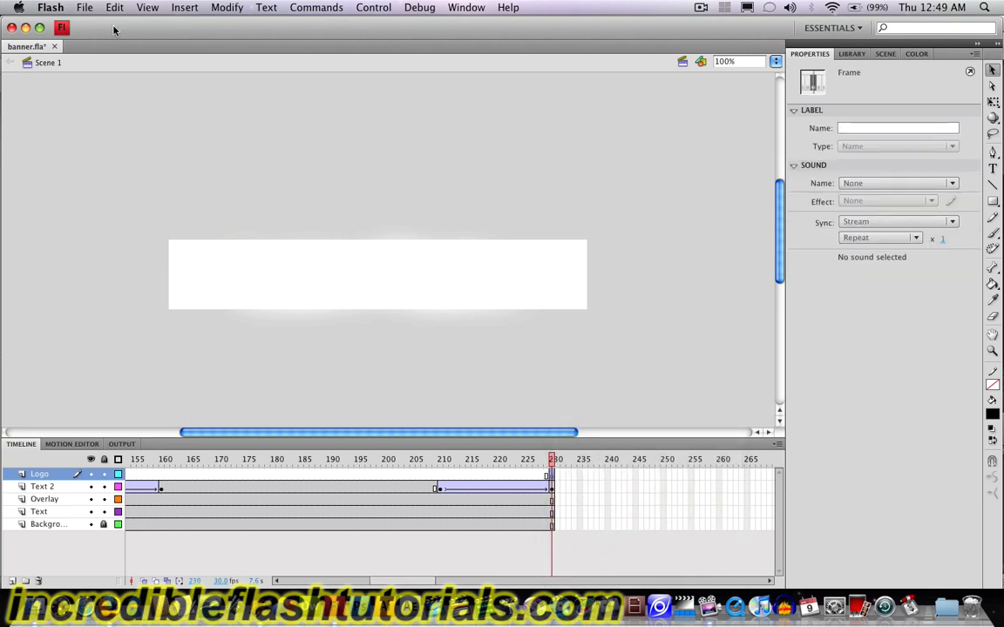
# - Import logo.png from the Web Assets folder to the stage at frame 230 of the Logo layer
pyautogui.click(81, 7)
pyautogui.moveTo(143, 216)
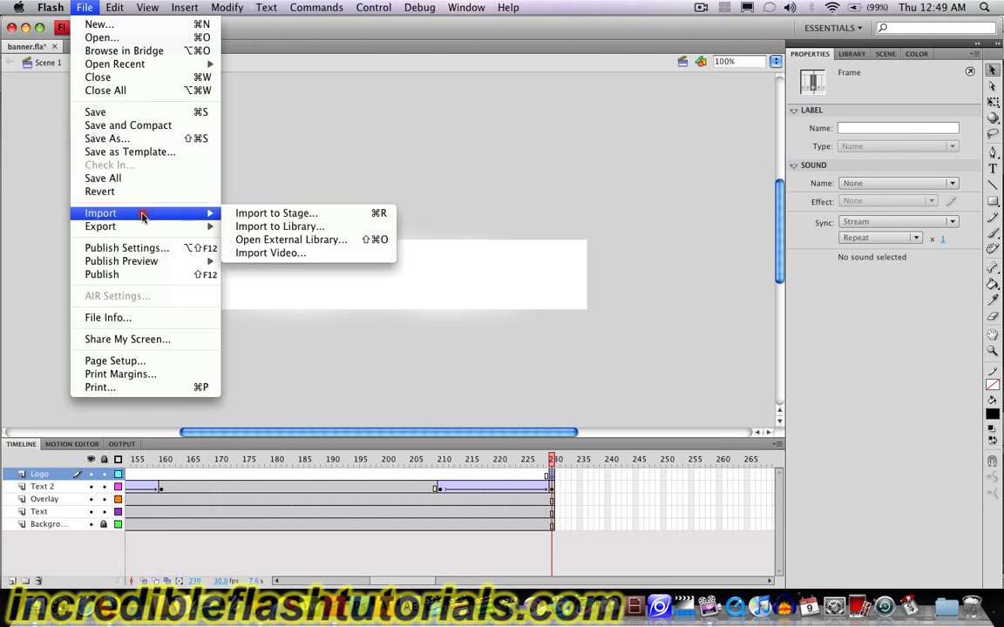
pyautogui.click(258, 214)
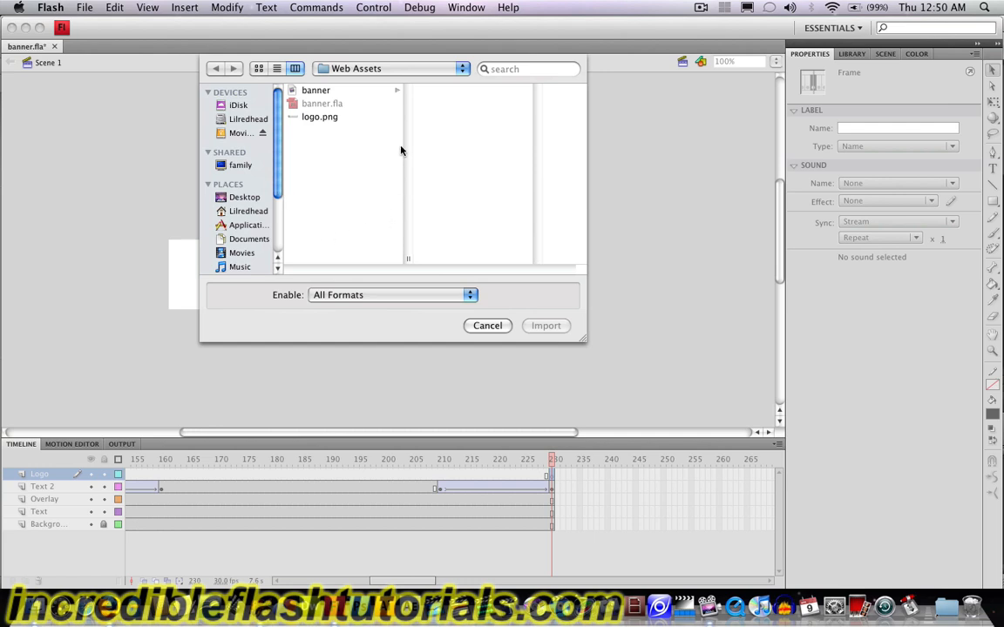
pyautogui.click(320, 117)
pyautogui.doubleClick(320, 116)
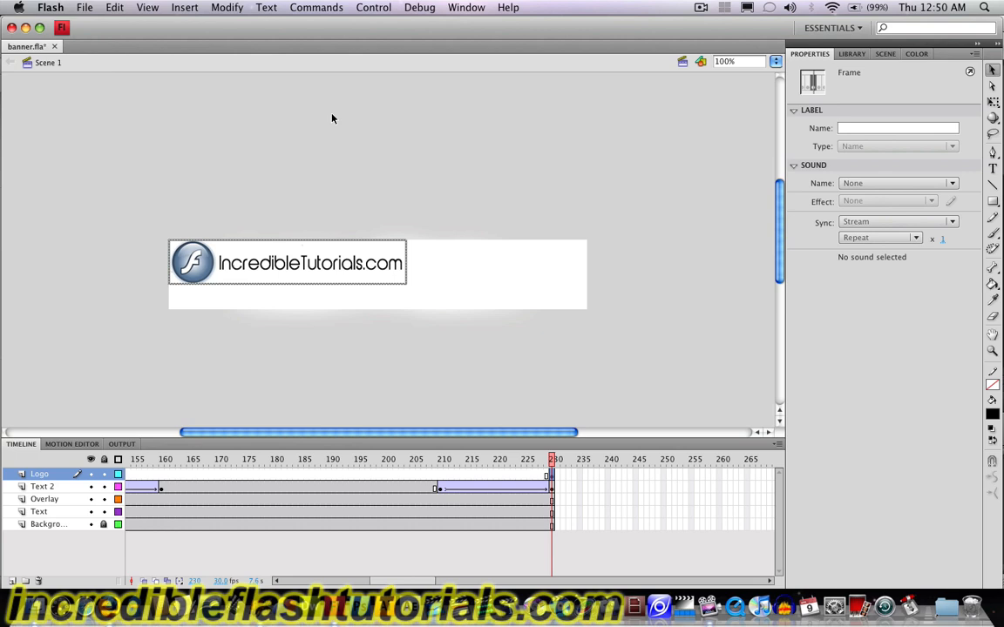
# - Convert the imported logo bitmap to a movie clip symbol named Logo
pyautogui.click(193, 274)
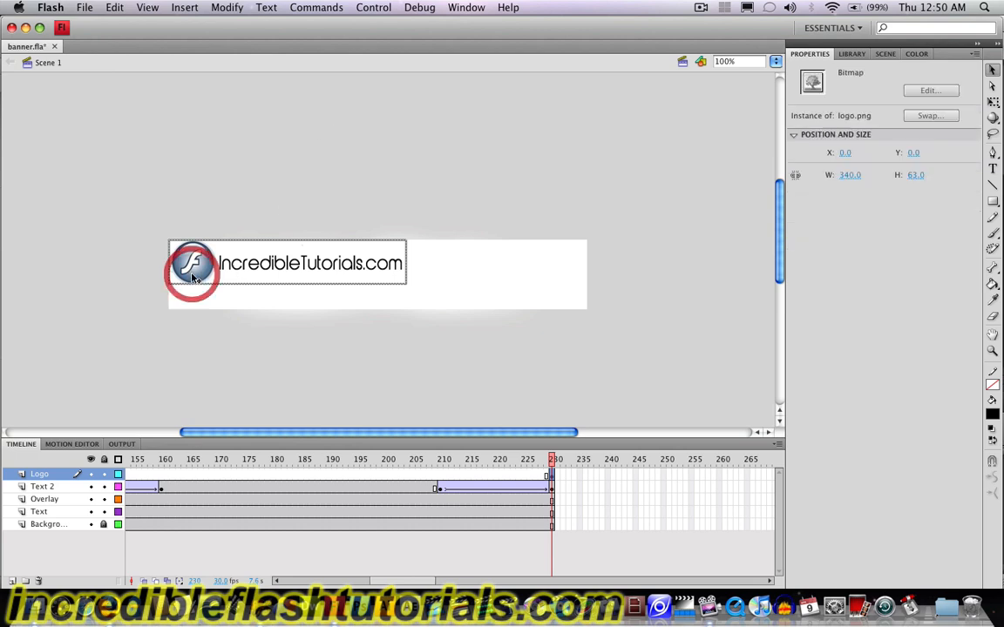
pyautogui.press('F8')
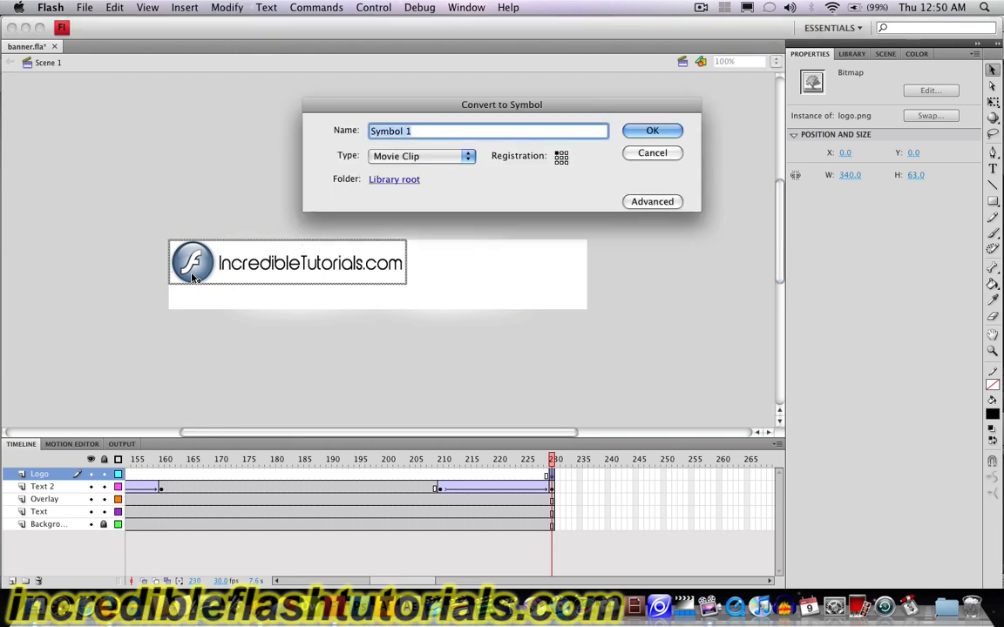
pyautogui.write('Logo')
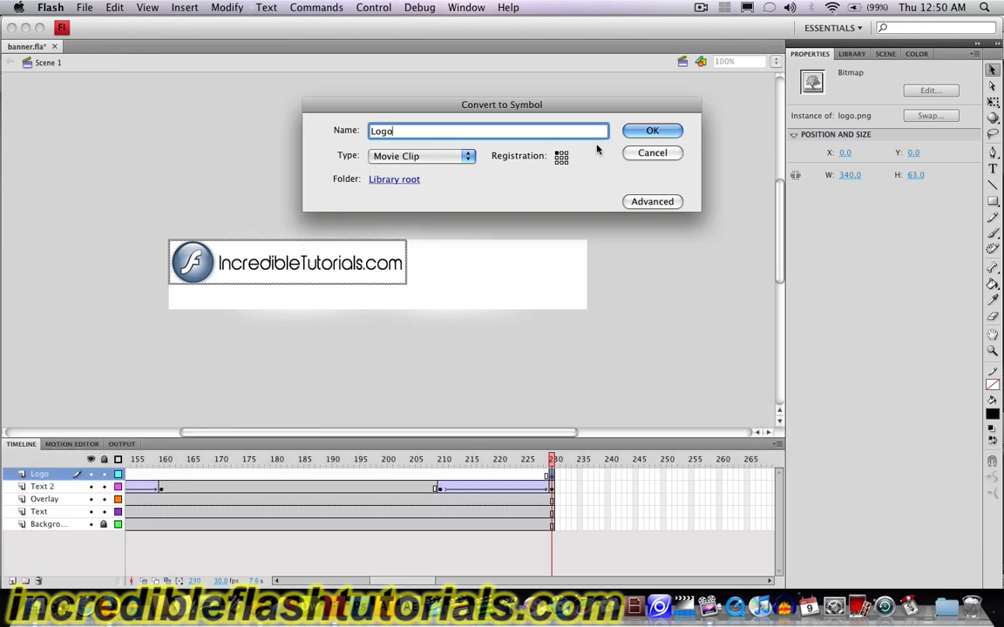
pyautogui.click(649, 133)
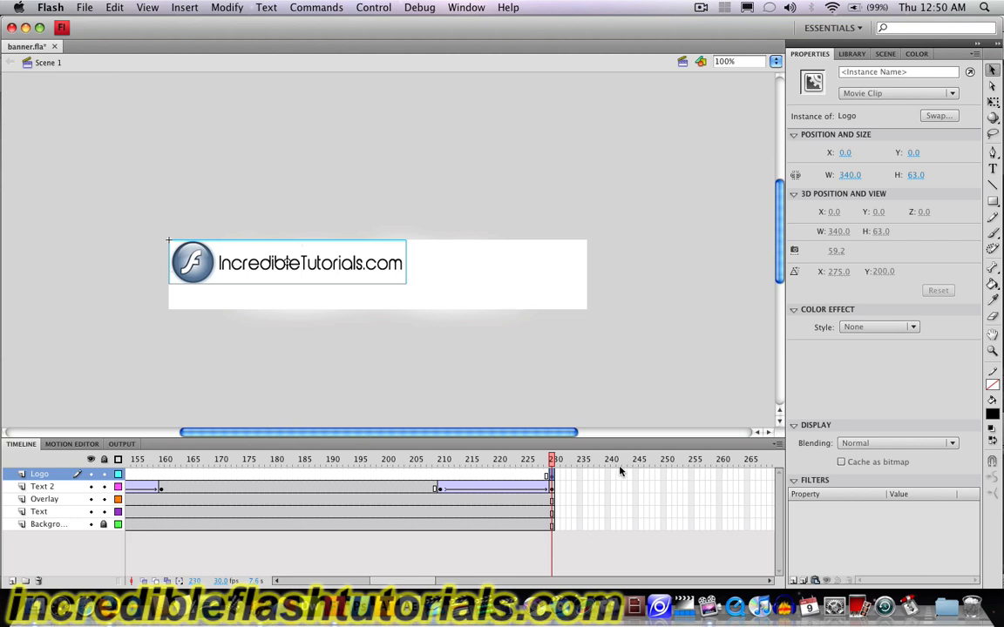
# - Insert a keyframe at frame 255 of Logo and move the logo at frame 230 off the banner's right edge, to about X 618
pyautogui.rightClick(691, 476)
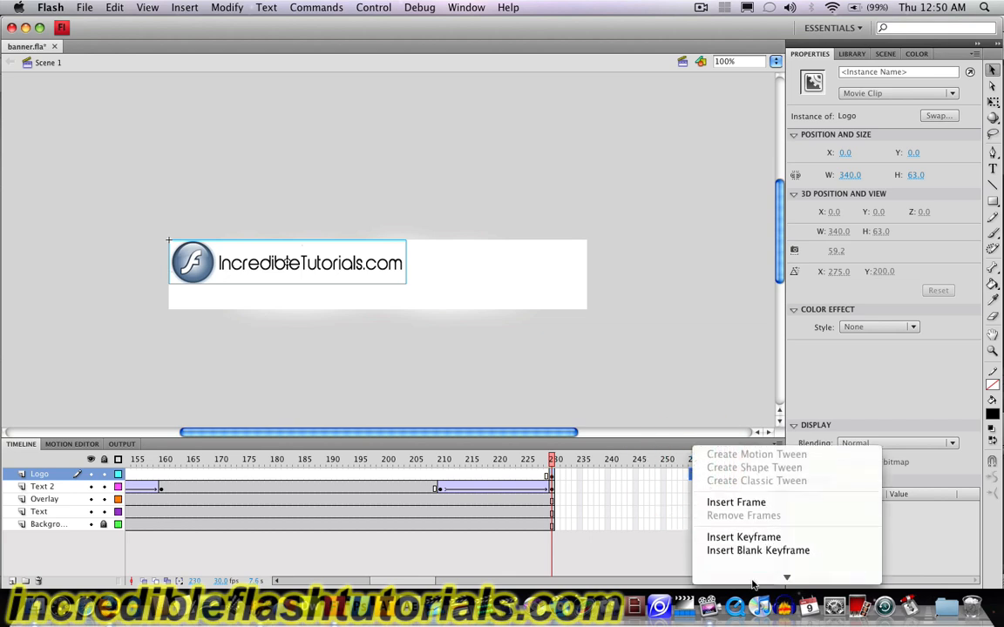
pyautogui.click(752, 512)
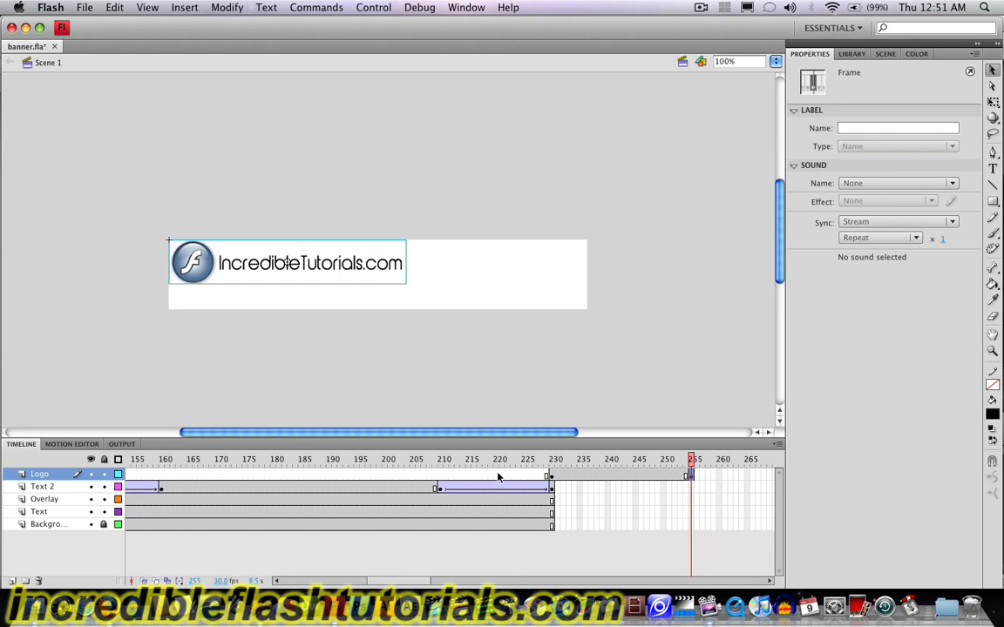
pyautogui.click(549, 476)
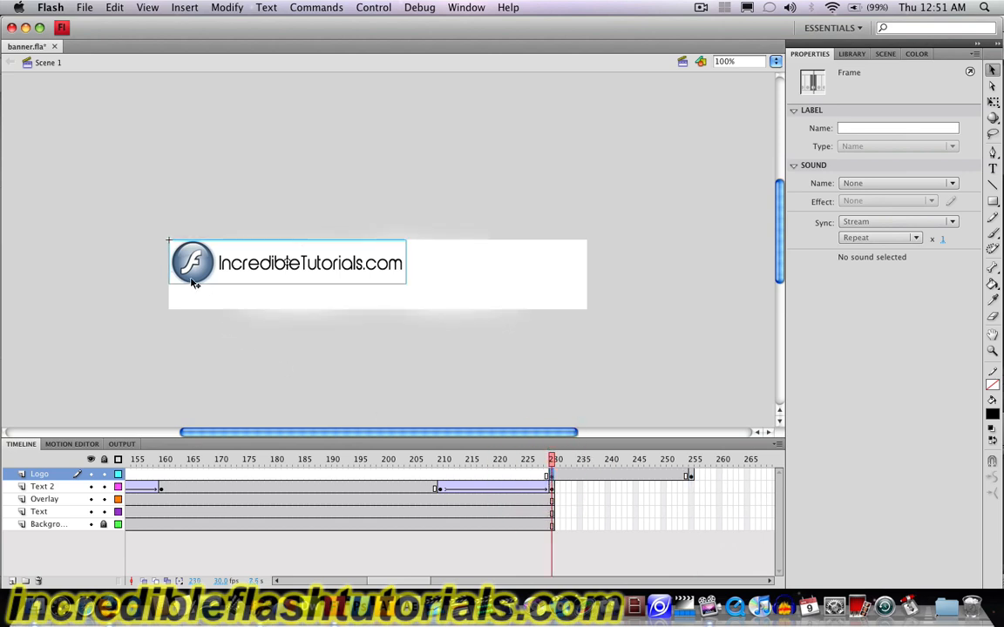
pyautogui.moveTo(205, 274); pyautogui.dragTo(621, 271)
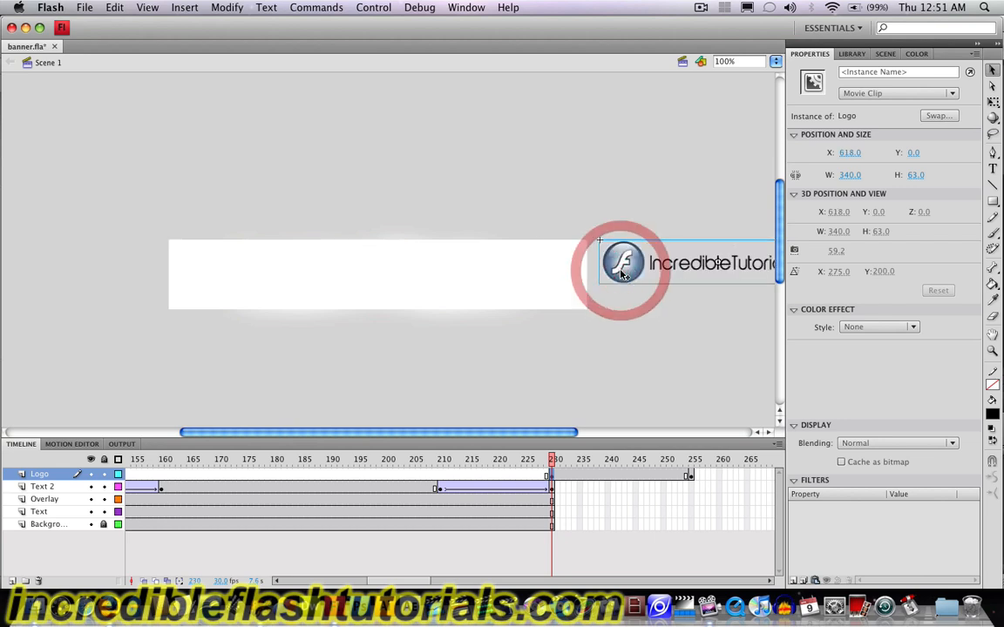
# - Create a classic tween between frames 230 and 255 of the Logo layer and play the logo's slide-in
pyautogui.rightClick(552, 478)
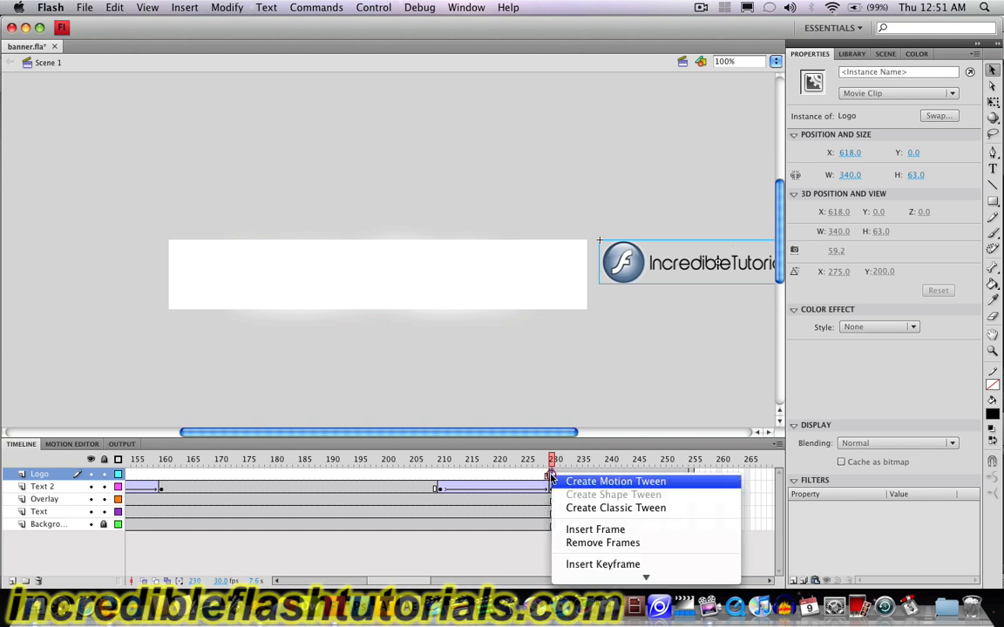
pyautogui.click(635, 508)
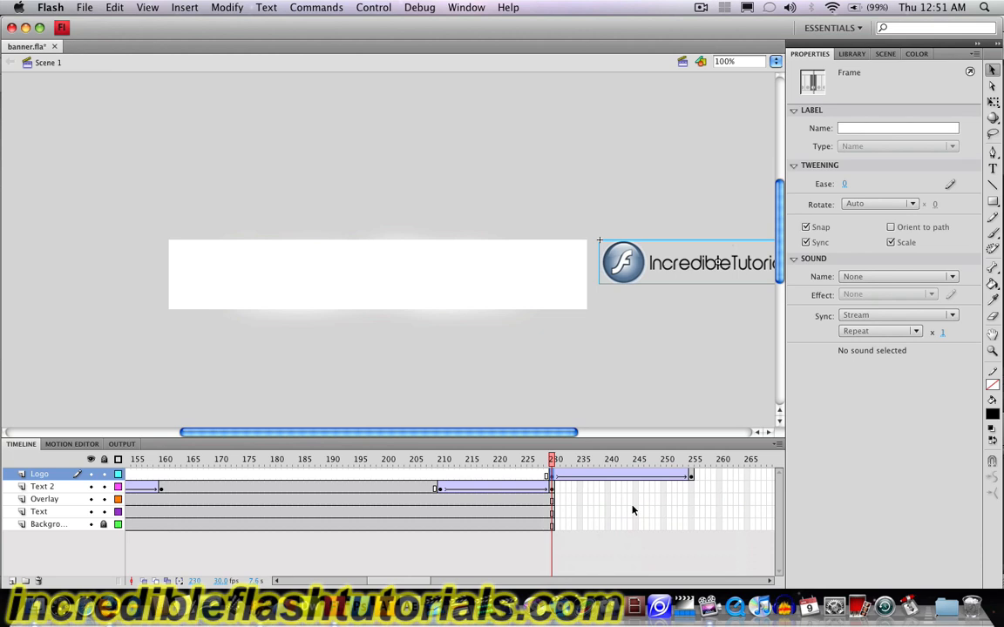
pyautogui.press('Return')
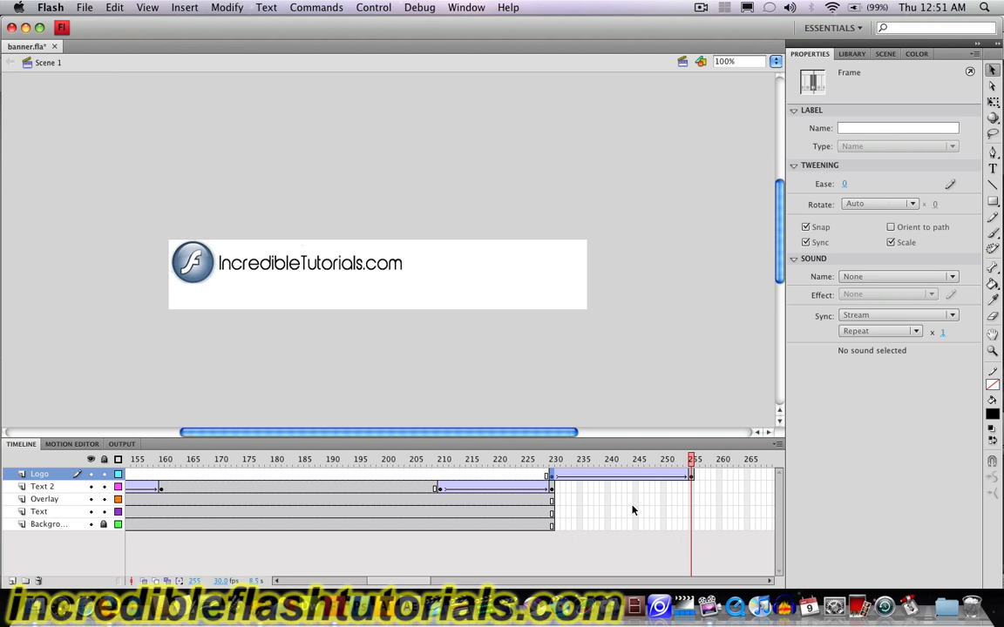
# - Add a new layer between Text 2 and Overlay and insert a keyframe at its frame 210
pyautogui.moveTo(392, 581); pyautogui.dragTo(421, 582)
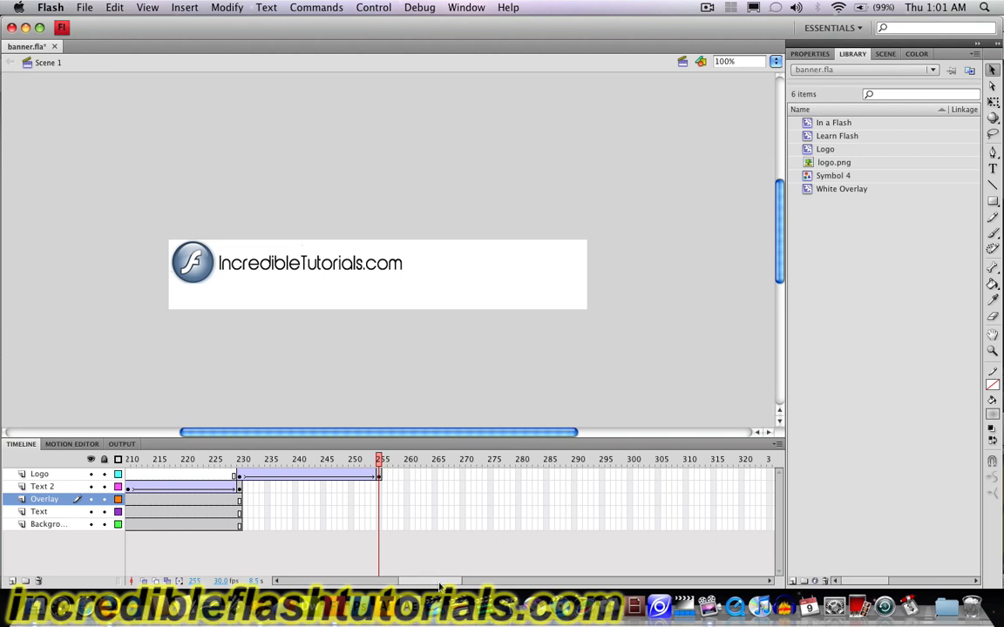
pyautogui.moveTo(445, 586); pyautogui.dragTo(429, 590)
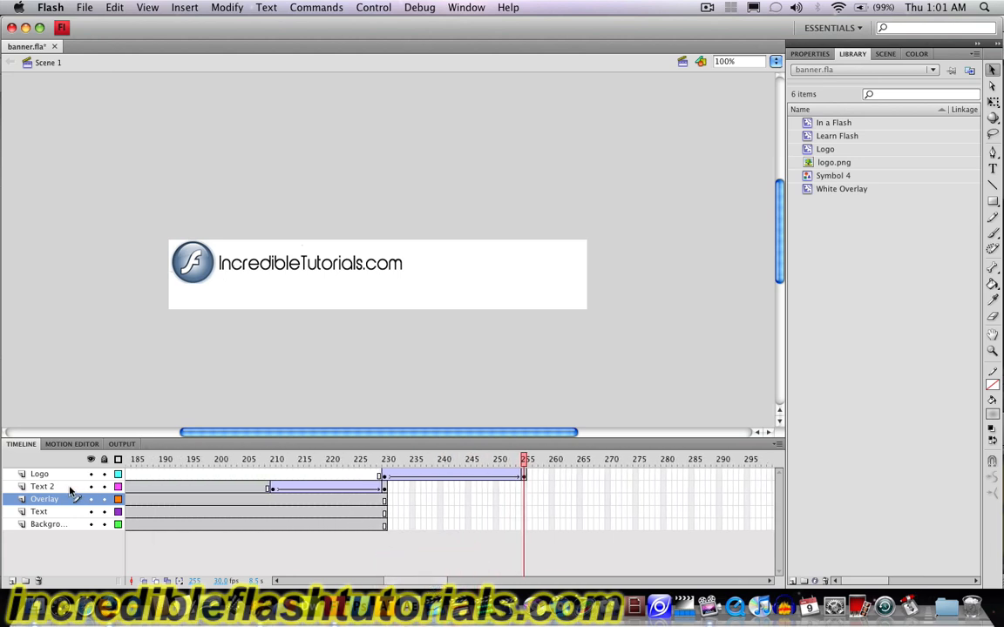
pyautogui.click(269, 502)
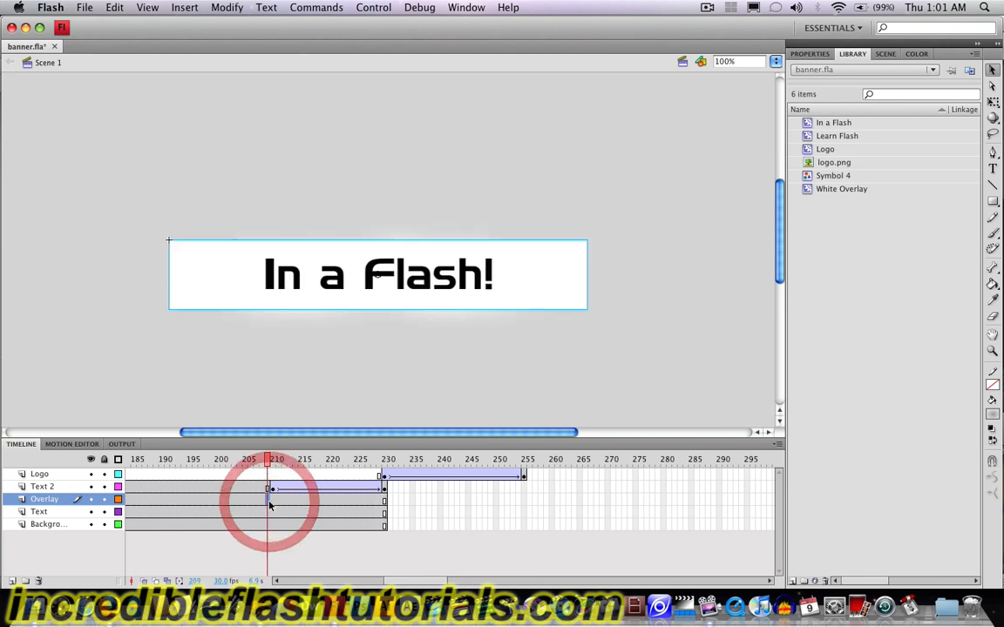
pyautogui.click(11, 580)
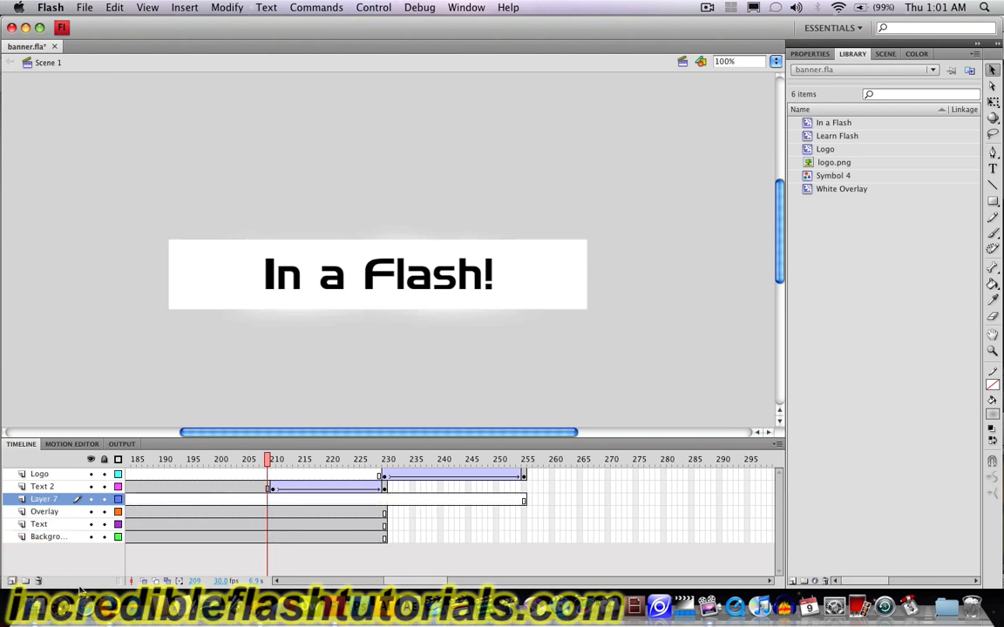
pyautogui.click(273, 494)
pyautogui.click(302, 490)
pyautogui.click(330, 490)
pyautogui.rightClick(273, 503)
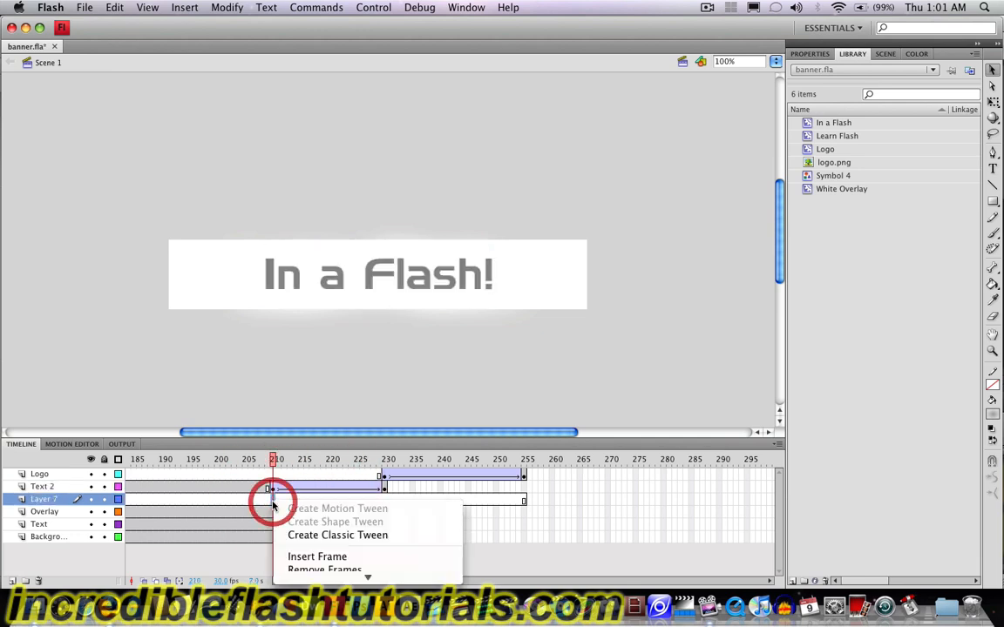
pyautogui.click(314, 552)
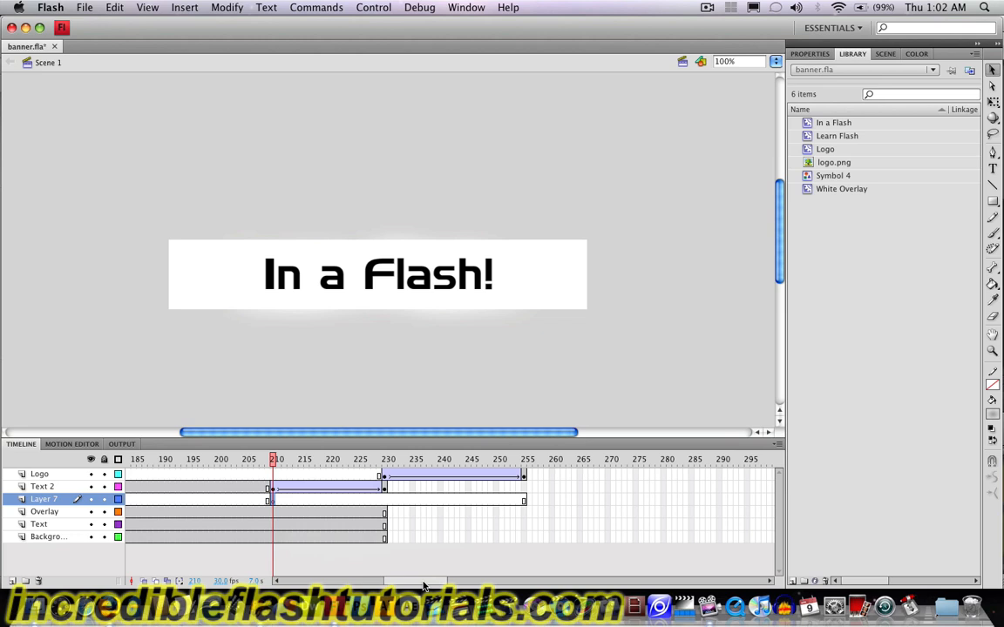
# - Copy the red and orange gradient rectangle from frame 1 of the Background layer
pyautogui.moveTo(424, 586); pyautogui.dragTo(306, 584)
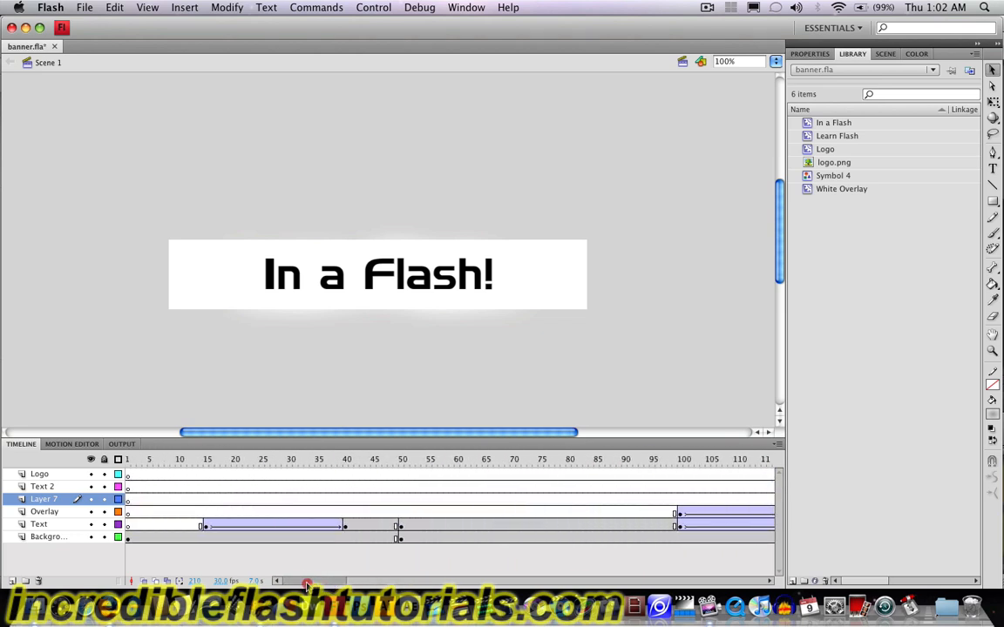
pyautogui.click(131, 539)
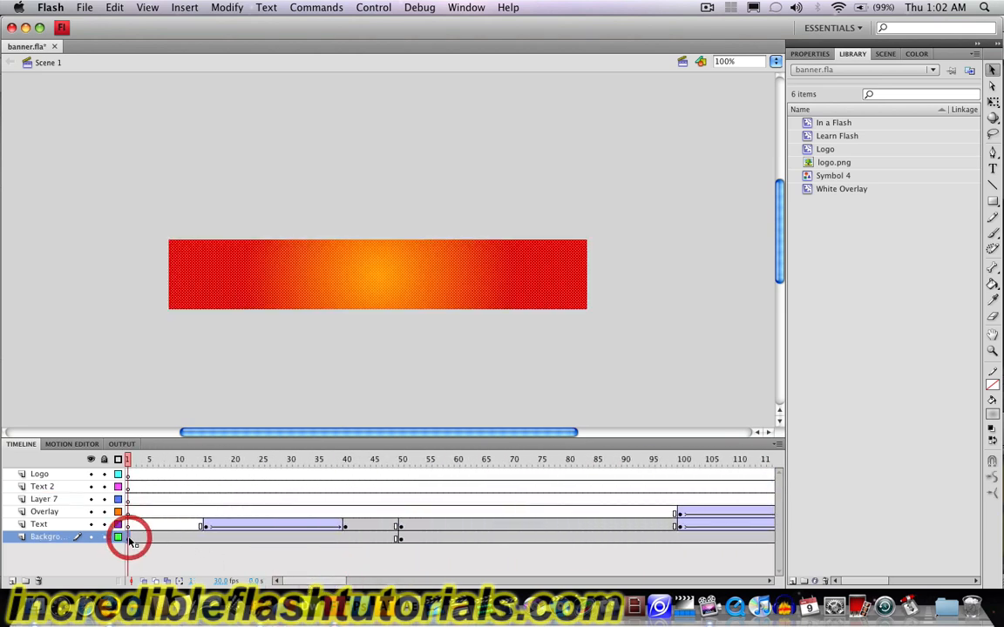
pyautogui.click(233, 302)
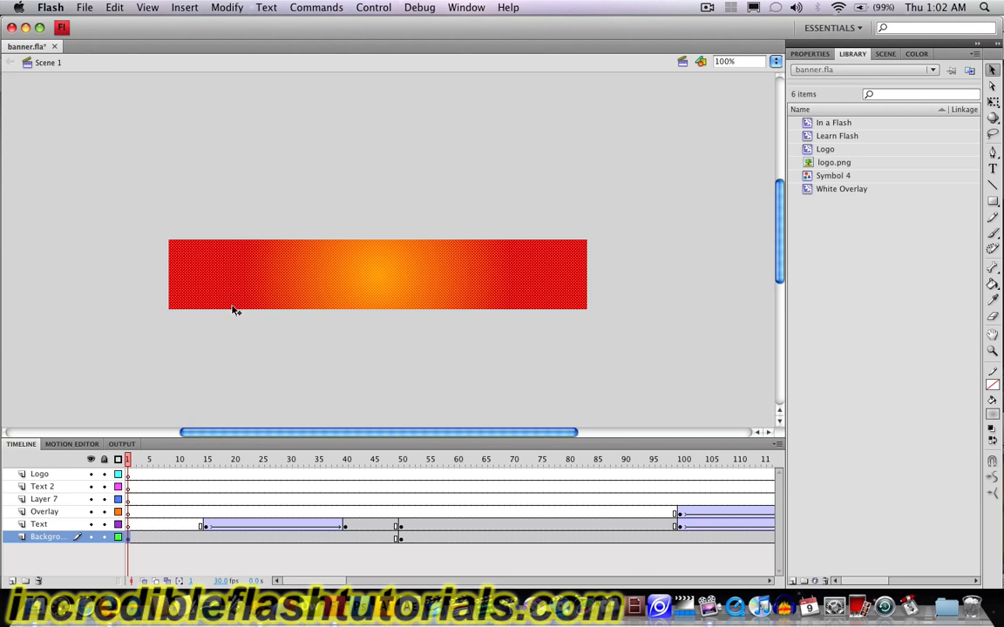
pyautogui.click(114, 7)
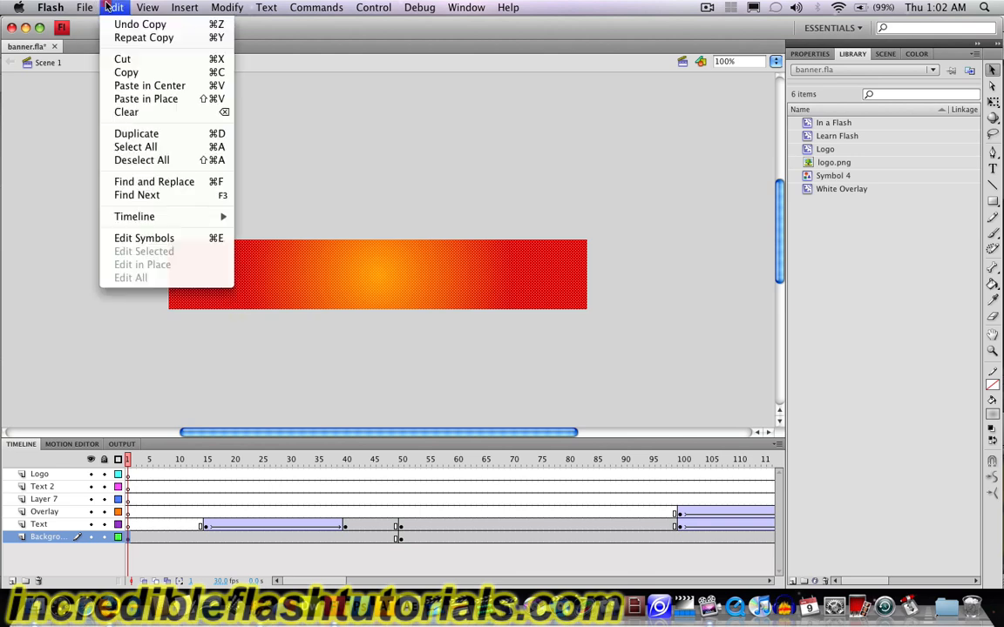
pyautogui.click(127, 72)
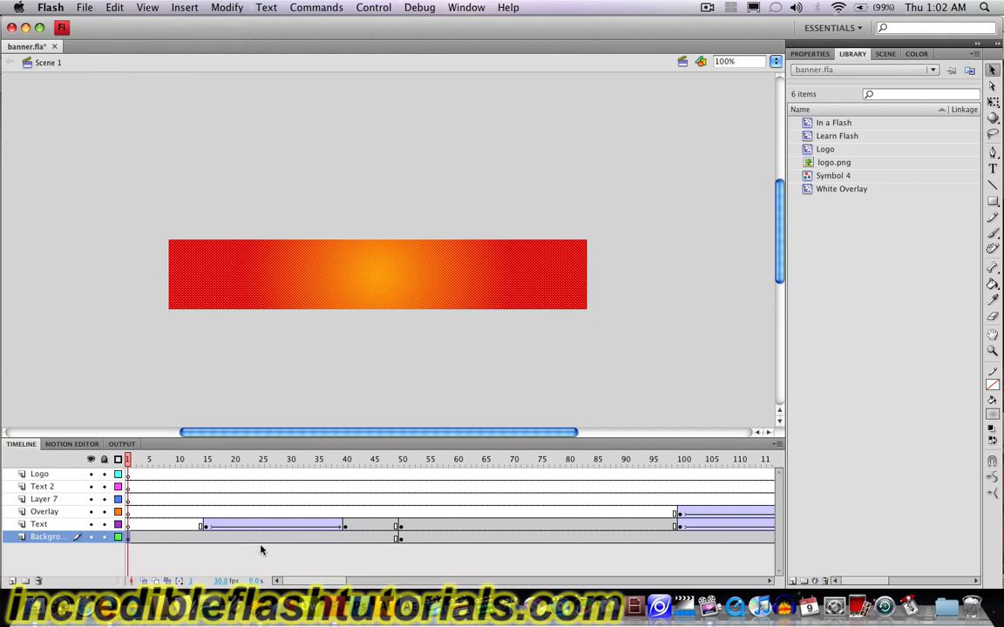
# - Paste the copied gradient rectangle in place at frame 210 of Layer 7
pyautogui.moveTo(312, 580); pyautogui.dragTo(397, 579)
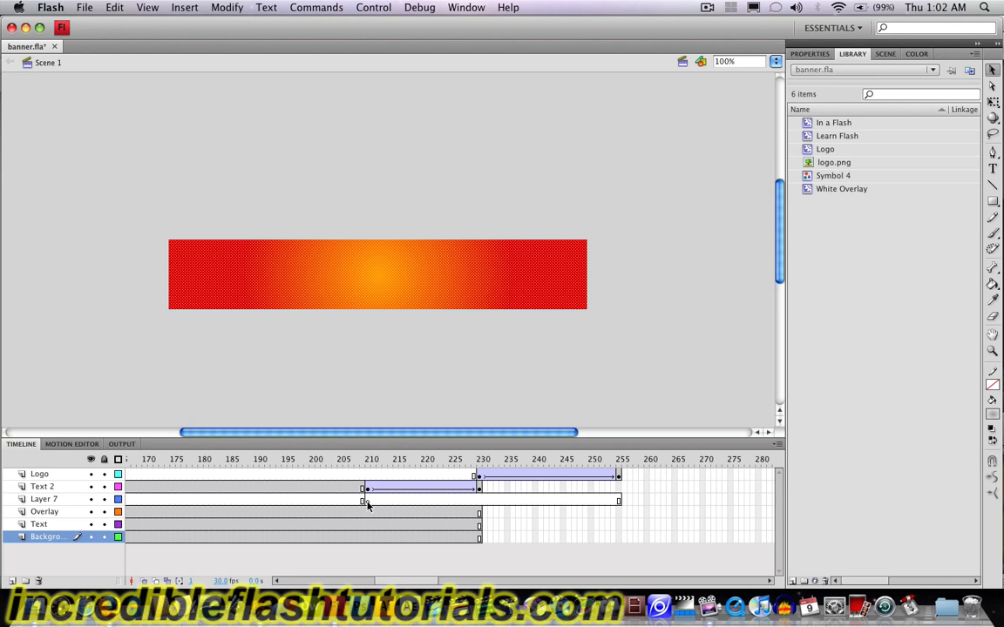
pyautogui.click(366, 502)
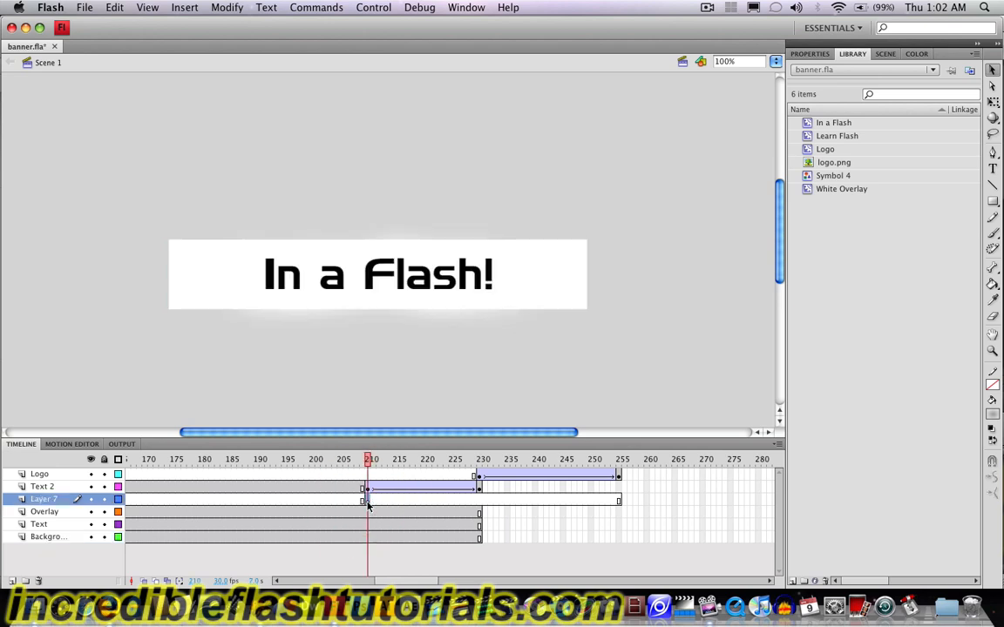
pyautogui.click(114, 7)
pyautogui.click(137, 100)
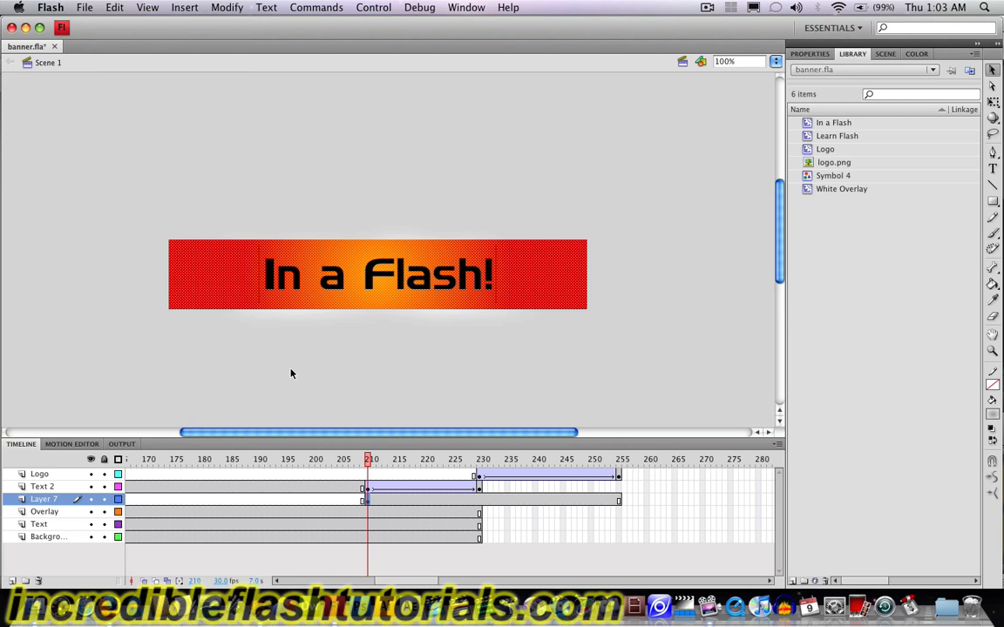
# - Remove the extra red stop from the pasted rectangle's radial gradient and change its outer colour to blue #006699
pyautogui.click(226, 262)
pyautogui.click(917, 54)
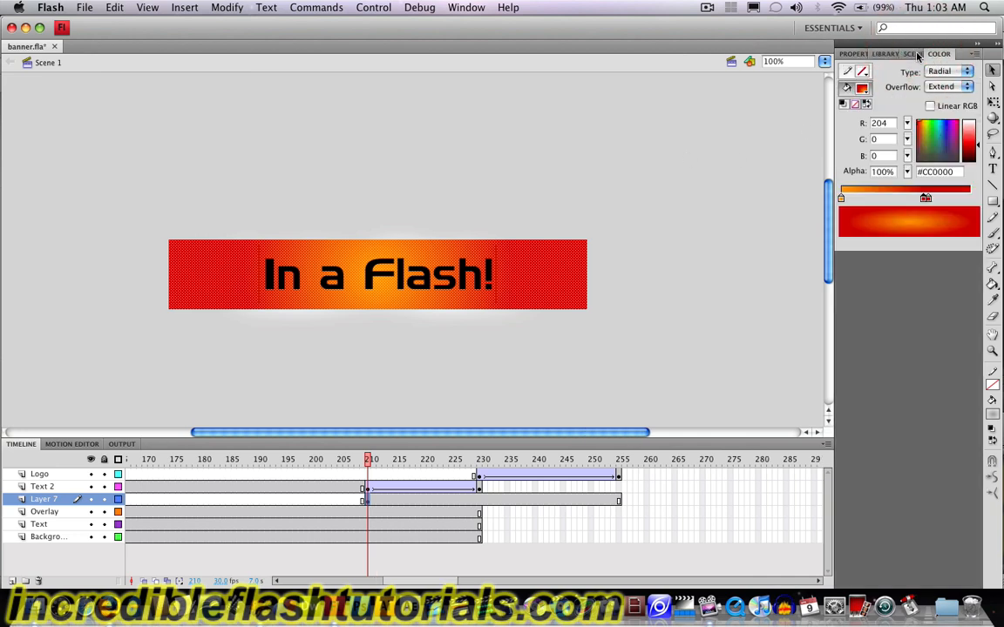
pyautogui.click(930, 200)
pyautogui.click(959, 220)
pyautogui.click(923, 200)
pyautogui.click(923, 200)
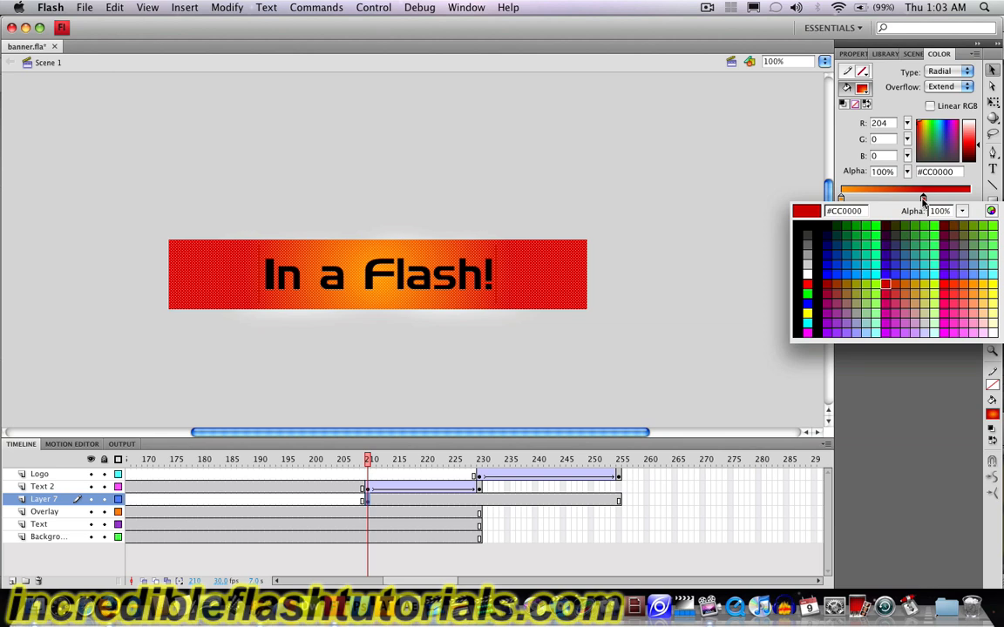
pyautogui.click(846, 252)
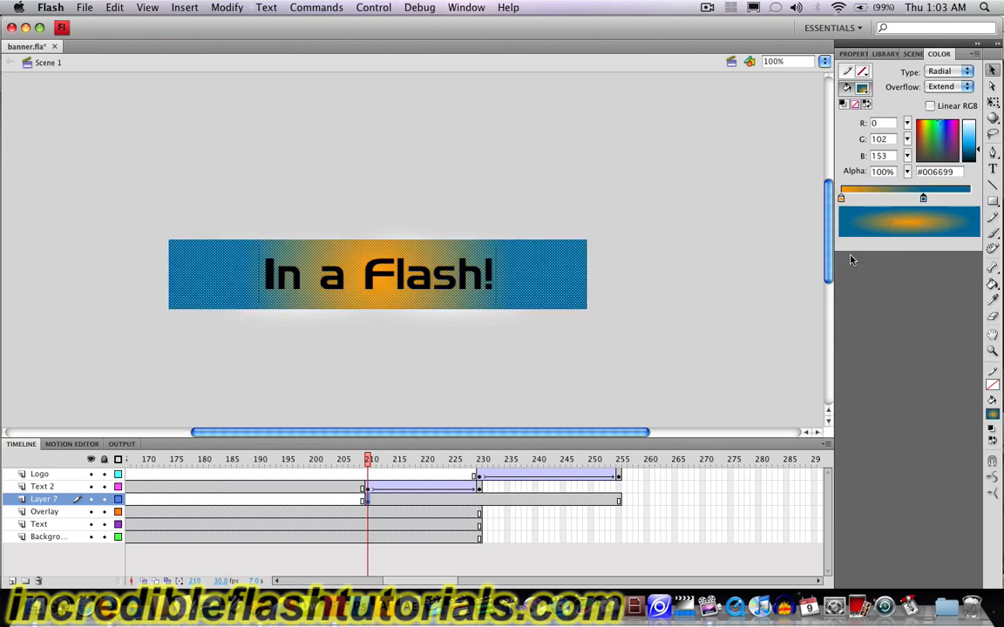
# - Change the gradient's centre colour to light grey #CCCCCC and lighten its outer blue to #0177A9
pyautogui.click(841, 199)
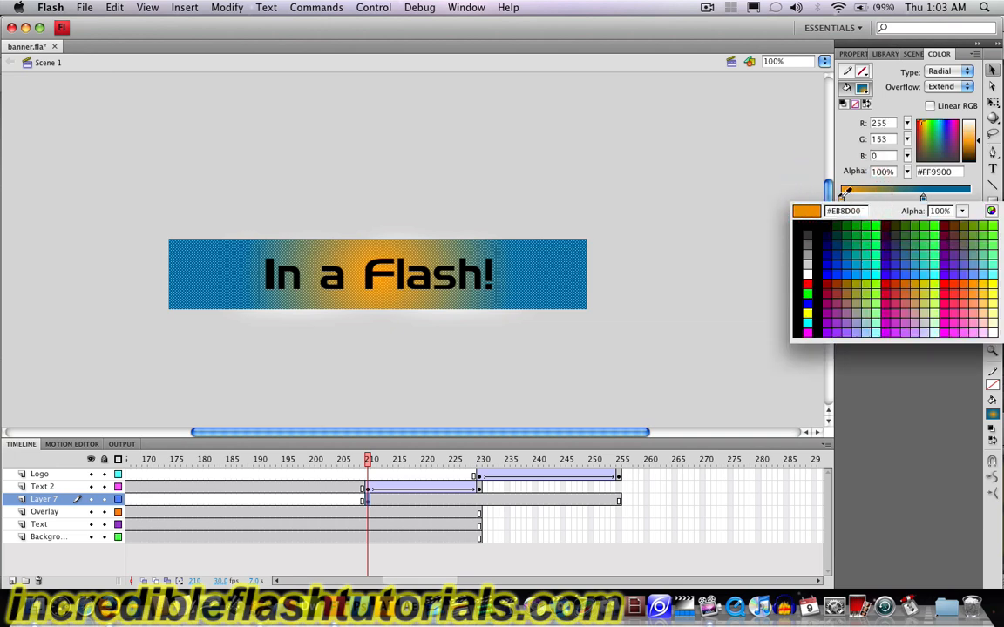
pyautogui.click(807, 251)
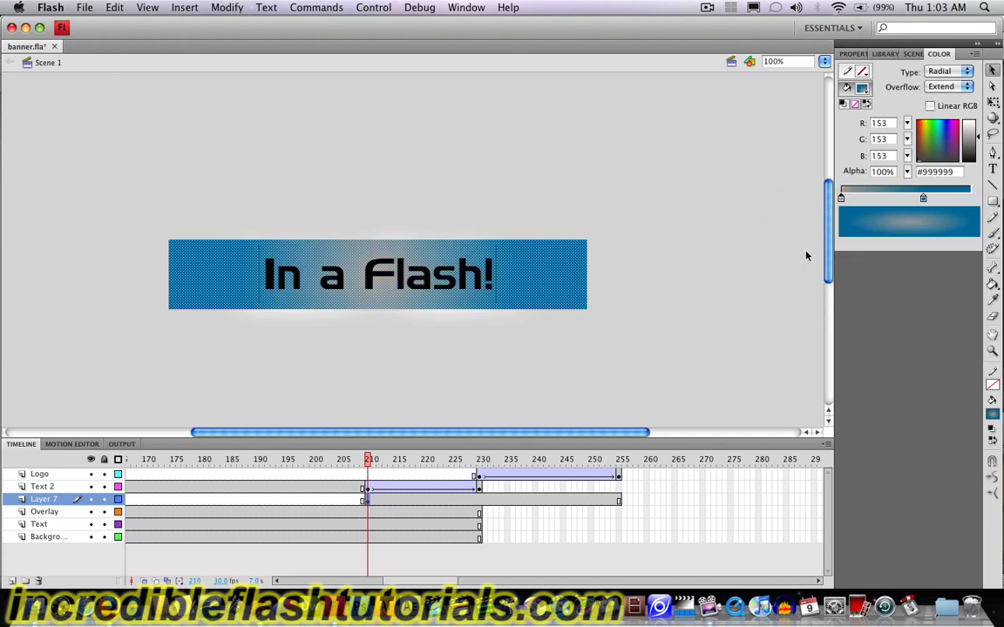
pyautogui.click(841, 200)
pyautogui.click(977, 137)
pyautogui.moveTo(977, 136); pyautogui.dragTo(977, 128)
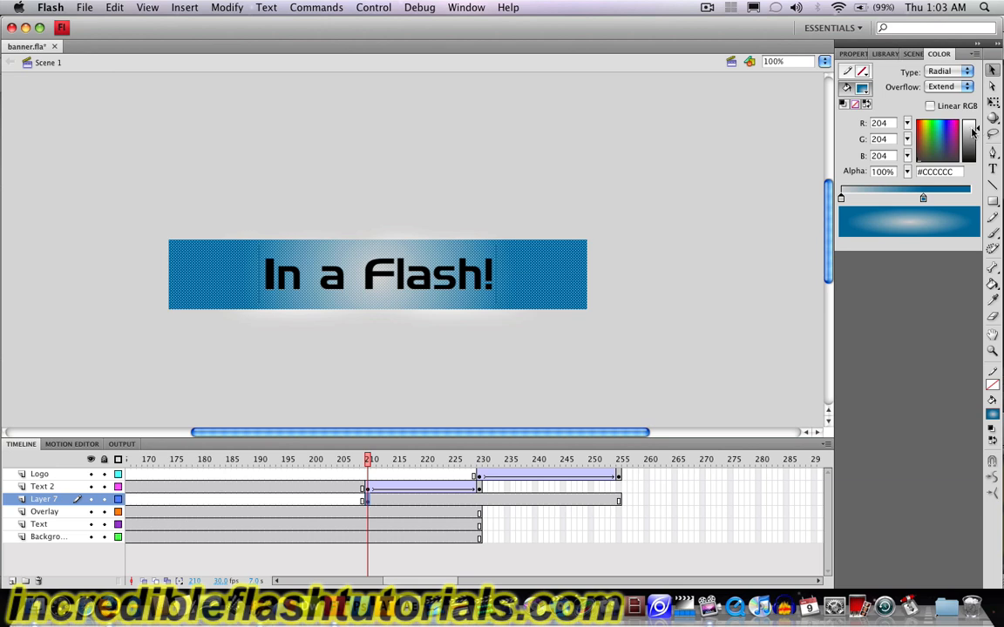
pyautogui.click(924, 199)
pyautogui.moveTo(978, 148); pyautogui.dragTo(976, 150)
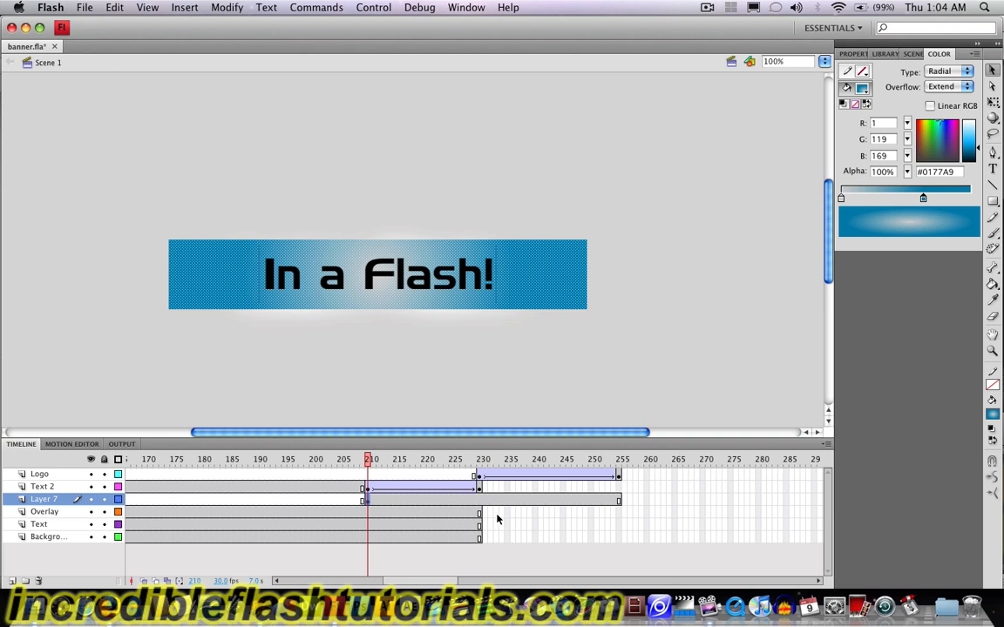
# - Convert the blue gradient rectangle to a movie clip symbol named New Background
pyautogui.click(234, 274)
pyautogui.press('F8')
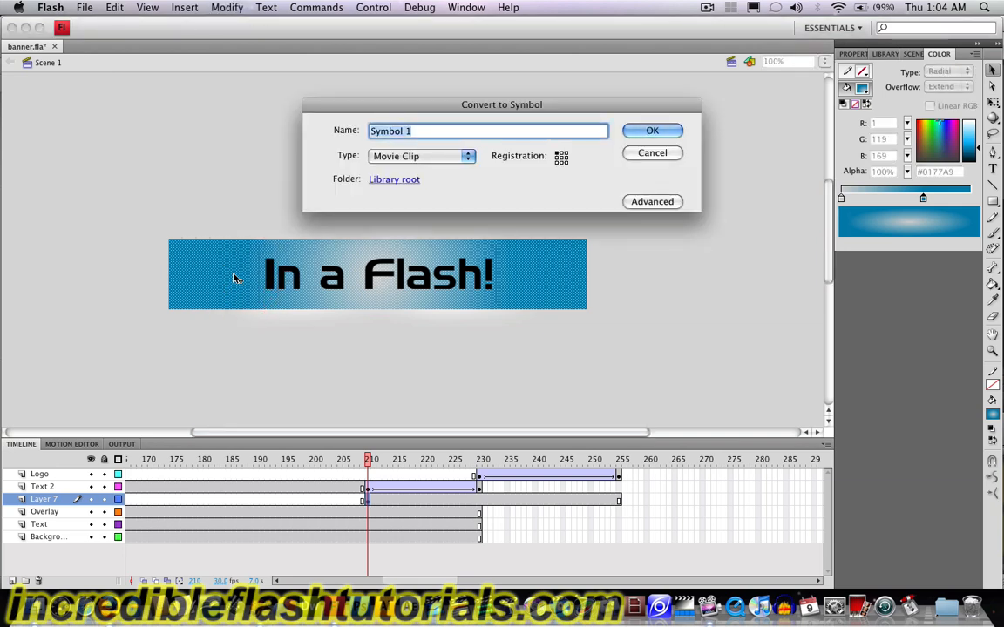
pyautogui.write('N')
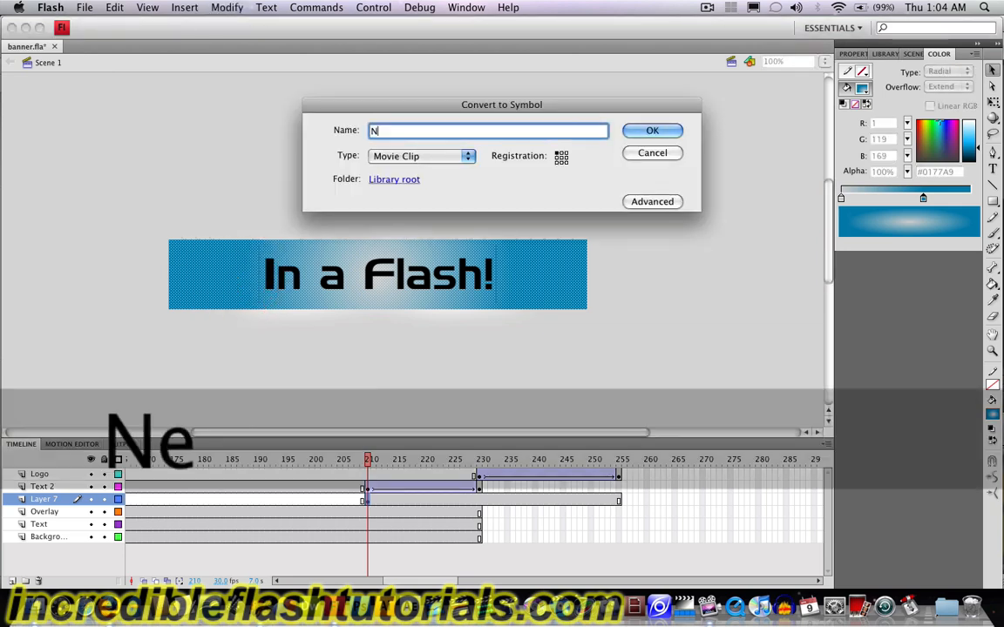
pyautogui.write('ew Backgro')
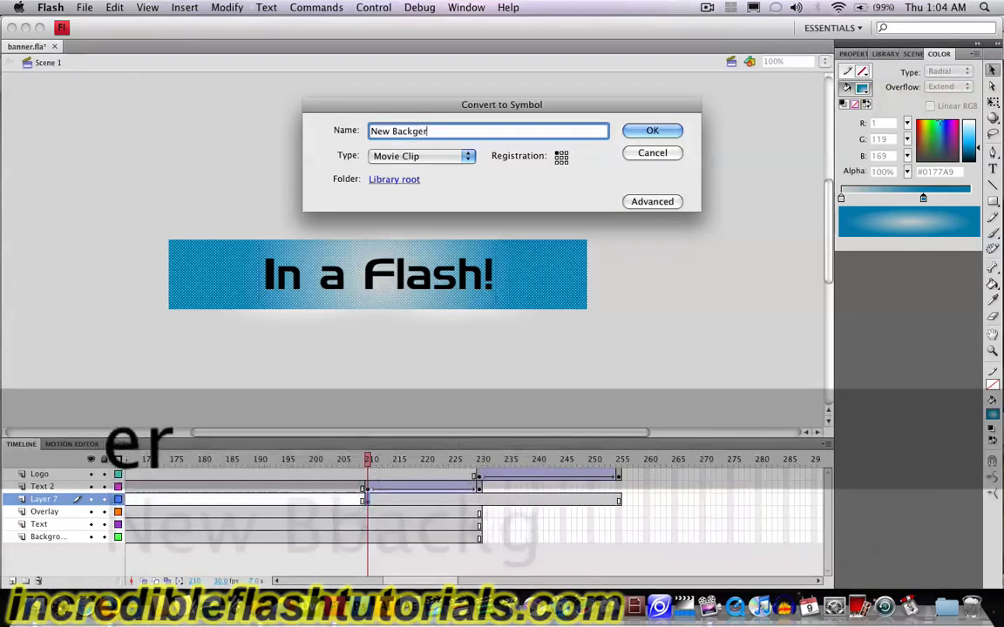
pyautogui.write('und')
pyautogui.press('Return')
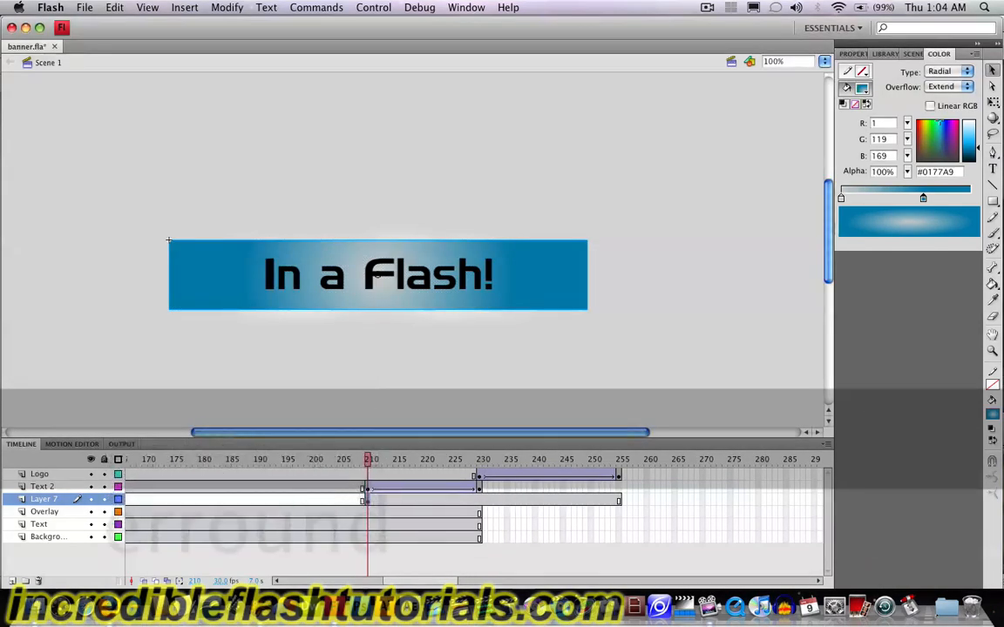
# - Insert a keyframe at frame 230 of Layer 7 and set the background's alpha to 0% at frame 210
pyautogui.rightClick(480, 503)
pyautogui.click(551, 523)
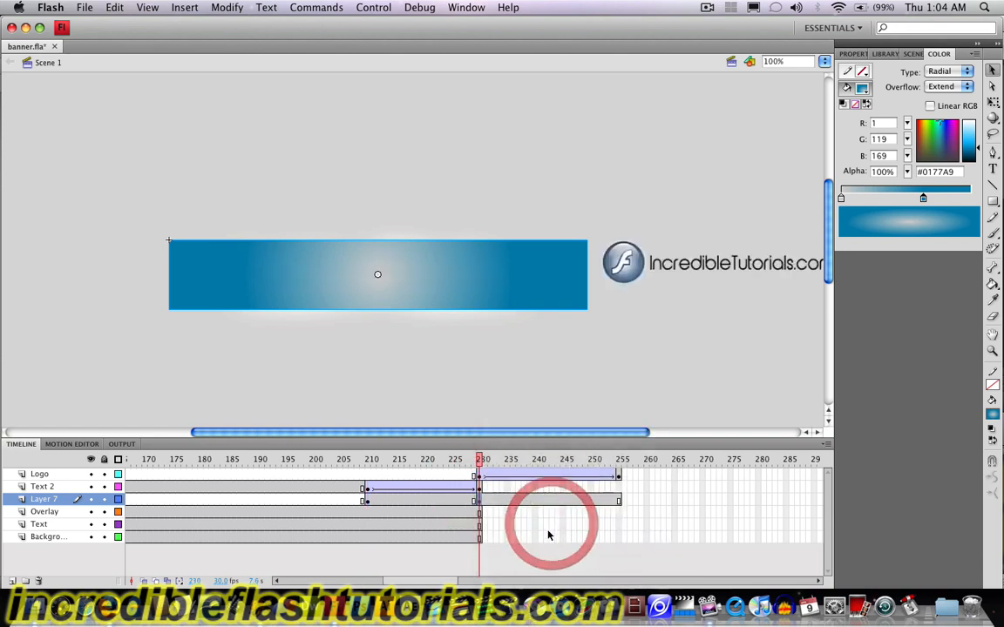
pyautogui.click(366, 500)
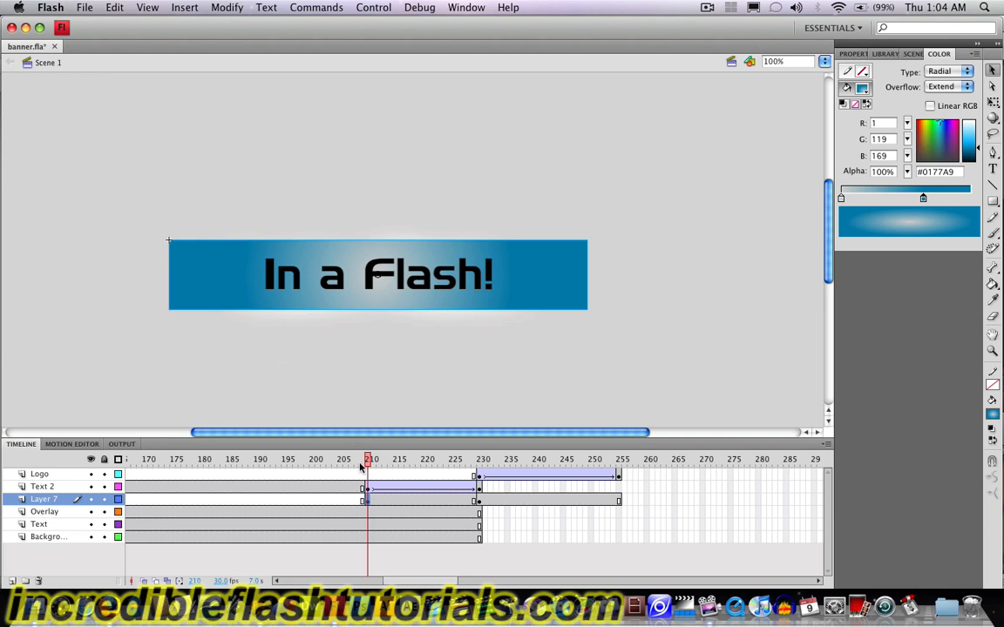
pyautogui.click(253, 274)
pyautogui.click(853, 53)
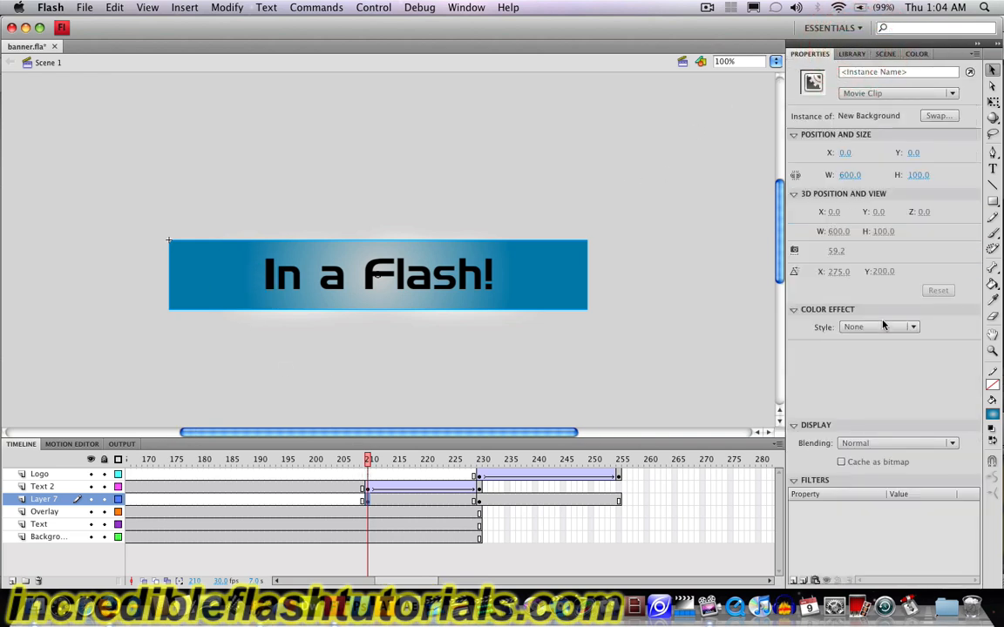
pyautogui.click(862, 330)
pyautogui.click(881, 391)
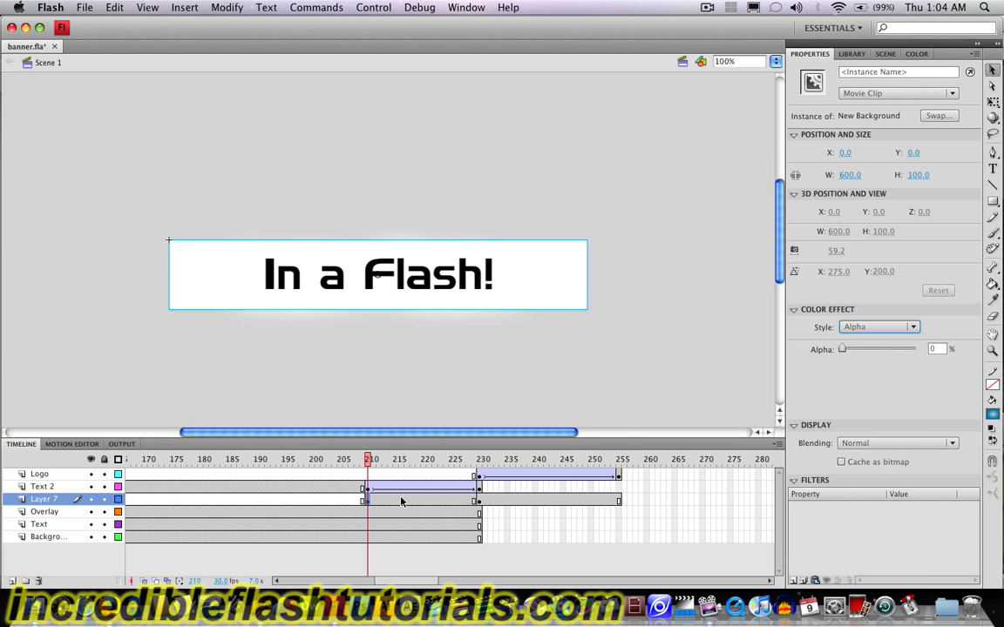
# - Create a classic tween between frames 210 and 230 of Layer 7 and preview the background's fade-in
pyautogui.rightClick(366, 503)
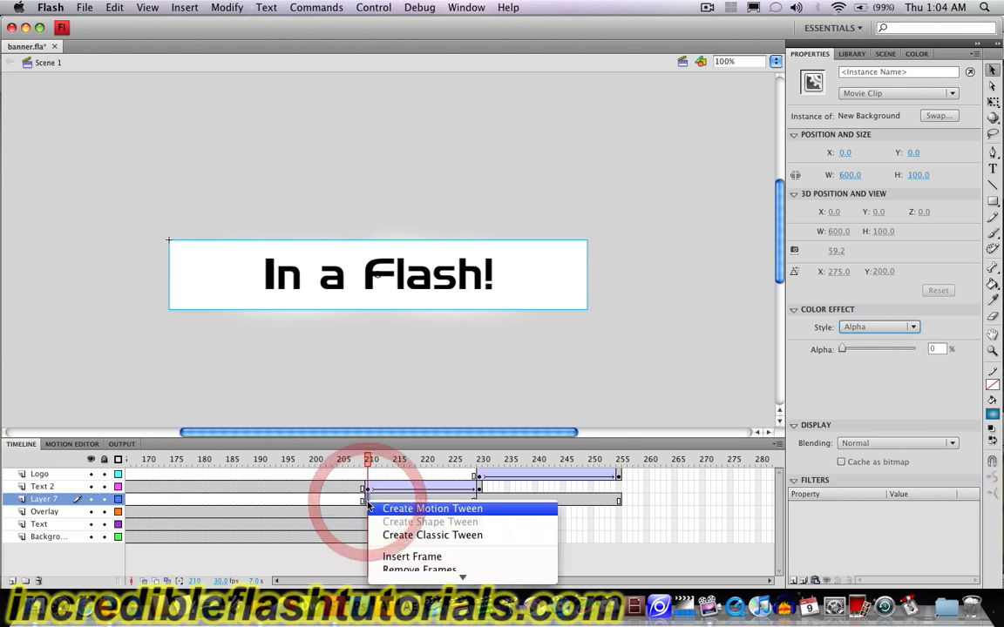
pyautogui.click(404, 538)
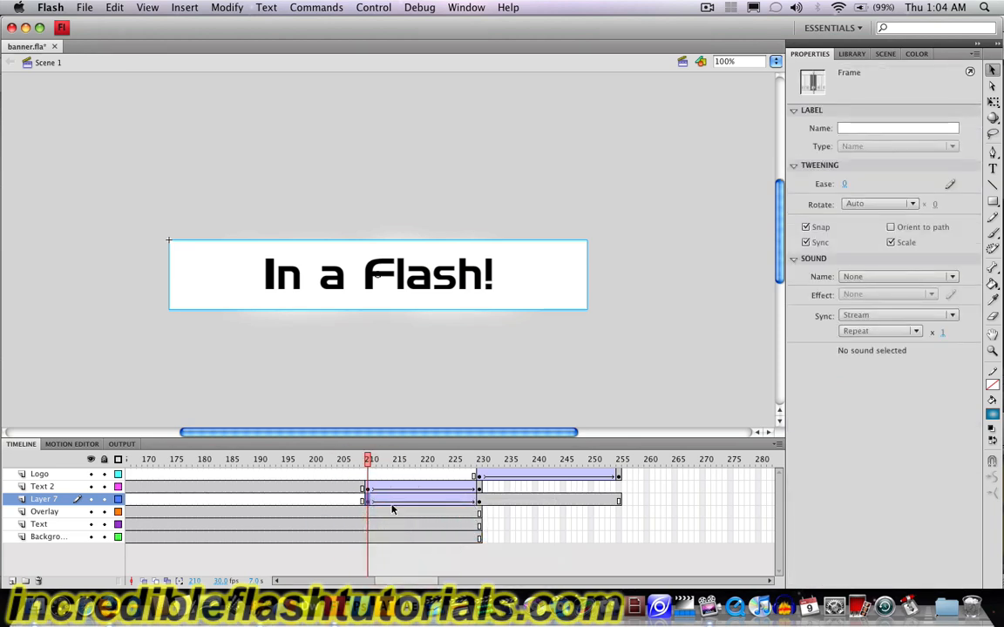
pyautogui.click(389, 502)
pyautogui.moveTo(390, 502); pyautogui.dragTo(453, 502)
pyautogui.click(462, 501)
pyautogui.click(465, 501)
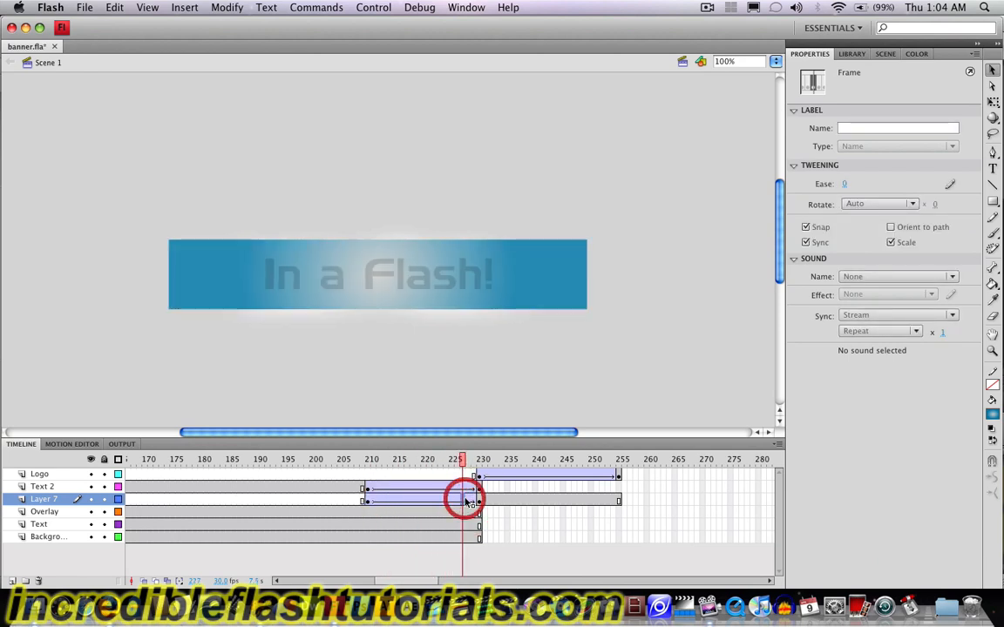
pyautogui.click(469, 500)
pyautogui.click(480, 502)
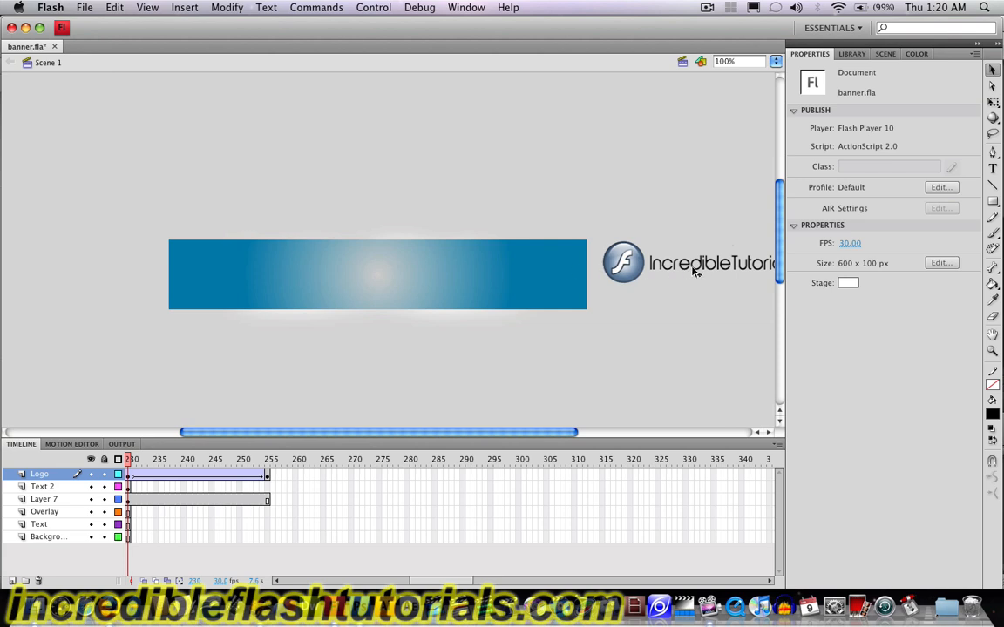
# - Check the logo's slide over the blue background between frames 230 and 255
pyautogui.click(247, 478)
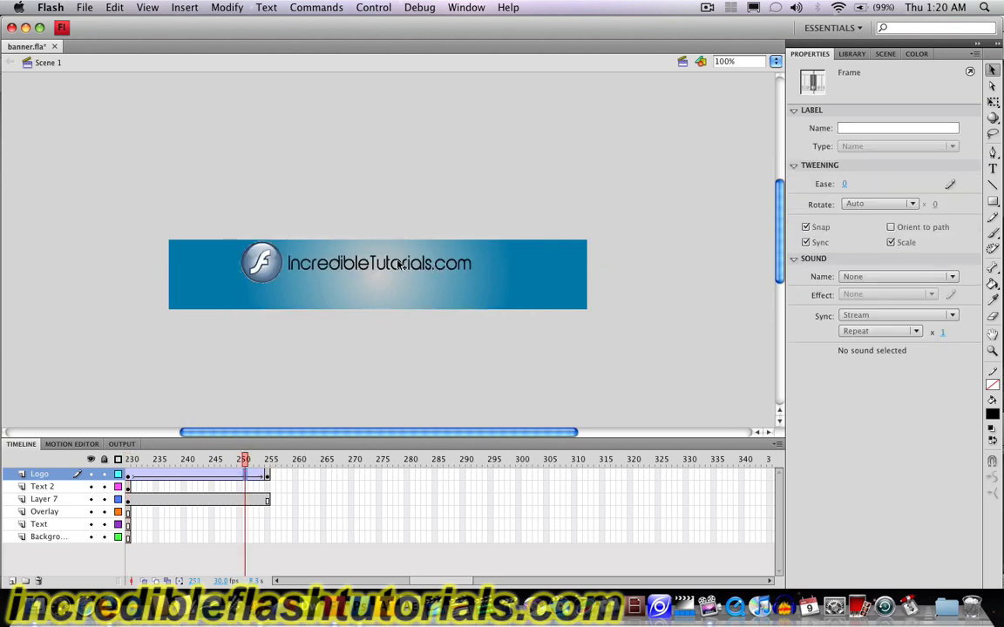
pyautogui.click(269, 480)
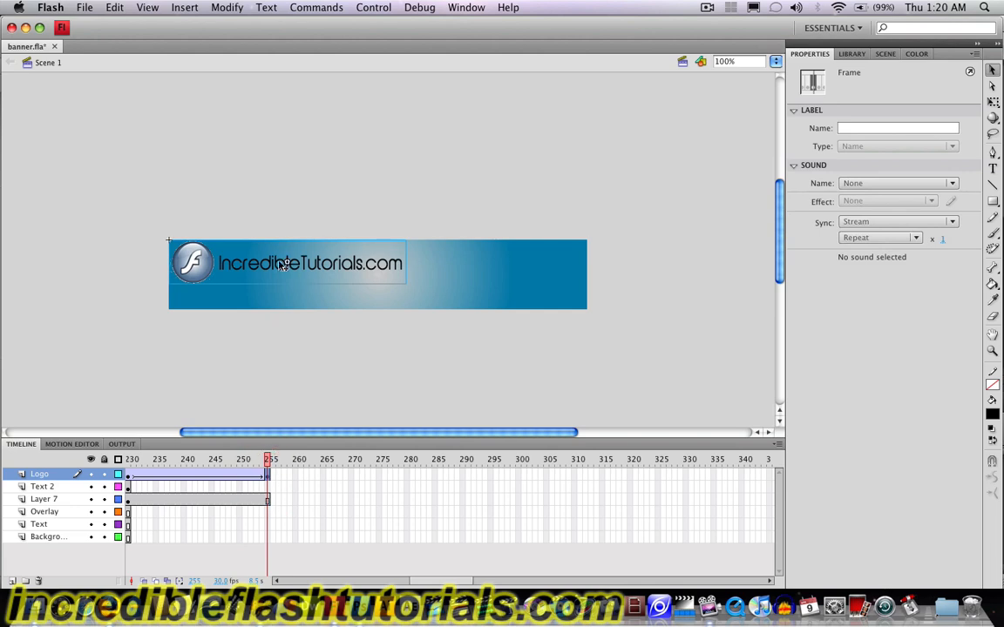
pyautogui.click(129, 476)
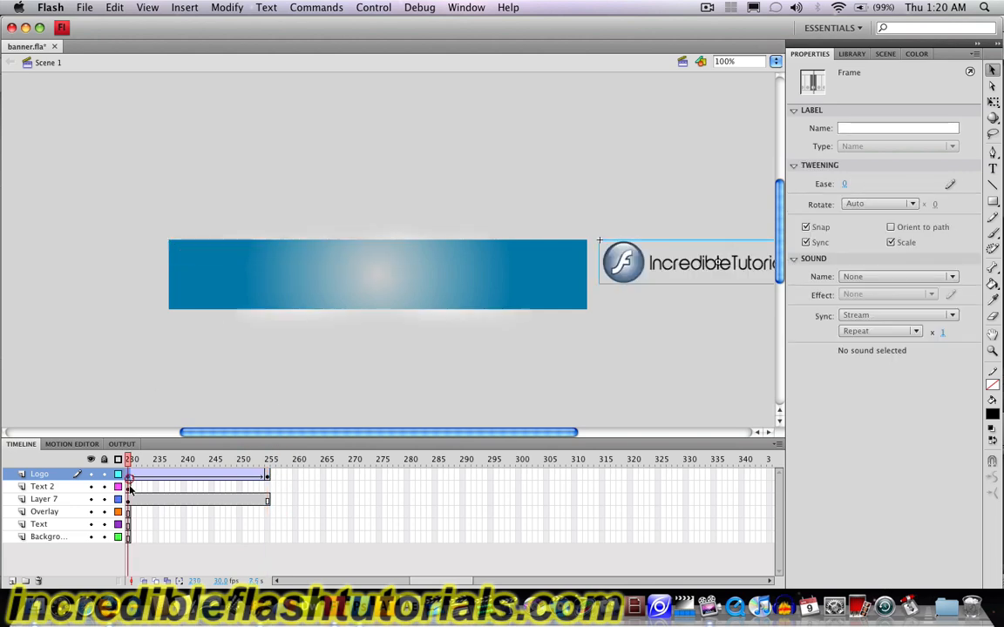
pyautogui.click(438, 355)
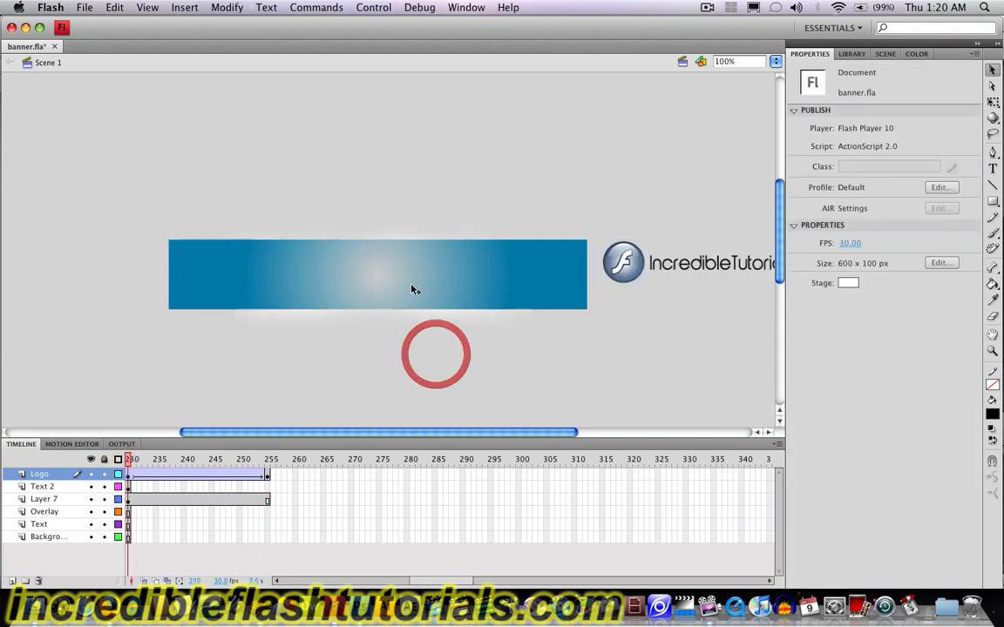
# - Open the New Background symbol on the stage for editing
pyautogui.doubleClick(385, 256)
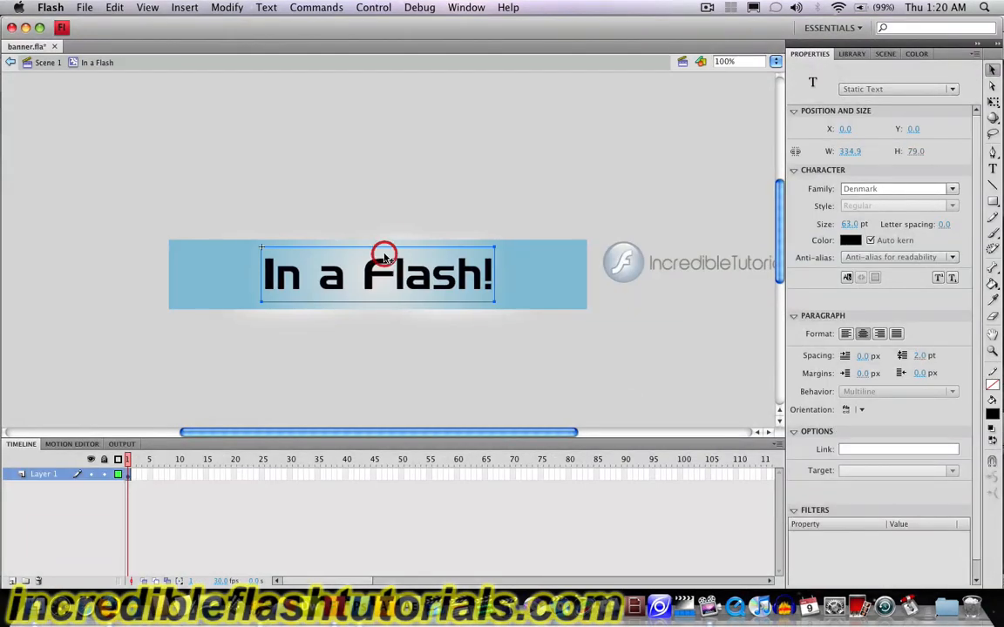
pyautogui.click(46, 62)
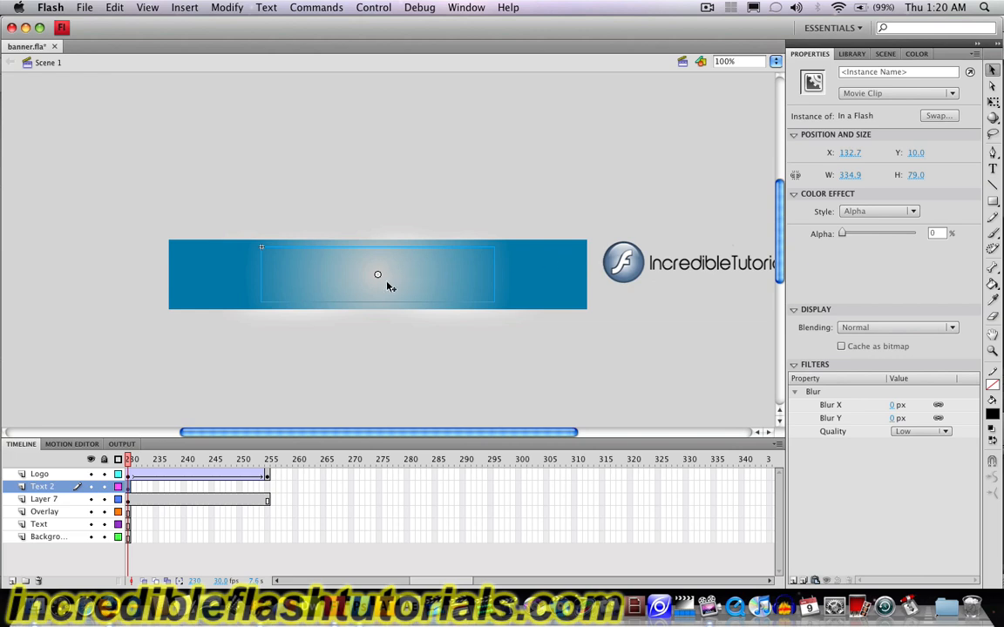
pyautogui.doubleClick(575, 253)
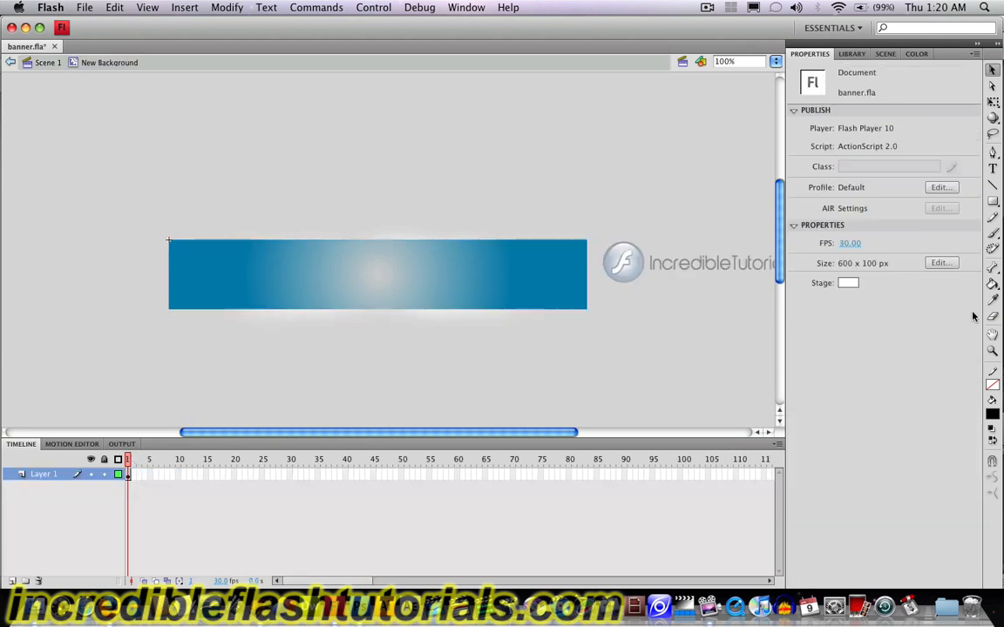
# - Set the fill to a linear gradient that starts in white (#FFFFFF) and runs to blue
pyautogui.click(918, 53)
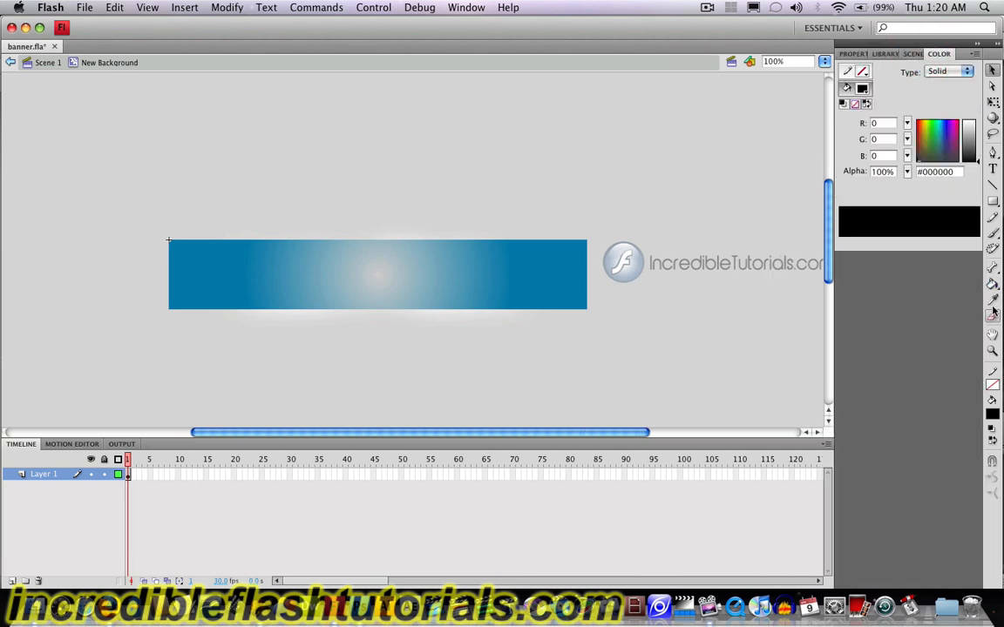
pyautogui.click(967, 69)
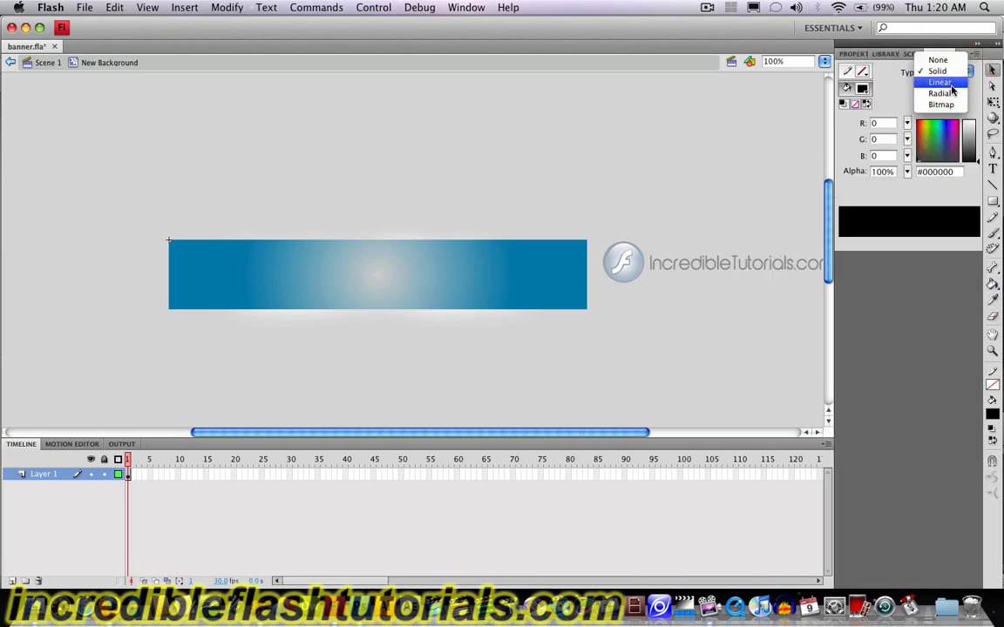
pyautogui.click(952, 85)
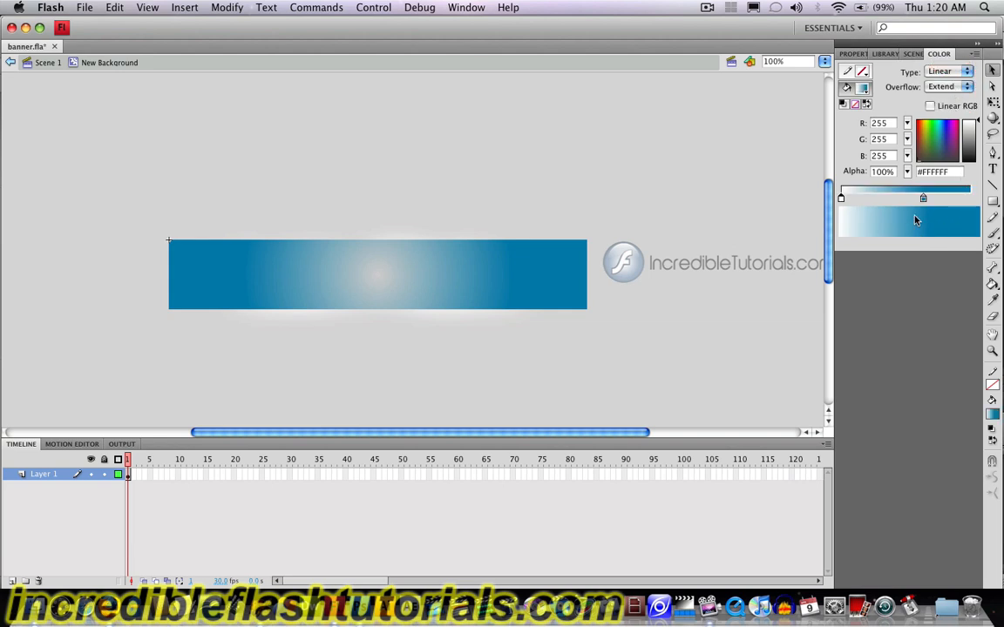
pyautogui.doubleClick(842, 199)
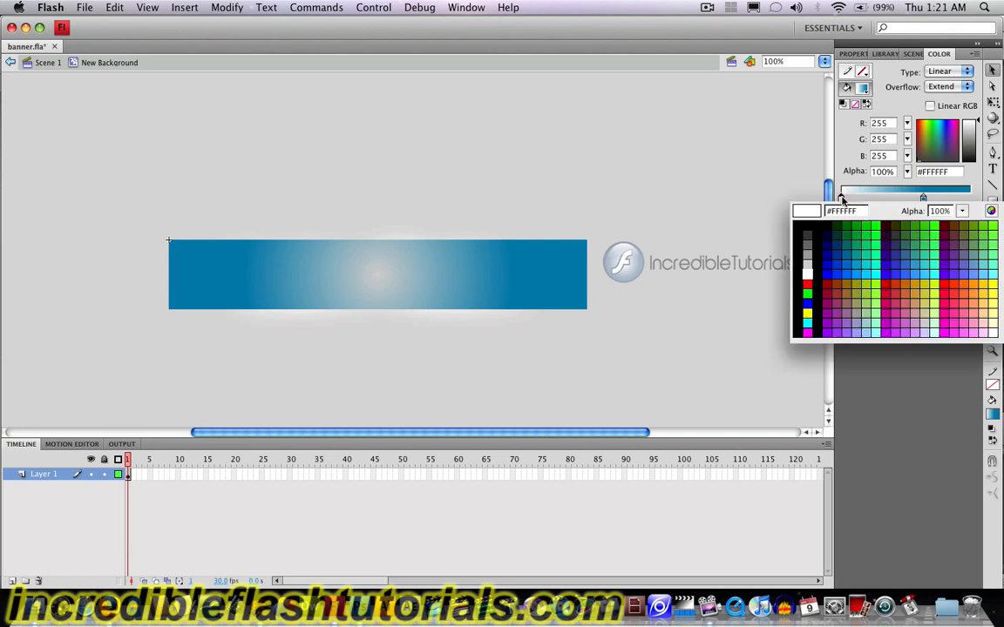
pyautogui.click(808, 275)
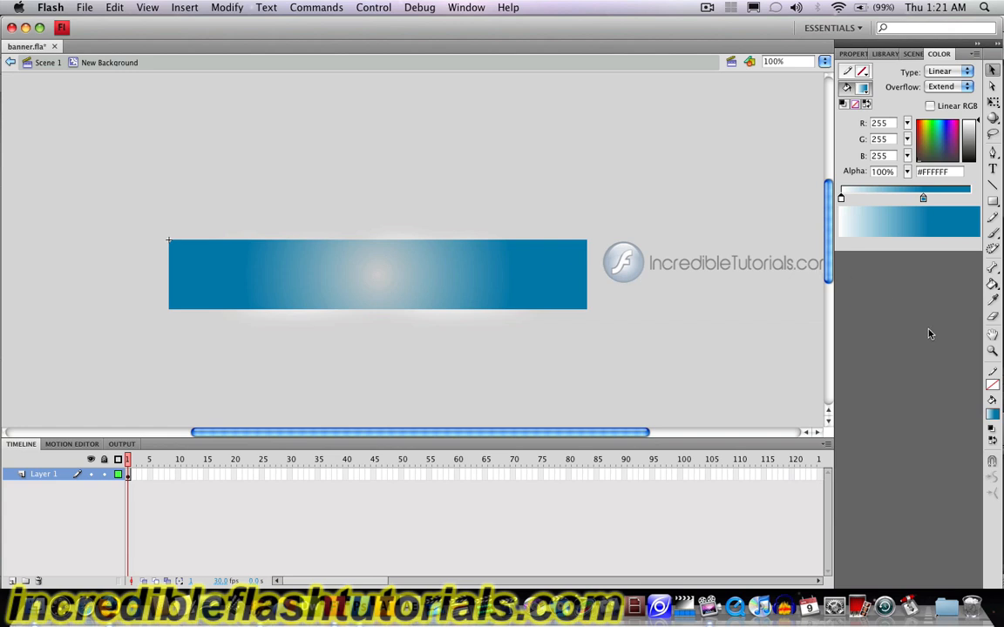
# - Fill the background rectangle with the vertical gradient, white above and blue along the lower part, and return to Scene 1
pyautogui.click(992, 286)
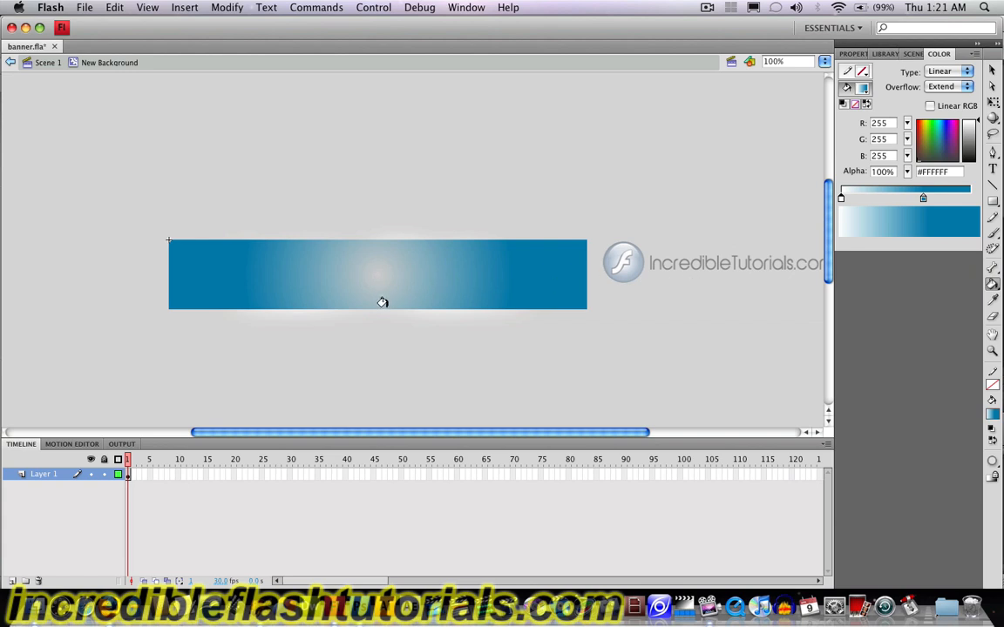
pyautogui.moveTo(382, 302); pyautogui.dragTo(383, 272)
pyautogui.moveTo(383, 271); pyautogui.dragTo(381, 269)
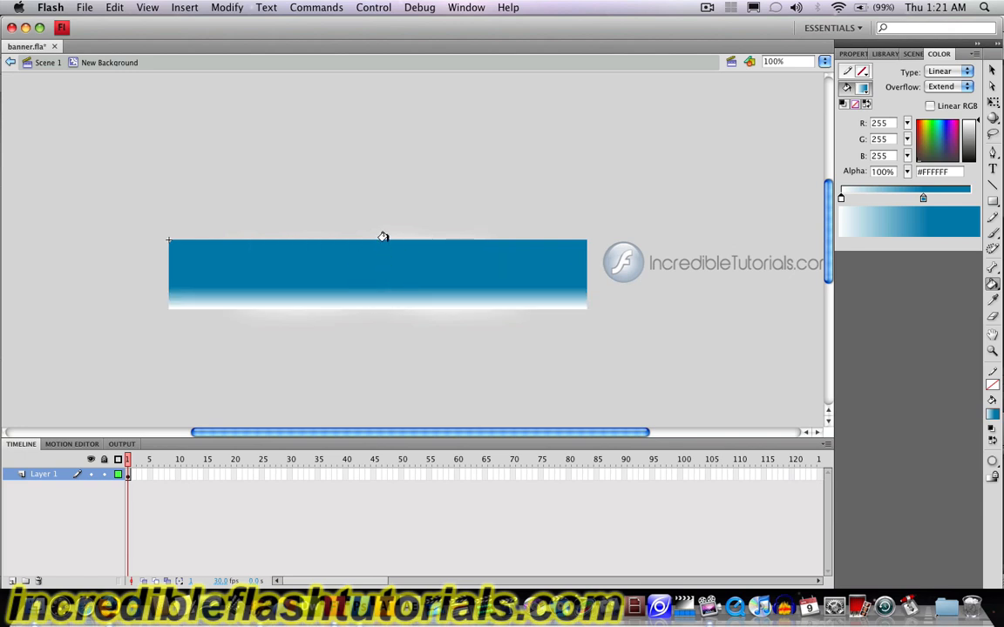
pyautogui.click(387, 241)
pyautogui.moveTo(384, 237); pyautogui.dragTo(381, 299)
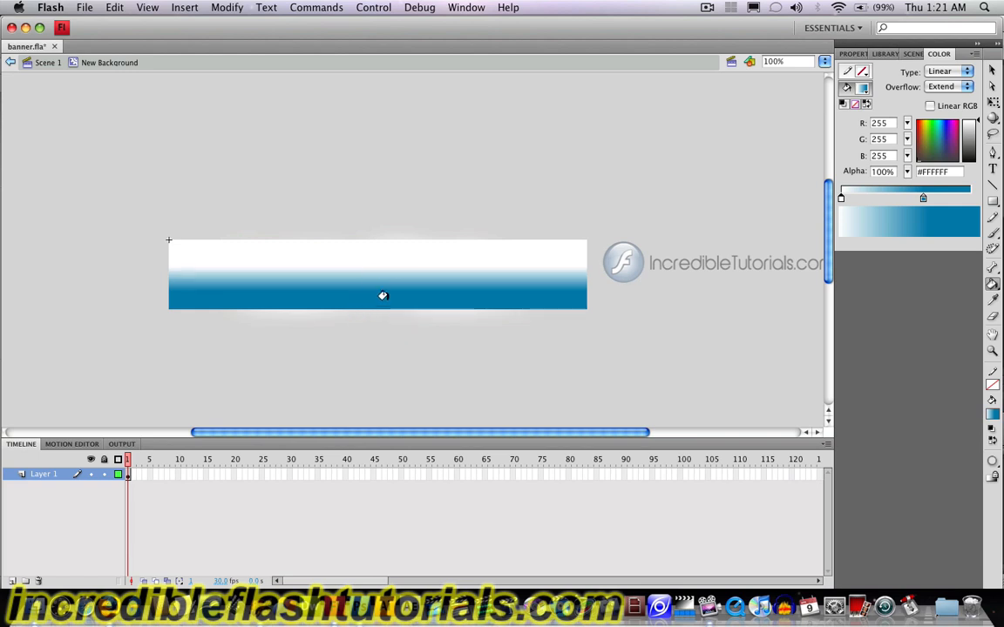
pyautogui.moveTo(350, 278); pyautogui.dragTo(348, 296)
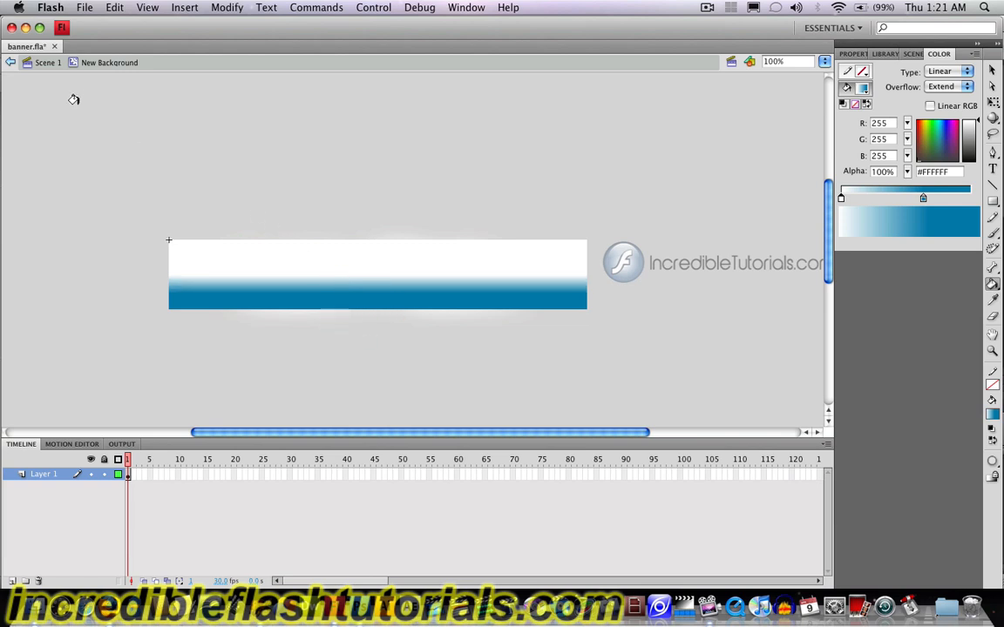
pyautogui.click(44, 65)
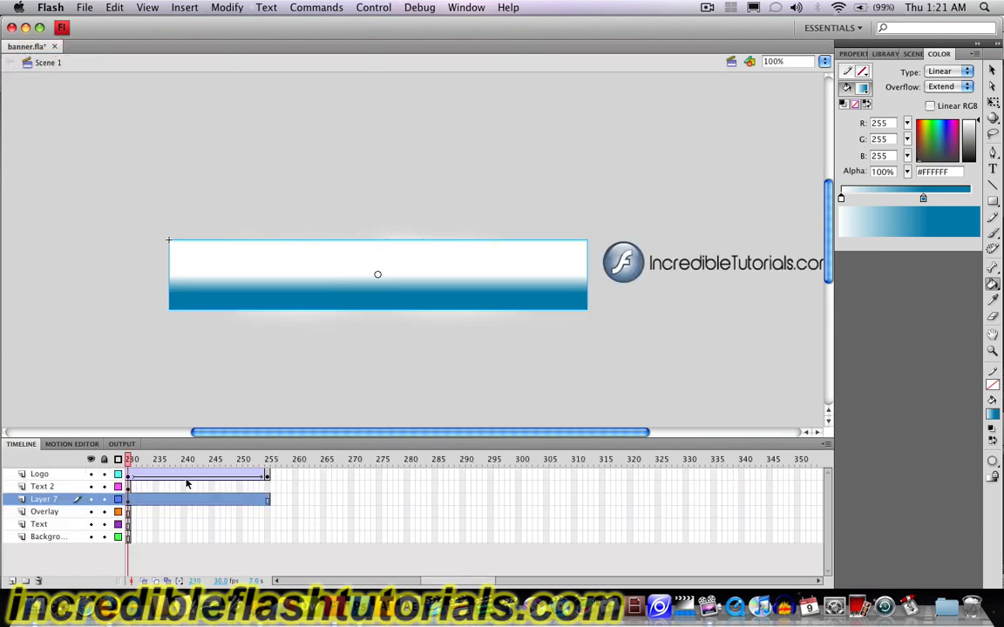
# - Check the logo's slide over the white-to-blue background up to frame 255
pyautogui.click(158, 476)
pyautogui.moveTo(167, 482); pyautogui.dragTo(266, 479)
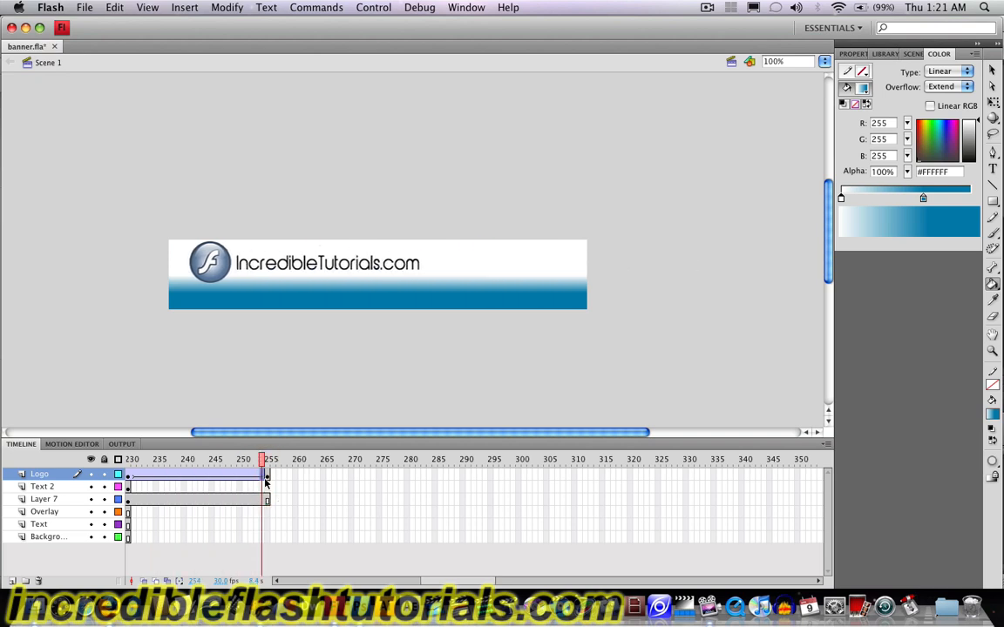
pyautogui.click(267, 479)
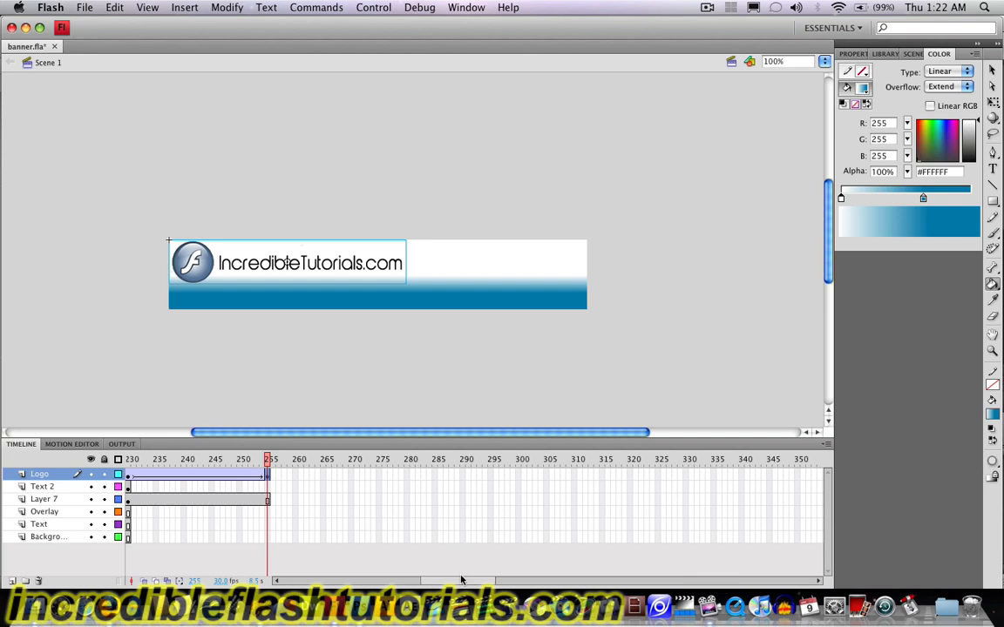
# - Add a layer named Flash above the Logo layer and insert a keyframe at frame 255
pyautogui.moveTo(462, 580); pyautogui.dragTo(449, 557)
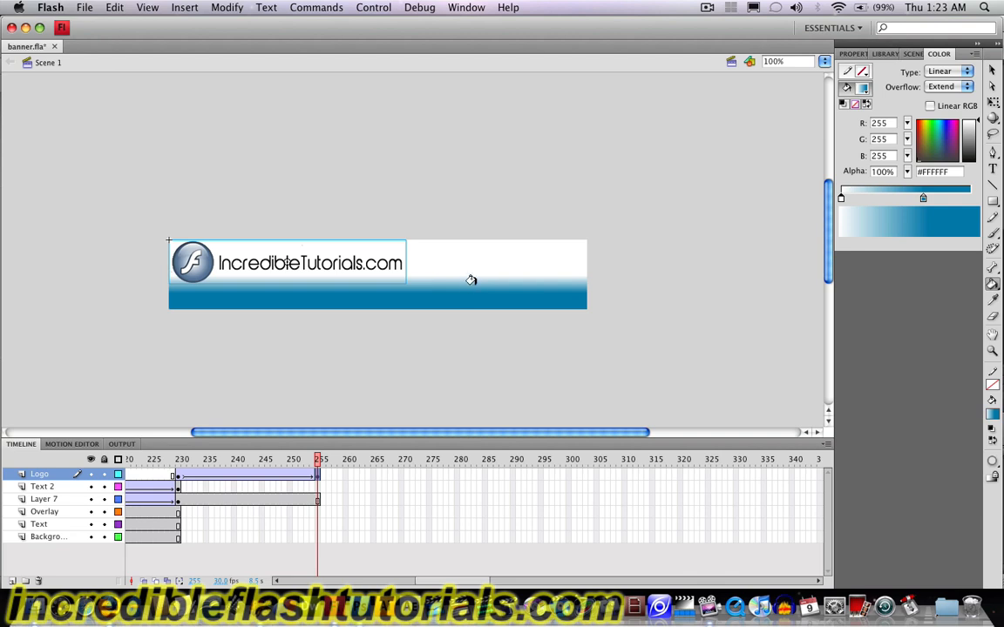
pyautogui.click(12, 581)
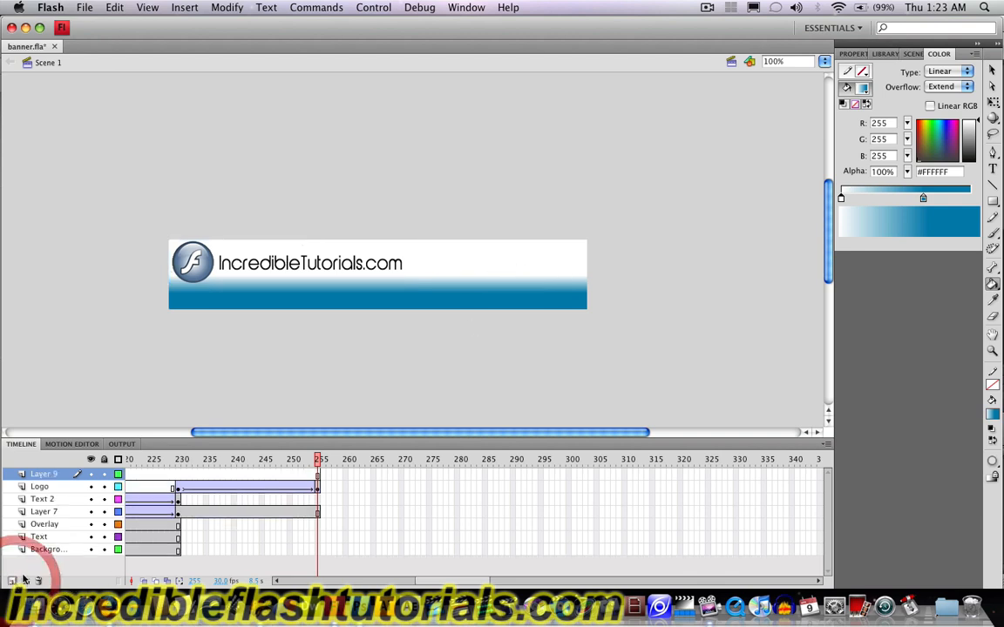
pyautogui.doubleClick(54, 475)
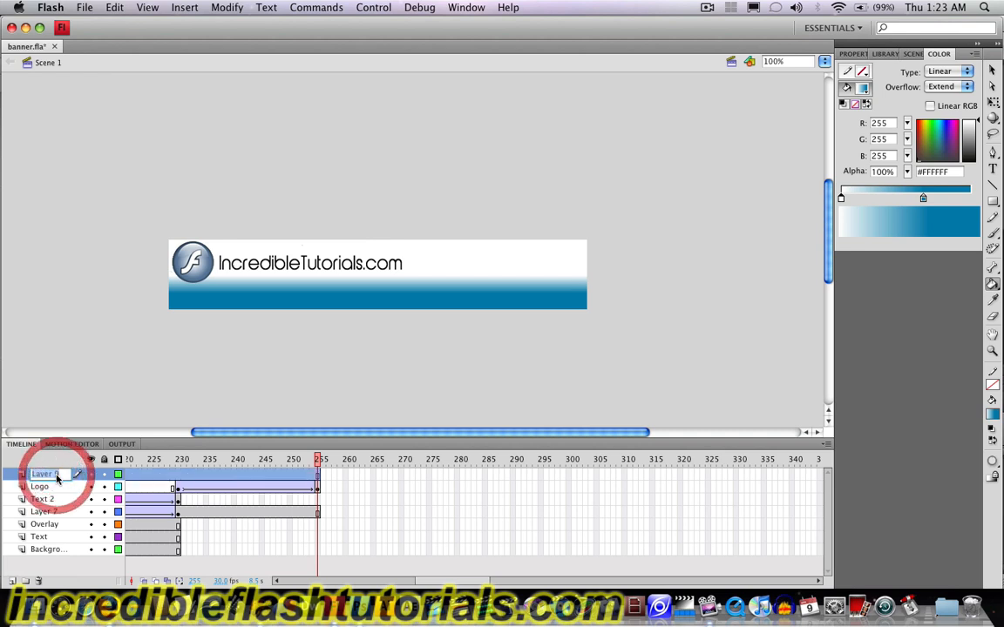
pyautogui.write('Flash')
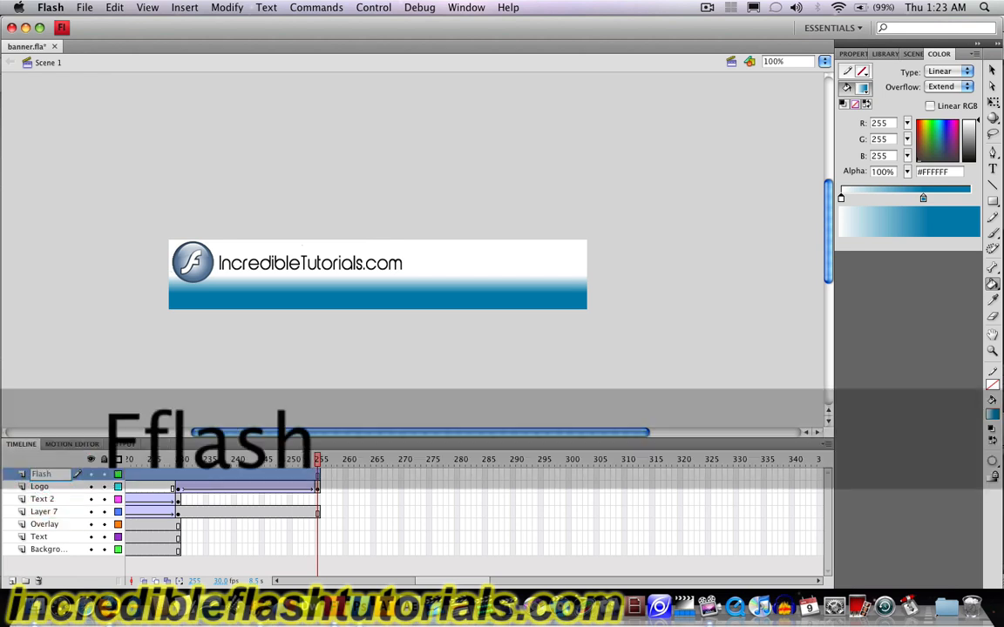
pyautogui.press('Return')
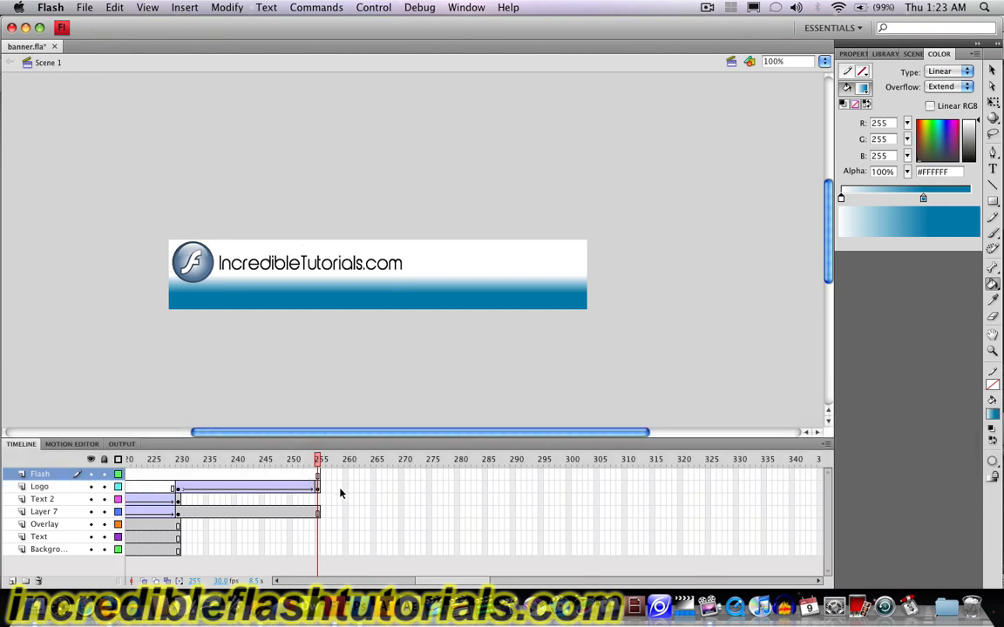
pyautogui.rightClick(317, 475)
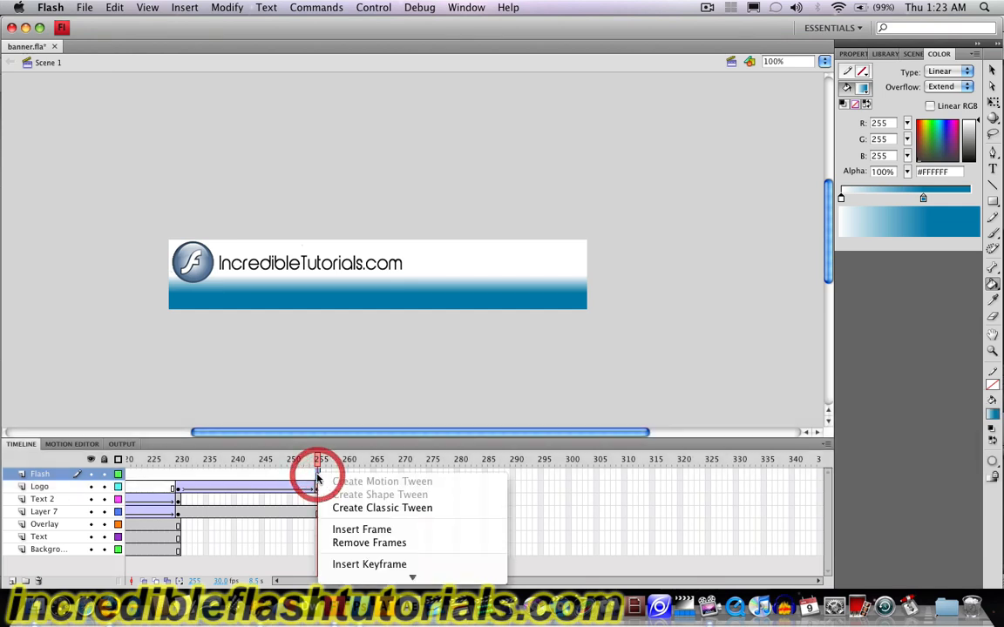
pyautogui.click(381, 500)
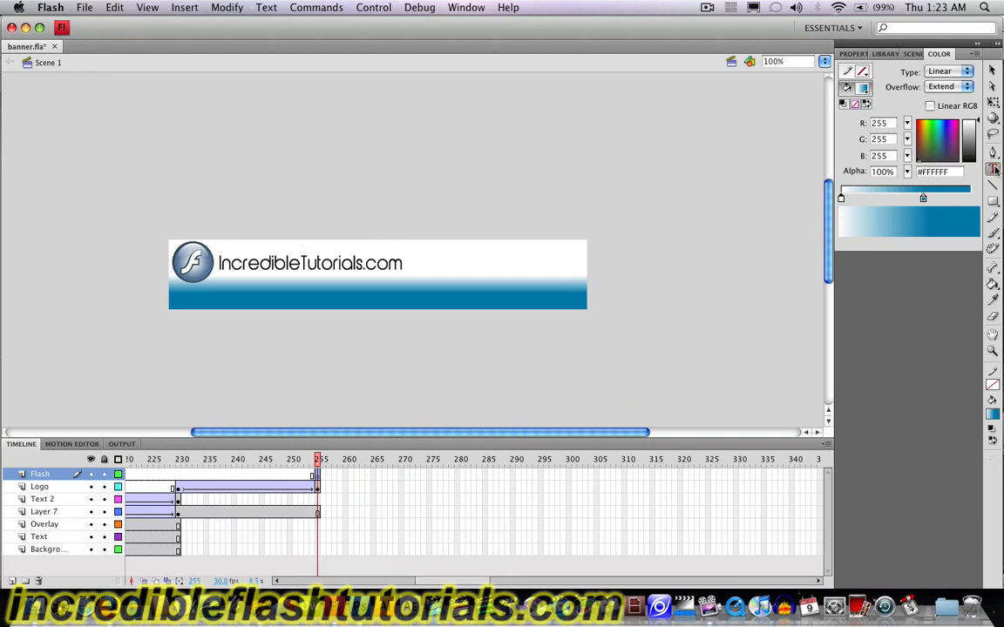
# - Add the text "Flash" below the banner on the Flash layer at frame 255
pyautogui.click(993, 168)
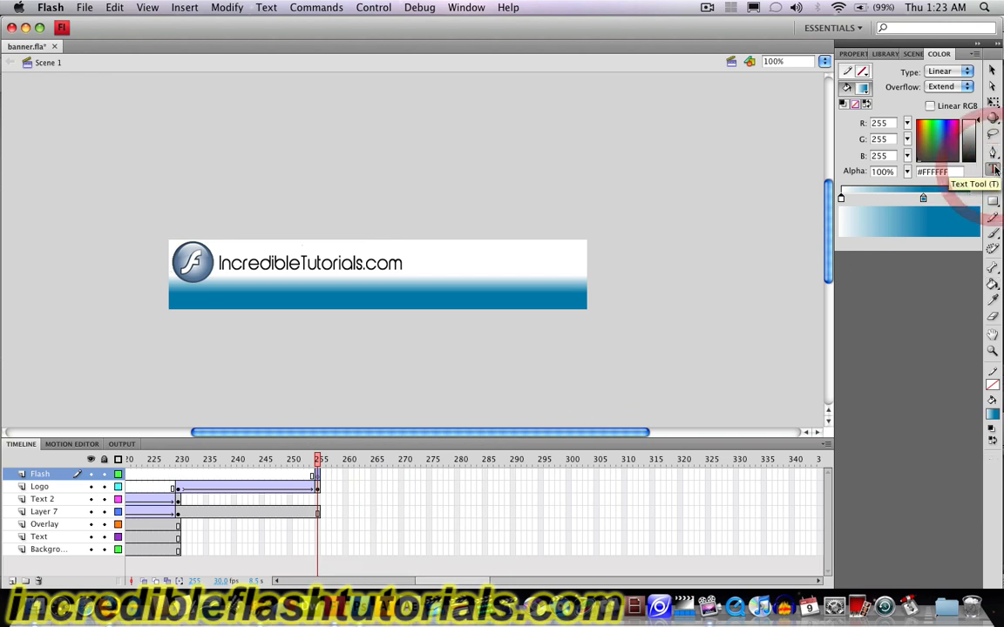
pyautogui.click(247, 359)
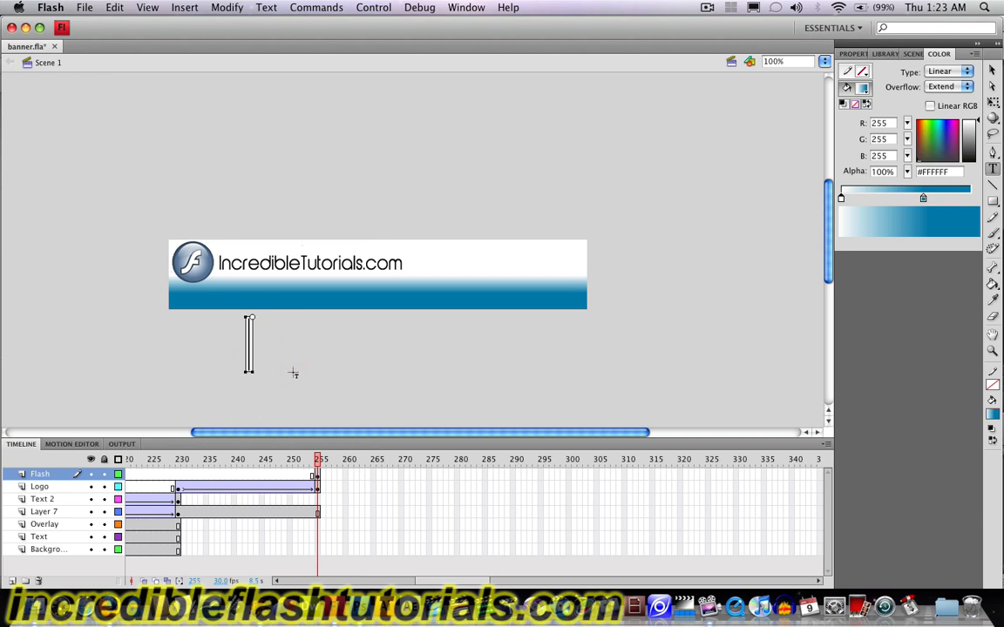
pyautogui.write('Flash')
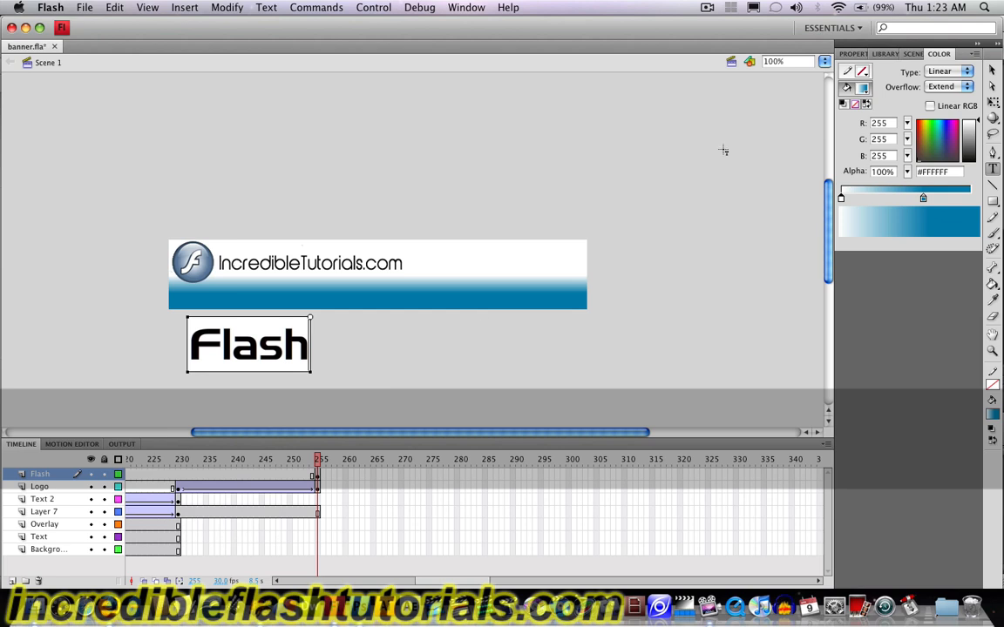
pyautogui.click(993, 71)
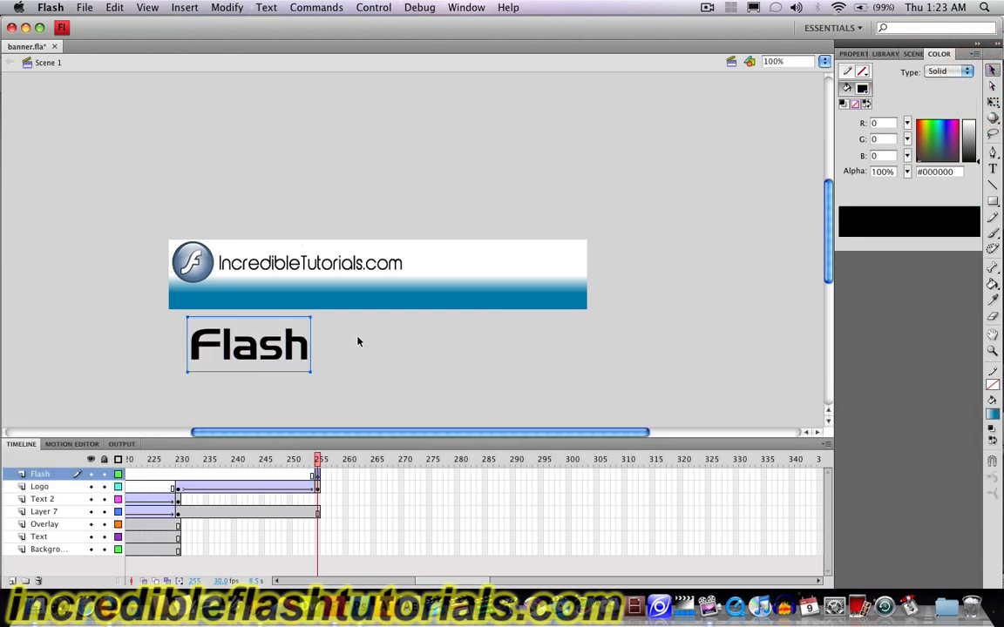
# - Set the font family of the "Flash" text to Berlin Sans FB Demi
pyautogui.click(304, 346)
pyautogui.click(303, 345)
pyautogui.click(856, 53)
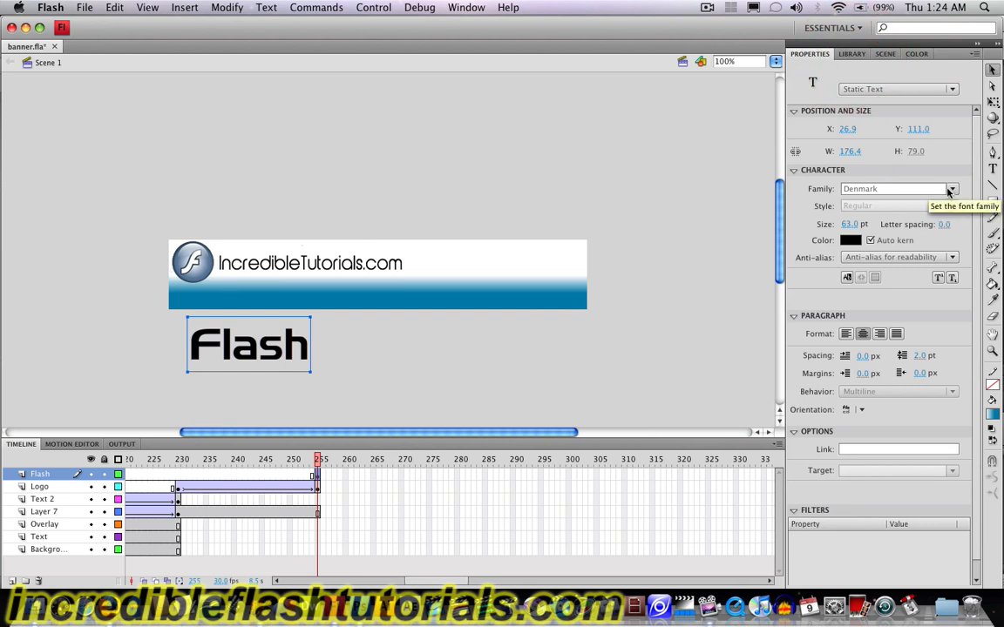
pyautogui.click(954, 190)
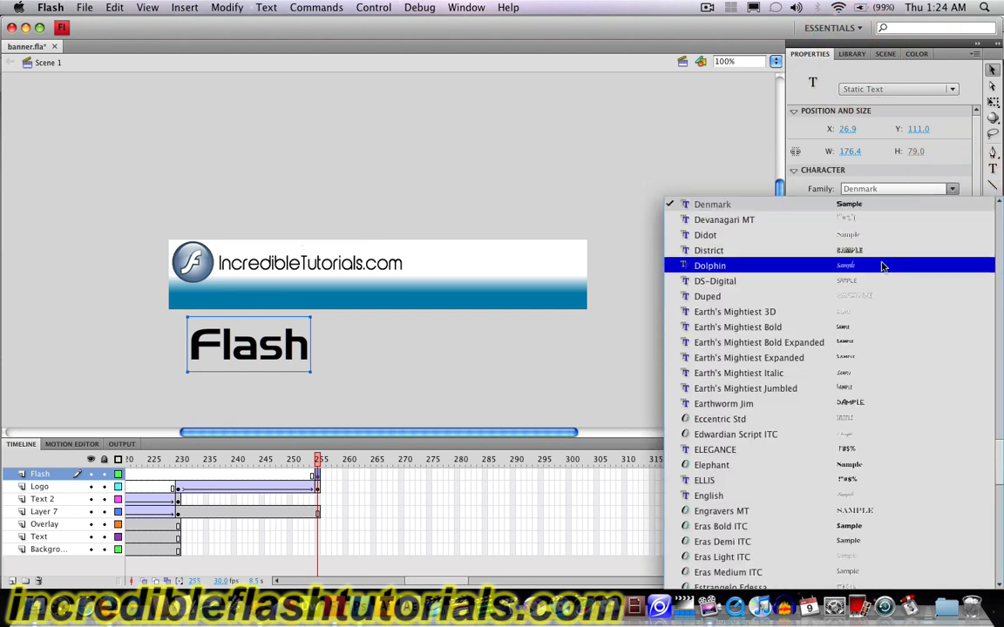
pyautogui.scroll(5, 858, 296)
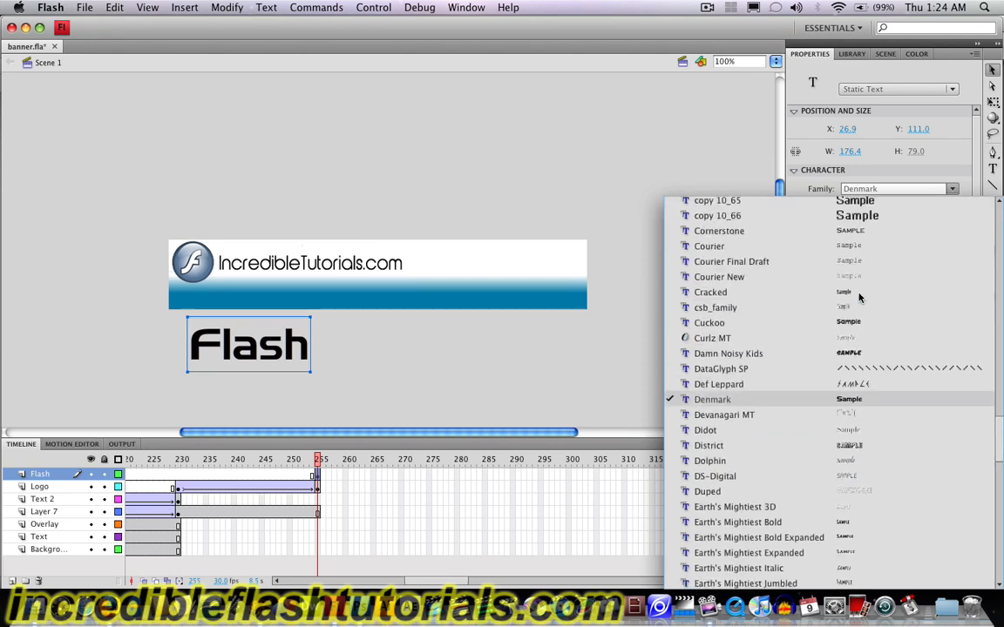
pyautogui.scroll(10, 859, 298)
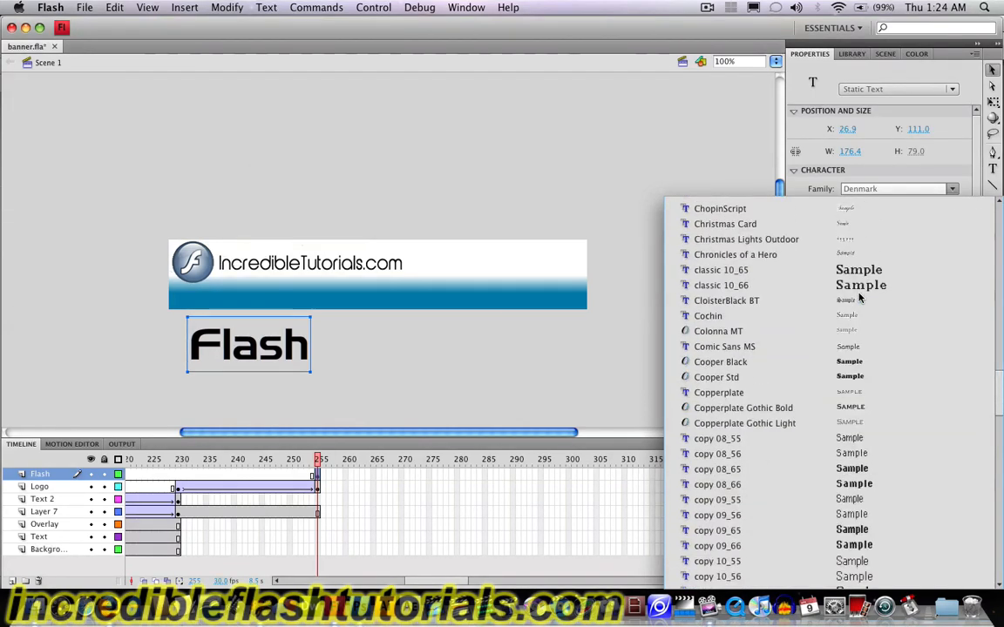
pyautogui.scroll(7, 858, 298)
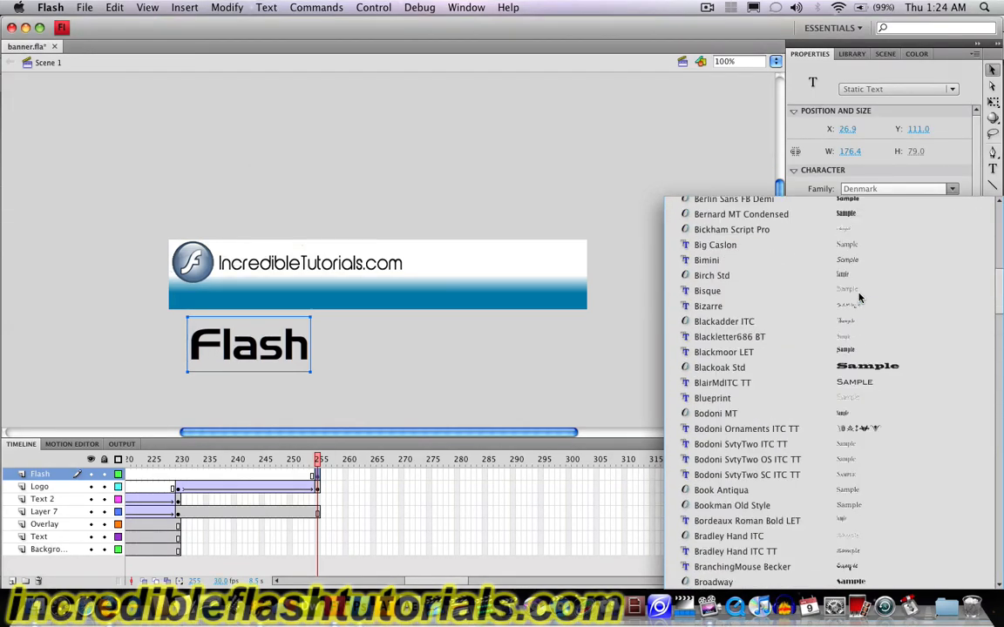
pyautogui.scroll(4, 859, 298)
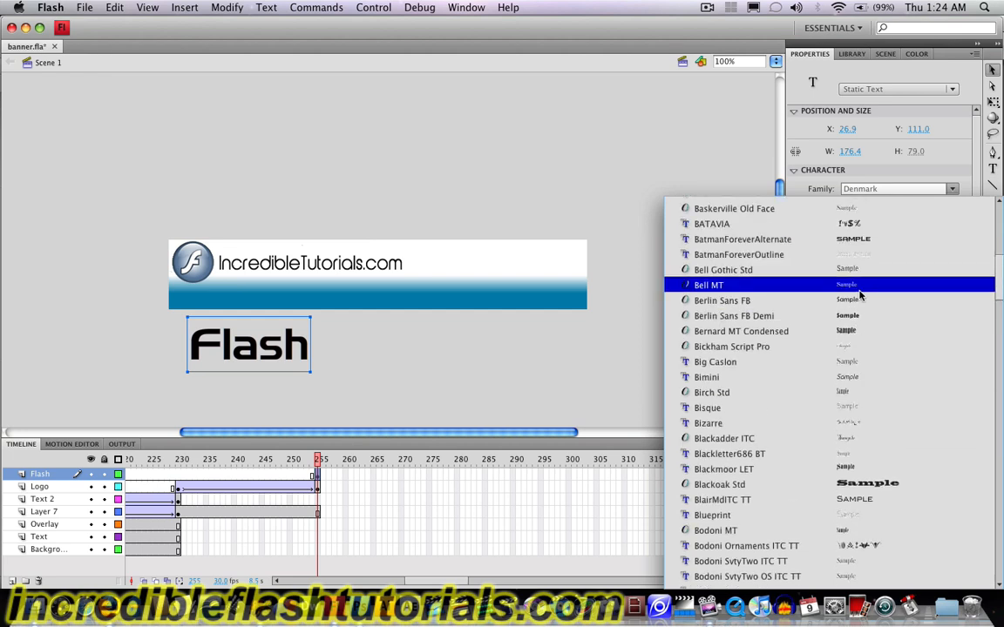
pyautogui.scroll(4, 859, 297)
pyautogui.scroll(5, 860, 297)
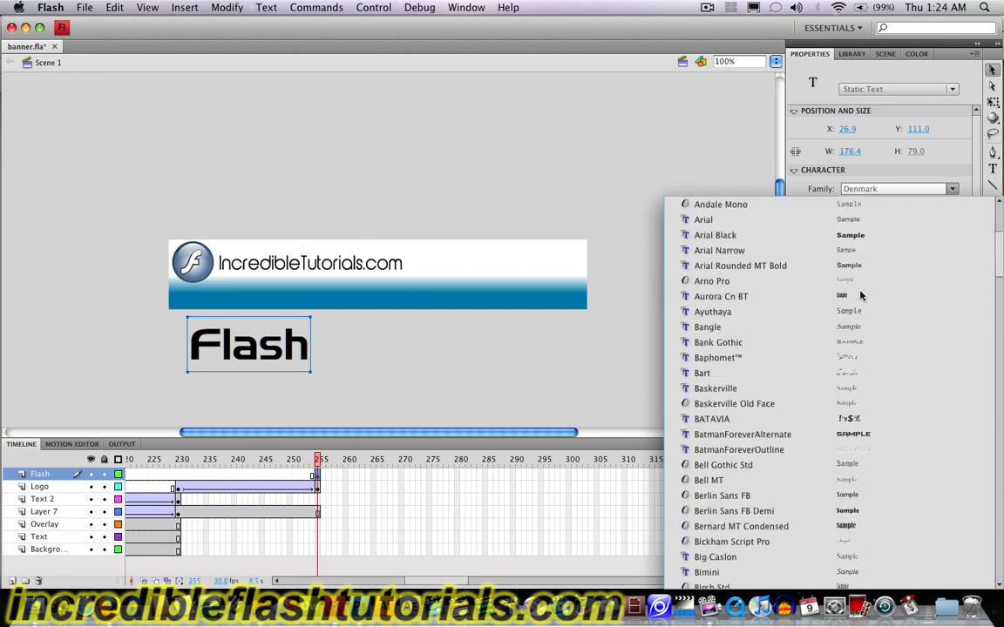
pyautogui.scroll(-8, 860, 297)
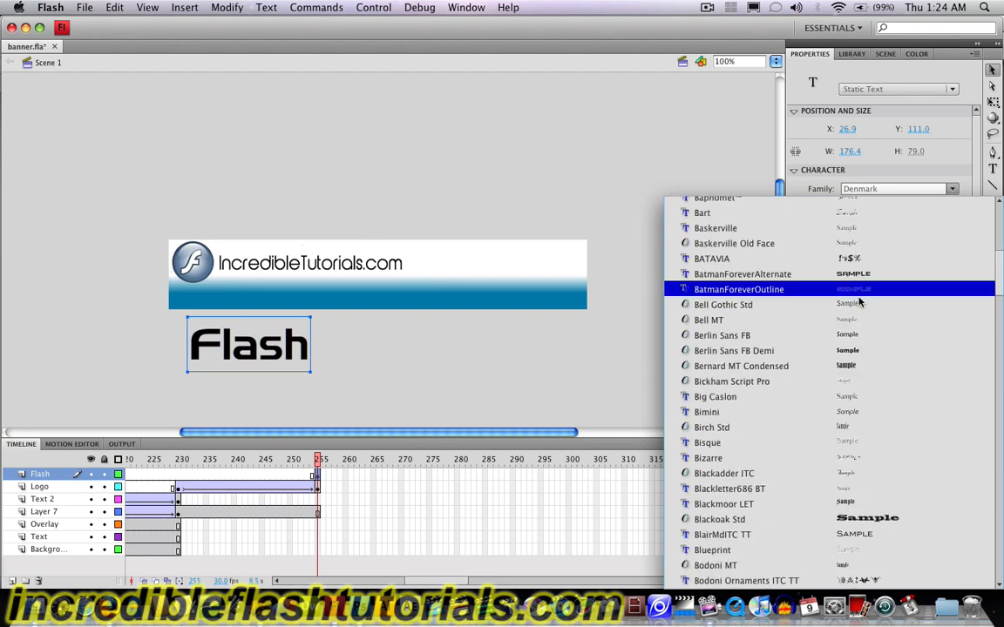
pyautogui.click(858, 351)
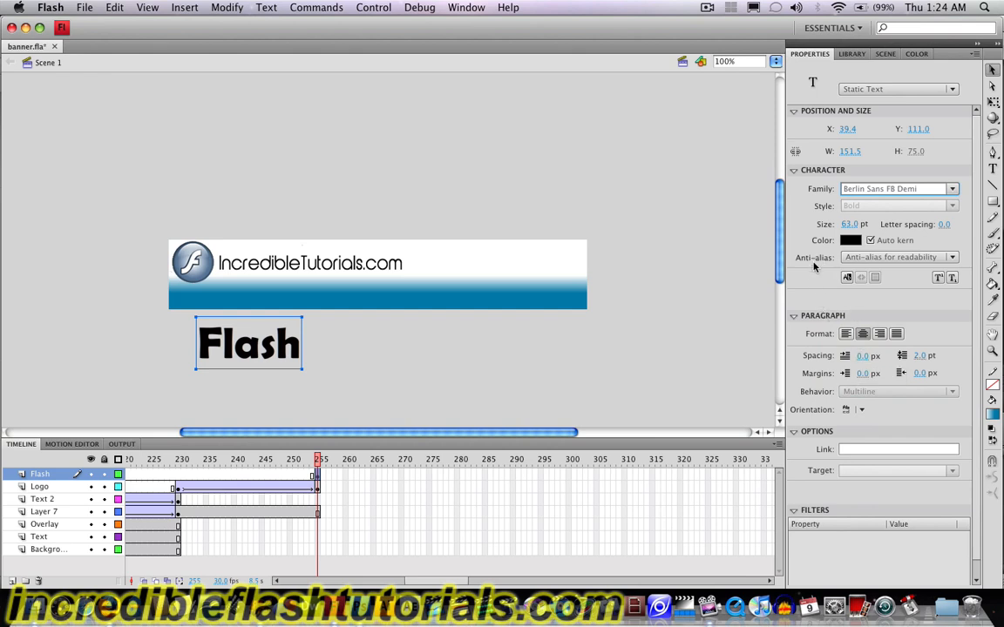
# - Change the colour of the "Flash" text to white (#FFFFFF)
pyautogui.click(850, 240)
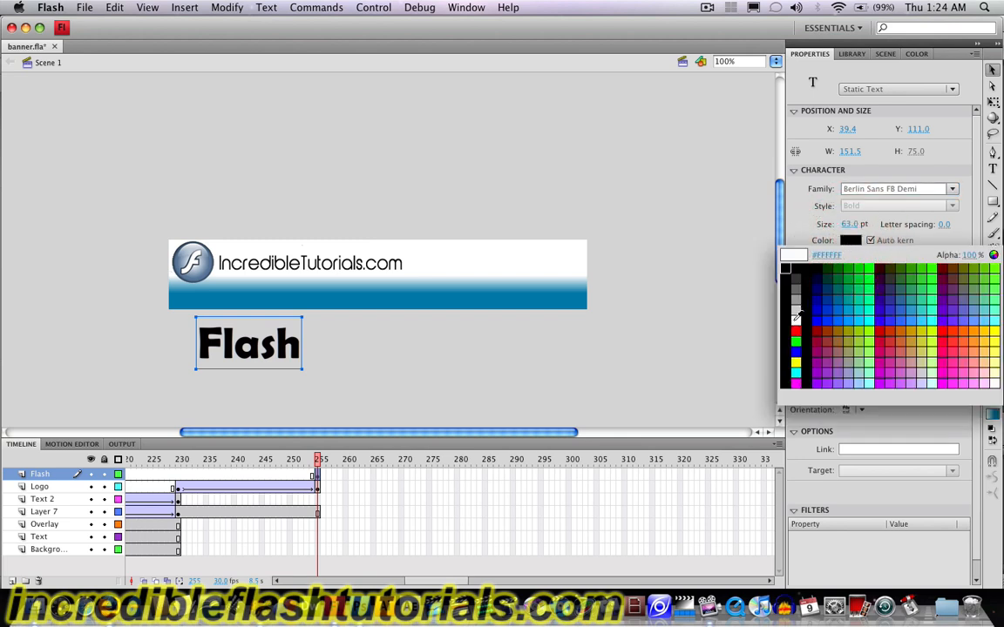
pyautogui.click(796, 320)
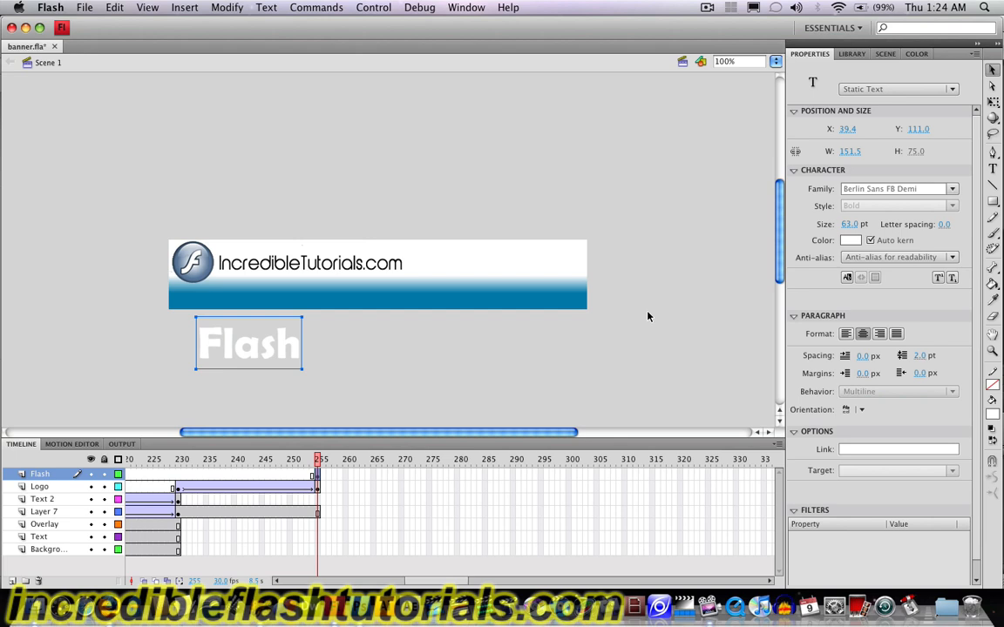
pyautogui.click(977, 488)
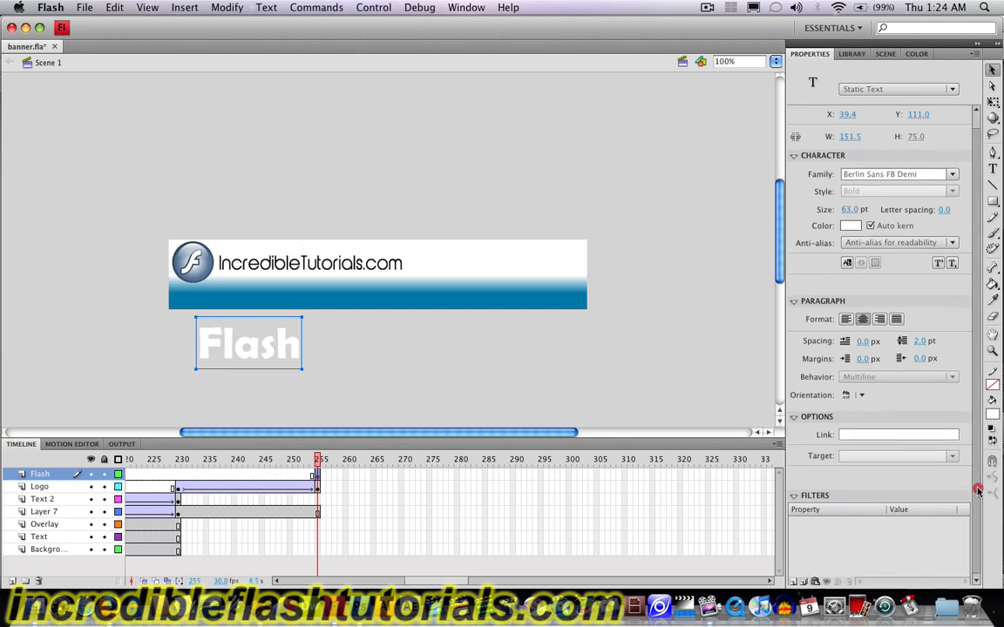
# - Add a Drop Shadow filter to the "Flash" text with 266% strength and a 7 px distance
pyautogui.click(793, 582)
pyautogui.click(832, 493)
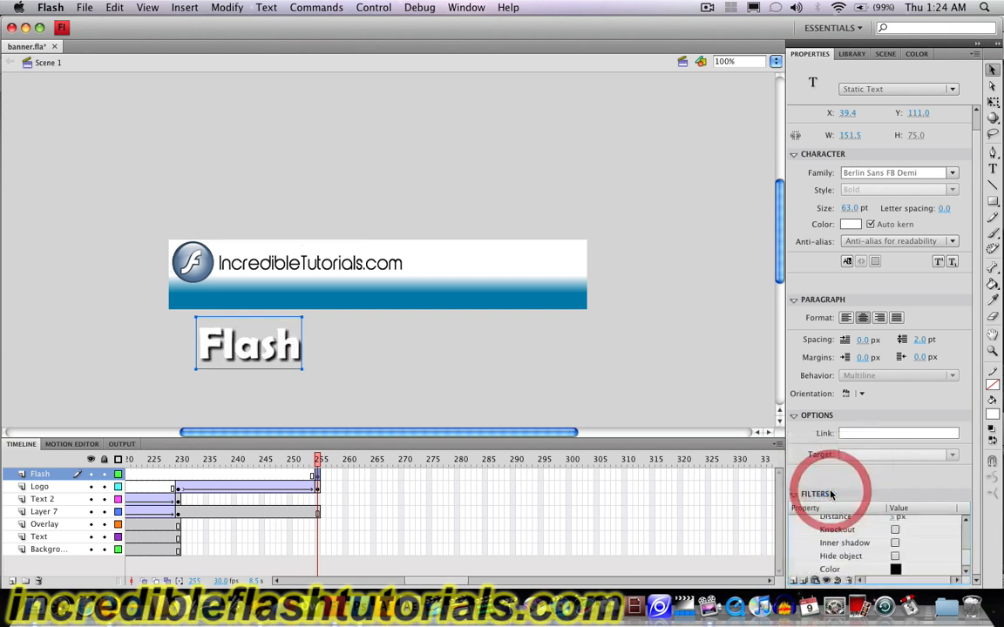
pyautogui.scroll(-3, 967, 562)
pyautogui.moveTo(967, 562); pyautogui.dragTo(968, 540)
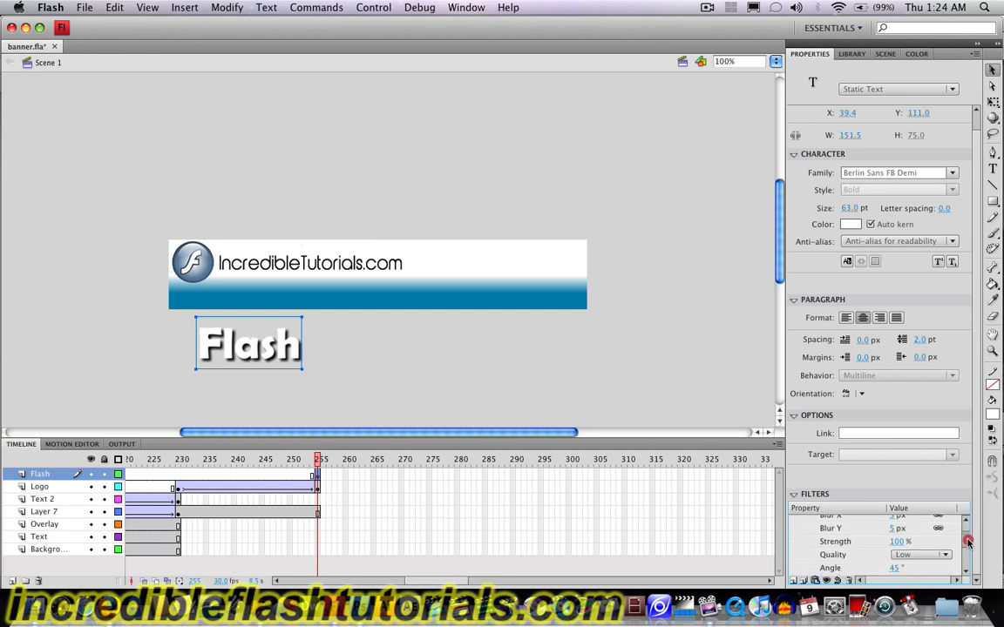
pyautogui.moveTo(901, 541); pyautogui.dragTo(967, 551)
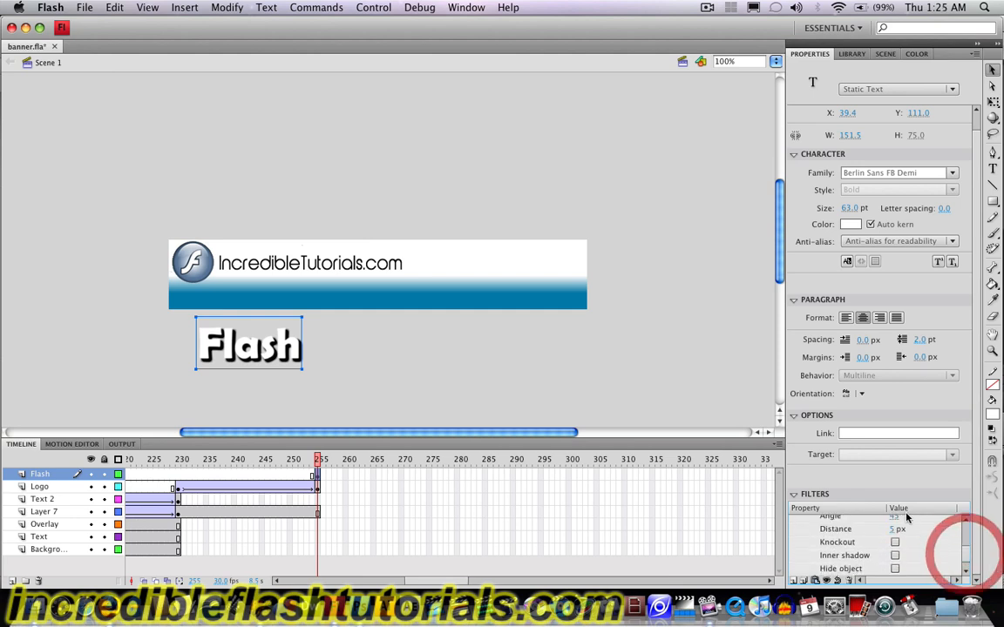
pyautogui.moveTo(900, 531); pyautogui.dragTo(903, 531)
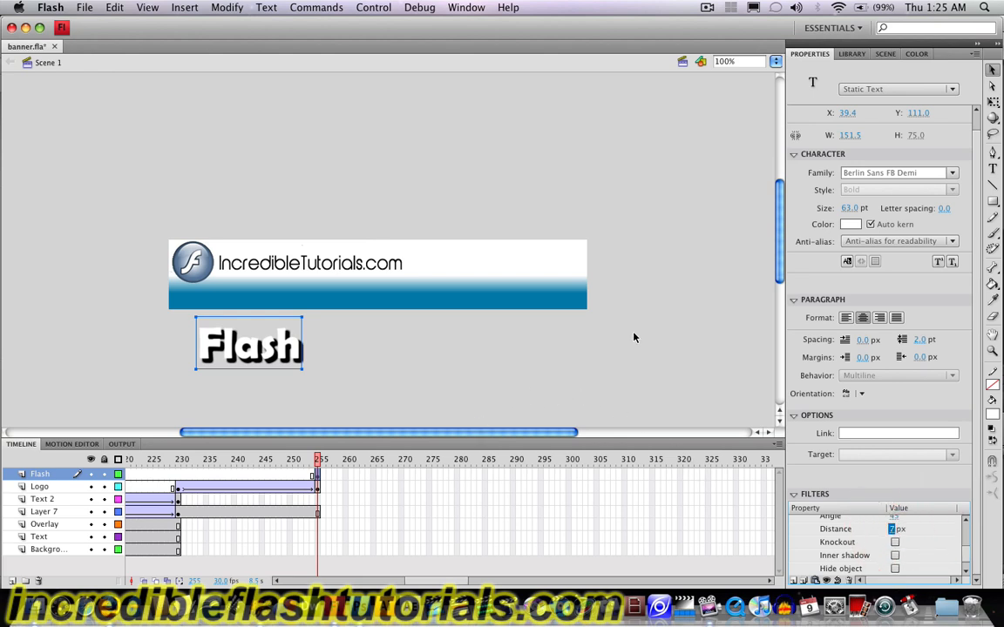
# - Reduce the "Flash" text to 38 pt and place it on the banner's blue band below the site name at X 66.6, Y 54.0
pyautogui.moveTo(849, 209); pyautogui.dragTo(842, 212)
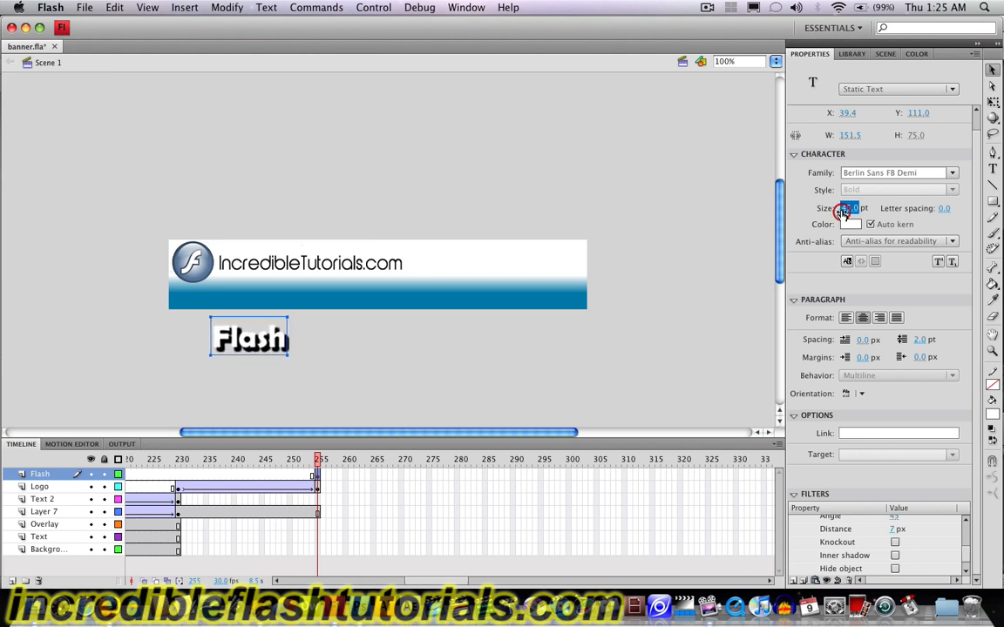
pyautogui.moveTo(272, 350); pyautogui.dragTo(272, 306)
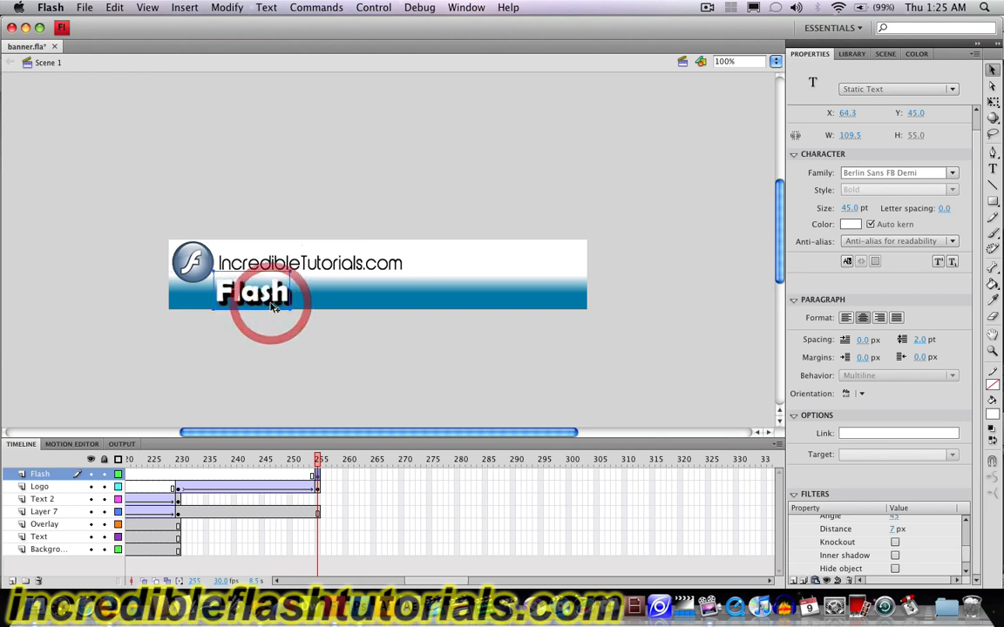
pyautogui.press('Down')
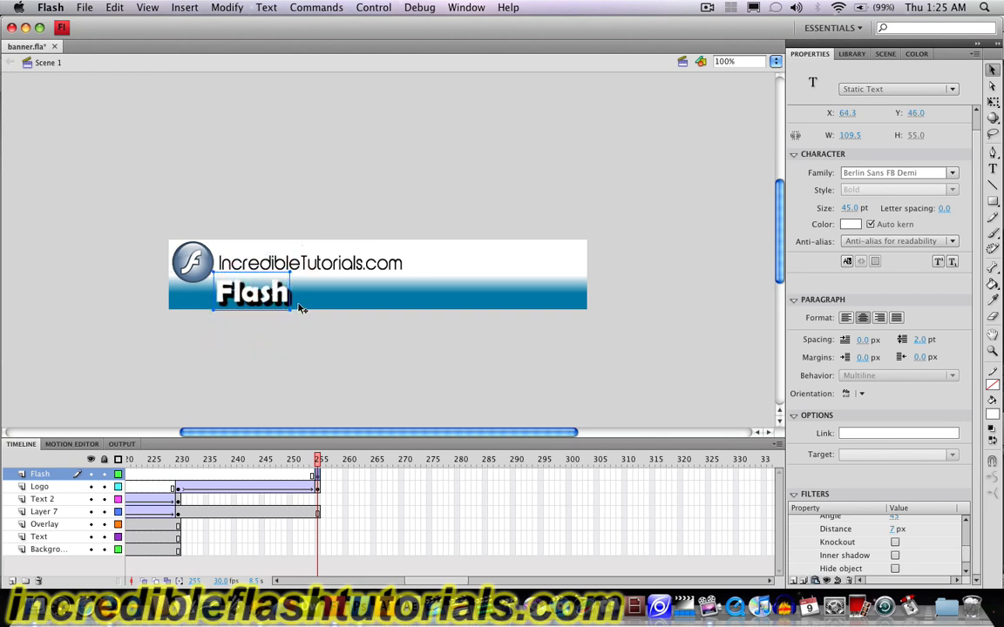
pyautogui.moveTo(852, 210); pyautogui.dragTo(845, 210)
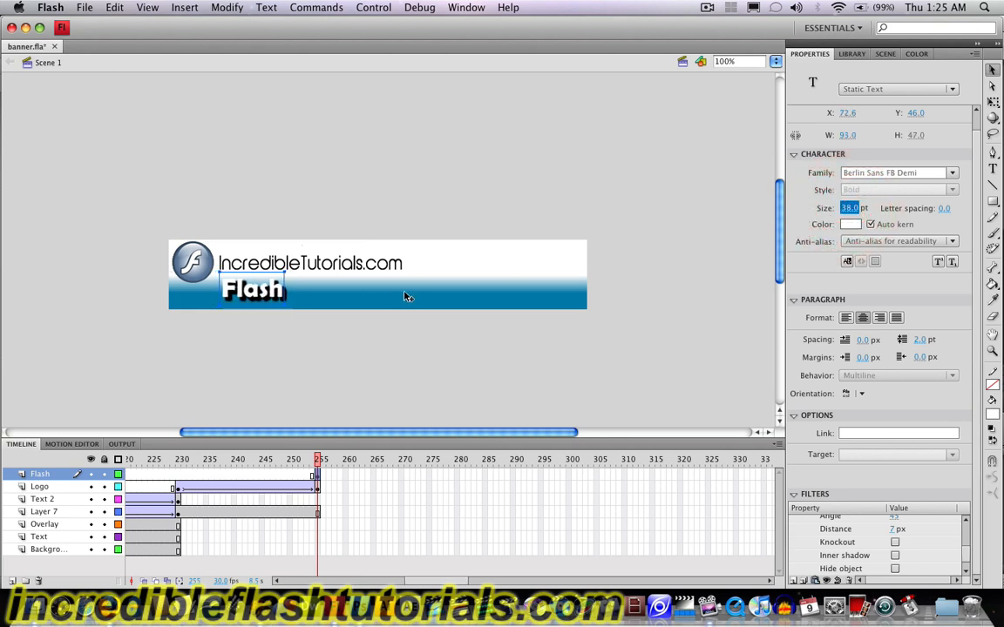
pyautogui.moveTo(281, 301); pyautogui.dragTo(281, 304)
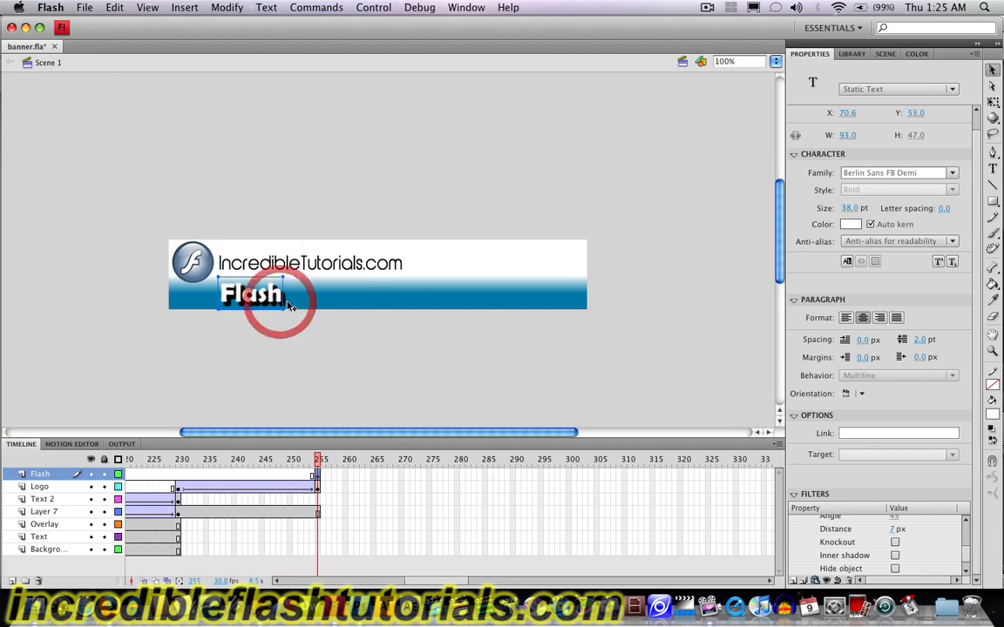
pyautogui.press('Left')
pyautogui.press('Left')
pyautogui.press('Left')
pyautogui.press('Left')
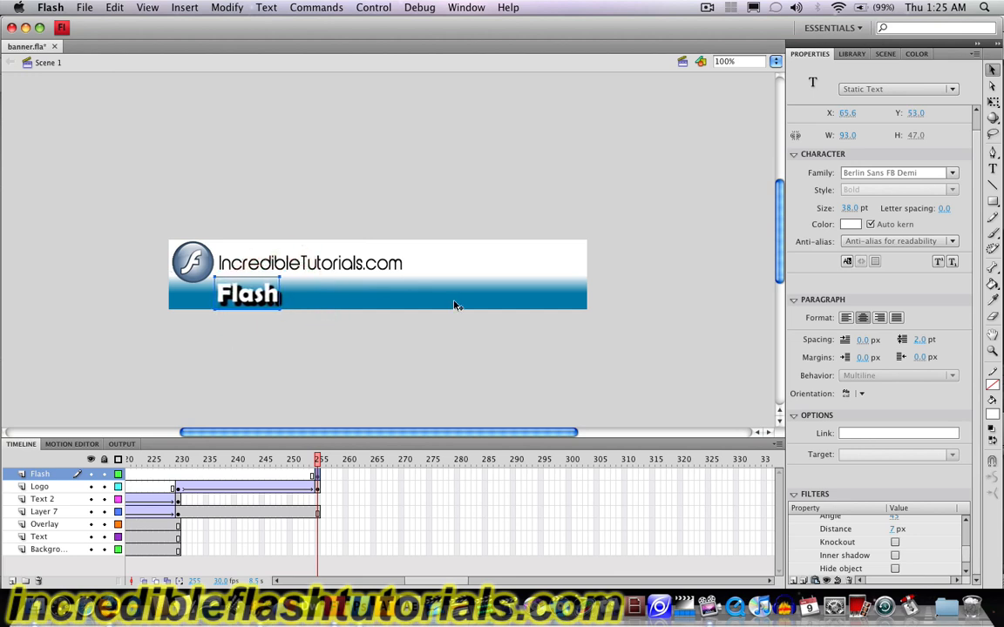
pyautogui.press('Down')
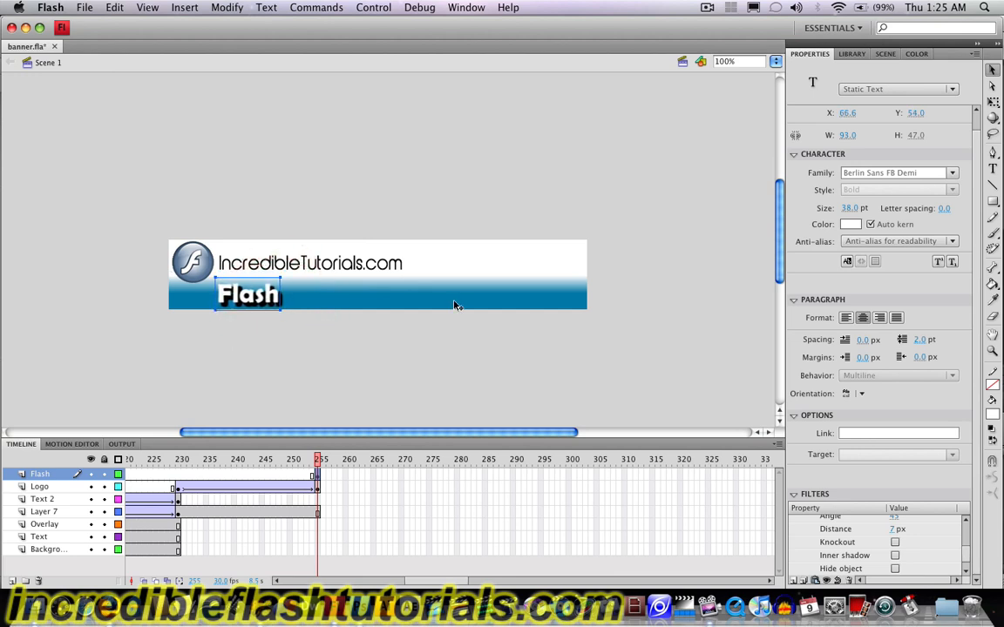
pyautogui.click(472, 372)
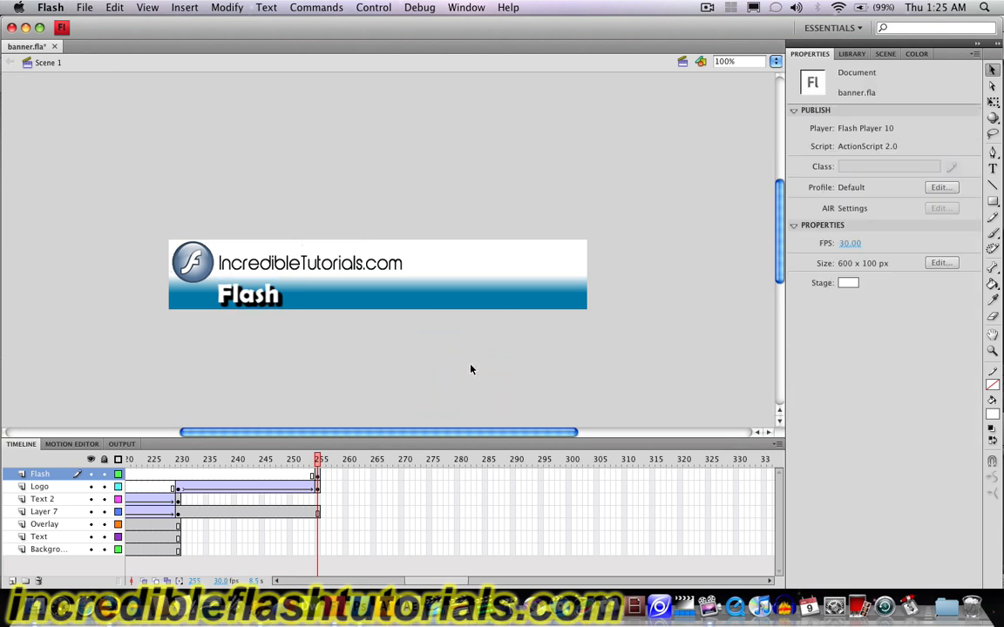
# - Convert the "Flash" text to a movie clip symbol named Flash
pyautogui.click(273, 296)
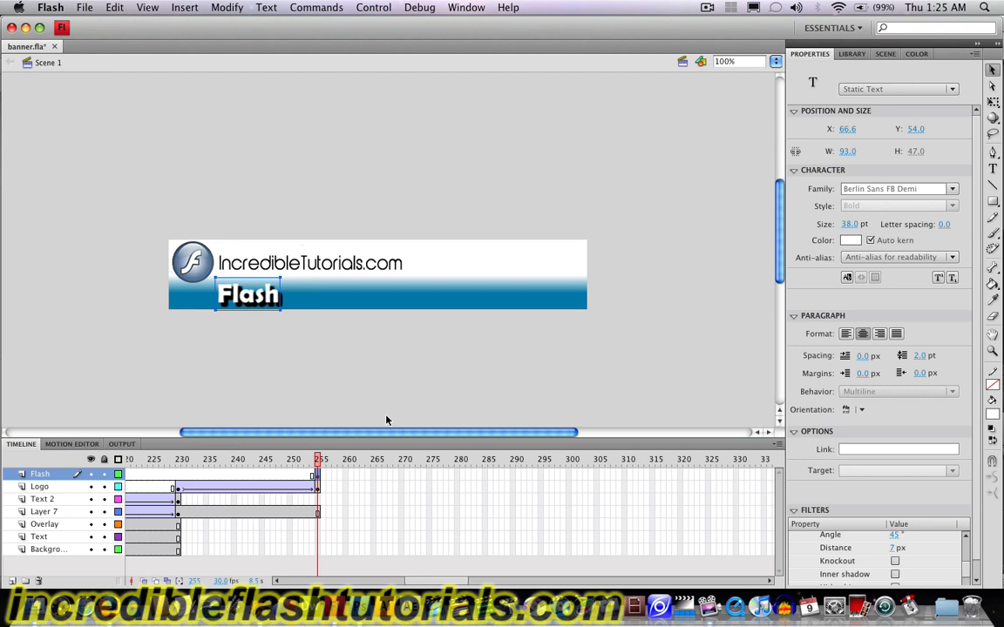
pyautogui.press('F8')
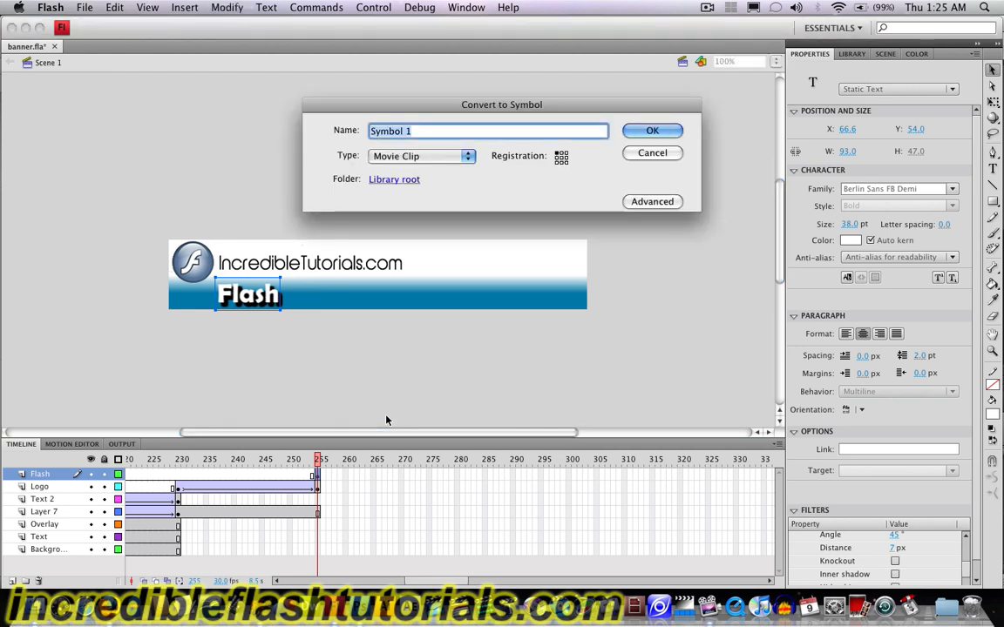
pyautogui.write('Flash')
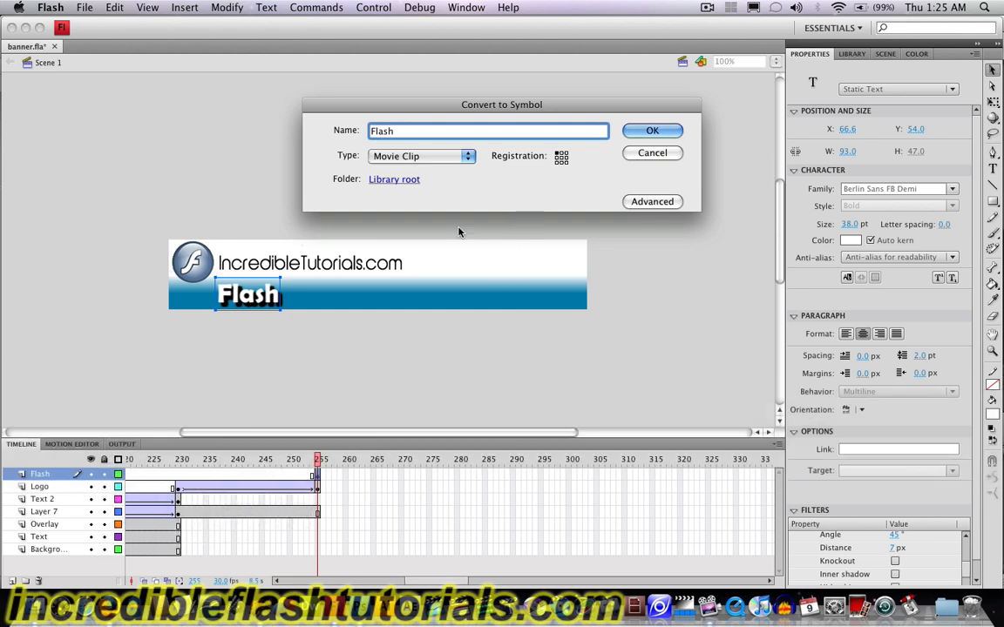
pyautogui.click(652, 131)
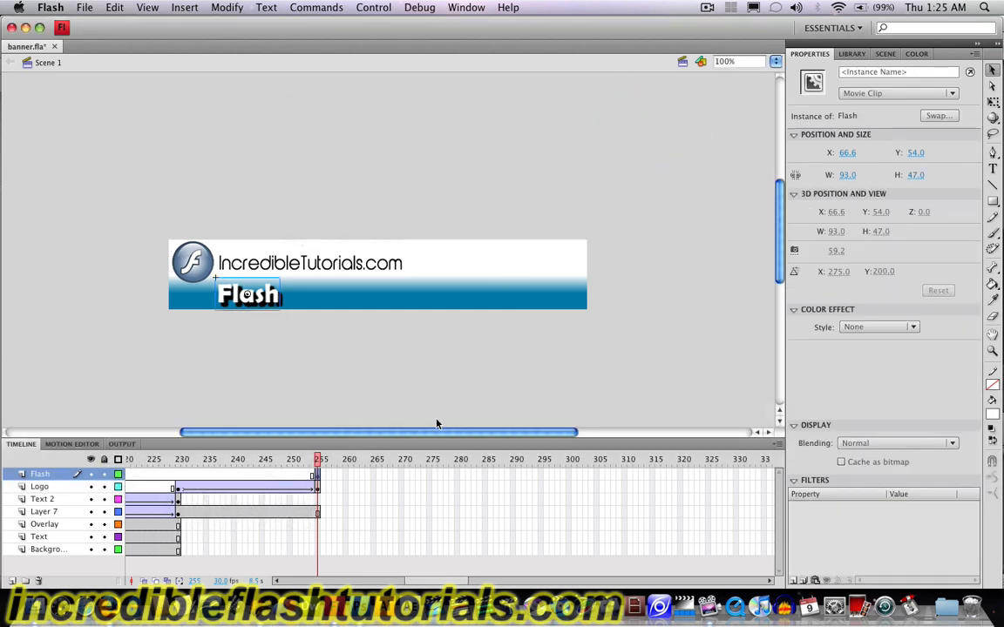
# - Paste a copy of the Flash movie clip in place and move it beside the original to X 176.6, Y 53.0
pyautogui.click(119, 7)
pyautogui.click(133, 69)
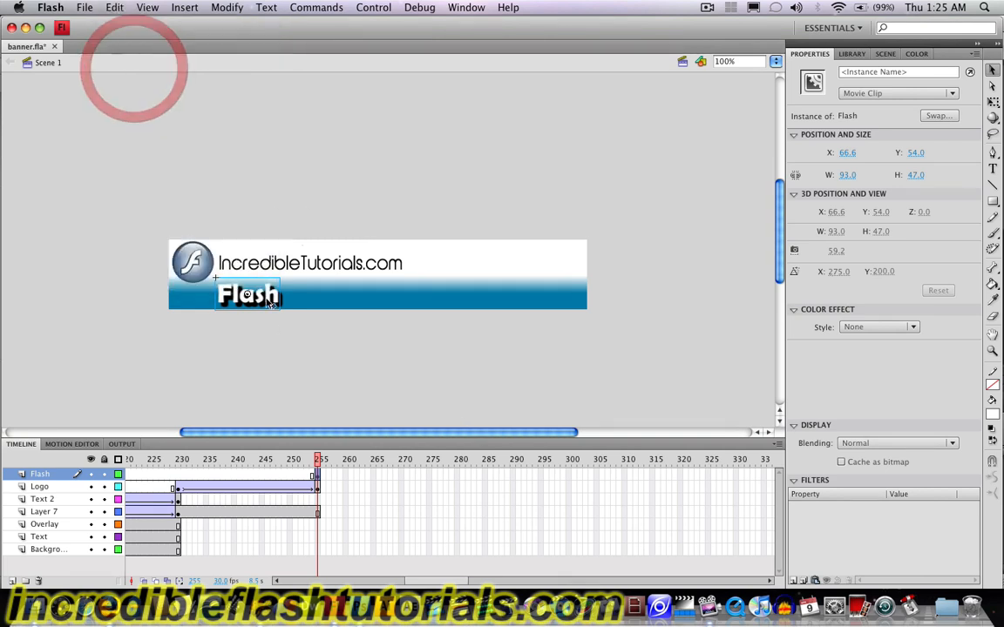
pyautogui.click(116, 7)
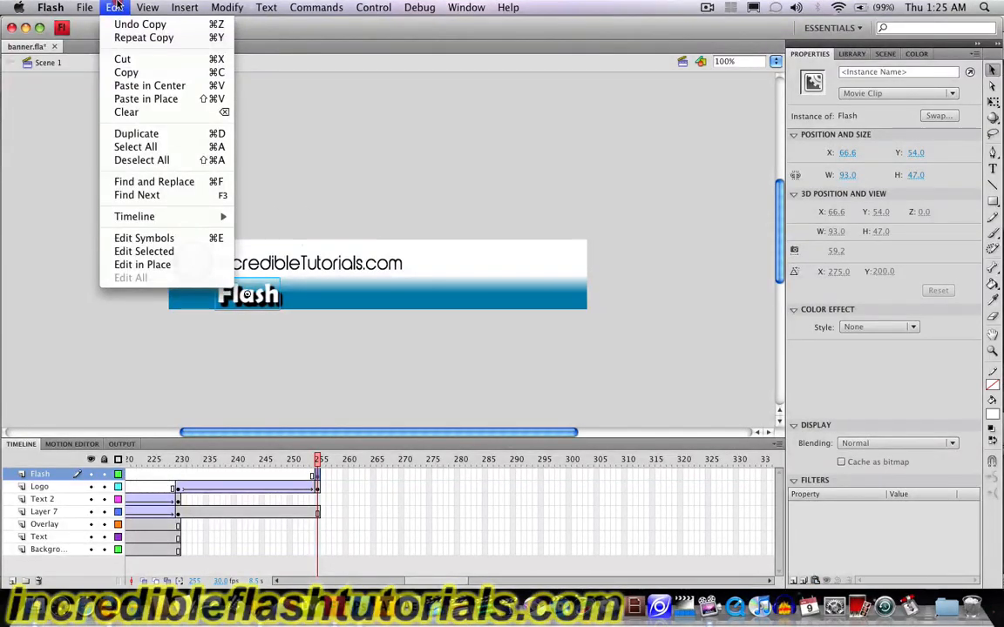
pyautogui.click(134, 98)
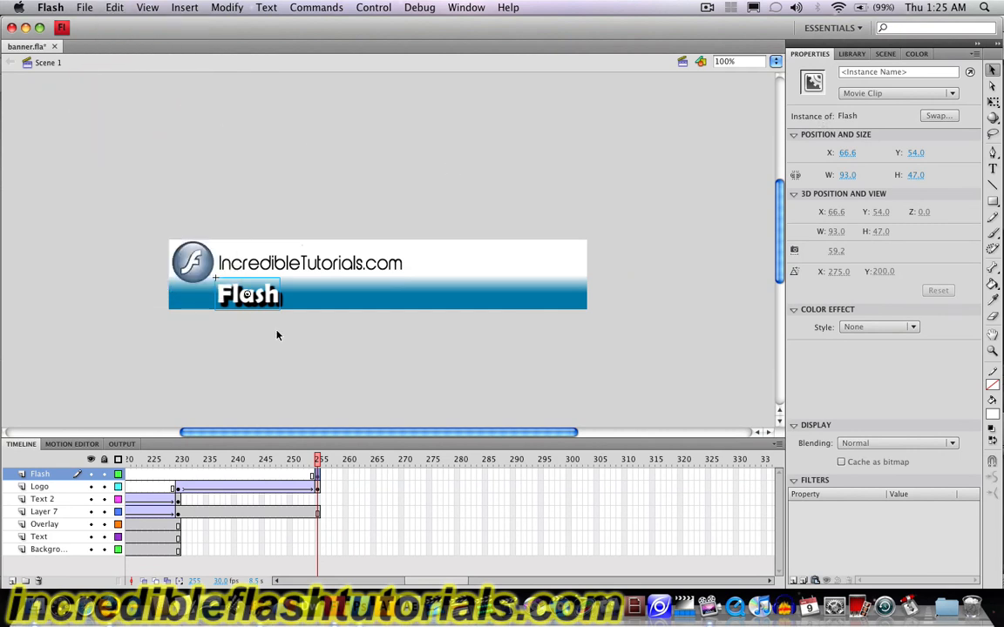
pyautogui.moveTo(277, 299); pyautogui.dragTo(352, 299)
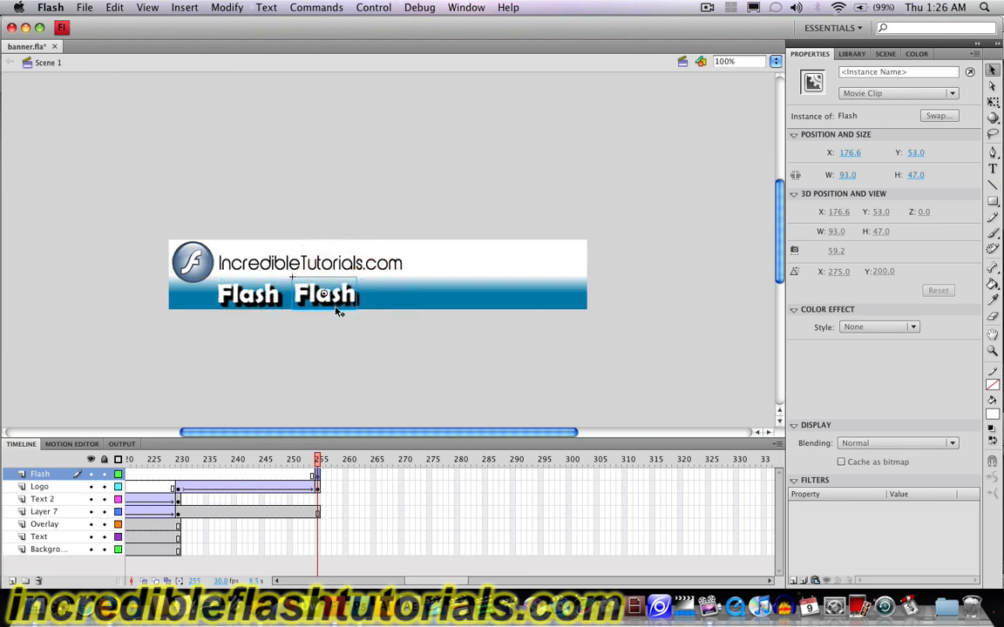
pyautogui.click(341, 374)
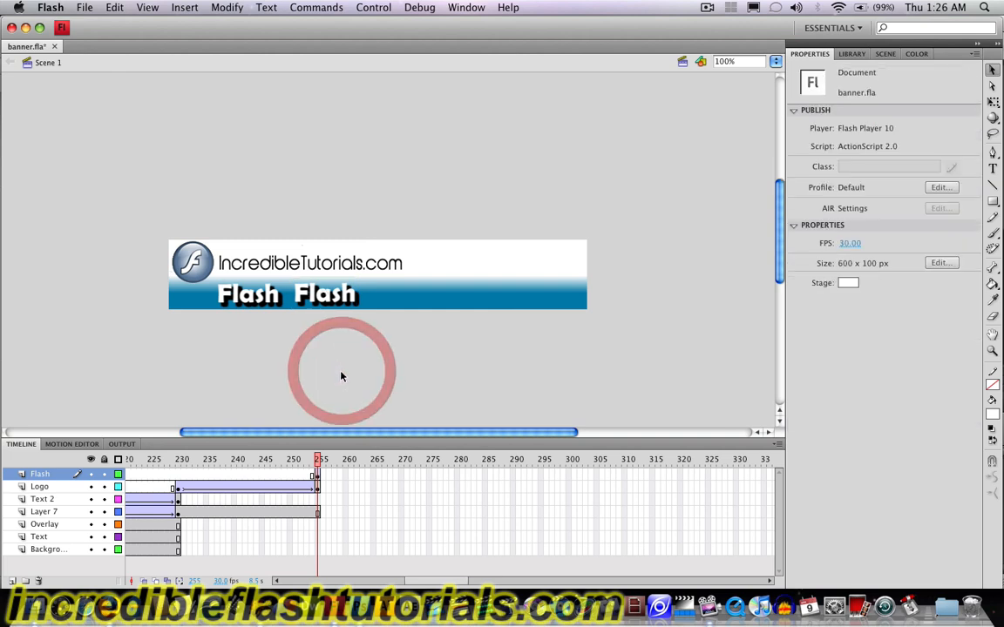
# - Duplicate the symbol of the copied Flash clip under the name Dreamweaver
pyautogui.rightClick(319, 295)
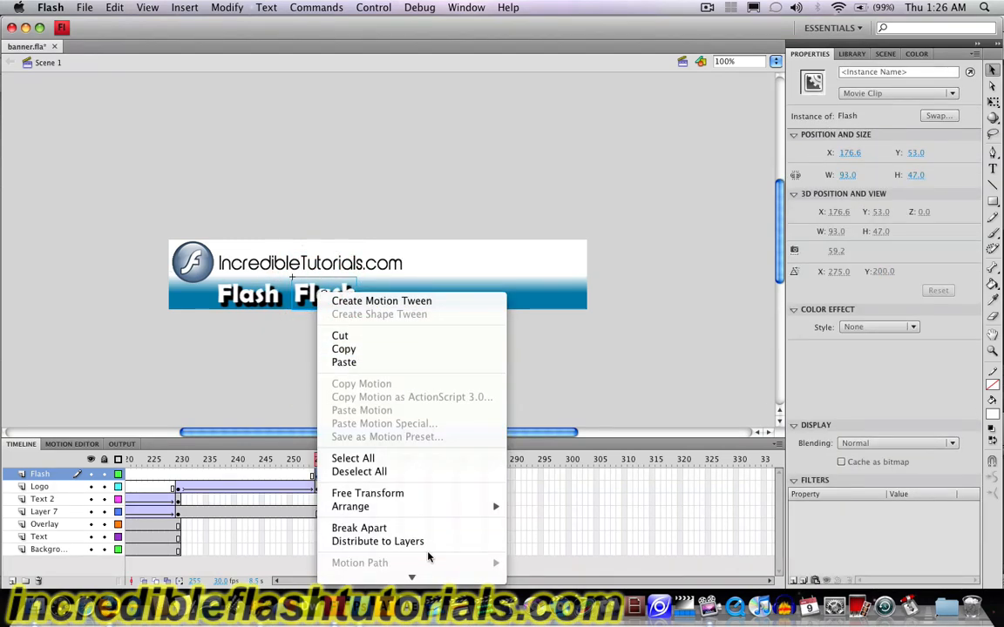
pyautogui.moveTo(427, 575)
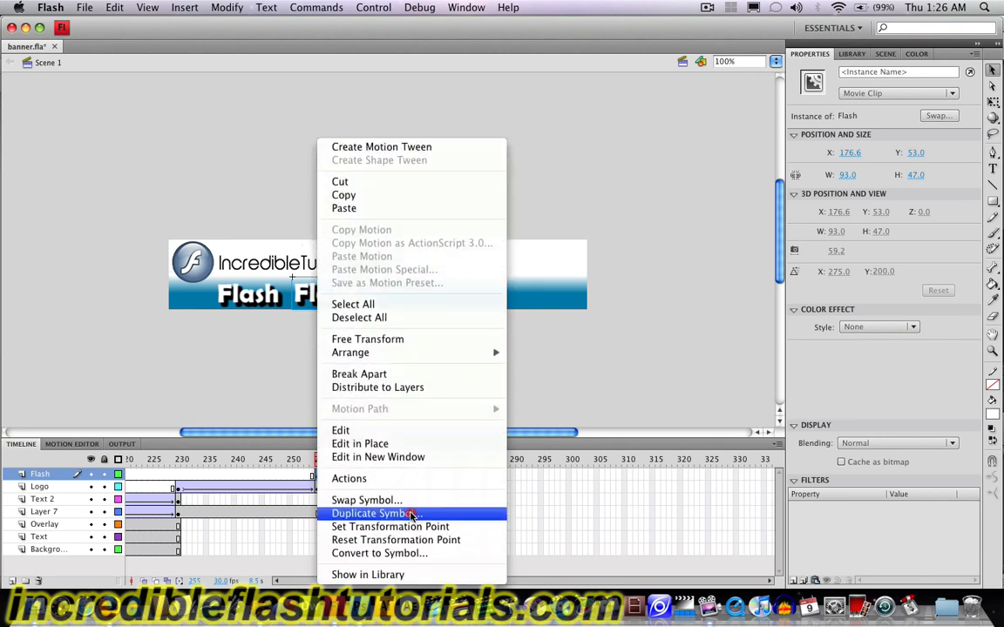
pyautogui.click(412, 514)
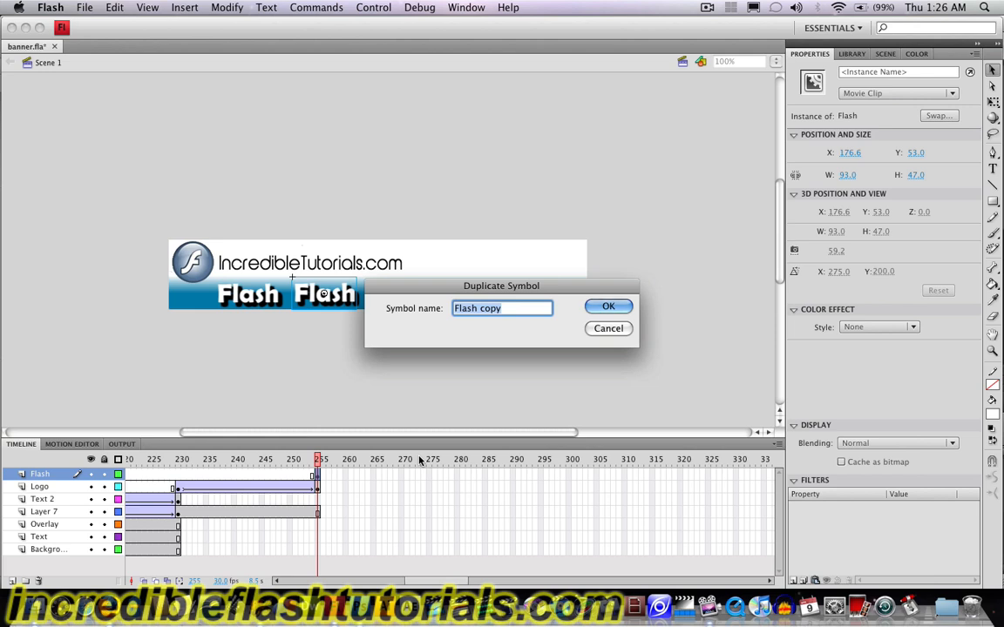
pyautogui.write('Dreamwea')
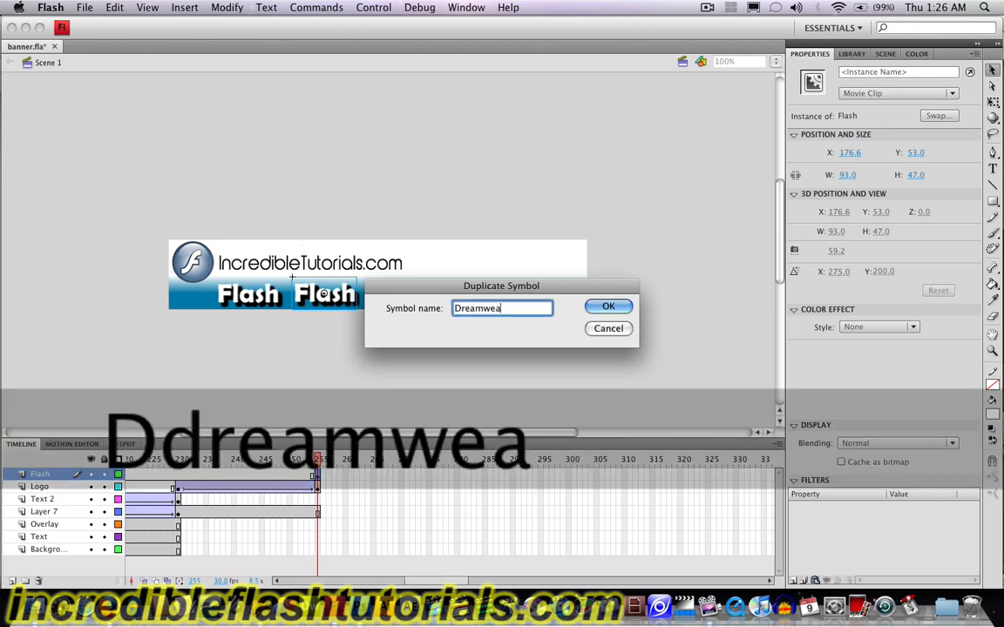
pyautogui.write('ver')
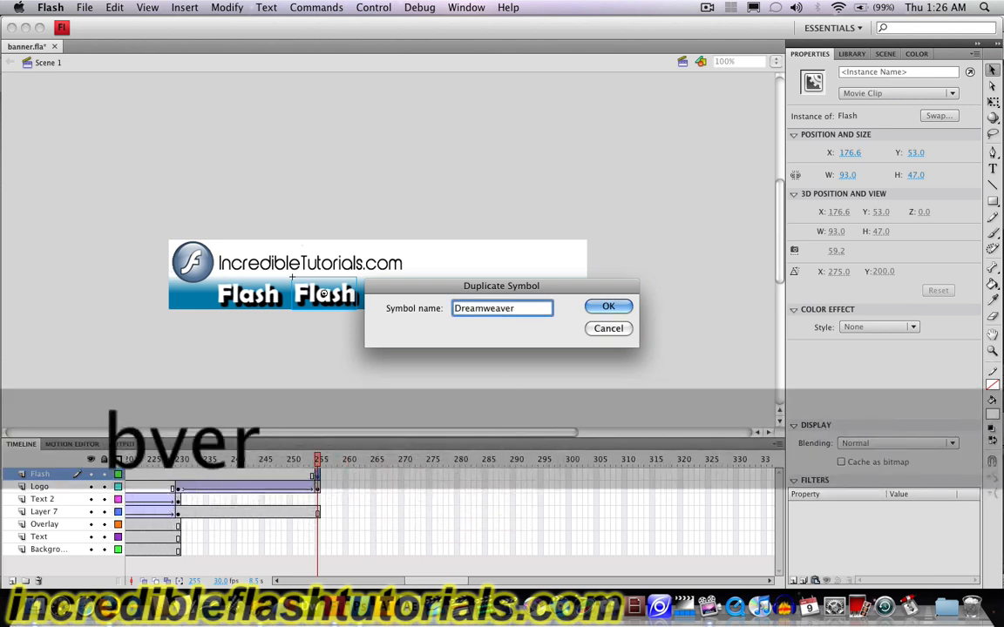
pyautogui.press('Return')
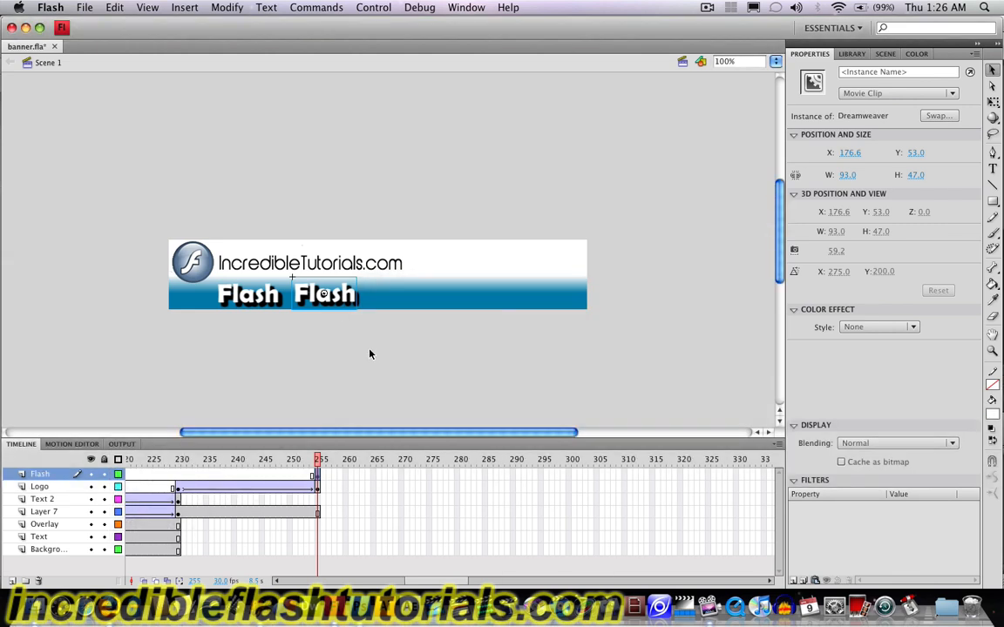
# - Change the text inside the Dreamweaver symbol to "Dreamweaver" and return to Scene 1
pyautogui.doubleClick(332, 301)
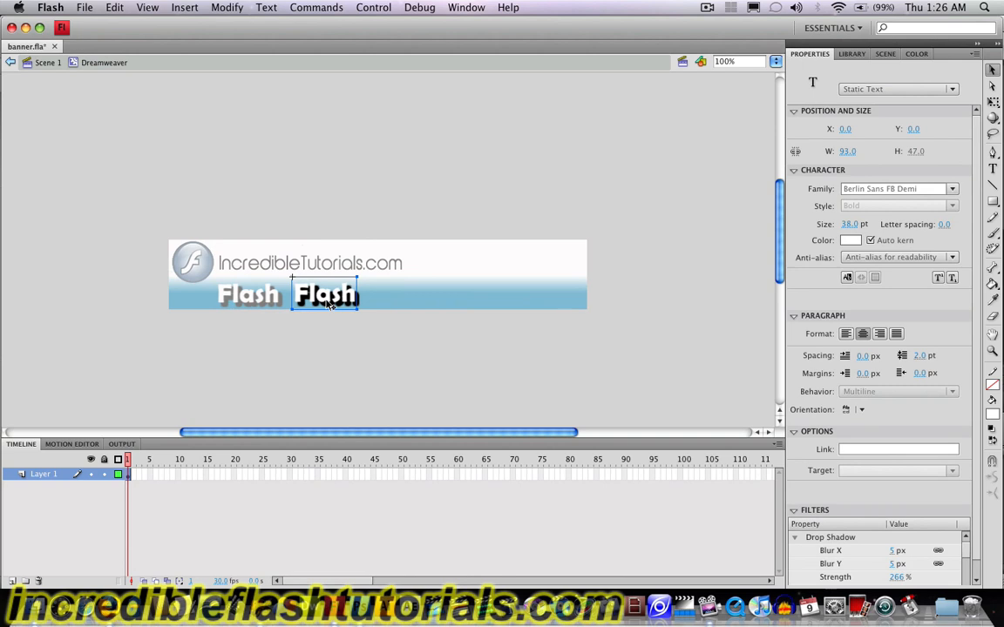
pyautogui.doubleClick(329, 304)
pyautogui.moveTo(294, 297); pyautogui.dragTo(357, 298)
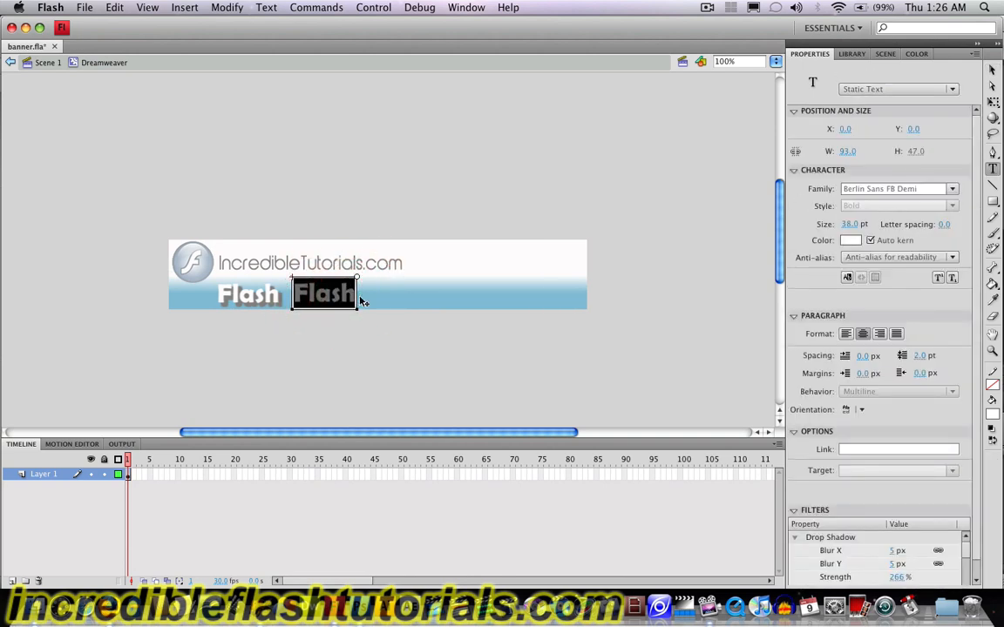
pyautogui.write('Dreamw')
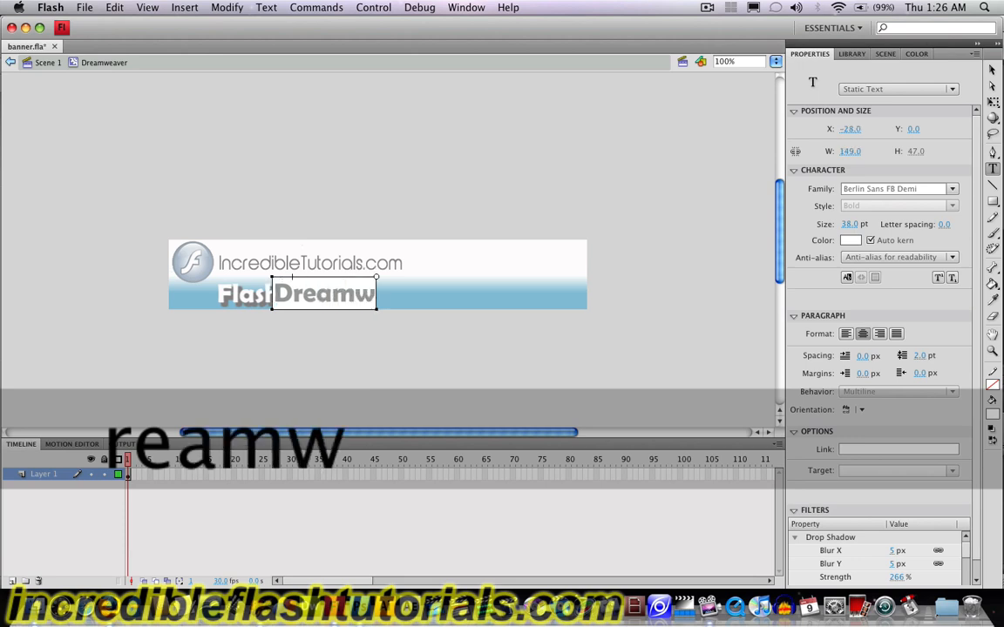
pyautogui.write('eaver')
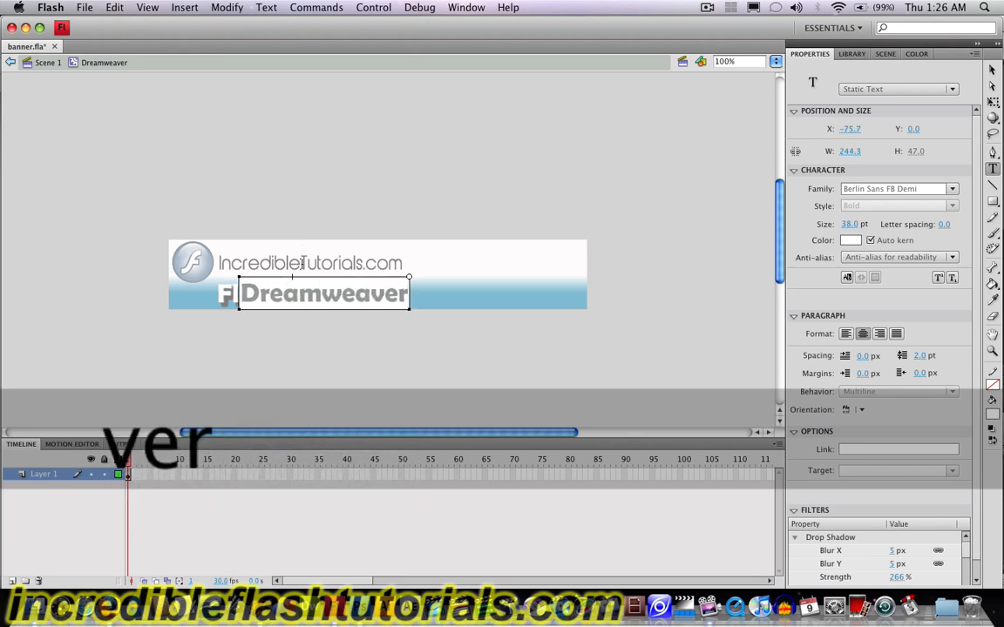
pyautogui.click(43, 62)
# - Move the Dreamweaver clip clear of the "Flash" text to X 253.6, Y 53.0
pyautogui.click(992, 70)
pyautogui.moveTo(386, 301); pyautogui.dragTo(441, 301)
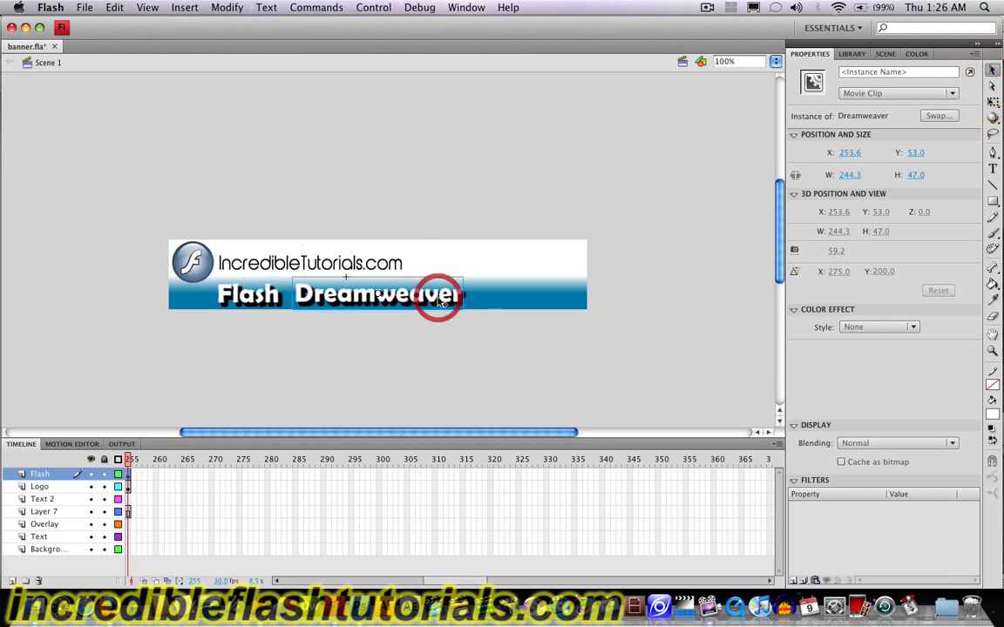
pyautogui.click(445, 355)
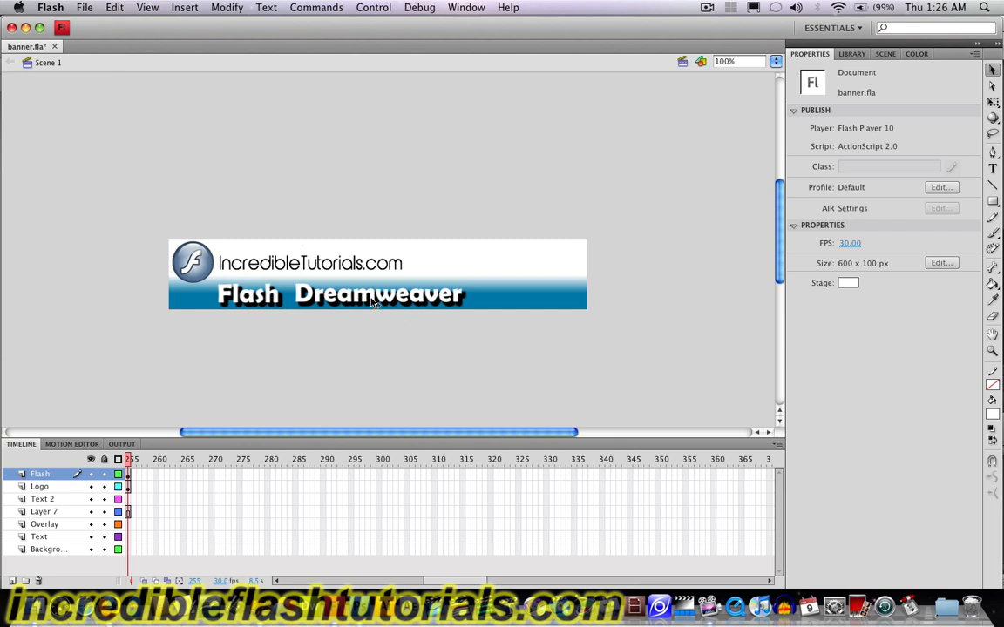
# - Paste another copy of the Flash clip in place and move it past the "Dreamweaver" text to X 472.6, Y 54.0
pyautogui.click(116, 7)
pyautogui.click(157, 97)
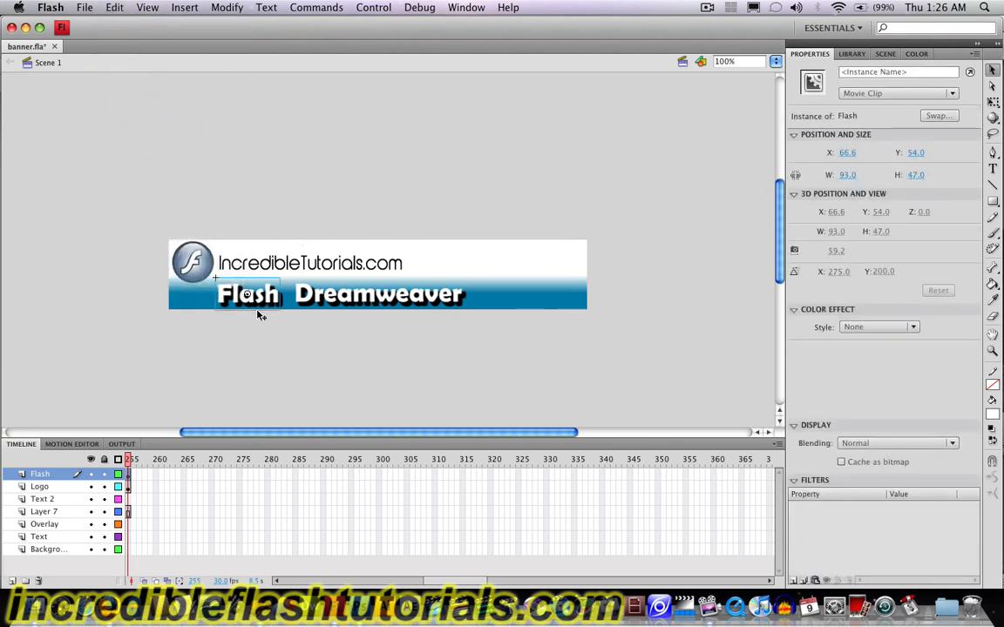
pyautogui.moveTo(259, 307); pyautogui.dragTo(533, 308)
# - Duplicate the symbol of the newest Flash copy under the name After Effects
pyautogui.rightClick(533, 302)
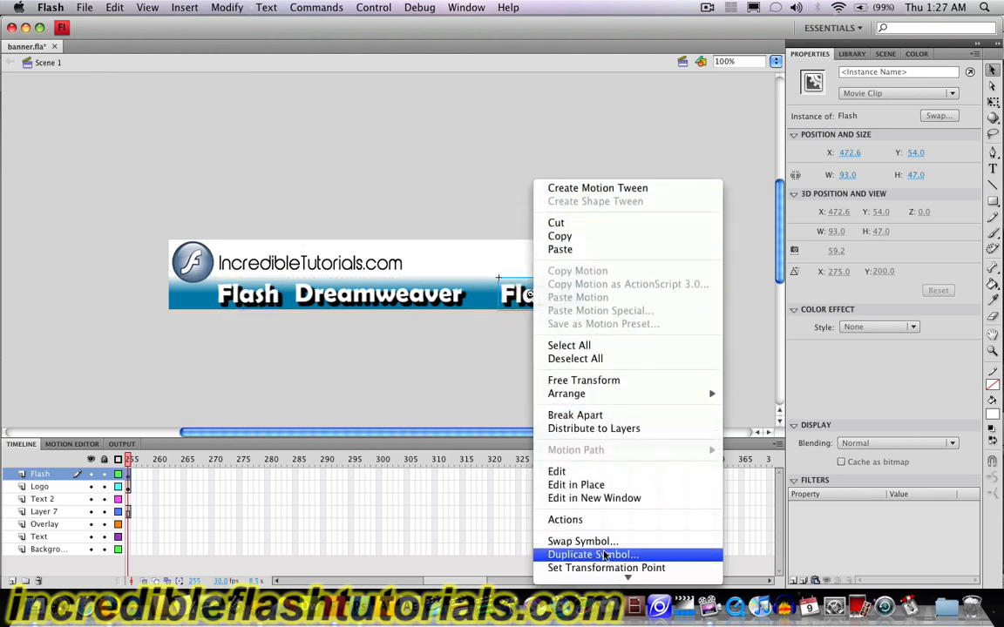
pyautogui.click(605, 555)
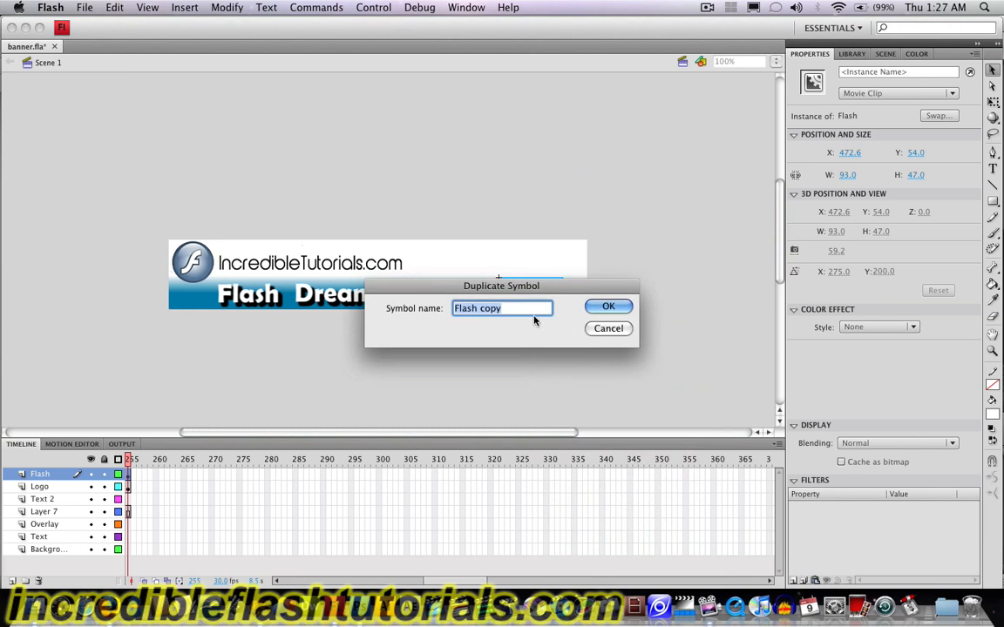
pyautogui.write('After Effects')
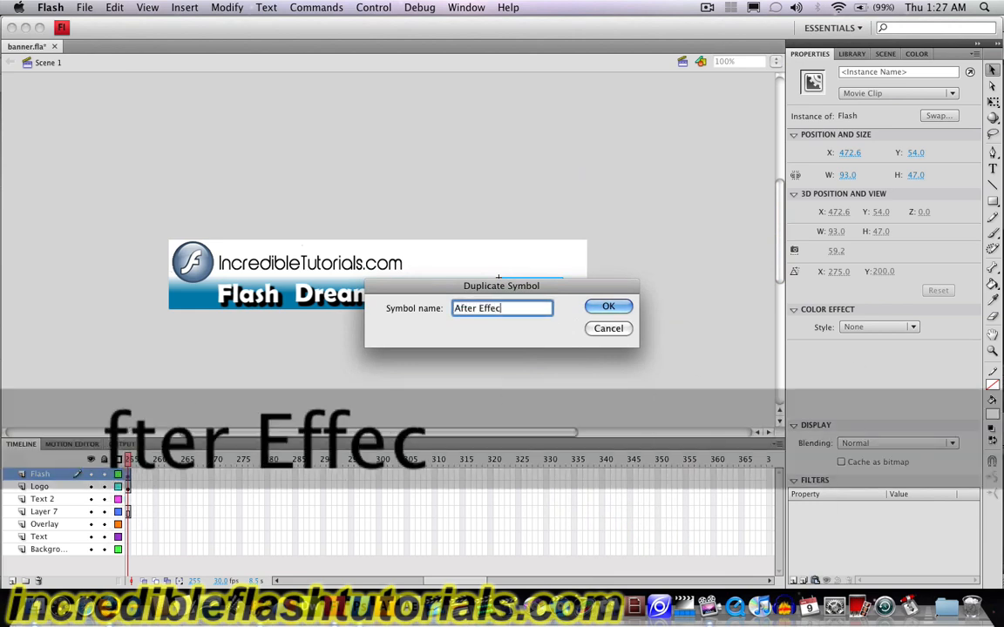
# - Create the duplicate symbol named "After Effects" and replace its Flash text with "After Effects"
pyautogui.click(594, 309)
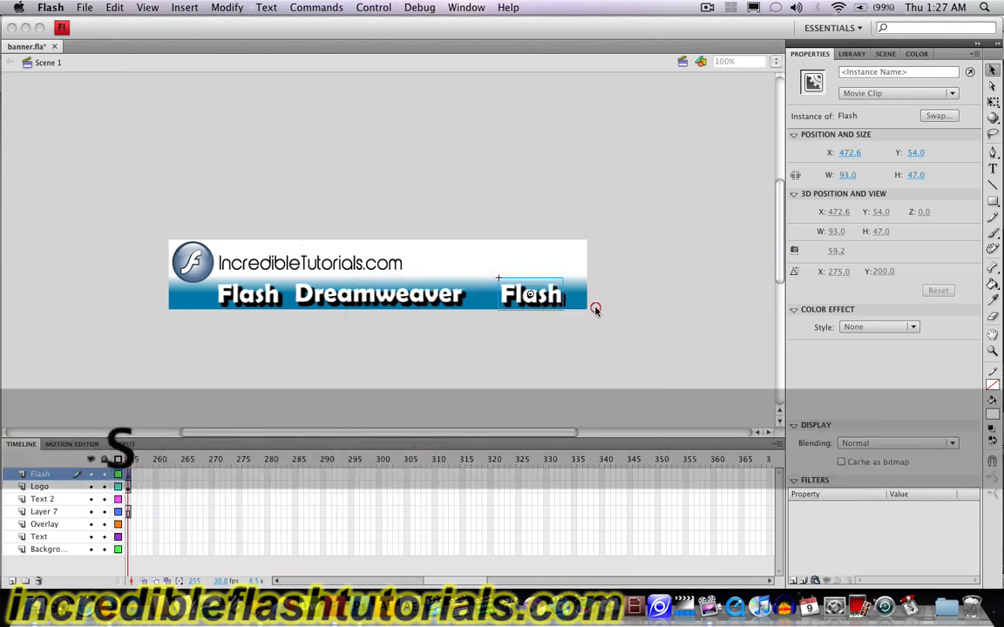
pyautogui.doubleClick(527, 301)
pyautogui.doubleClick(527, 301)
pyautogui.moveTo(501, 298); pyautogui.dragTo(579, 295)
pyautogui.write('Aft')
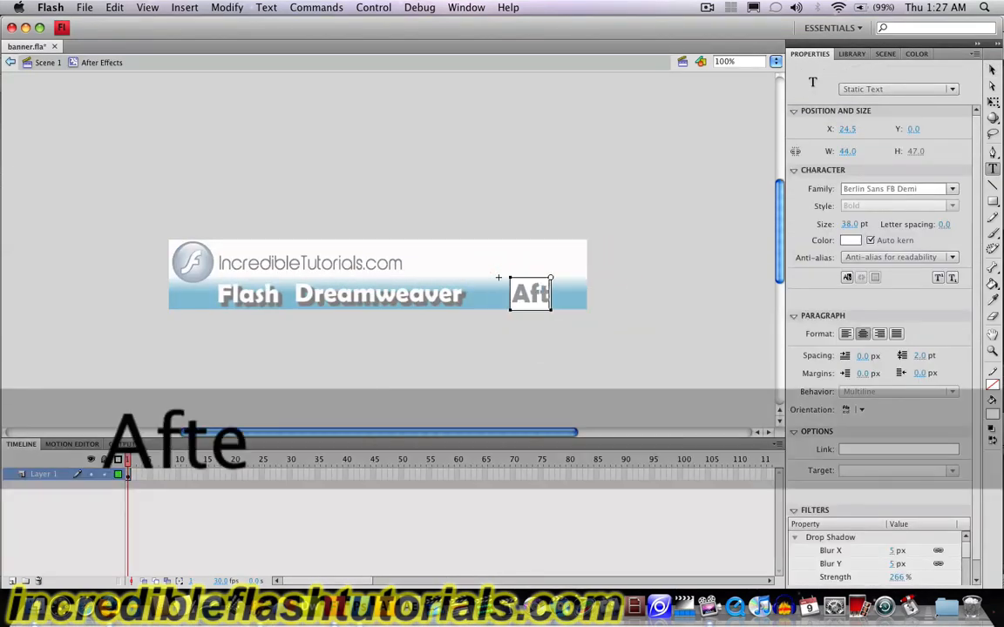
pyautogui.write('er Effects')
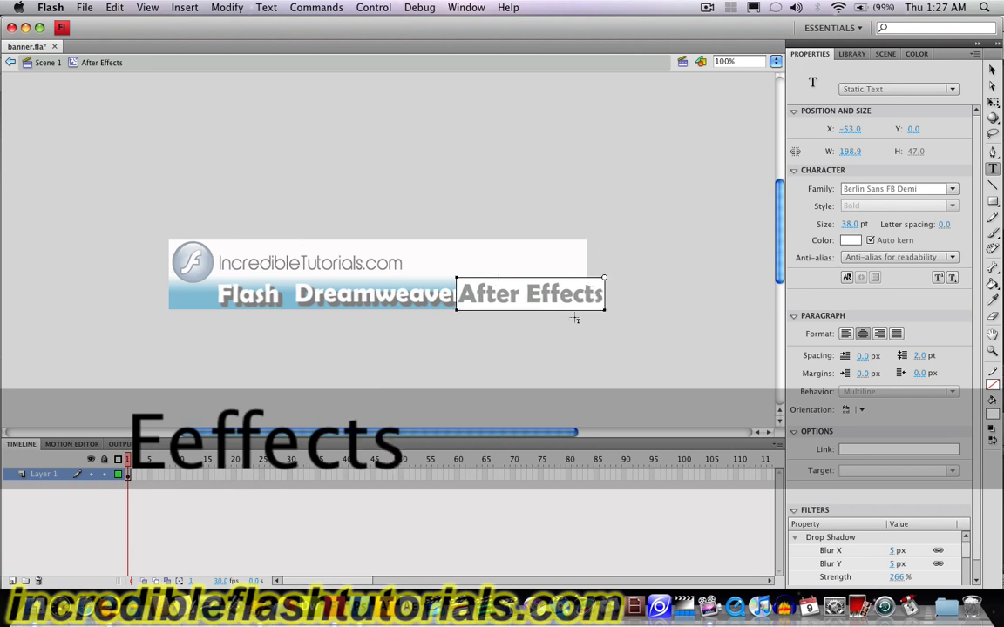
pyautogui.click(993, 72)
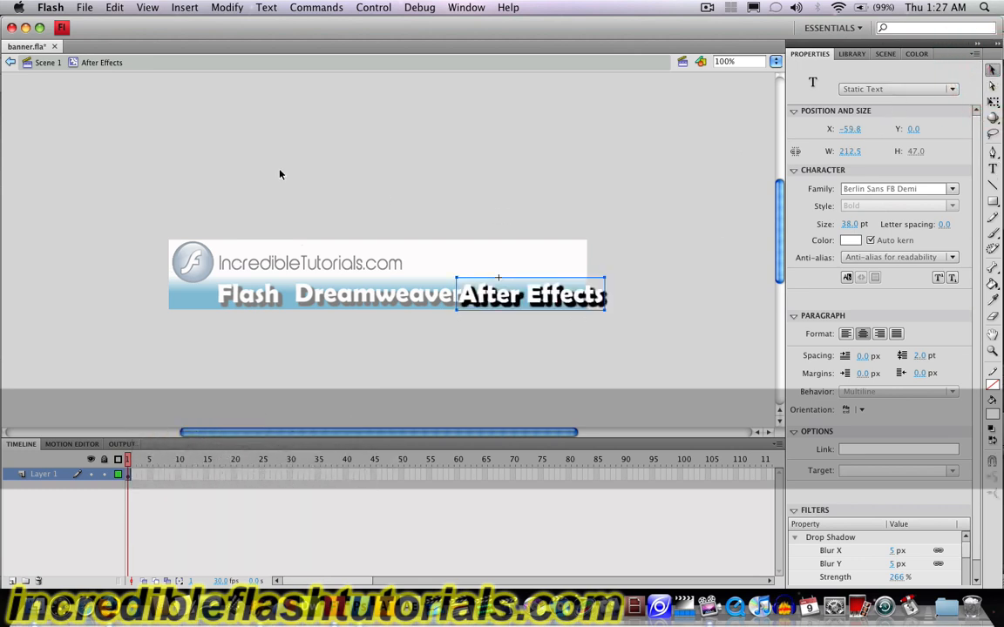
pyautogui.click(48, 62)
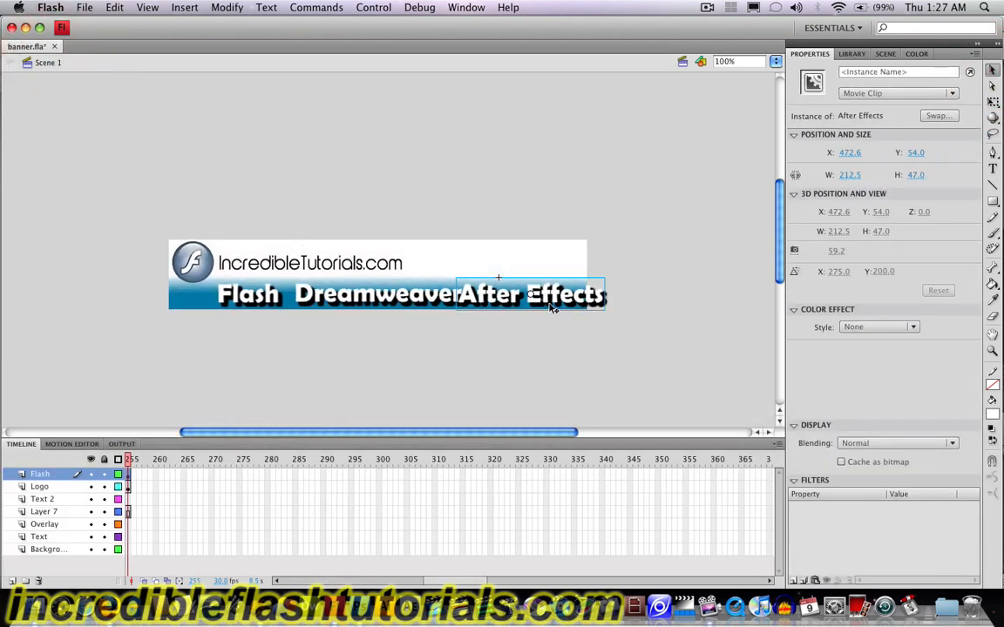
# - Shift the After Effects text clear of Dreamweaver, and paste a copy of the Flash text beyond it at about X 694.5, Y 53
pyautogui.moveTo(562, 303); pyautogui.dragTo(566, 305)
pyautogui.click(558, 354)
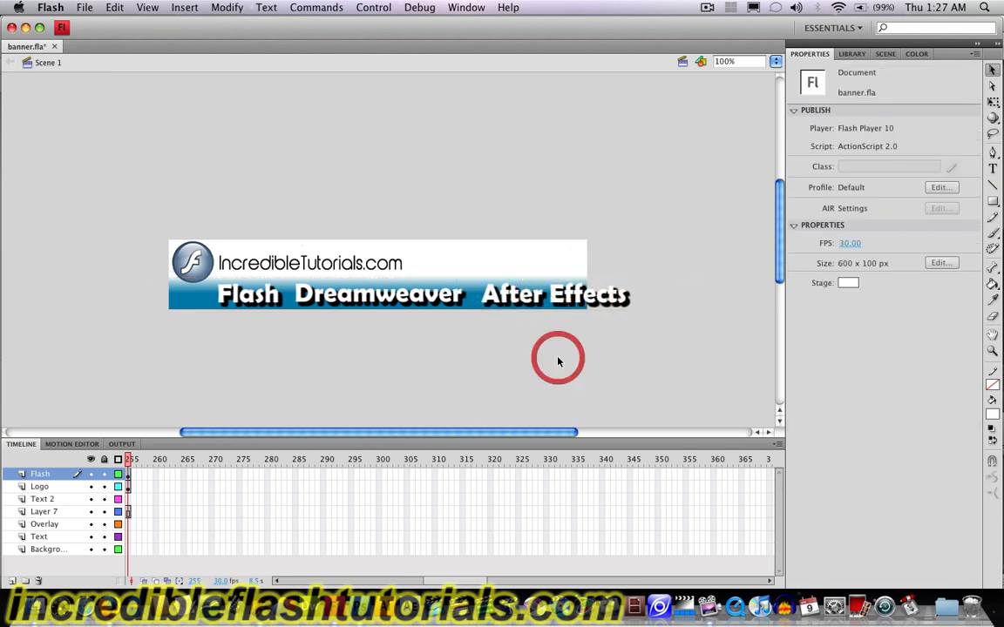
pyautogui.click(110, 7)
pyautogui.click(150, 98)
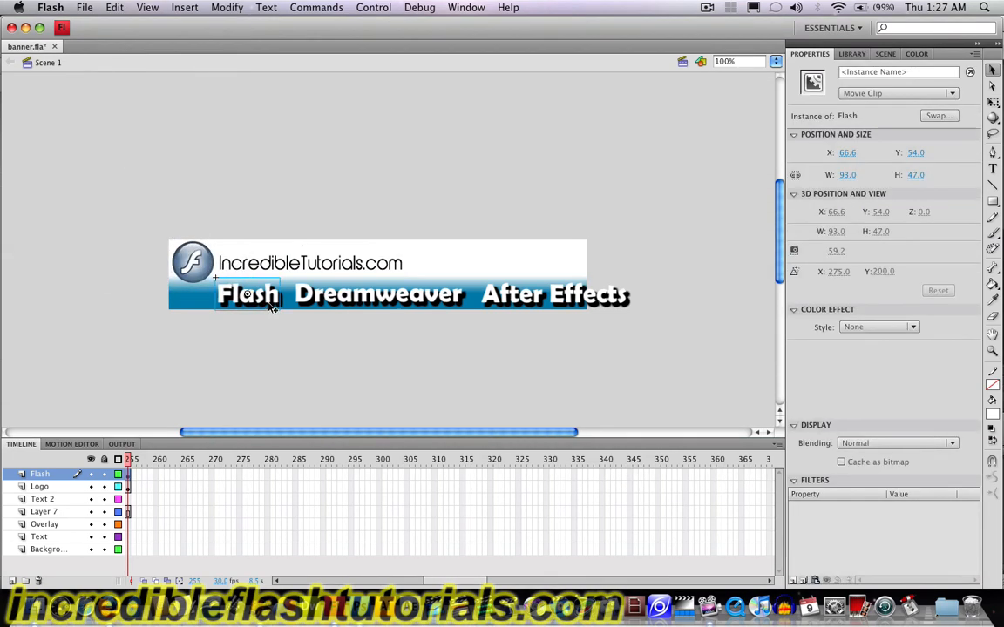
pyautogui.moveTo(272, 305); pyautogui.dragTo(707, 305)
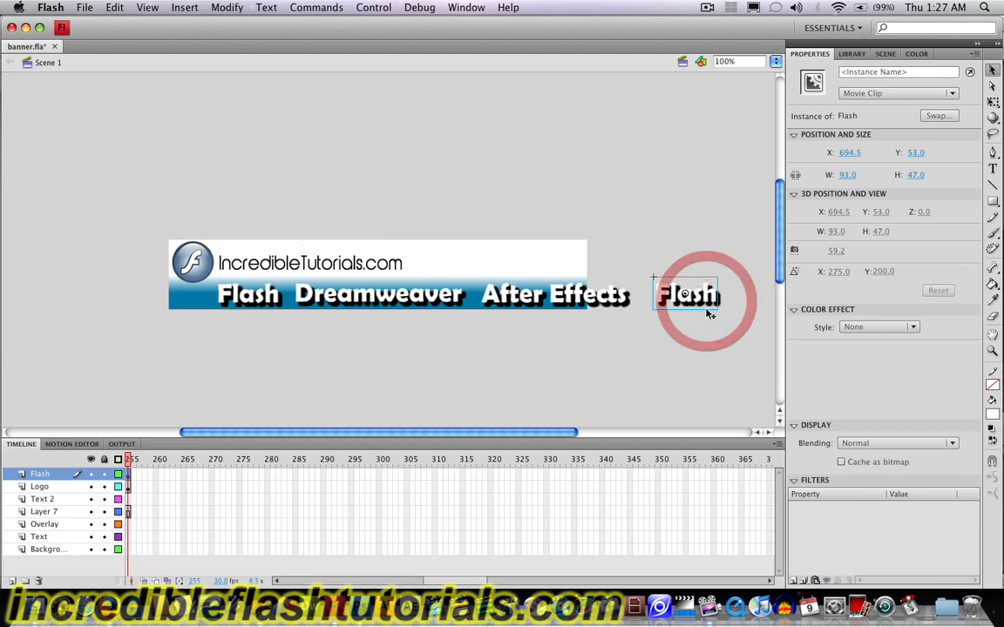
# - Duplicate the symbol of the pasted Flash text beyond After Effects as "And More!"
pyautogui.rightClick(695, 306)
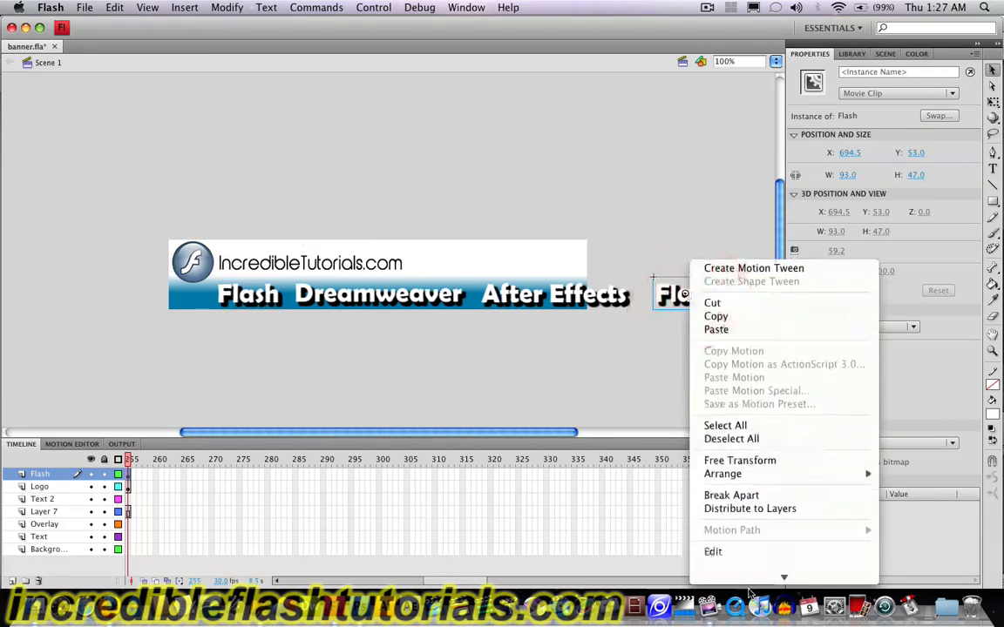
pyautogui.click(748, 529)
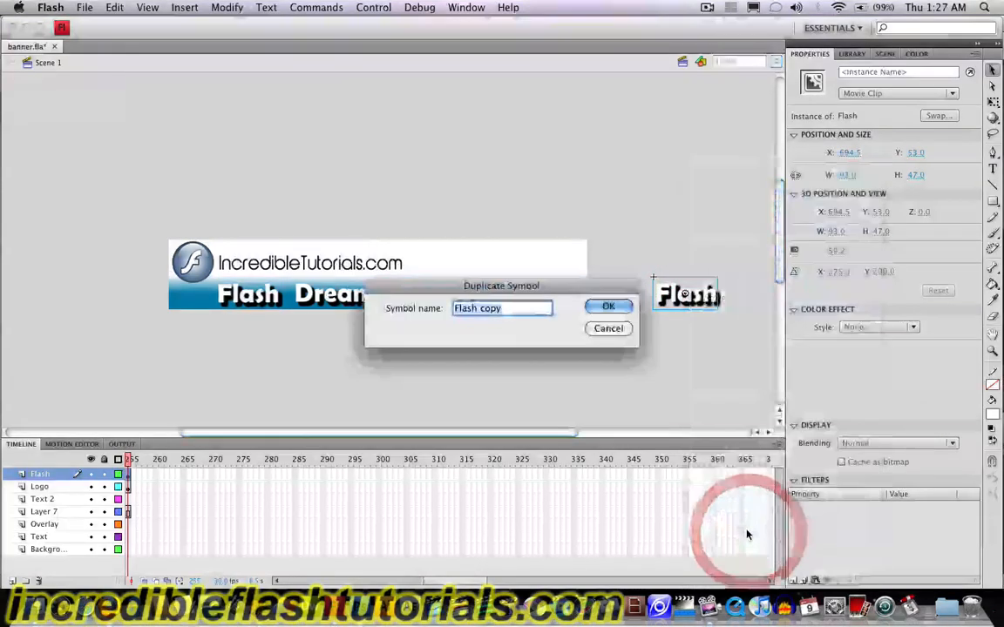
pyautogui.write('And More!')
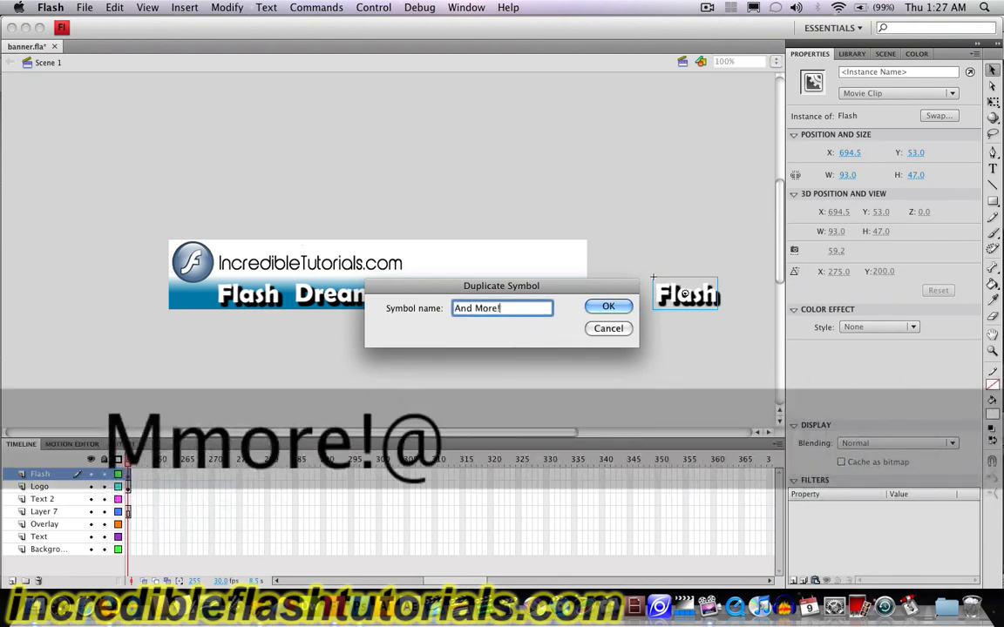
pyautogui.click(609, 308)
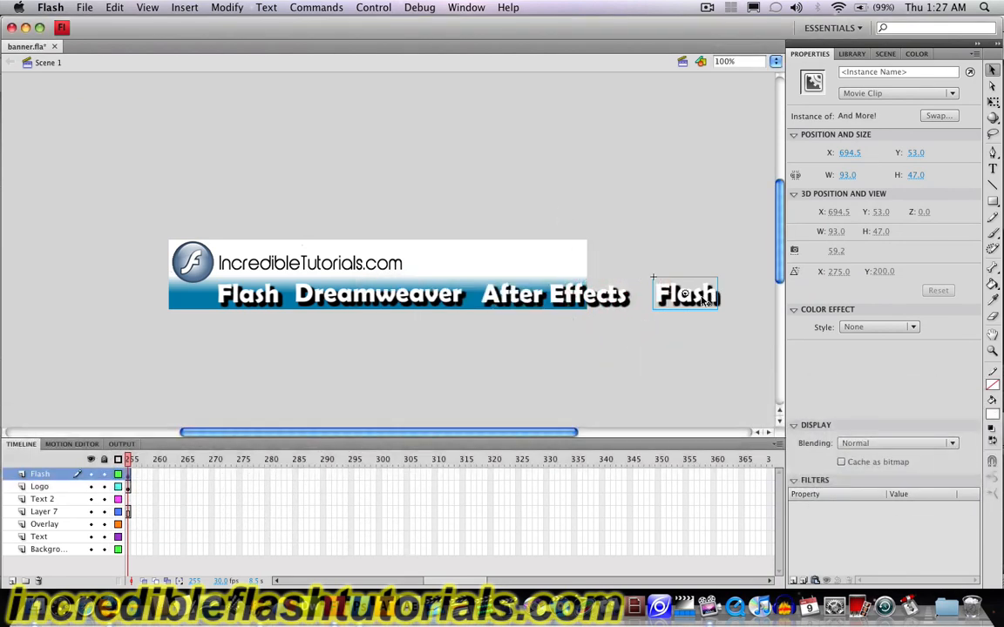
# - Change the text inside the And More! symbol to "And More!" and return to Scene 1
pyautogui.doubleClick(703, 302)
pyautogui.doubleClick(701, 301)
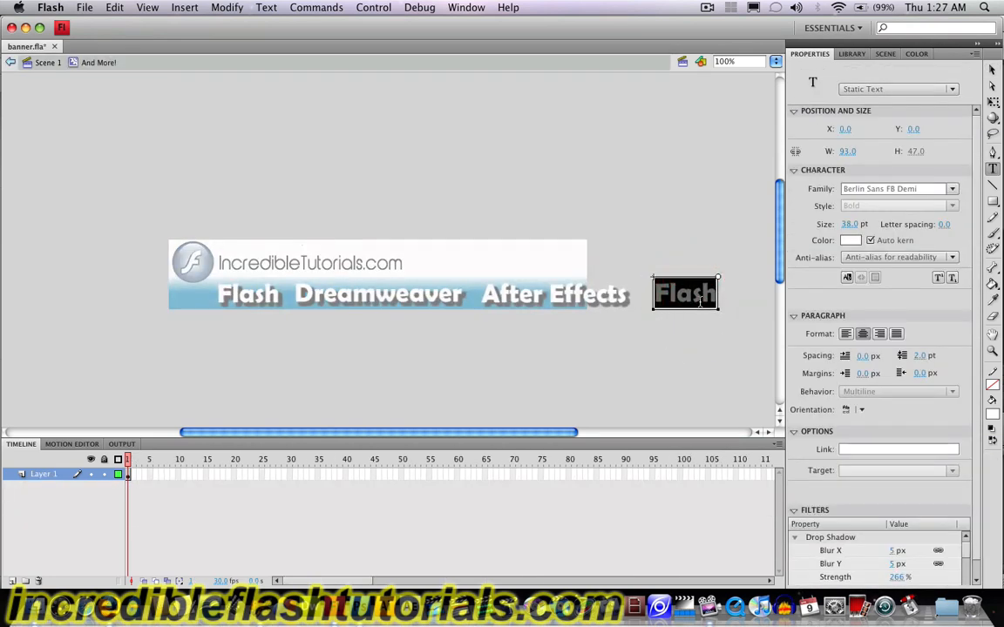
pyautogui.write('An')
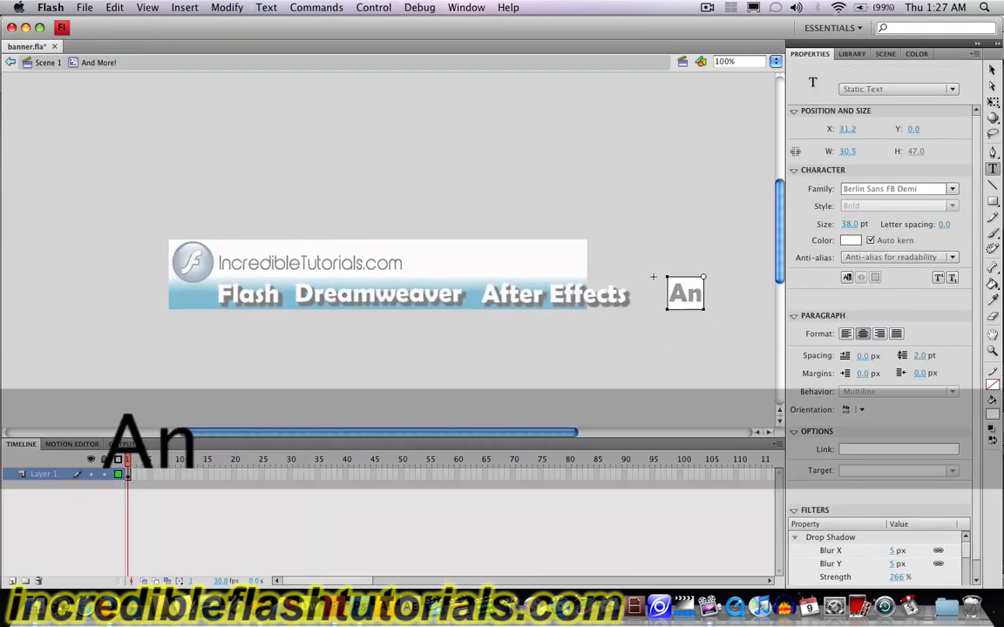
pyautogui.write('d More!')
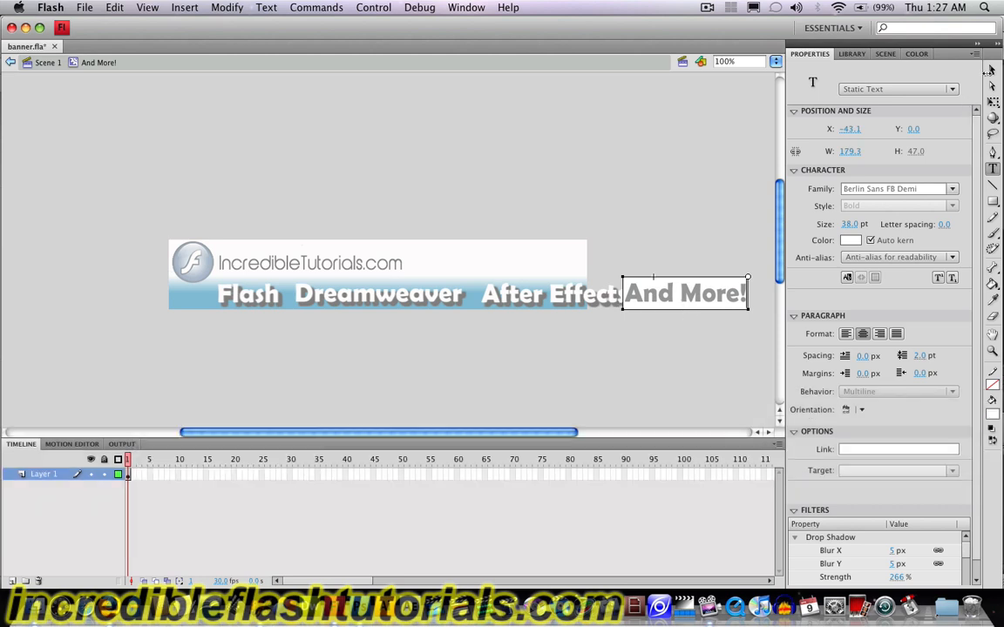
pyautogui.click(991, 70)
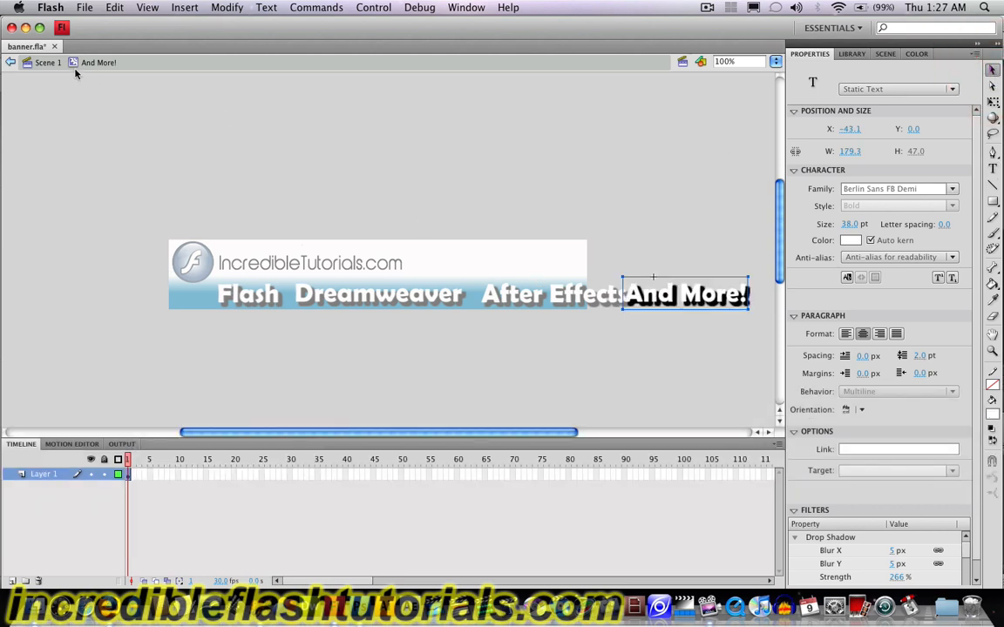
pyautogui.click(46, 63)
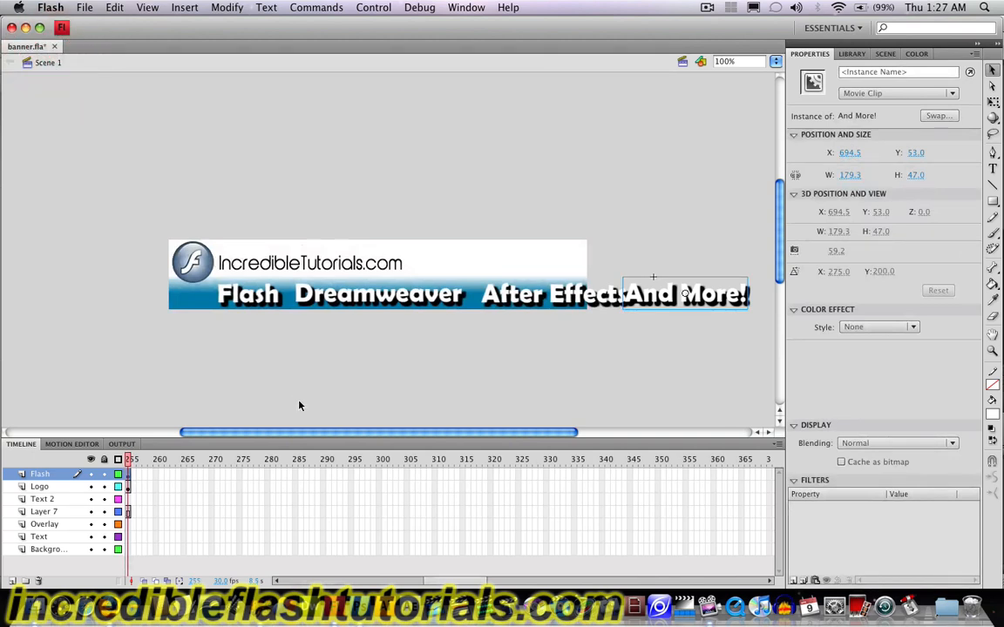
# - Move the original Flash text to about X 61.6 and align the other banner words with it at Y 54
pyautogui.click(251, 295)
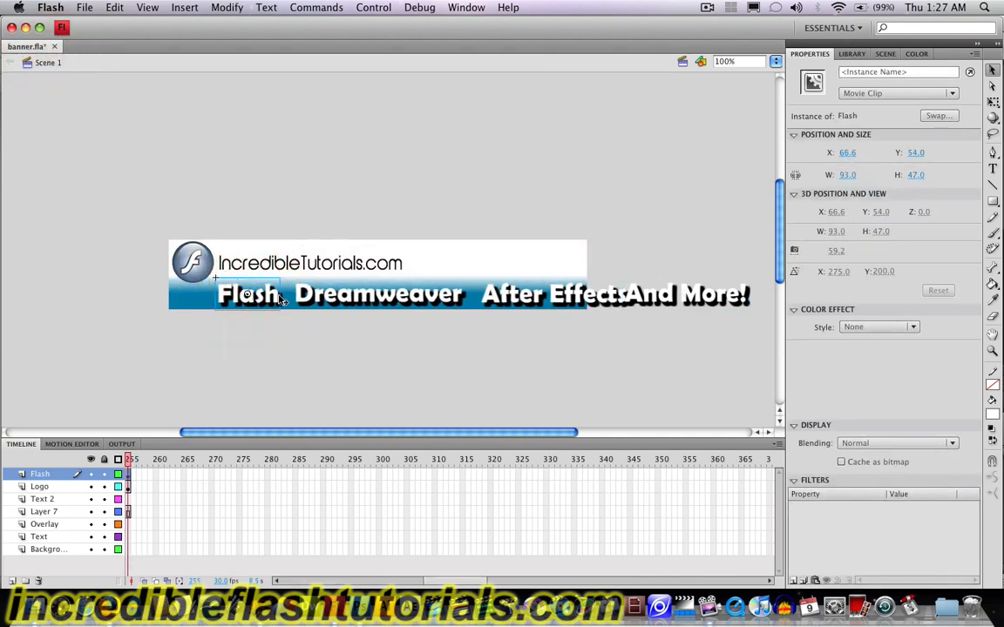
pyautogui.moveTo(273, 300); pyautogui.dragTo(267, 300)
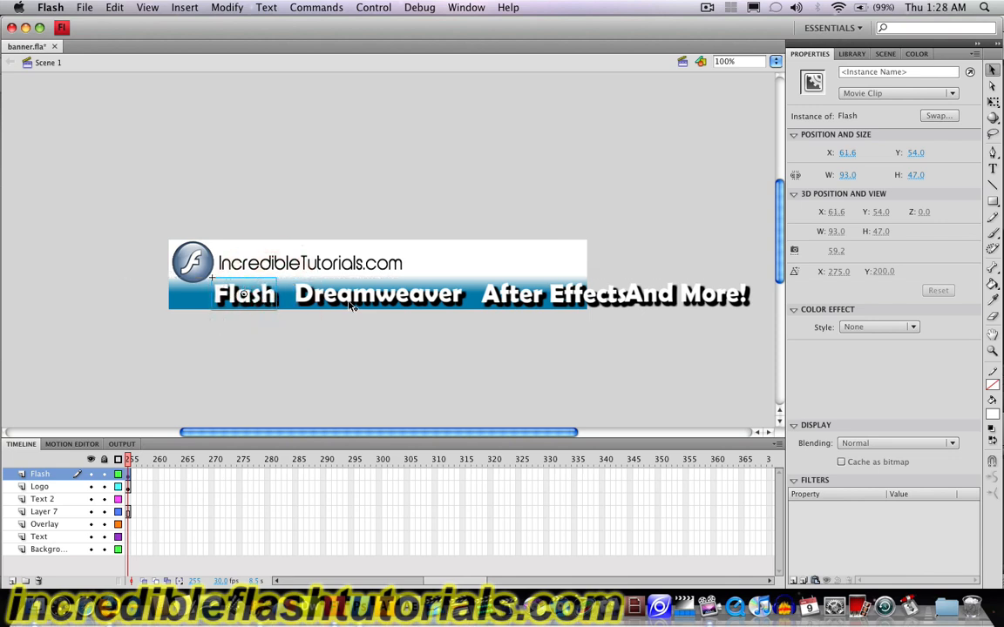
pyautogui.moveTo(337, 304); pyautogui.dragTo(404, 305)
pyautogui.click(277, 299)
pyautogui.click(351, 298)
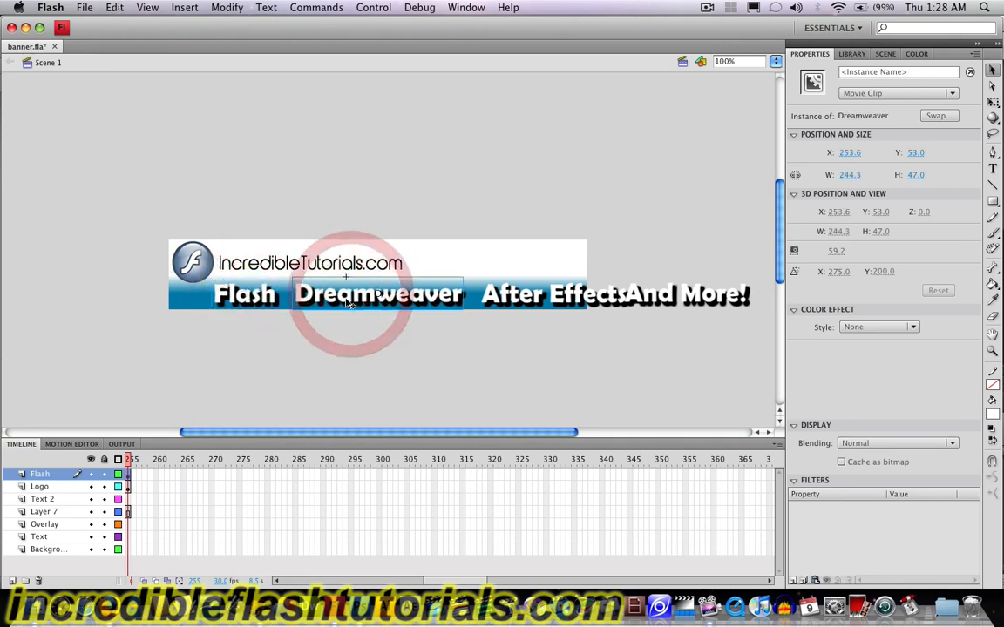
pyautogui.click(502, 304)
pyautogui.click(651, 300)
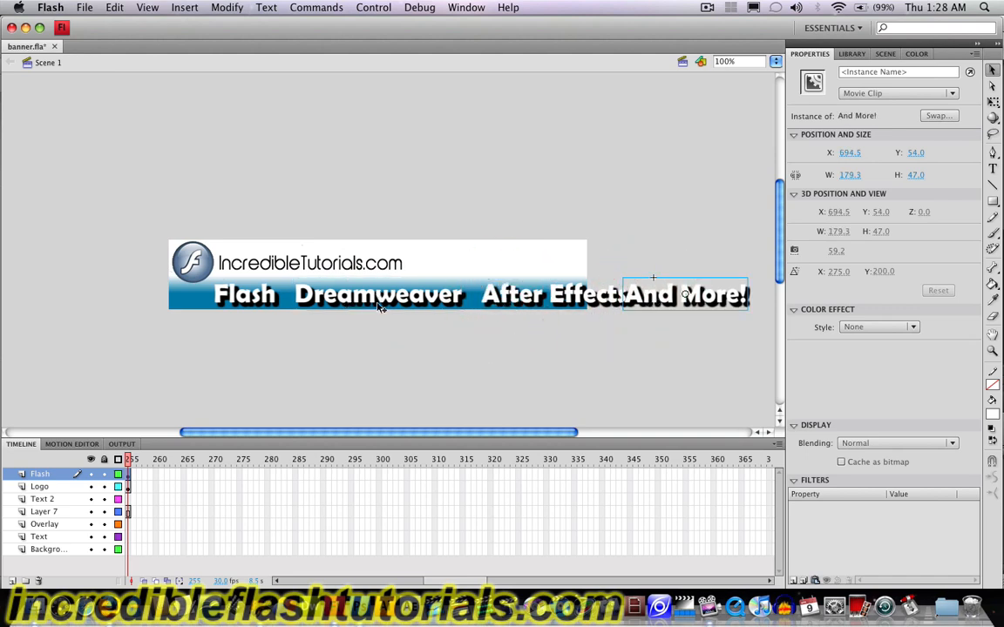
pyautogui.rightClick(351, 291)
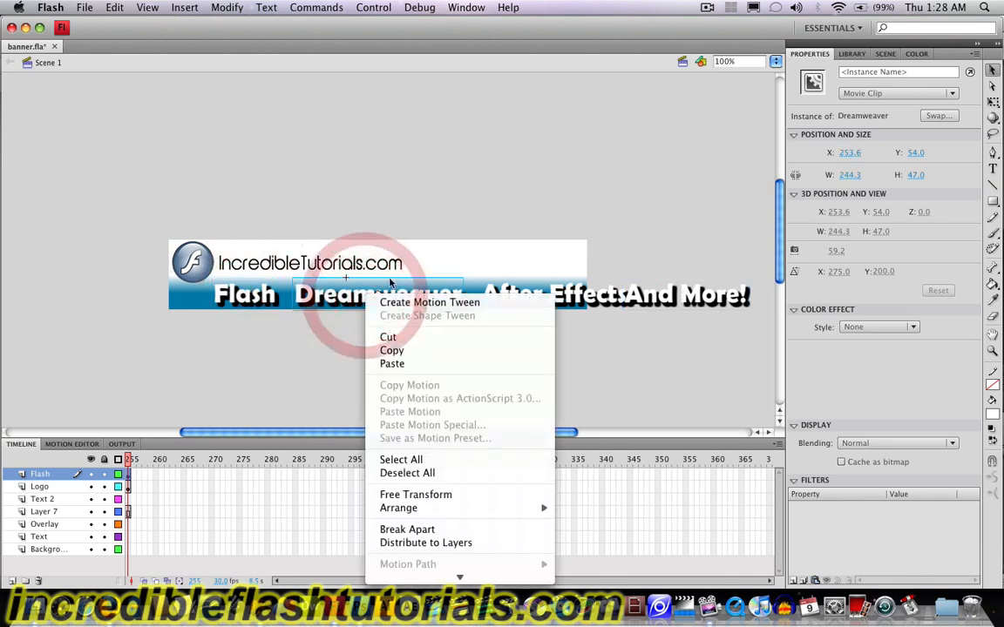
pyautogui.click(579, 218)
# - Scale all four banner words down together with Free Transform to about 621 px wide and 38 px high
pyautogui.click(237, 296)
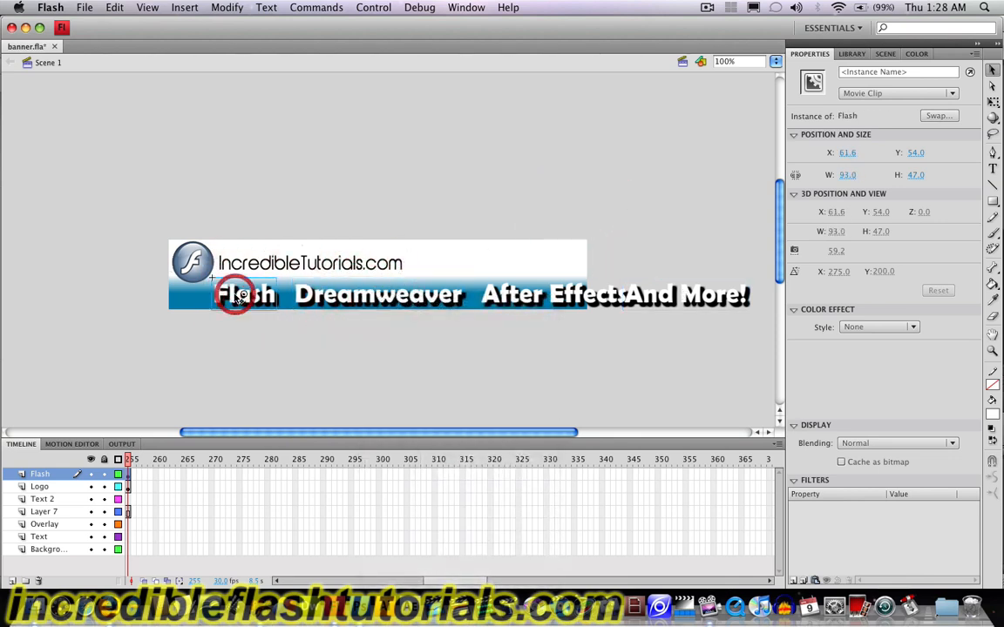
pyautogui.keyDown('shift'); pyautogui.click(366, 275); pyautogui.keyUp('shift')
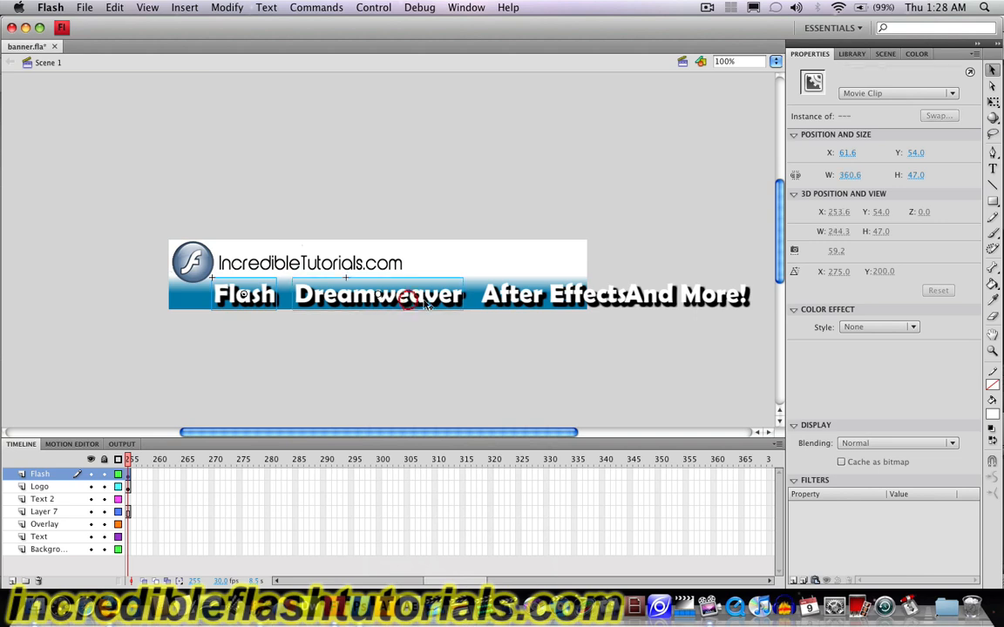
pyautogui.keyDown('shift'); pyautogui.click(602, 279); pyautogui.keyUp('shift')
pyautogui.keyDown('shift'); pyautogui.click(669, 301); pyautogui.keyUp('shift')
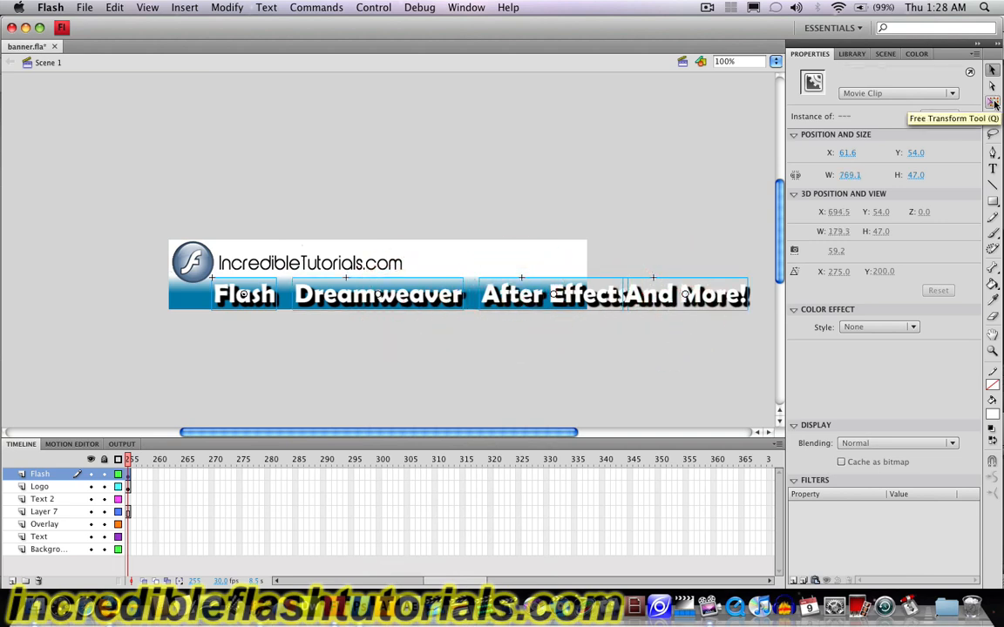
pyautogui.click(994, 103)
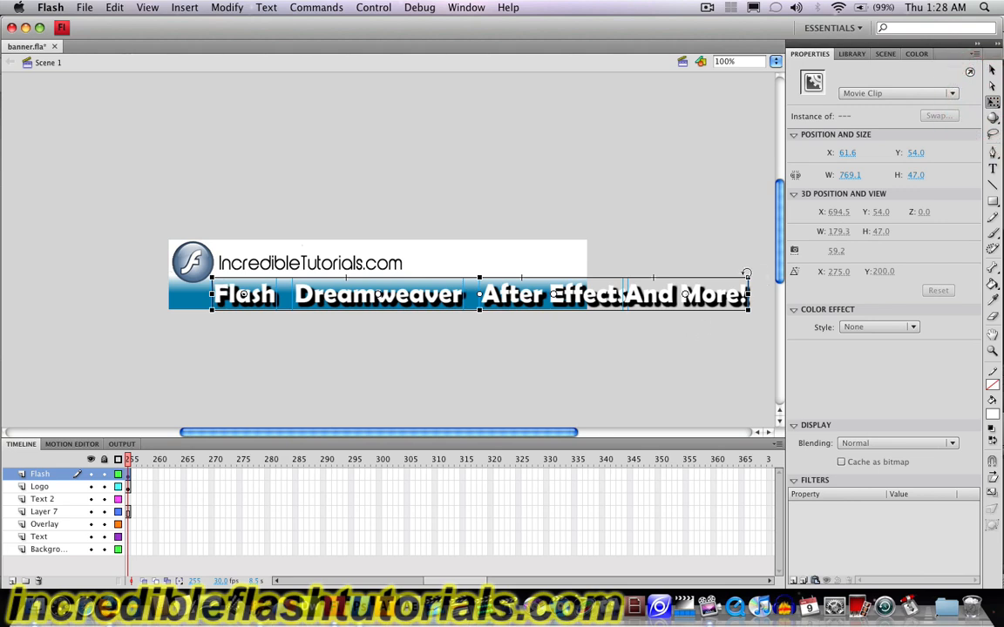
pyautogui.moveTo(749, 277); pyautogui.dragTo(702, 284)
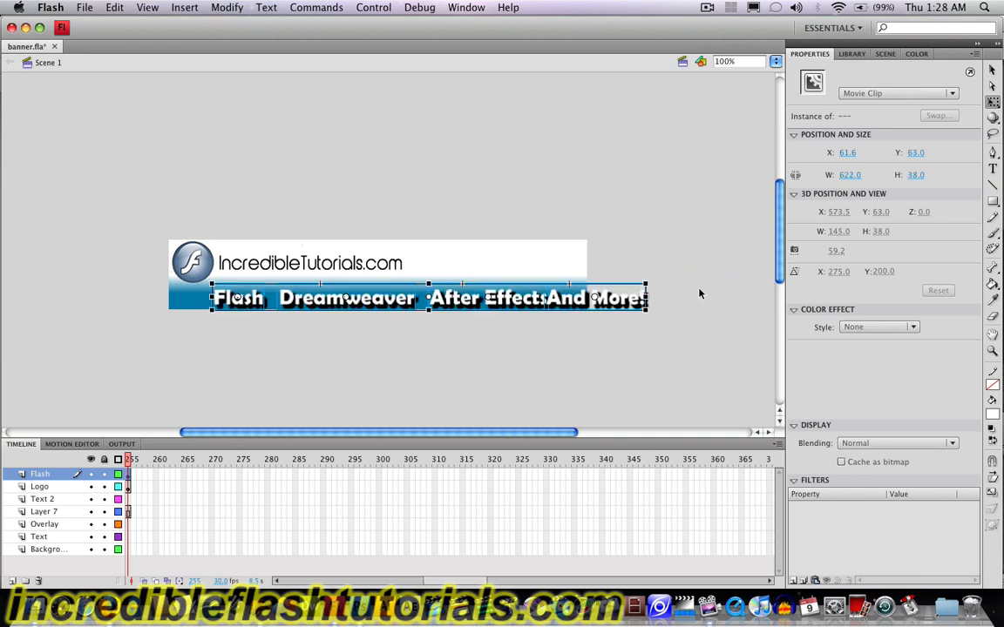
pyautogui.moveTo(643, 284); pyautogui.dragTo(643, 284)
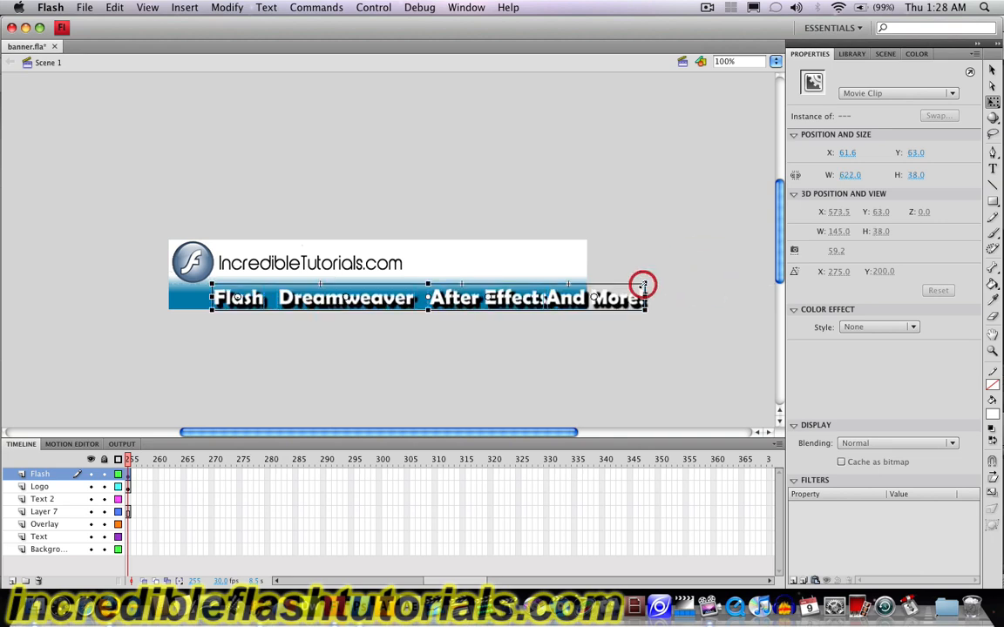
pyautogui.click(991, 69)
pyautogui.click(151, 338)
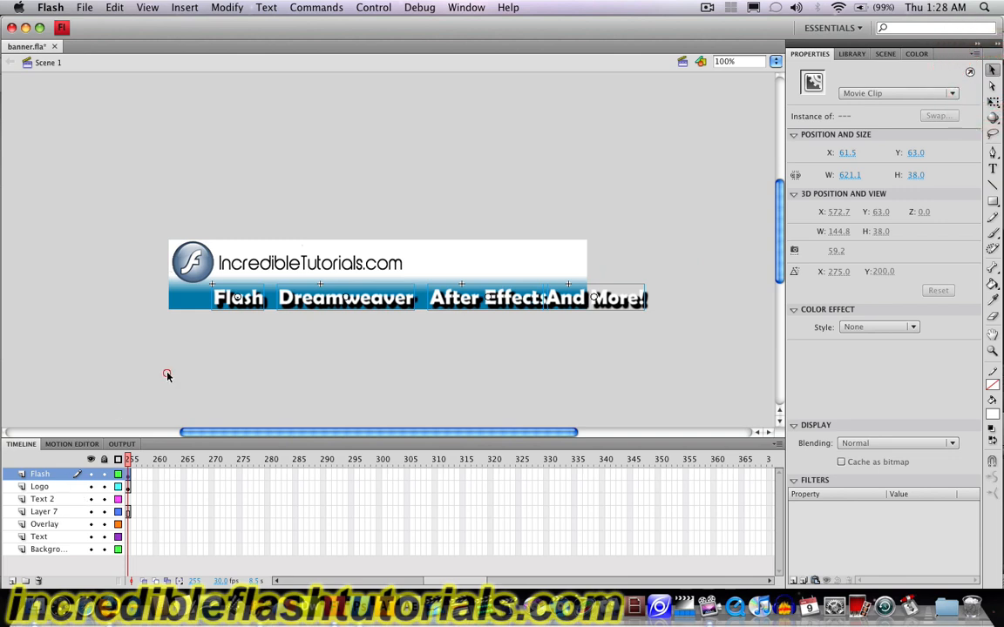
# - Nudge the Flash text left until it starts beneath the round logo
pyautogui.click(217, 303)
pyautogui.press('Left')
pyautogui.press('Left')
pyautogui.press('Left')
pyautogui.press('Left')
pyautogui.press('Left')
pyautogui.press('Left')
pyautogui.press('Left')
pyautogui.press('Left')
pyautogui.press('Left')
pyautogui.press('Left')
pyautogui.press('Left')
pyautogui.press('Left')
pyautogui.press('Left')
pyautogui.press('Left')
pyautogui.press('Left')
pyautogui.press('Left')
pyautogui.press('Left')
pyautogui.press('Left')
pyautogui.press('Left')
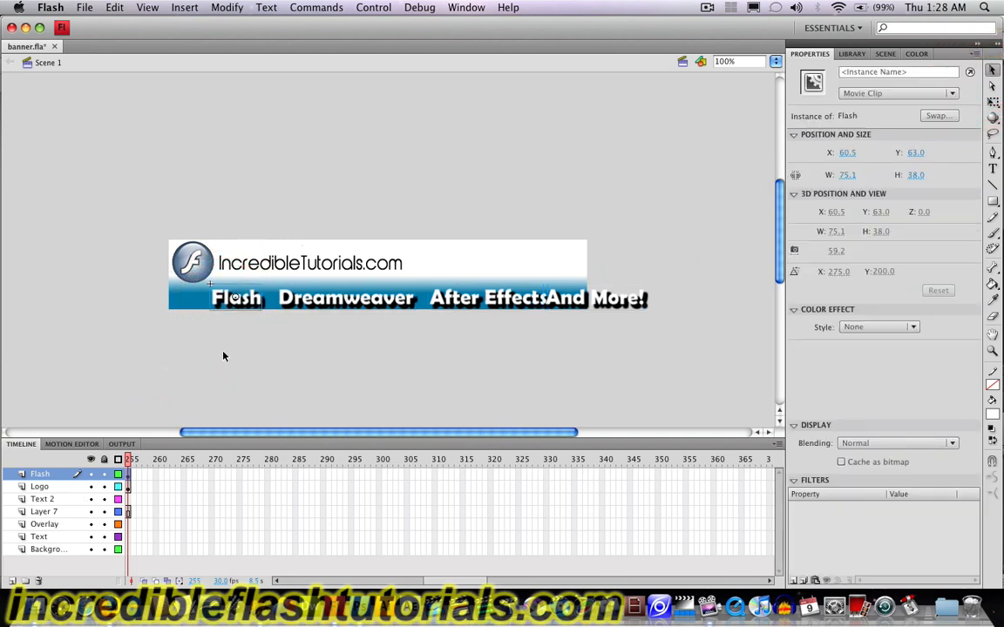
pyautogui.press('Left')
pyautogui.press('Left')
pyautogui.press('Left')
pyautogui.press('Left')
pyautogui.press('Left')
pyautogui.press('Left')
pyautogui.press('Left')
pyautogui.press('Left')
pyautogui.press('Left')
pyautogui.press('Left')
pyautogui.press('Left')
pyautogui.press('Left')
pyautogui.press('Left')
pyautogui.press('Left')
pyautogui.press('Left')
pyautogui.press('Left')
pyautogui.press('Left')
pyautogui.press('Left')
pyautogui.press('Left')
pyautogui.press('Left')
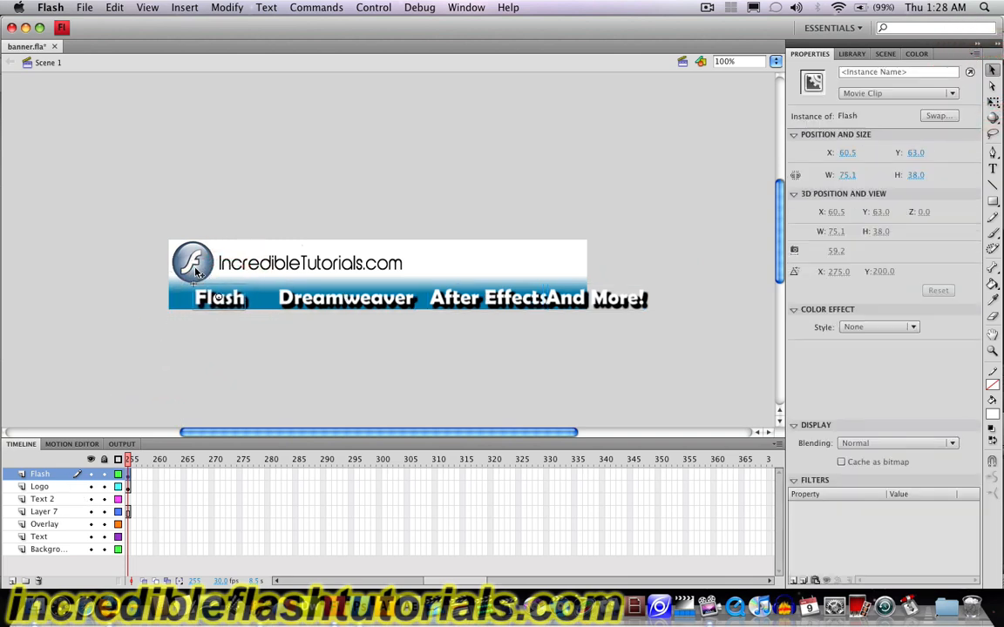
pyautogui.press('Up')
pyautogui.press('Left')
pyautogui.press('Left')
pyautogui.press('Left')
pyautogui.press('Left')
pyautogui.press('Left')
pyautogui.press('Left')
pyautogui.press('Left')
pyautogui.press('Left')
pyautogui.press('Left')
pyautogui.press('Left')
pyautogui.press('Left')
pyautogui.press('Left')
pyautogui.press('Left')
pyautogui.press('Left')
pyautogui.press('Left')
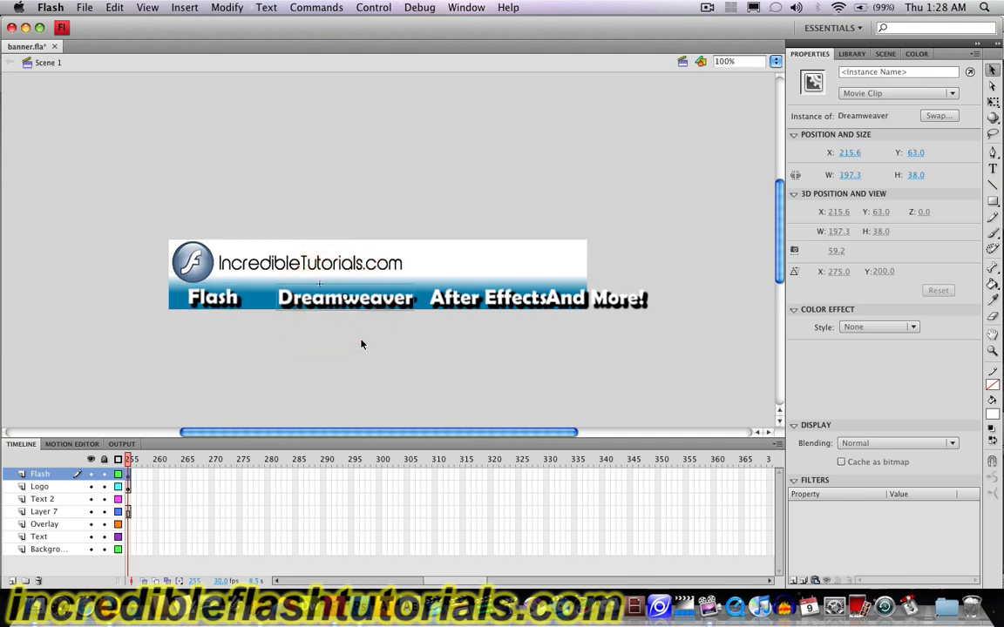
# - Nudge the Dreamweaver text left to sit closer to the Flash text
pyautogui.press('Left')
pyautogui.press('Left')
pyautogui.press('Left')
pyautogui.press('Left')
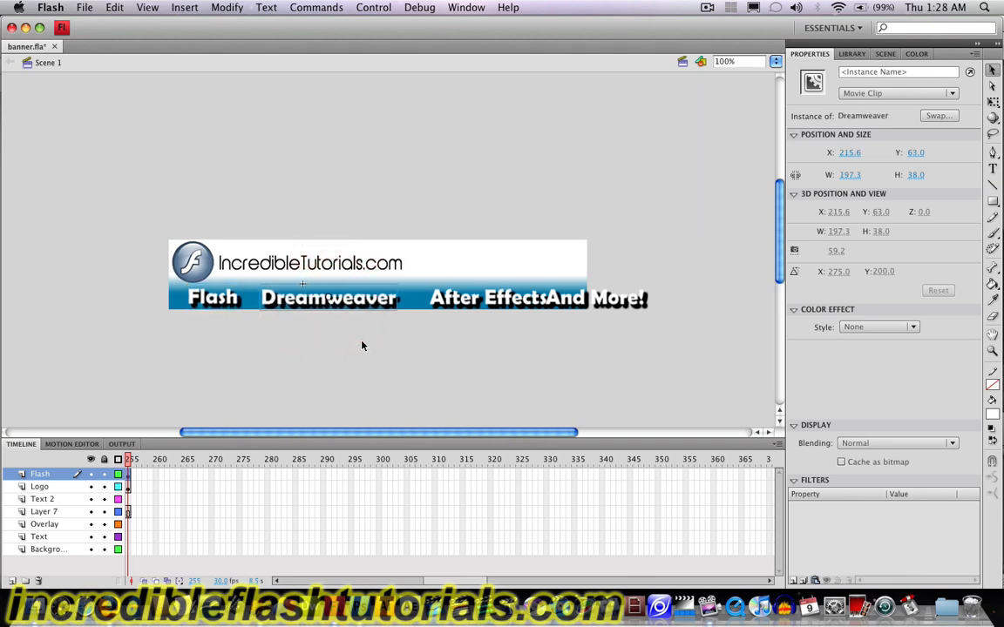
# - Nudge the After Effects text left toward Dreamweaver, leaving a gap before And More!
pyautogui.click(456, 305)
pyautogui.press('Left')
pyautogui.press('Left')
pyautogui.press('Left')
pyautogui.press('Left')
pyautogui.press('Left')
pyautogui.press('Left')
pyautogui.press('Left')
pyautogui.press('Left')
pyautogui.press('Left')
pyautogui.press('Left')
pyautogui.press('Left')
pyautogui.press('Left')
pyautogui.press('Left')
pyautogui.press('Left')
pyautogui.press('Left')
pyautogui.press('Left')
pyautogui.press('Left')
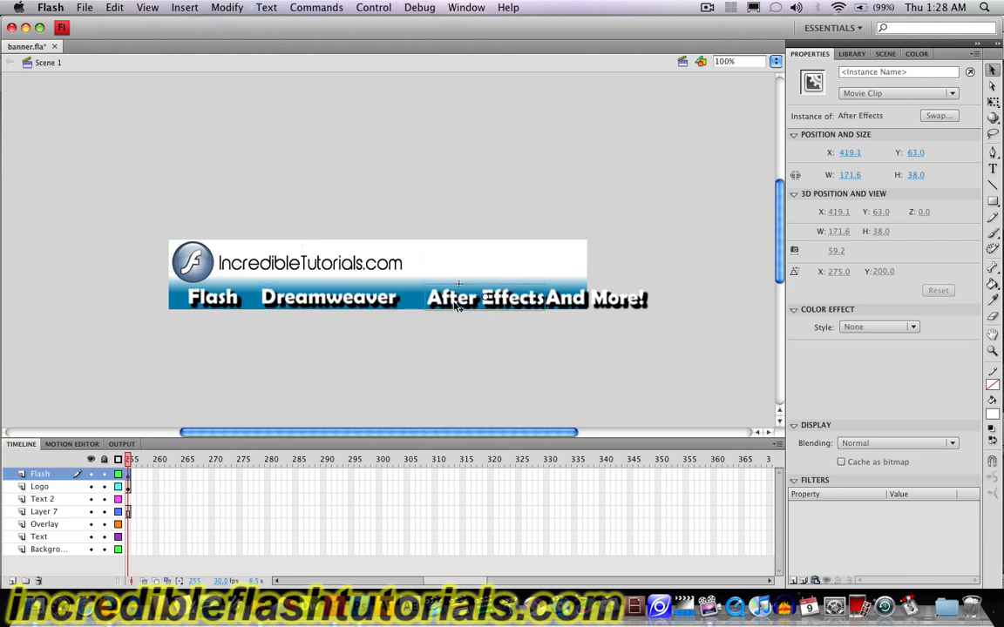
pyautogui.press('Left')
pyautogui.press('Left')
pyautogui.press('Left')
pyautogui.press('Left')
pyautogui.press('Left')
pyautogui.press('Left')
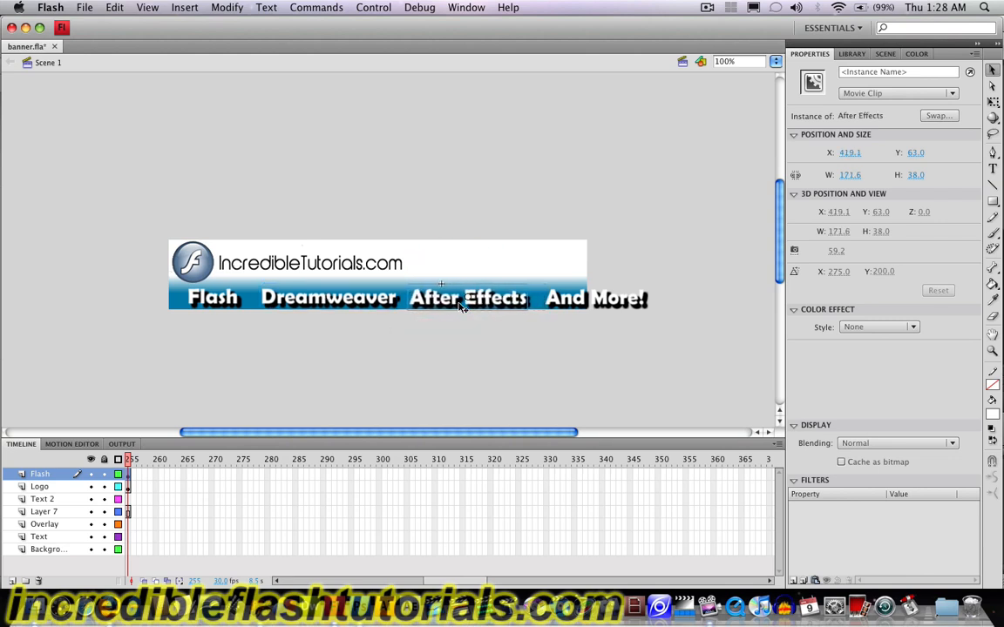
# - Nudge the Flash text left to about X 4.5, close to the banner's left edge
pyautogui.click(226, 300)
pyautogui.press('Left')
pyautogui.press('Left')
pyautogui.press('Left')
pyautogui.press('Left')
pyautogui.press('Left')
pyautogui.press('Left')
pyautogui.press('Left')
pyautogui.press('Left')
pyautogui.press('Left')
pyautogui.press('Left')
pyautogui.press('Left')
pyautogui.press('Left')
pyautogui.press('Left')
pyautogui.press('Left')
pyautogui.press('Left')
pyautogui.press('Left')
pyautogui.press('Left')
pyautogui.press('Left')
pyautogui.press('Left')
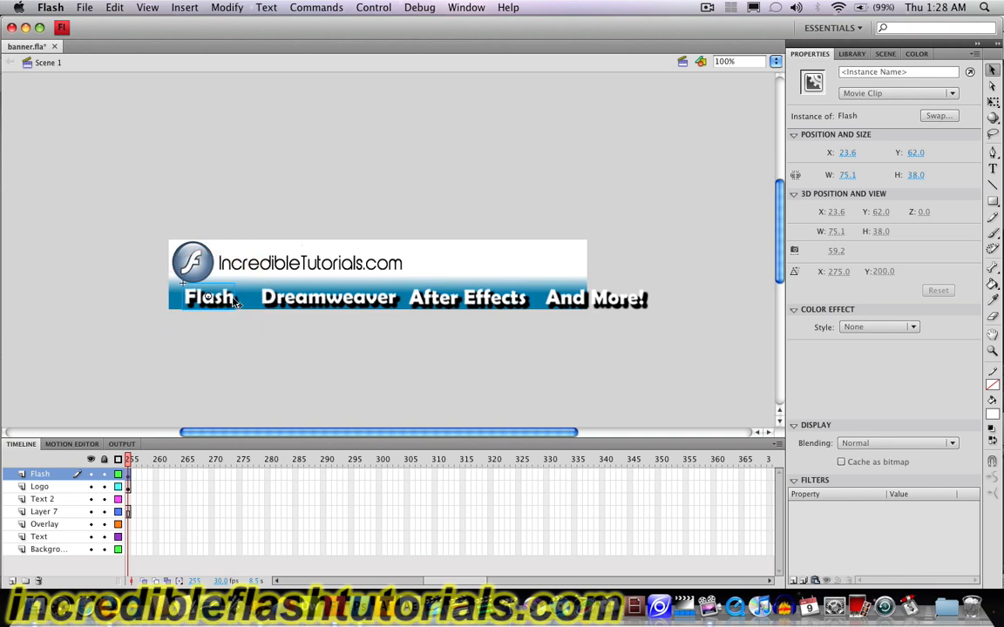
# - Nudge the Dreamweaver text left again to narrow the gap after the Flash text
pyautogui.click(277, 302)
pyautogui.press('Left')
pyautogui.press('Left')
pyautogui.press('Left')
pyautogui.press('Left')
pyautogui.press('Left')
pyautogui.press('Left')
pyautogui.press('Left')
pyautogui.press('Left')
pyautogui.press('Left')
pyautogui.press('Left')
pyautogui.press('Left')
pyautogui.press('Left')
pyautogui.press('Left')
pyautogui.press('Left')
pyautogui.press('Left')
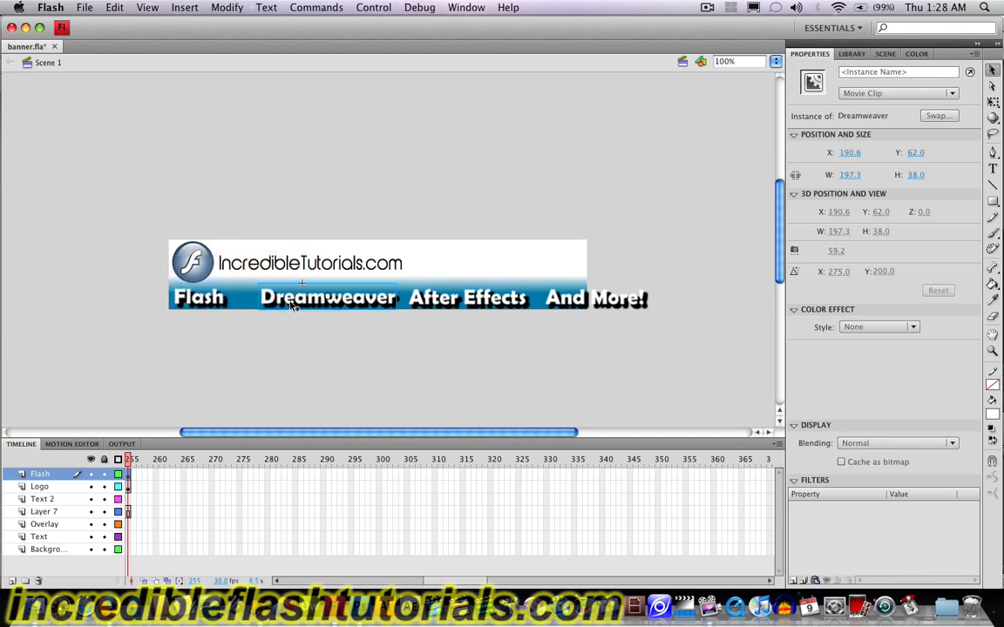
pyautogui.press('Left')
pyautogui.press('Left')
pyautogui.press('Left')
pyautogui.press('Left')
pyautogui.press('Left')
pyautogui.press('Left')
pyautogui.press('Left')
pyautogui.press('Left')
pyautogui.press('Left')
pyautogui.press('Left')
pyautogui.press('Left')
pyautogui.press('Left')
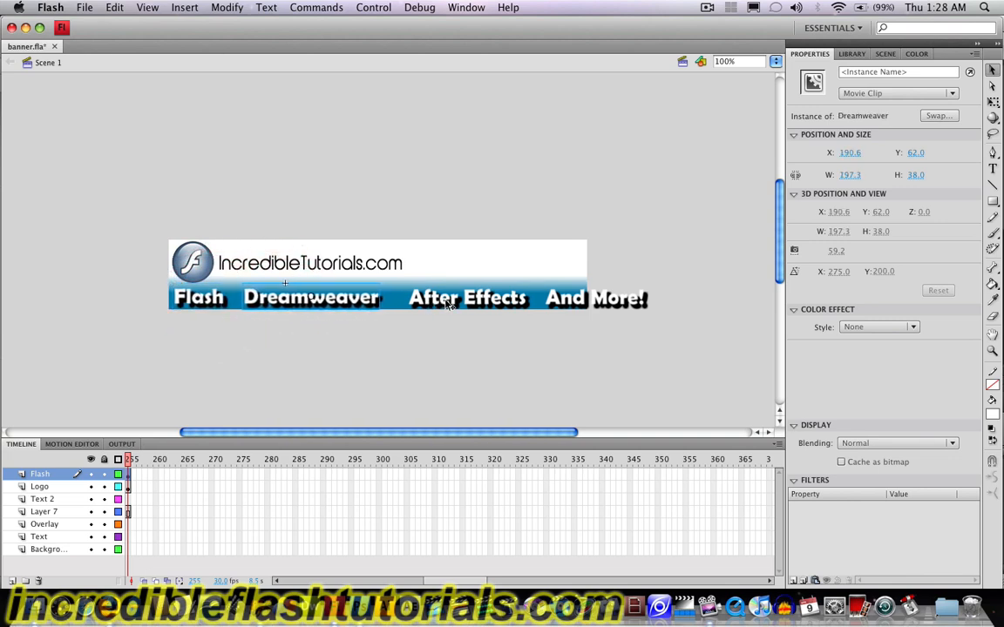
# - Nudge the After Effects text further left to sit just after the Dreamweaver text
pyautogui.click(450, 305)
pyautogui.press('Left')
pyautogui.press('Left')
pyautogui.press('Left')
pyautogui.press('Left')
pyautogui.press('Left')
pyautogui.press('Left')
pyautogui.press('Left')
pyautogui.press('Left')
pyautogui.press('Left')
pyautogui.press('Left')
pyautogui.press('Left')
pyautogui.press('Left')
pyautogui.press('Left')
pyautogui.press('Left')
pyautogui.press('Left')
pyautogui.press('Left')
pyautogui.press('Left')
pyautogui.press('Left')
pyautogui.press('Left')
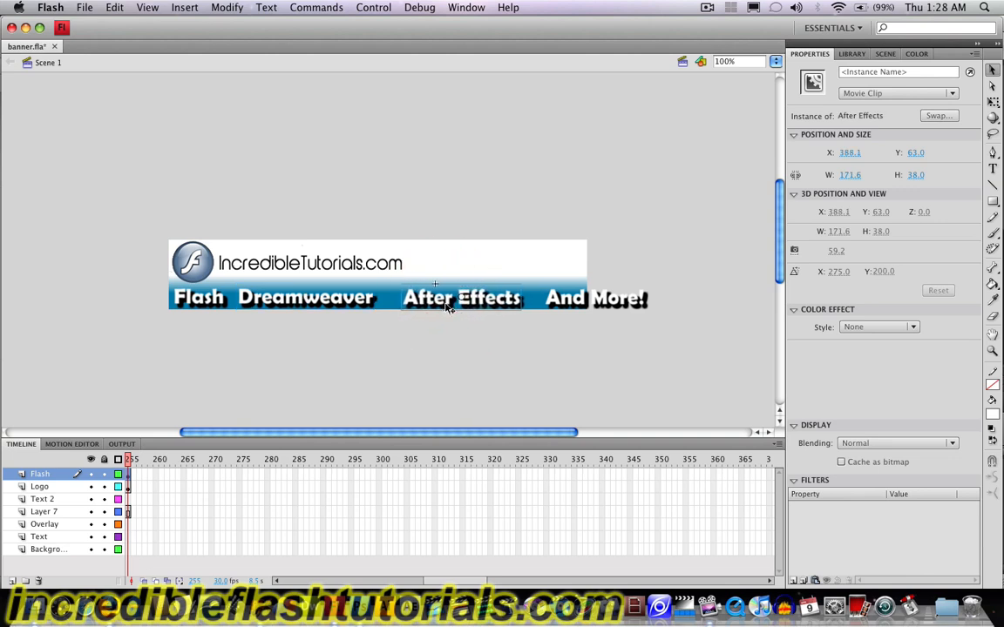
pyautogui.press('Left')
pyautogui.press('Left')
# - Nudge the And More! text left to about X 535, just after the After Effects text
pyautogui.click(556, 305)
pyautogui.press('Left')
pyautogui.press('Left')
pyautogui.press('Left')
pyautogui.press('Left')
pyautogui.press('Left')
pyautogui.press('Left')
pyautogui.press('Left')
pyautogui.press('Left')
pyautogui.press('Left')
pyautogui.press('Left')
pyautogui.press('Left')
pyautogui.press('Left')
pyautogui.press('Left')
pyautogui.press('Left')
pyautogui.press('Left')
pyautogui.press('Left')
pyautogui.press('Left')
pyautogui.press('Left')
pyautogui.press('Left')
pyautogui.press('Left')
pyautogui.press('Left')
pyautogui.press('Left')
pyautogui.press('Left')
pyautogui.press('Left')
pyautogui.press('Left')
pyautogui.press('Left')
pyautogui.press('Left')
pyautogui.press('Left')
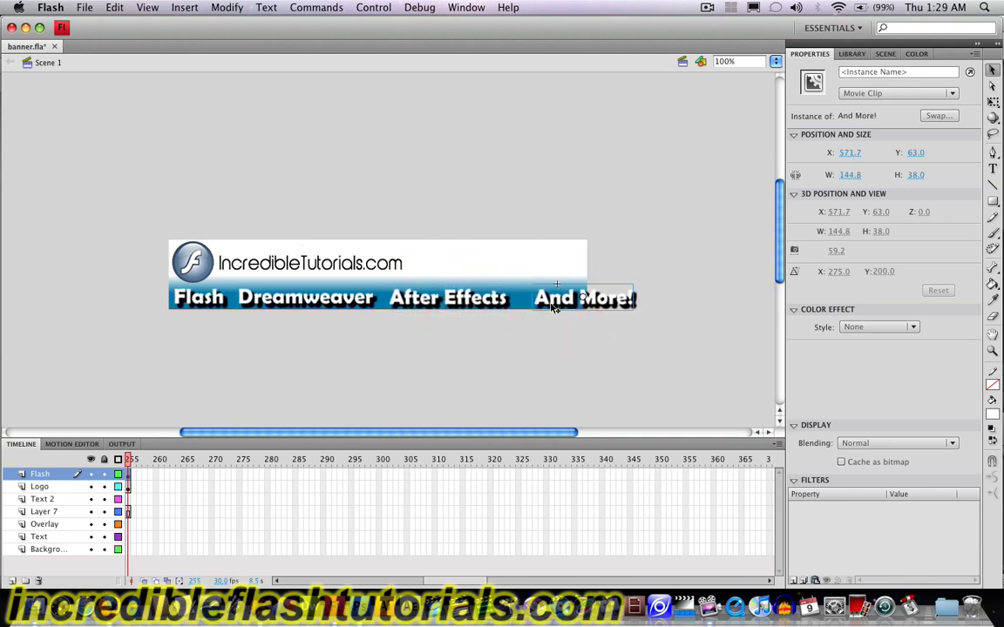
pyautogui.press('Left')
pyautogui.press('Left')
pyautogui.press('Left')
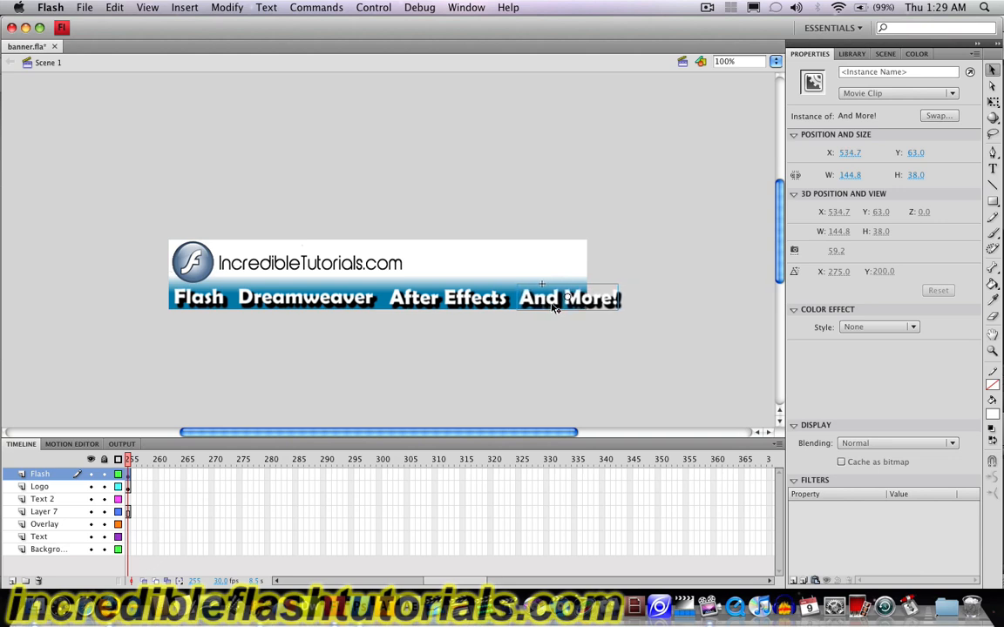
# - Scale all four banner words down together with Free Transform until each is about 33 px high
pyautogui.keyDown('shift'); pyautogui.click(478, 305); pyautogui.keyUp('shift')
pyautogui.keyDown('shift'); pyautogui.click(296, 301); pyautogui.keyUp('shift')
pyautogui.keyDown('shift'); pyautogui.click(198, 298); pyautogui.keyUp('shift')
pyautogui.press('q')
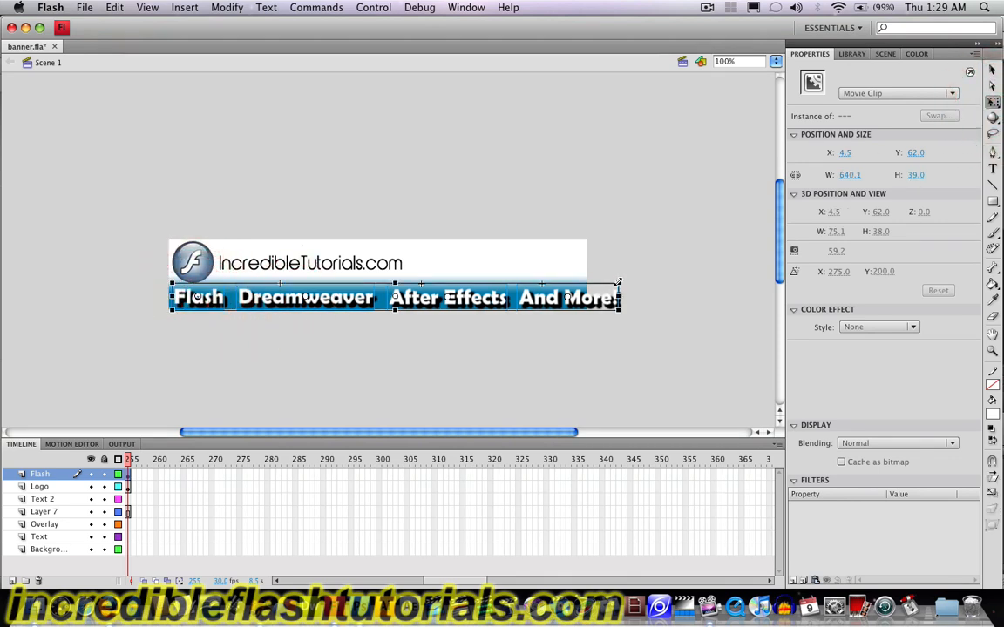
pyautogui.moveTo(618, 285); pyautogui.dragTo(606, 286)
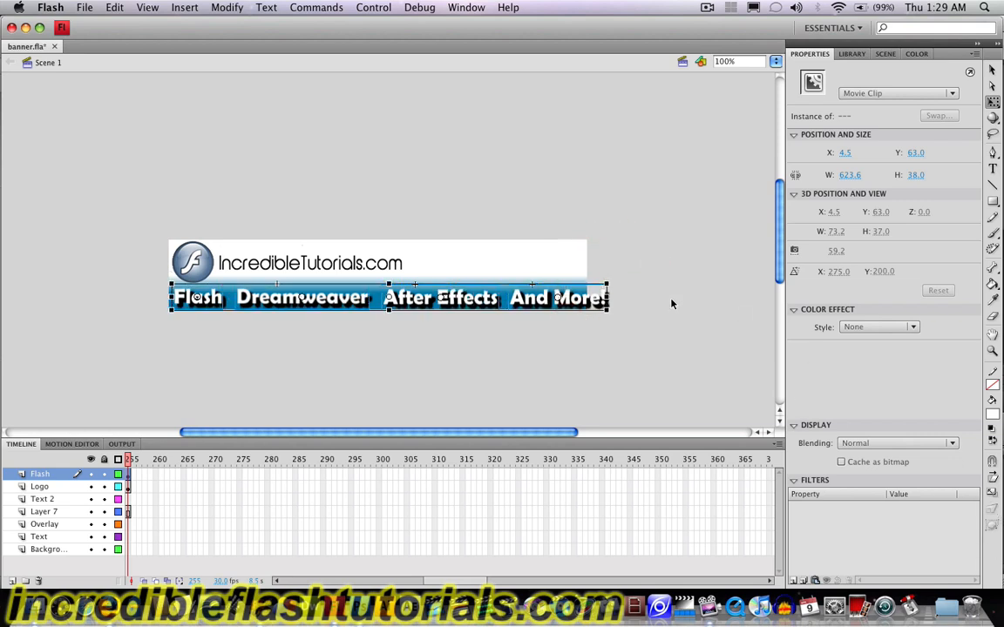
pyautogui.moveTo(171, 283)
pyautogui.mouseDown()
pyautogui.moveTo(168, 291)
pyautogui.moveTo(183, 287)
pyautogui.mouseUp()
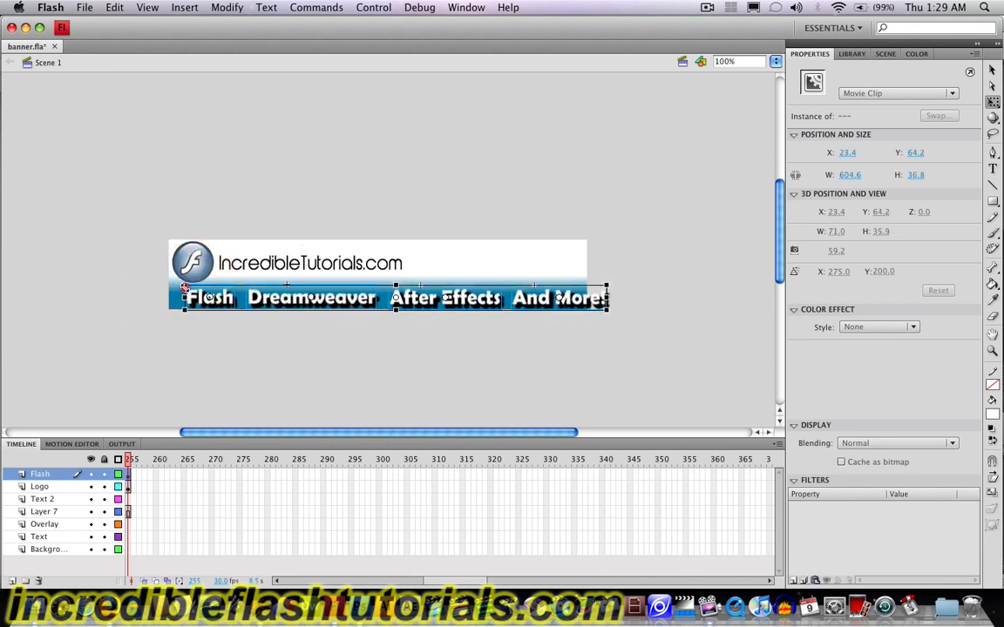
pyautogui.click(192, 298)
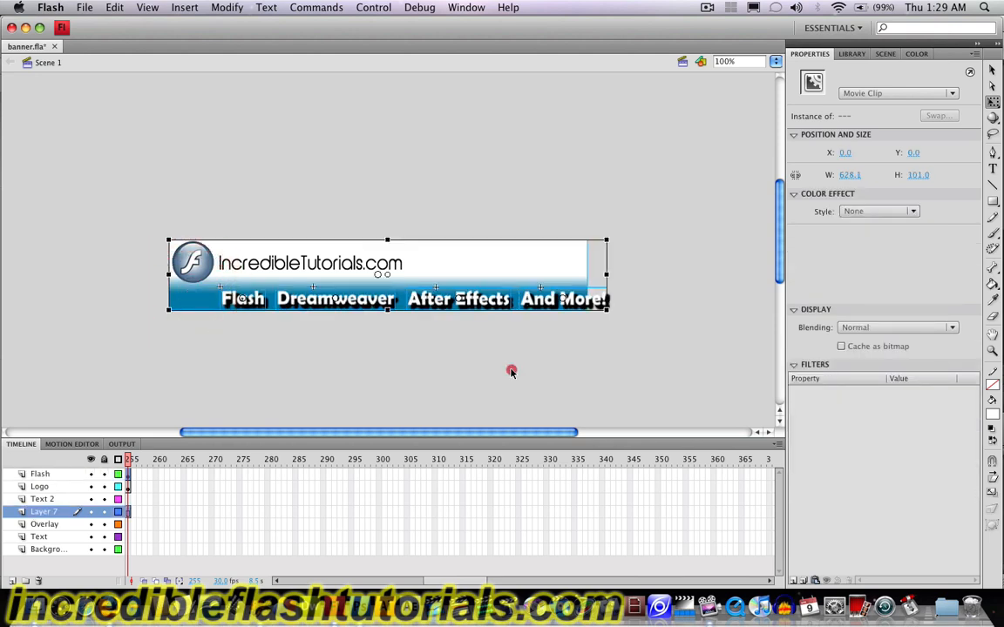
pyautogui.click(510, 372)
# - Shift the Flash, Dreamweaver and After Effects texts left to about X 18, 173 and 363
pyautogui.click(222, 301)
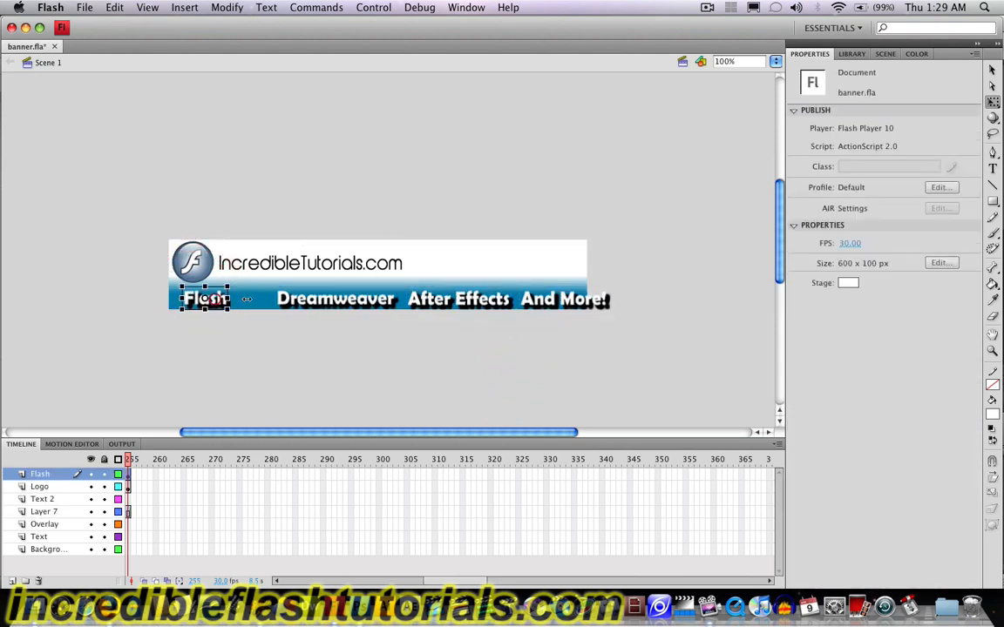
pyautogui.click(298, 303)
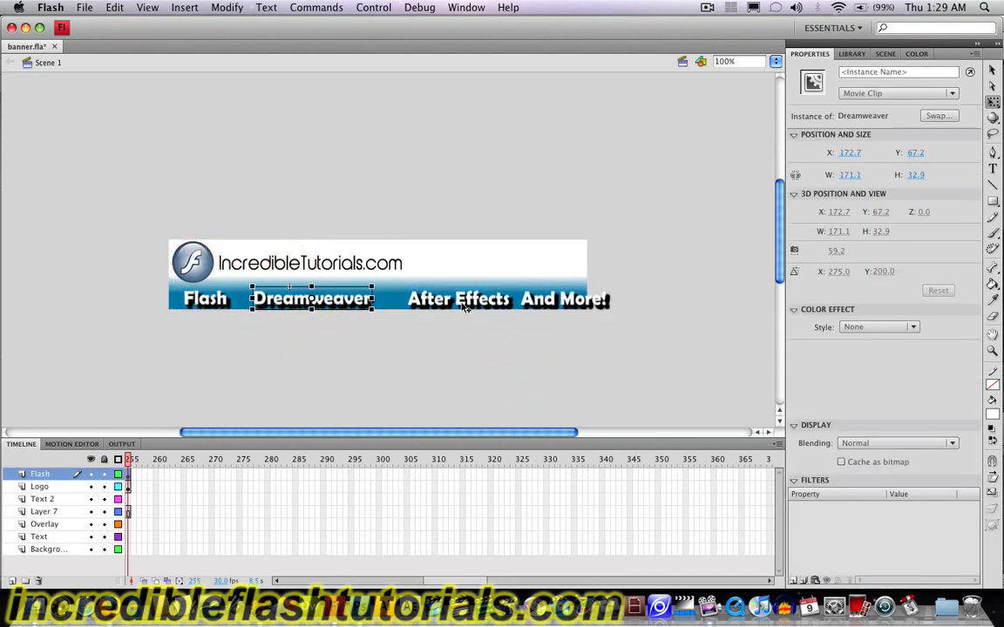
pyautogui.click(436, 305)
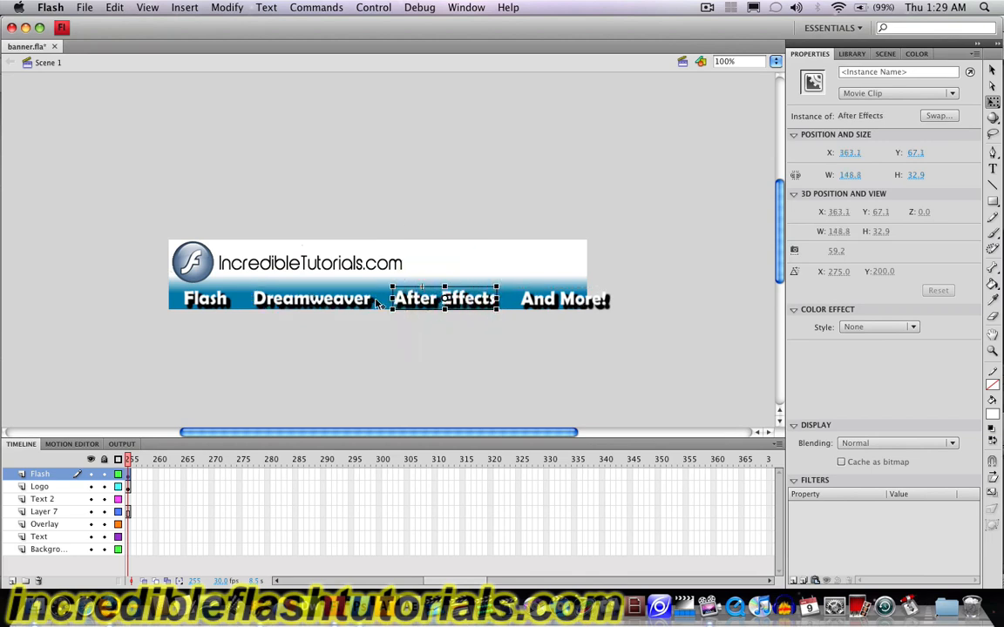
# - Move the Flash, Dreamweaver and After Effects texts slightly further left to free space before And More!
pyautogui.click(207, 300)
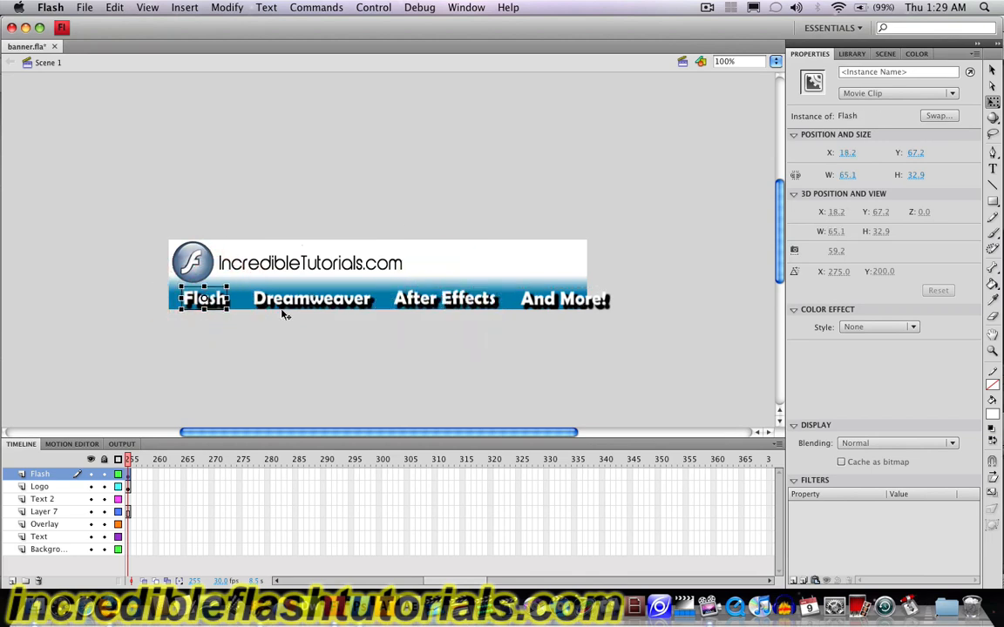
pyautogui.click(306, 301)
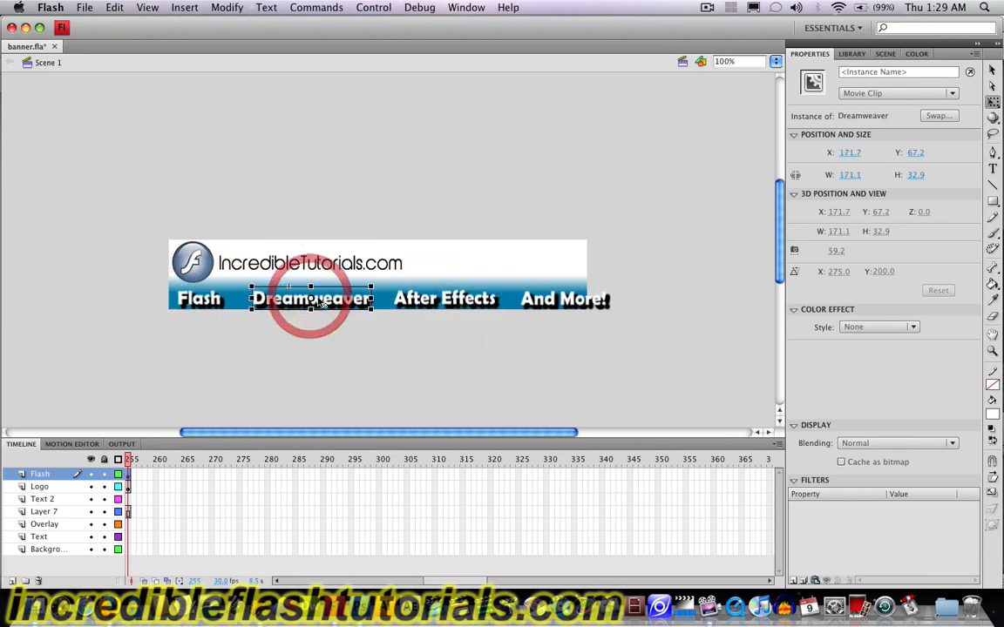
pyautogui.click(441, 300)
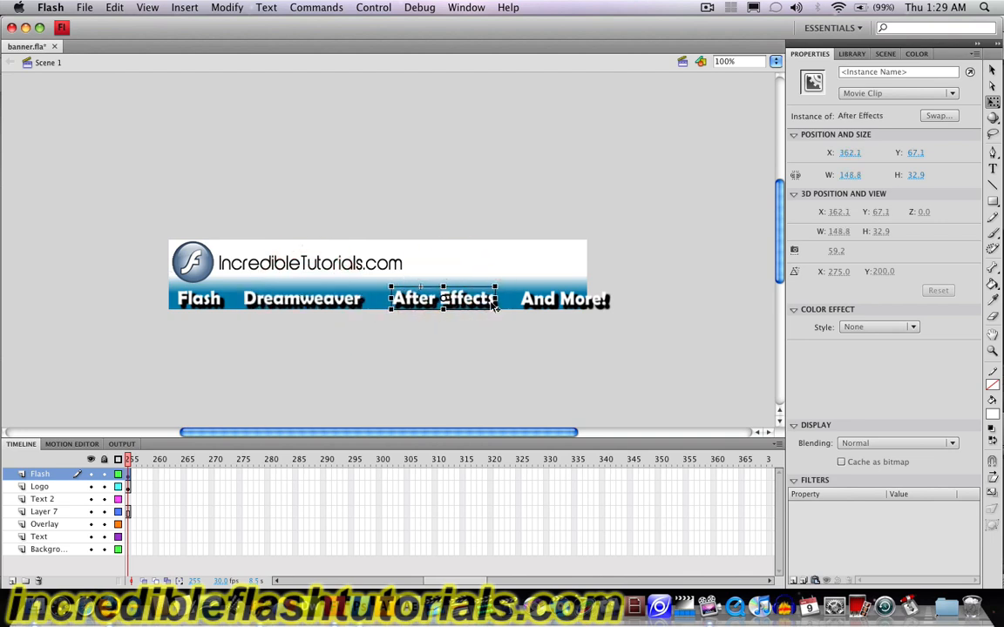
# - Nudge the And More! text left to about X 499 so it fits inside the banner's right edge
pyautogui.click(539, 301)
pyautogui.press('Left')
pyautogui.press('Left')
pyautogui.press('Left')
pyautogui.press('Left')
pyautogui.press('Left')
pyautogui.press('Left')
pyautogui.press('Left')
pyautogui.press('Left')
pyautogui.press('Left')
pyautogui.press('Left')
pyautogui.press('Left')
pyautogui.press('Left')
pyautogui.press('Left')
pyautogui.press('Left')
pyautogui.press('Left')
pyautogui.press('Left')
pyautogui.press('Left')
pyautogui.press('Left')
pyautogui.press('Left')
pyautogui.press('Left')
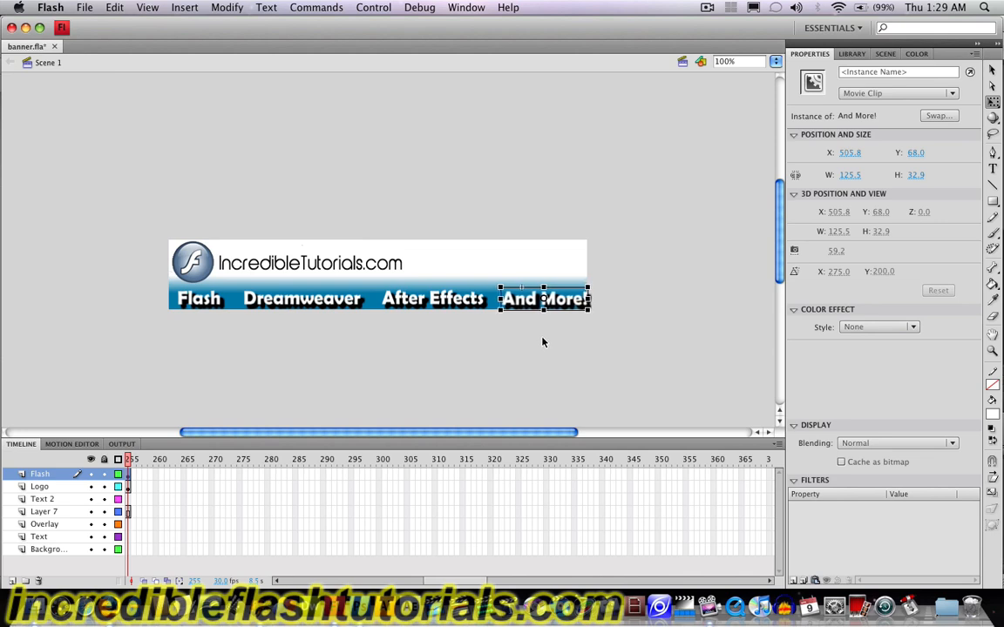
pyautogui.click(542, 341)
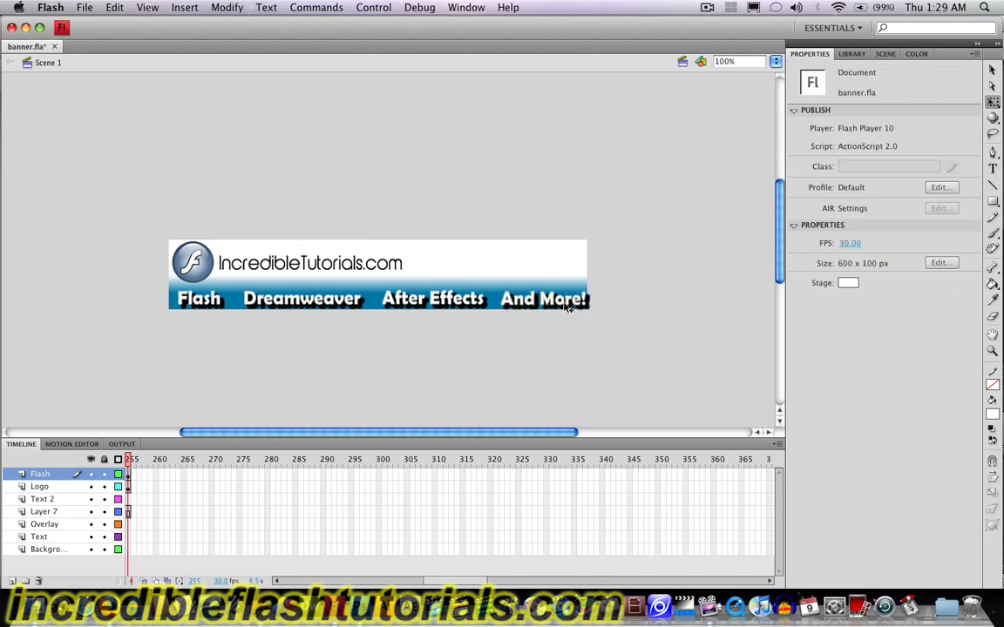
pyautogui.click(560, 302)
pyautogui.press('Left')
pyautogui.press('Left')
pyautogui.press('Left')
pyautogui.press('Left')
pyautogui.click(574, 345)
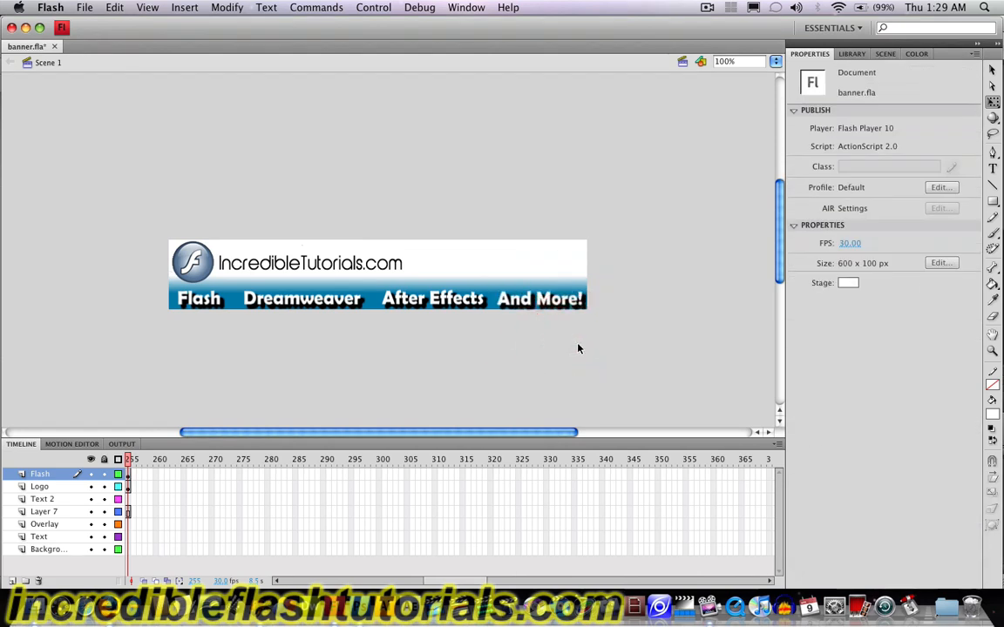
# - Nudge the Dreamweaver text slightly left to about X 154
pyautogui.click(294, 306)
pyautogui.press('Left')
pyautogui.press('Left')
pyautogui.press('Left')
pyautogui.press('Left')
pyautogui.click(399, 347)
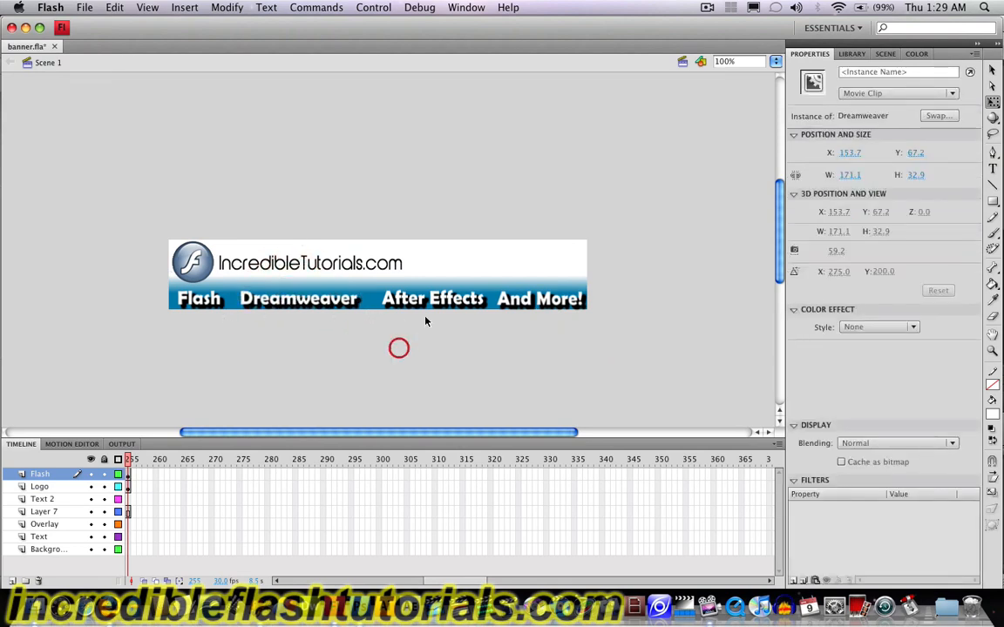
# - Nudge the After Effects text slightly left to about X 339, evening out the word spacing
pyautogui.click(408, 301)
pyautogui.press('Left')
pyautogui.press('Left')
pyautogui.press('Left')
pyautogui.press('Left')
pyautogui.click(411, 329)
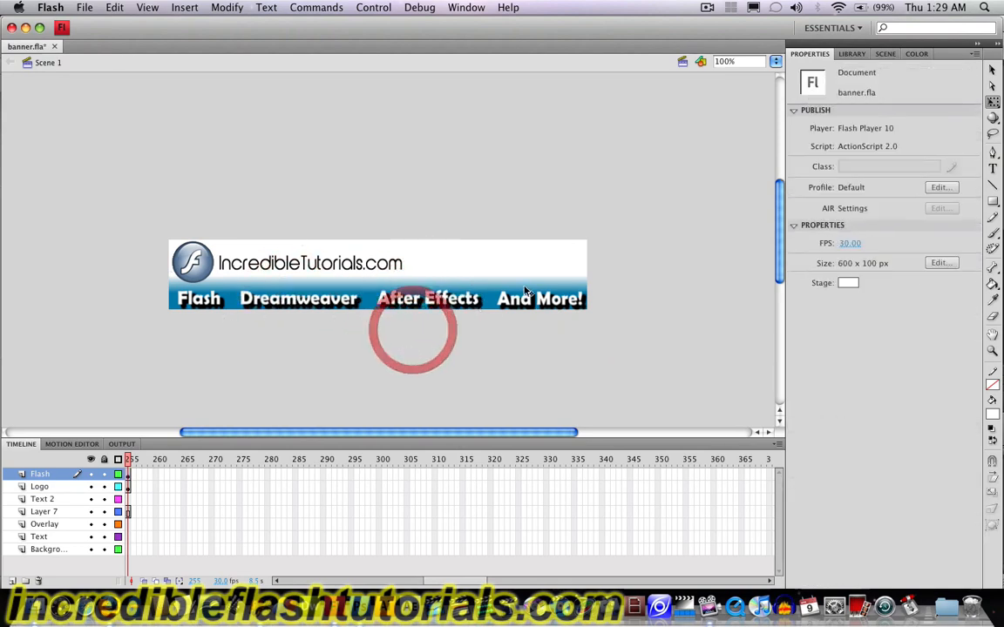
# - Raise the And More! text to Y 67 and compare its vertical position with the After Effects text
pyautogui.click(518, 301)
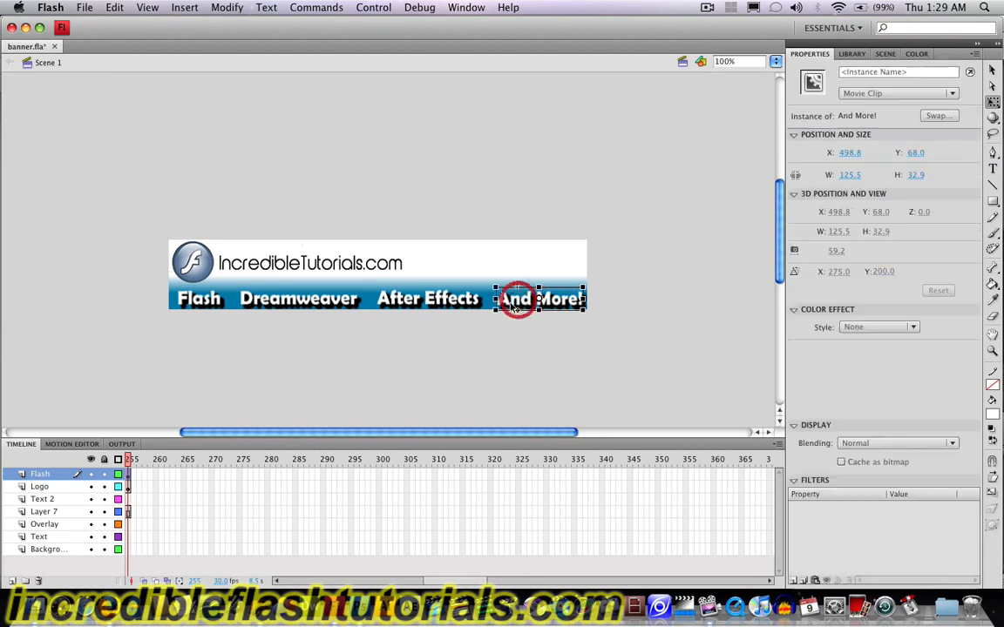
pyautogui.click(529, 338)
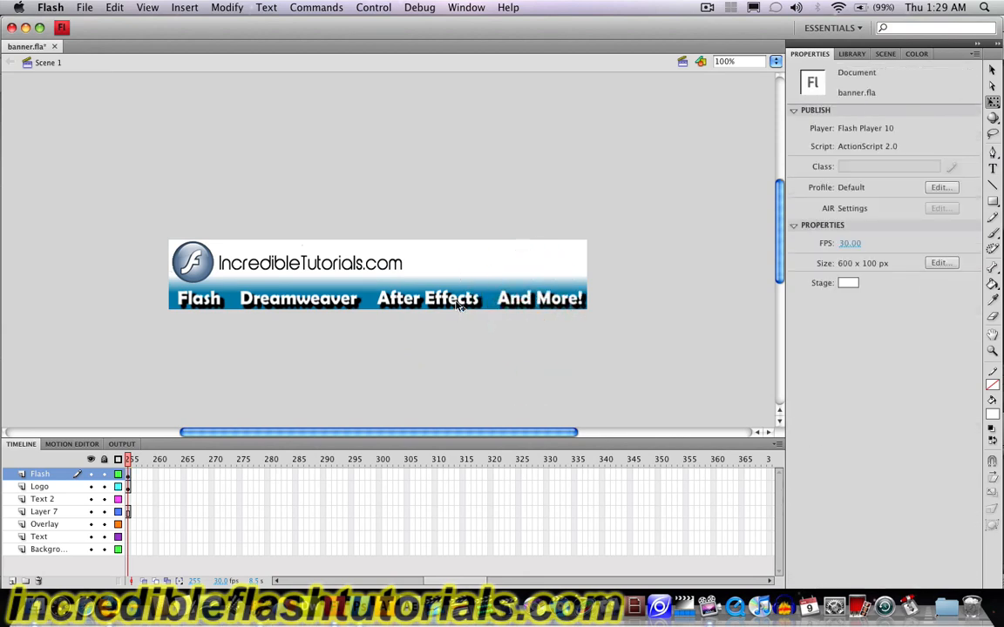
pyautogui.click(538, 298)
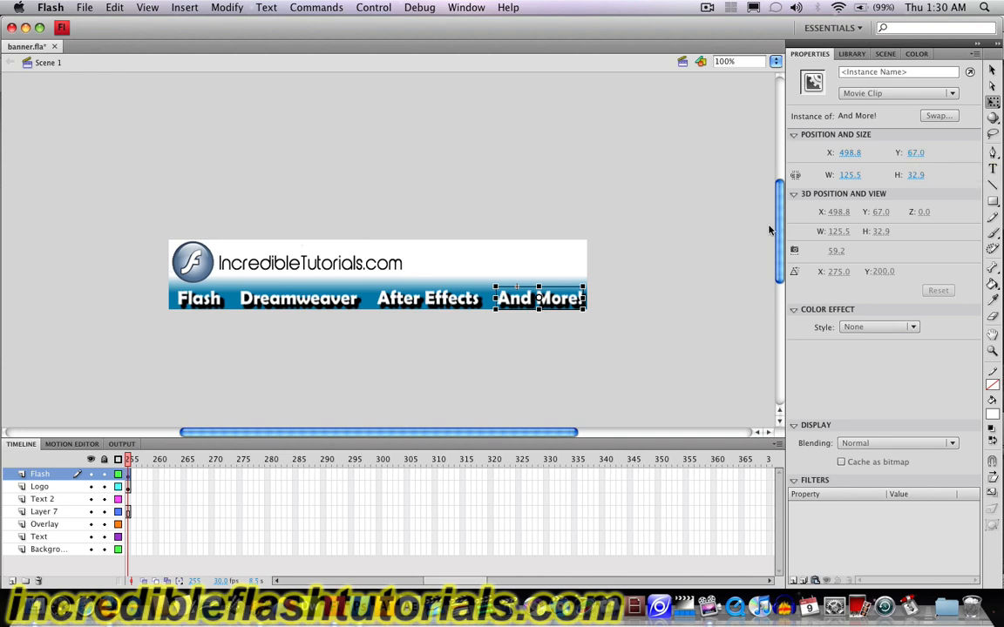
pyautogui.click(425, 299)
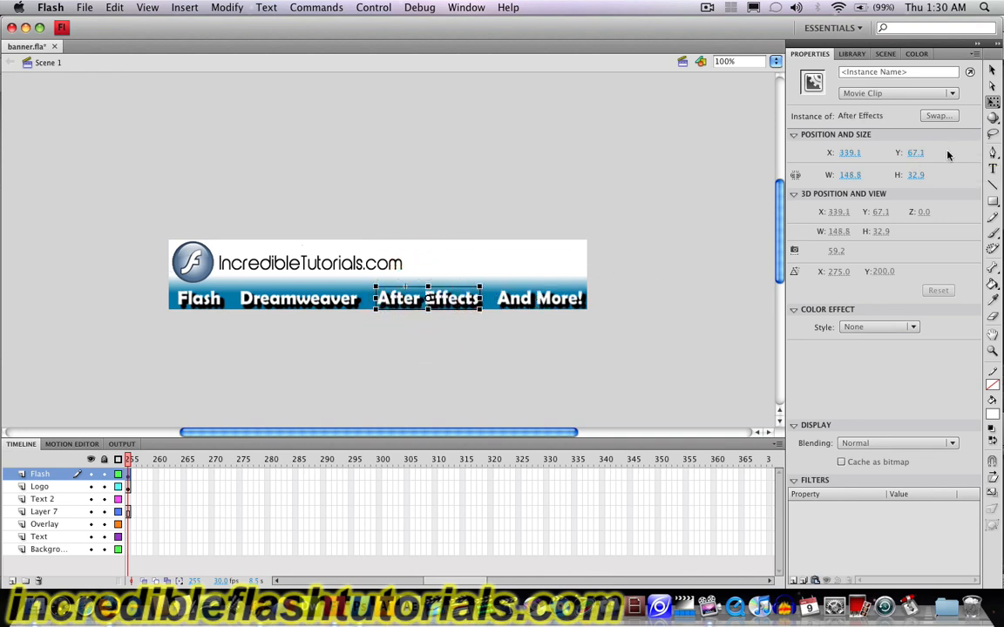
# - Compare the vertical positions of the After Effects, Dreamweaver and Flash texts on the blue strip
pyautogui.press('Up')
pyautogui.click(321, 301)
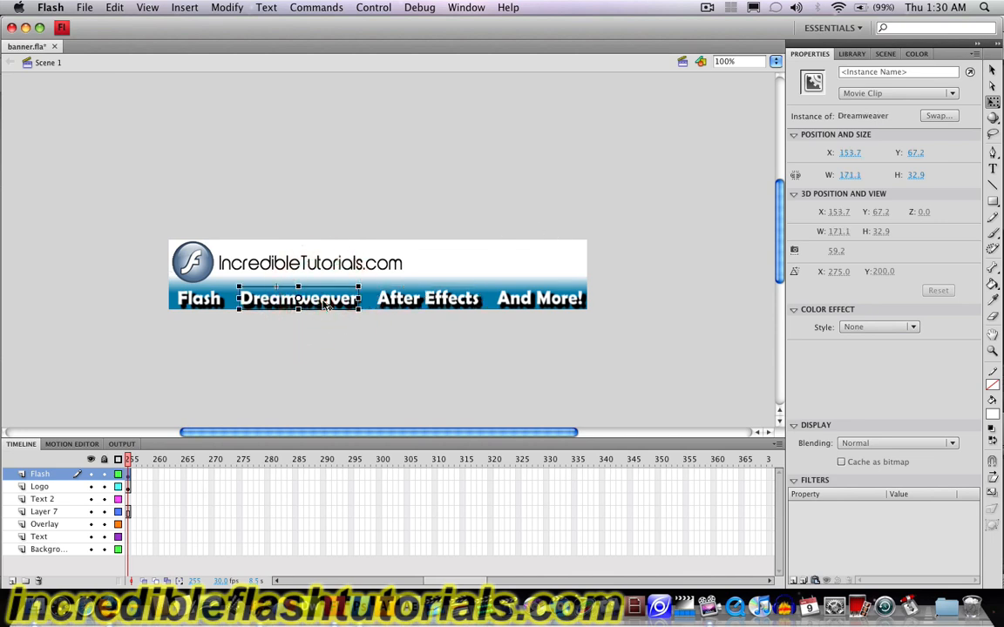
pyautogui.click(206, 304)
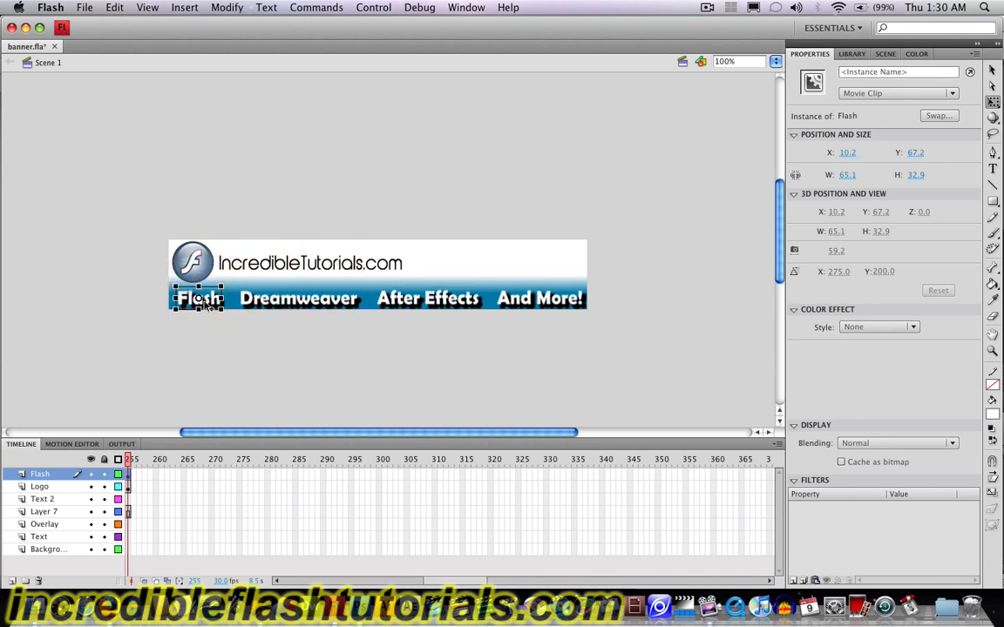
pyautogui.click(416, 349)
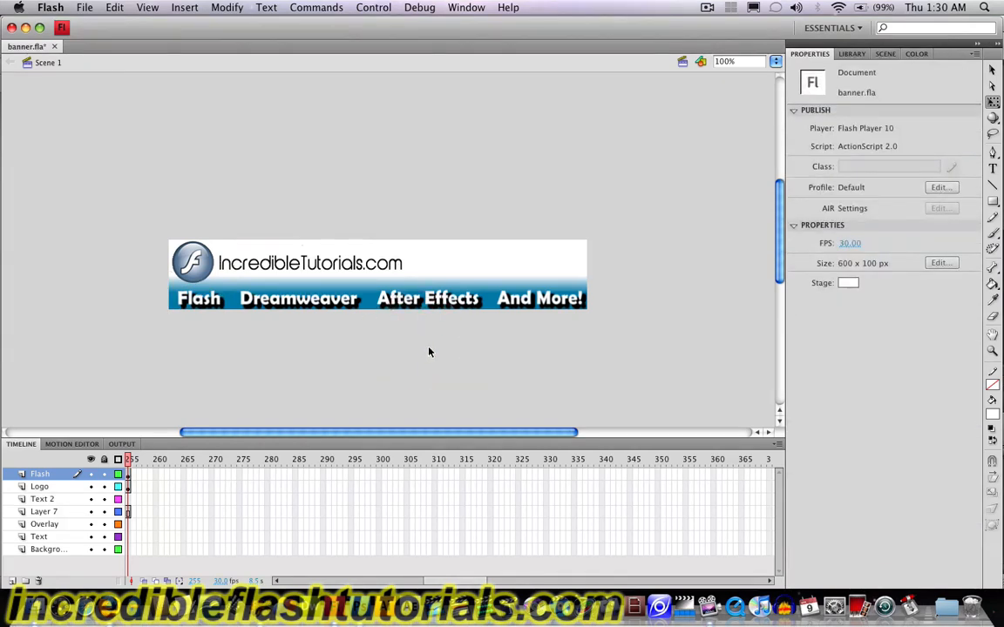
# - Add a space and a bullet after the word Flash inside its movie clip, and return to Scene 1
pyautogui.press('t')
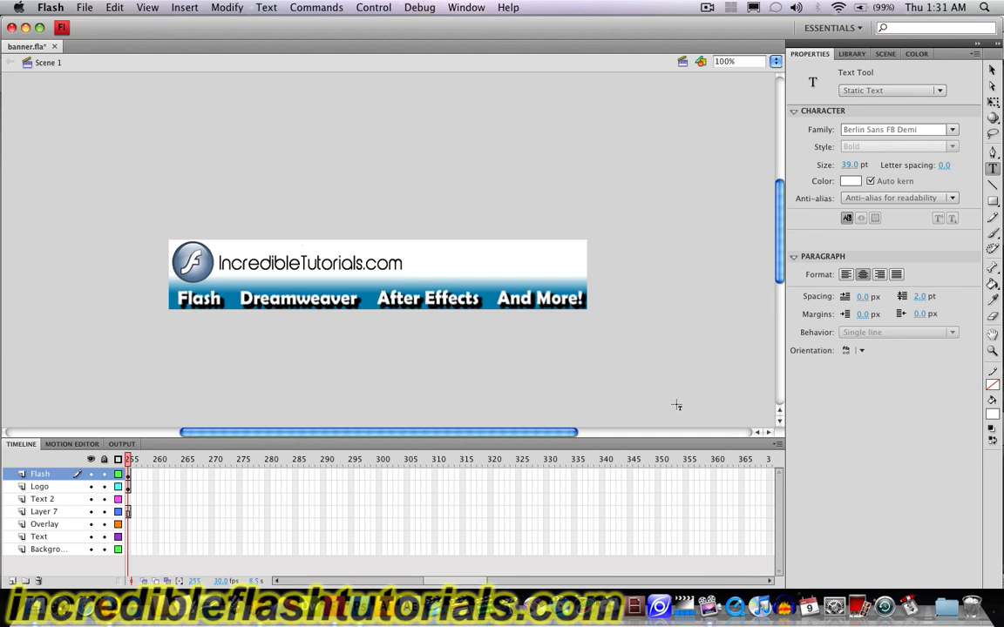
pyautogui.click(993, 71)
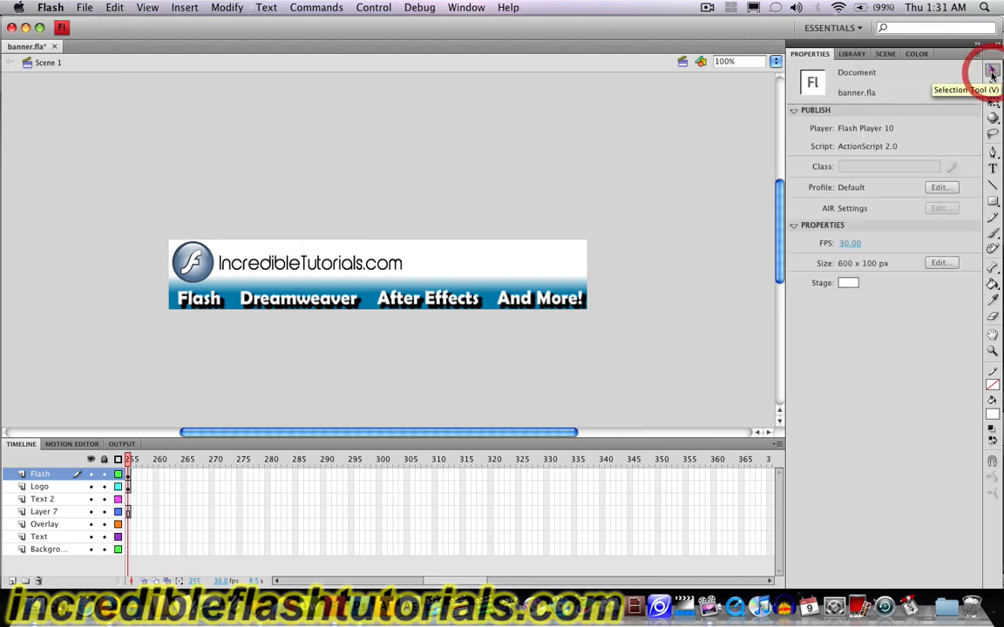
pyautogui.doubleClick(218, 302)
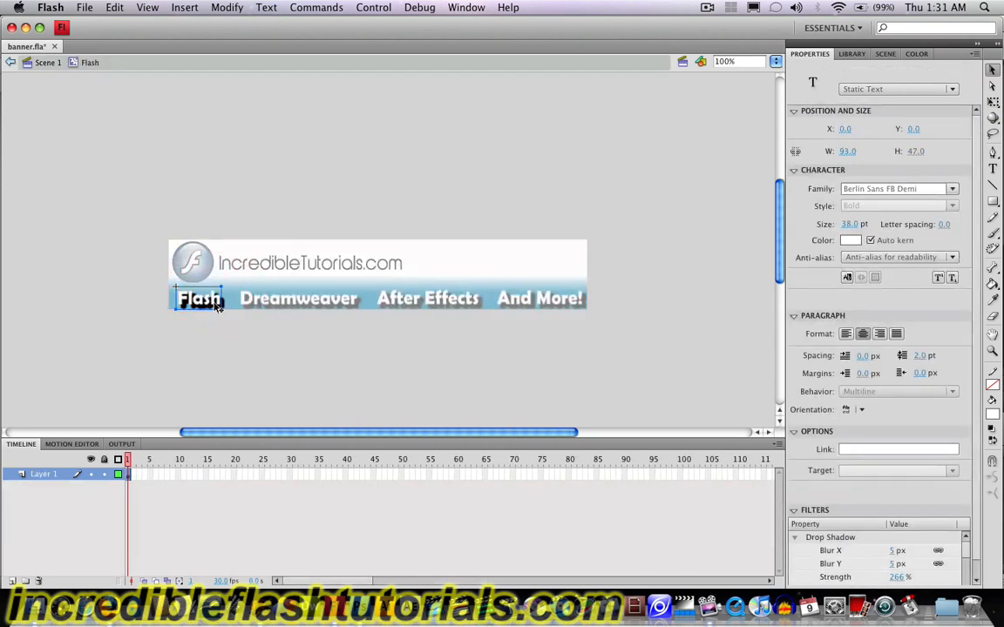
pyautogui.doubleClick(218, 298)
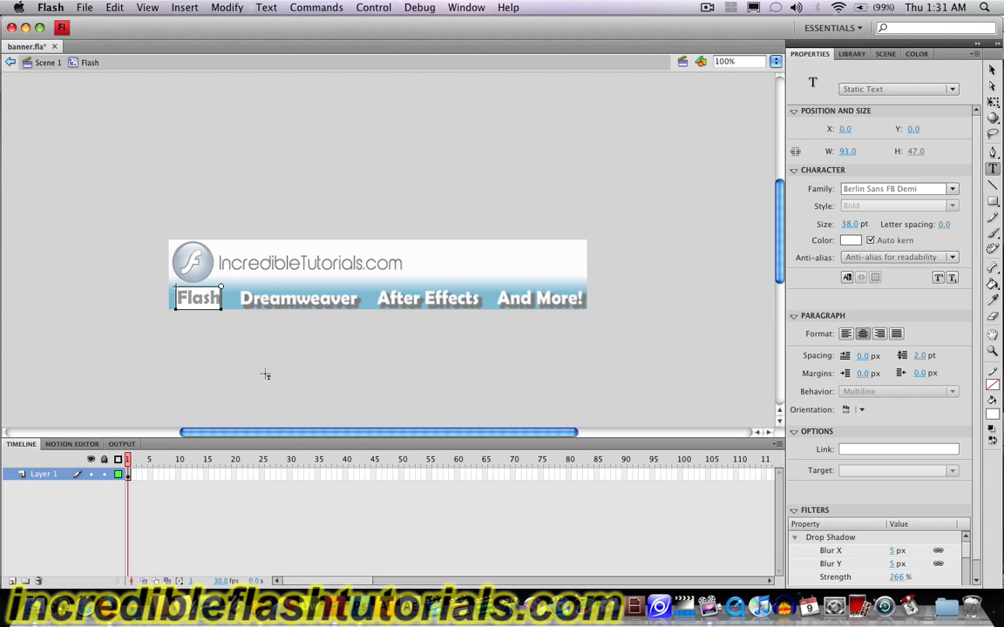
pyautogui.write('®')
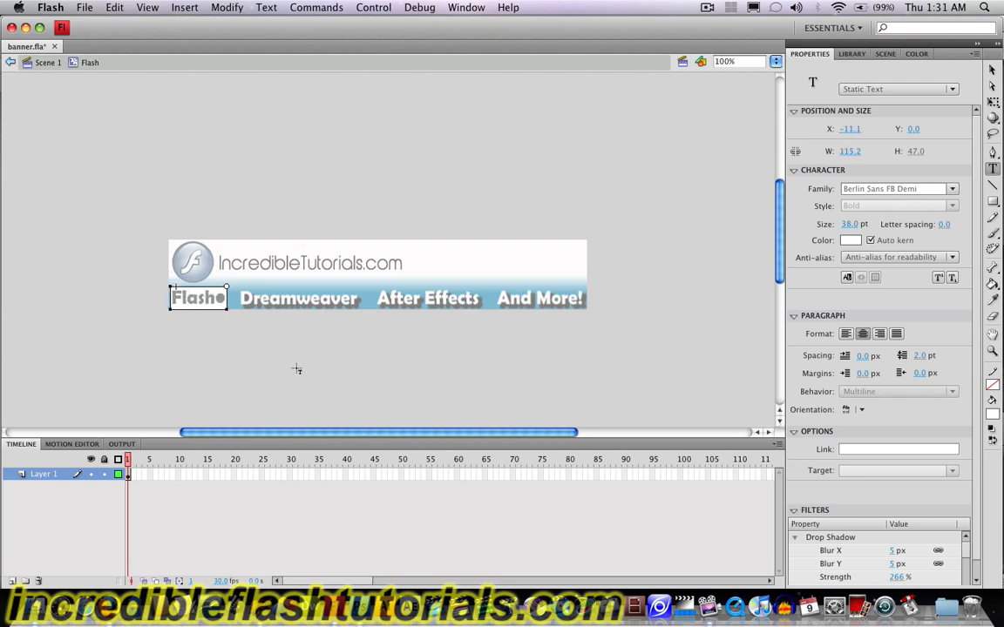
pyautogui.click(217, 299)
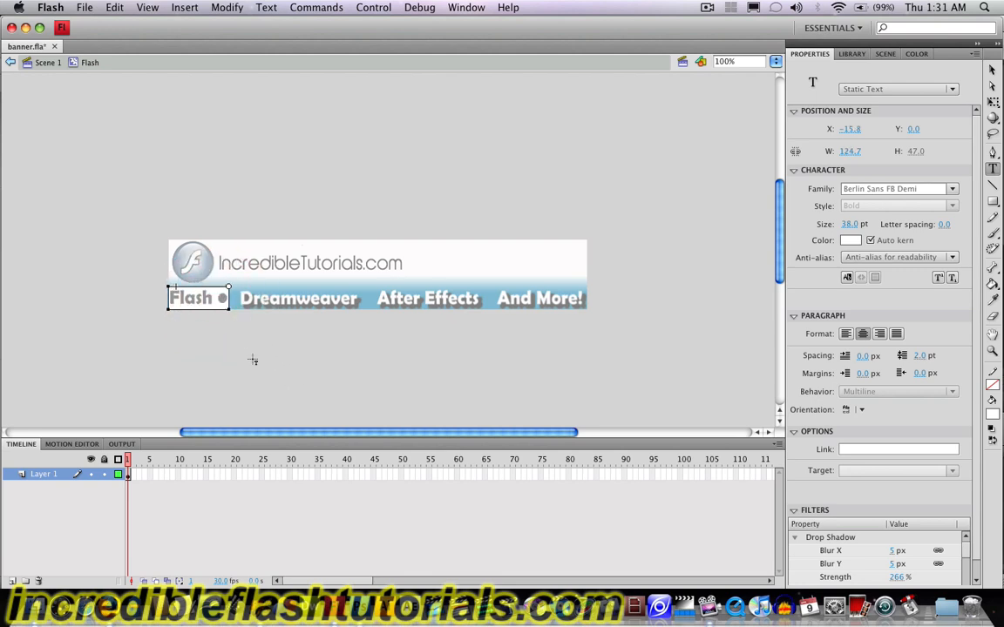
pyautogui.click(48, 67)
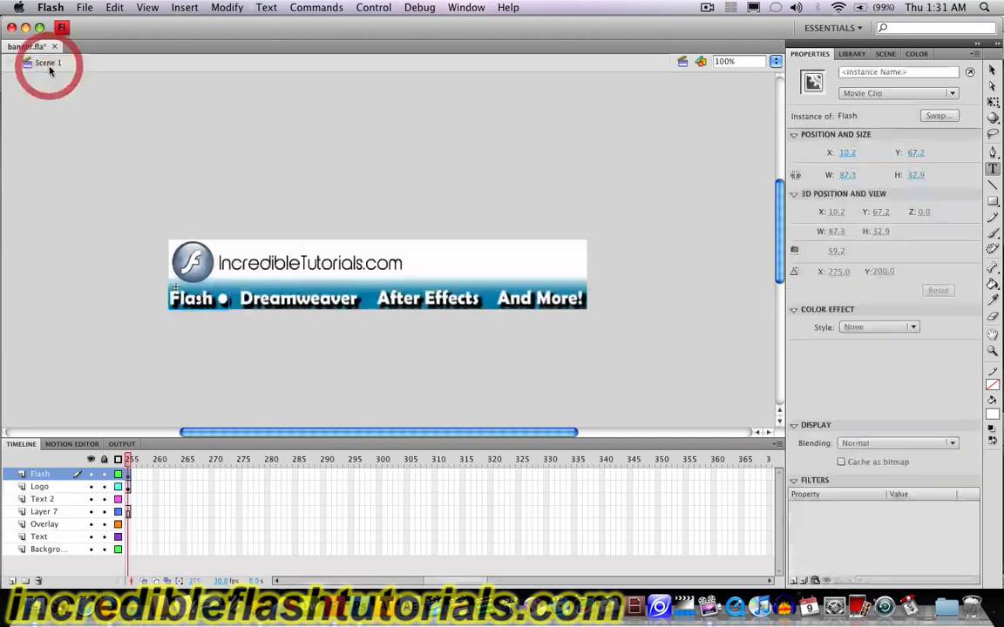
# - Nudge the Flash text with its bullet right to about X 15, inside the banner's left edge
pyautogui.click(992, 70)
pyautogui.click(189, 302)
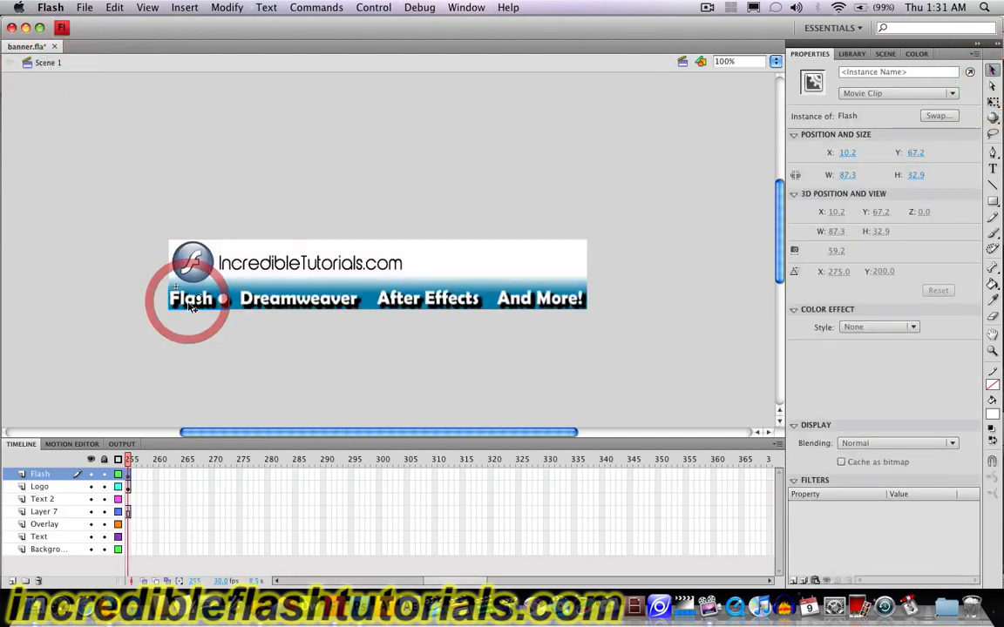
pyautogui.press('Right')
pyautogui.press('Right')
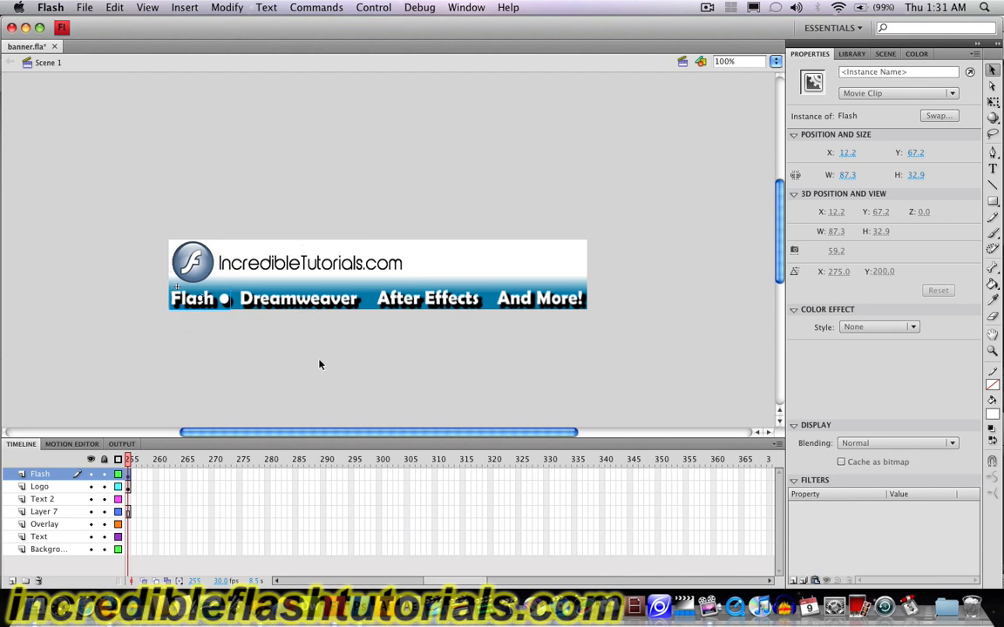
pyautogui.click(320, 376)
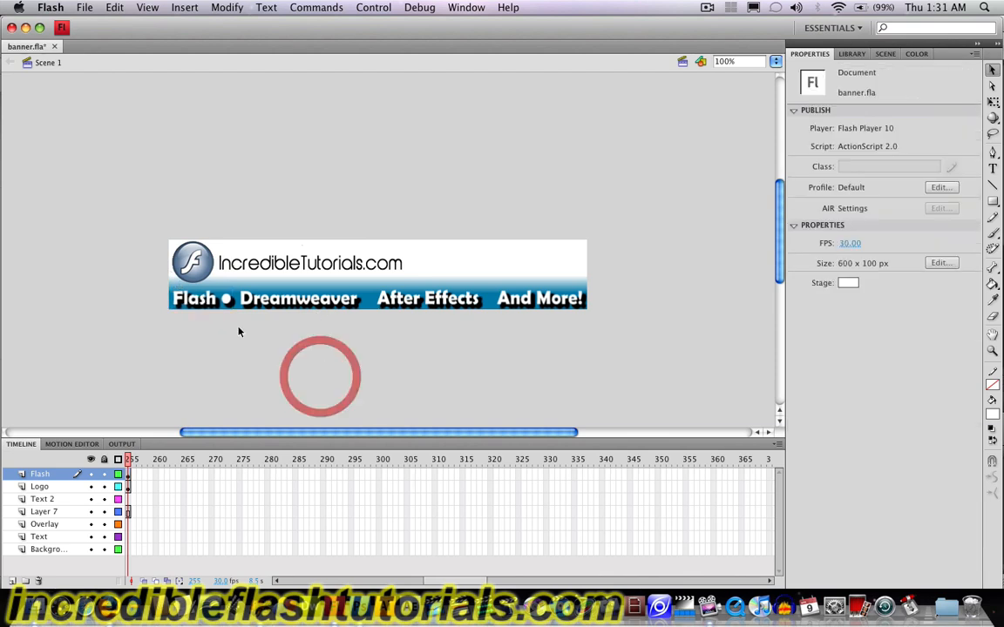
# - Add a space and a bullet after the word Dreamweaver inside its movie clip, and return to Scene 1
pyautogui.doubleClick(317, 302)
pyautogui.doubleClick(341, 301)
pyautogui.click(358, 303)
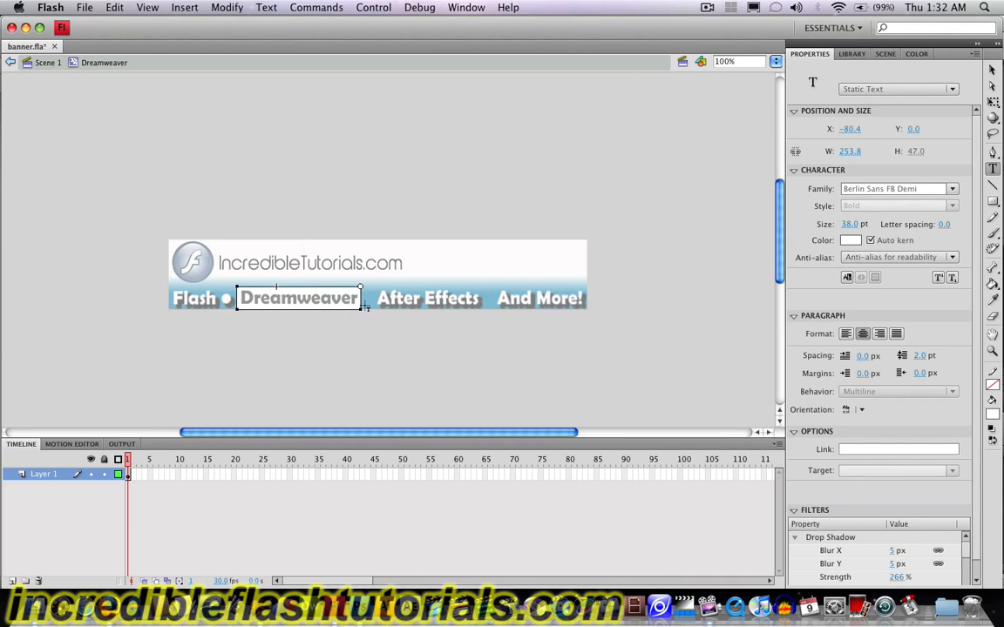
pyautogui.write('•')
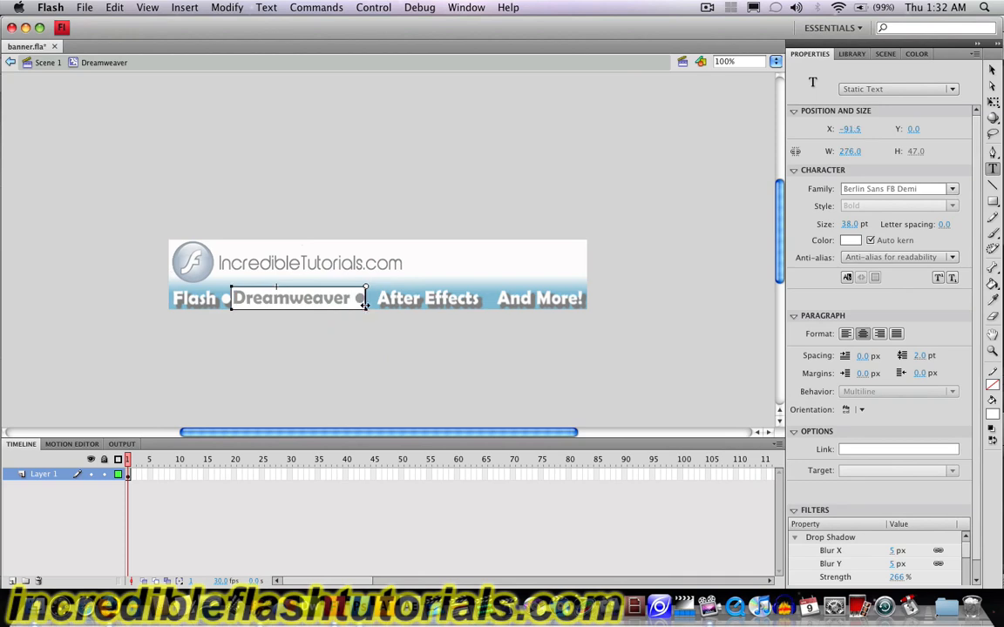
pyautogui.click(991, 73)
pyautogui.click(44, 62)
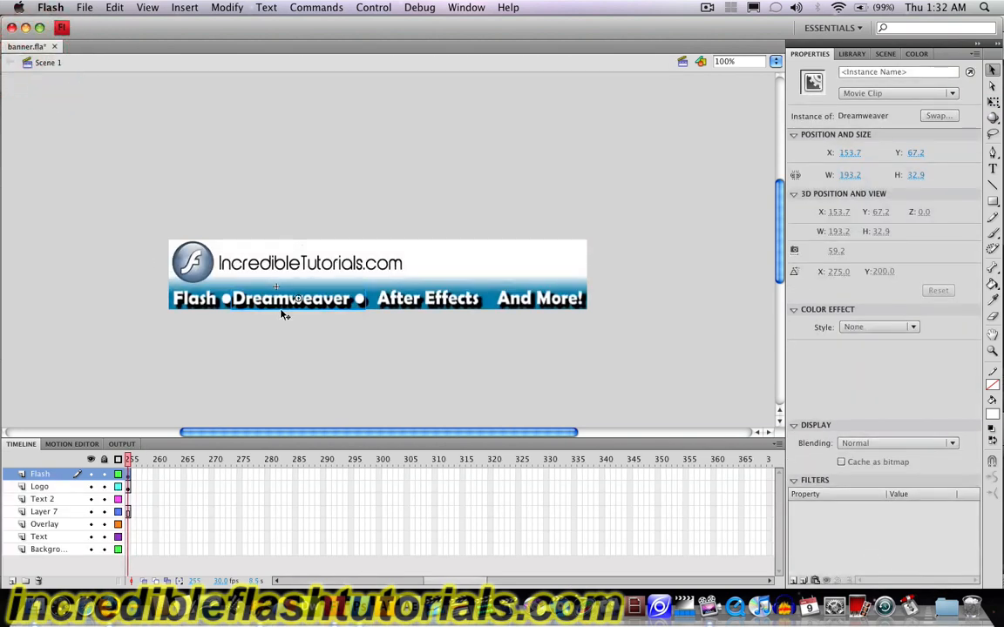
# - Nudge the Dreamweaver text right to about X 161, clear of the bullet after Flash
pyautogui.press('Right')
pyautogui.press('Right')
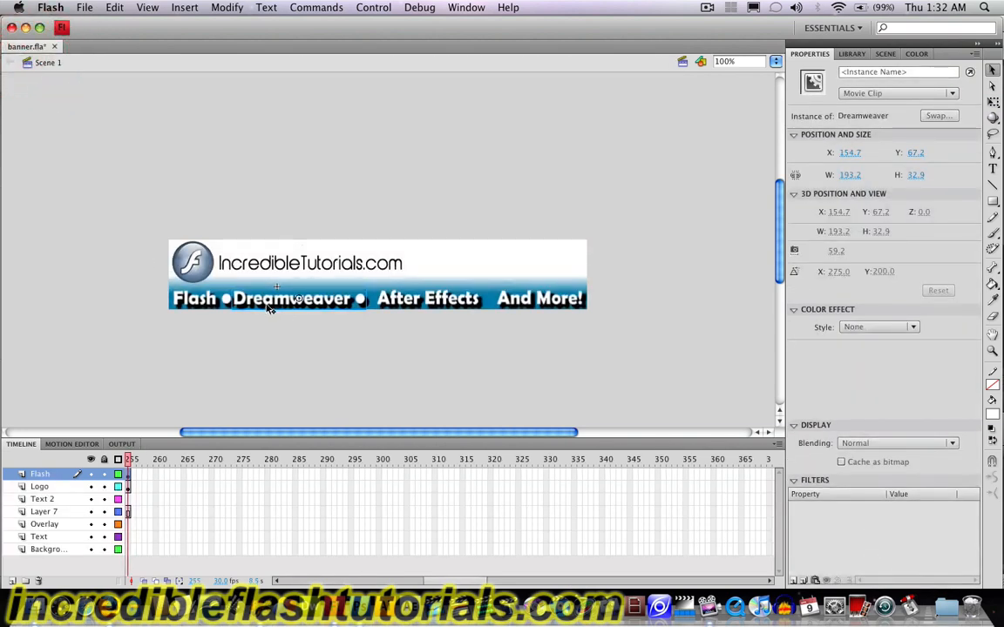
pyautogui.press('Right')
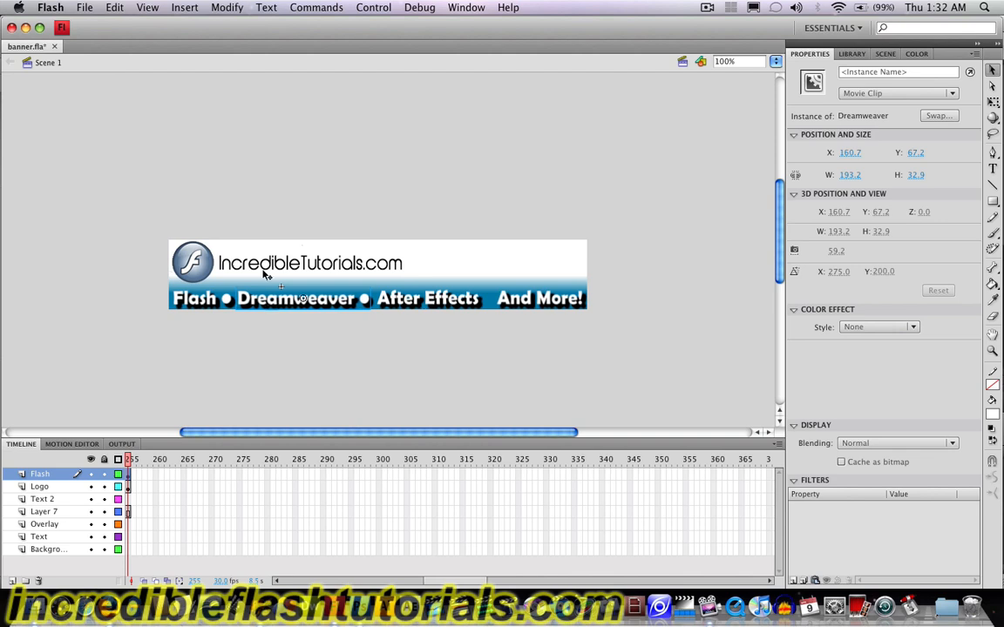
pyautogui.click(314, 373)
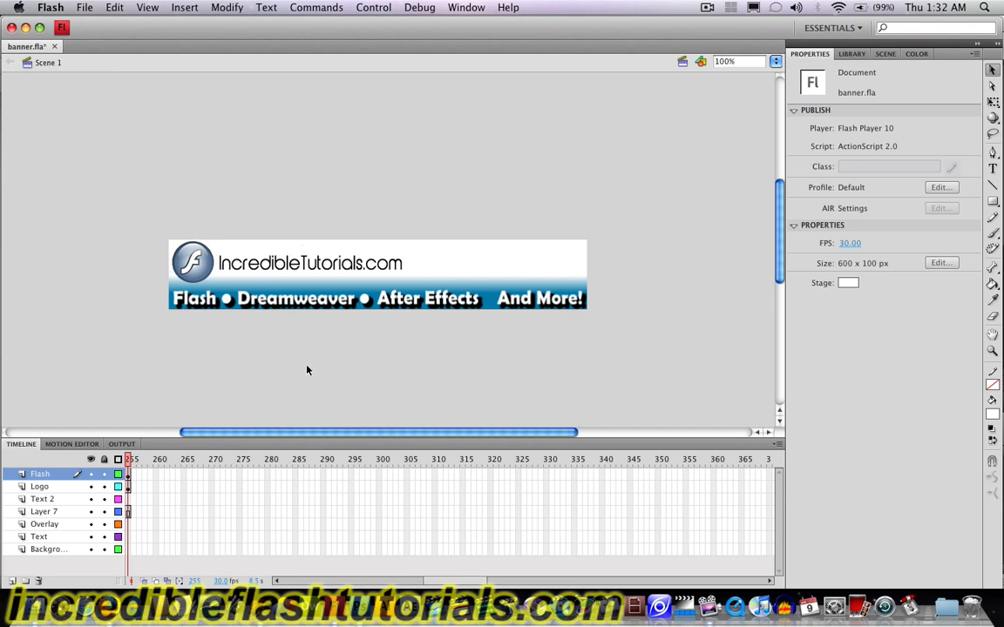
# - Add a space and a bullet after After Effects inside its movie clip, and return to Scene 1
pyautogui.doubleClick(424, 304)
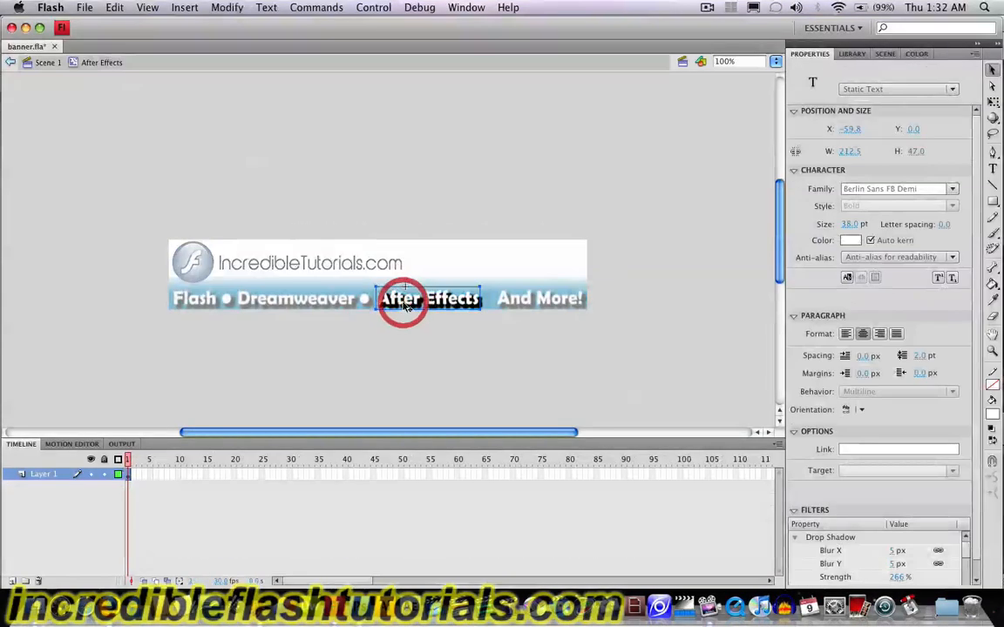
pyautogui.doubleClick(470, 301)
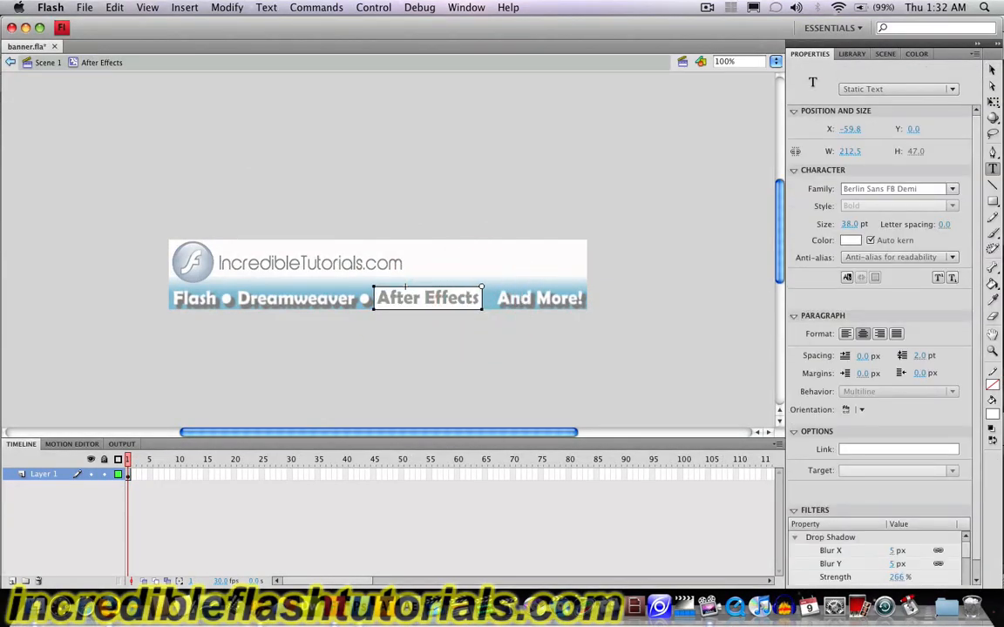
pyautogui.write('•')
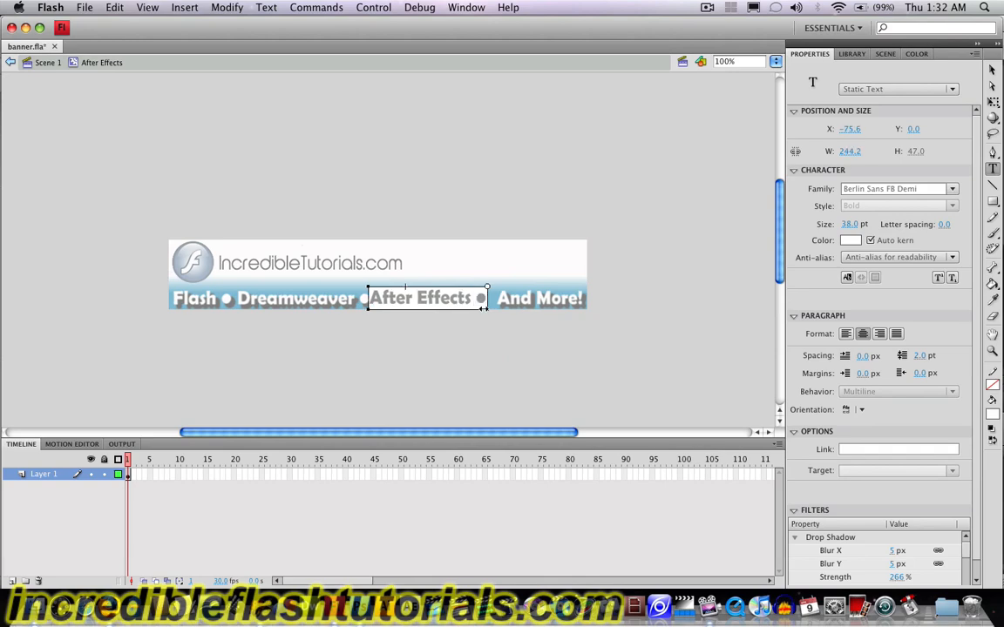
pyautogui.click(44, 63)
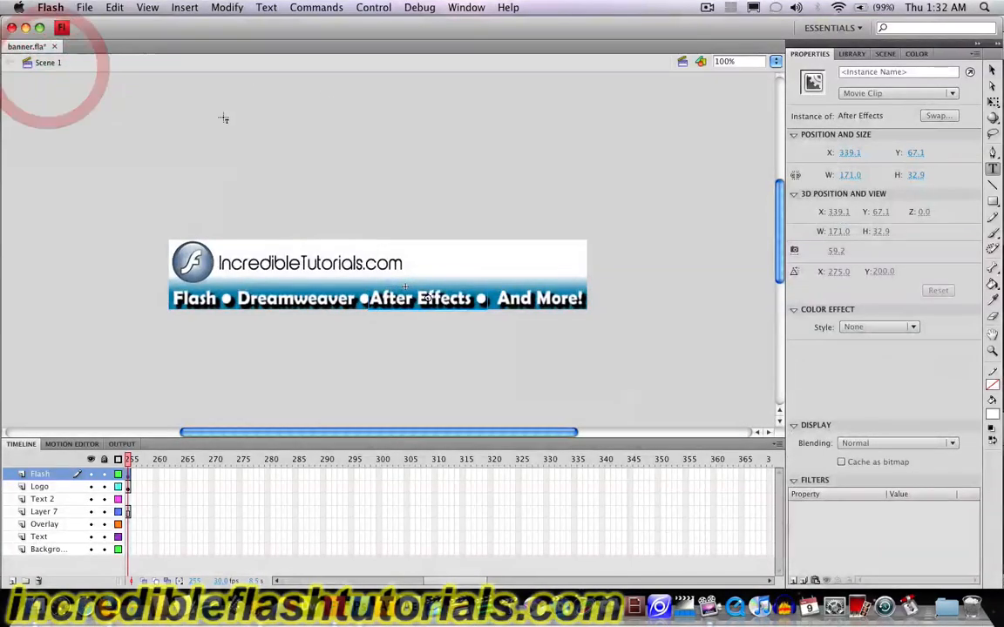
# - Shift the After Effects text right to about X 346, between the Dreamweaver bullet and And More!
pyautogui.click(992, 69)
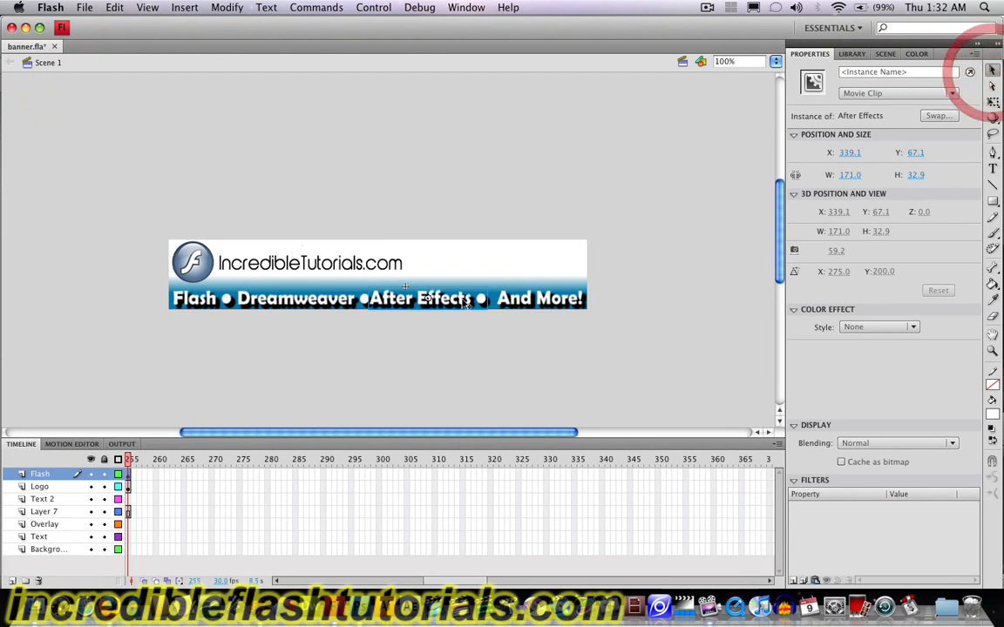
pyautogui.moveTo(443, 300); pyautogui.dragTo(449, 300)
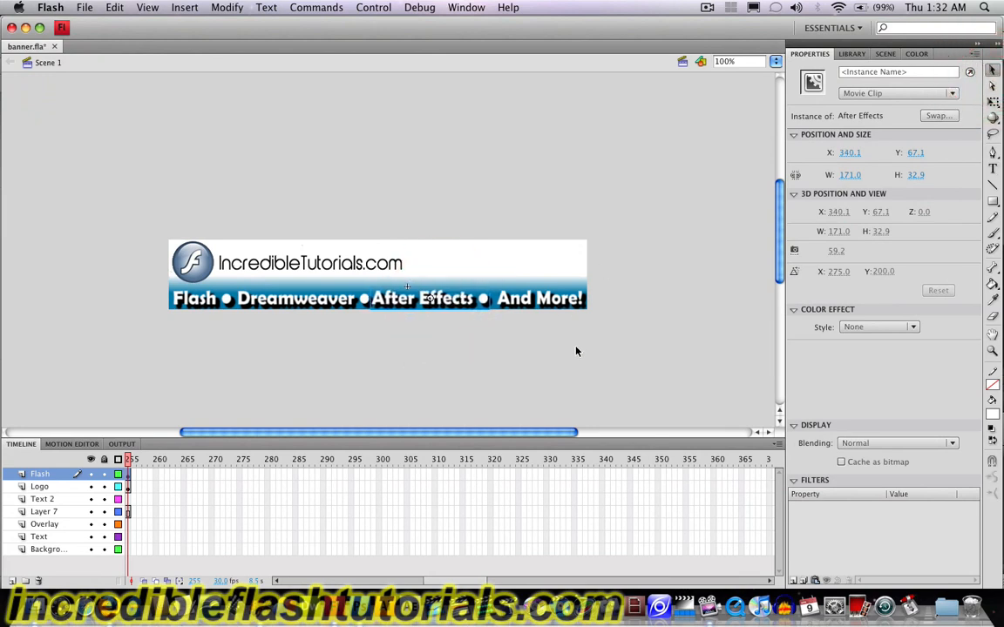
pyautogui.press('Right')
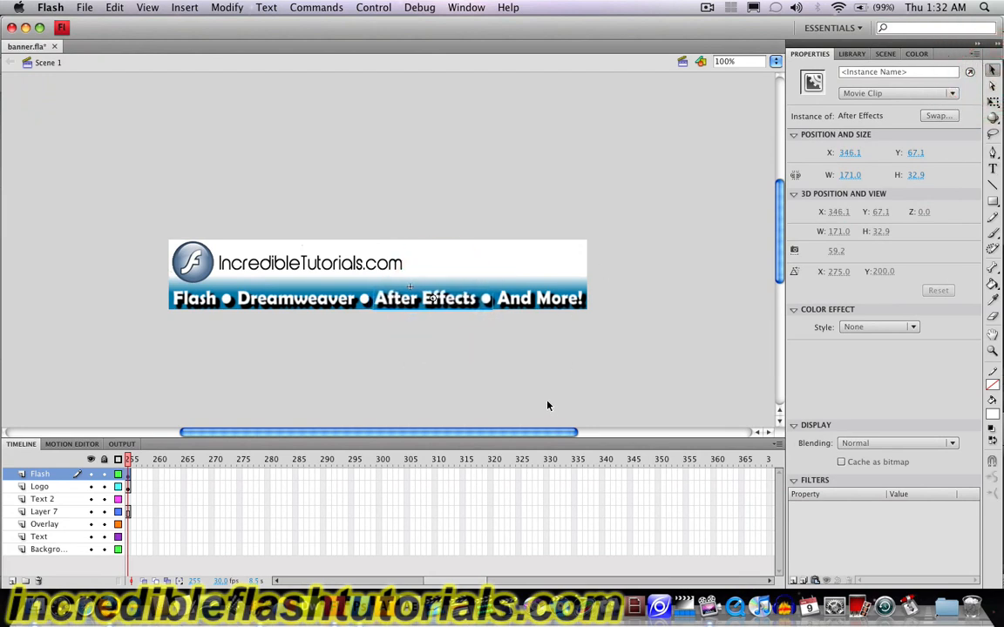
pyautogui.click(542, 390)
# - Even out the gaps around the bullets by nudging Dreamweaver left to about X 158 and the Flash and After Effects texts slightly left
pyautogui.click(274, 299)
pyautogui.click(309, 353)
pyautogui.click(183, 298)
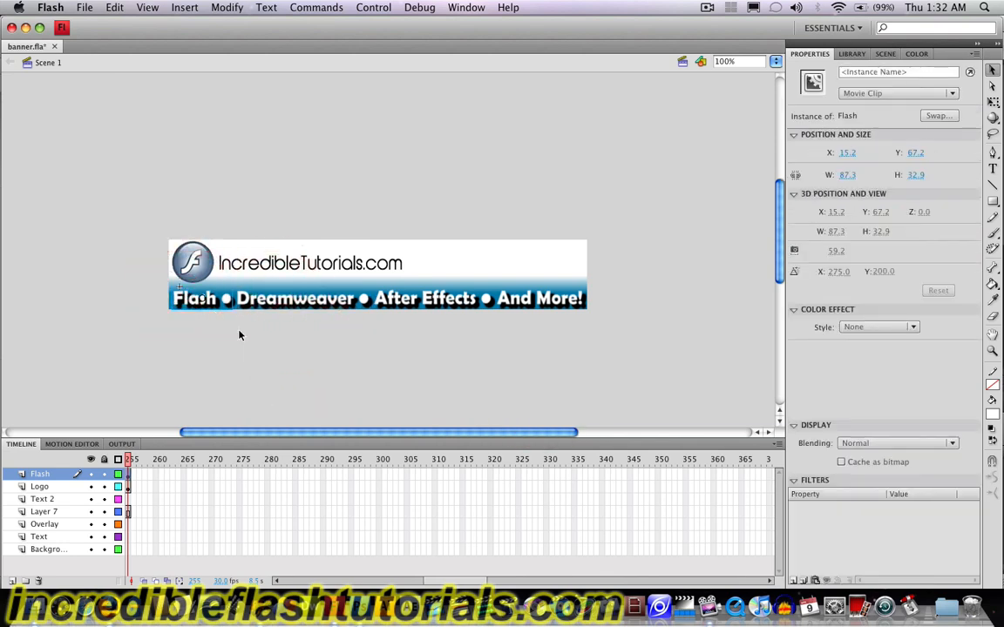
pyautogui.click(240, 333)
pyautogui.click(271, 298)
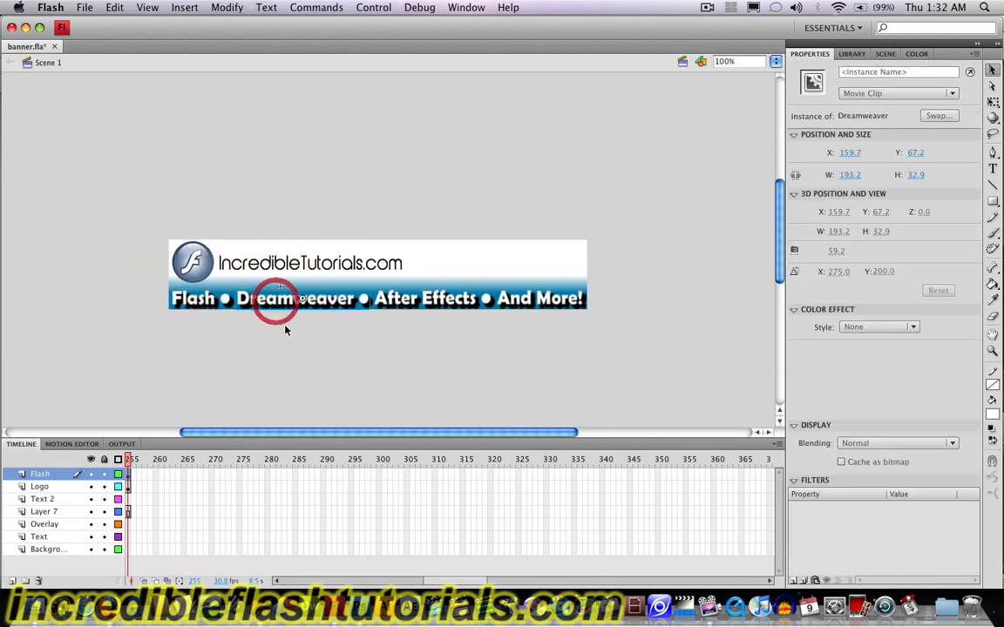
pyautogui.click(266, 353)
pyautogui.click(405, 298)
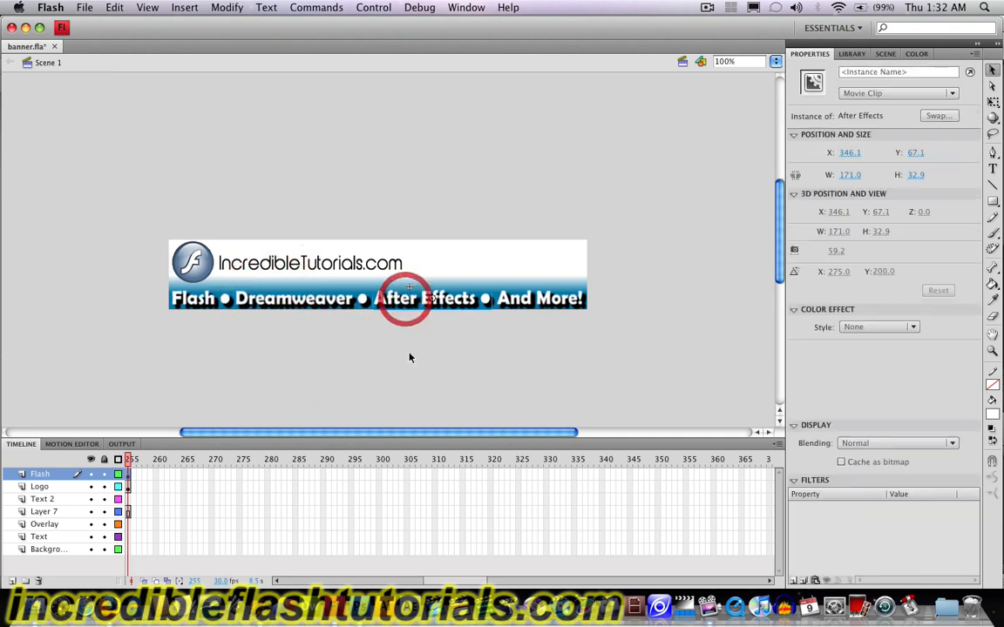
pyautogui.click(409, 357)
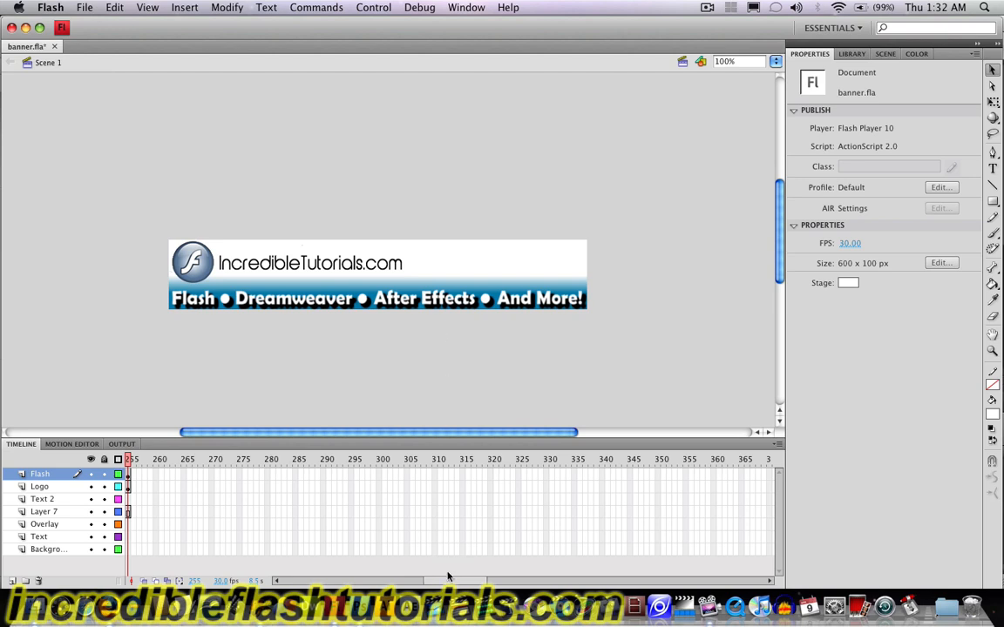
# - Check the Flash layer's frames between 230 and 255, and select the Dreamweaver text at frame 255
pyautogui.moveTo(457, 585); pyautogui.dragTo(424, 587)
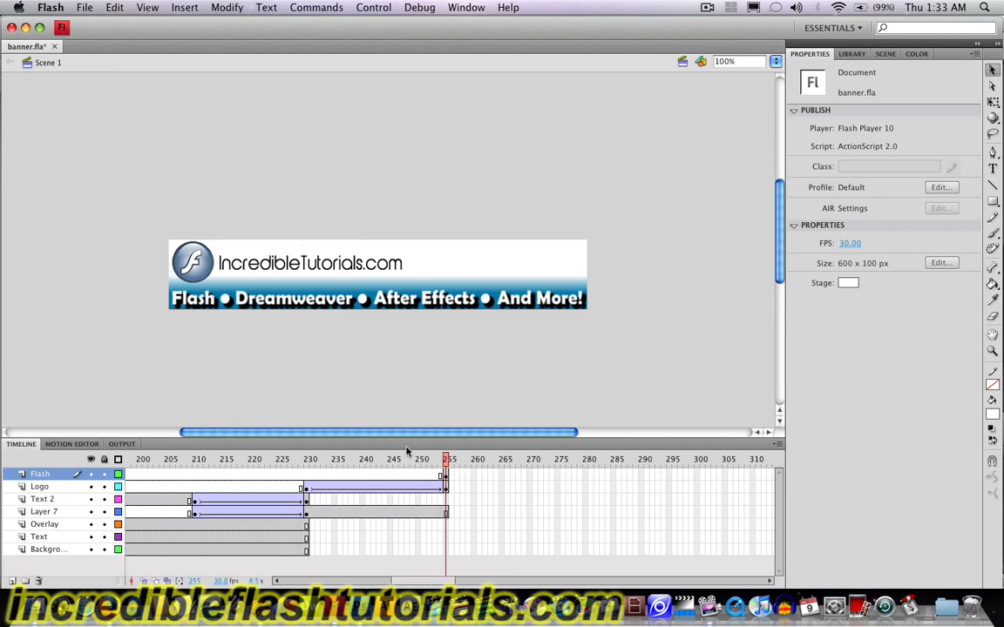
pyautogui.click(324, 474)
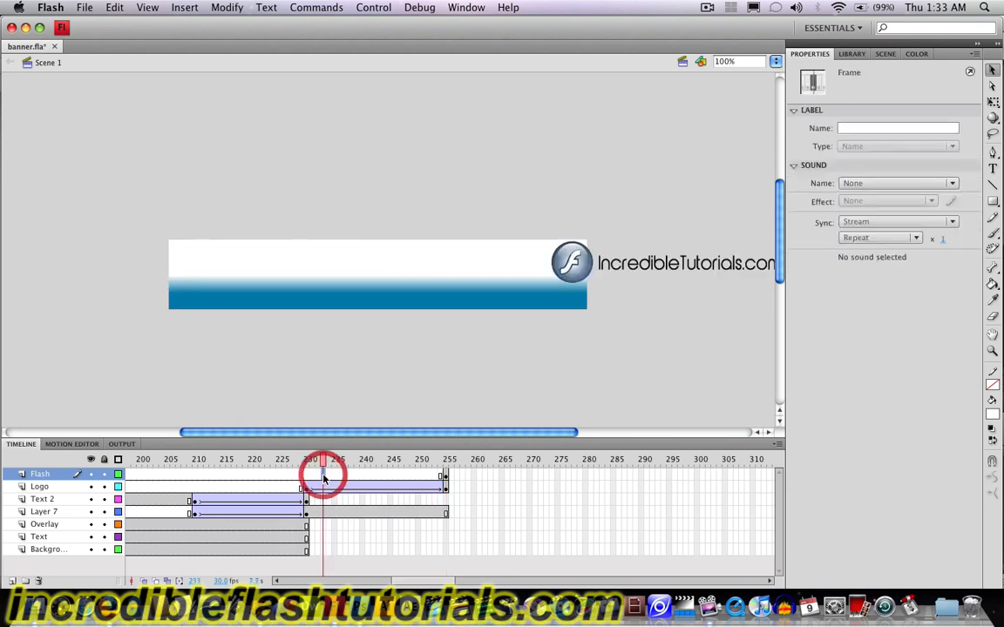
pyautogui.click(444, 477)
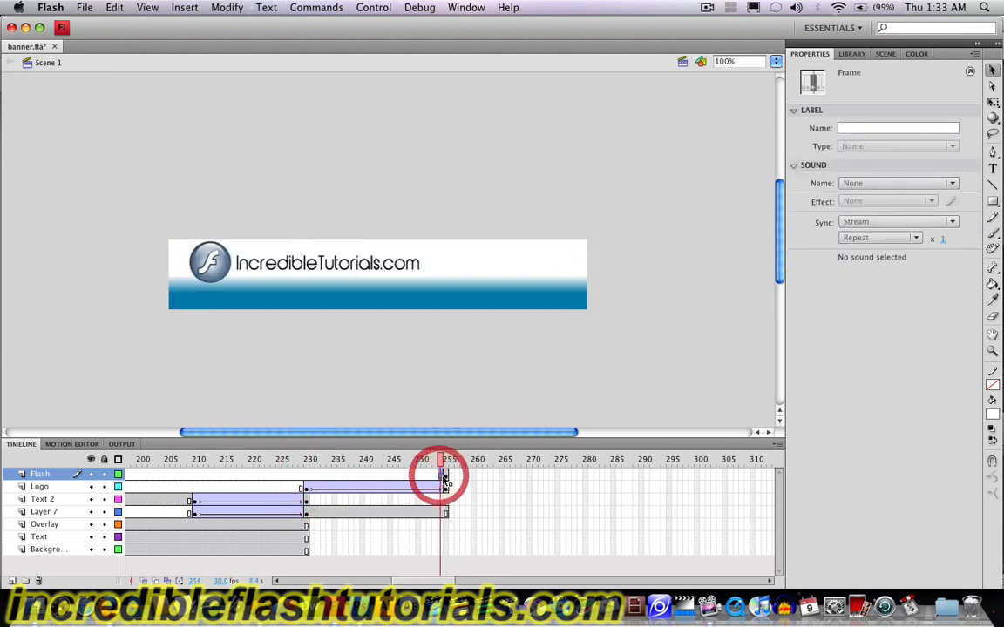
pyautogui.click(350, 408)
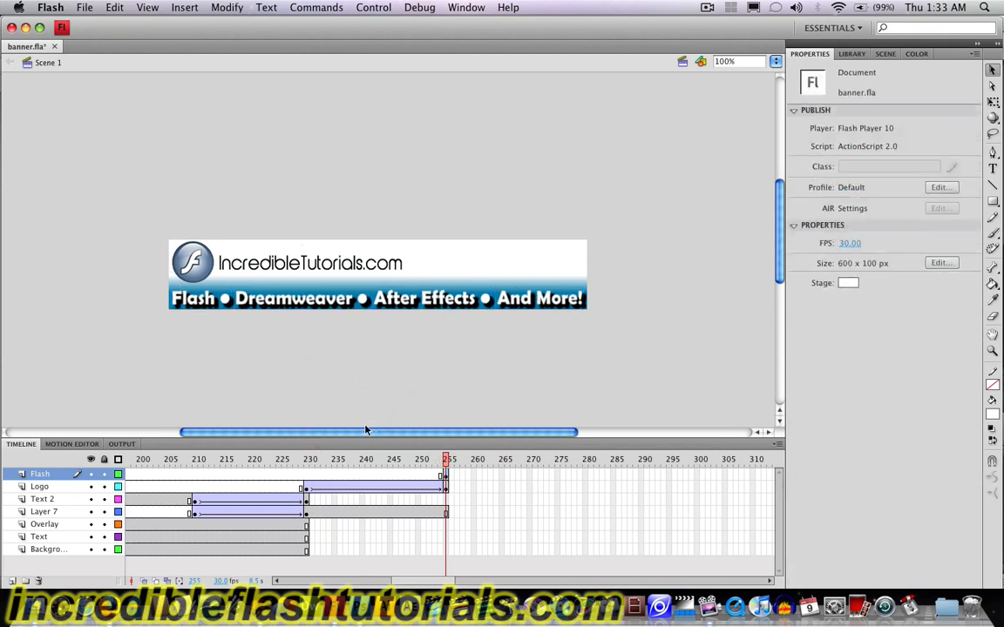
pyautogui.click(283, 303)
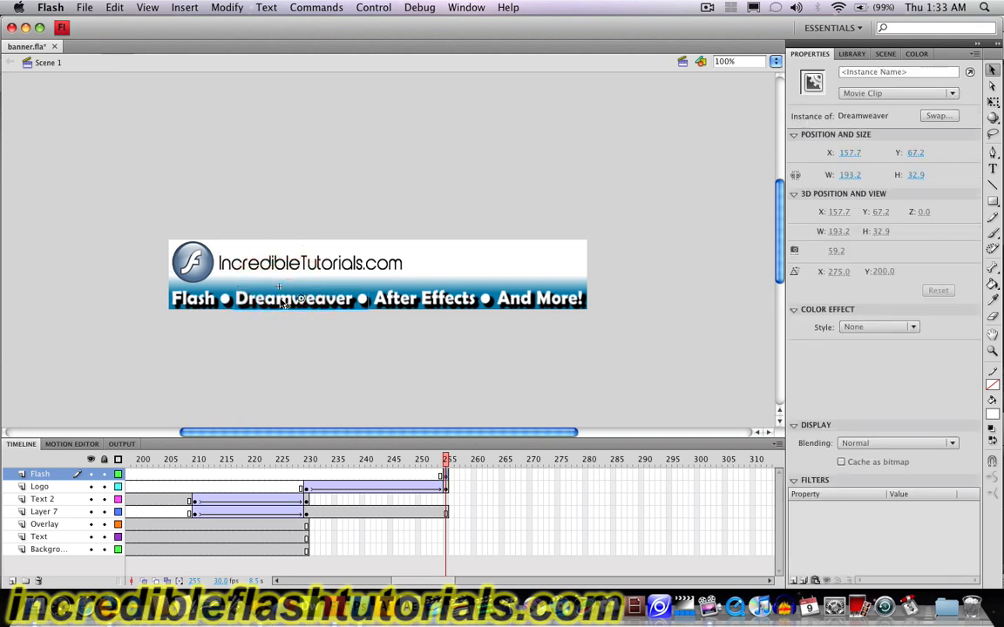
# - Cut the Dreamweaver text from the Flash layer and add a new layer named Dreamweaver above it
pyautogui.click(105, 8)
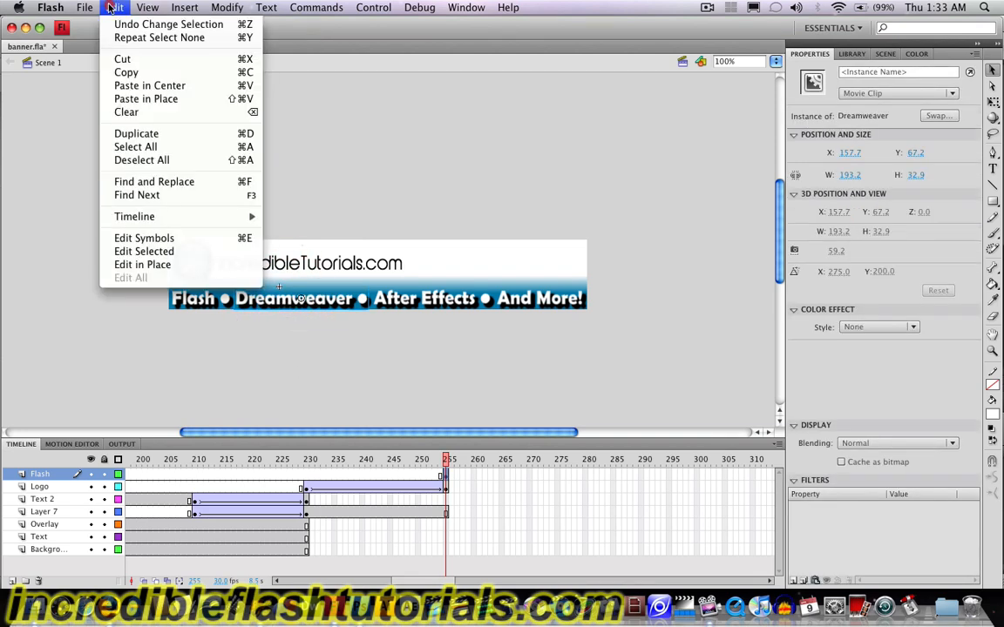
pyautogui.click(144, 61)
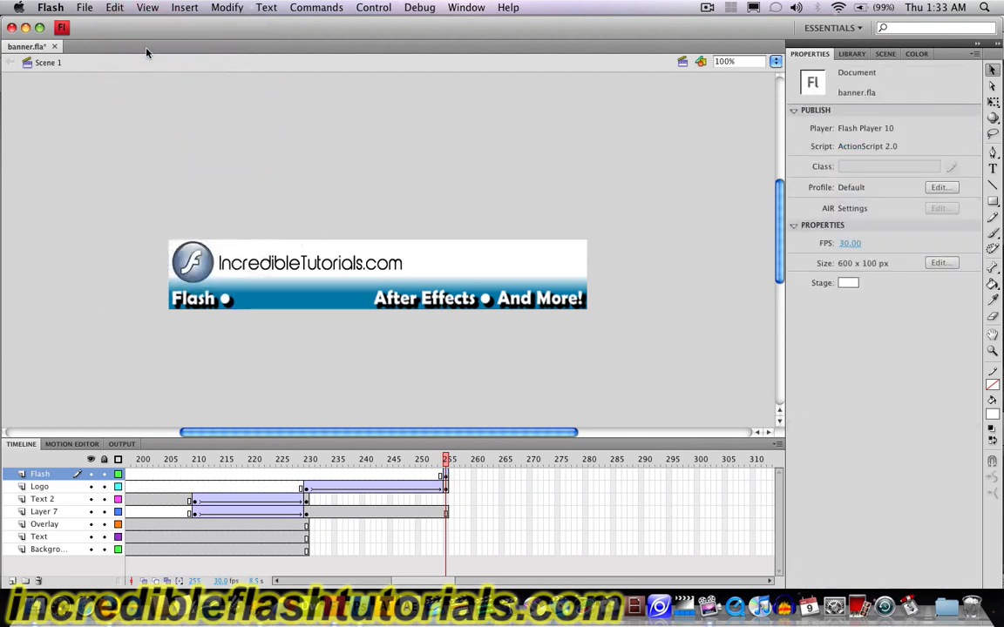
pyautogui.click(11, 581)
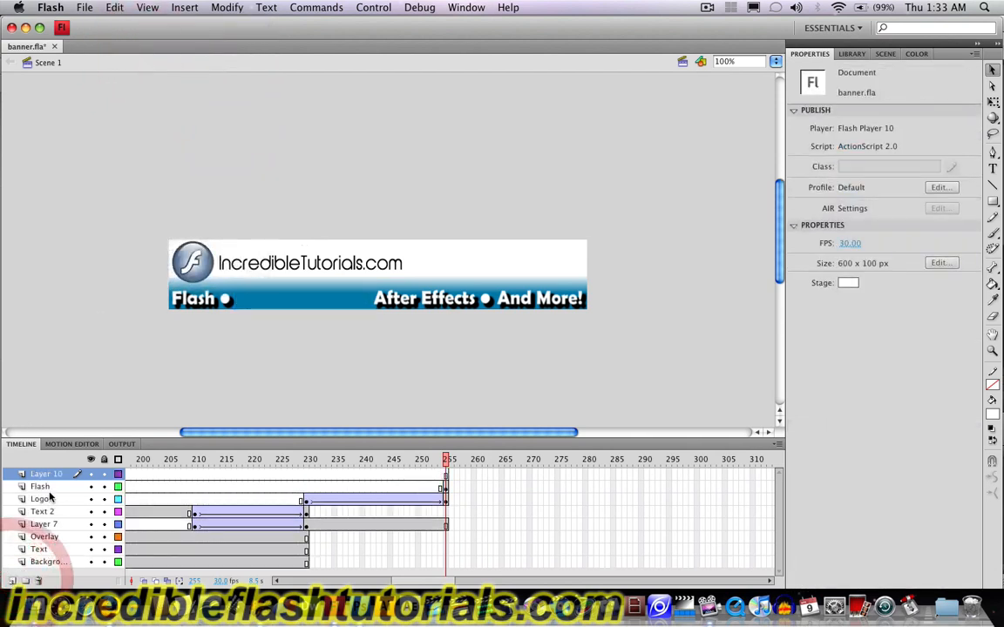
pyautogui.doubleClick(46, 474)
pyautogui.write('Dre')
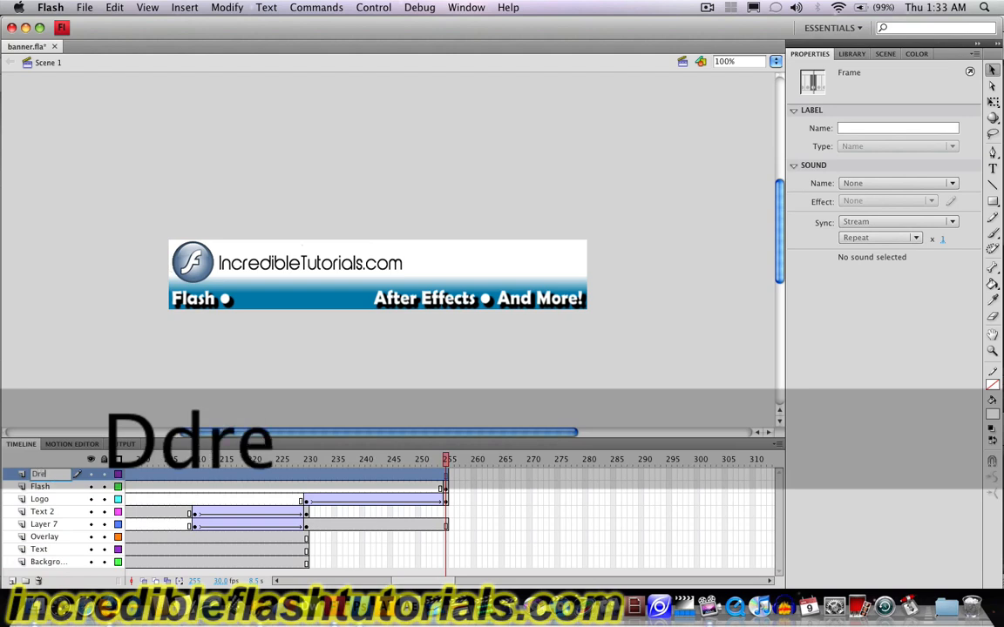
pyautogui.write('amweaver')
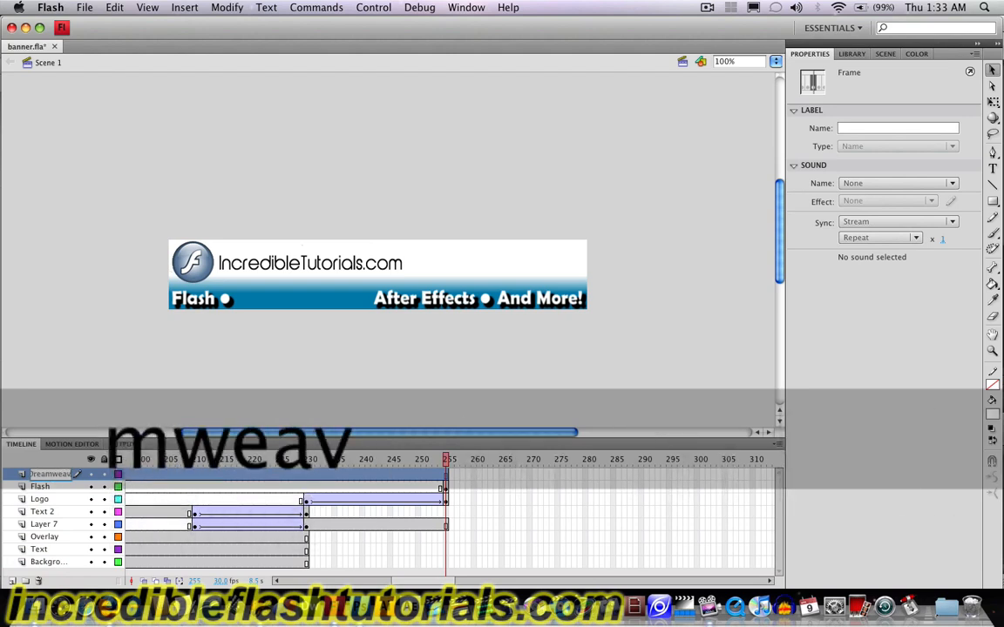
pyautogui.press('Return')
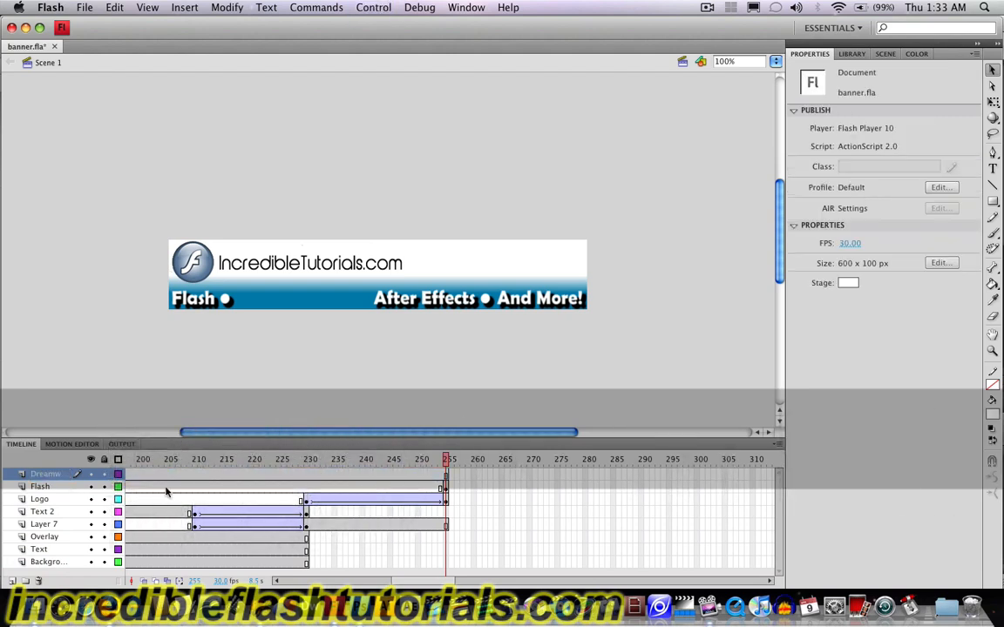
# - Insert a keyframe at frame 255 of the Dreamweaver layer and paste the cut text in place there
pyautogui.rightClick(445, 474)
pyautogui.click(521, 501)
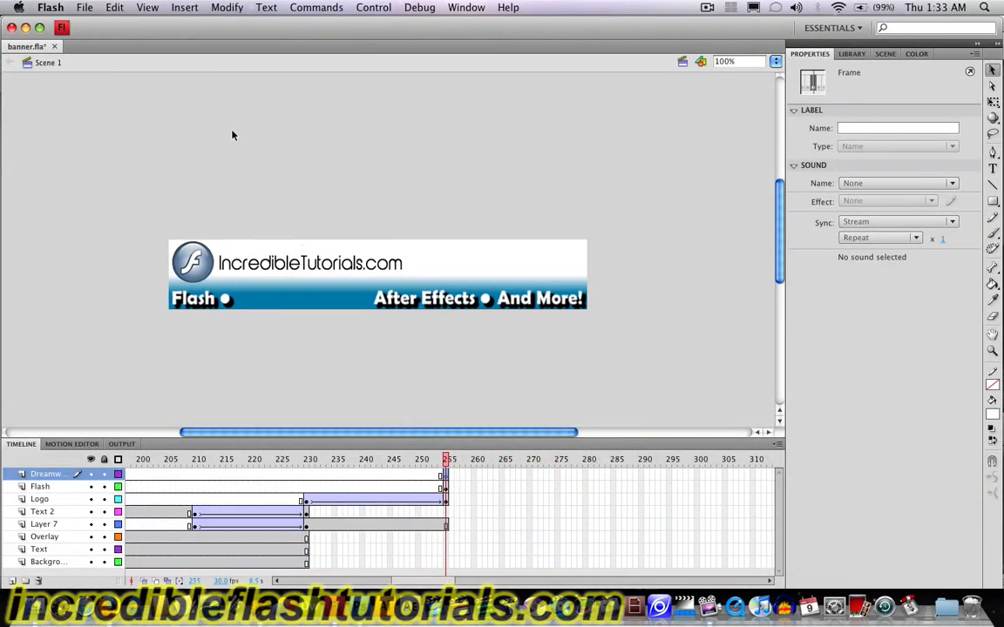
pyautogui.click(114, 7)
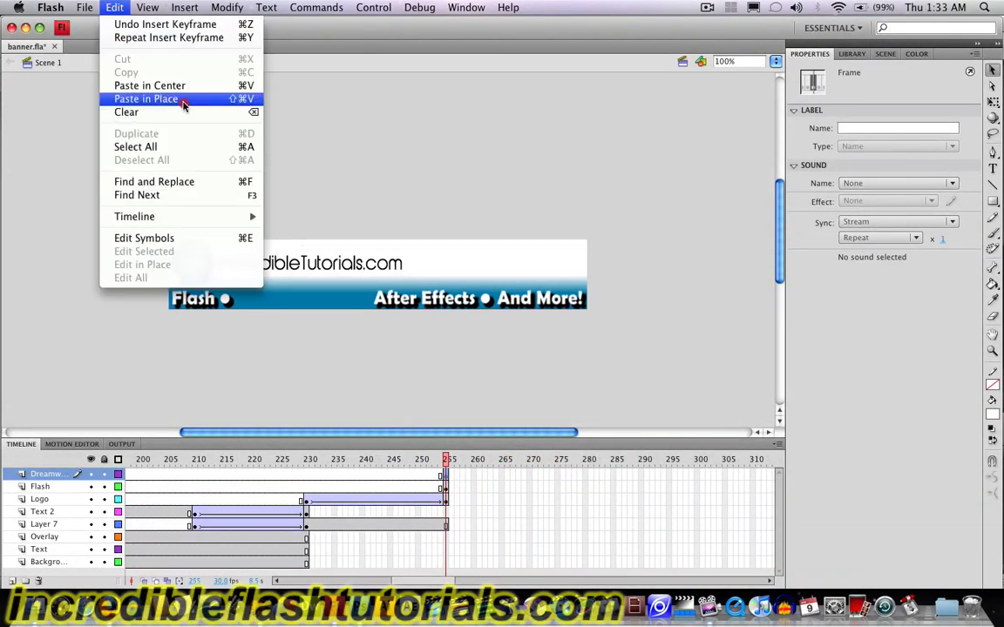
pyautogui.click(368, 138)
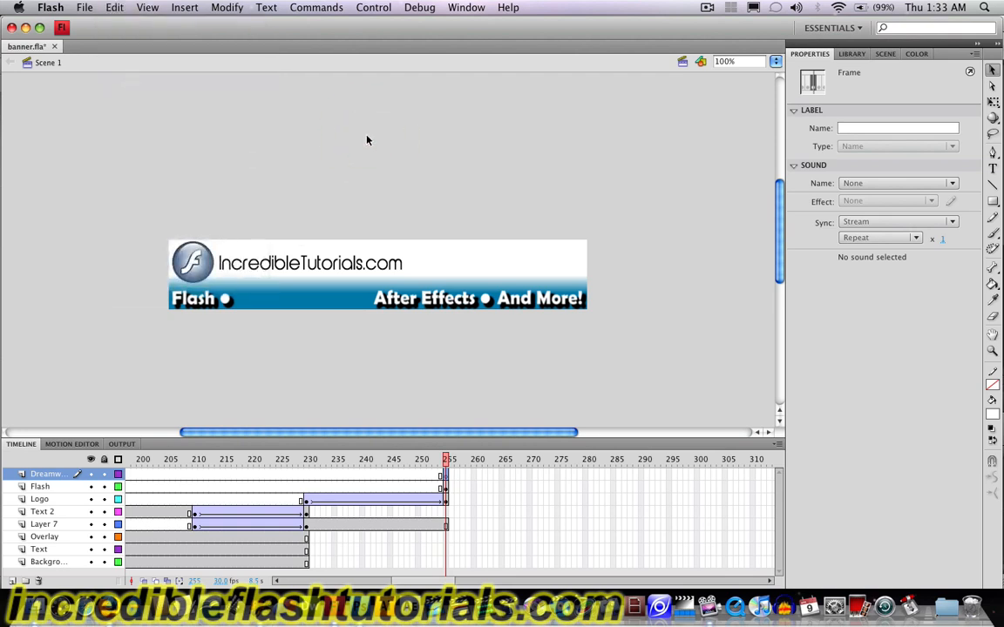
pyautogui.press('super+shift+v')
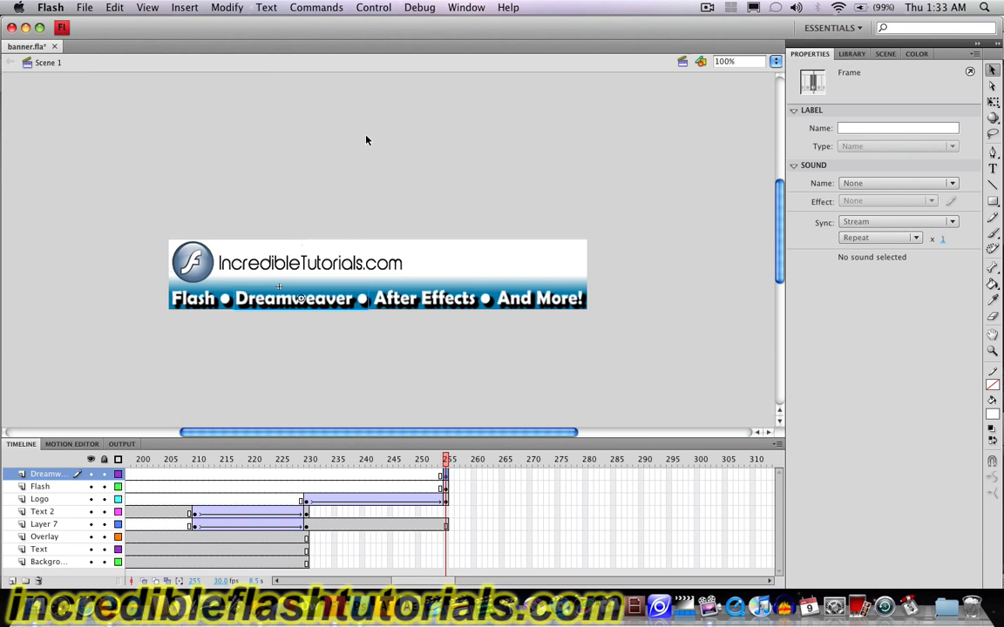
# - Cut the After Effects text from the Flash layer and add a new top layer named After Effects
pyautogui.click(444, 305)
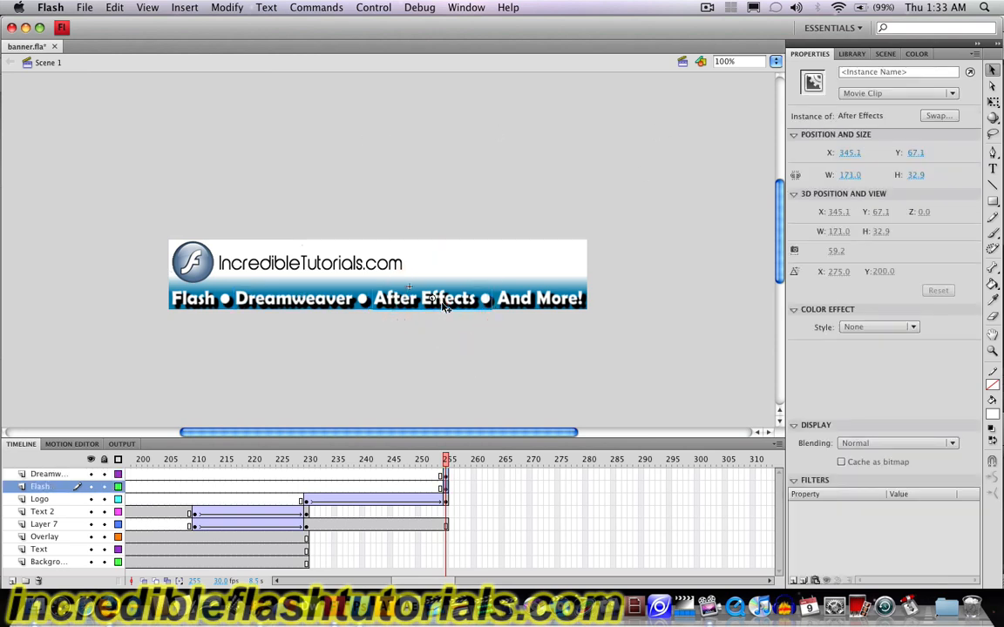
pyautogui.press('super+x')
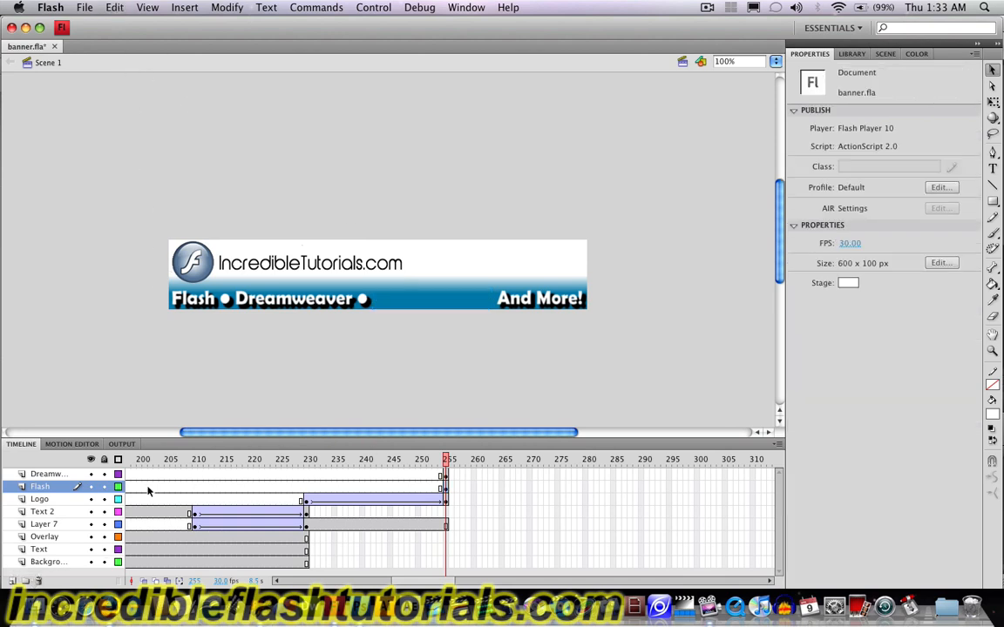
pyautogui.click(54, 475)
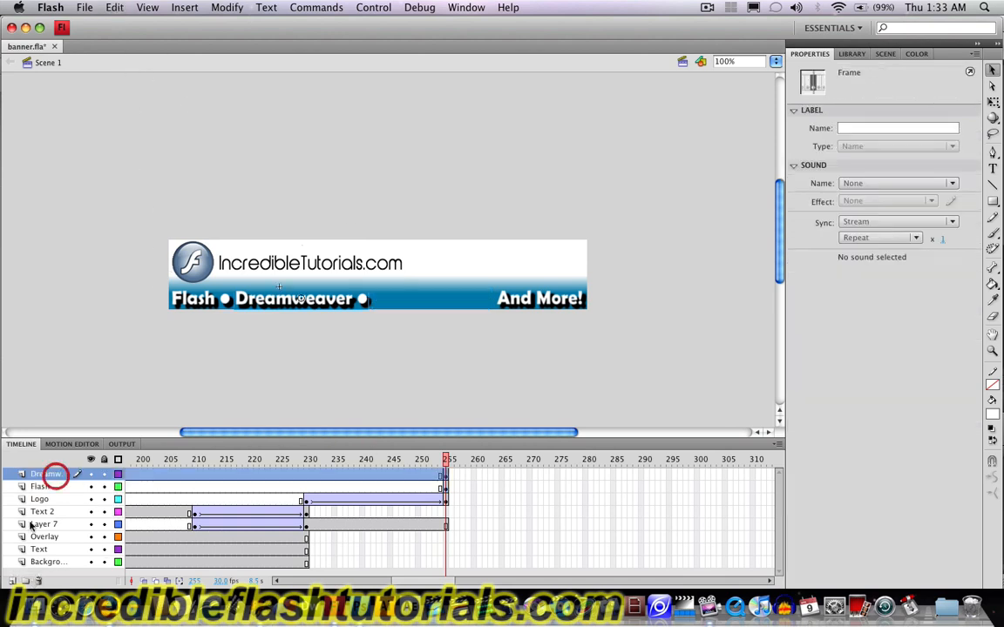
pyautogui.click(11, 580)
pyautogui.doubleClick(48, 475)
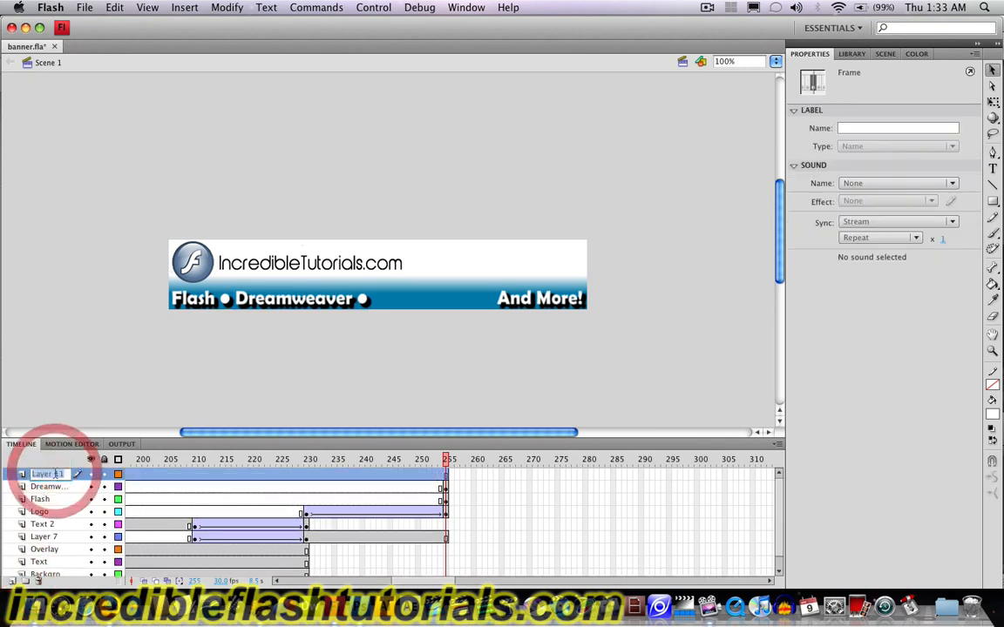
pyautogui.write('After Effects')
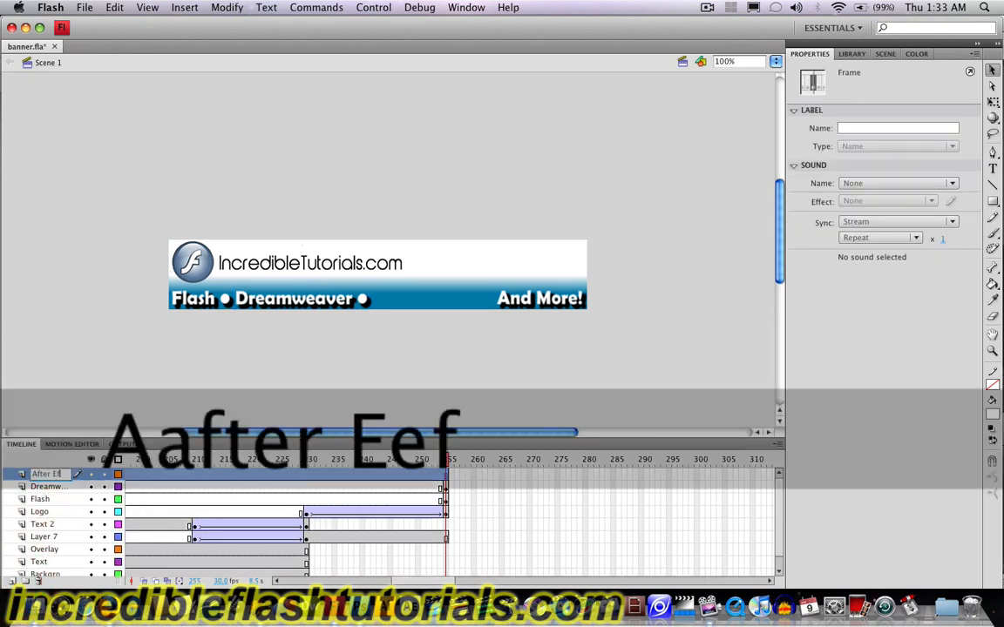
pyautogui.click(462, 420)
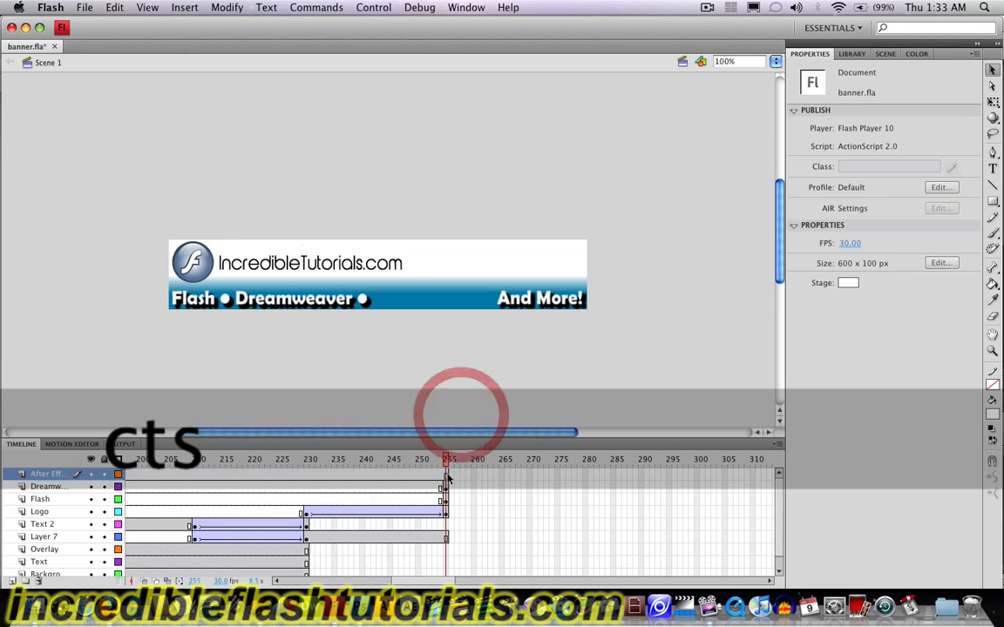
# - Insert a keyframe at frame 255 of the After Effects layer and paste the cut text in place
pyautogui.rightClick(446, 475)
pyautogui.click(509, 512)
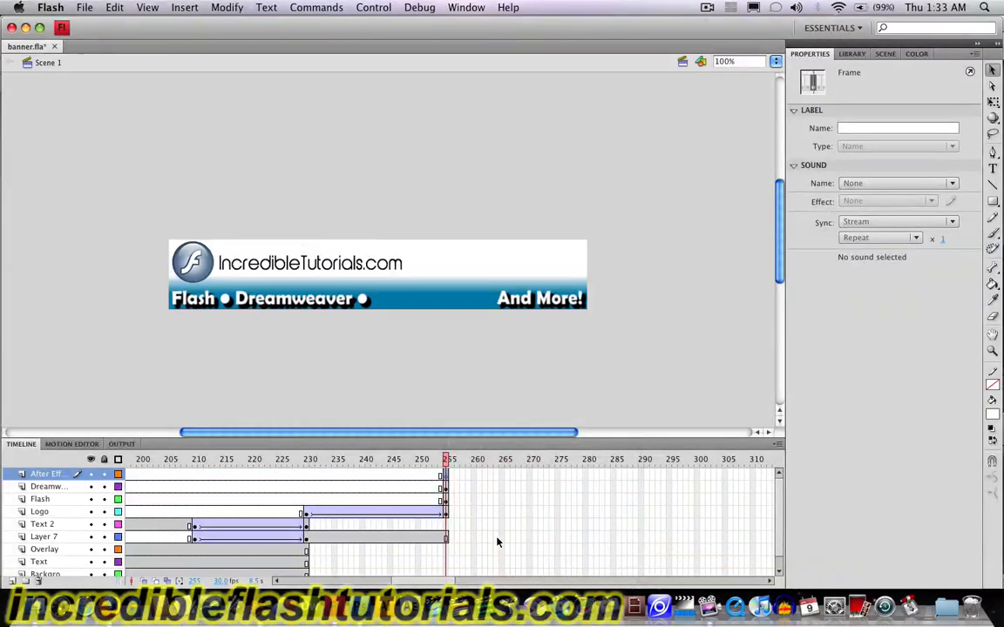
pyautogui.press('super+shift+v')
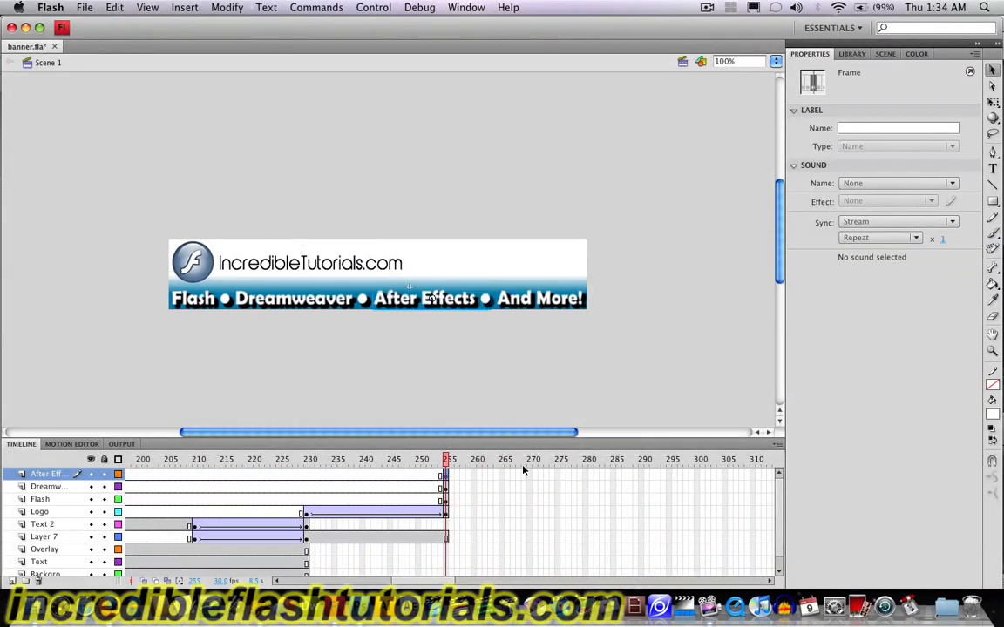
# - Cut the And More! text from the Flash layer and add a new top layer named And More
pyautogui.click(535, 301)
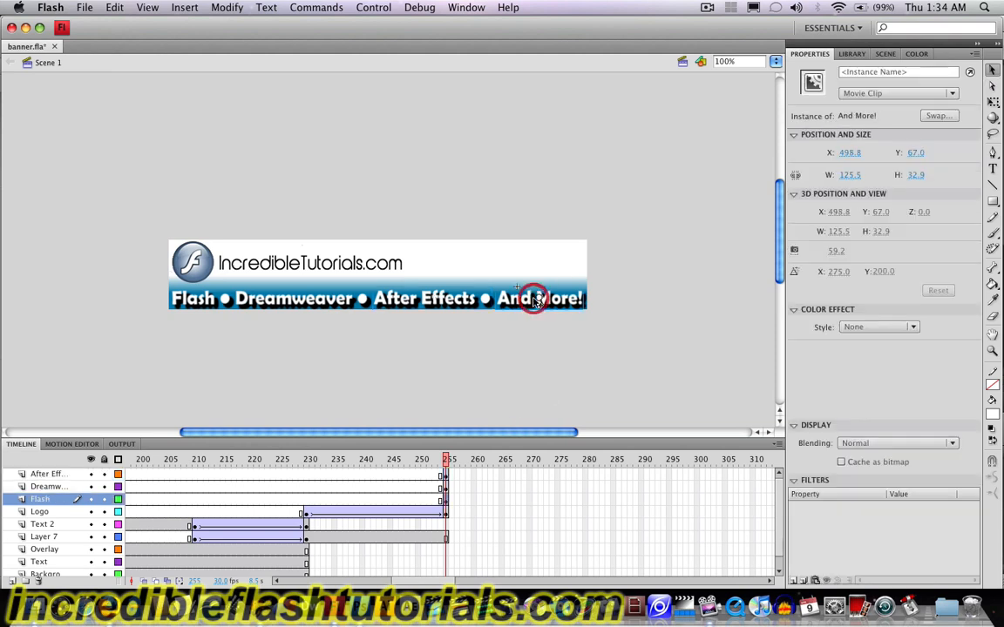
pyautogui.press('super+x')
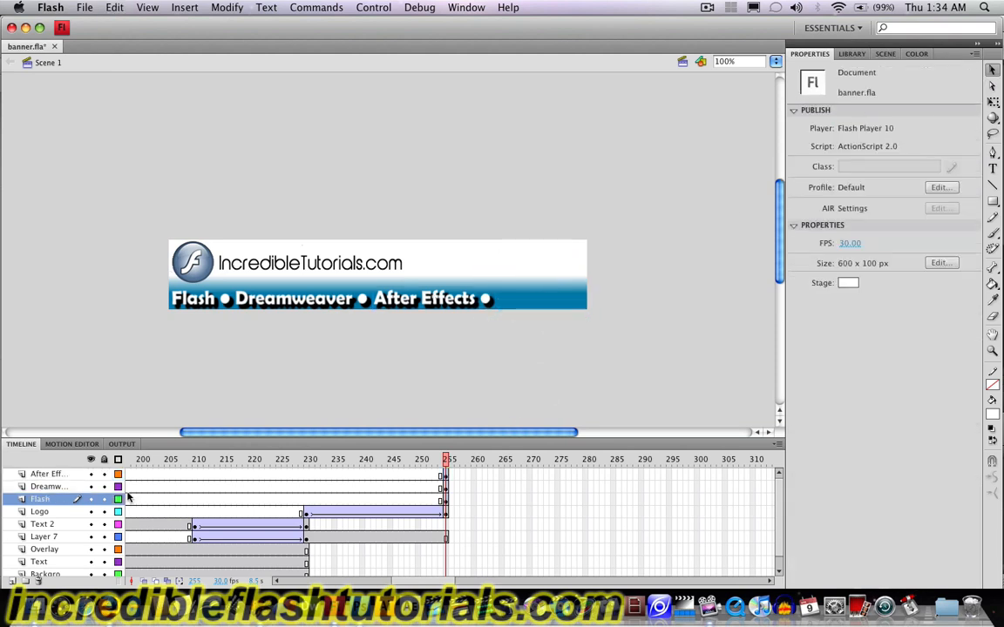
pyautogui.click(48, 474)
pyautogui.click(12, 582)
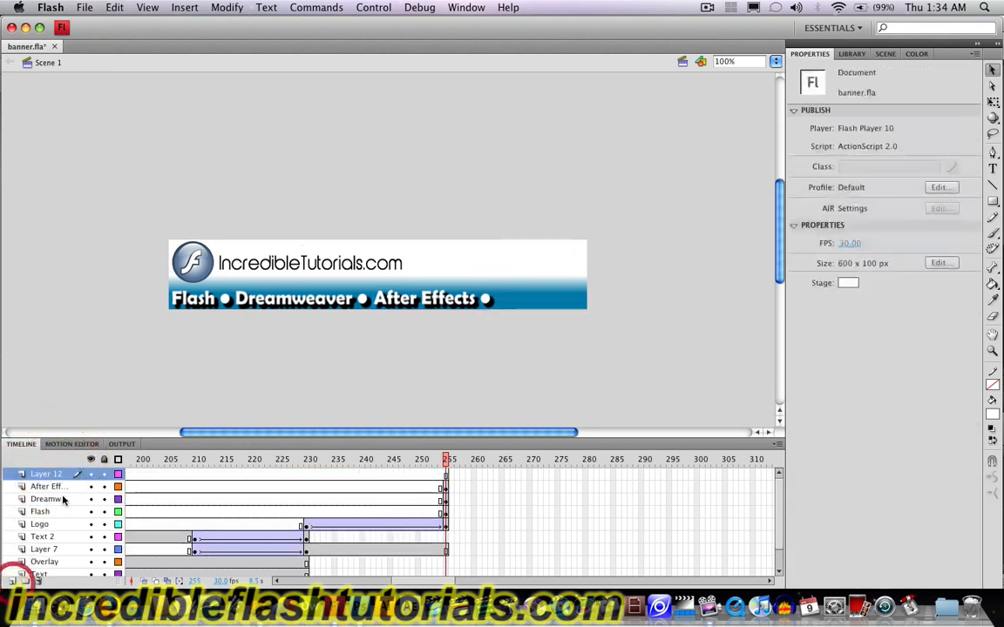
pyautogui.doubleClick(52, 475)
pyautogui.write('And More')
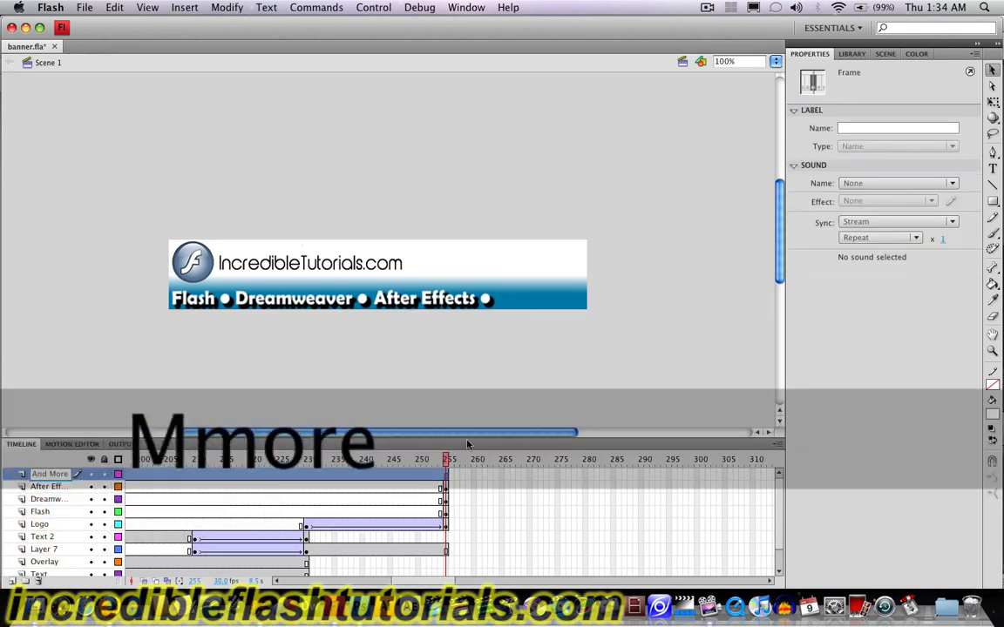
pyautogui.click(430, 400)
# - Insert a keyframe at frame 255 of the And More layer, paste the cut text in place, and deselect it
pyautogui.rightClick(442, 474)
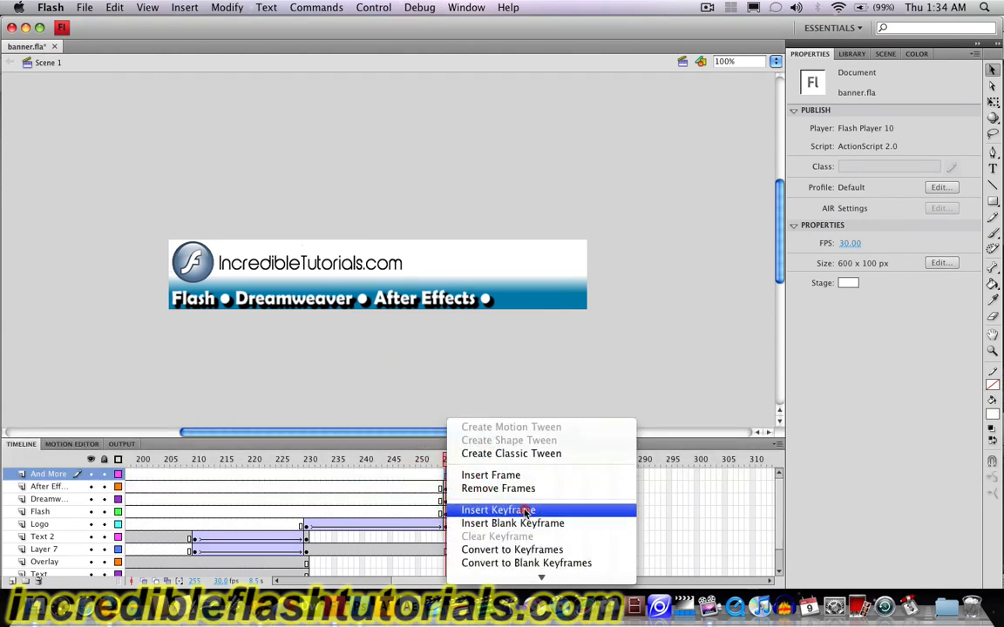
pyautogui.click(523, 510)
pyautogui.press('super+shift+v')
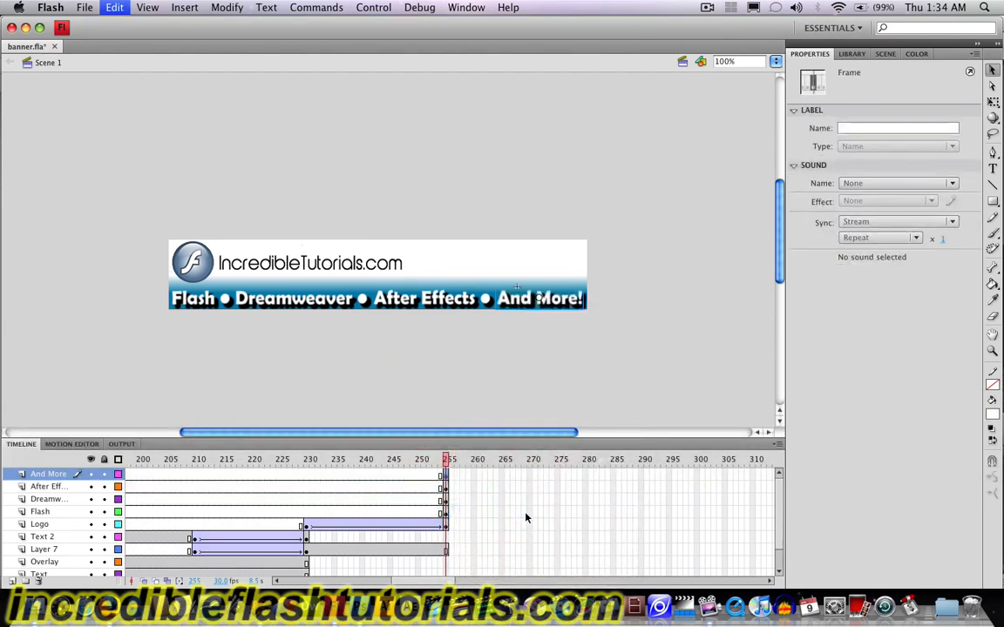
pyautogui.click(546, 385)
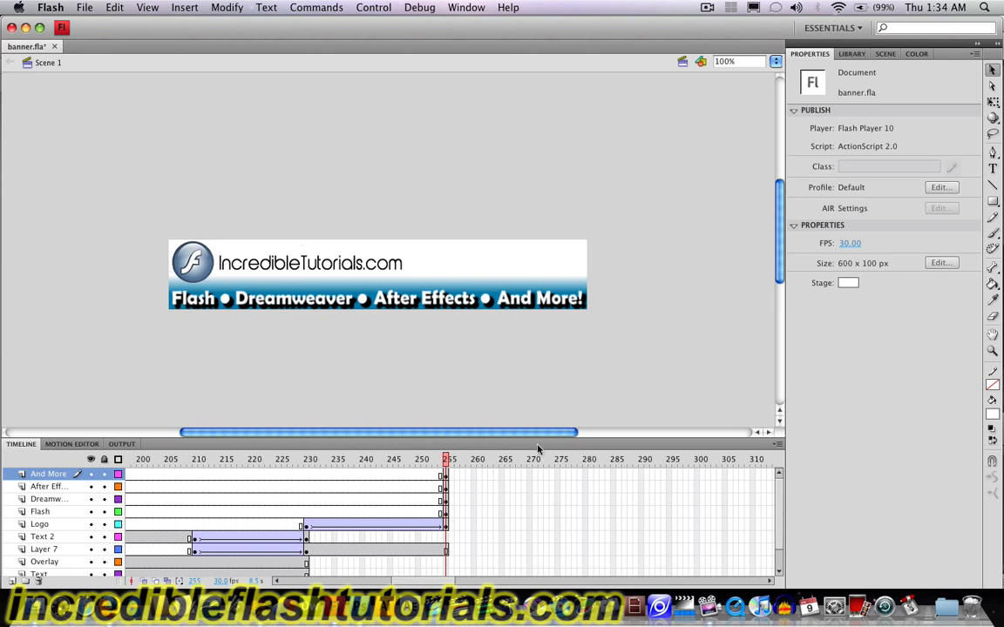
# - Extend all layers from And More down to Layer 7 to frame 300 by inserting frames
pyautogui.click(697, 475)
pyautogui.click(663, 487)
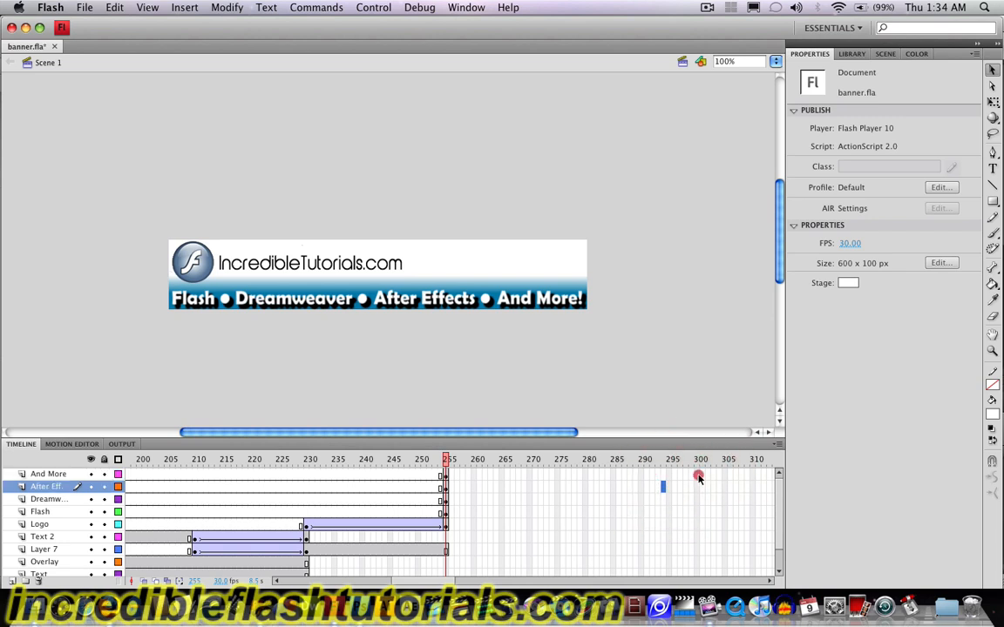
pyautogui.click(698, 475)
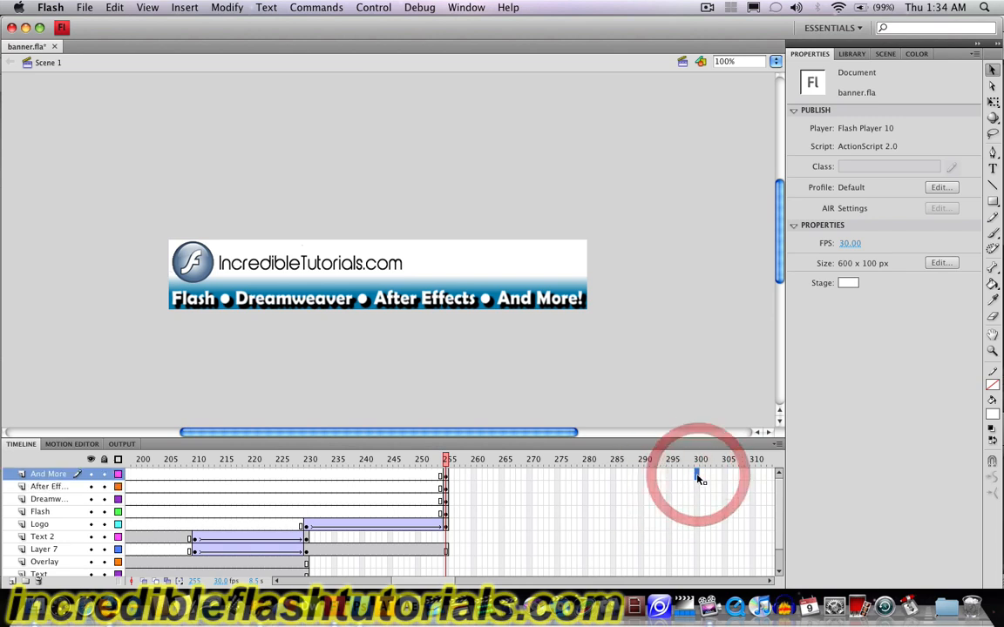
pyautogui.keyDown('shift'); pyautogui.click(698, 551); pyautogui.keyUp('shift')
pyautogui.rightClick(699, 558)
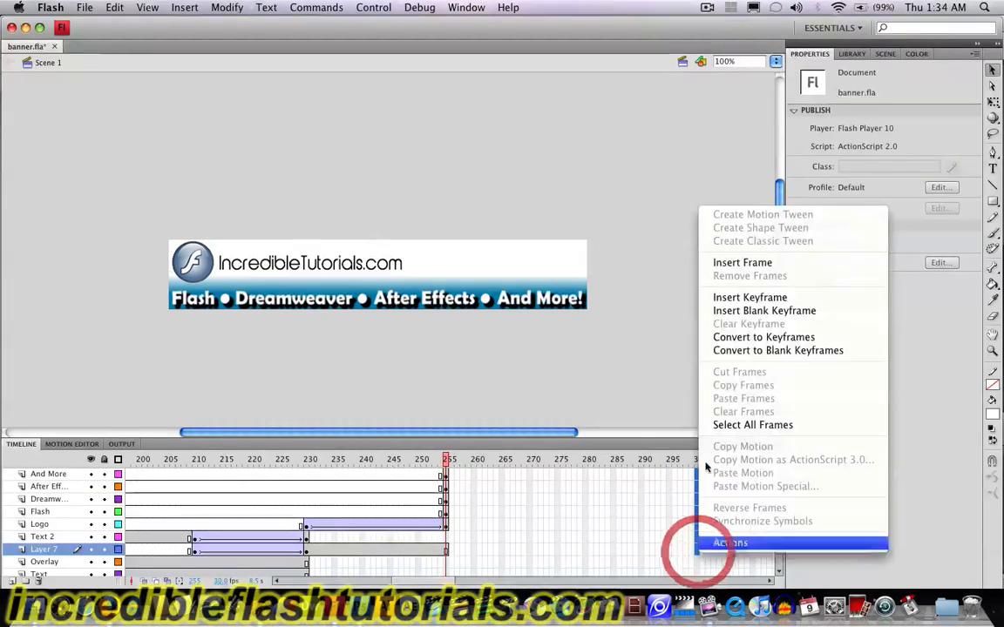
pyautogui.click(730, 260)
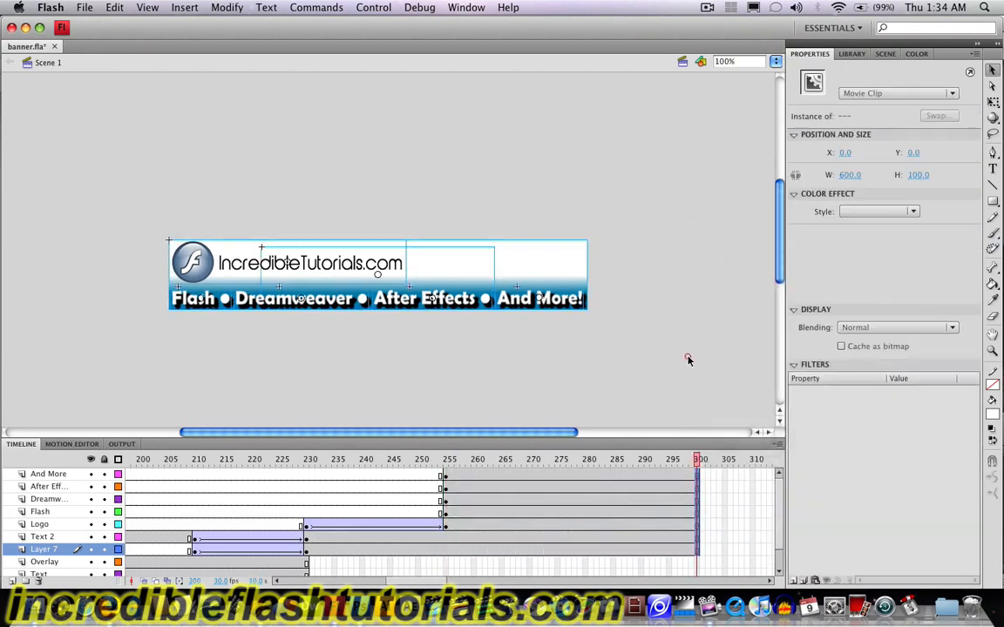
pyautogui.click(687, 359)
# - Insert keyframes at frame 300 on the And More, After Effects, Dreamweaver and Flash layers
pyautogui.scroll(-2, 670, 523)
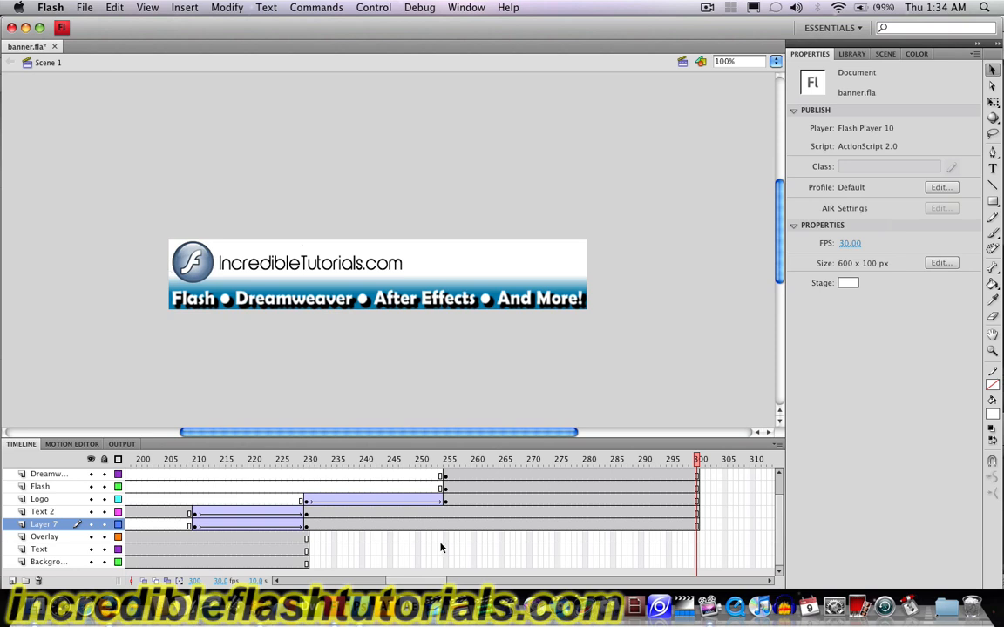
pyautogui.scroll(2, 722, 510)
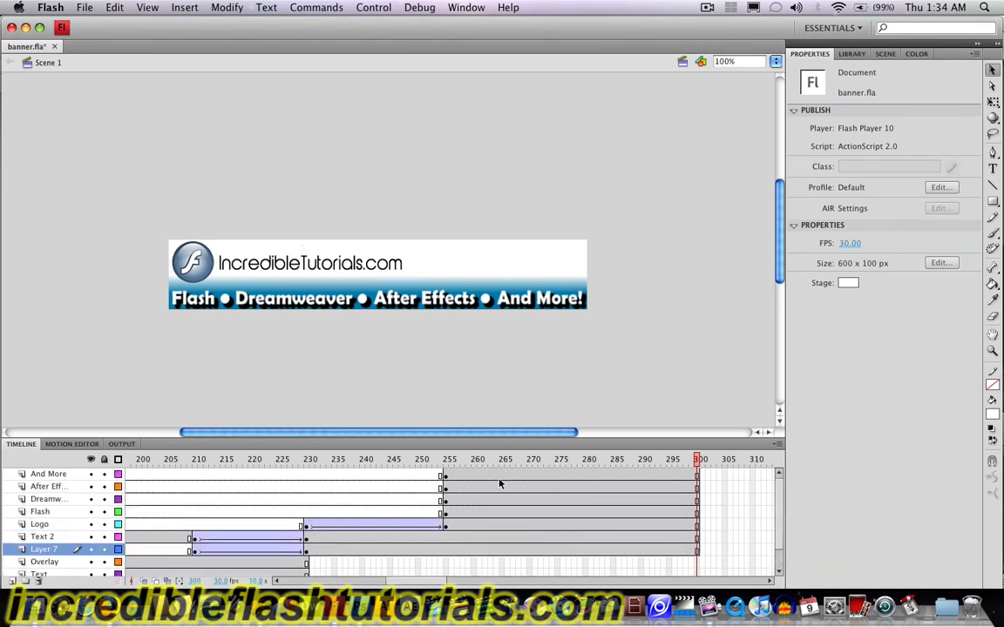
pyautogui.click(698, 476)
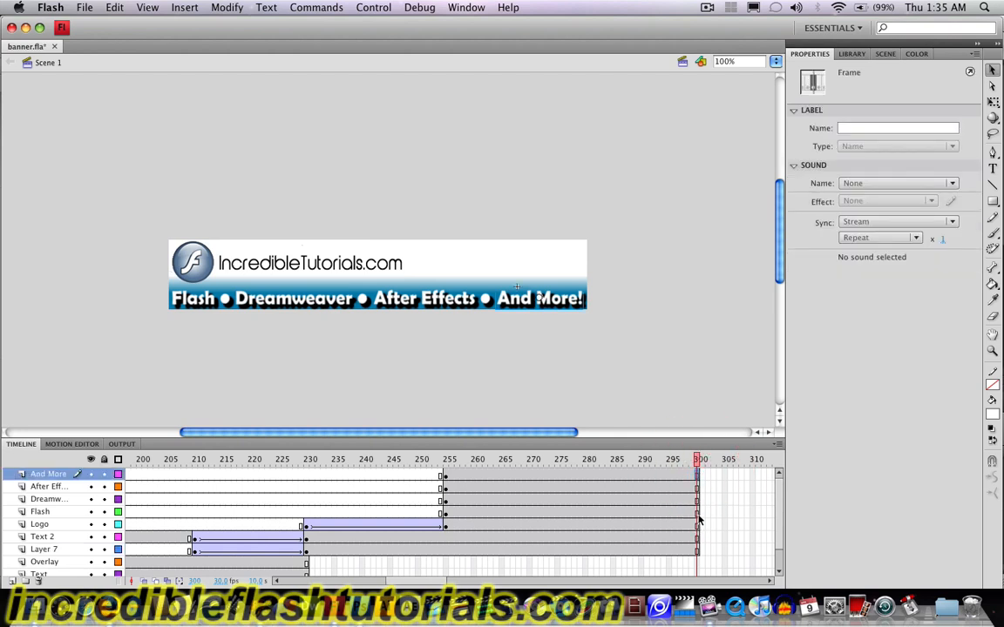
pyautogui.keyDown('shift'); pyautogui.click(698, 515); pyautogui.keyUp('shift')
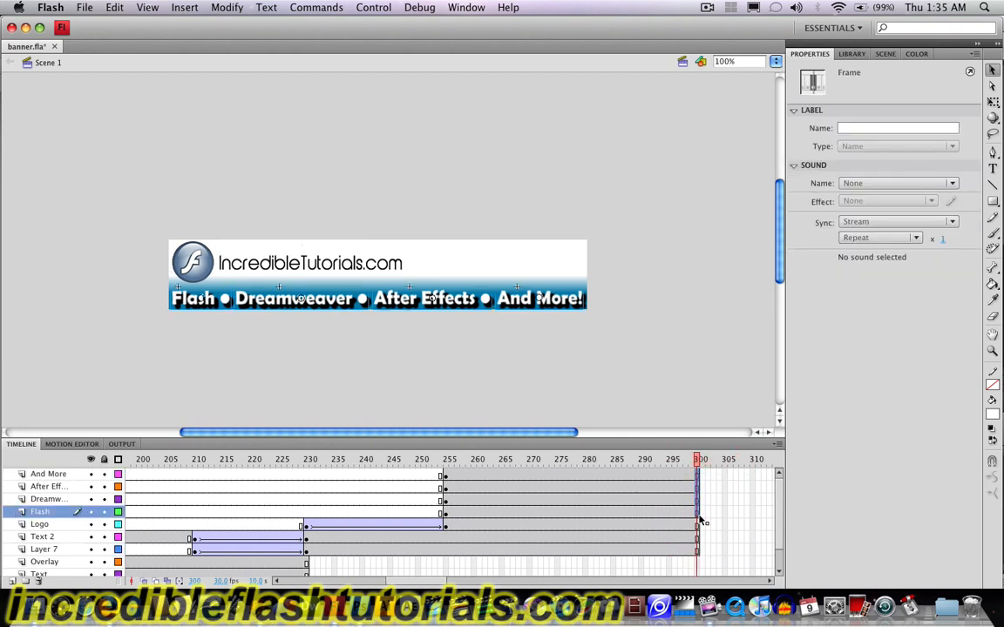
pyautogui.rightClick(697, 520)
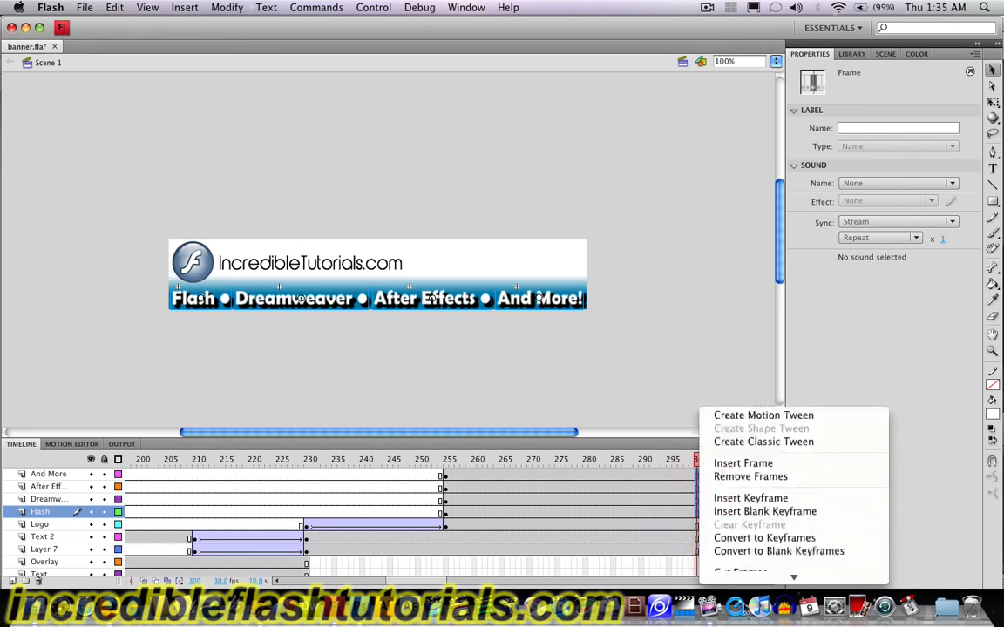
pyautogui.click(746, 474)
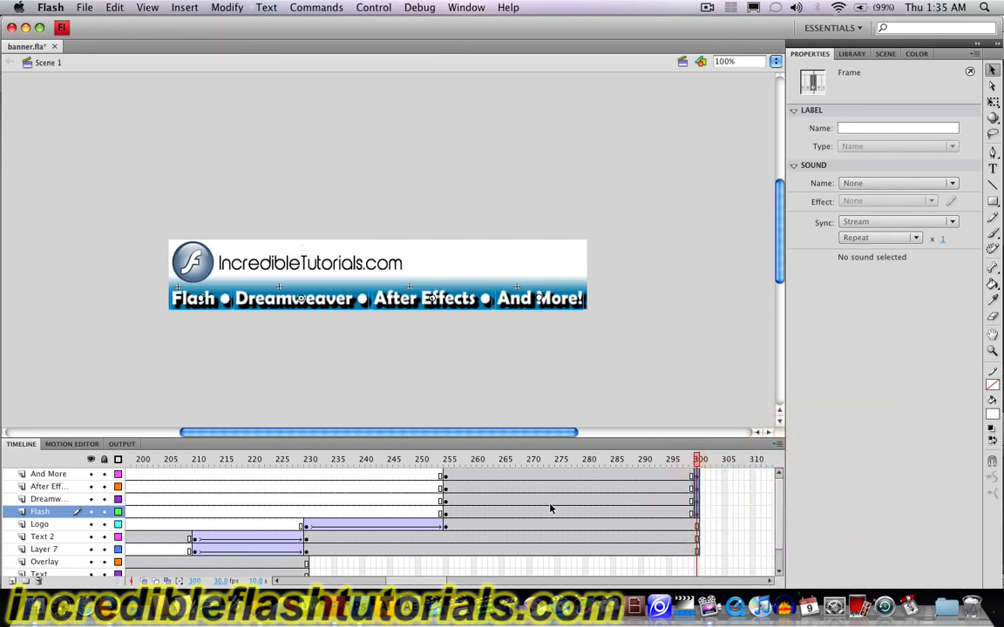
# - Insert blank keyframes at frame 255 on the Dreamweaver, After Effects and And More layers
pyautogui.click(447, 502)
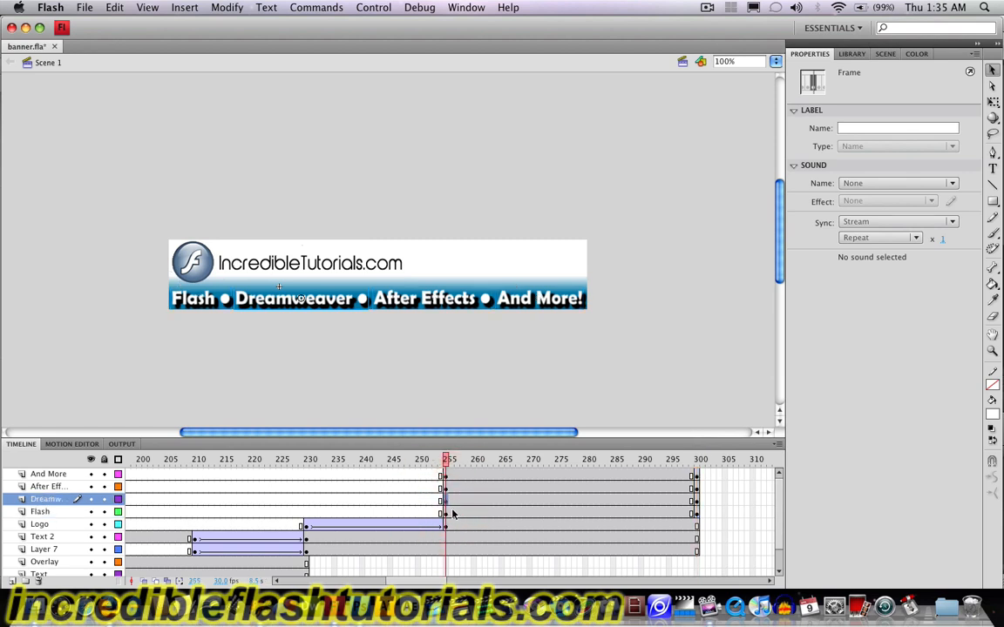
pyautogui.press('F7')
pyautogui.click(445, 487)
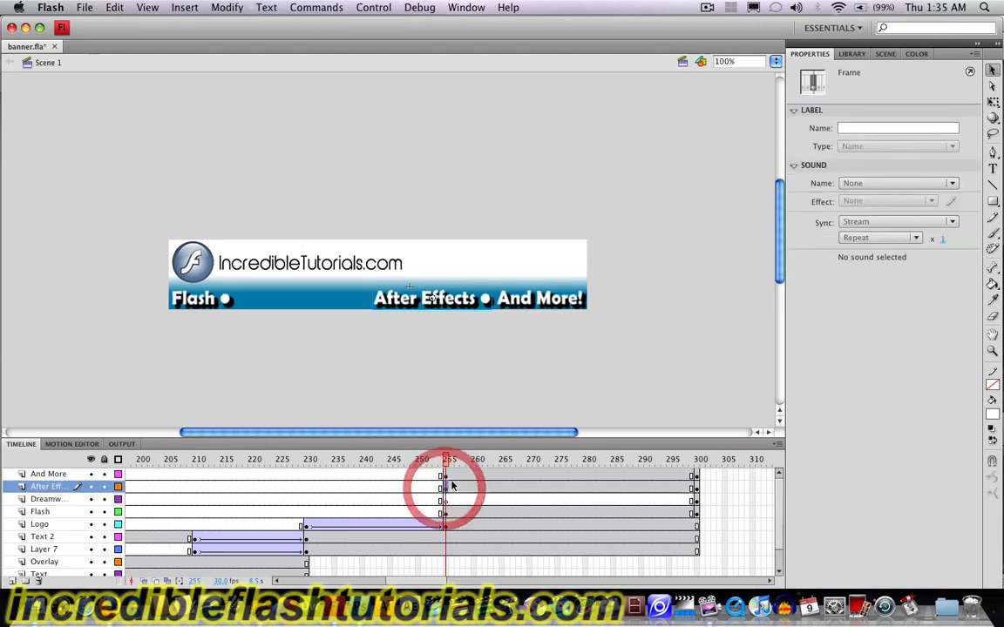
pyautogui.press('F7')
pyautogui.click(444, 475)
pyautogui.press('F7')
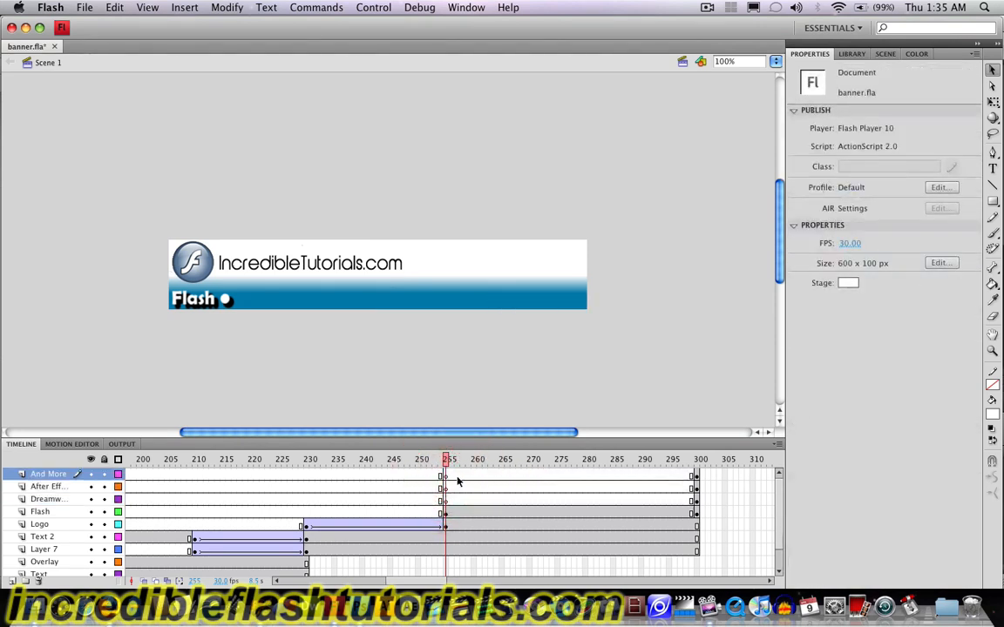
# - Insert a keyframe at frame 266 of the Flash layer and shrink the Flash text at frame 255 to about 50 × 19 px
pyautogui.rightClick(506, 518)
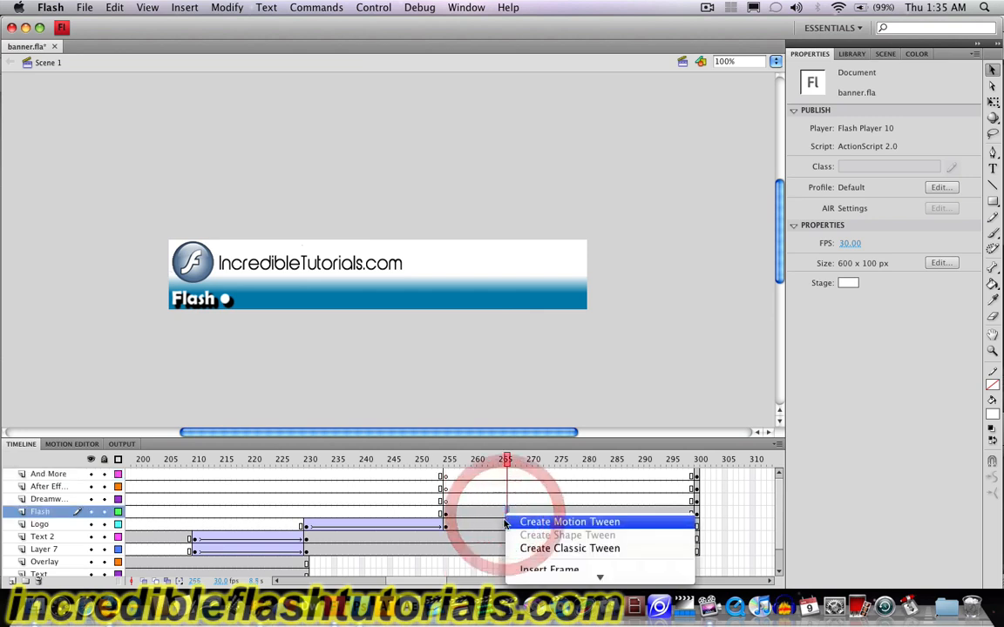
pyautogui.click(575, 513)
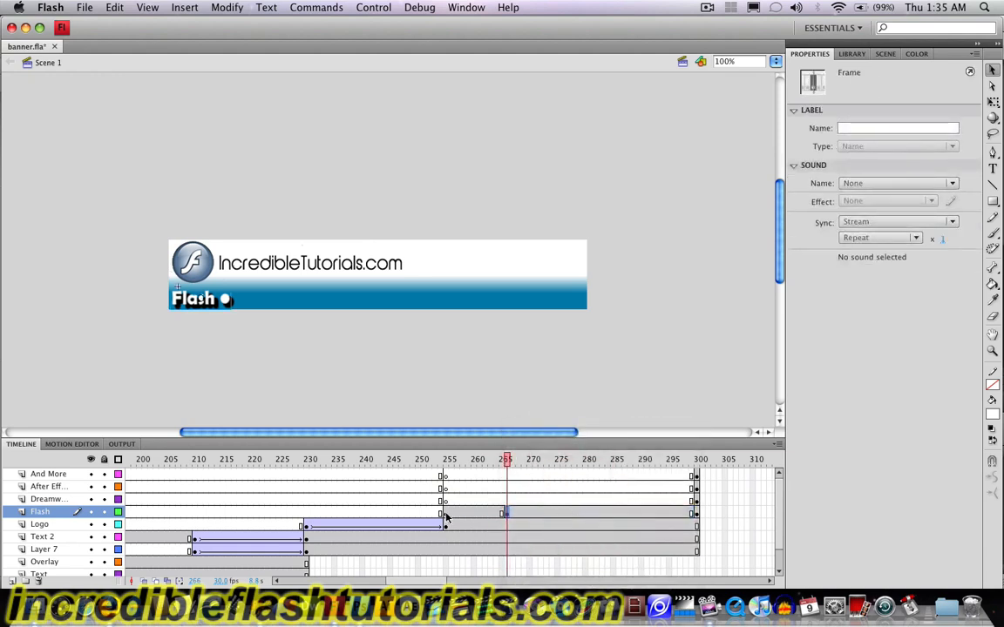
pyautogui.click(445, 515)
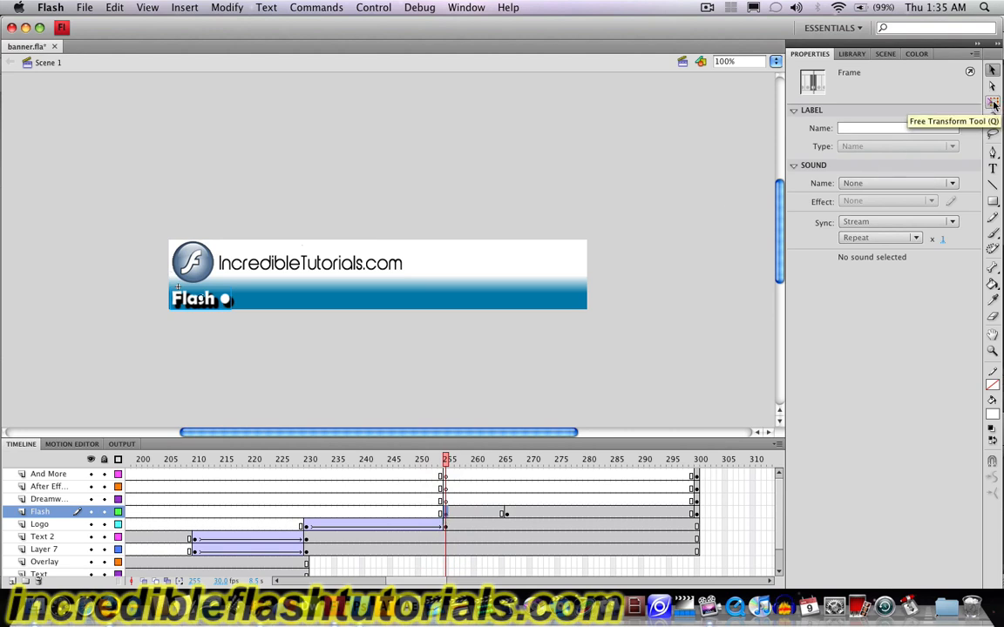
pyautogui.click(992, 103)
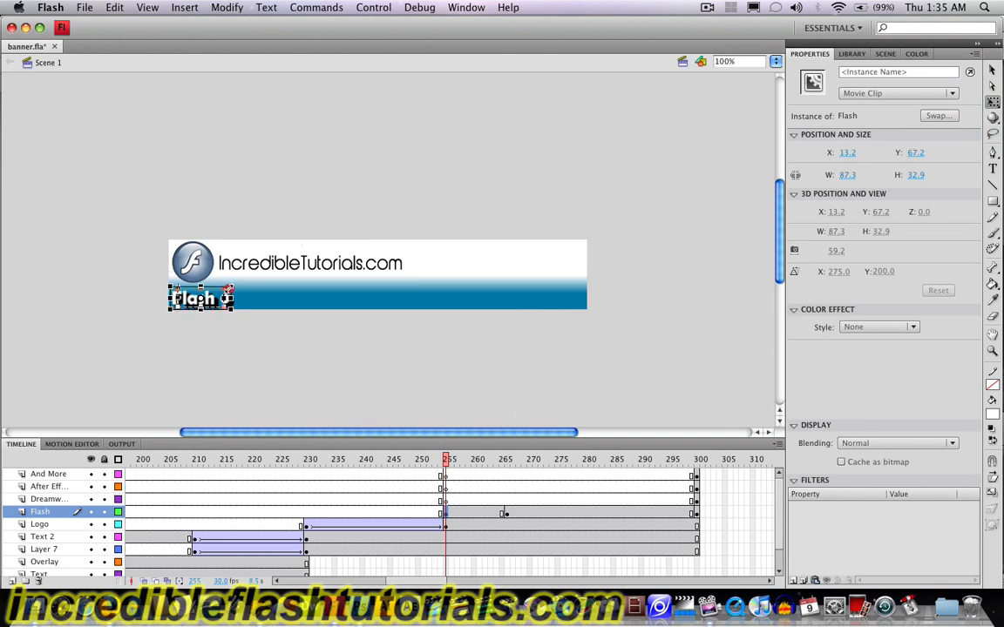
pyautogui.moveTo(224, 290); pyautogui.dragTo(220, 293)
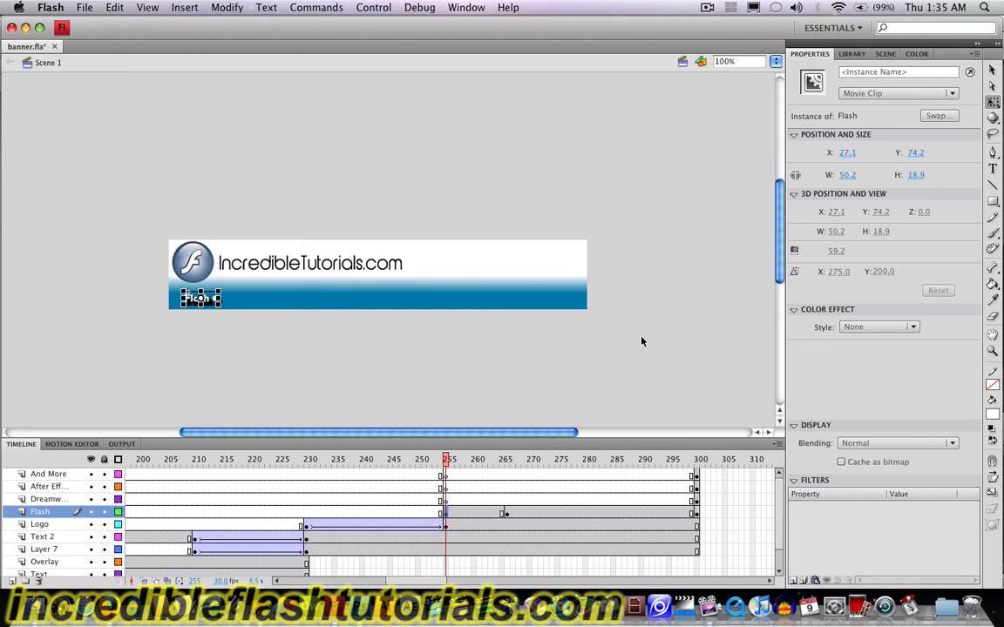
# - Set the shrunken Flash text's color effect to Alpha 0% and create a classic tween from frame 255
pyautogui.click(882, 328)
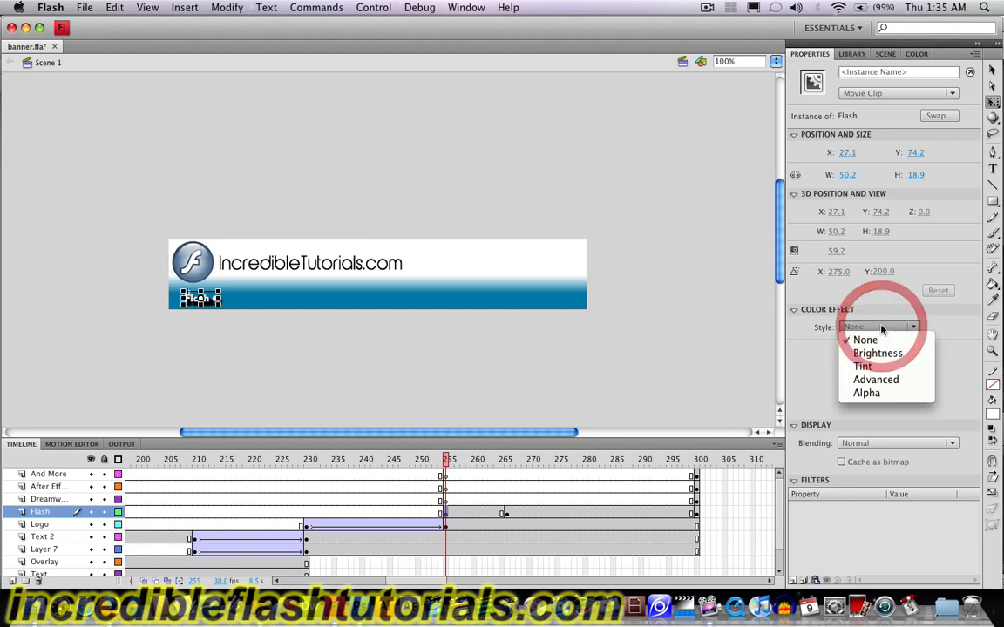
pyautogui.click(887, 397)
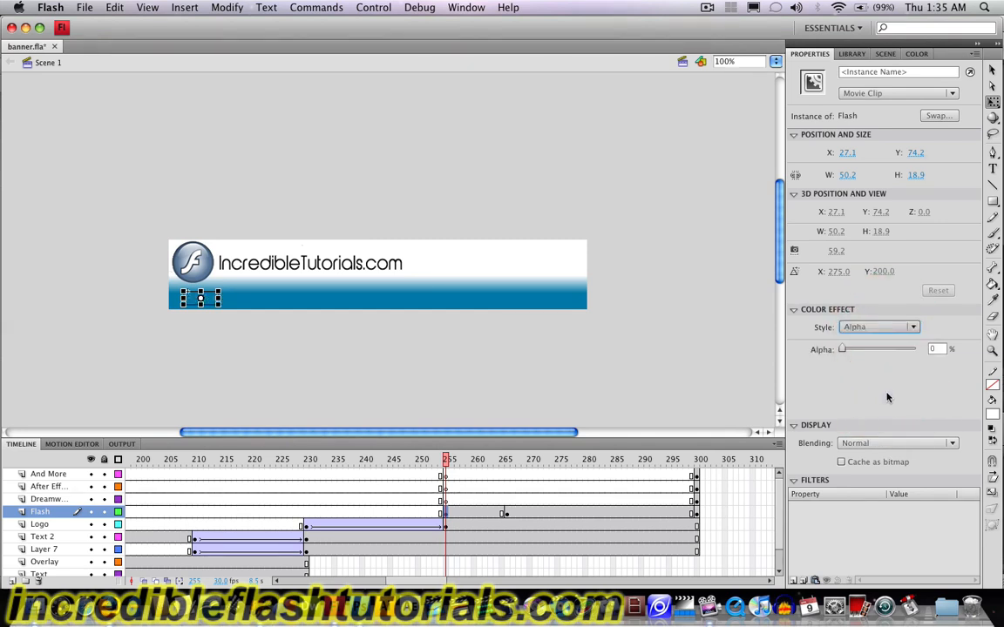
pyautogui.rightClick(445, 515)
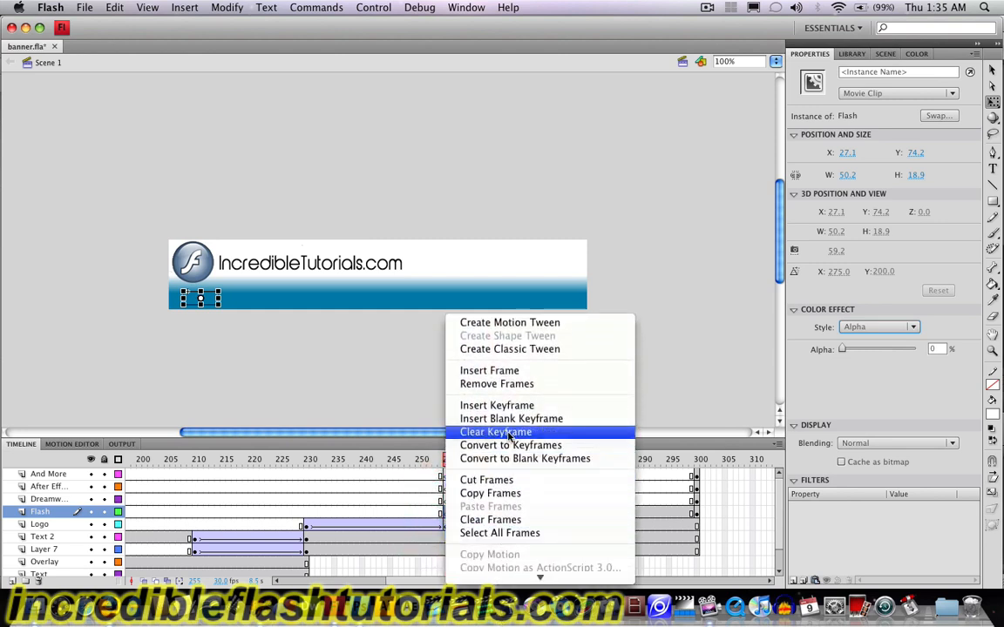
pyautogui.click(509, 349)
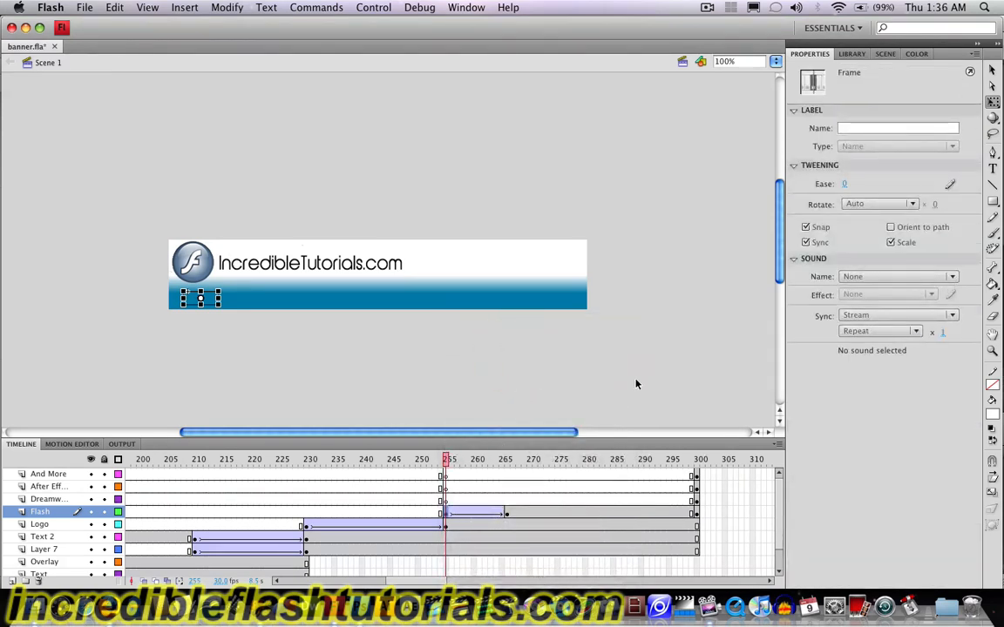
# - Play the timeline around frame 255 to preview the Flash text's fade-in
pyautogui.press('Return')
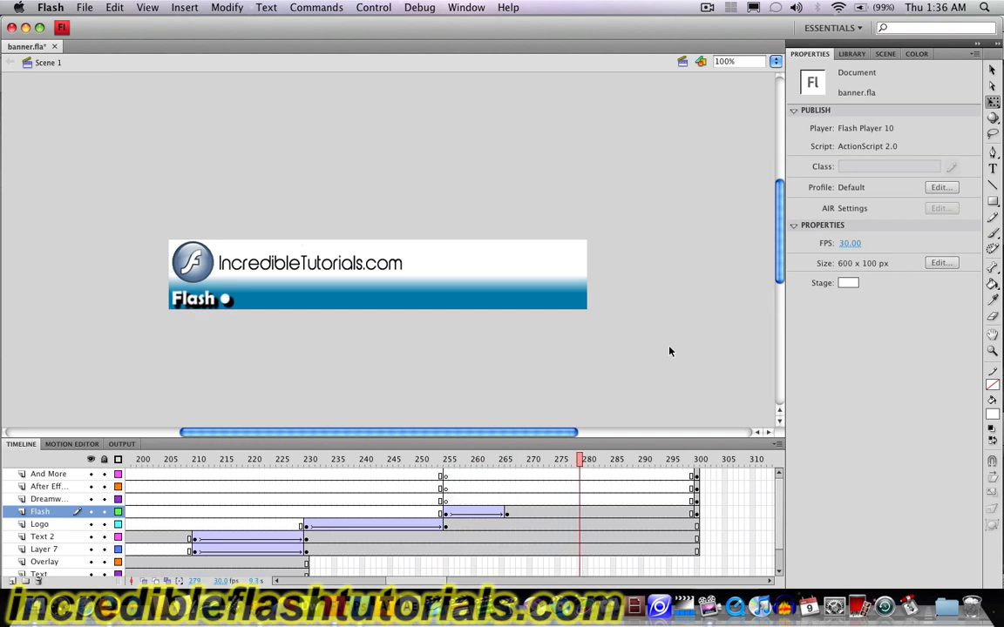
pyautogui.click(414, 486)
pyautogui.press('Return')
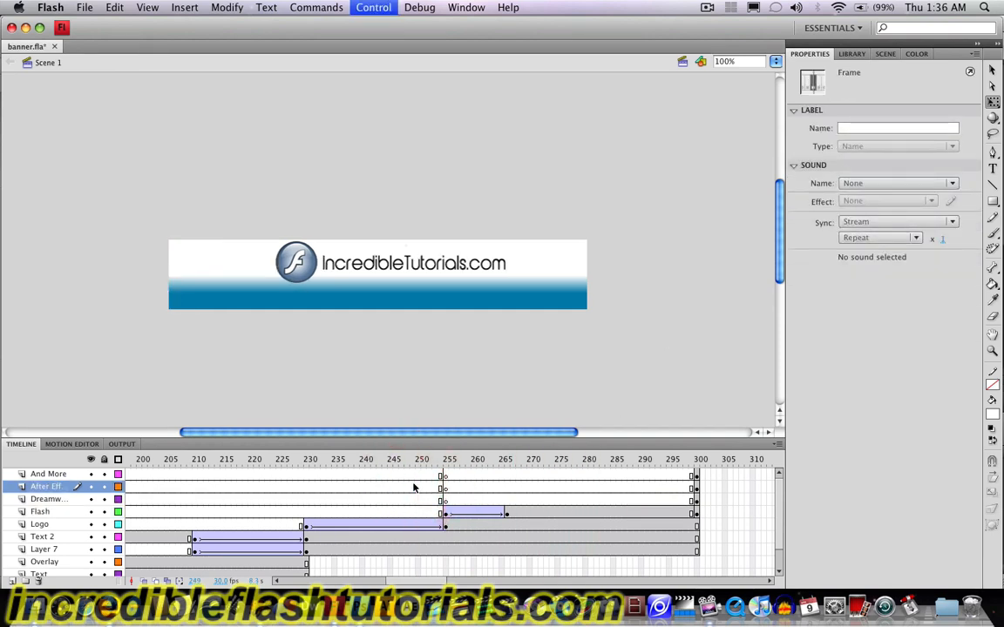
# - Shorten the Flash layer's tween by moving its end keyframe from frame 266 to frame 261
pyautogui.click(510, 499)
pyautogui.click(509, 514)
pyautogui.click(510, 527)
pyautogui.click(508, 516)
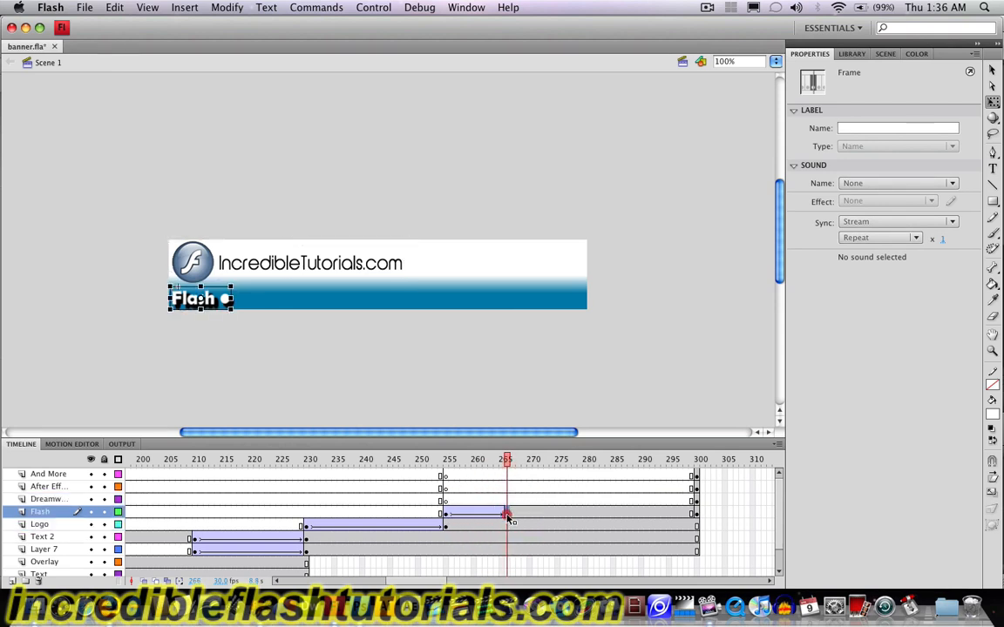
pyautogui.moveTo(506, 515); pyautogui.dragTo(477, 515)
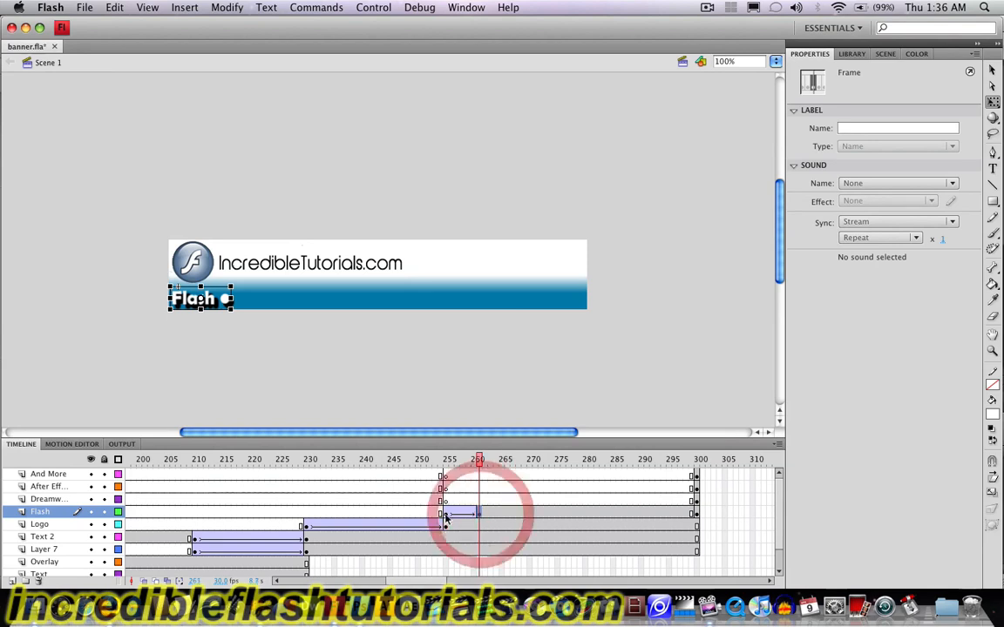
# - Play the timeline from just before frame 255 to check the shortened Flash tween
pyautogui.click(413, 516)
pyautogui.press('Return')
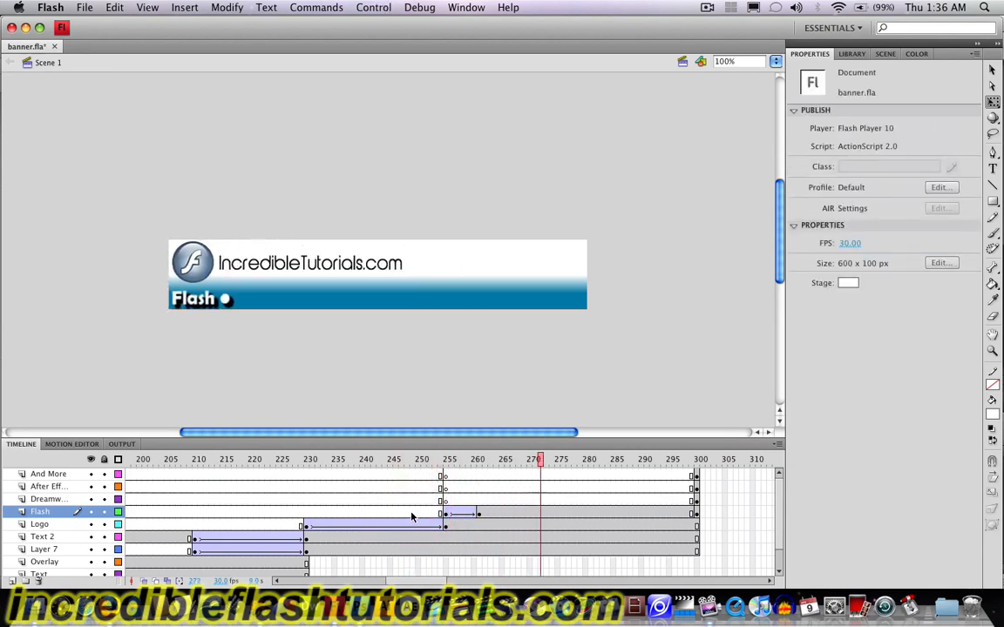
pyautogui.press('Return')
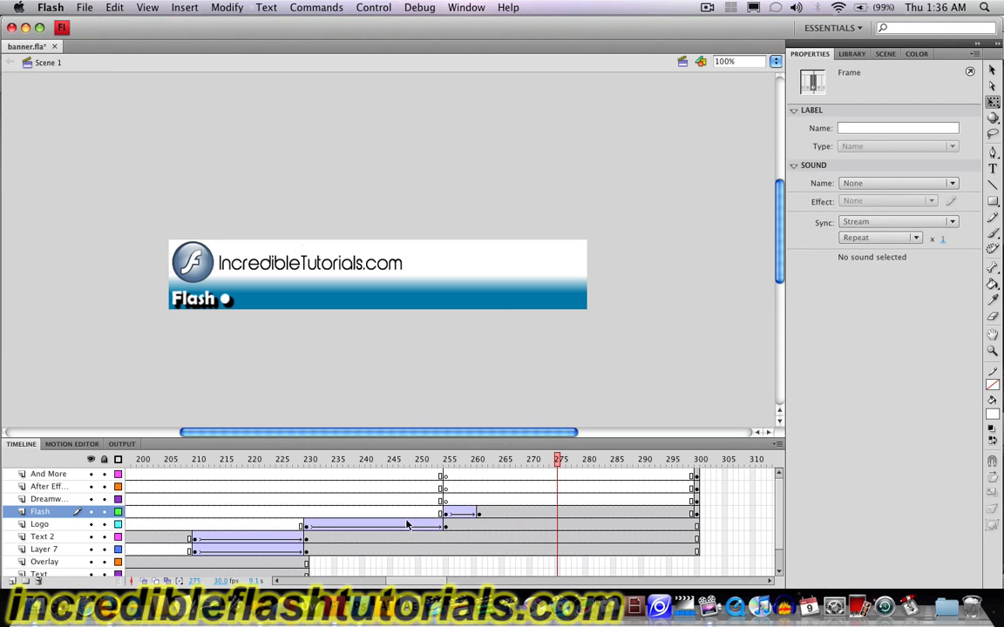
# - Move the Dreamweaver layer's keyframe from frame 300 to frame 261 and insert another keyframe at frame 266
pyautogui.click(695, 501)
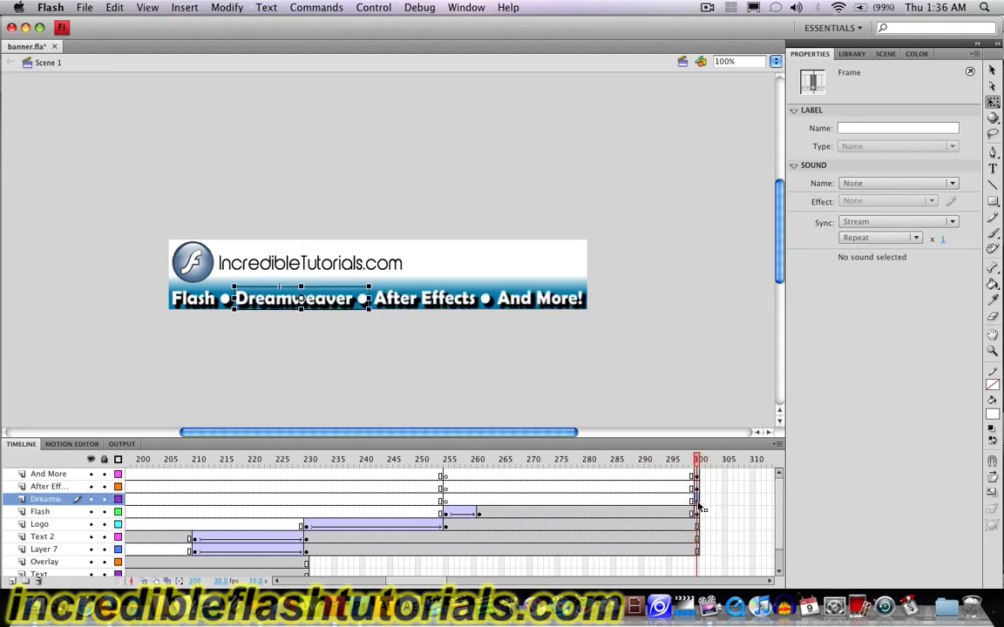
pyautogui.moveTo(697, 504); pyautogui.dragTo(480, 503)
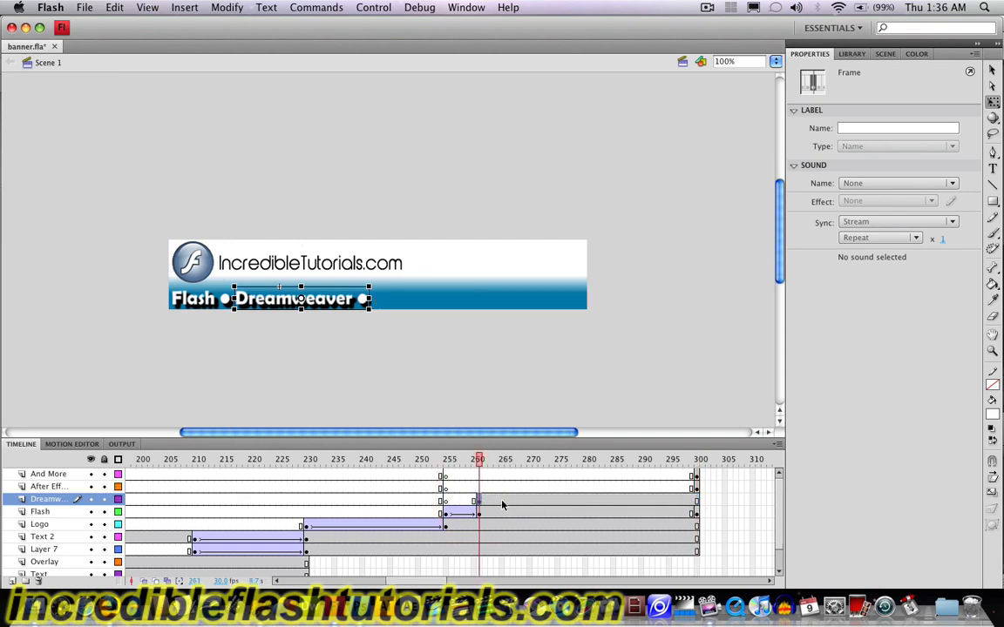
pyautogui.rightClick(506, 503)
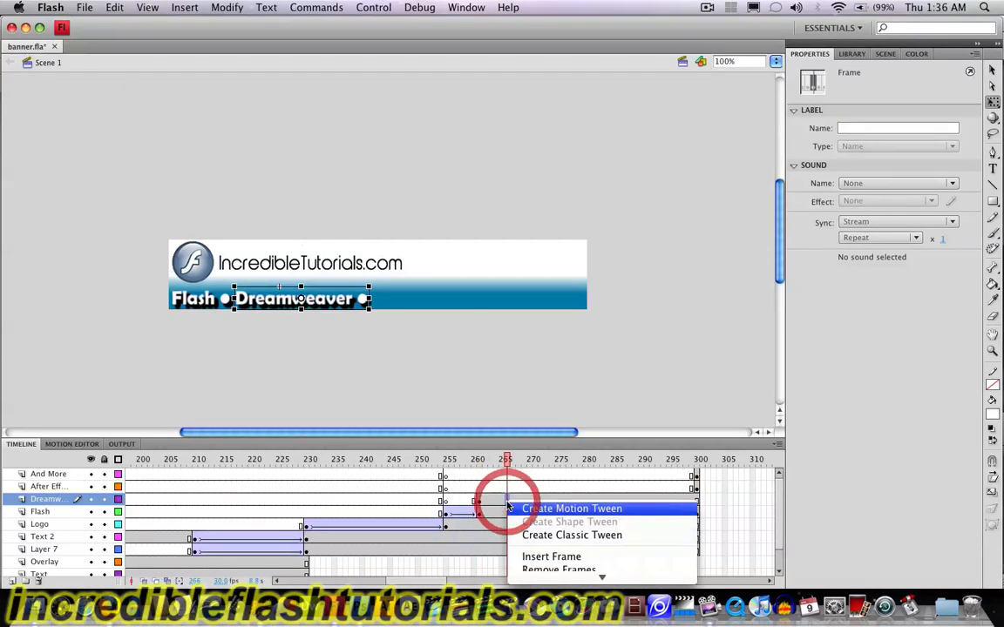
pyautogui.click(577, 527)
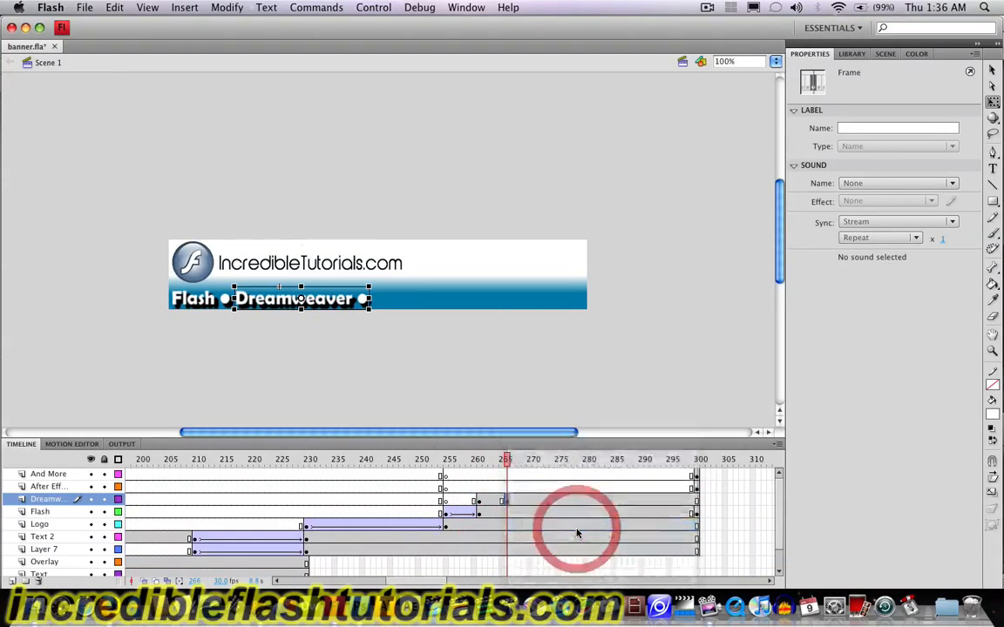
# - Shrink the Dreamweaver text at frame 261 to about 111 × 19 px and set its color effect to Alpha 0%
pyautogui.click(478, 502)
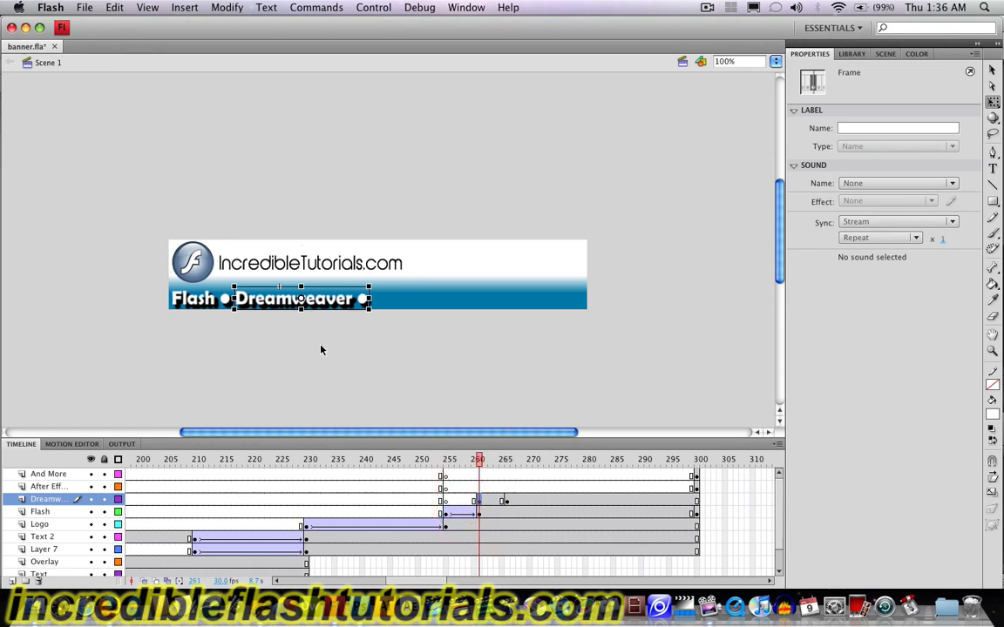
pyautogui.moveTo(369, 287); pyautogui.dragTo(355, 293)
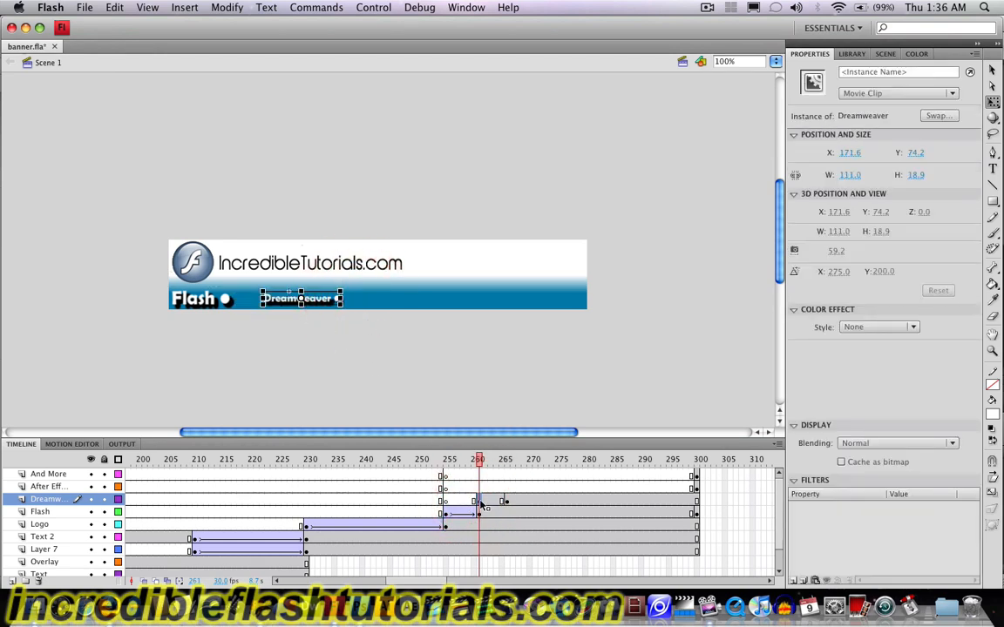
pyautogui.click(882, 329)
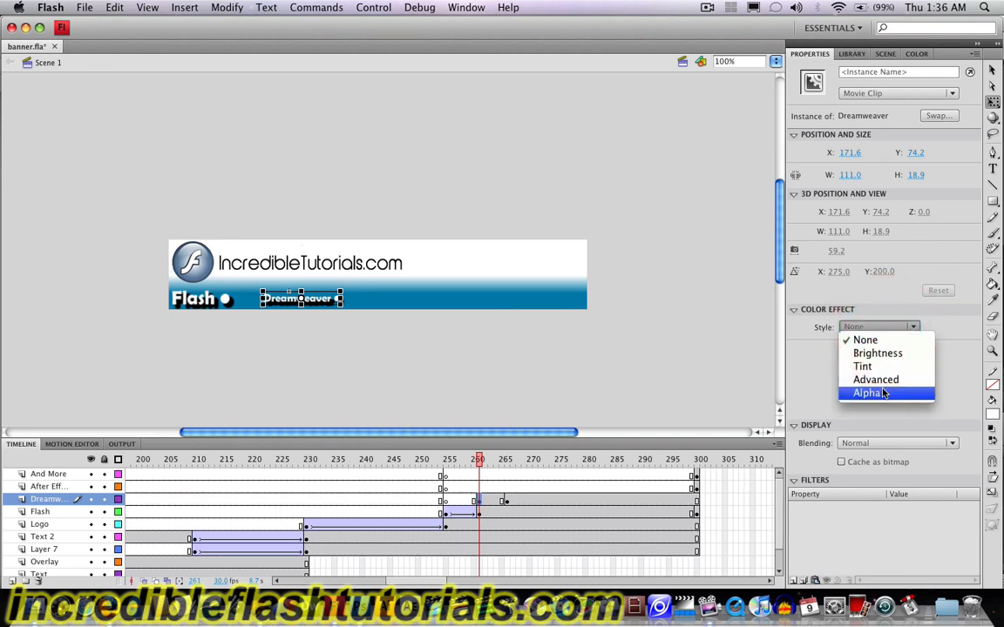
pyautogui.click(880, 392)
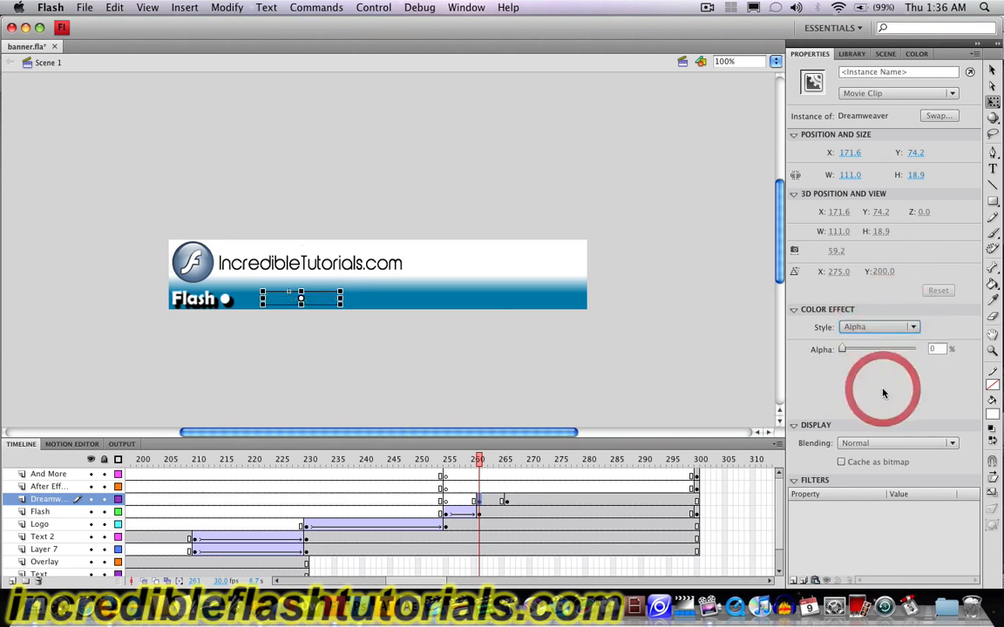
# - Create a classic tween at frame 261 of the Dreamweaver layer and move its end keyframe to frame 267
pyautogui.rightClick(482, 508)
pyautogui.click(523, 534)
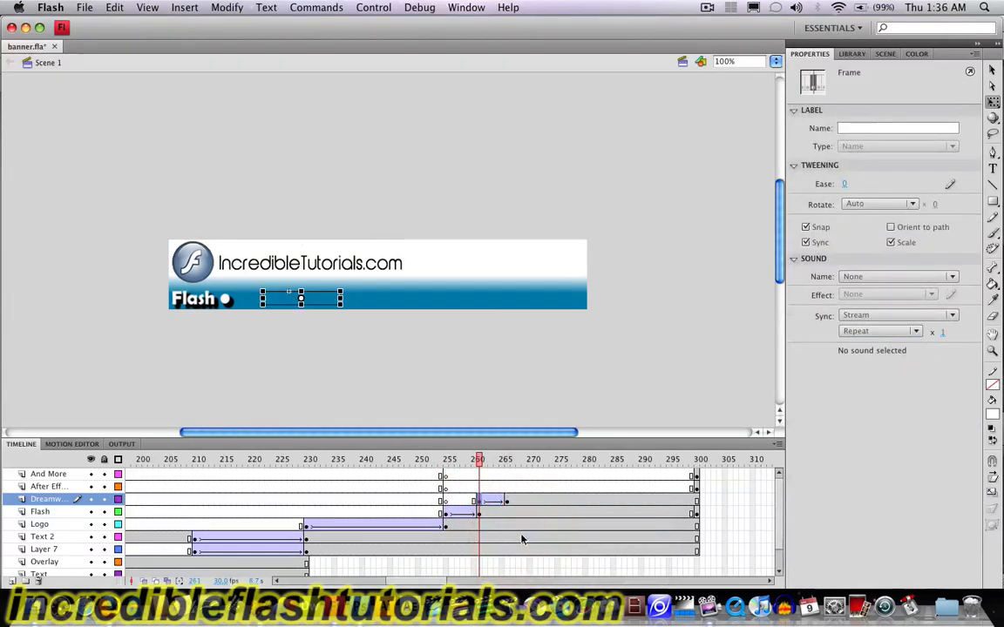
pyautogui.click(502, 523)
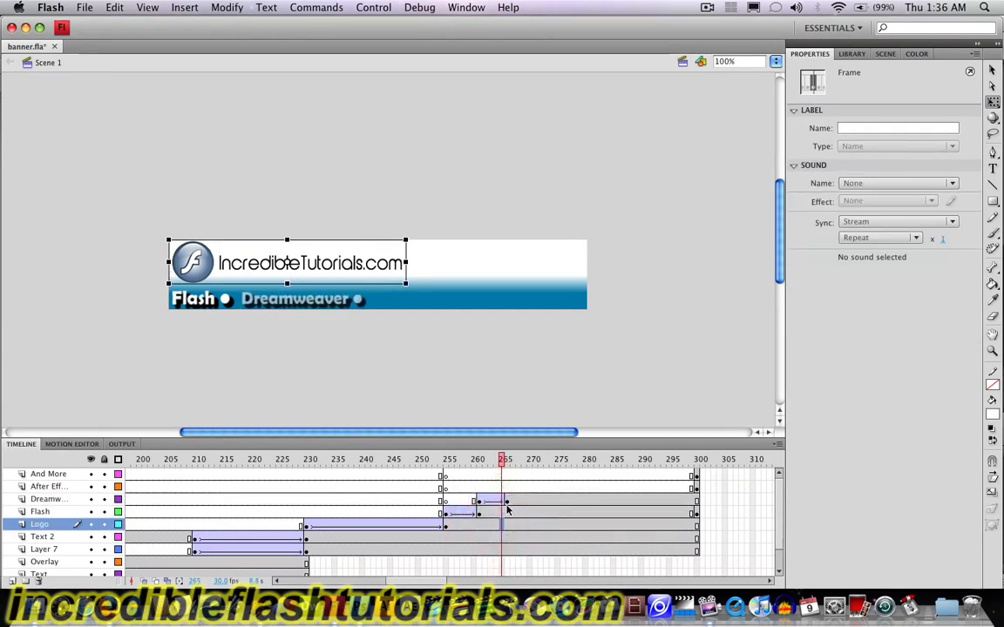
pyautogui.click(508, 501)
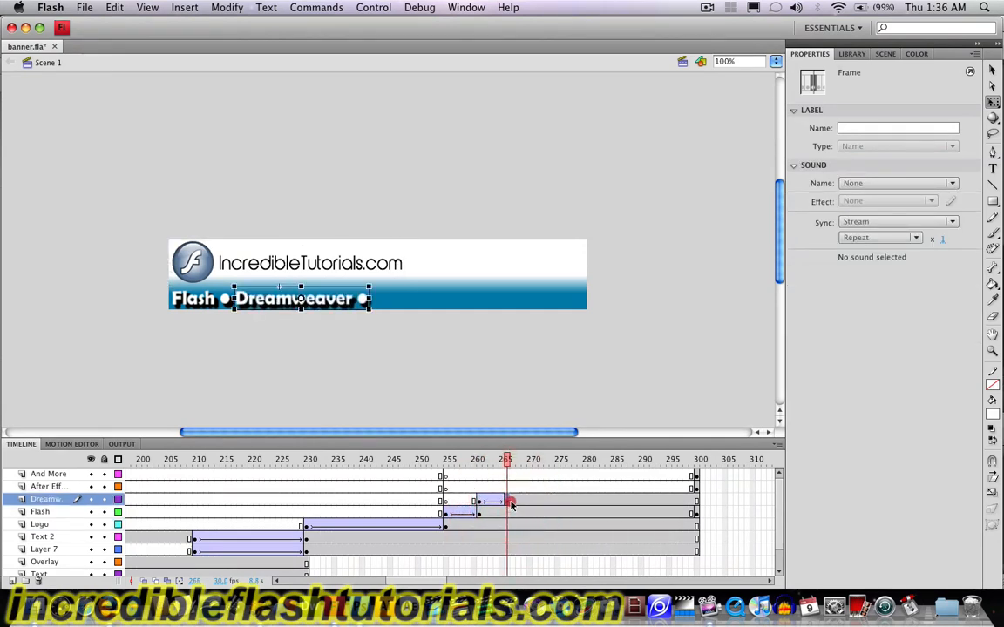
pyautogui.moveTo(509, 502); pyautogui.dragTo(513, 502)
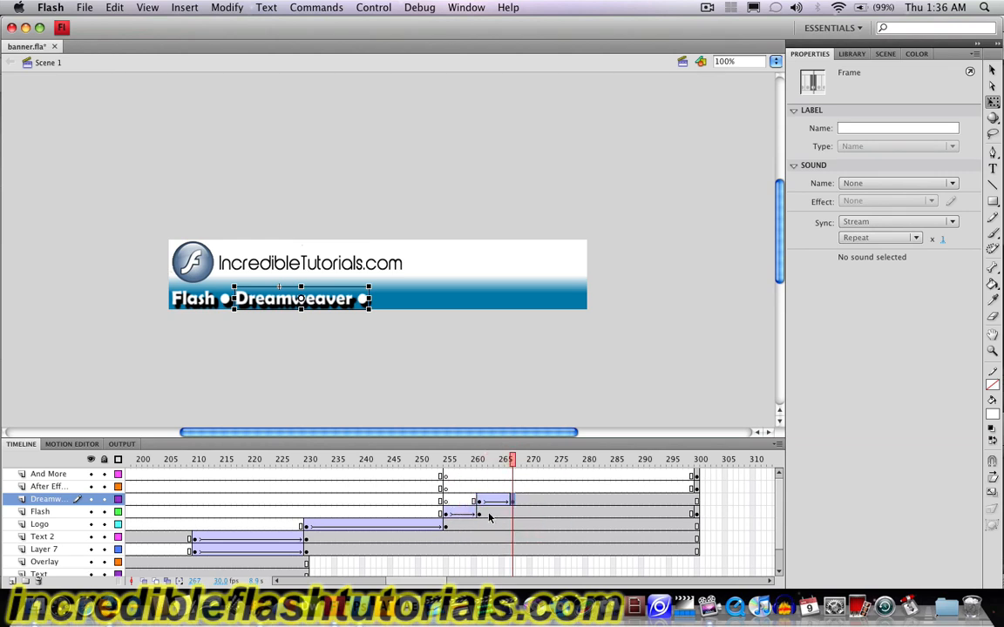
# - Play the timeline from before frame 255 to preview the Flash and Dreamweaver texts appearing in sequence
pyautogui.click(430, 503)
pyautogui.press('Return')
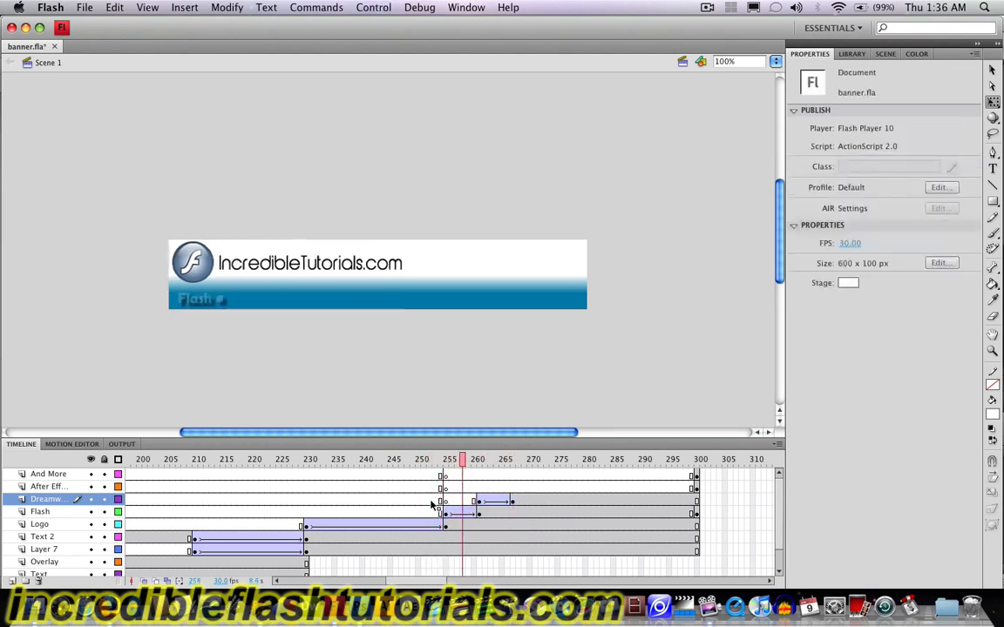
pyautogui.press('Return')
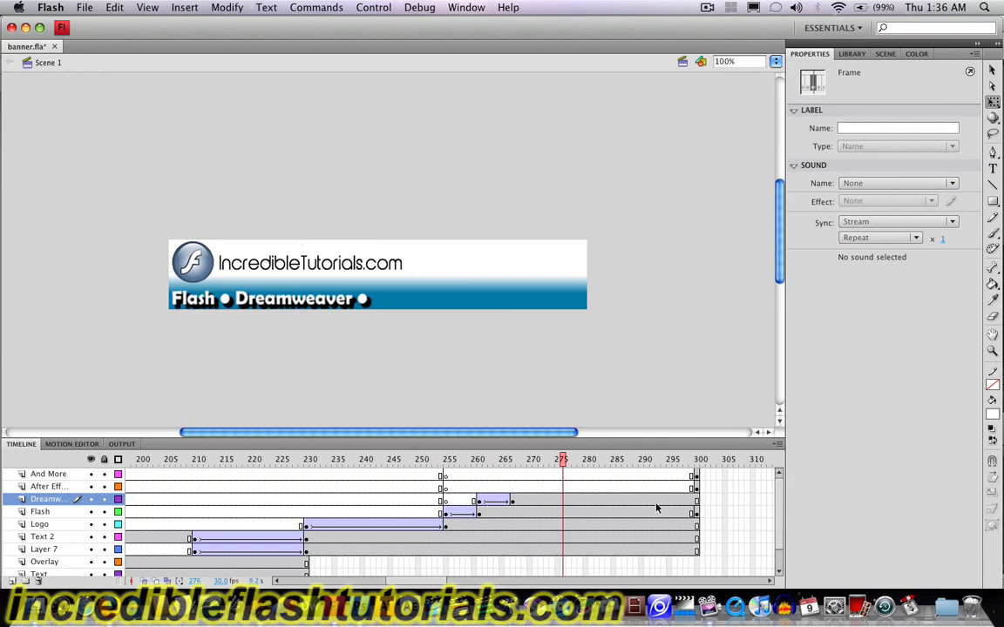
# - Move the After Effects layer's keyframe from frame 300 to frame 267 and insert another keyframe at frame 273
pyautogui.click(695, 488)
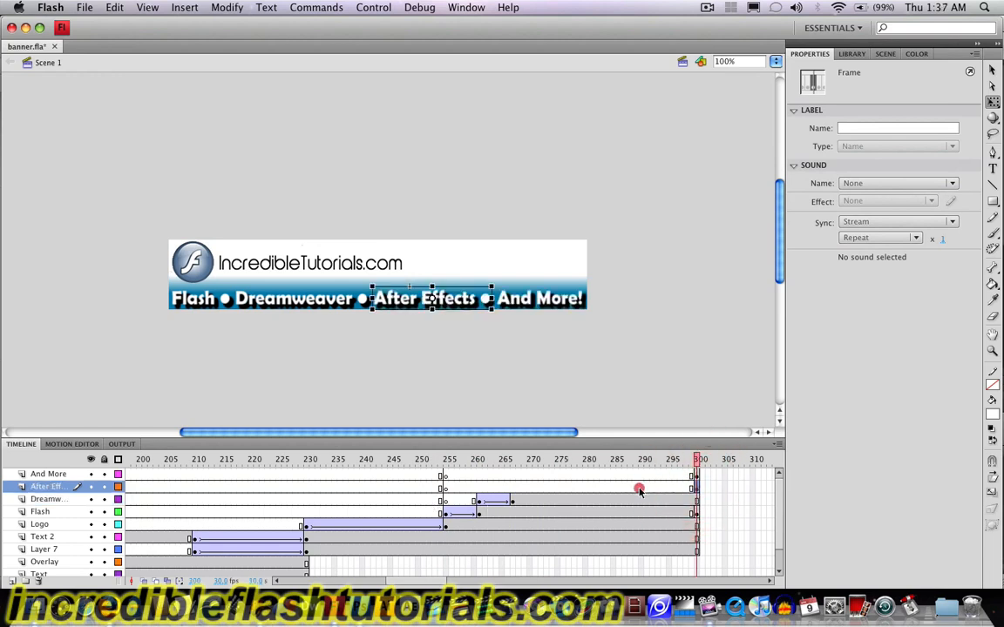
pyautogui.moveTo(697, 490); pyautogui.dragTo(512, 490)
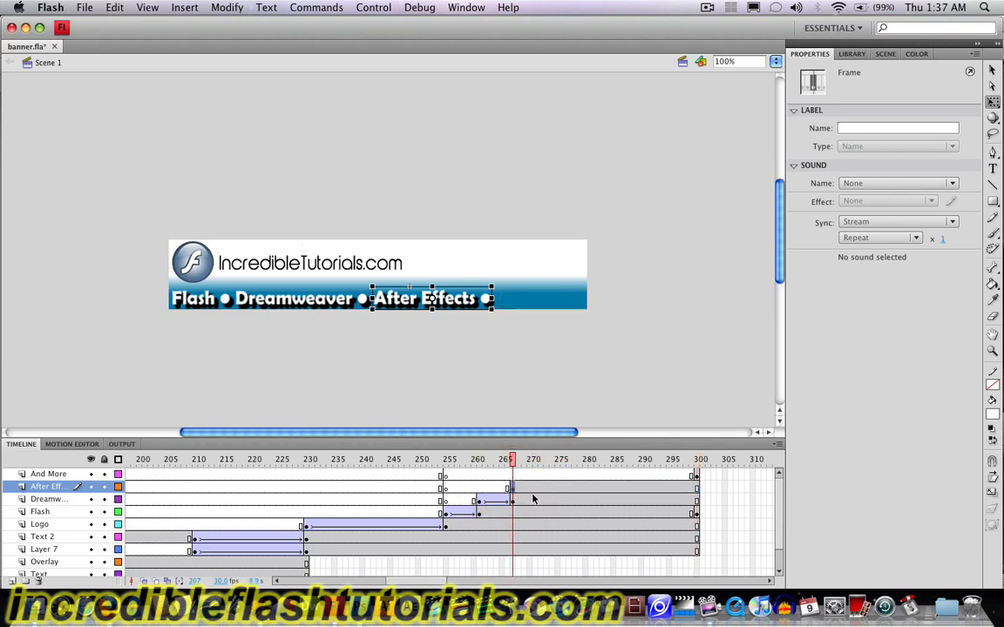
pyautogui.rightClick(546, 487)
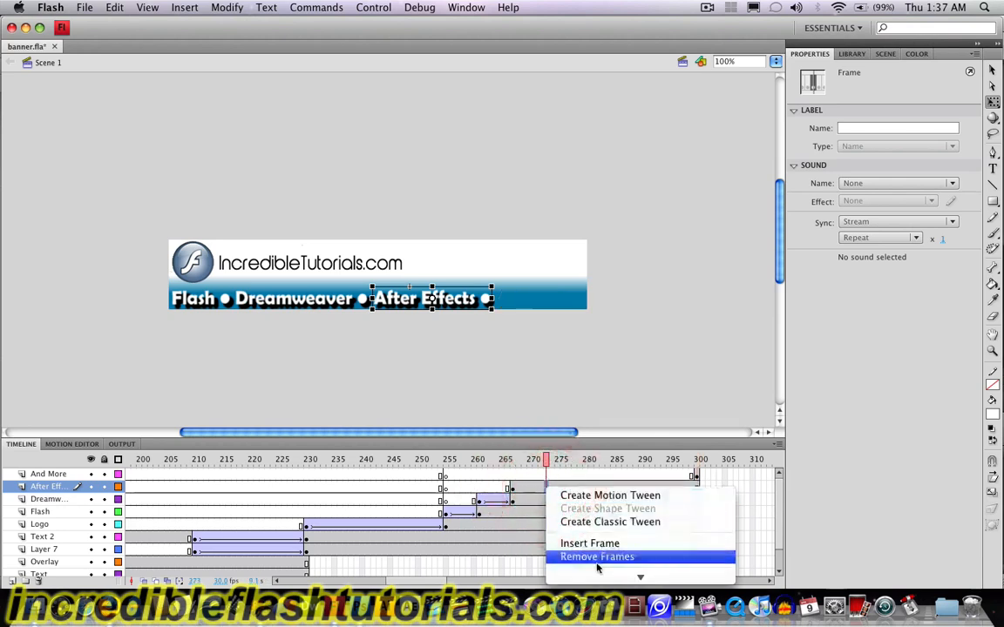
pyautogui.click(608, 496)
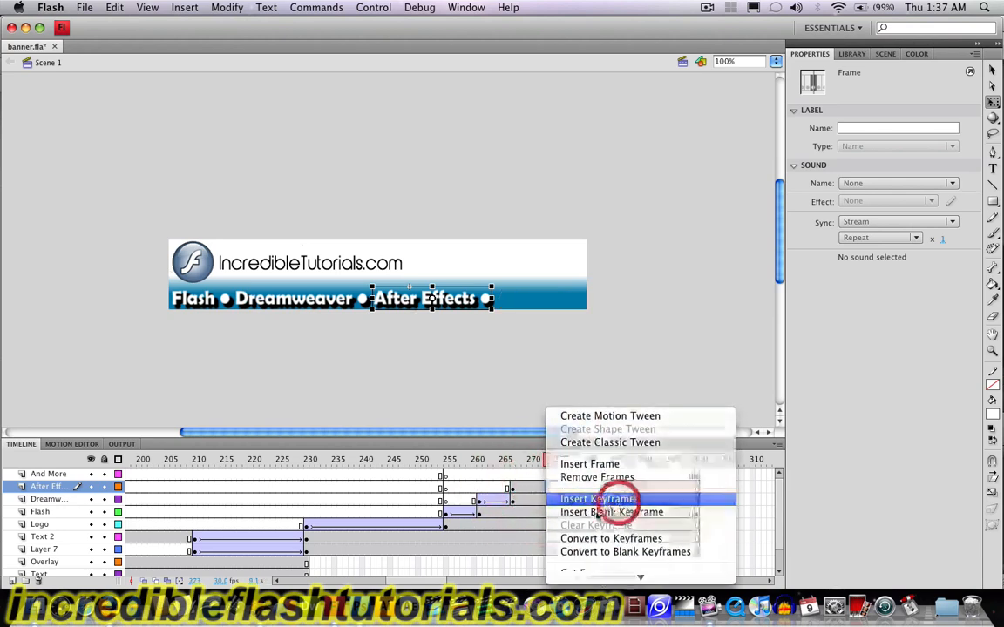
# - Shrink the After Effects text at frame 267 to about 98 × 19 px and set its color effect to Alpha 0%
pyautogui.click(514, 490)
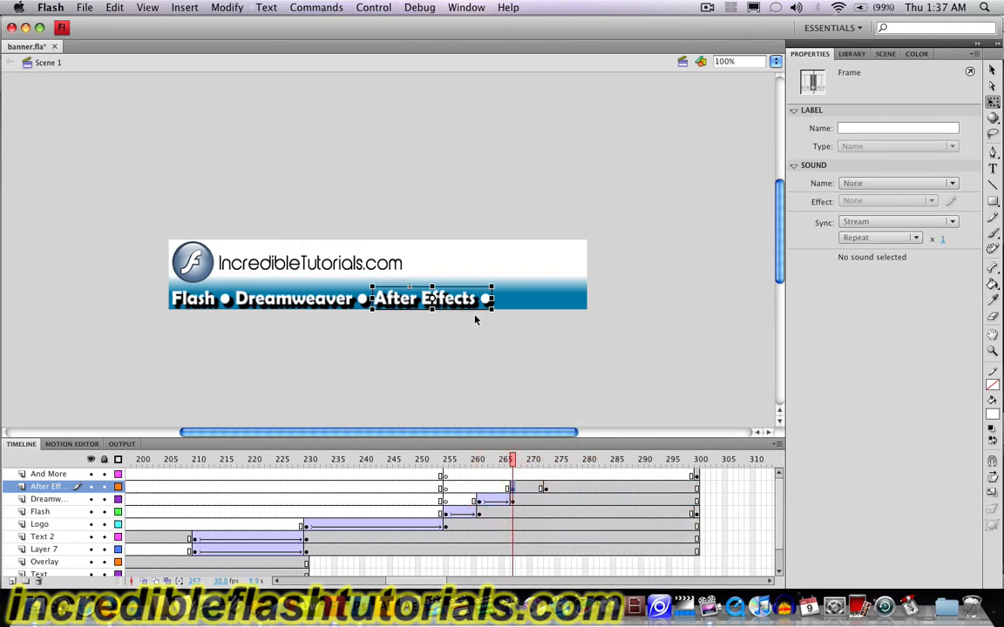
pyautogui.moveTo(493, 285); pyautogui.dragTo(479, 293)
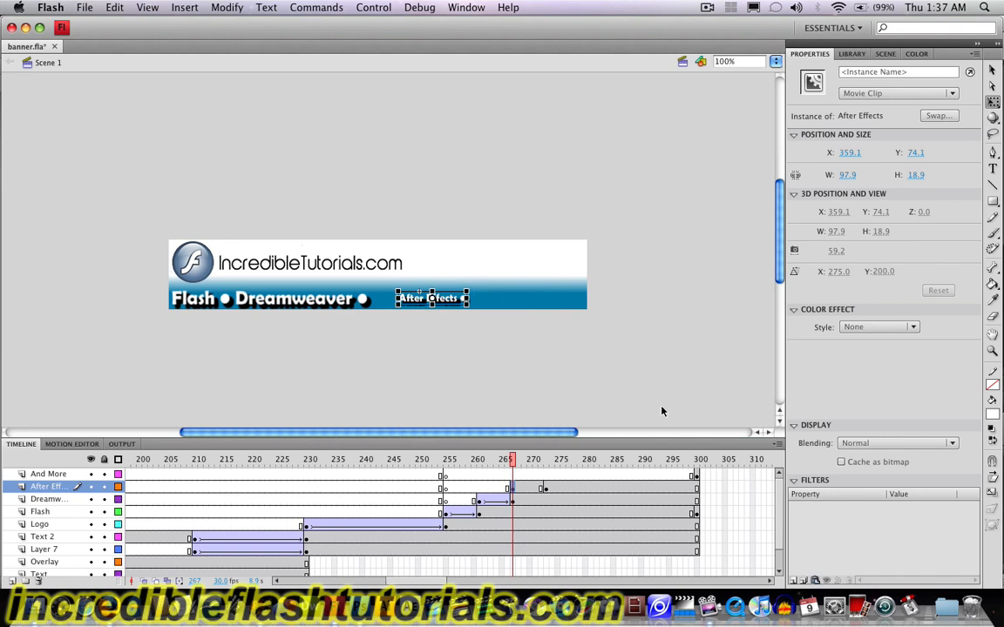
pyautogui.click(880, 328)
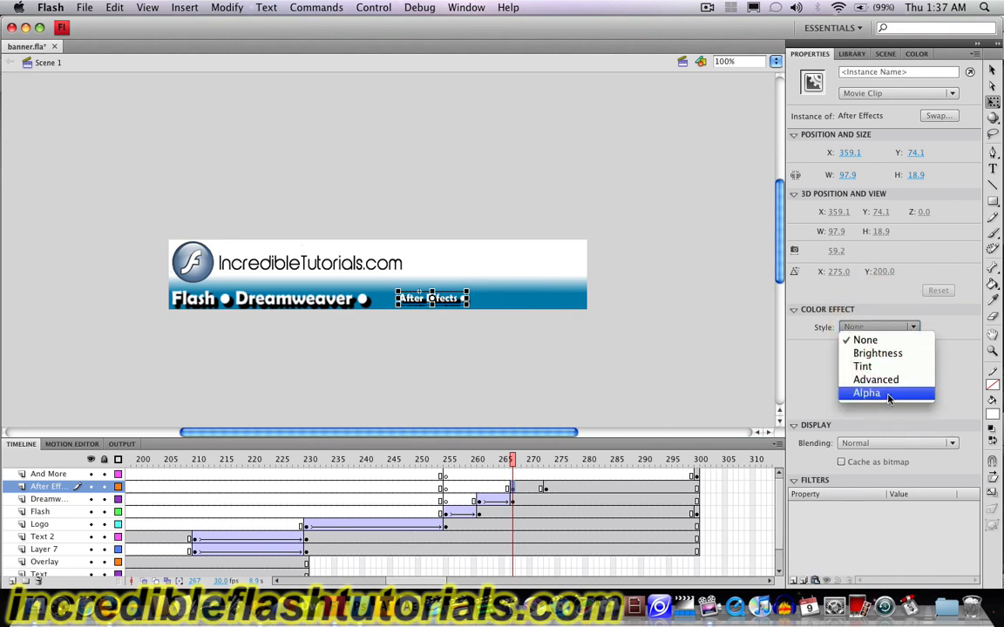
pyautogui.click(872, 389)
# - Create a classic tween between the After Effects layer's keyframes at frames 267 and 273
pyautogui.click(528, 521)
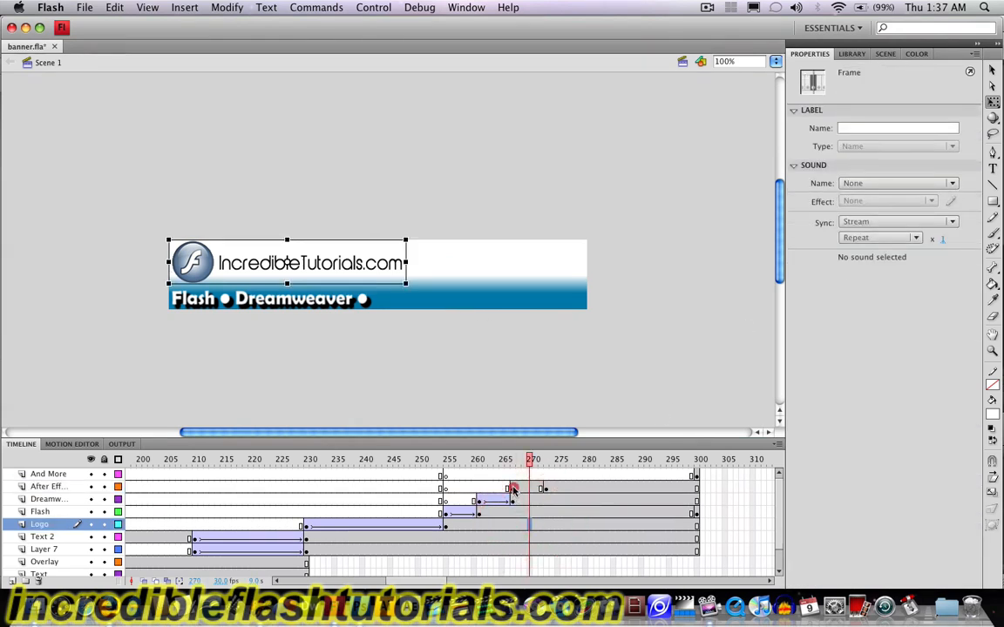
pyautogui.rightClick(514, 485)
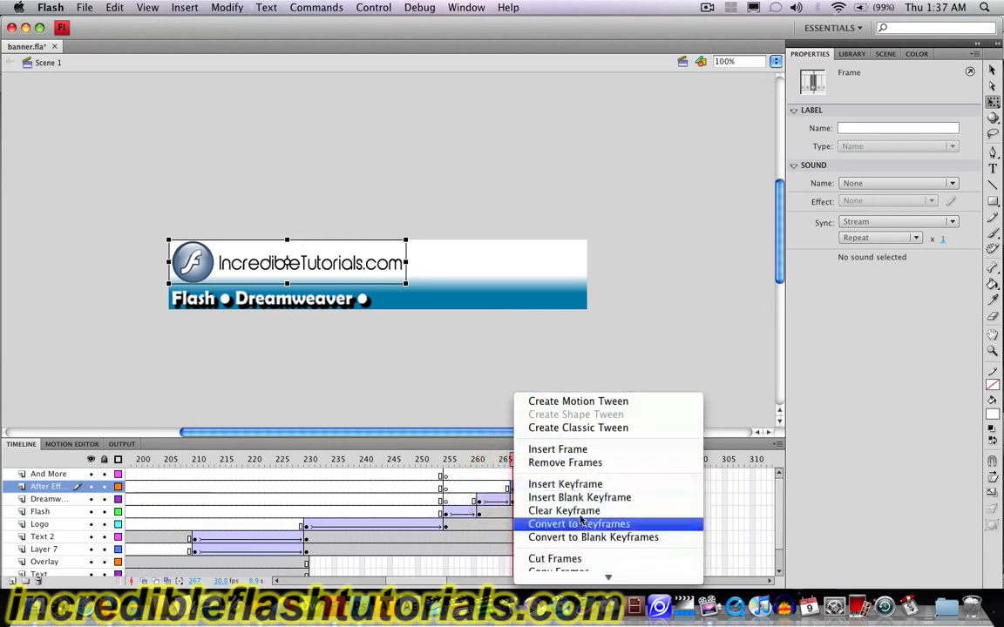
pyautogui.click(580, 427)
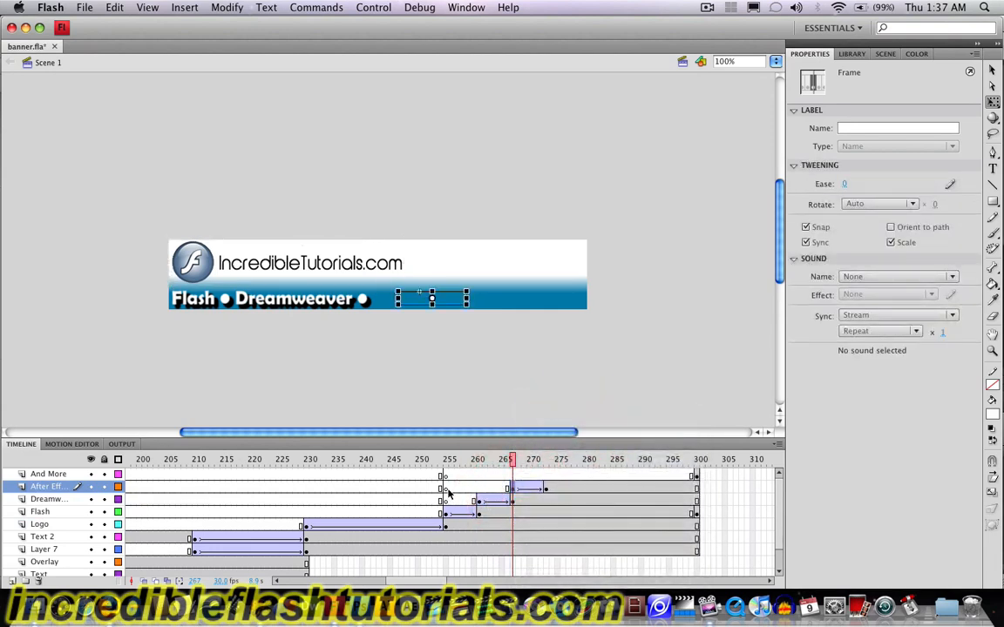
# - Step through the After Effects layer's frames from 255 to 274 to check how its text appears
pyautogui.click(448, 490)
pyautogui.click(463, 489)
pyautogui.click(491, 488)
pyautogui.click(519, 488)
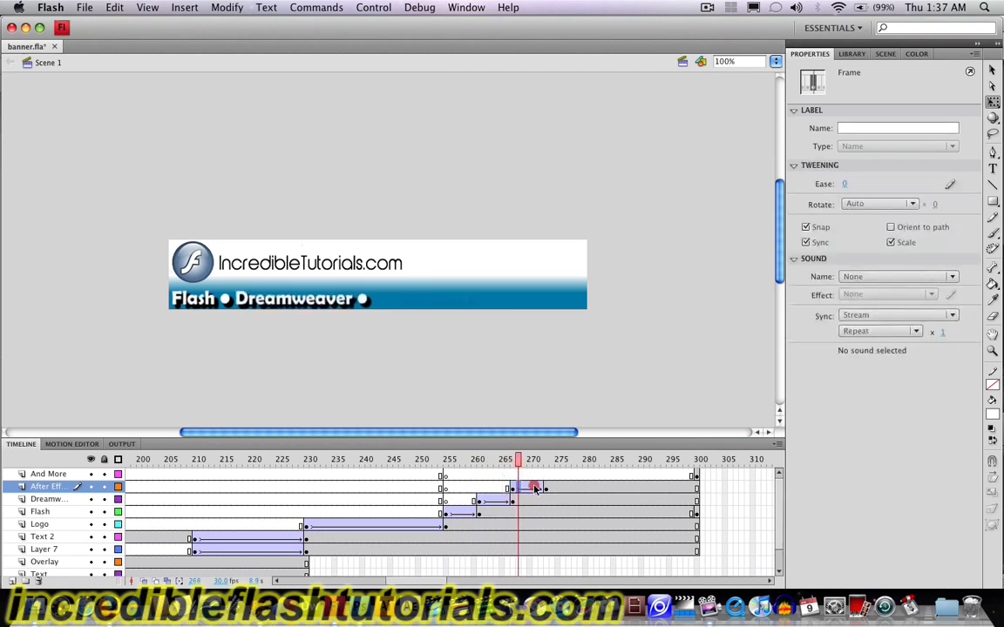
pyautogui.click(534, 488)
pyautogui.click(541, 488)
pyautogui.click(550, 488)
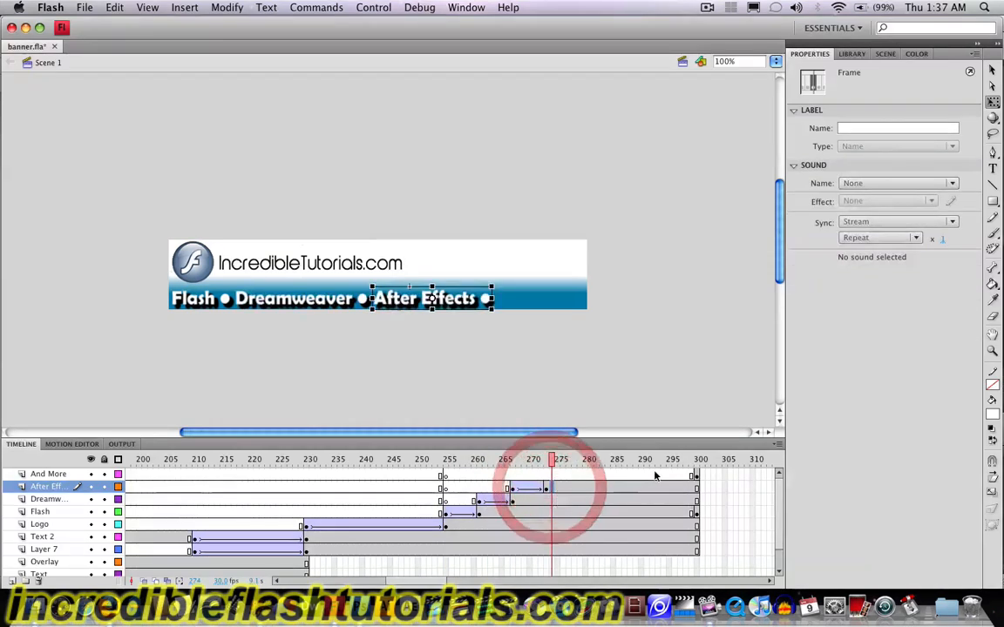
# - Move the And More layer's keyframe from frame 300 to frame 273 and insert another keyframe at frame 279
pyautogui.click(677, 488)
pyautogui.click(697, 475)
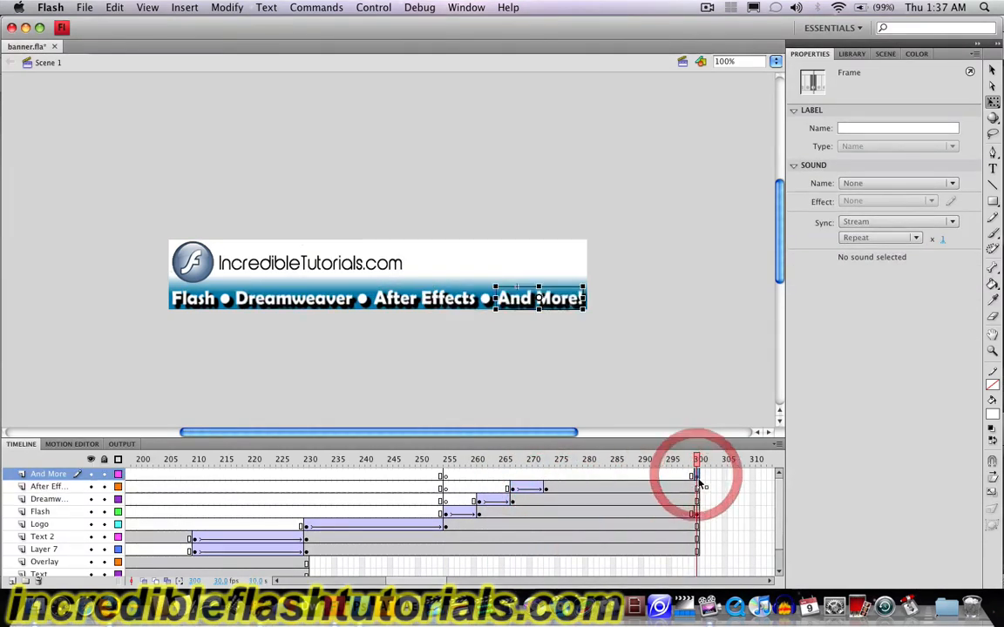
pyautogui.moveTo(698, 477); pyautogui.dragTo(545, 477)
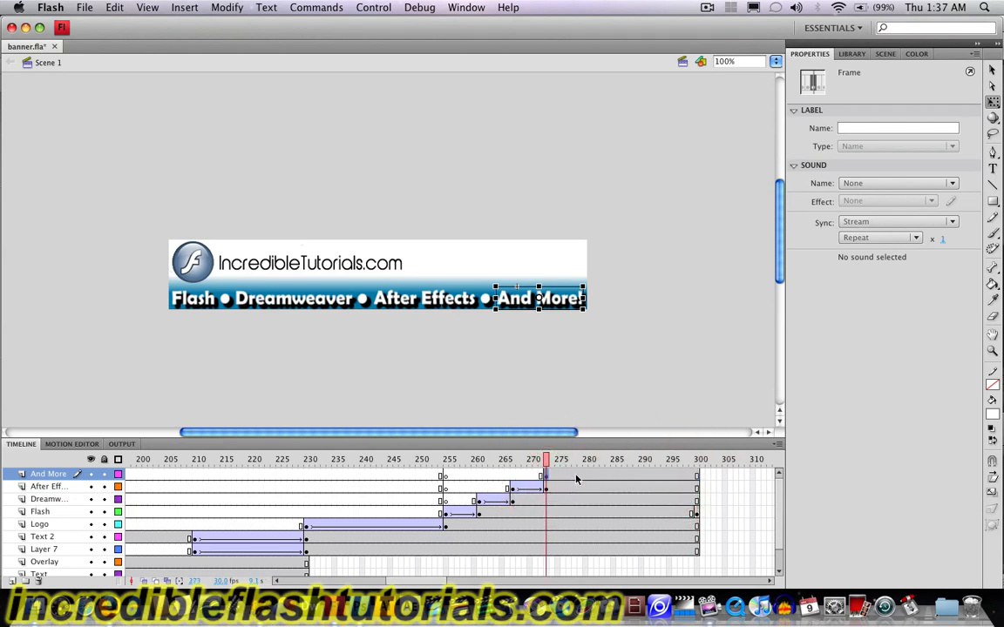
pyautogui.rightClick(576, 478)
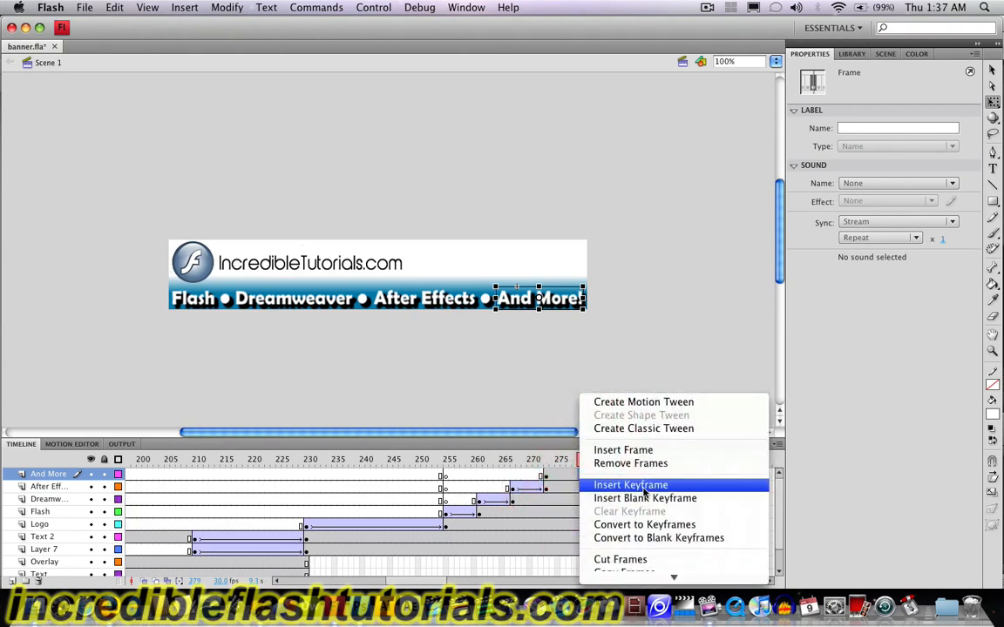
pyautogui.click(643, 485)
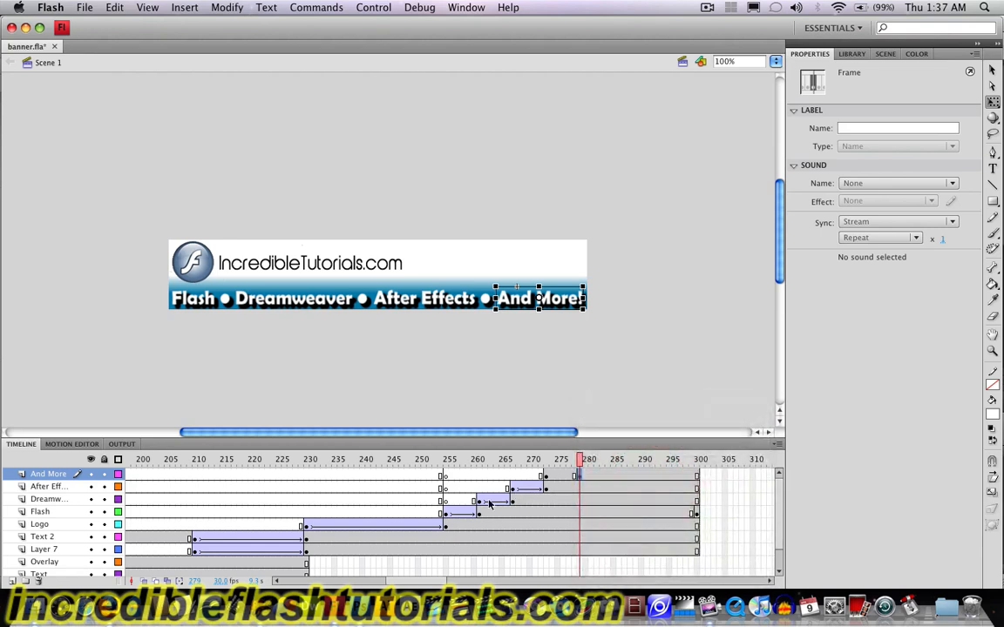
# - Shrink the And More! text at frame 273 to about 72 × 19 px and set its color effect to Alpha 0%
pyautogui.click(545, 477)
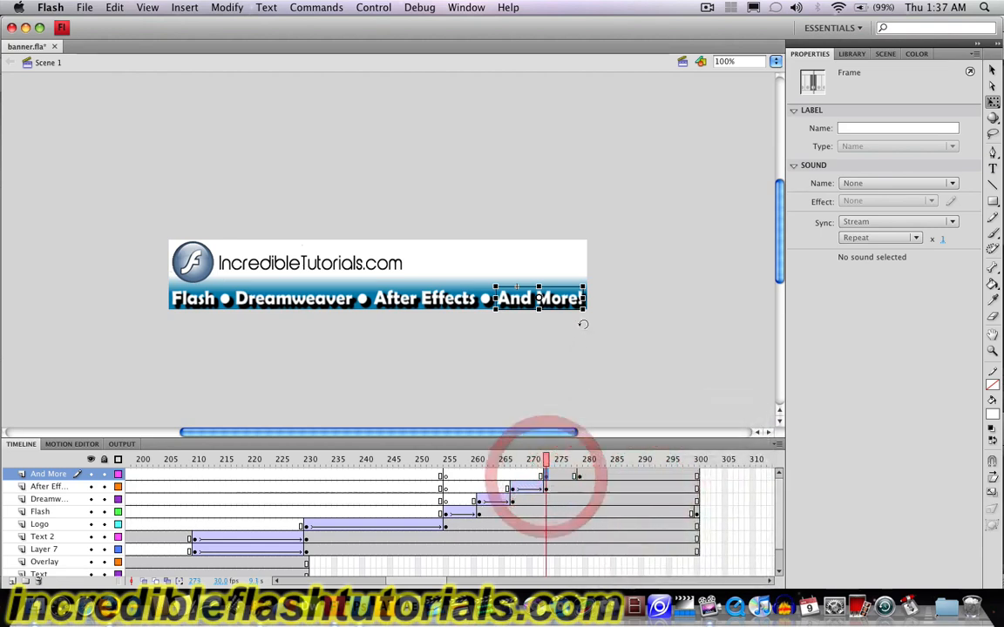
pyautogui.click(518, 297)
pyautogui.moveTo(576, 292); pyautogui.dragTo(576, 292)
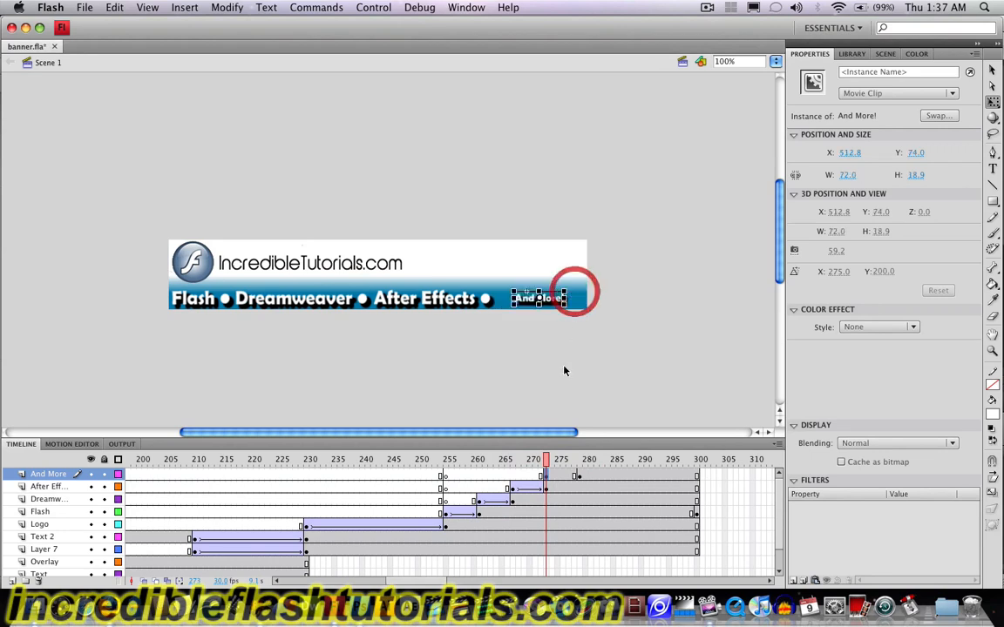
pyautogui.click(853, 326)
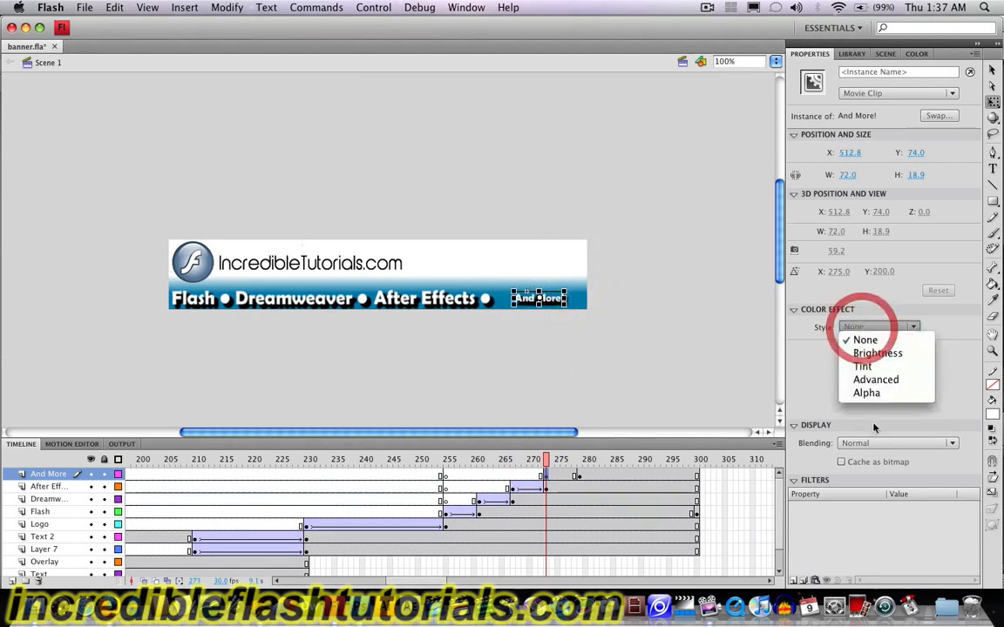
pyautogui.click(876, 394)
# - Create a classic tween at frame 273 of the And More layer and play the timeline from about frame 220 to preview all four texts
pyautogui.rightClick(553, 477)
pyautogui.click(584, 510)
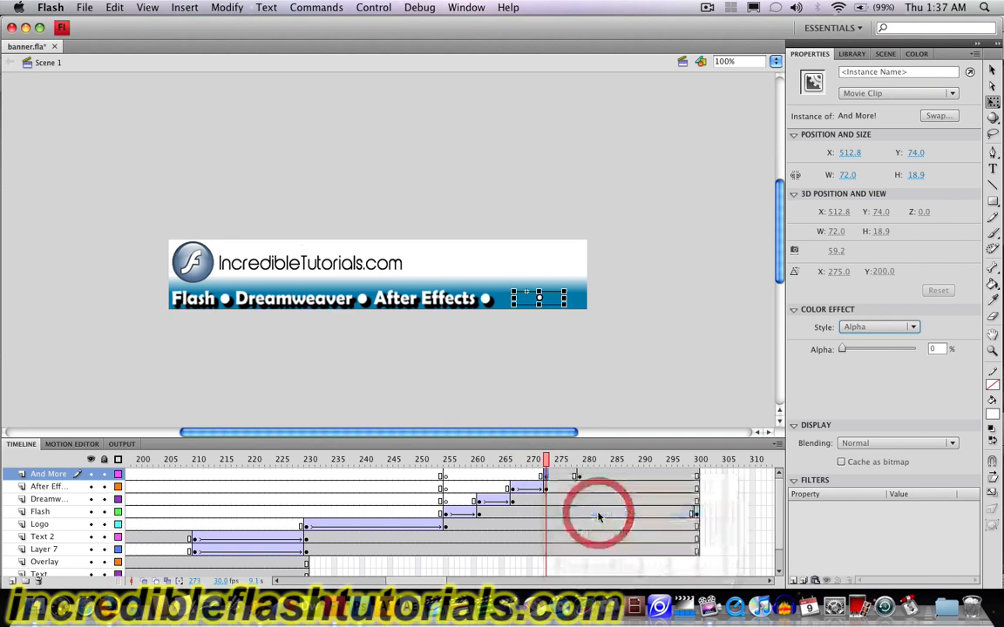
pyautogui.click(250, 490)
pyautogui.press('Return')
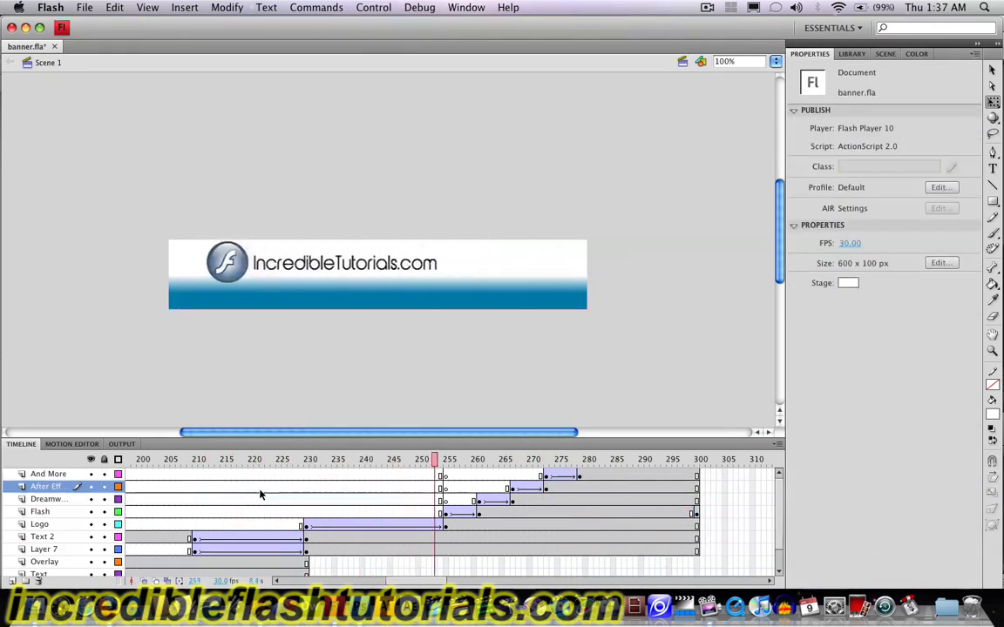
pyautogui.press('Return')
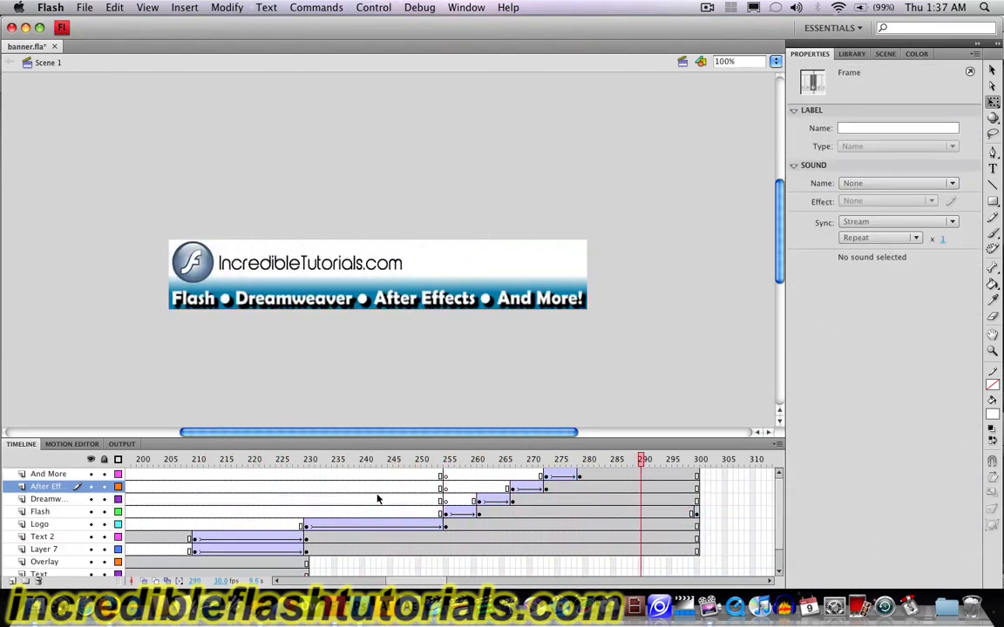
# - Lengthen the And More tween and place it at frames 277 to 286, and extend the After Effects tween's end keyframe to frame 276
pyautogui.click(993, 73)
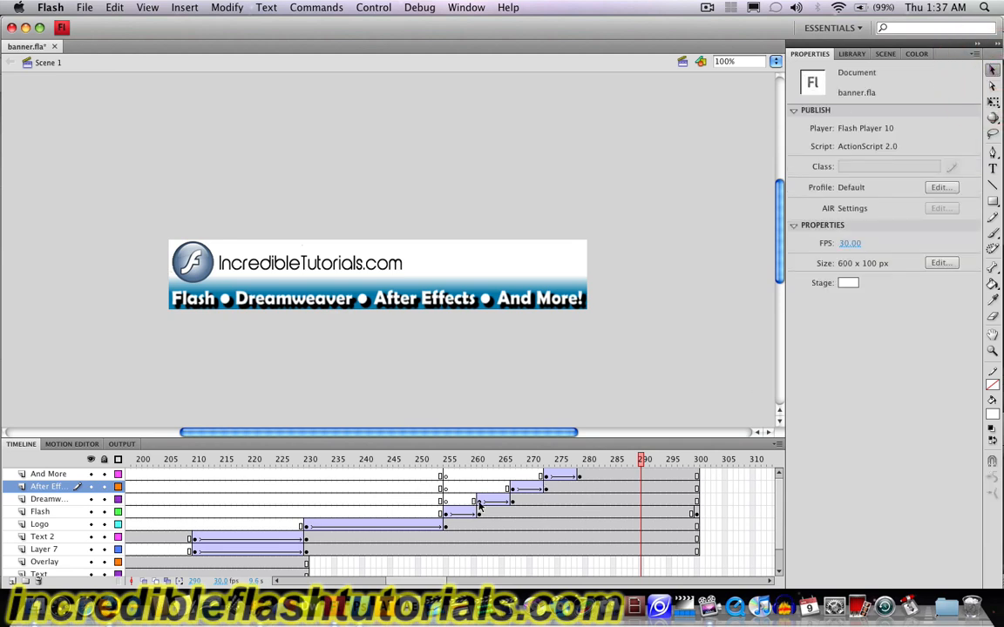
pyautogui.click(547, 476)
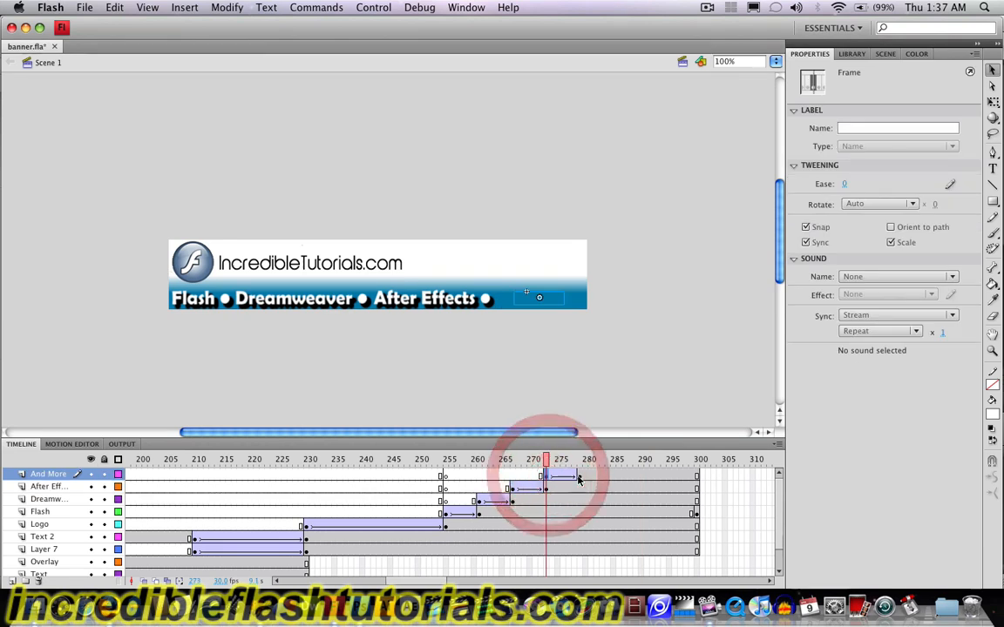
pyautogui.click(579, 476)
pyautogui.moveTo(580, 480)
pyautogui.mouseDown()
pyautogui.moveTo(598, 478)
pyautogui.moveTo(553, 490)
pyautogui.moveTo(562, 490)
pyautogui.mouseUp()
pyautogui.click(547, 477)
pyautogui.keyDown('shift'); pyautogui.click(596, 477); pyautogui.keyUp('shift')
pyautogui.click(547, 489)
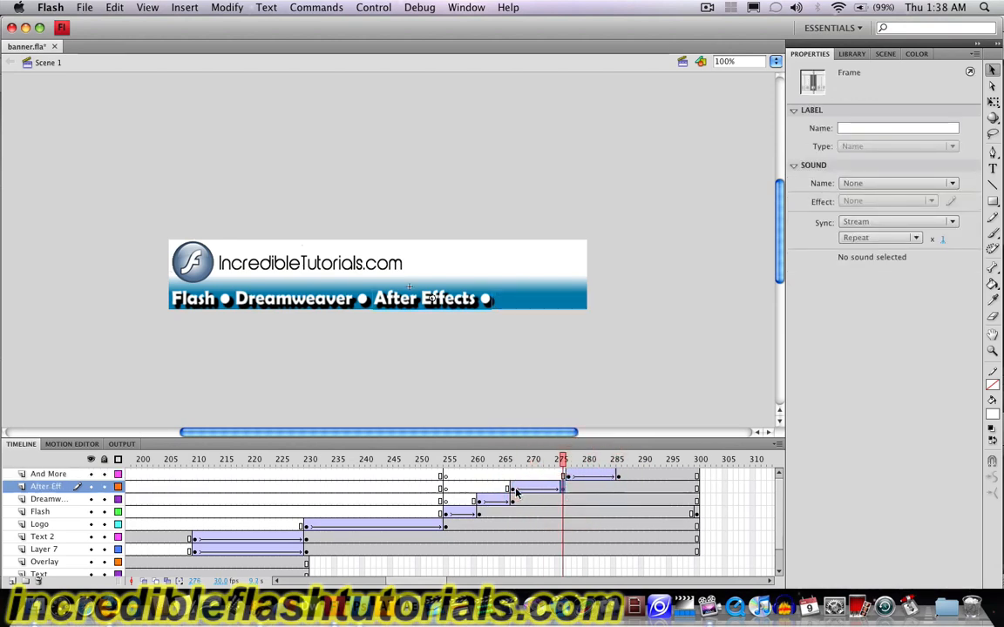
# - Shift the After Effects tween to frames 268 to 277 and the And More tween to frames 279 to 288
pyautogui.click(513, 488)
pyautogui.click(563, 490)
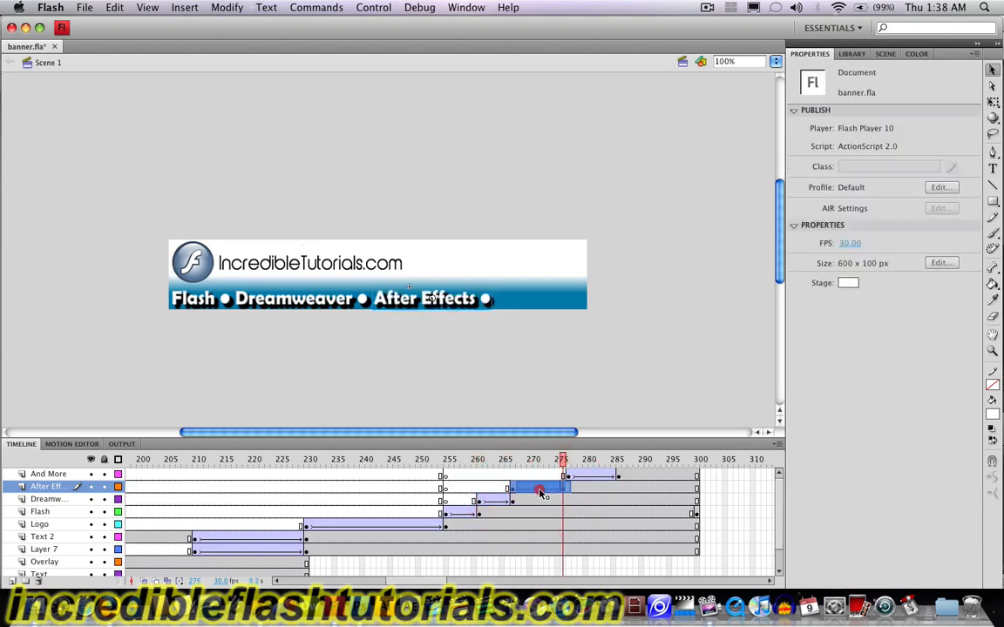
pyautogui.click(540, 490)
pyautogui.click(569, 476)
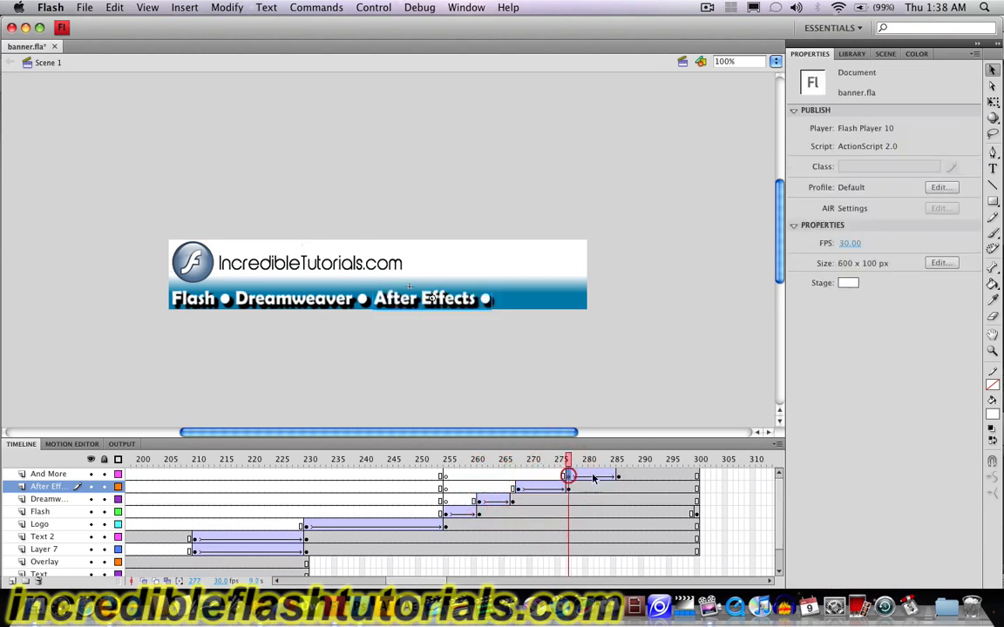
pyautogui.keyDown('shift'); pyautogui.click(619, 476); pyautogui.keyUp('shift')
pyautogui.moveTo(590, 482); pyautogui.dragTo(601, 482)
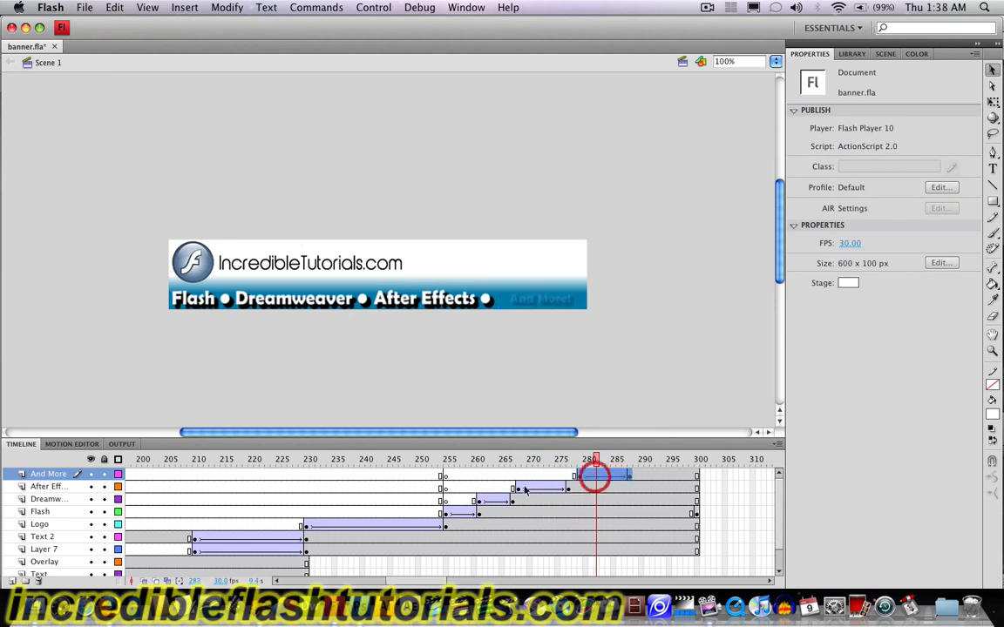
# - Move the whole After Effects tween to frames 270 to 279
pyautogui.click(519, 490)
pyautogui.click(567, 490)
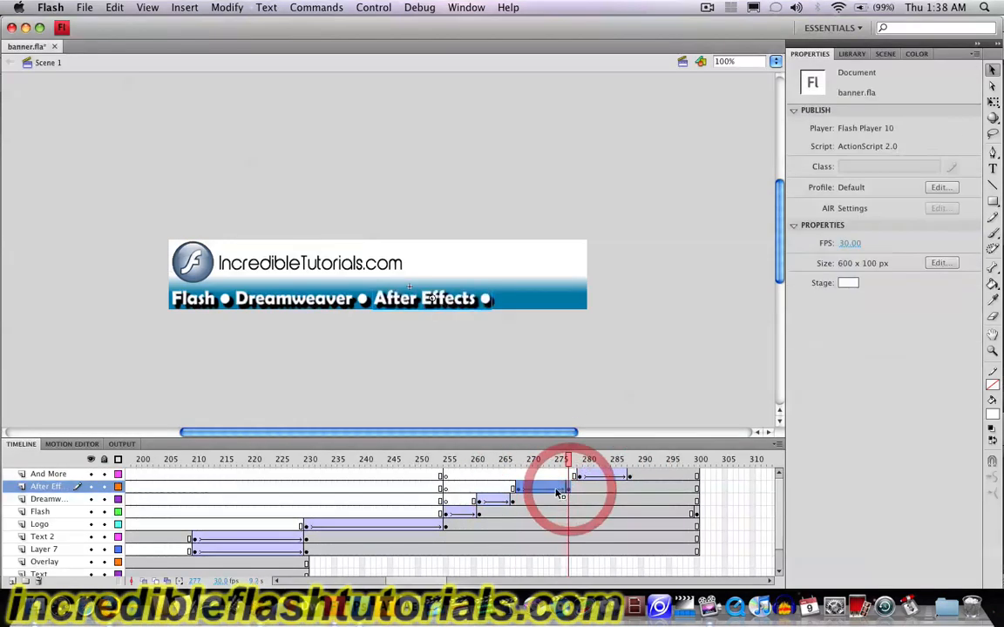
pyautogui.moveTo(567, 490); pyautogui.dragTo(572, 490)
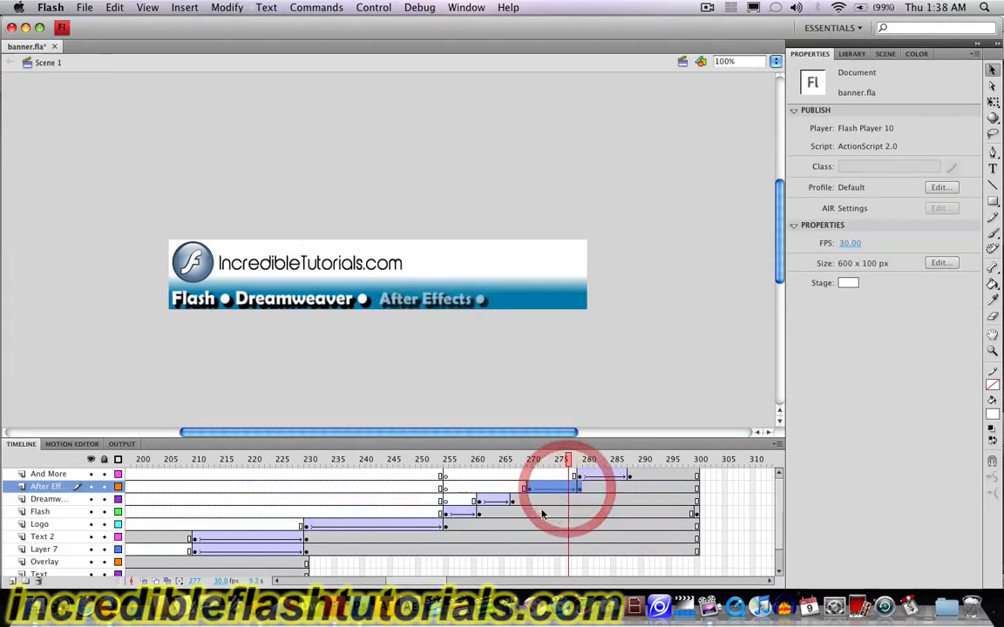
# - Extend the Dreamweaver tween by moving its end keyframe to frame 270
pyautogui.click(541, 512)
pyautogui.click(515, 501)
pyautogui.click(516, 502)
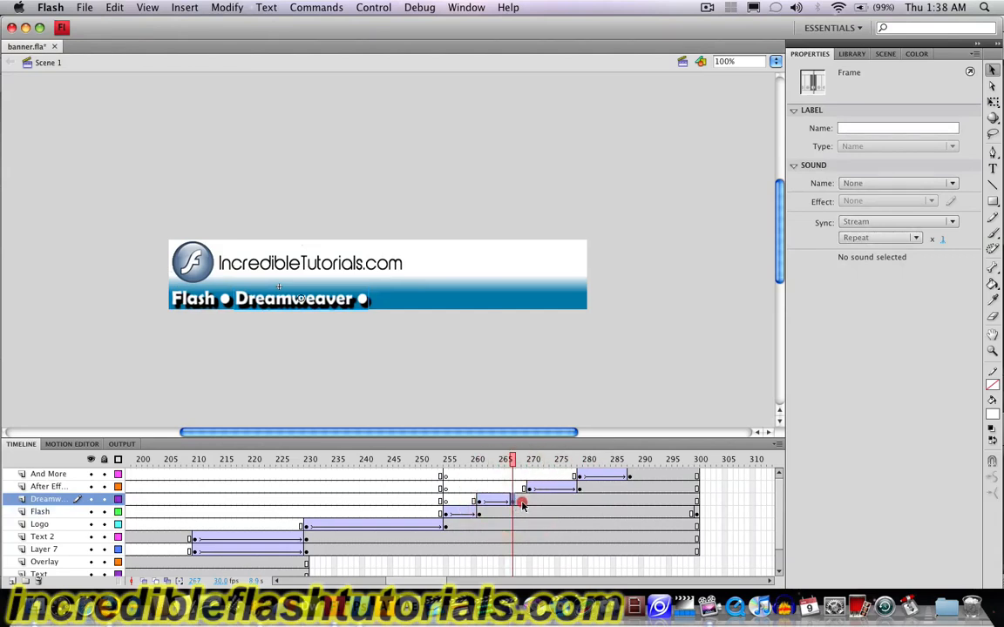
pyautogui.moveTo(516, 504); pyautogui.dragTo(529, 502)
# - Shift the Dreamweaver, After Effects and And More tweens four frames later, starting at frame 265, and extend the Flash tween's end keyframe to frame 264
pyautogui.click(477, 503)
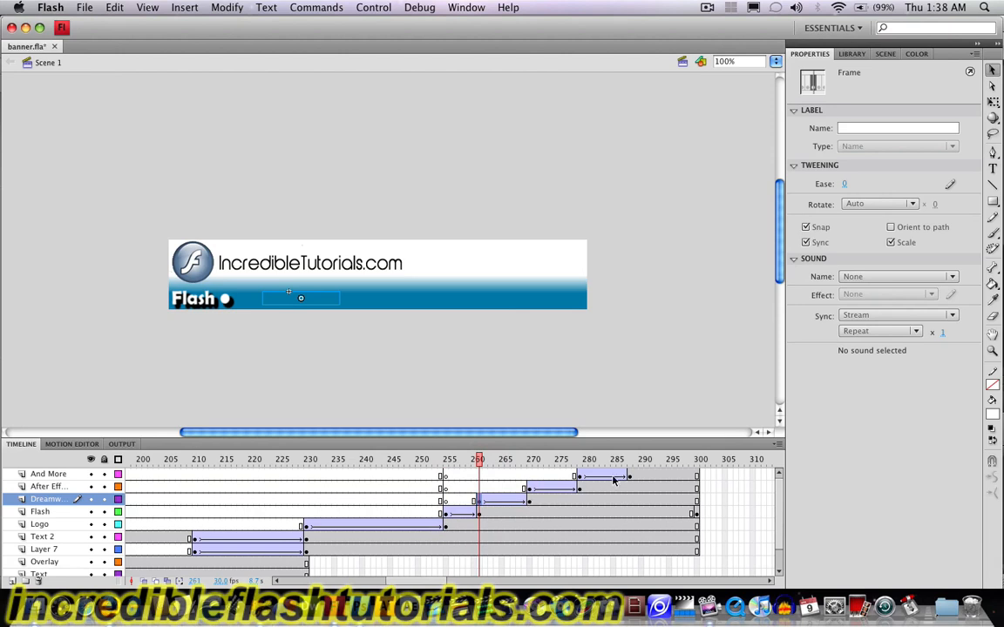
pyautogui.moveTo(631, 478); pyautogui.dragTo(518, 498)
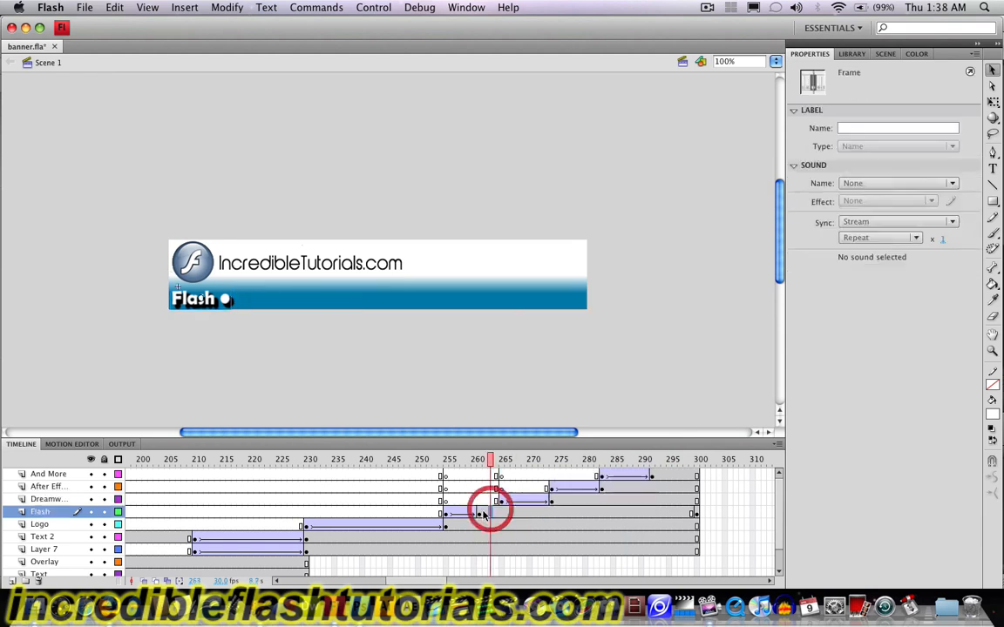
pyautogui.moveTo(488, 510)
pyautogui.mouseDown()
pyautogui.moveTo(479, 517)
pyautogui.moveTo(496, 514)
pyautogui.mouseUp()
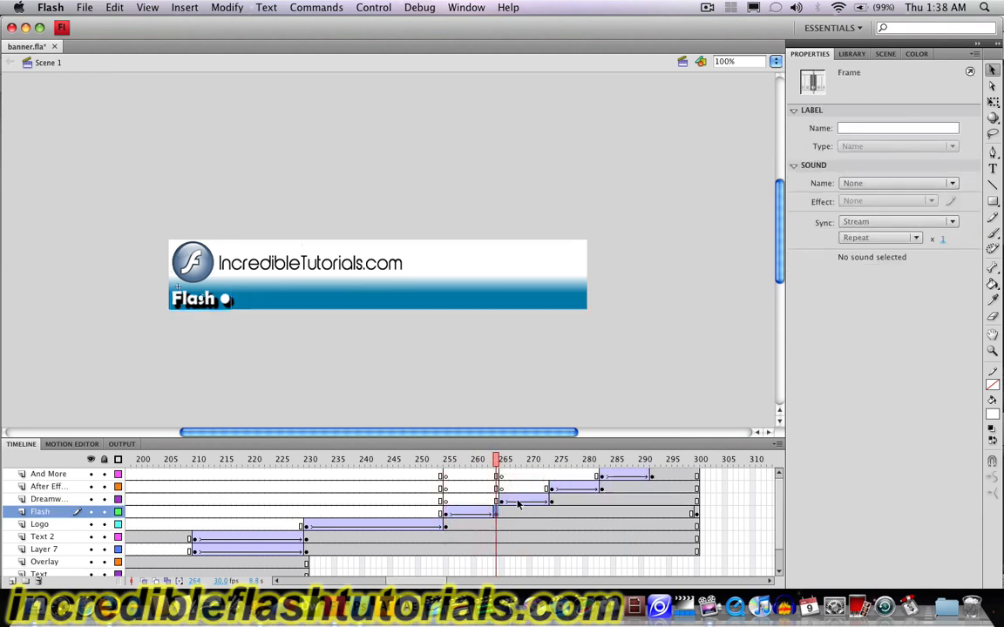
pyautogui.click(501, 504)
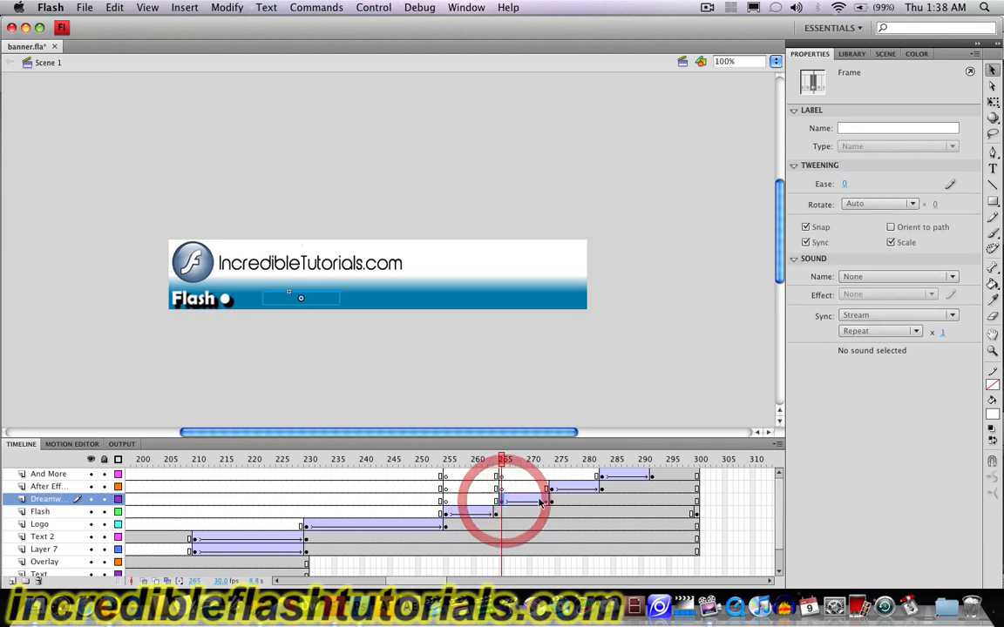
# - Move the Dreamweaver, After Effects and And More tweens one frame earlier, starting at frame 264, and play back the sequence
pyautogui.keyDown('shift'); pyautogui.click(653, 475); pyautogui.keyUp('shift')
pyautogui.moveTo(614, 479); pyautogui.dragTo(609, 475)
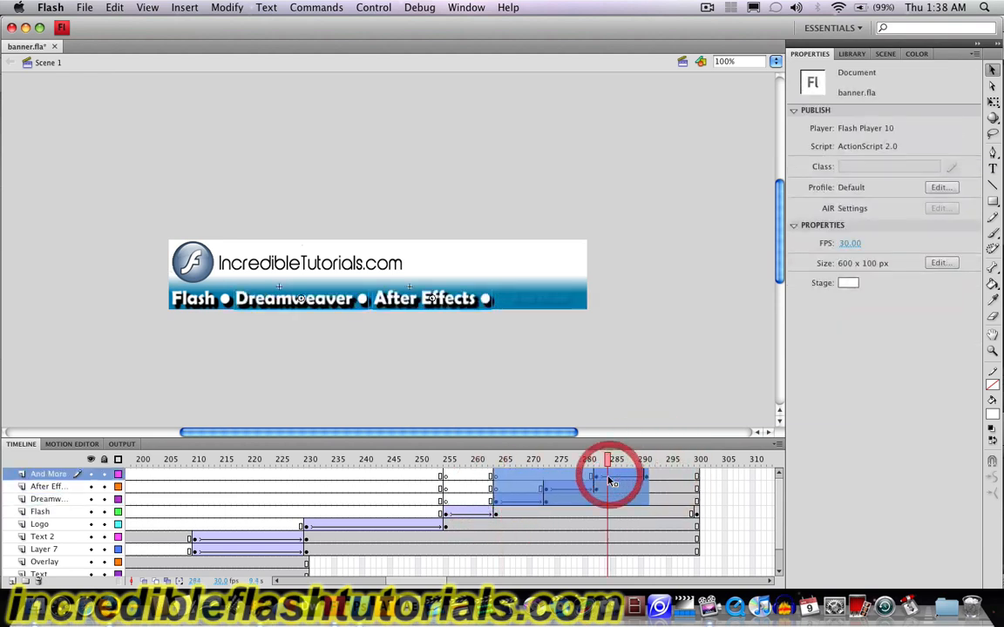
pyautogui.click(363, 486)
pyautogui.press('Return')
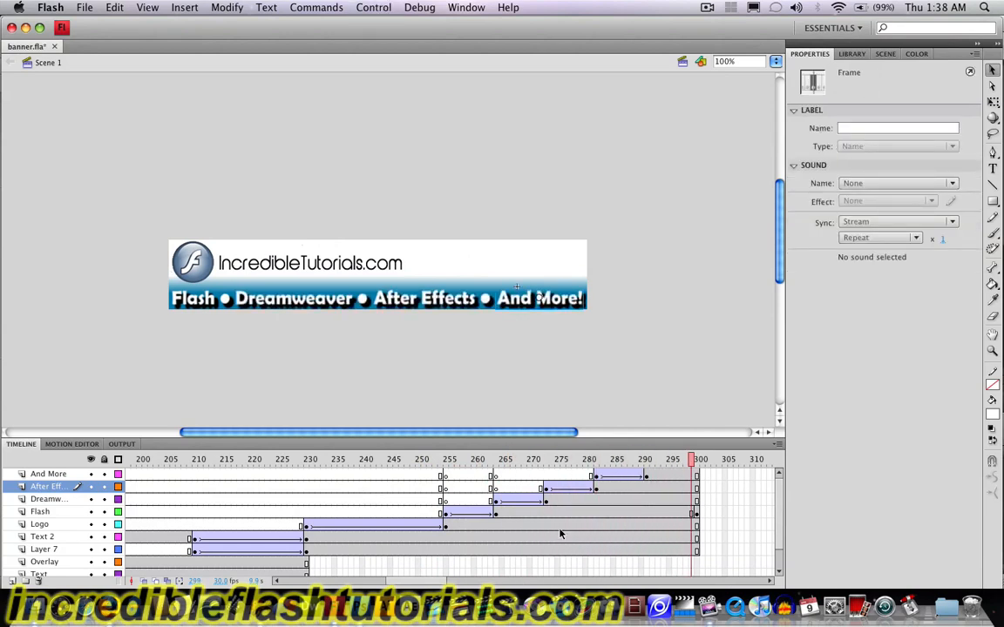
pyautogui.click(698, 475)
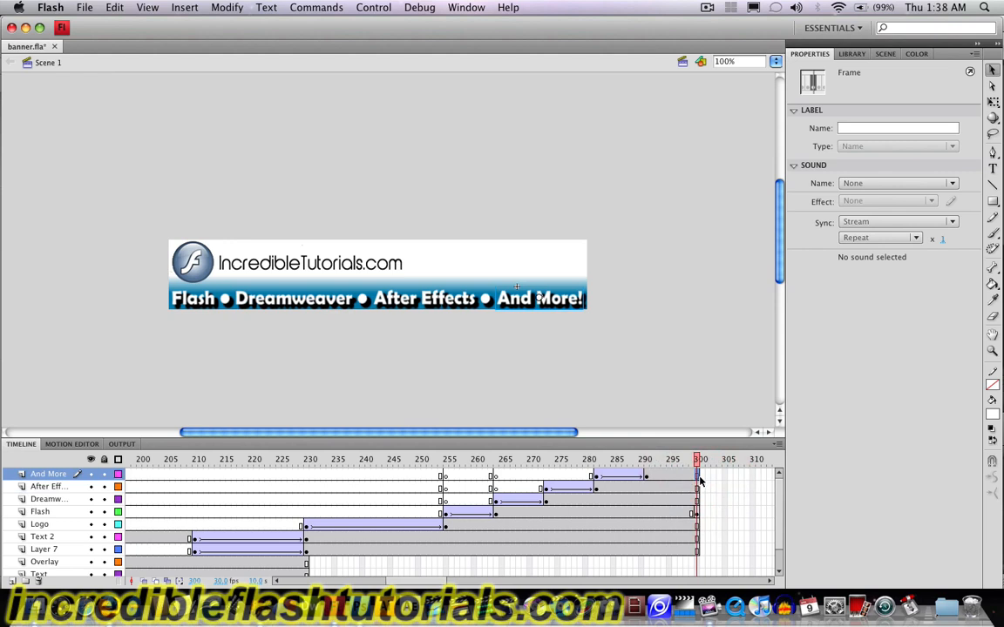
pyautogui.click(670, 397)
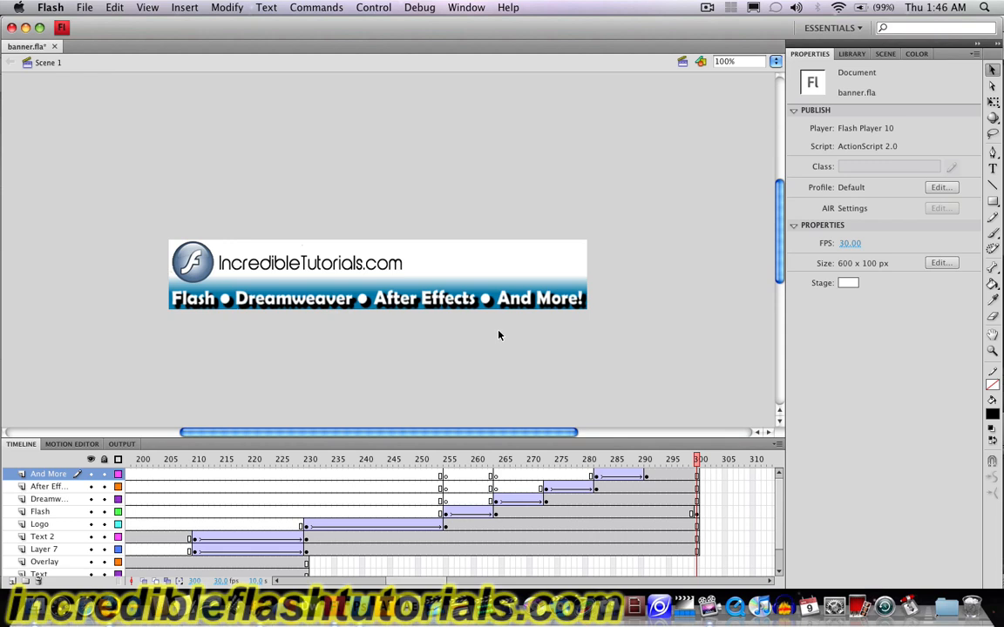
# - Add a new layer directly above the Logo layer and name it Tutorials For..
pyautogui.click(447, 527)
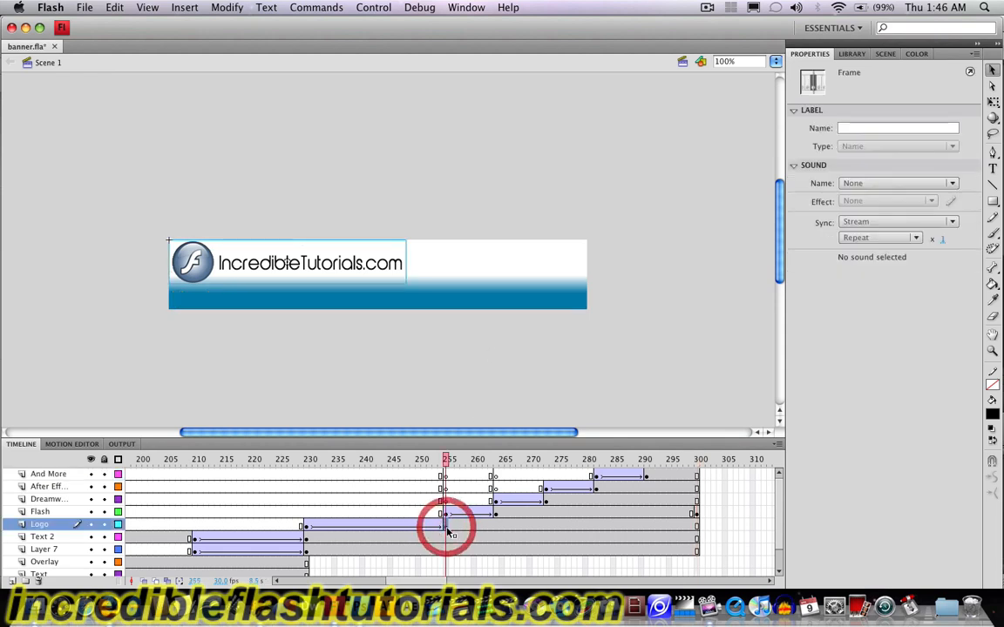
pyautogui.click(13, 581)
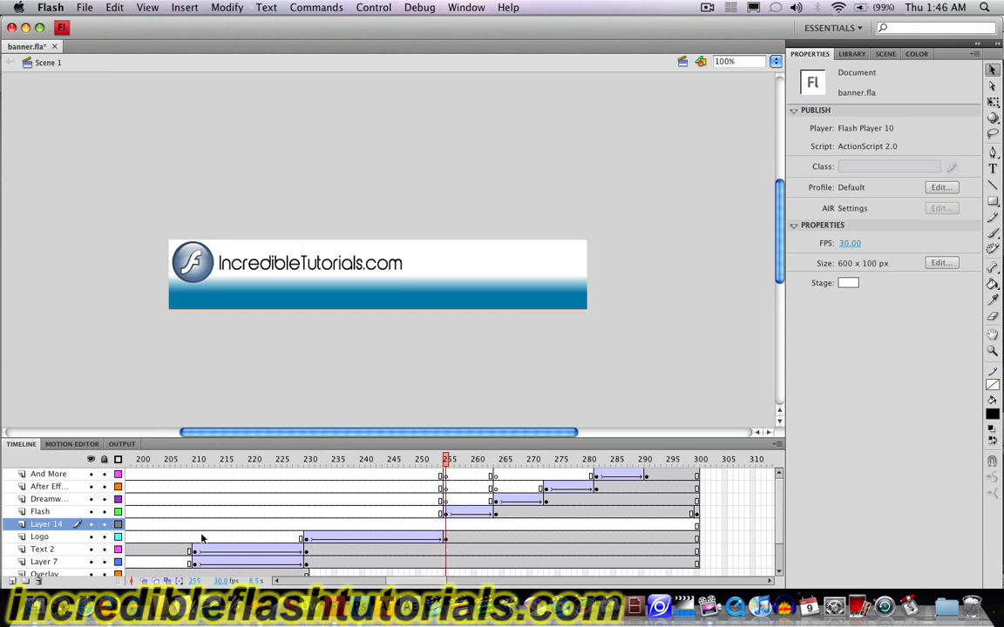
pyautogui.doubleClick(48, 524)
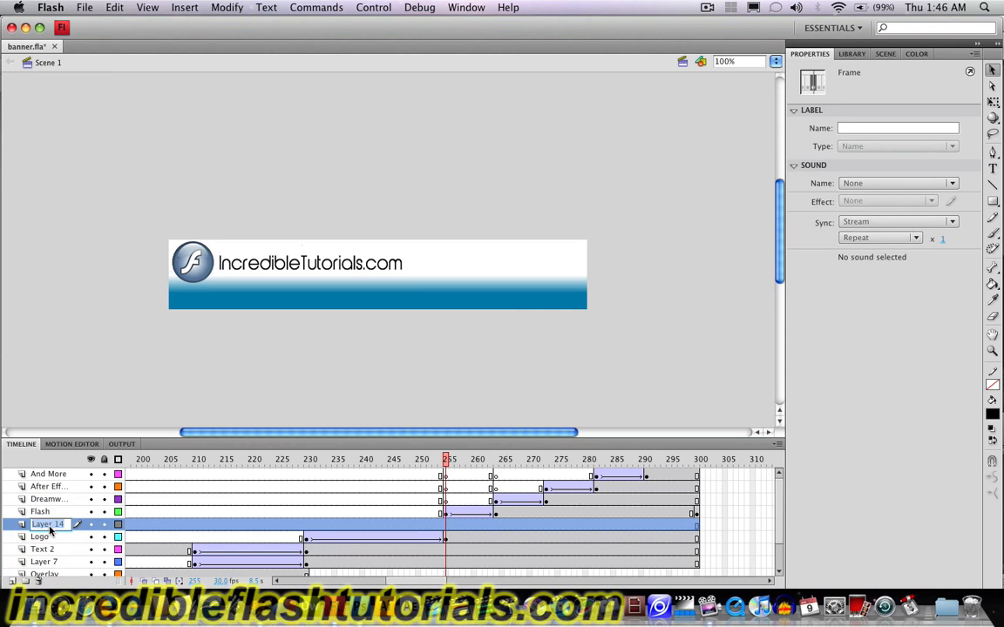
pyautogui.write('Tutorial')
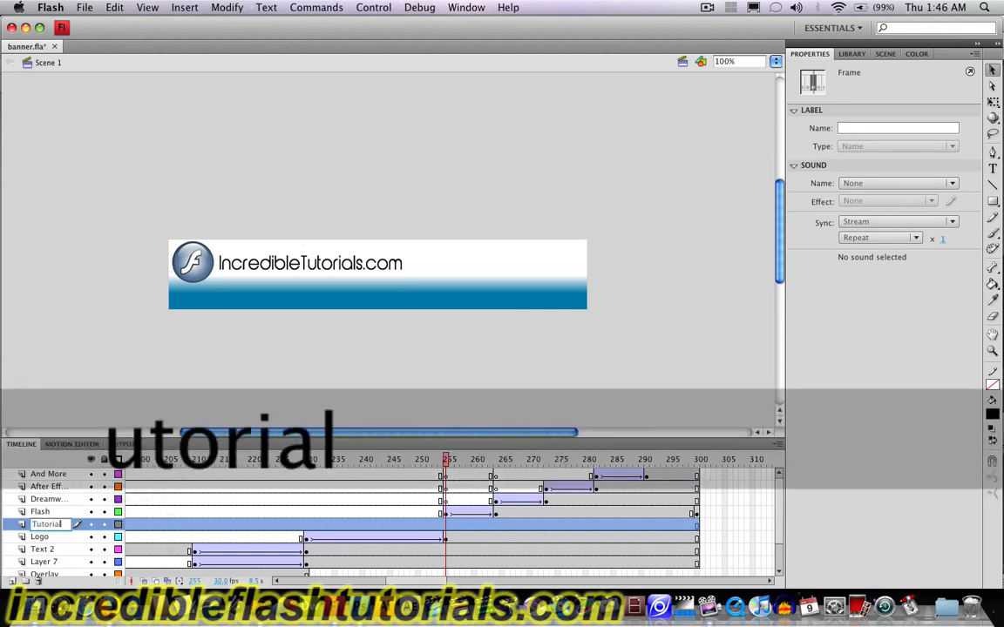
pyautogui.write('s FGor')
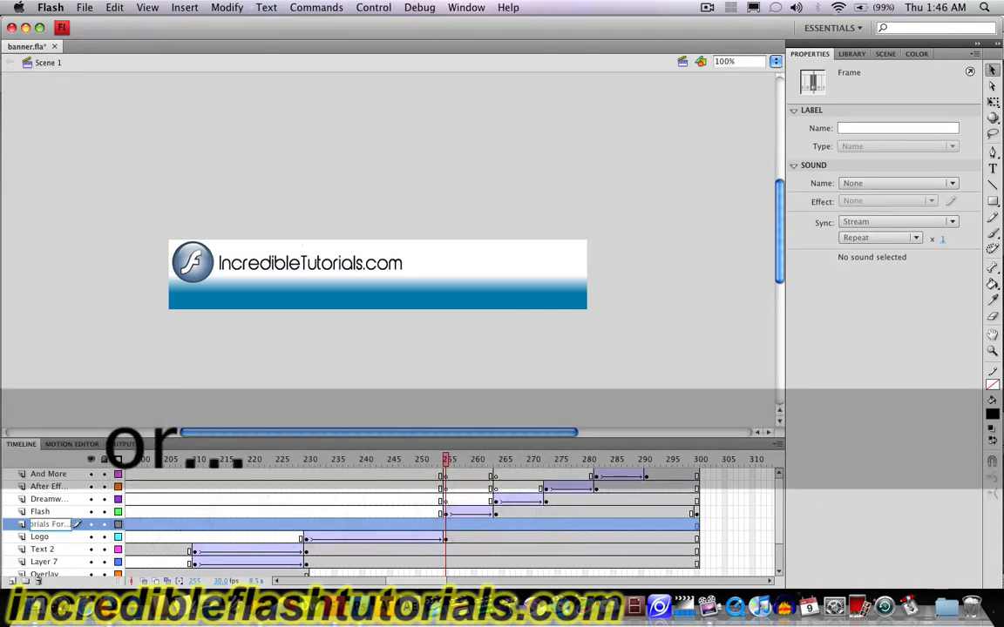
pyautogui.click(322, 415)
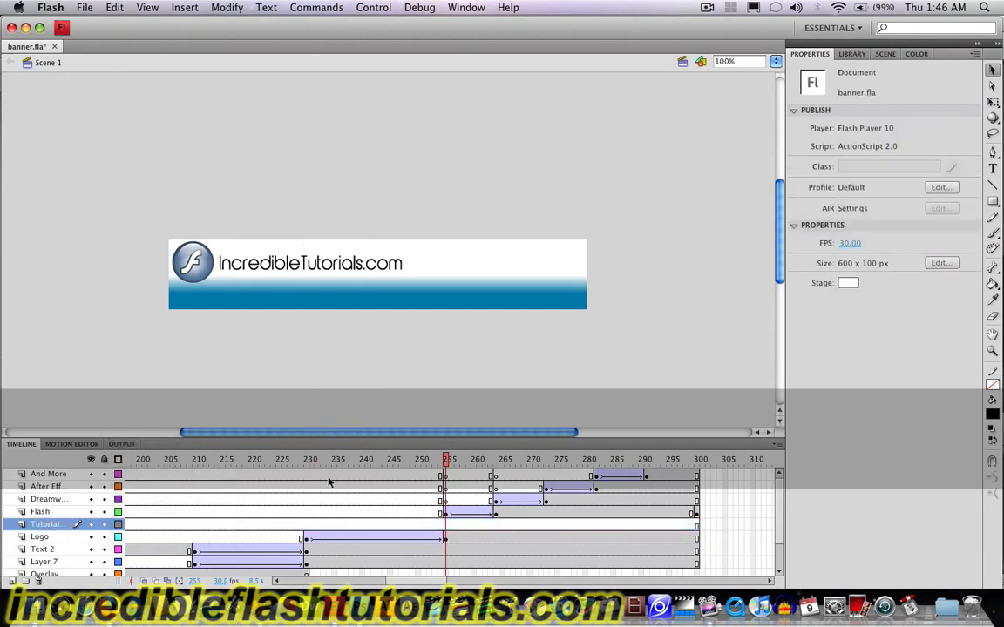
# - Shift frames 255 to 300 of the Flash, Dreamweaver, After Effects and And More layers later, starting at frame 271
pyautogui.click(444, 513)
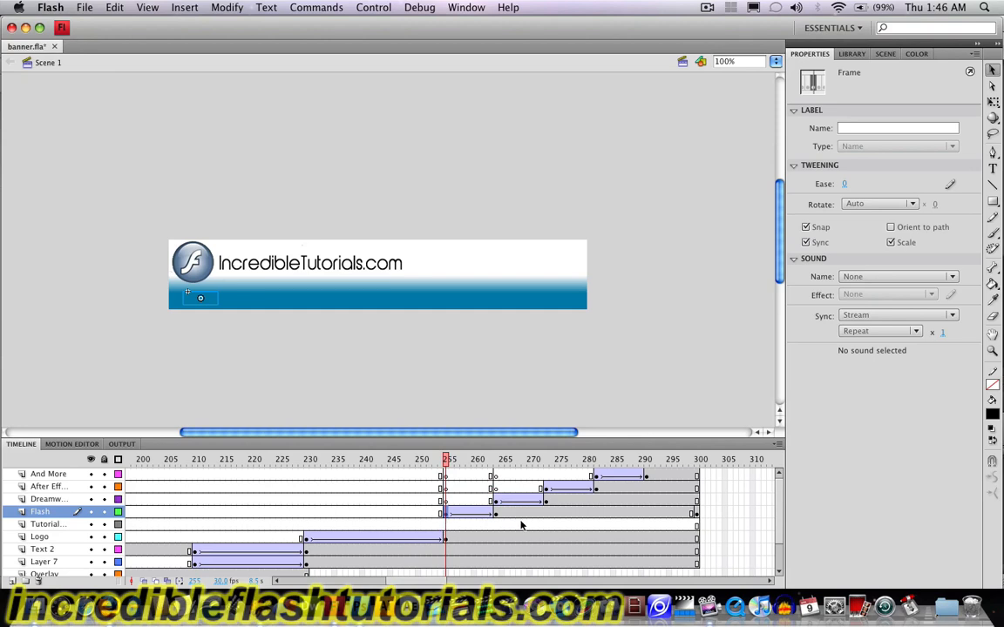
pyautogui.keyDown('shift'); pyautogui.click(697, 478); pyautogui.keyUp('shift')
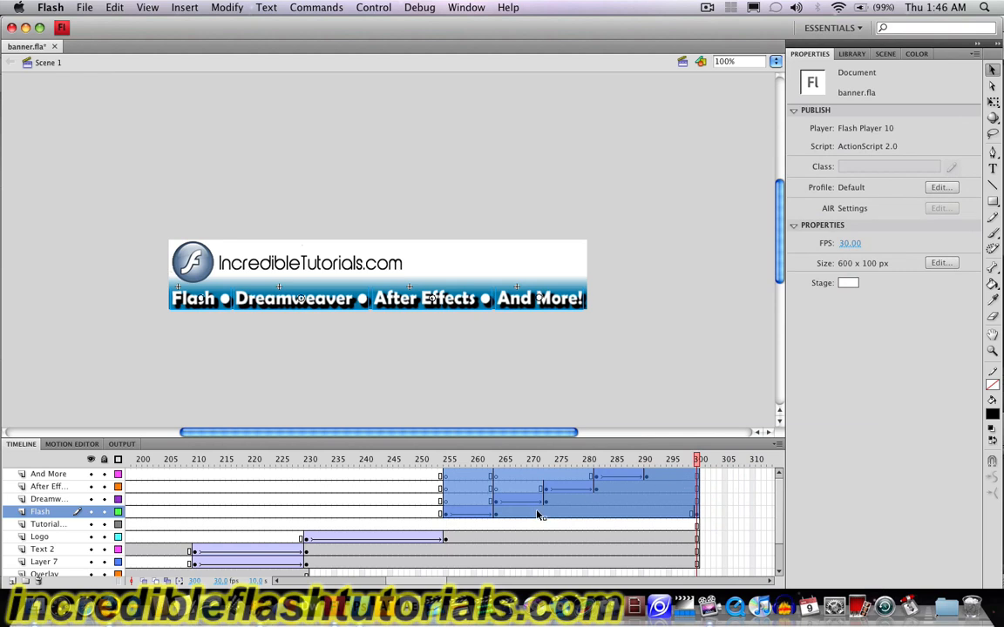
pyautogui.moveTo(537, 515); pyautogui.dragTo(605, 514)
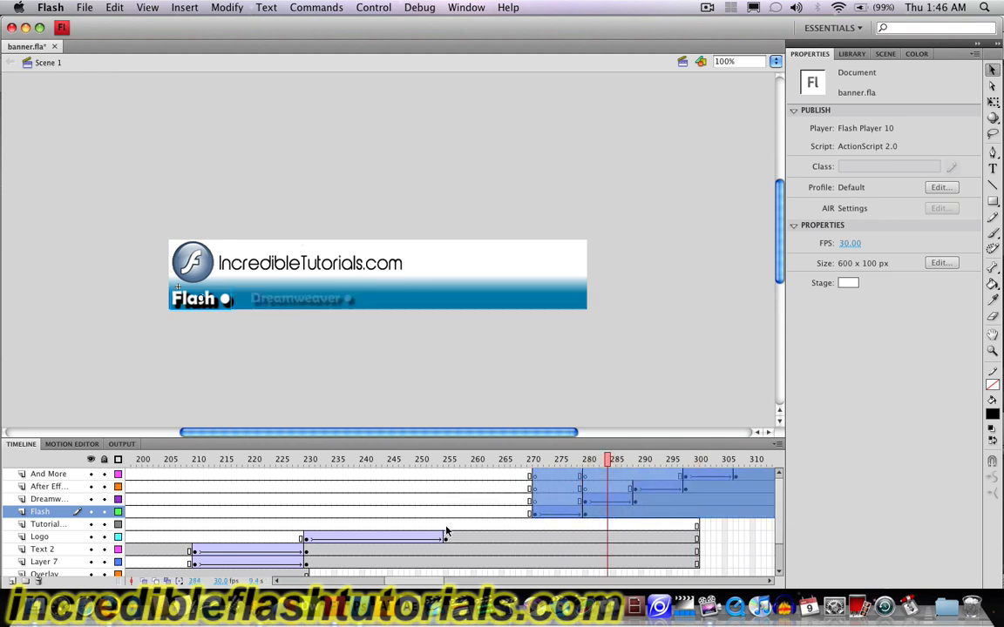
# - Insert a blank keyframe at frame 255 on the Tutorials For... layer
pyautogui.rightClick(446, 527)
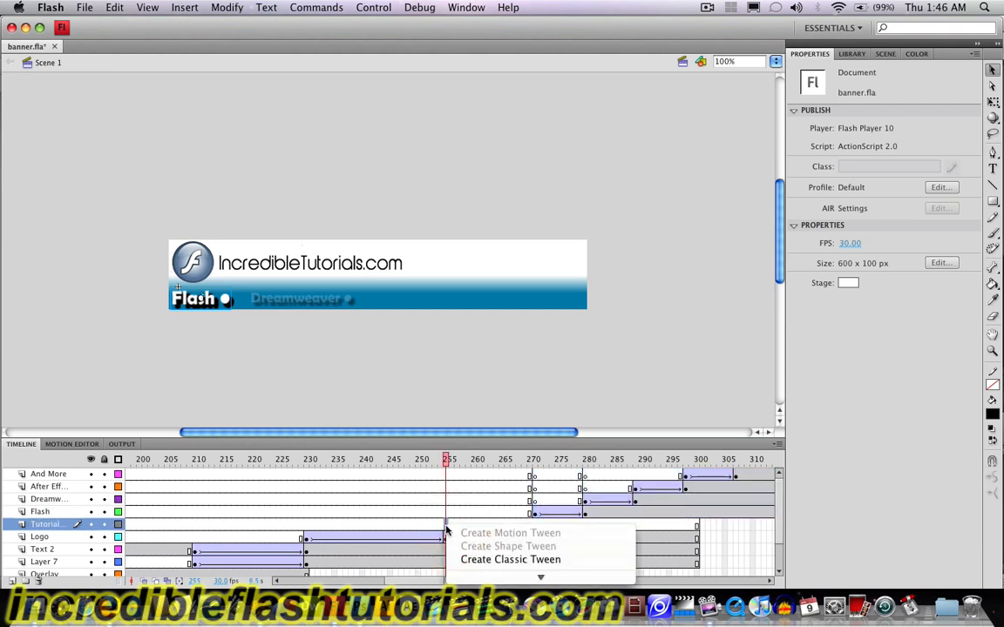
pyautogui.moveTo(514, 576)
pyautogui.click(517, 448)
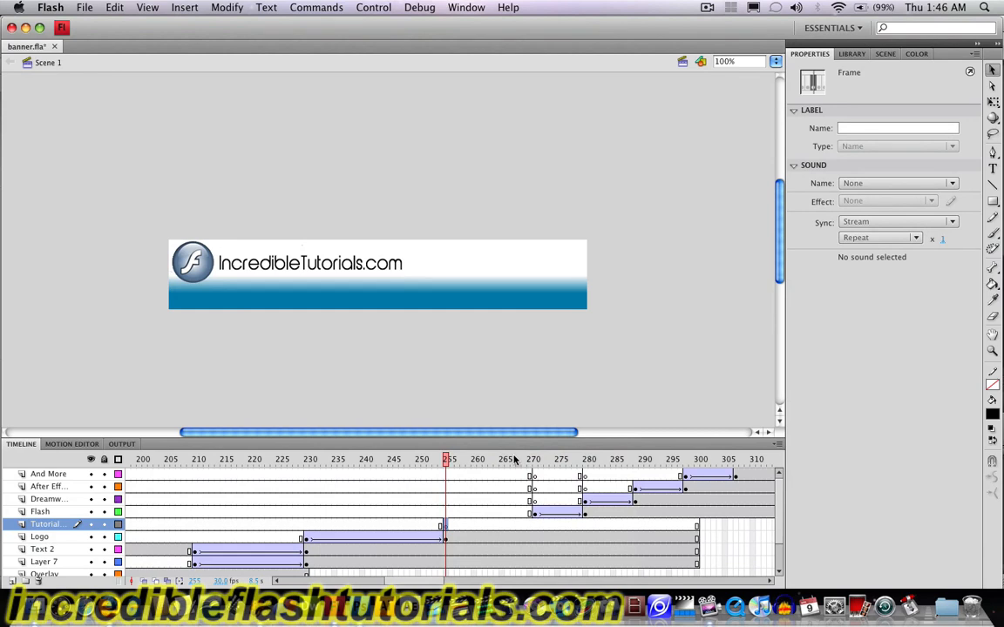
# - Add the static text "Video Tutorials For..." in the white area beside the IncredibleTutorials.com logo
pyautogui.click(993, 169)
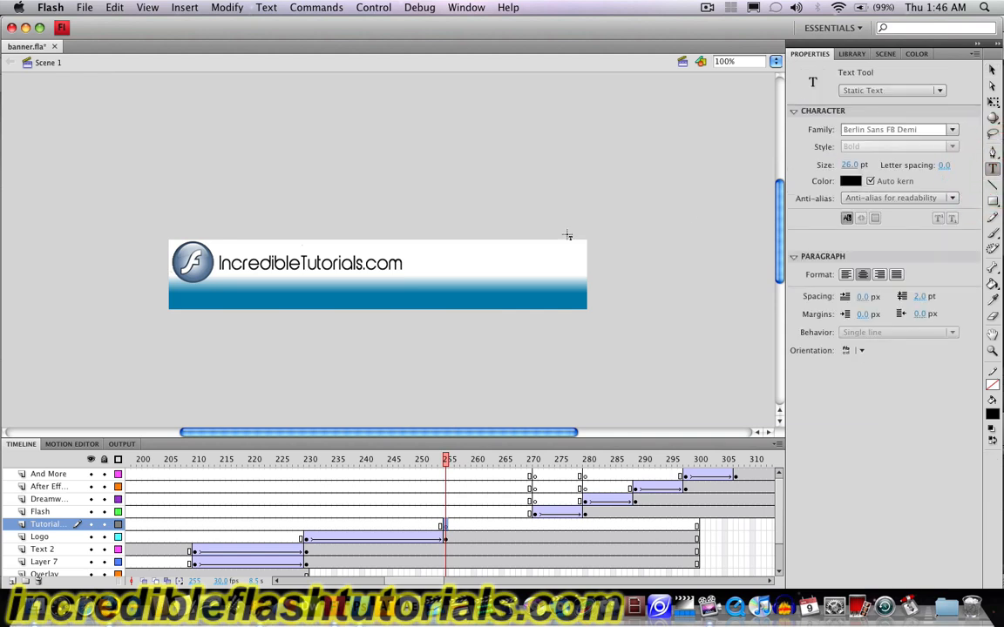
pyautogui.click(433, 253)
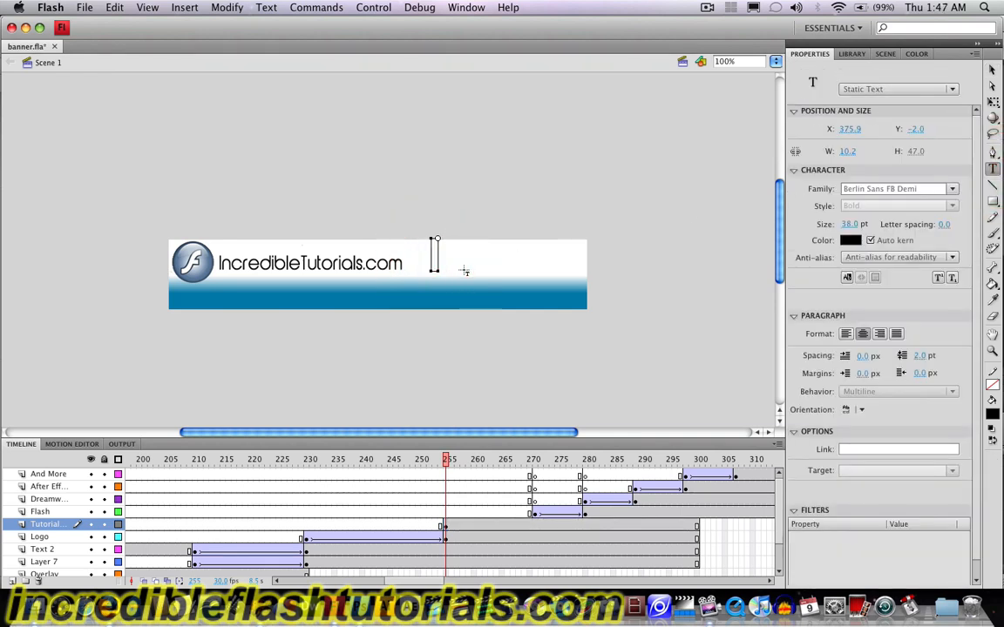
pyautogui.write('Tut')
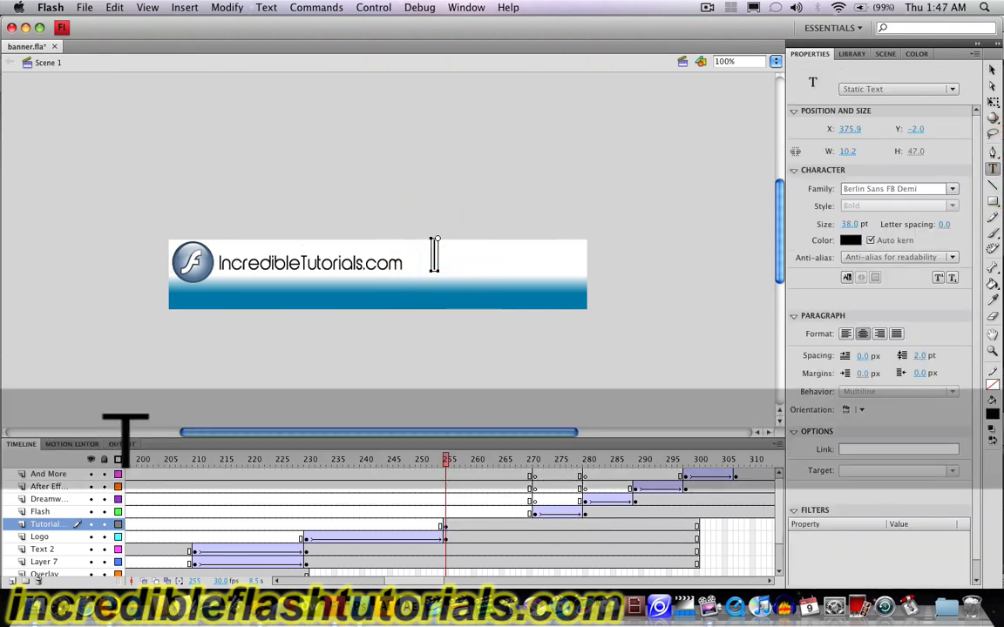
pyautogui.press('BackSpace')
pyautogui.press('BackSpace')
pyautogui.press('BackSpace')
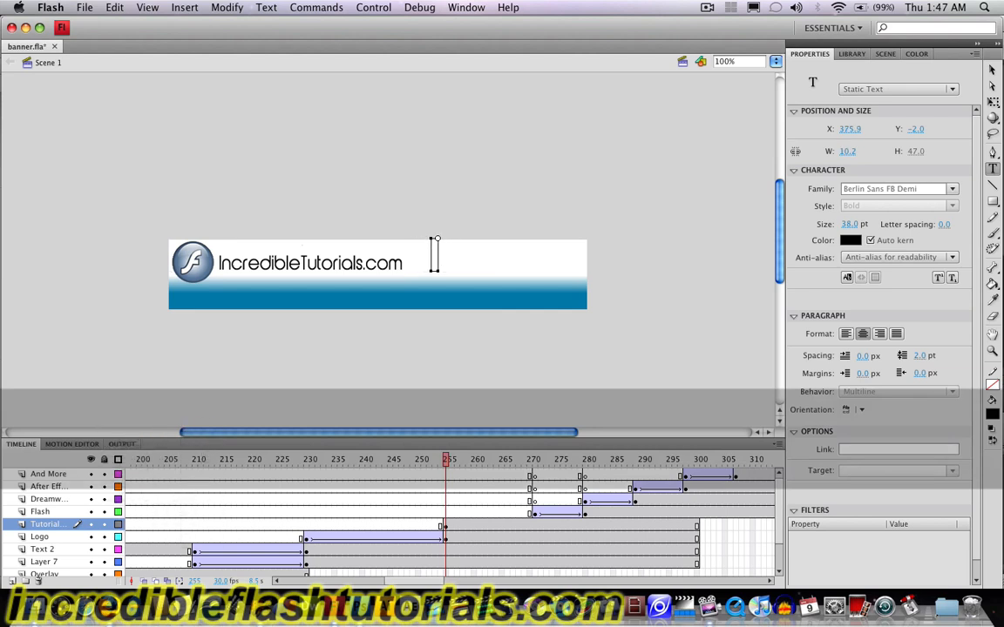
pyautogui.write('Video')
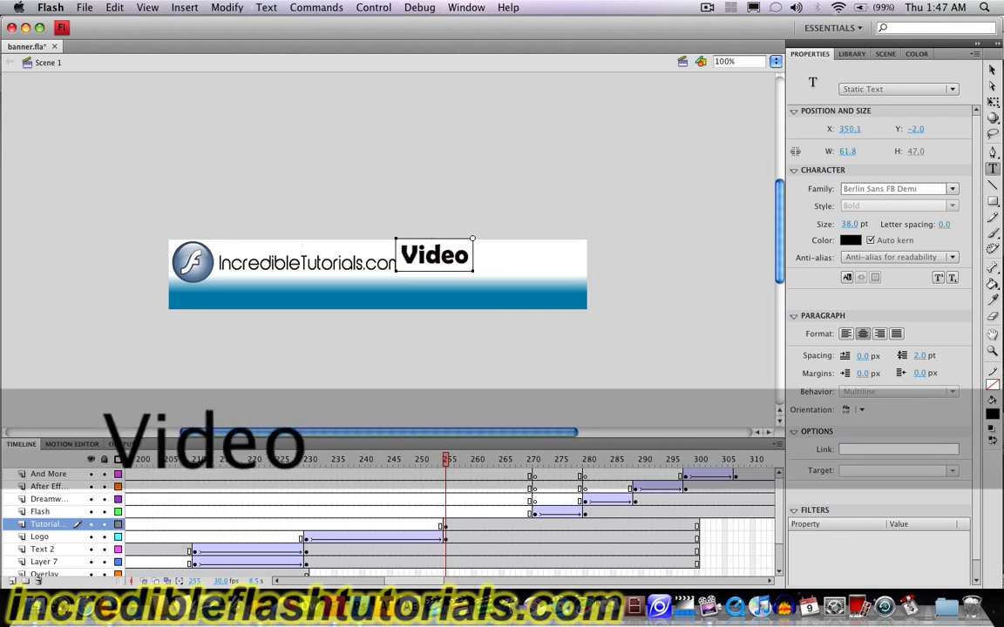
pyautogui.write(' Tutoria')
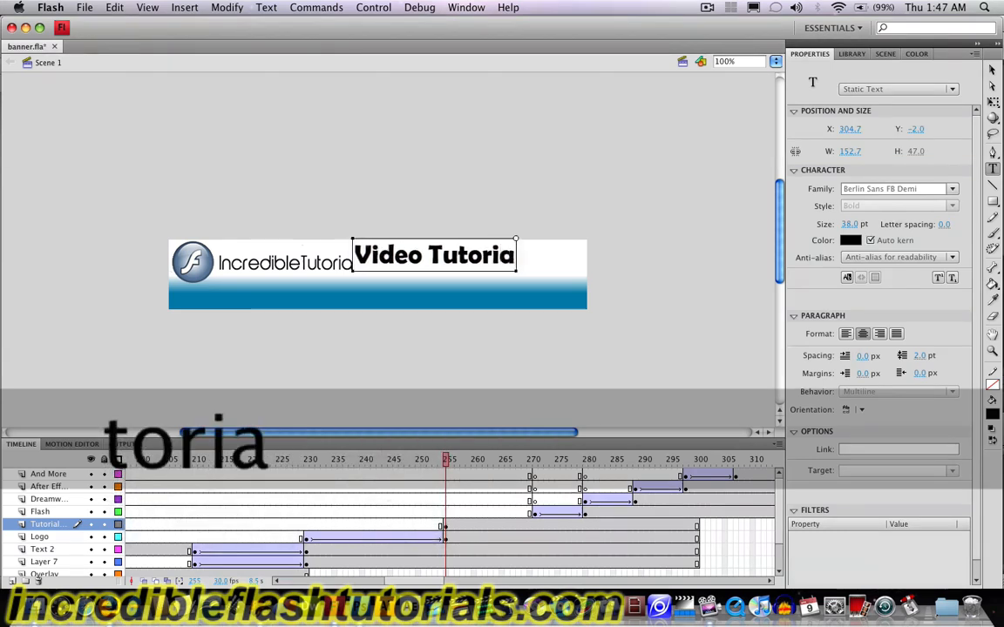
pyautogui.write('ls For...')
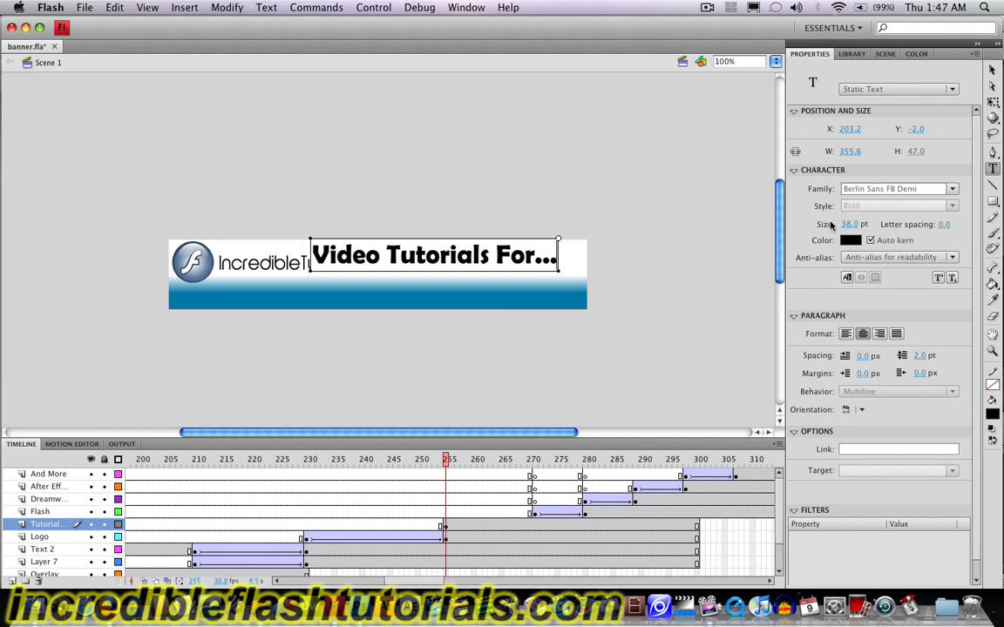
# - Set the font size of the Video Tutorials For... text to 29 pt
pyautogui.click(847, 224)
pyautogui.click(992, 69)
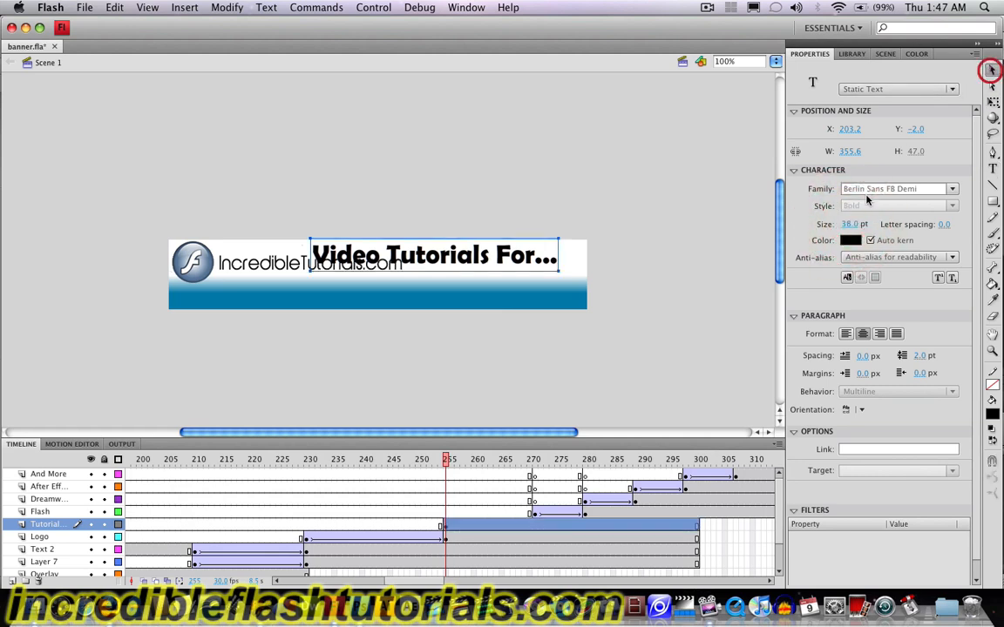
pyautogui.moveTo(859, 225); pyautogui.dragTo(847, 224)
pyautogui.click(847, 224)
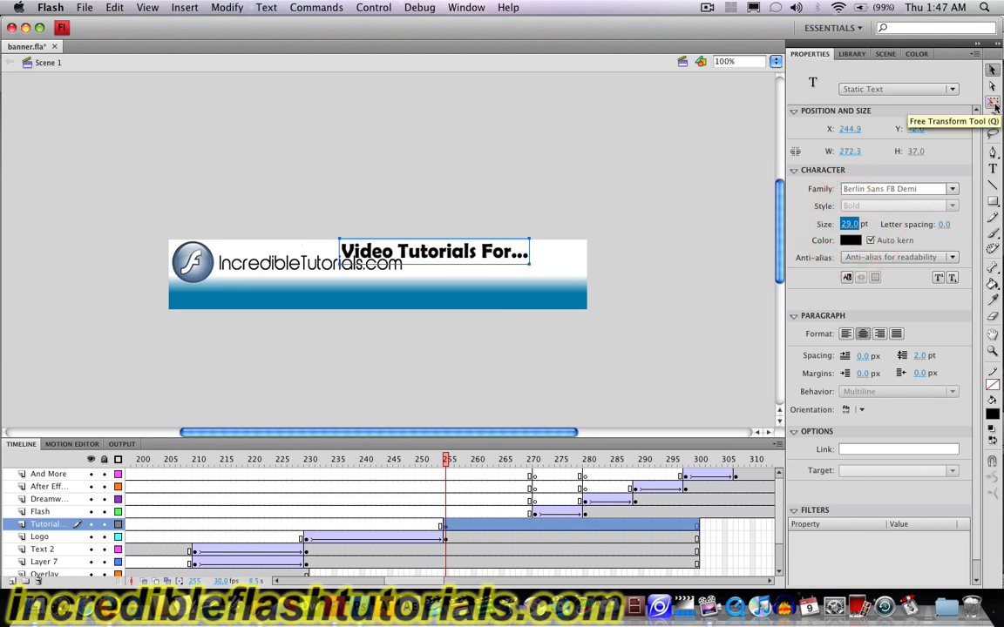
# - Narrow the Video Tutorials For... text to about 210 px wide and place it beside the logo at about X 367, Y 15
pyautogui.click(993, 102)
pyautogui.moveTo(528, 252)
pyautogui.mouseDown()
pyautogui.moveTo(505, 252)
pyautogui.moveTo(524, 267)
pyautogui.mouseUp()
pyautogui.press('Down')
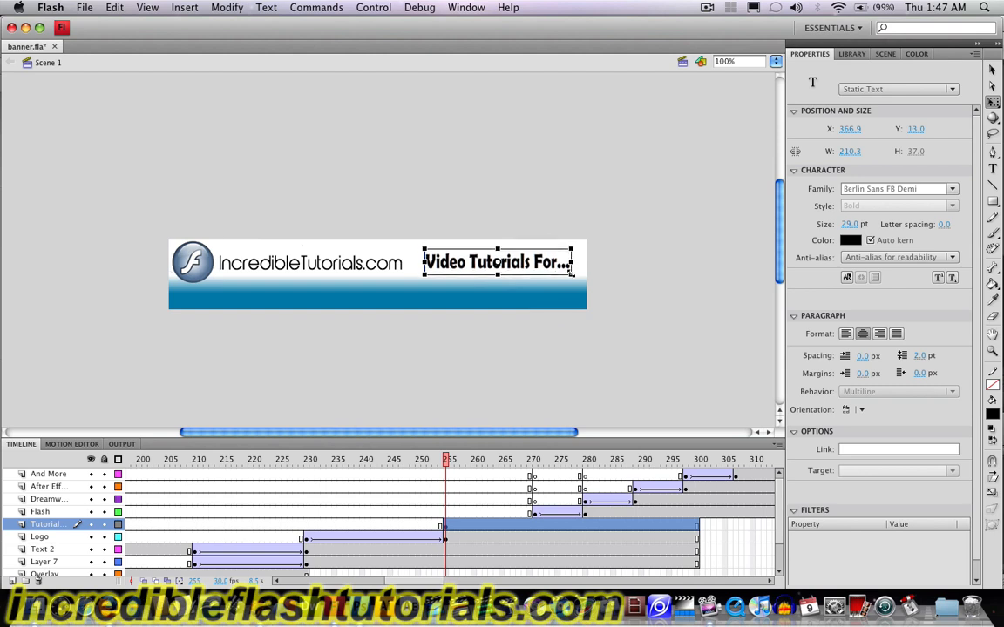
pyautogui.click(666, 262)
pyautogui.click(523, 267)
pyautogui.click(684, 259)
pyautogui.click(525, 275)
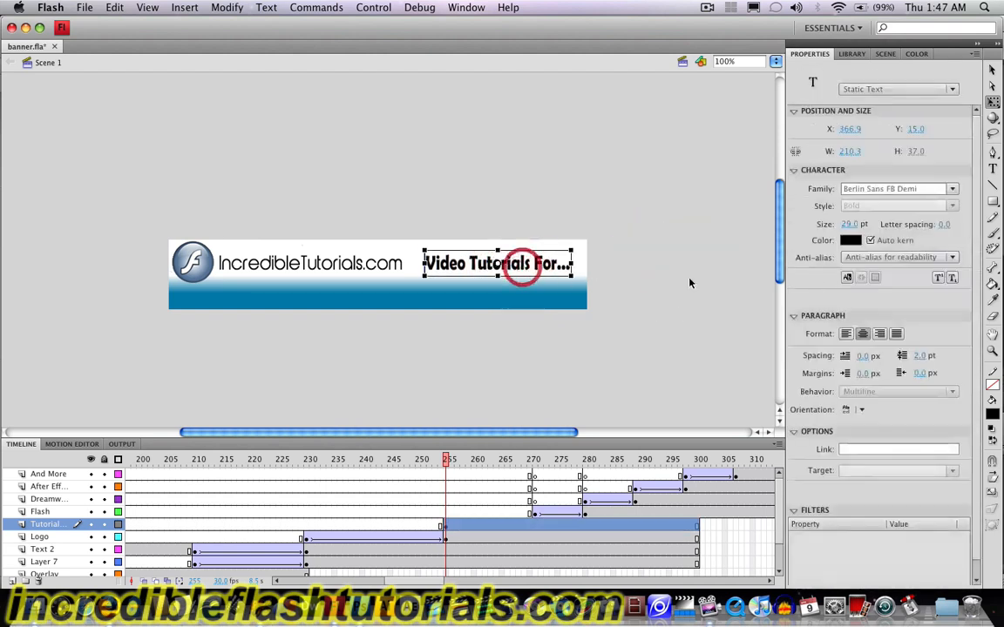
# - Set the Video Tutorials For... text to 26 pt and reposition it beside the logo at about X 385, Y 18
pyautogui.click(852, 225)
pyautogui.moveTo(853, 224); pyautogui.dragTo(849, 224)
pyautogui.click(685, 250)
pyautogui.click(517, 258)
pyautogui.click(624, 269)
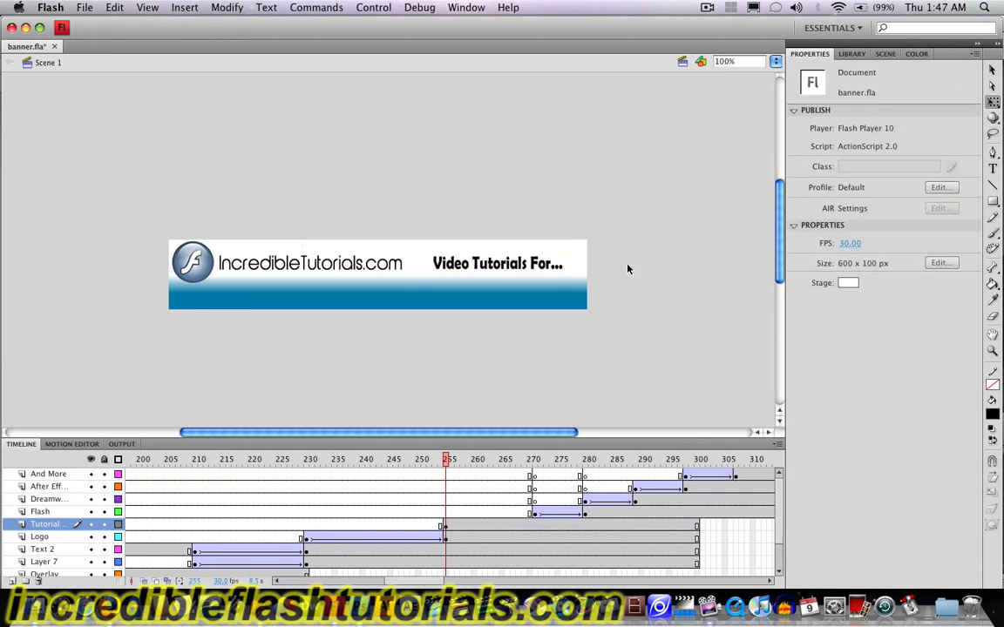
pyautogui.click(520, 264)
pyautogui.click(643, 274)
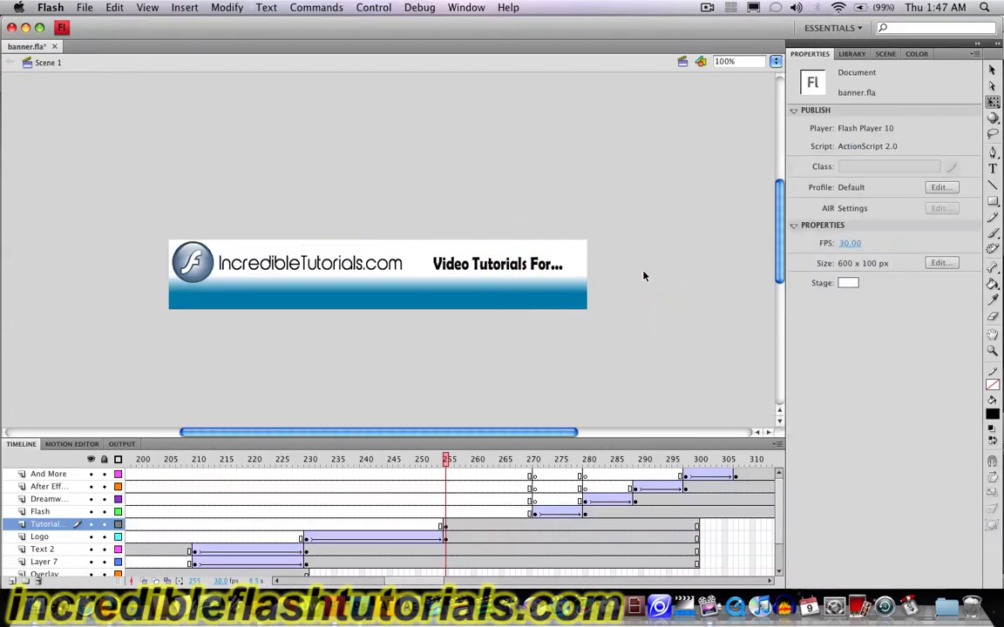
pyautogui.click(515, 258)
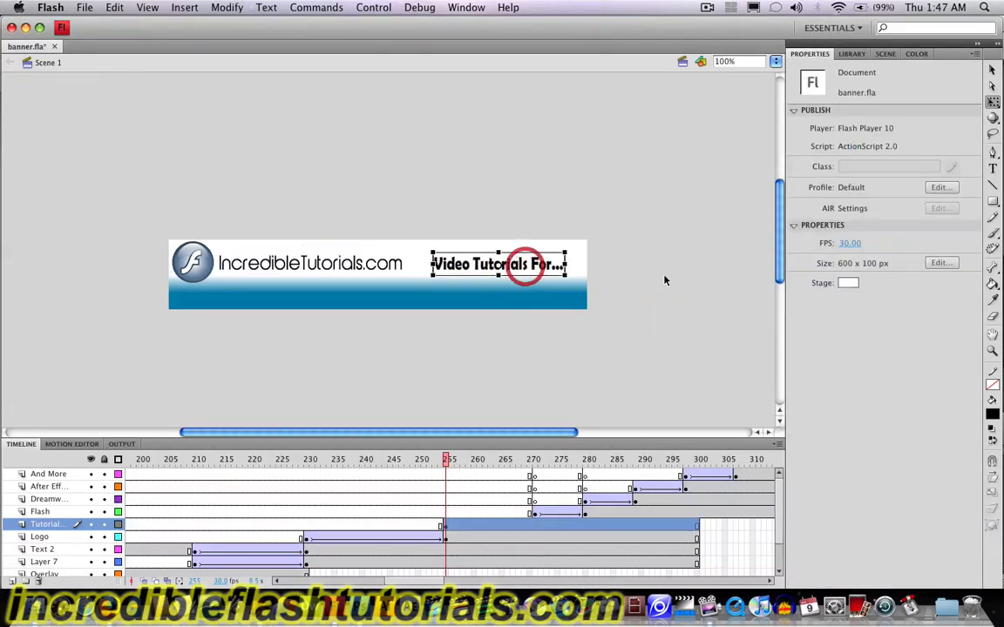
pyautogui.click(663, 279)
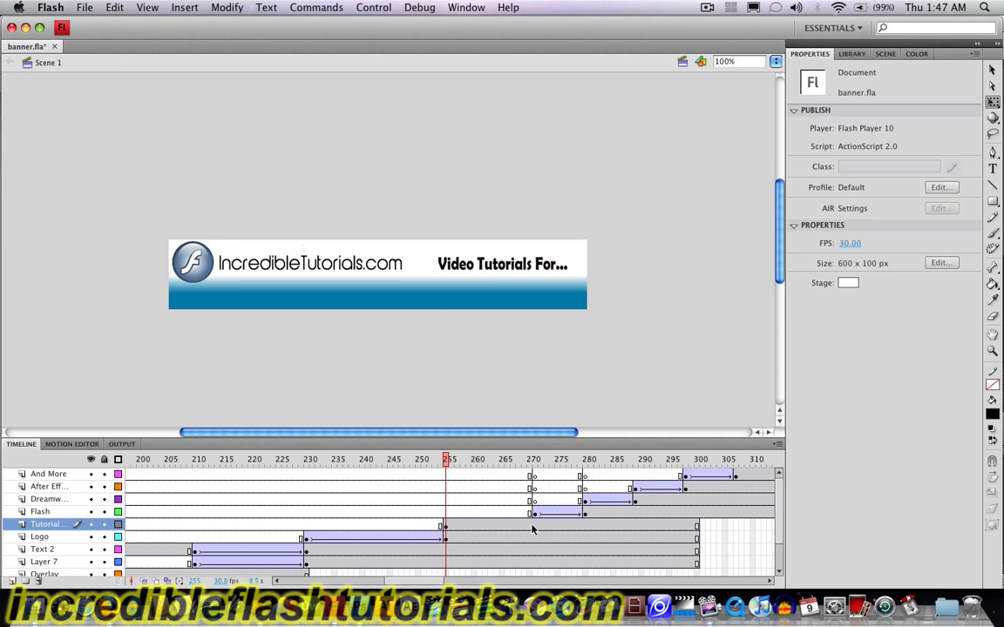
# - Convert the Video Tutorials For... text to a movie clip symbol named "Video Tutorials..." and deselect it
pyautogui.click(515, 273)
pyautogui.press('F8')
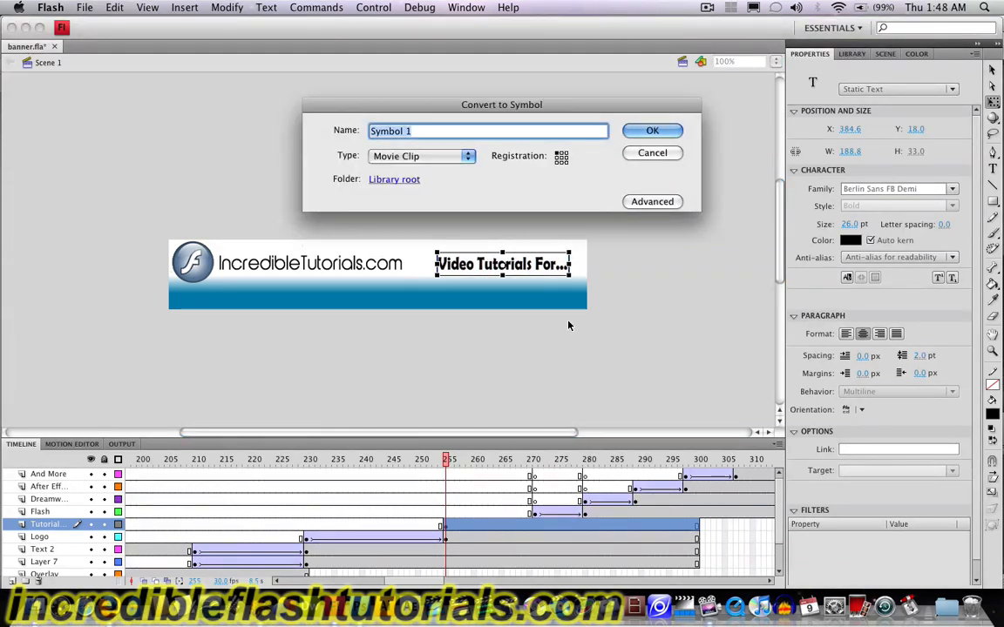
pyautogui.write('Video Tutorials...')
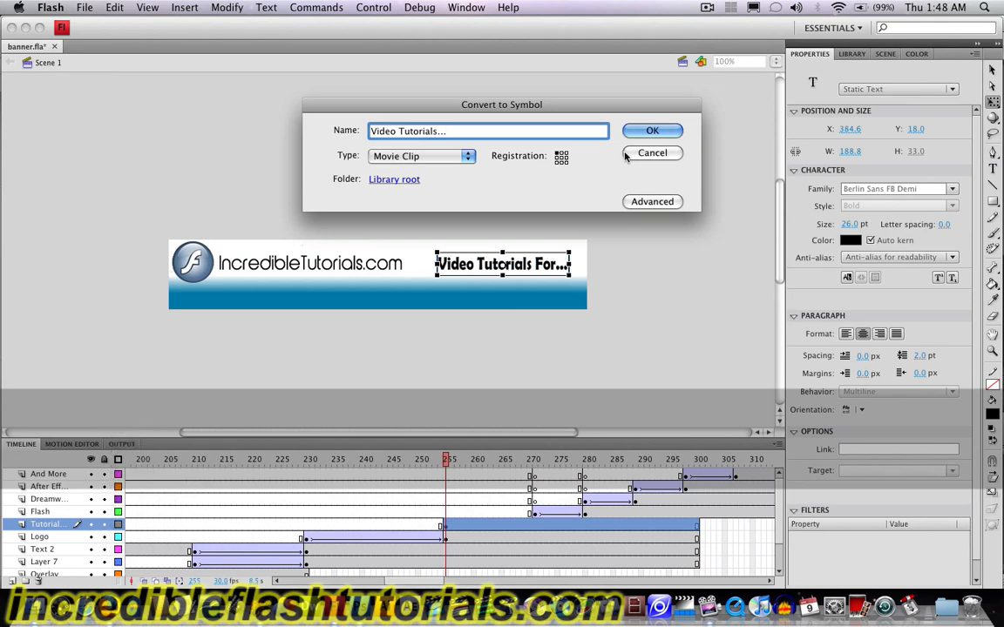
pyautogui.click(649, 134)
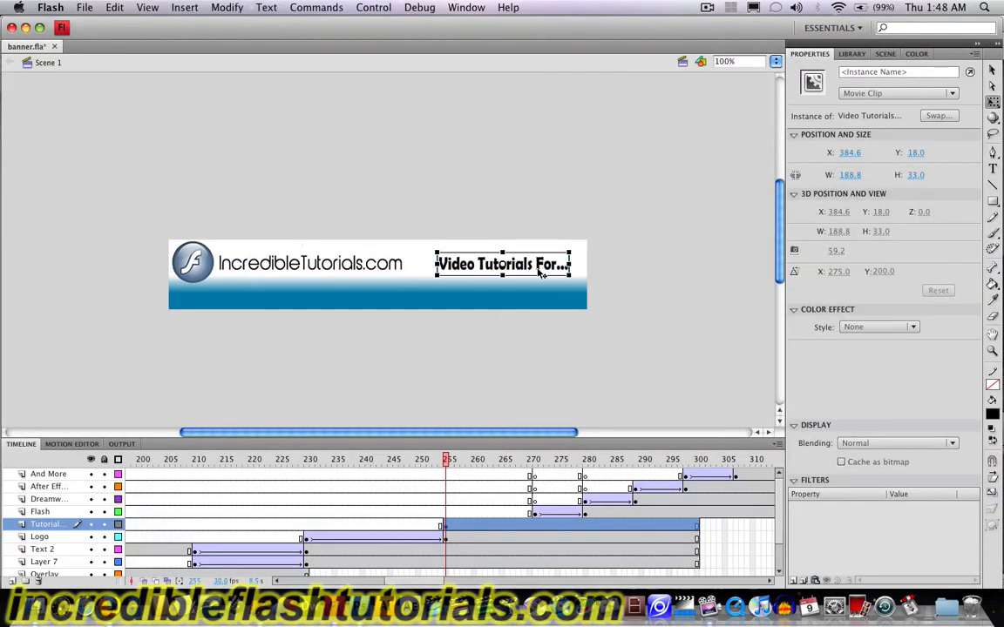
pyautogui.click(992, 69)
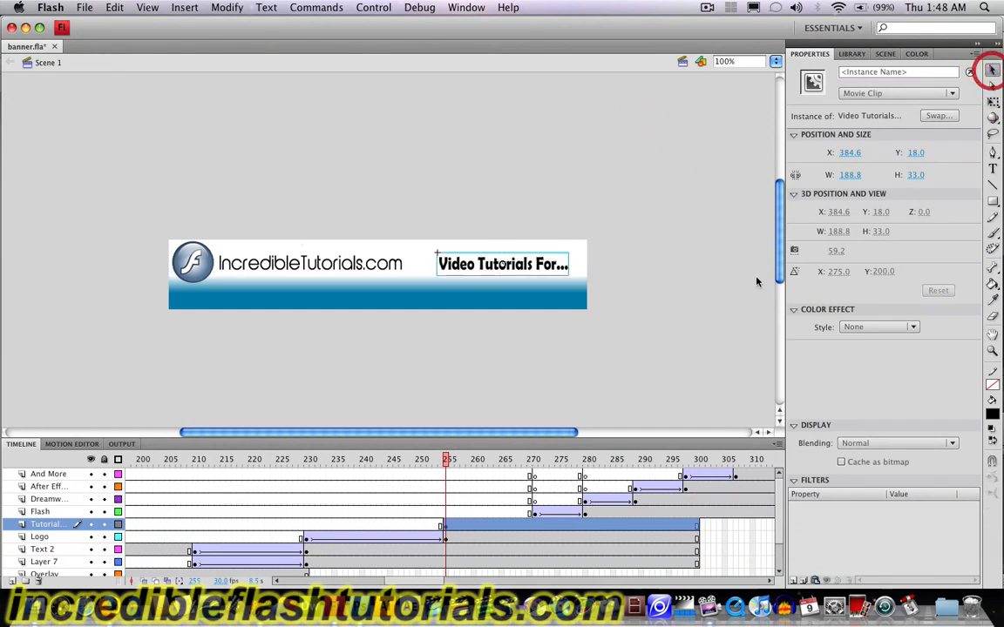
pyautogui.click(701, 327)
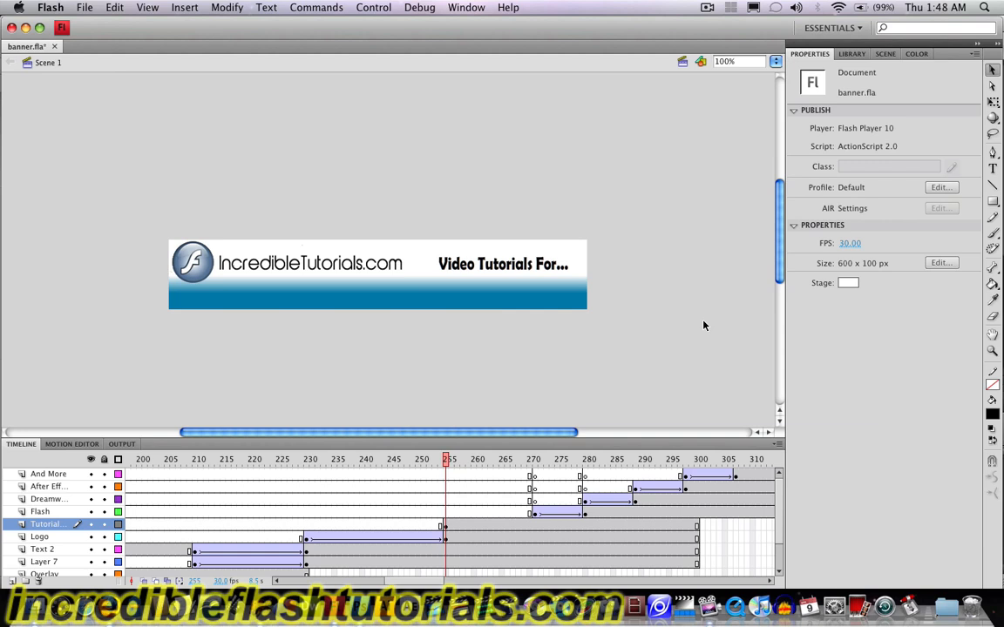
# - Insert a keyframe at frame 270 on the Tutorials layer
pyautogui.click(308, 523)
pyautogui.click(324, 523)
pyautogui.click(358, 524)
pyautogui.click(381, 523)
pyautogui.click(419, 523)
pyautogui.click(432, 526)
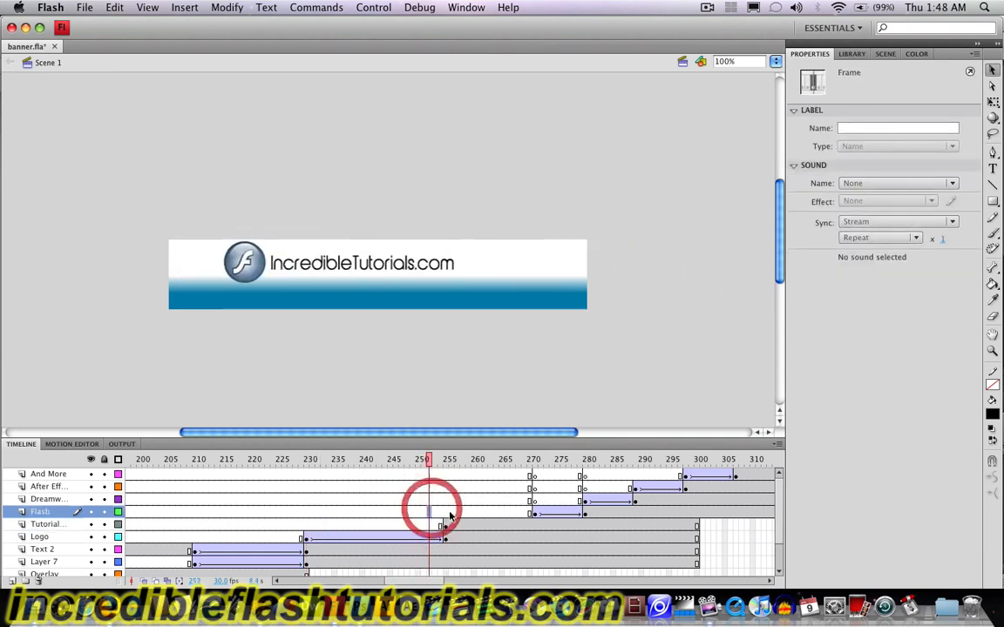
pyautogui.click(447, 526)
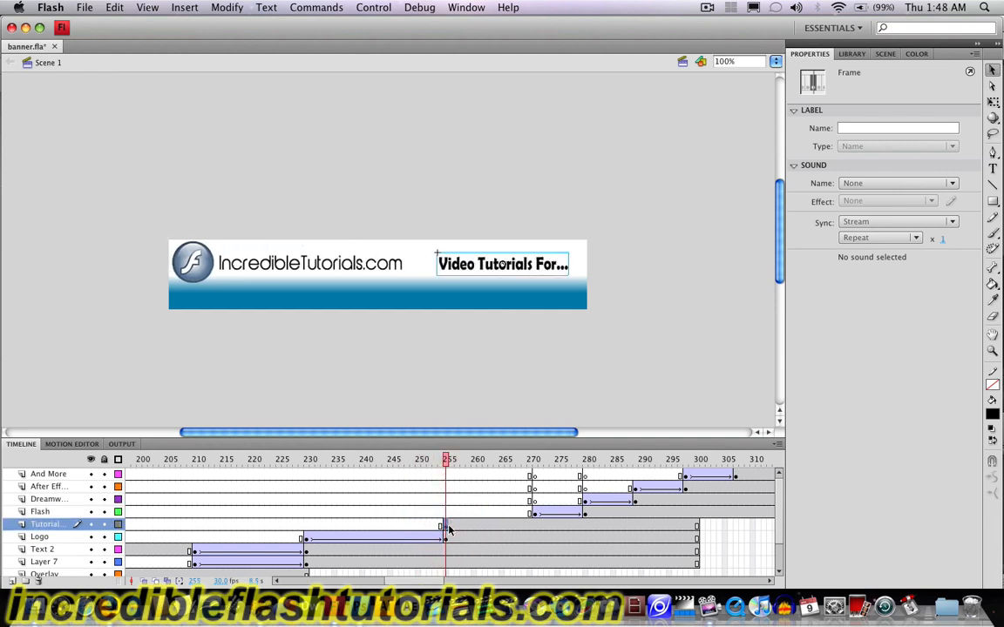
pyautogui.rightClick(531, 529)
pyautogui.moveTo(625, 577)
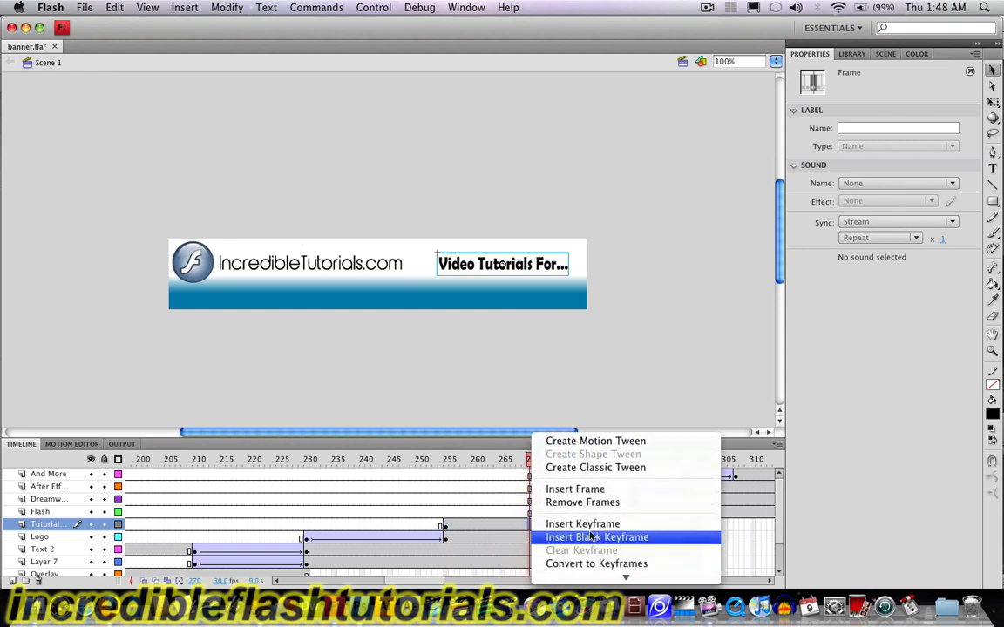
pyautogui.click(589, 525)
# - Move the Video Tutorials For... clip at frame 255 above the stage to about Y -45 and create a classic tween on those frames
pyautogui.click(446, 527)
pyautogui.moveTo(515, 272); pyautogui.dragTo(512, 226)
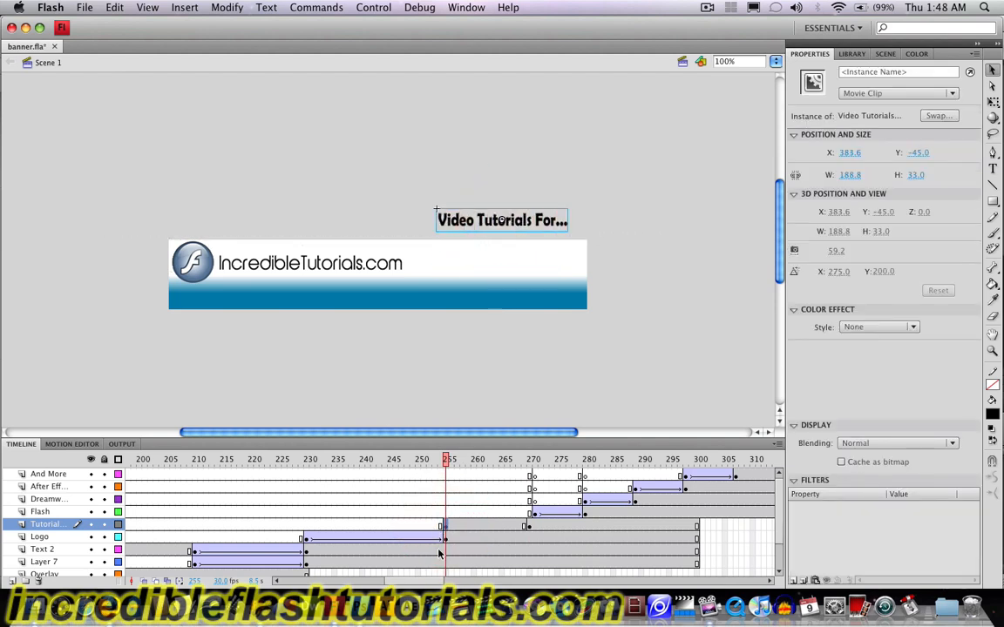
pyautogui.rightClick(449, 526)
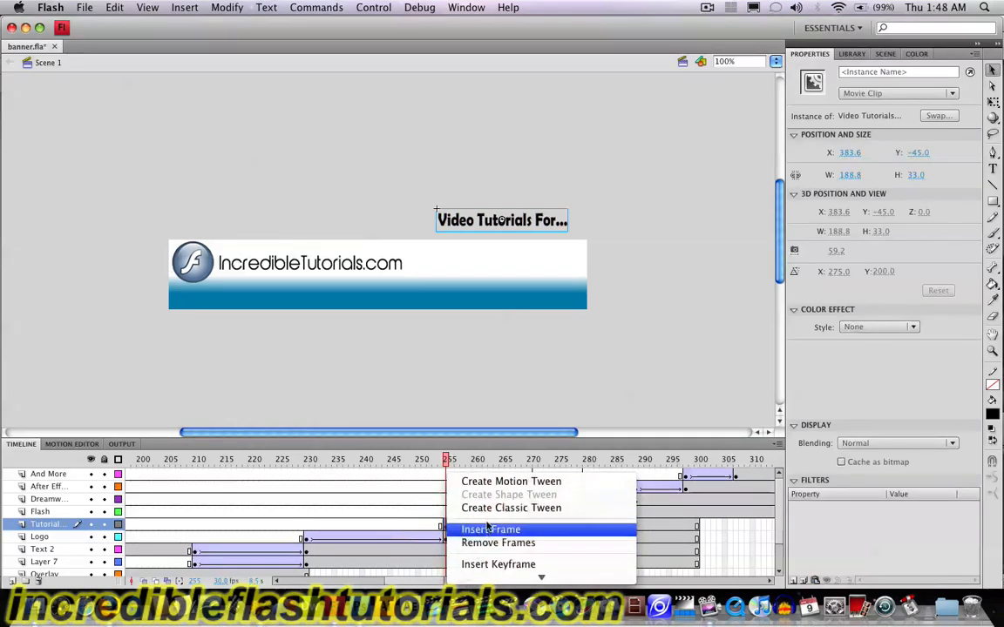
pyautogui.click(488, 508)
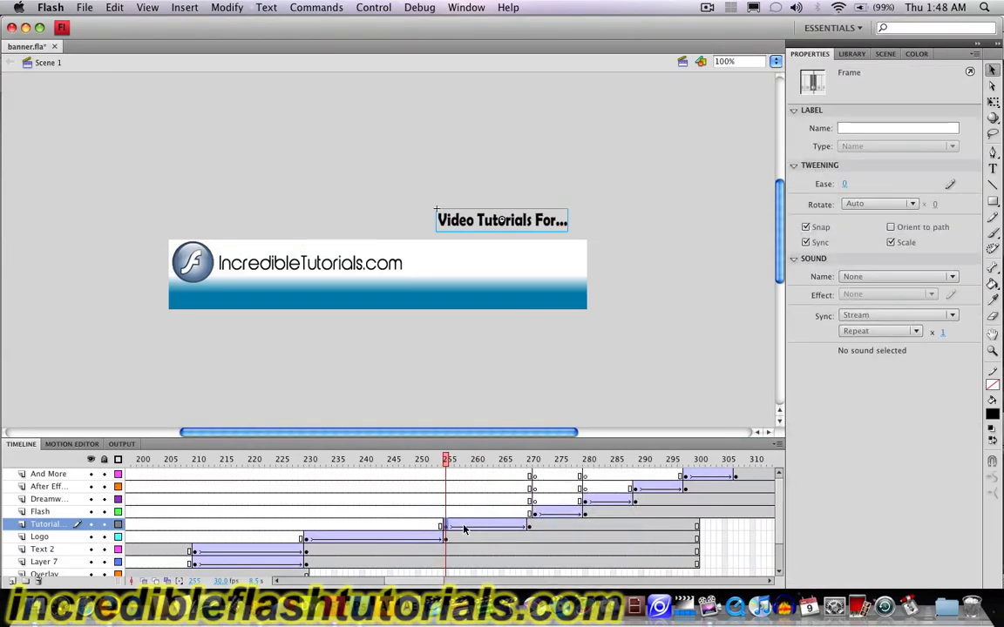
# - Preview the Video Tutorials For... tween and its timing against the topic words
pyautogui.click(465, 525)
pyautogui.click(480, 525)
pyautogui.moveTo(488, 527); pyautogui.dragTo(526, 527)
pyautogui.click(530, 527)
pyautogui.click(562, 528)
pyautogui.click(591, 528)
pyautogui.click(614, 460)
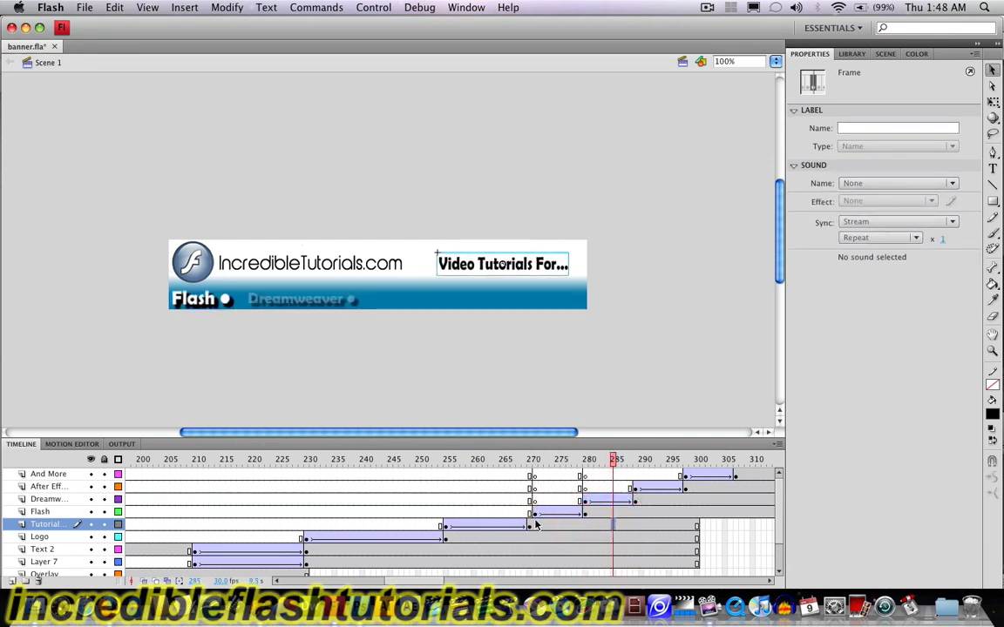
pyautogui.click(416, 489)
pyautogui.press('Return')
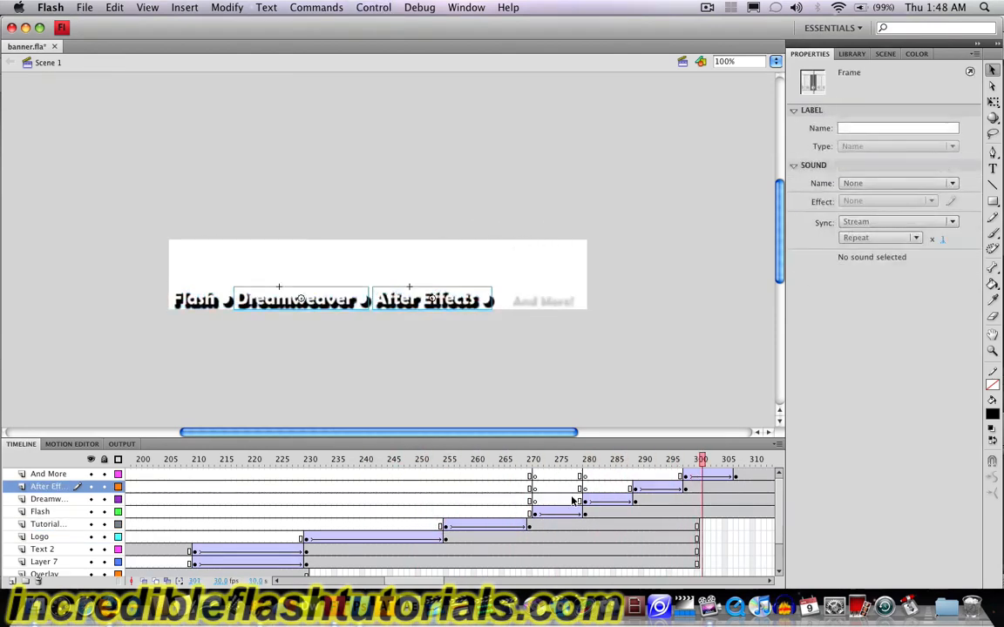
pyautogui.click(512, 499)
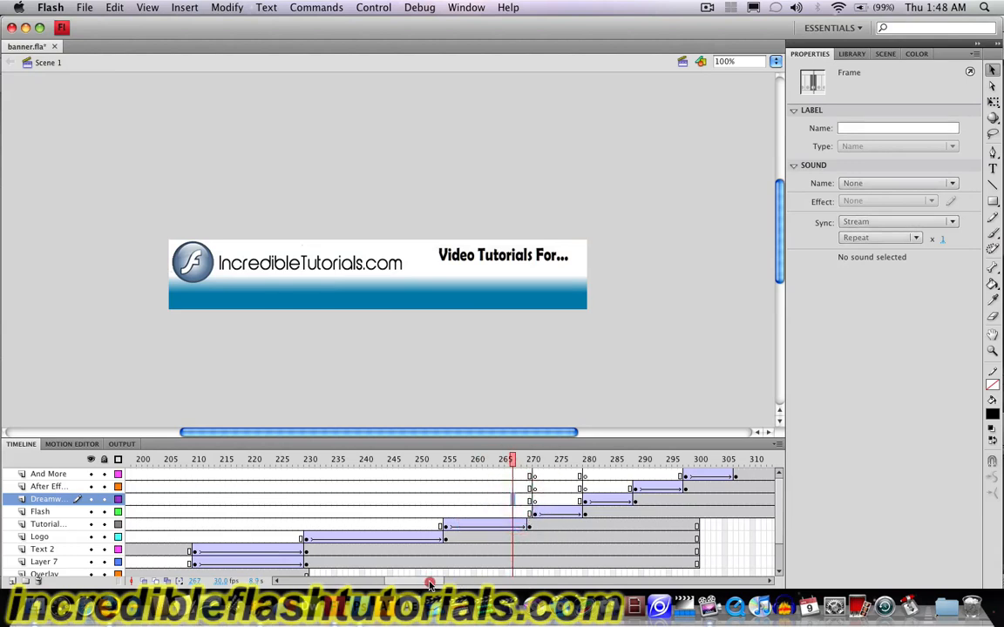
# - Shift all frames of the four topic-word layers to start at frame 280, and move the Tutorials tween's end keyframe to about frame 272
pyautogui.hscroll(5, 383, 522)
pyautogui.click(389, 514)
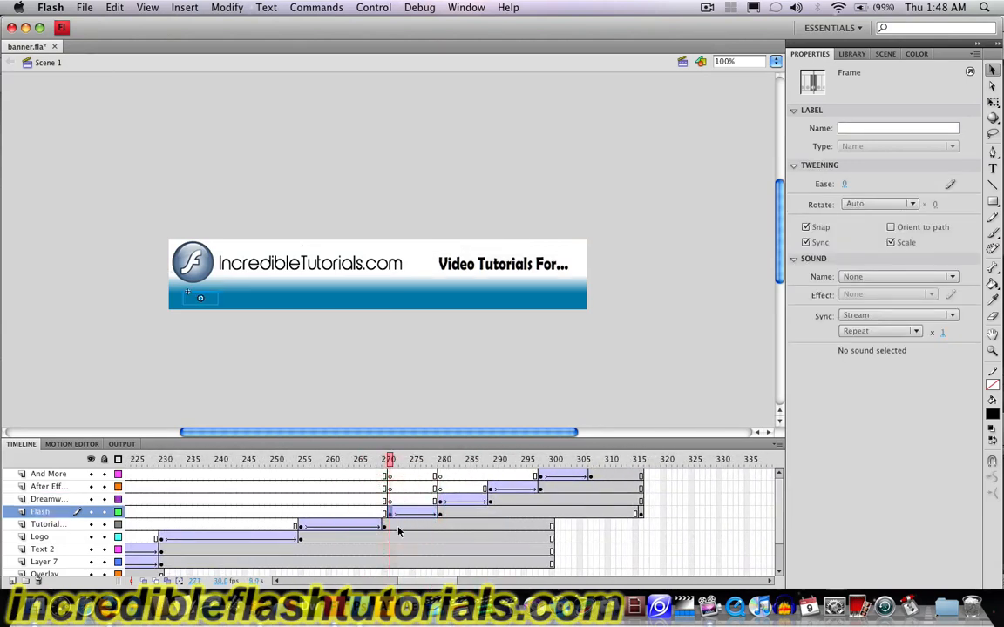
pyautogui.keyDown('shift'); pyautogui.click(642, 478); pyautogui.keyUp('shift')
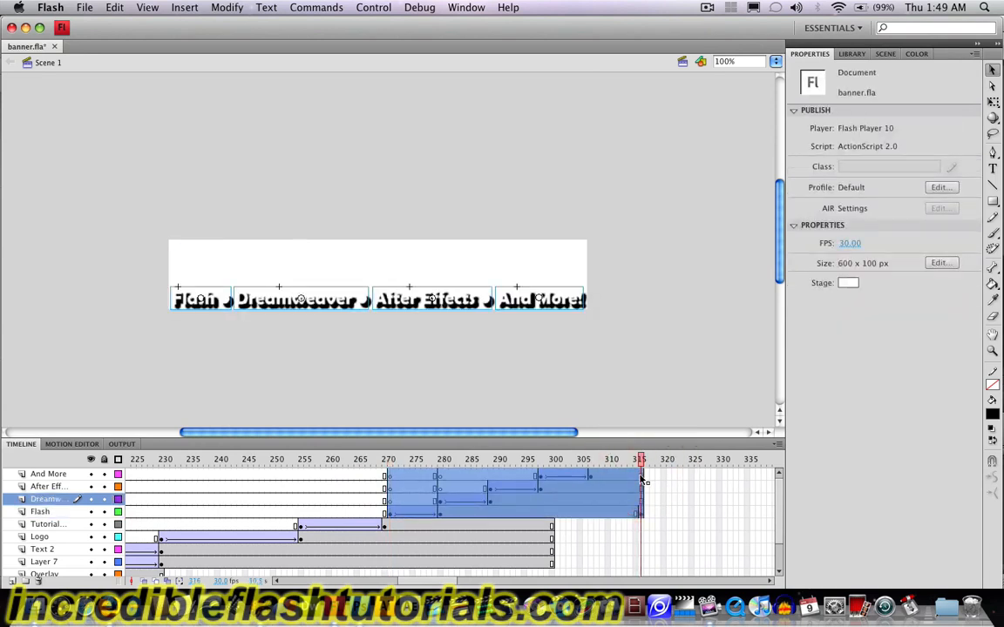
pyautogui.moveTo(613, 479); pyautogui.dragTo(659, 479)
pyautogui.click(596, 549)
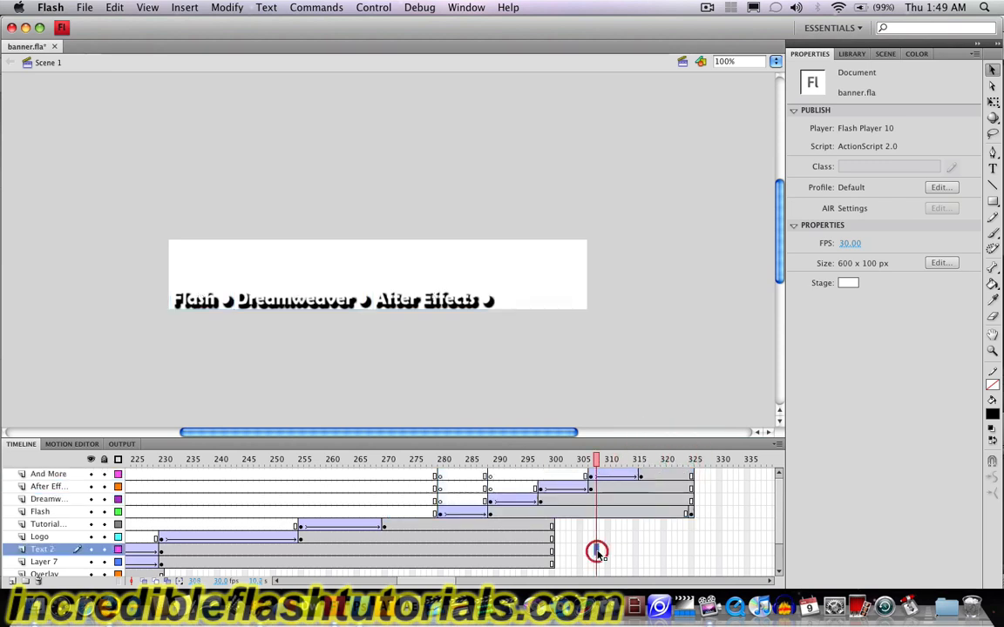
pyautogui.click(384, 527)
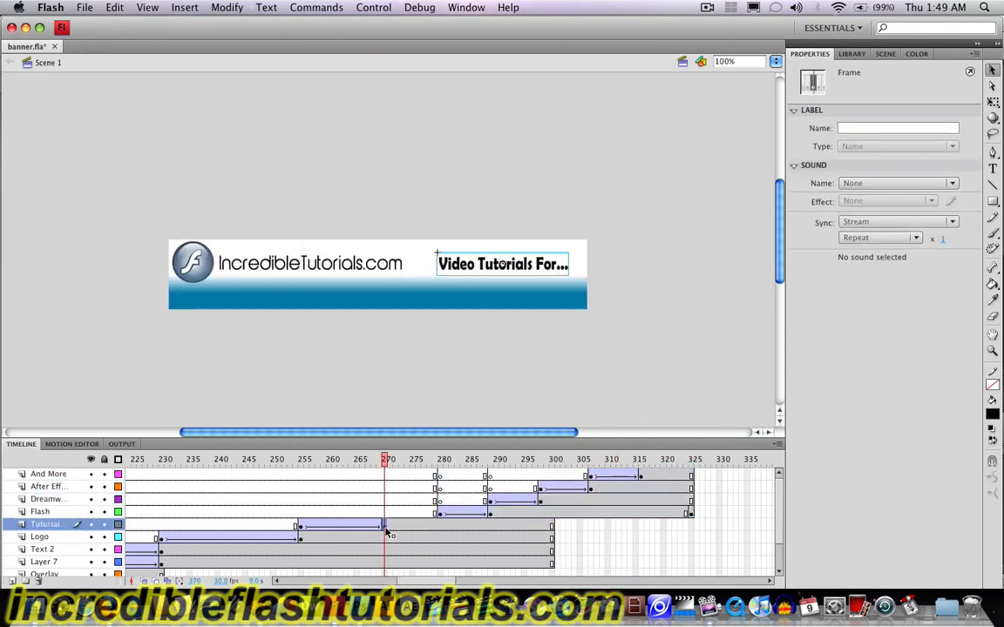
pyautogui.moveTo(392, 530); pyautogui.dragTo(399, 534)
# - Play the banner animation and inspect the frames where the topic words appear
pyautogui.click(229, 500)
pyautogui.press('Return')
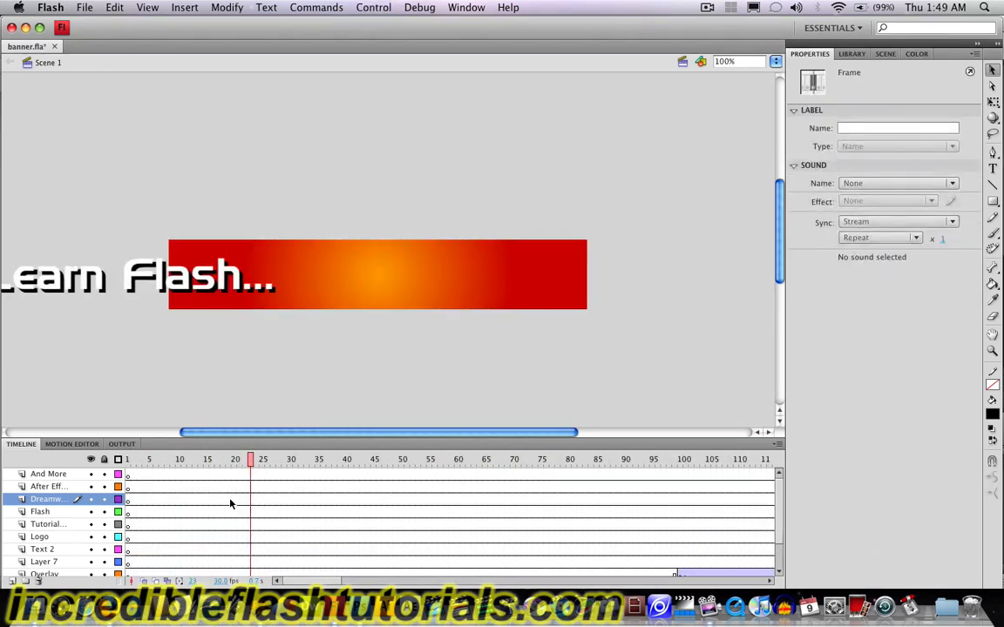
pyautogui.moveTo(317, 581); pyautogui.dragTo(425, 581)
pyautogui.click(473, 522)
pyautogui.click(496, 515)
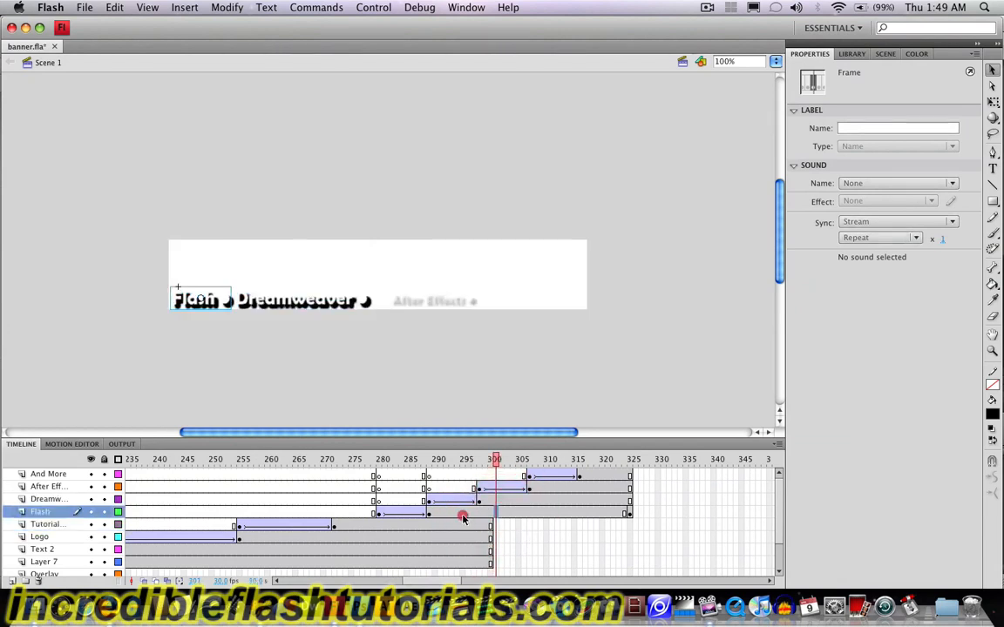
pyautogui.click(464, 515)
pyautogui.click(520, 515)
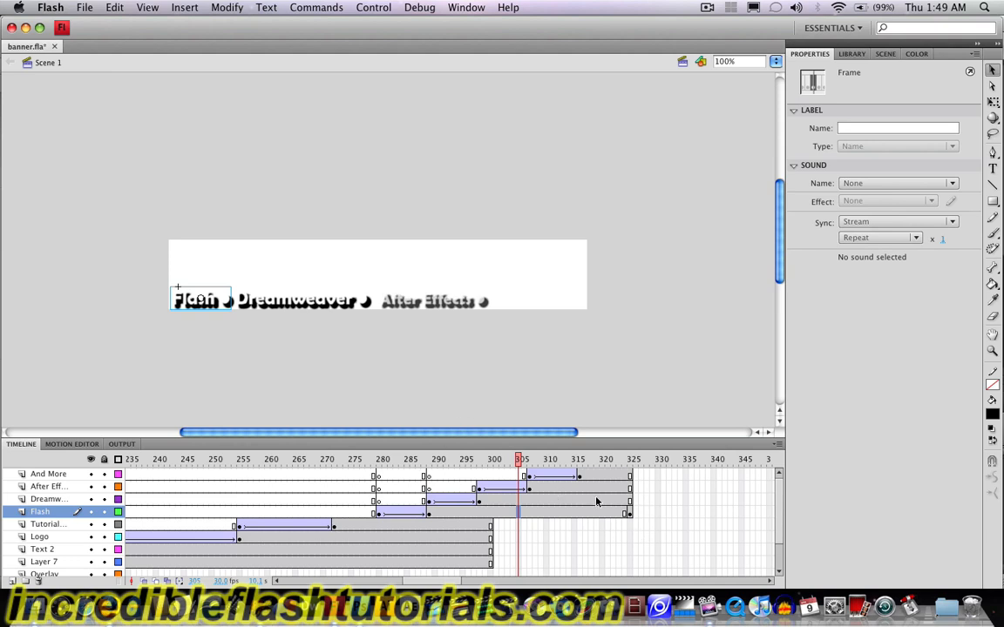
# - Extend the Tutorials, Logo, Text 2 and Layer 7 layers to frame 325 and play back the ending
pyautogui.click(630, 528)
pyautogui.scroll(-1, 640, 540)
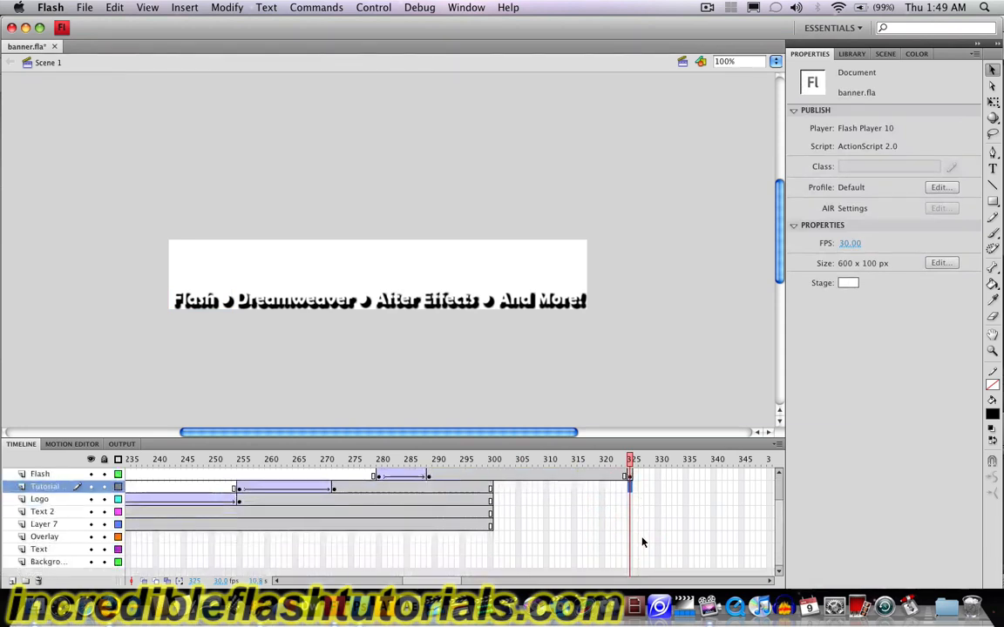
pyautogui.keyDown('shift'); pyautogui.click(630, 527); pyautogui.keyUp('shift')
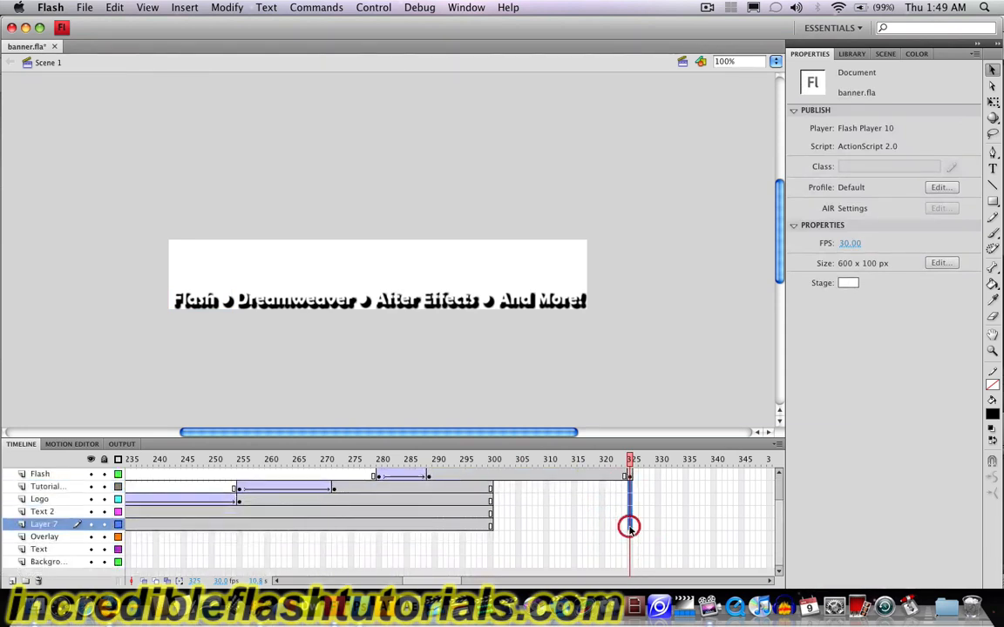
pyautogui.rightClick(632, 532)
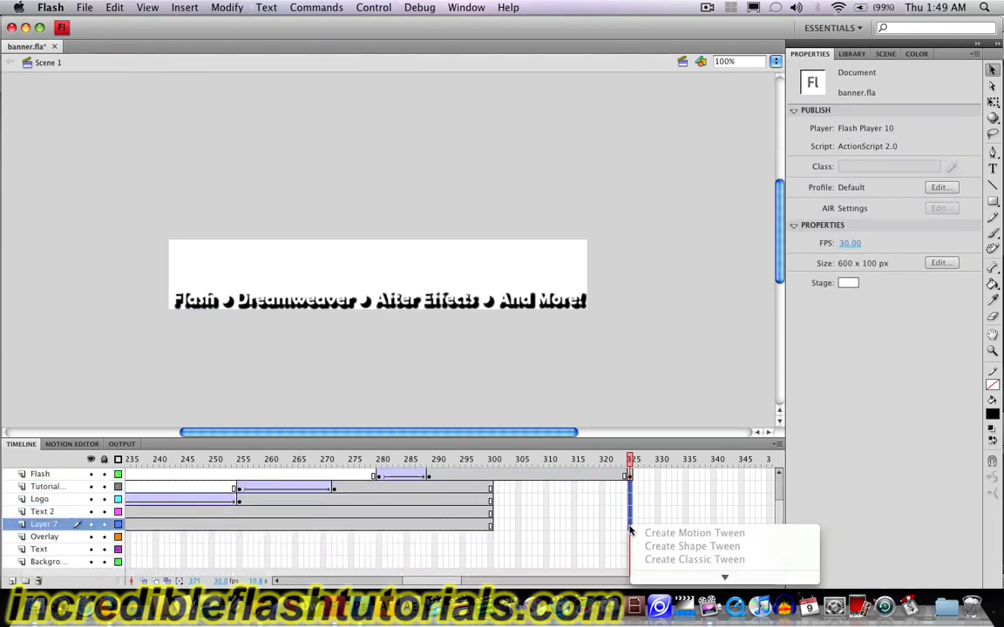
pyautogui.click(684, 469)
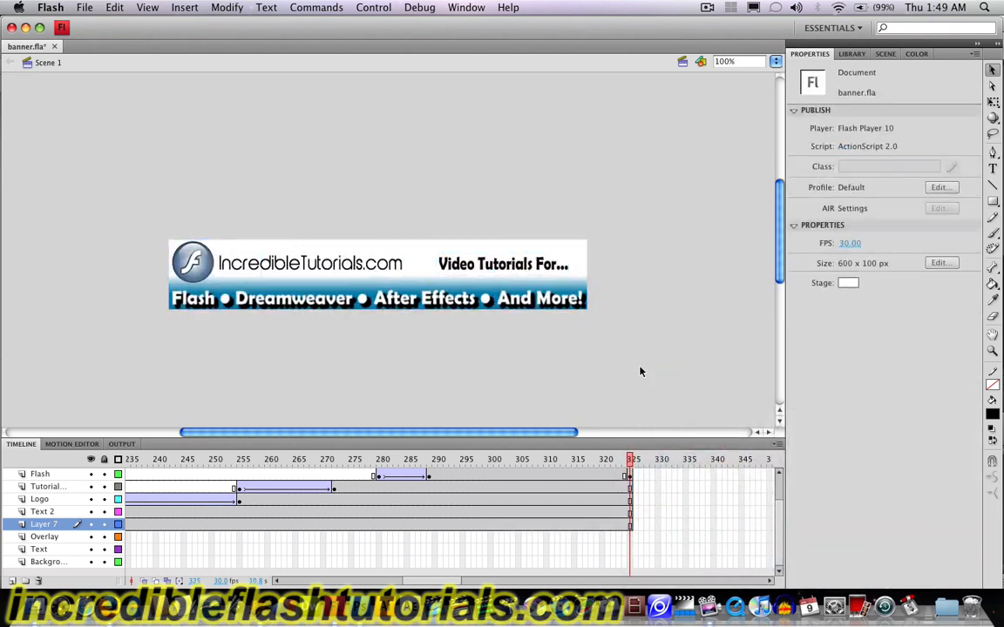
pyautogui.click(202, 477)
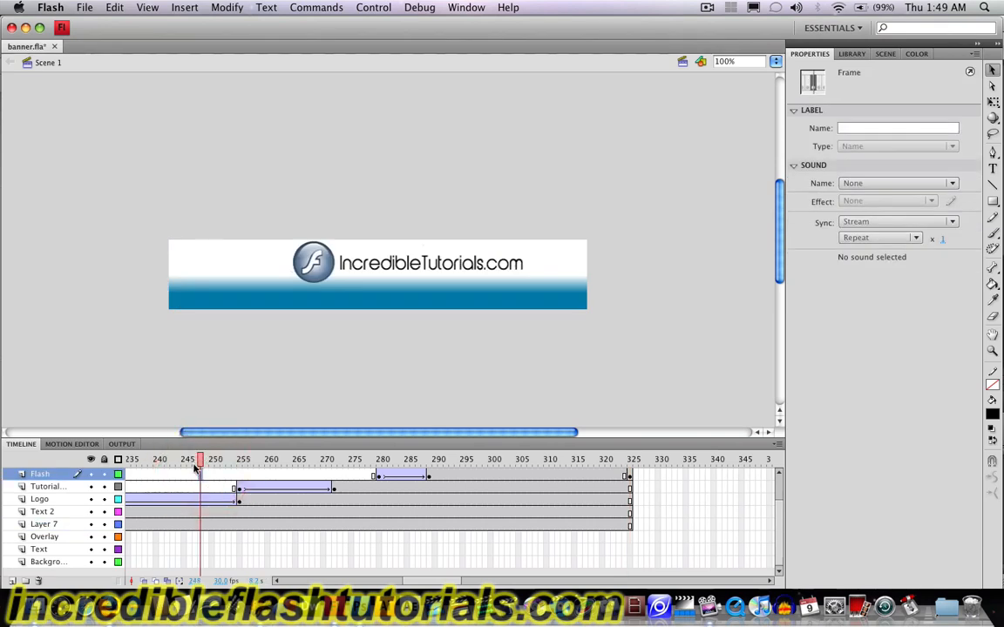
pyautogui.press('Return')
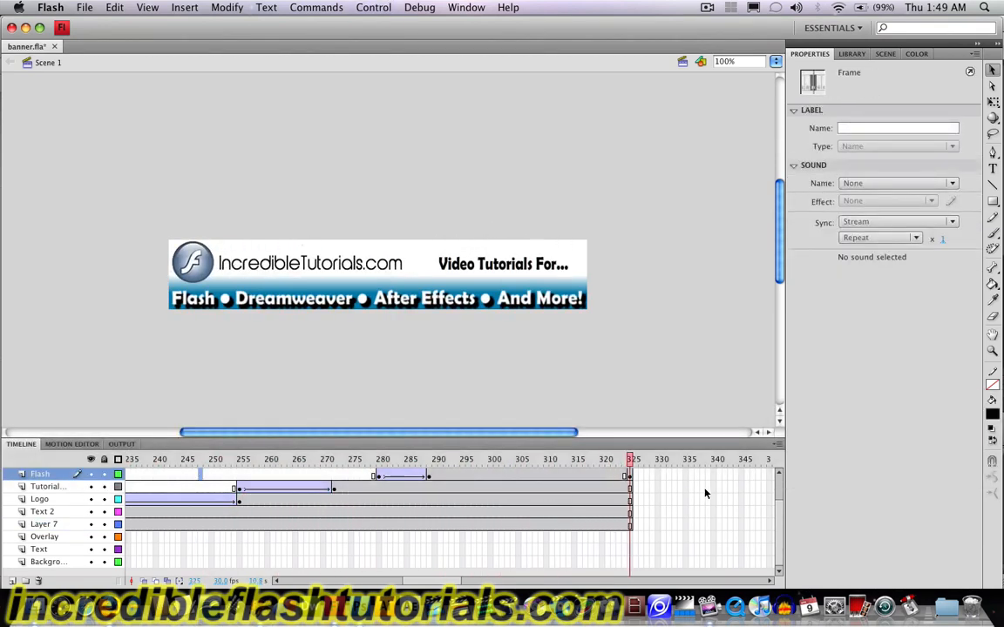
# - Extend all layers from And More down to Layer 7 to frame 400 by inserting frames
pyautogui.moveTo(442, 584); pyautogui.dragTo(463, 581)
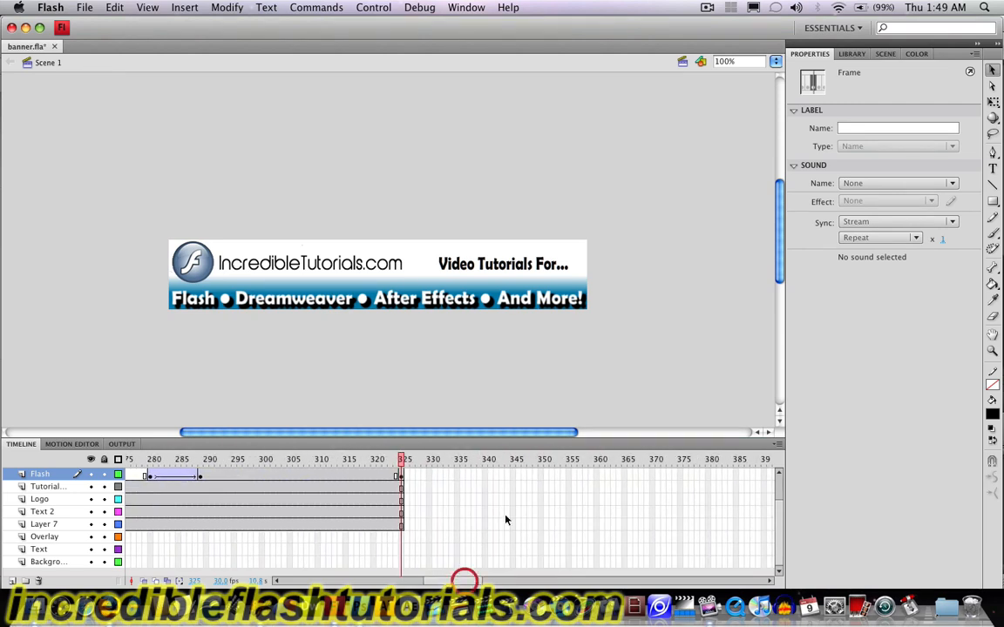
pyautogui.scroll(3, 538, 520)
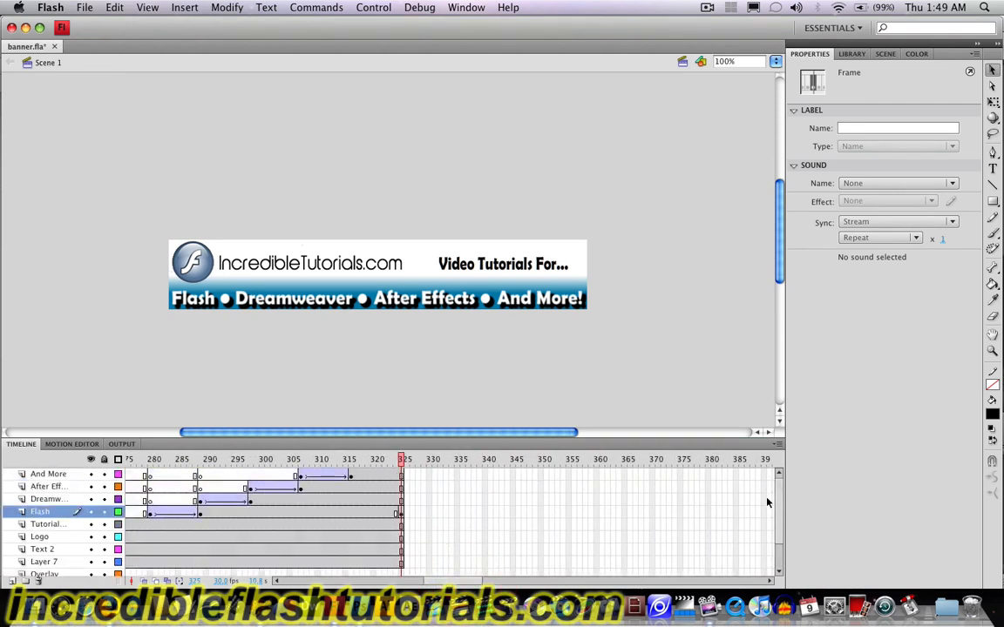
pyautogui.click(769, 581)
pyautogui.click(769, 581)
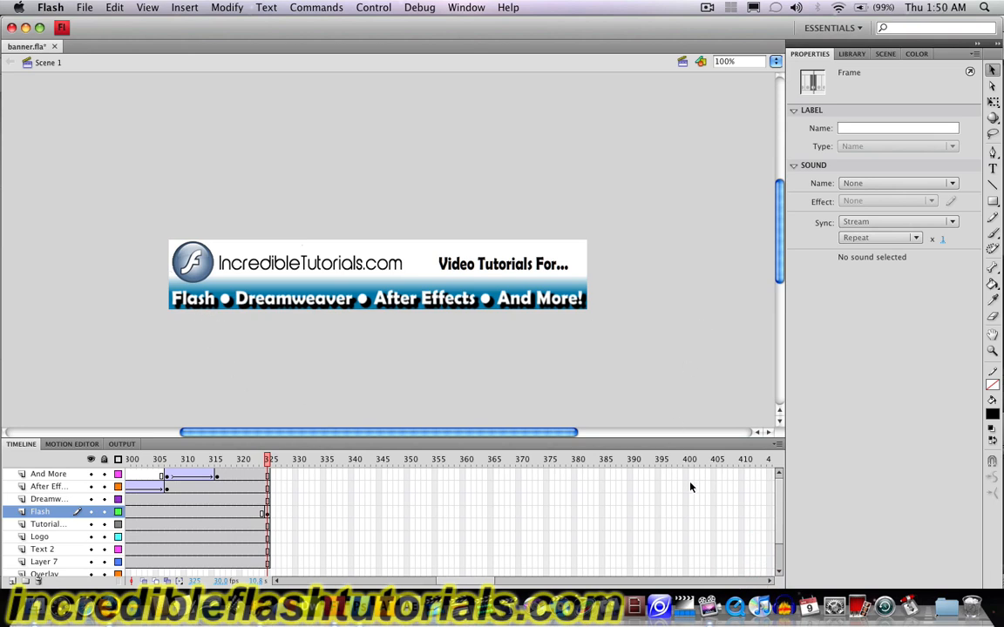
pyautogui.scroll(-1, 688, 479)
pyautogui.click(690, 419)
pyautogui.scroll(-2, 688, 490)
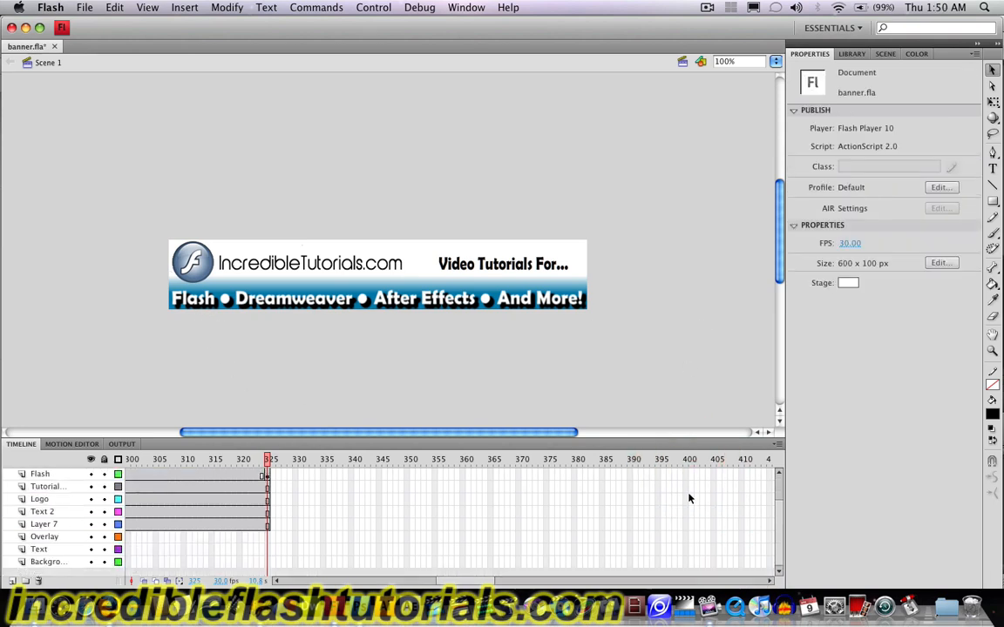
pyautogui.keyDown('shift'); pyautogui.click(686, 527); pyautogui.keyUp('shift')
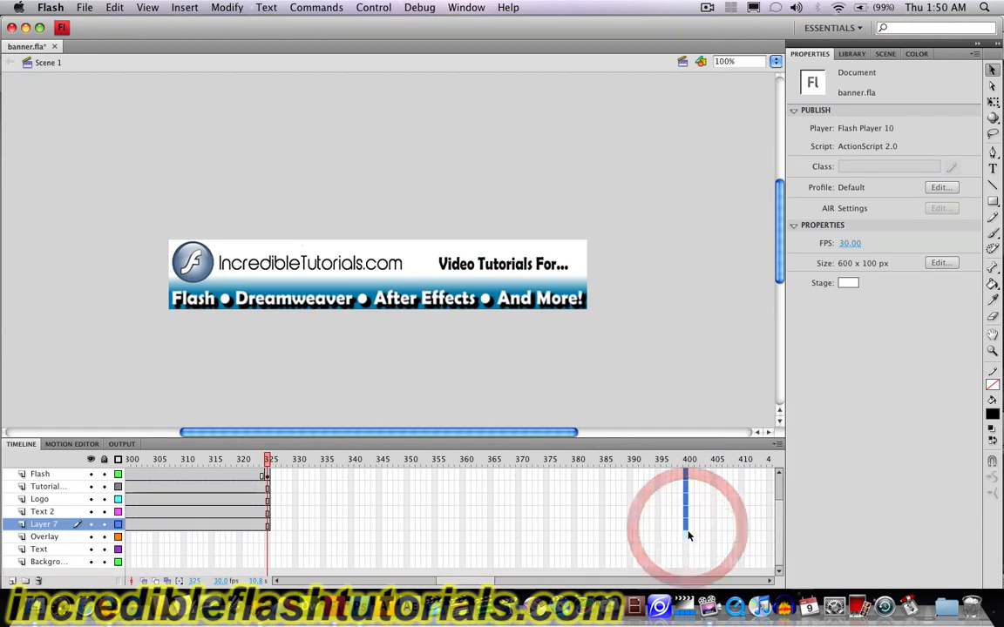
pyautogui.rightClick(689, 532)
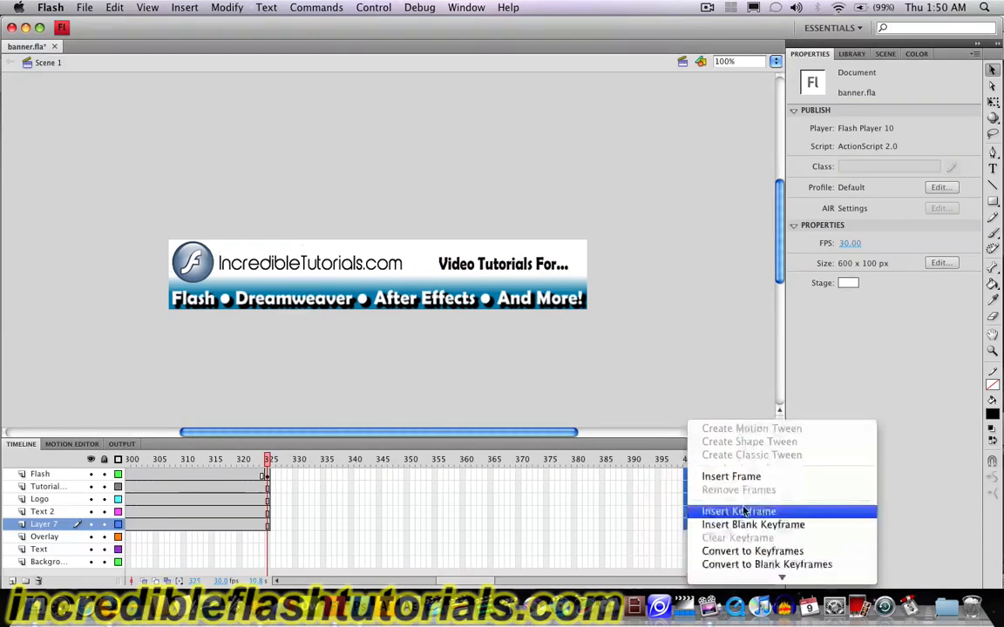
pyautogui.click(743, 478)
pyautogui.click(654, 379)
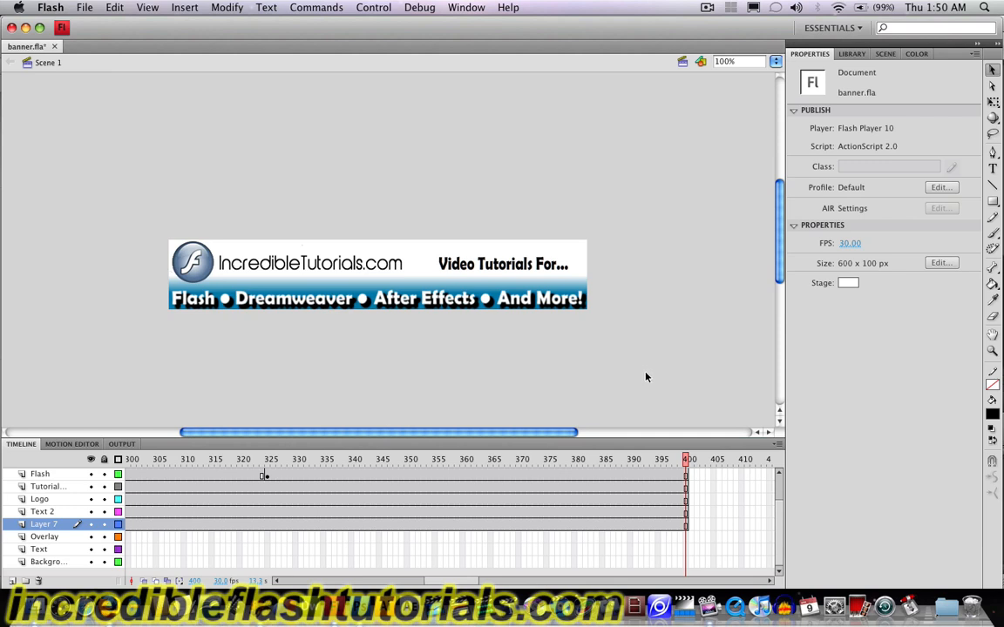
# - Add a new layer above the And More layer and name it Button
pyautogui.scroll(-2, 649, 380)
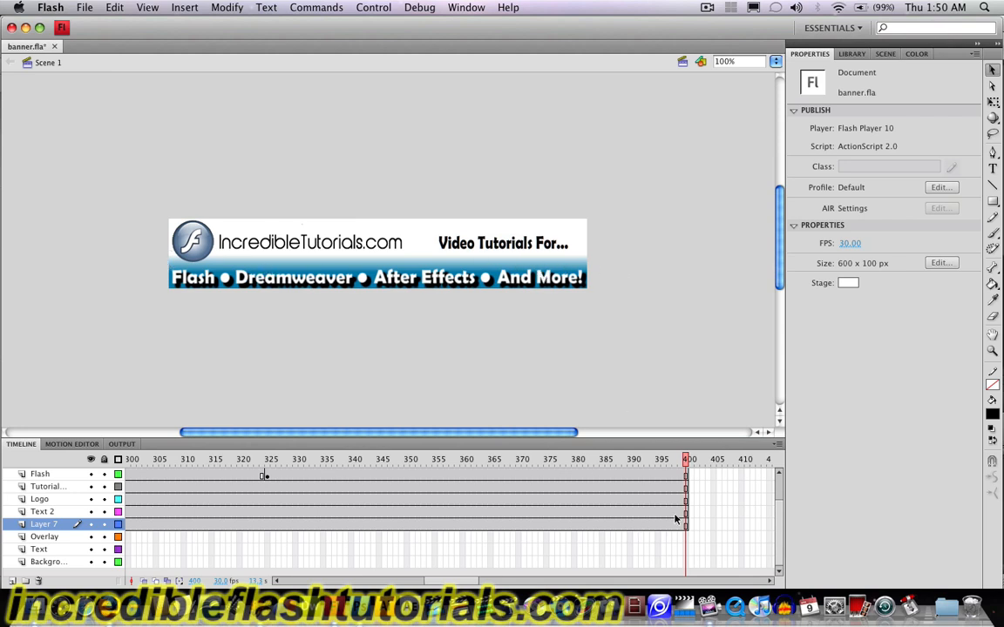
pyautogui.scroll(3, 781, 539)
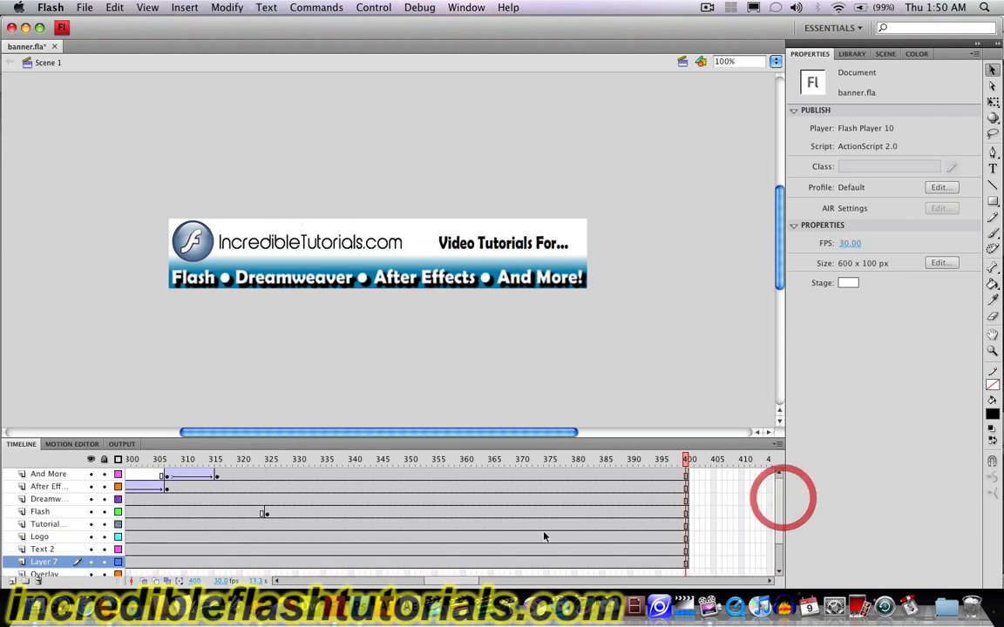
pyautogui.moveTo(448, 583); pyautogui.dragTo(241, 582)
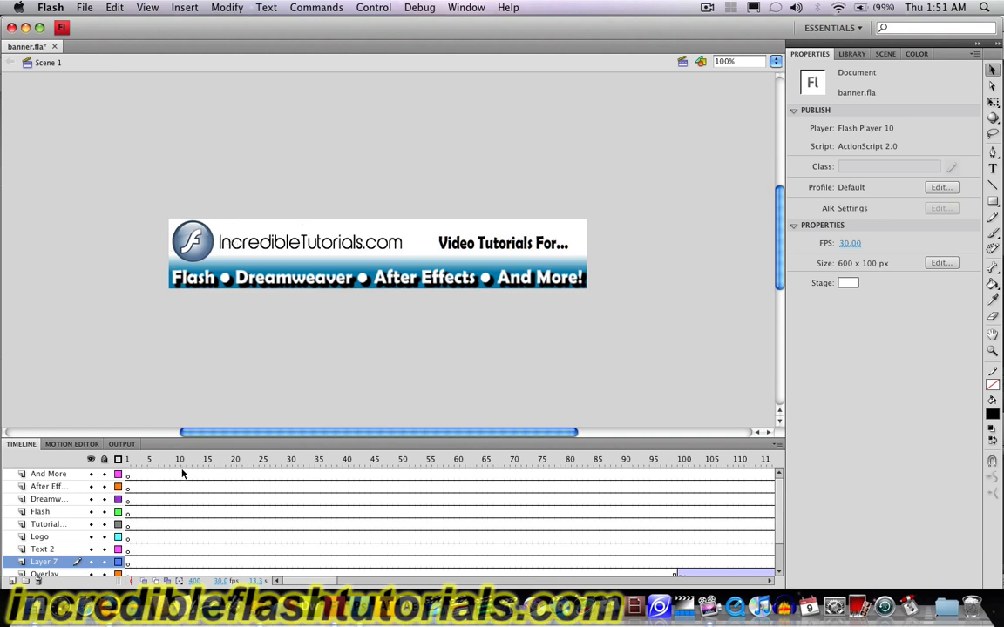
pyautogui.click(129, 475)
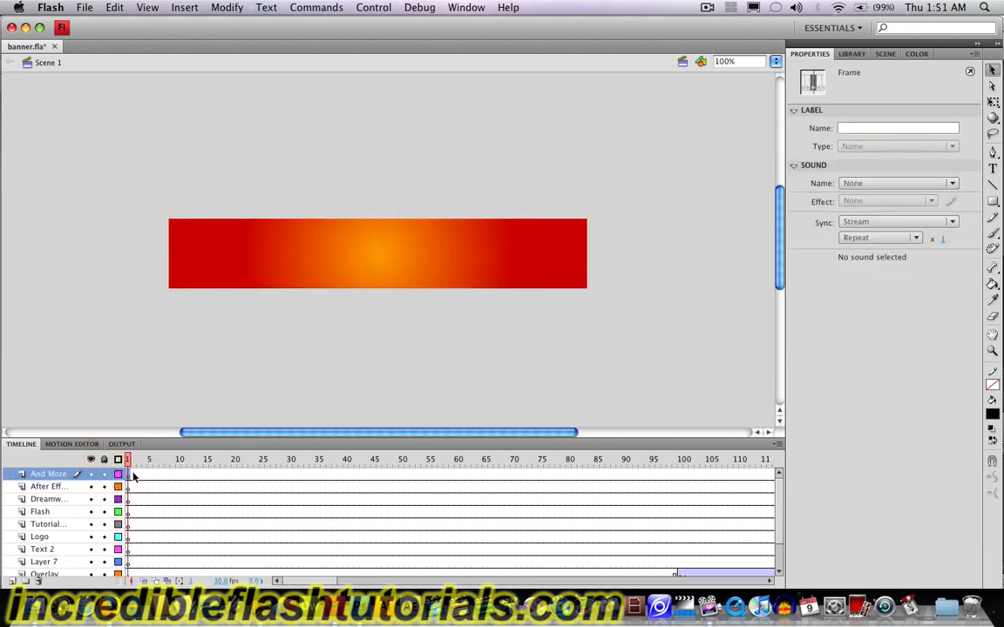
pyautogui.click(11, 586)
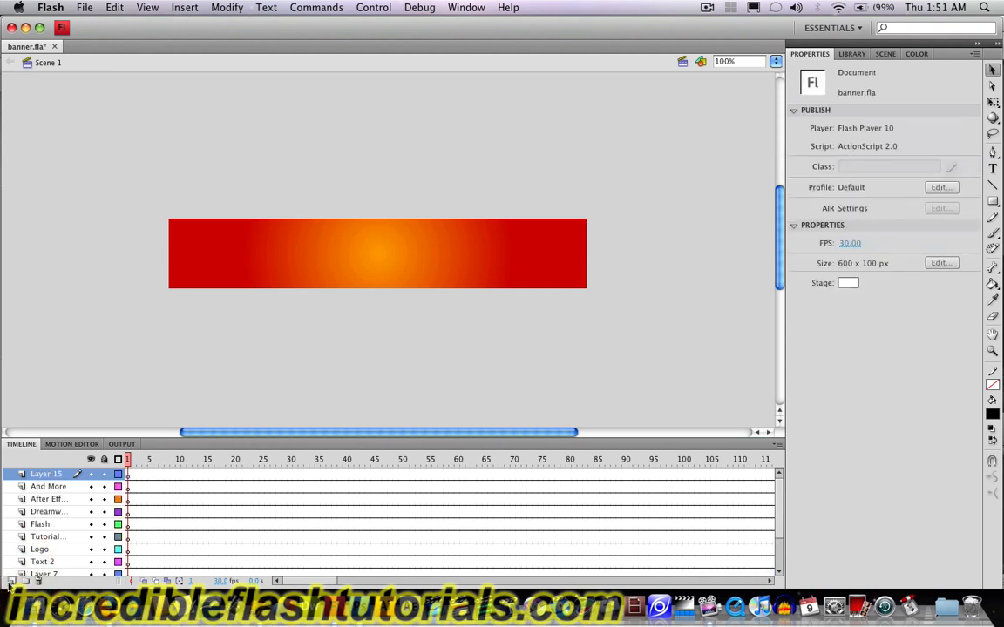
pyautogui.doubleClick(48, 476)
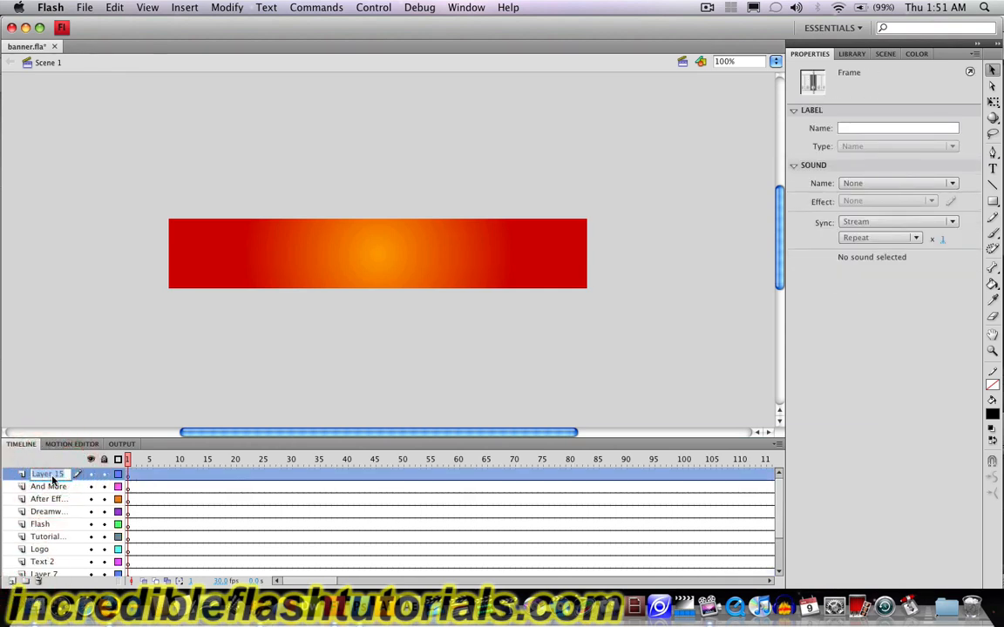
pyautogui.write('Butot')
pyautogui.press('BackSpace')
pyautogui.press('BackSpace')
pyautogui.write('ton')
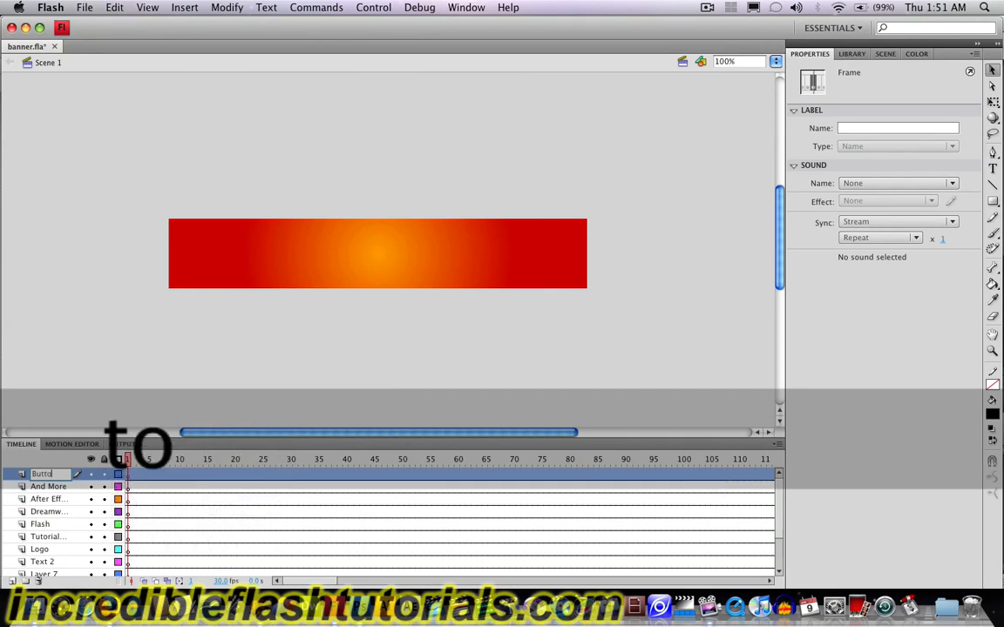
pyautogui.press('Return')
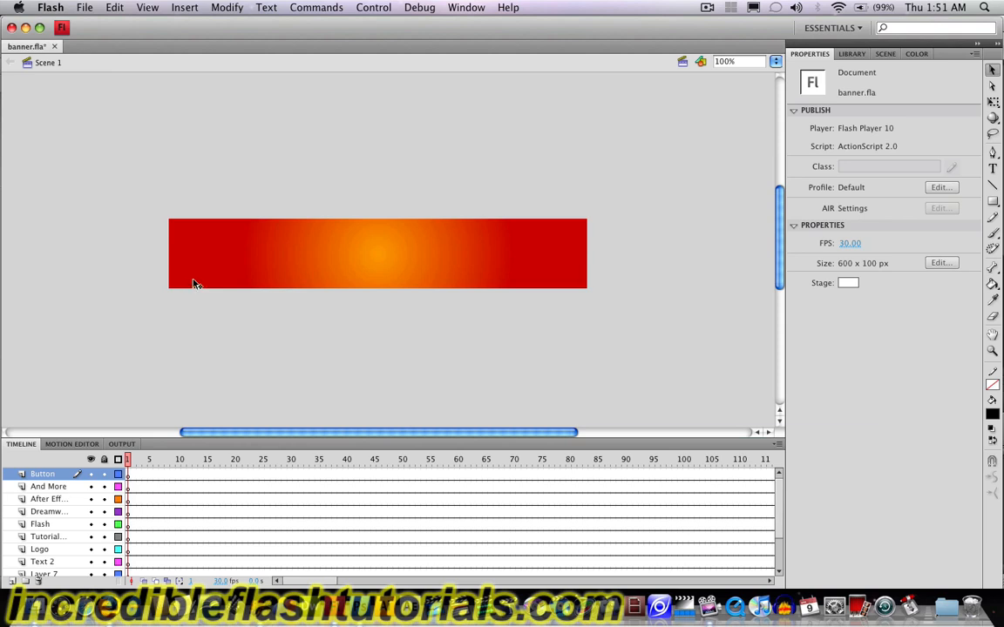
# - Copy the red-orange gradient background shape and paste it in place on frame 1 of the Button layer
pyautogui.click(194, 284)
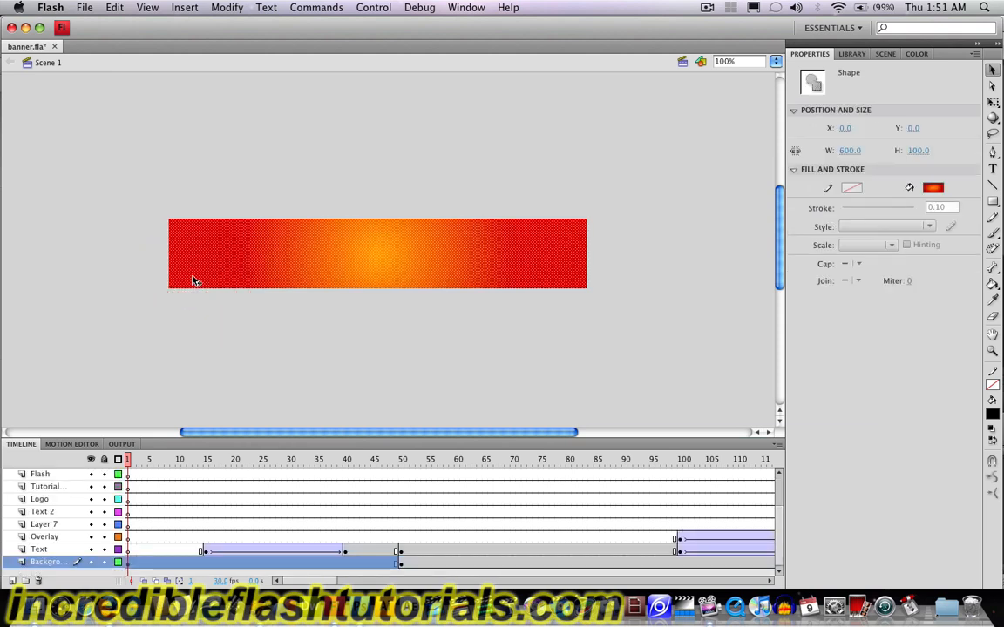
pyautogui.scroll(4, 195, 500)
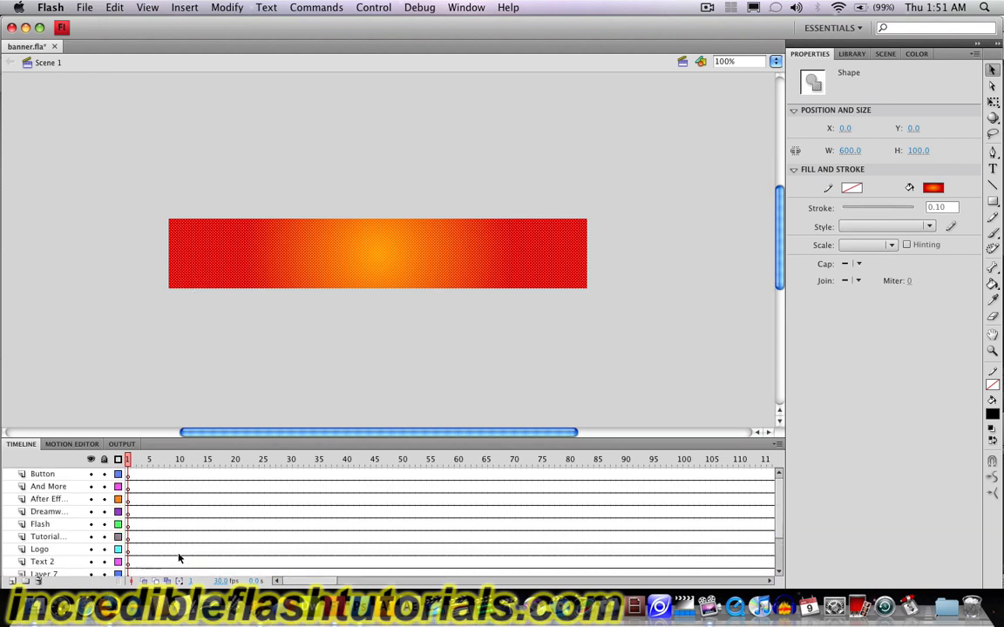
pyautogui.click(129, 481)
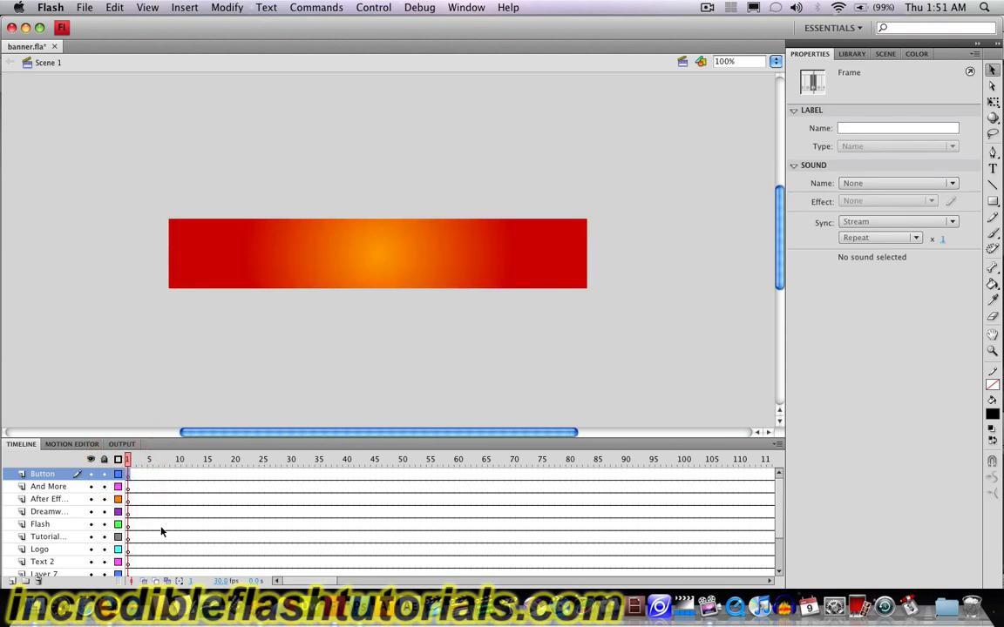
pyautogui.click(113, 7)
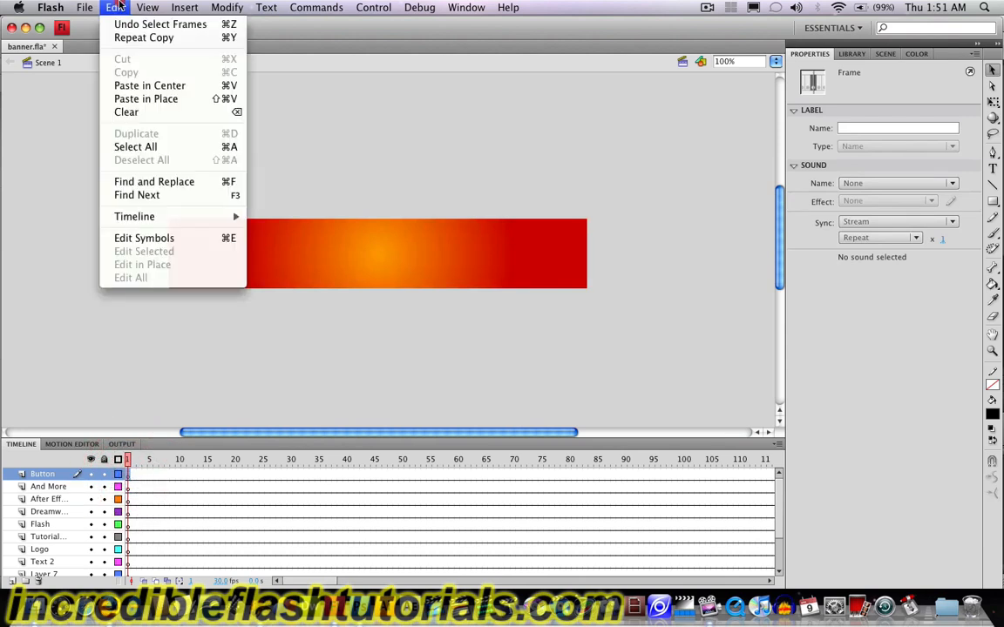
pyautogui.click(123, 98)
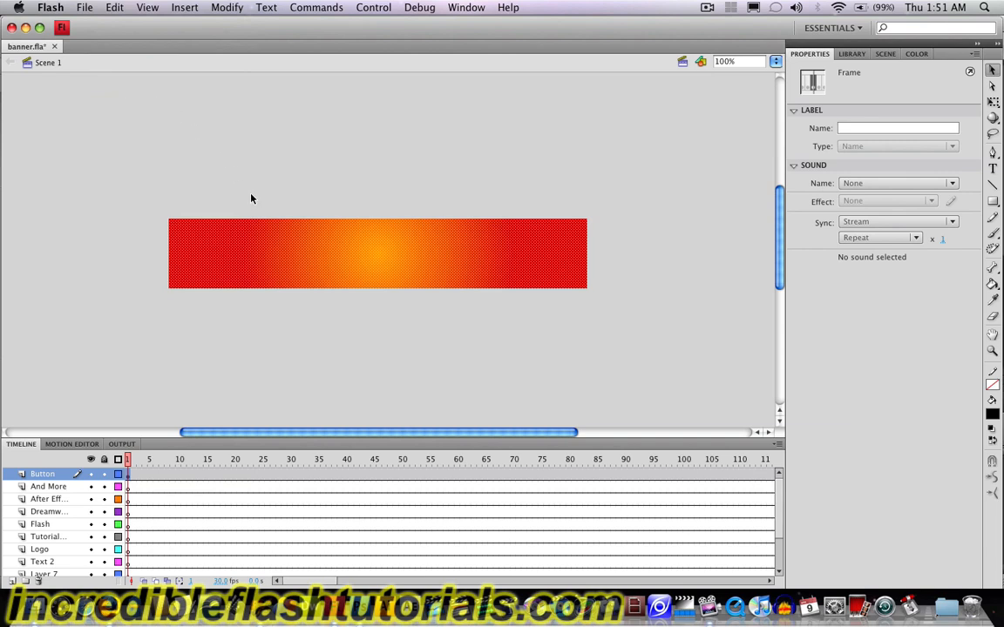
# - Convert the pasted gradient rectangle to a Button-type symbol named Button and apply an Alpha color effect of 0%
pyautogui.press('F8')
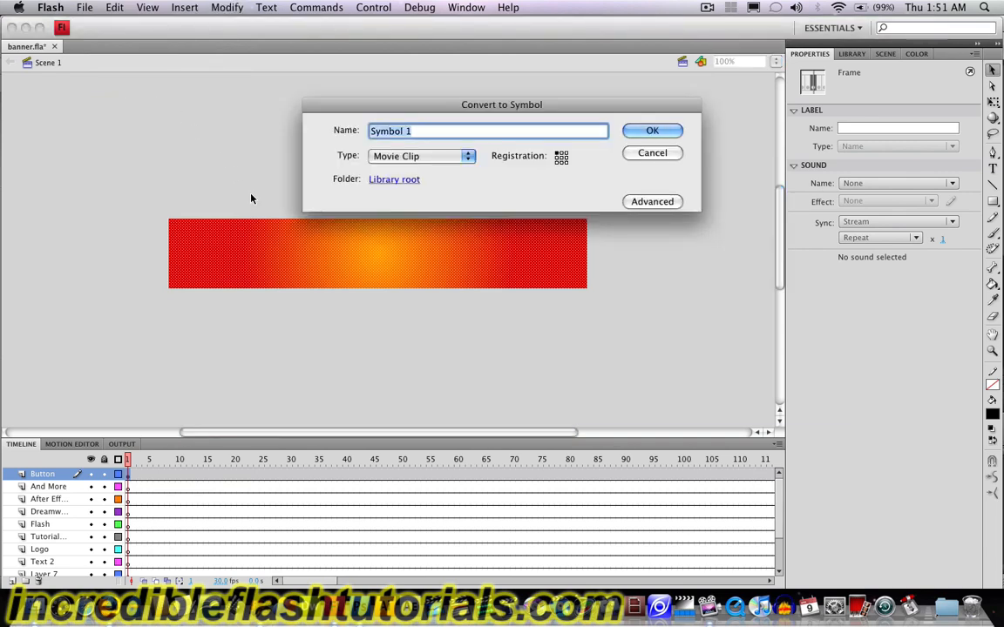
pyautogui.write('B')
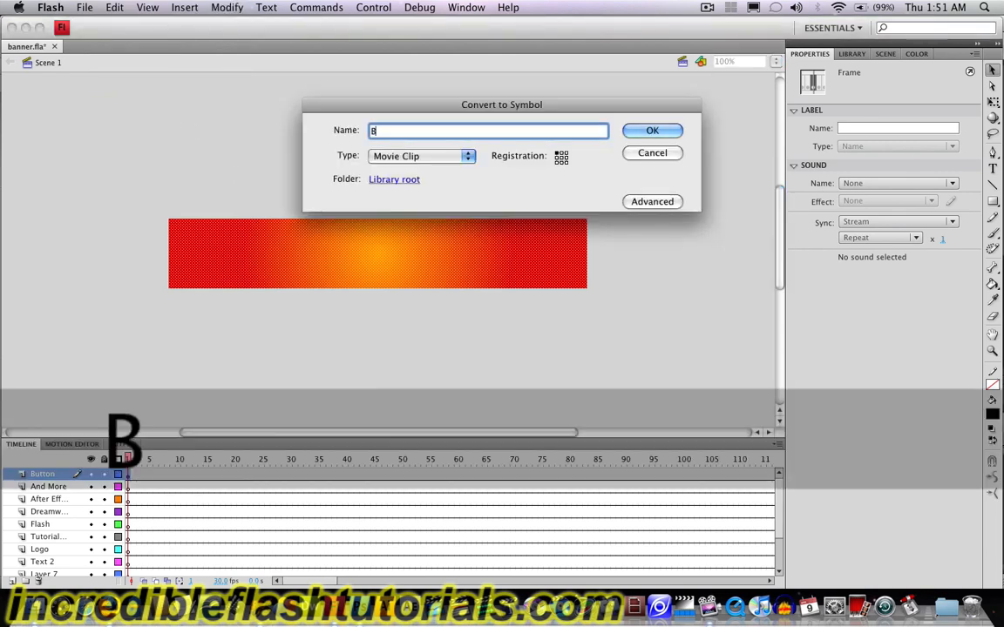
pyautogui.write('utton')
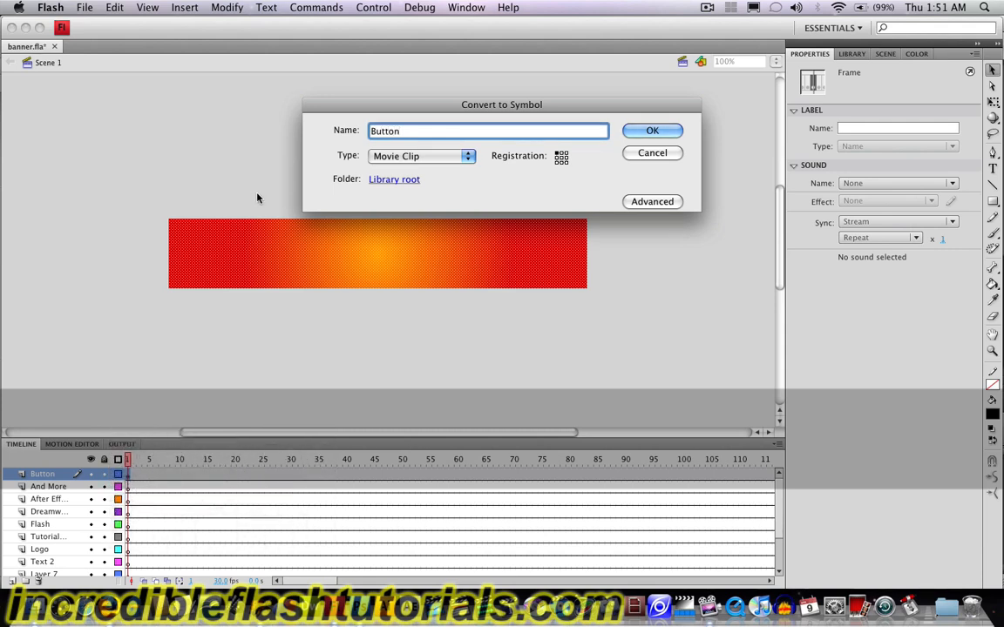
pyautogui.click(417, 158)
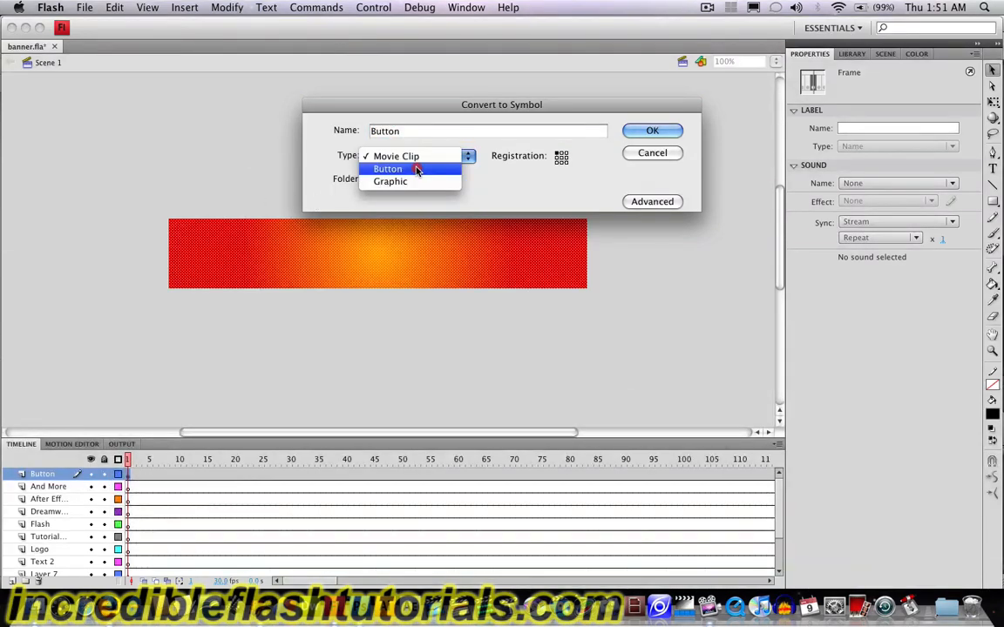
pyautogui.click(416, 169)
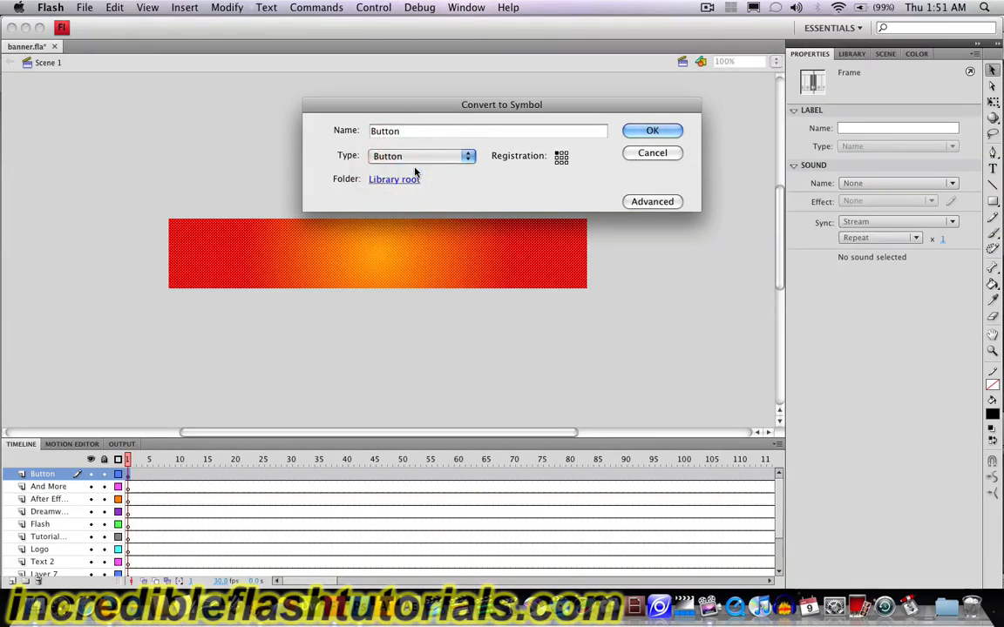
pyautogui.click(652, 131)
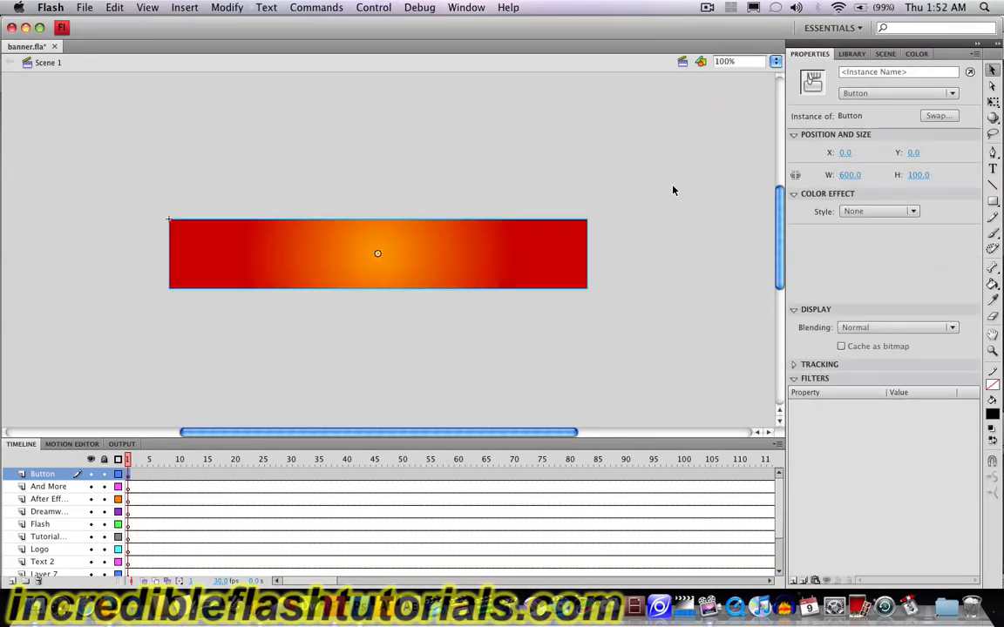
pyautogui.click(870, 213)
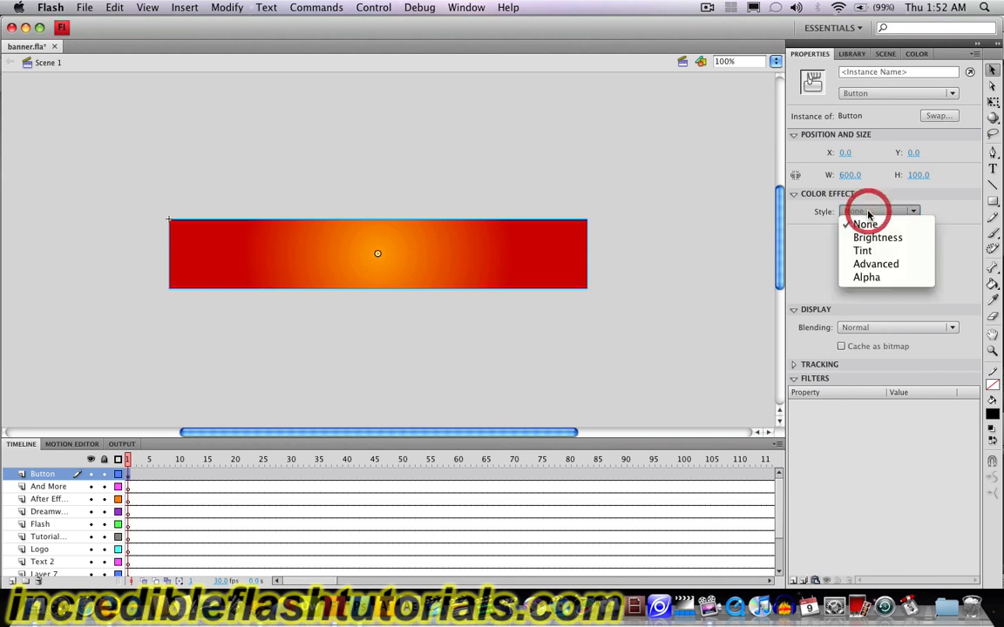
pyautogui.click(870, 278)
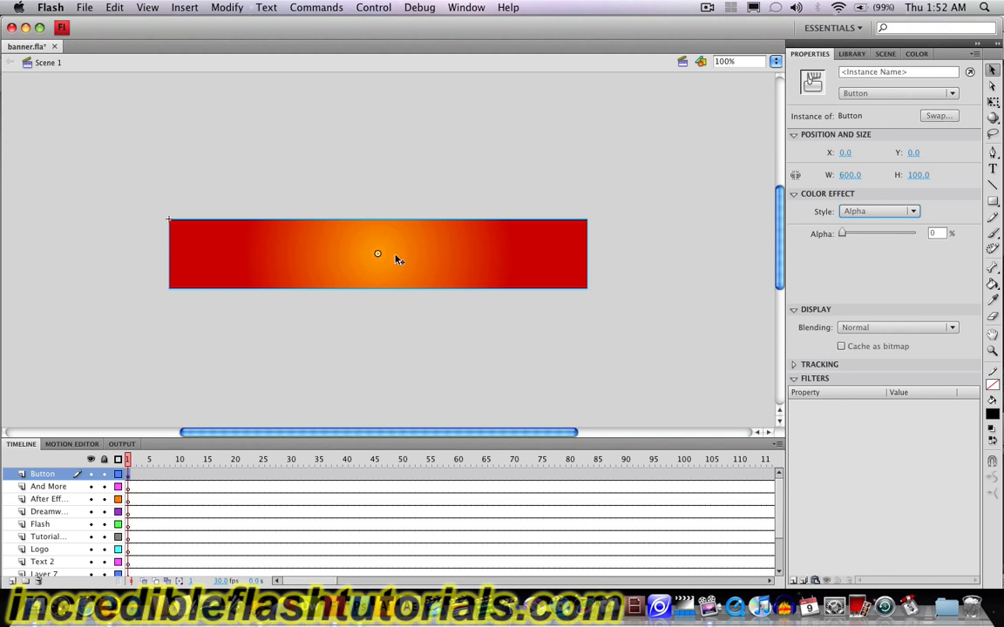
# - Add a getURL action to the button instance covering the stage
pyautogui.click(379, 257)
pyautogui.click(469, 5)
pyautogui.click(481, 159)
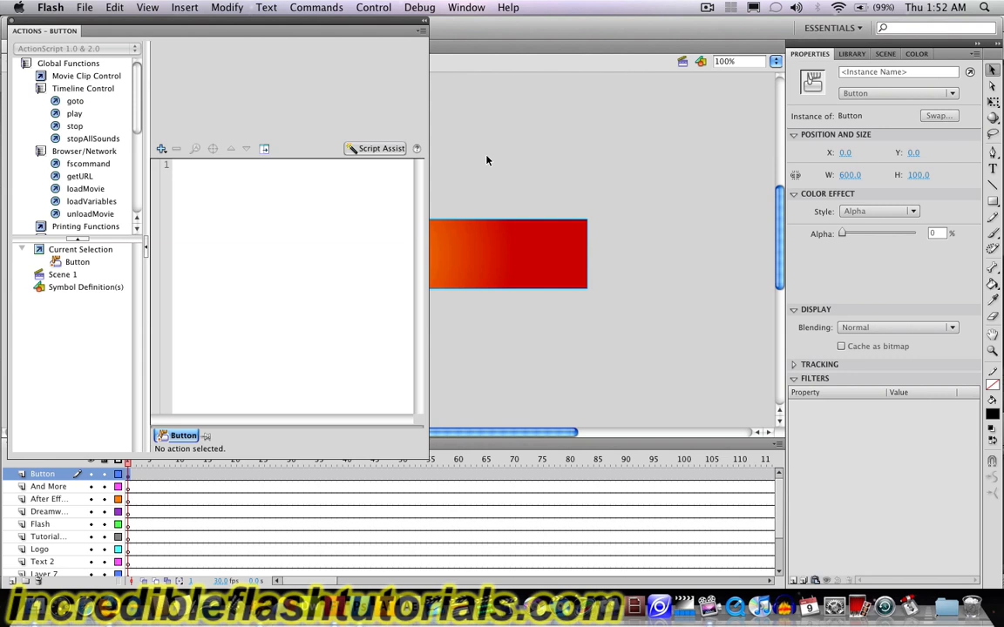
pyautogui.doubleClick(77, 176)
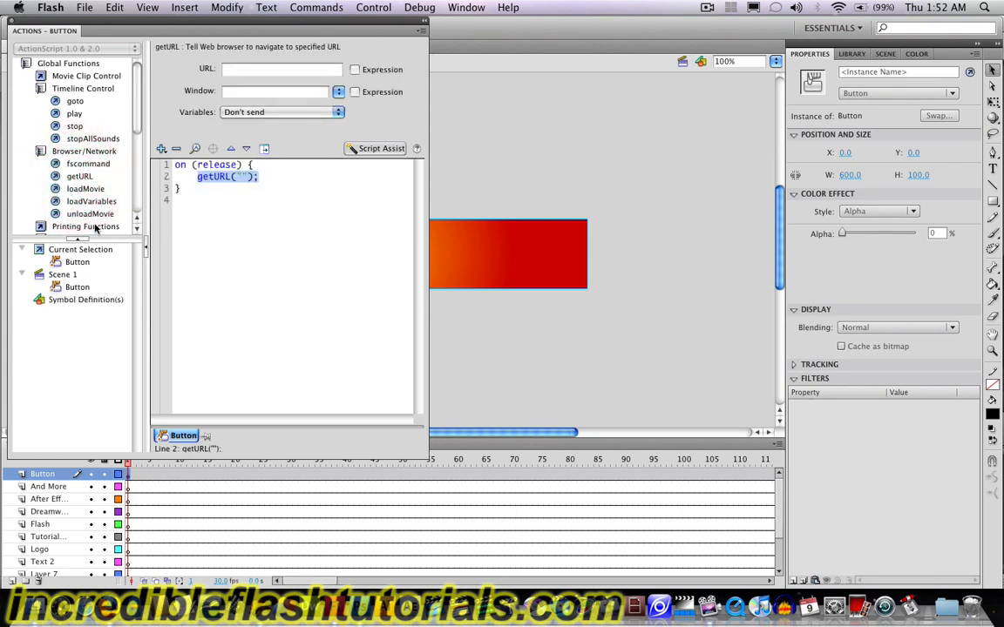
pyautogui.click(266, 71)
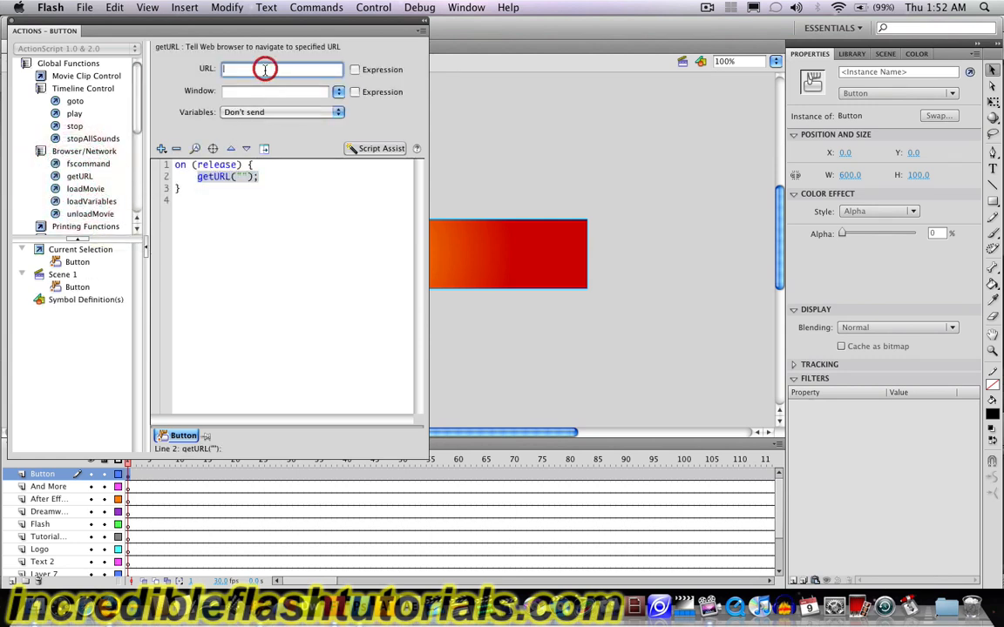
pyautogui.write('htt')
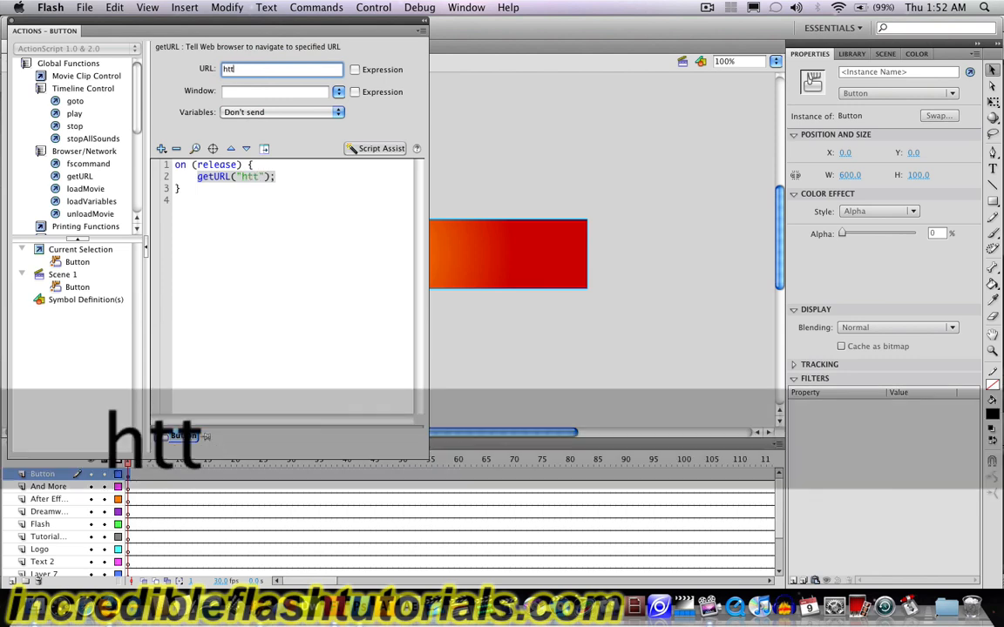
pyautogui.write('p://')
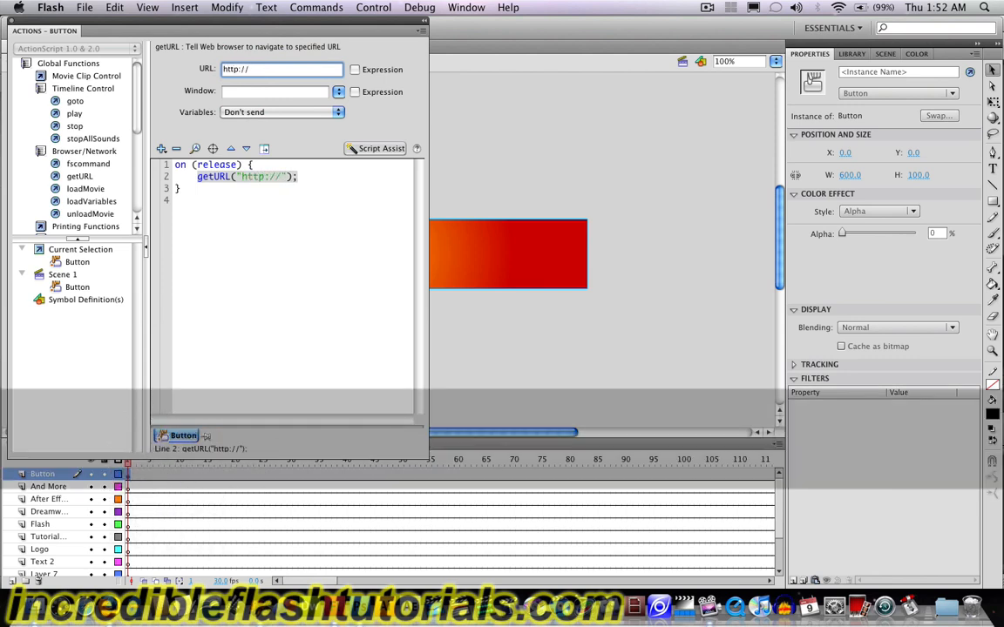
pyautogui.write('incred')
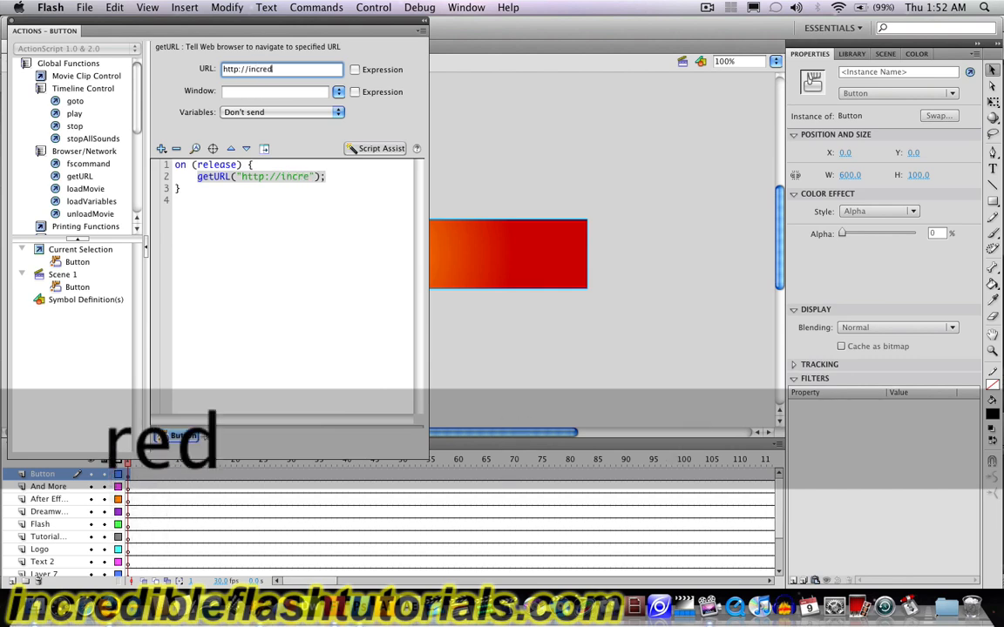
pyautogui.write('ible')
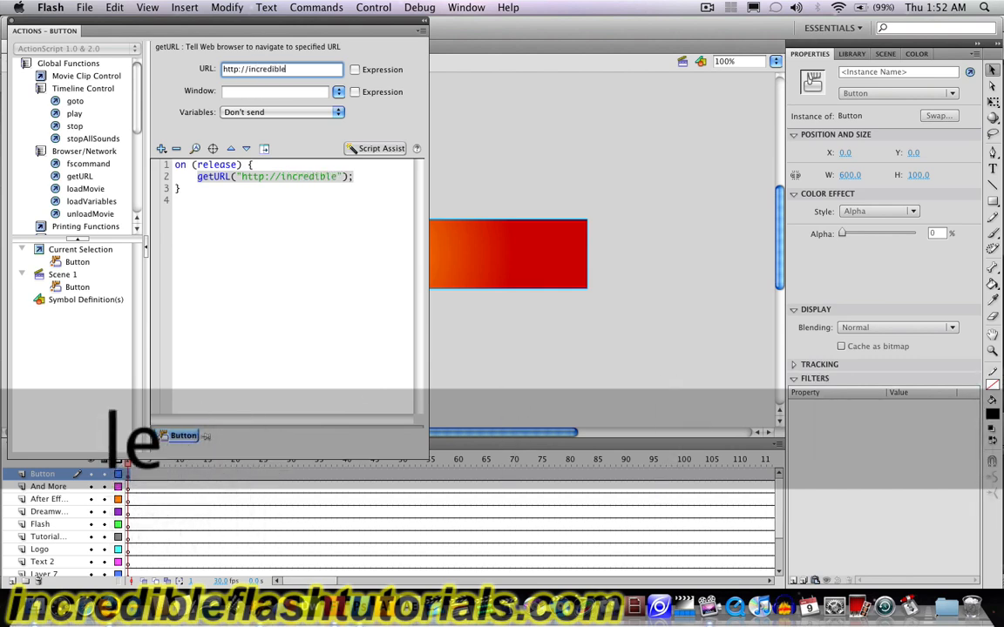
pyautogui.write('tutorials.')
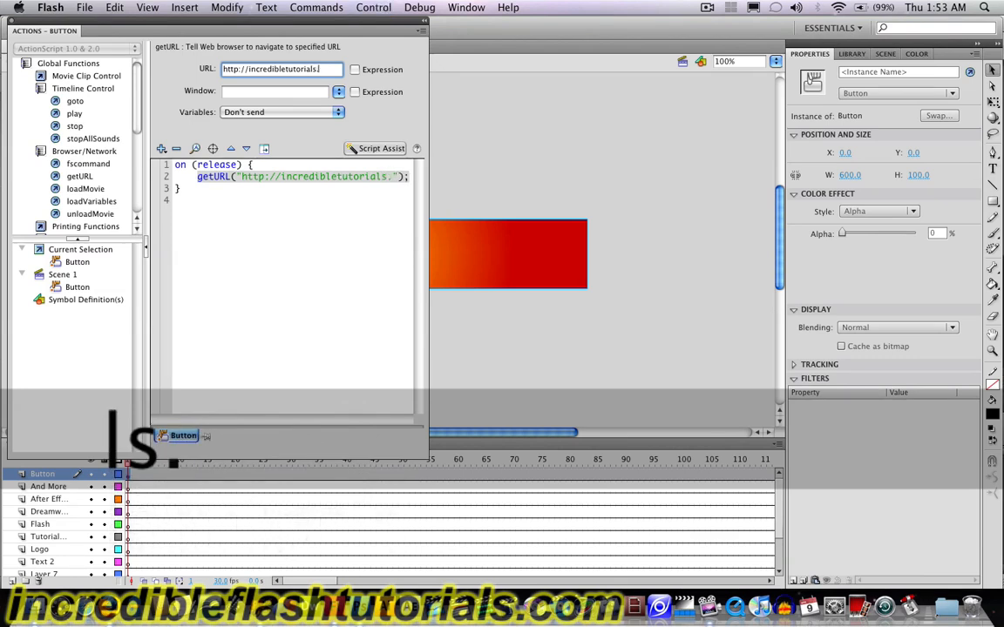
pyautogui.write('com')
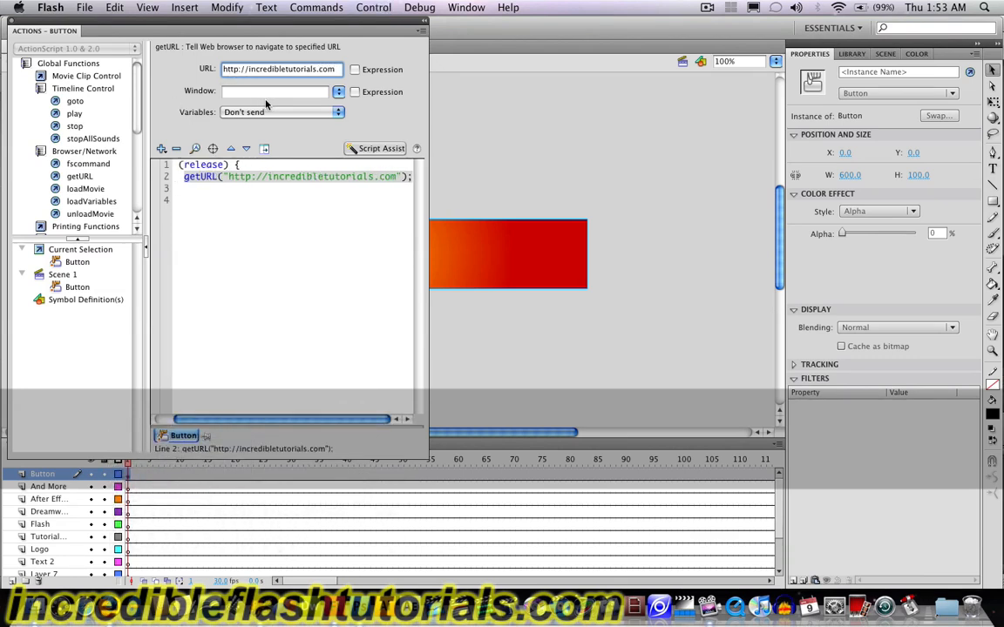
pyautogui.click(338, 91)
pyautogui.click(349, 93)
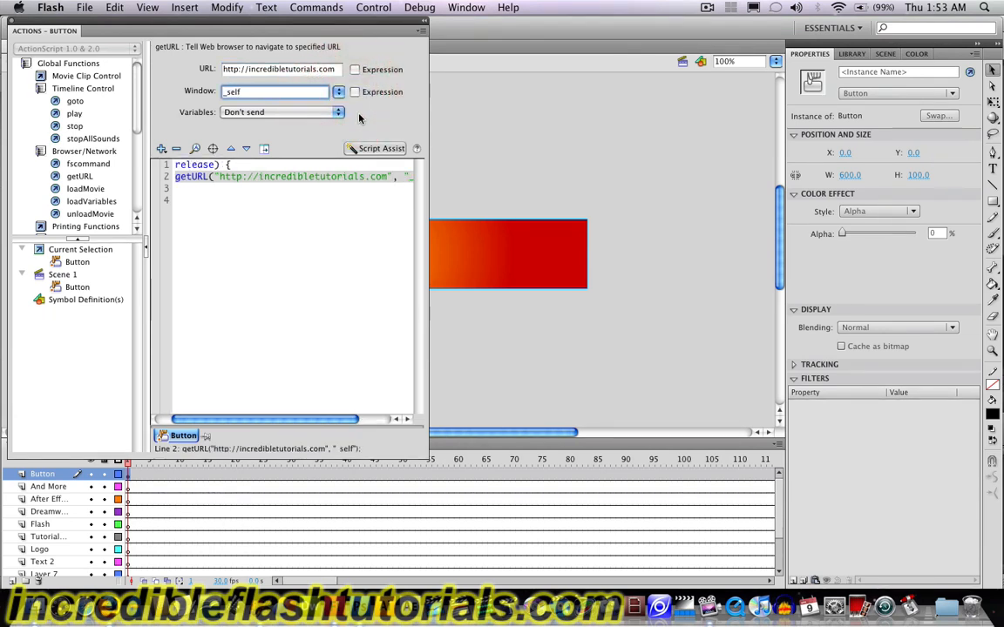
pyautogui.click(11, 23)
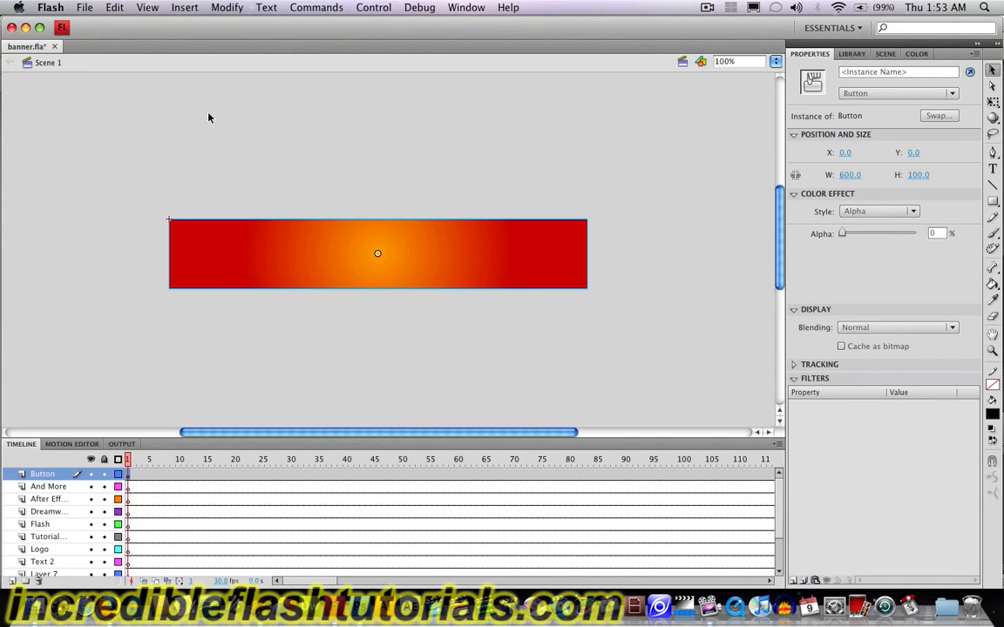
# - Test the movie and follow the banner's link to check that it opens the website
pyautogui.click(375, 7)
pyautogui.click(390, 107)
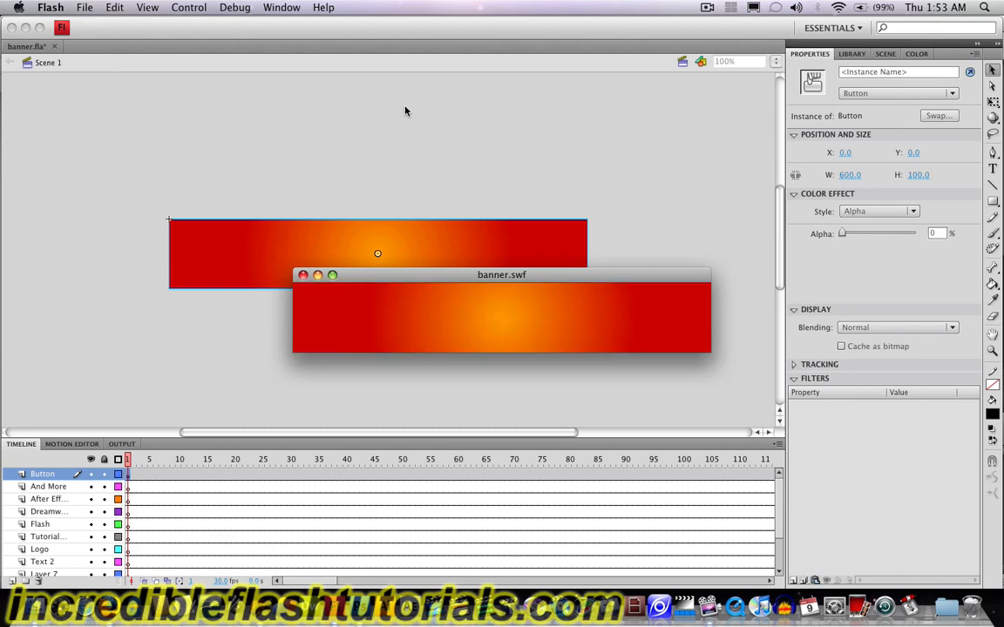
pyautogui.click(423, 300)
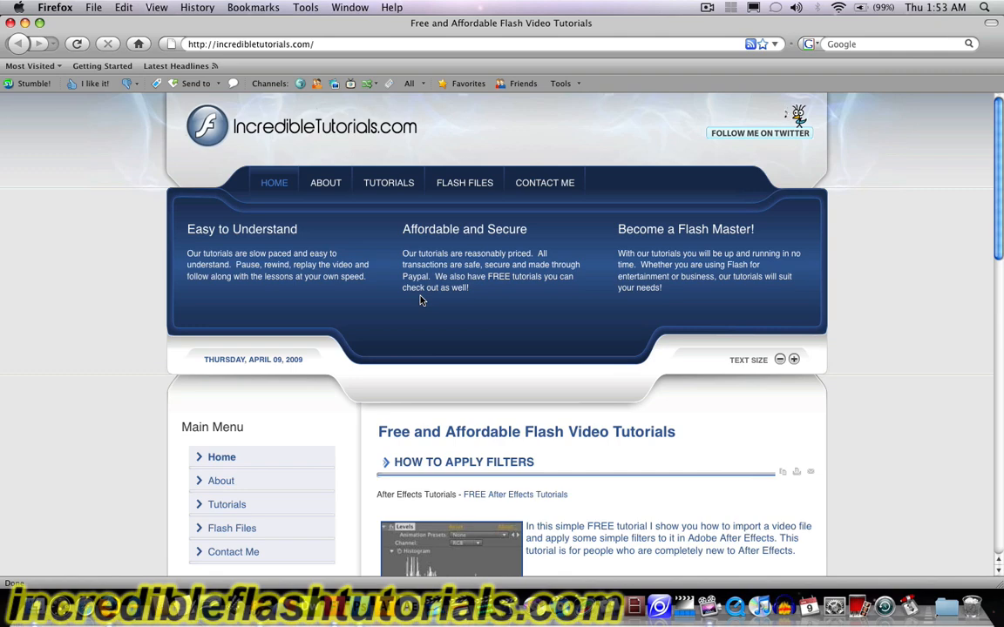
pyautogui.scroll(-5, 421, 298)
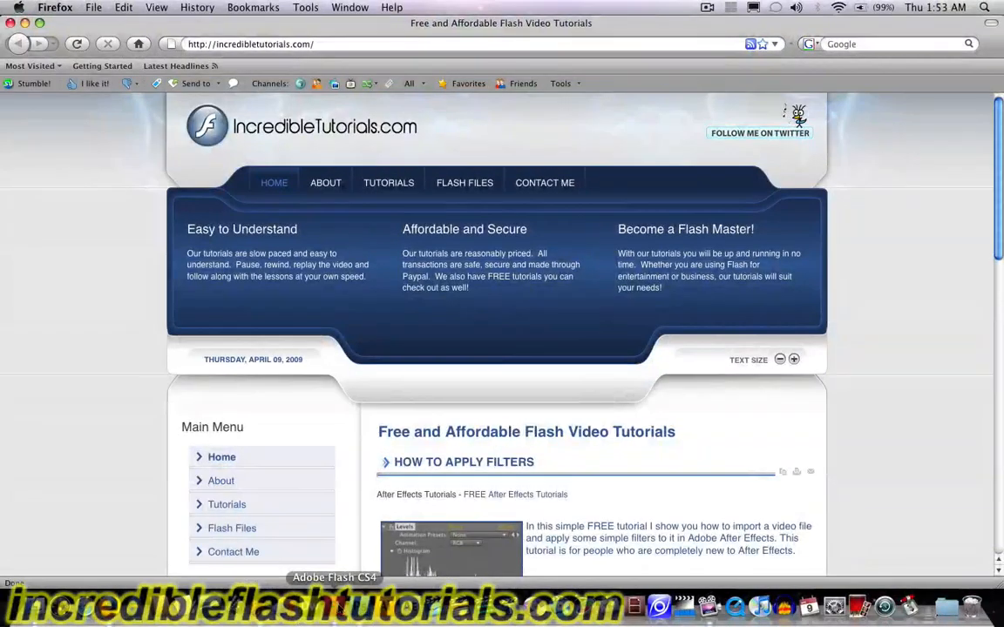
# - Switch back to Adobe Flash CS4, close the banner.swf test movie and deselect the button on the stage
pyautogui.click(334, 608)
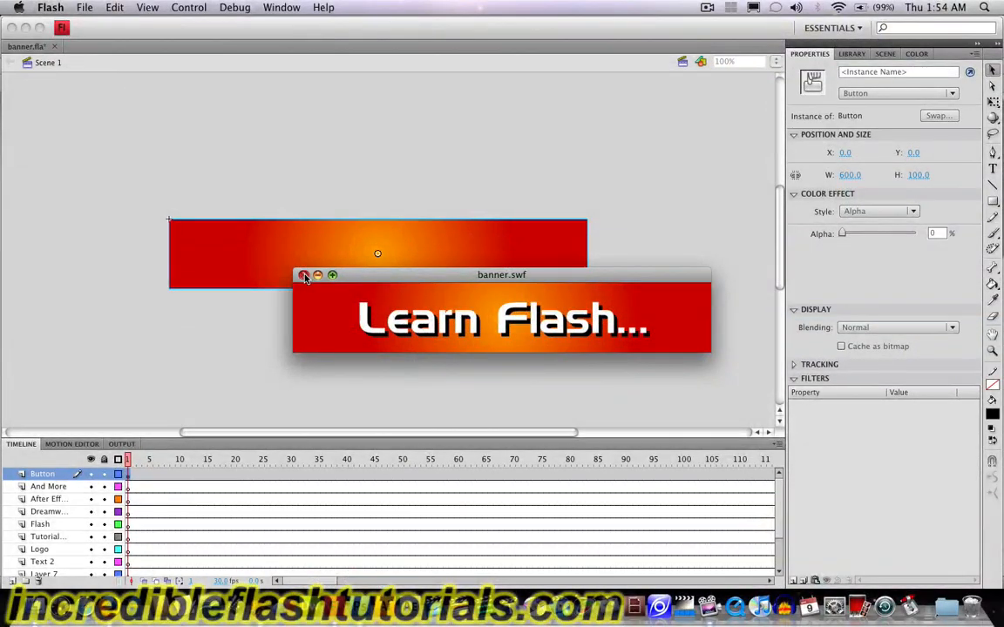
pyautogui.click(302, 275)
pyautogui.click(293, 179)
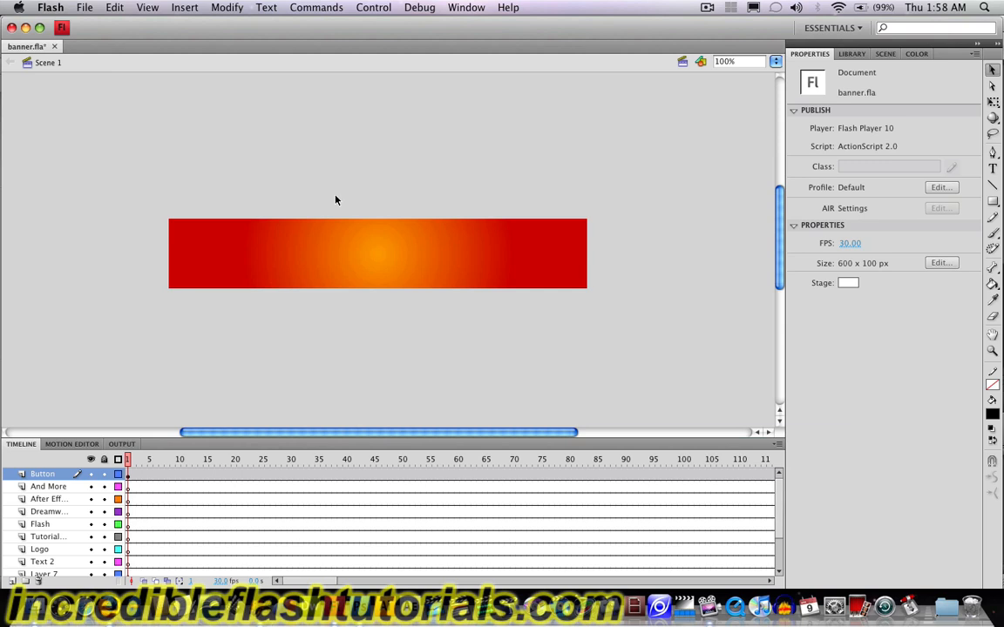
# - Open the publish settings and examine the output formats and the HTML options
pyautogui.click(83, 7)
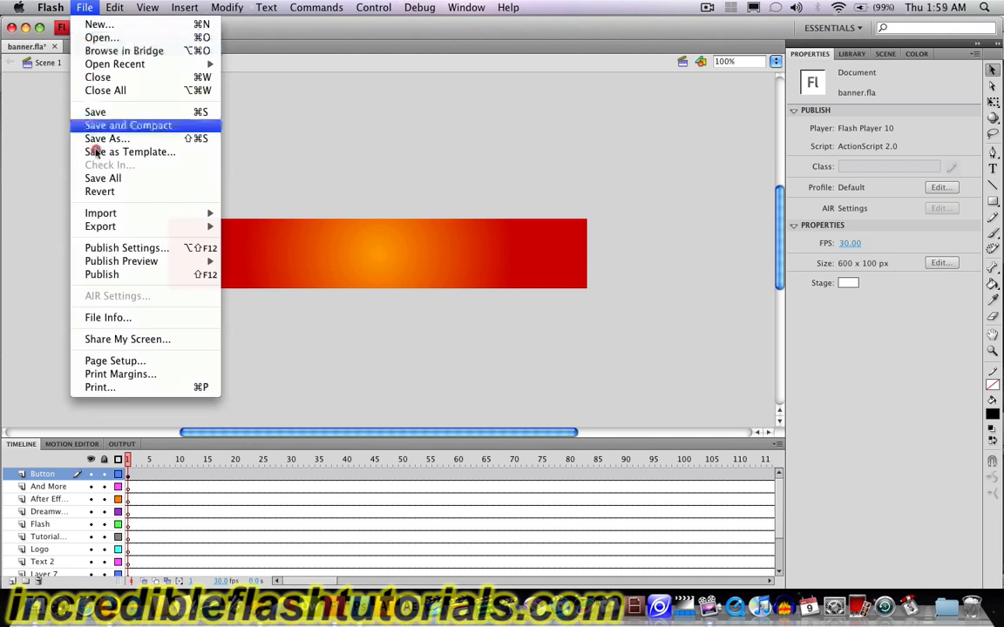
pyautogui.click(128, 247)
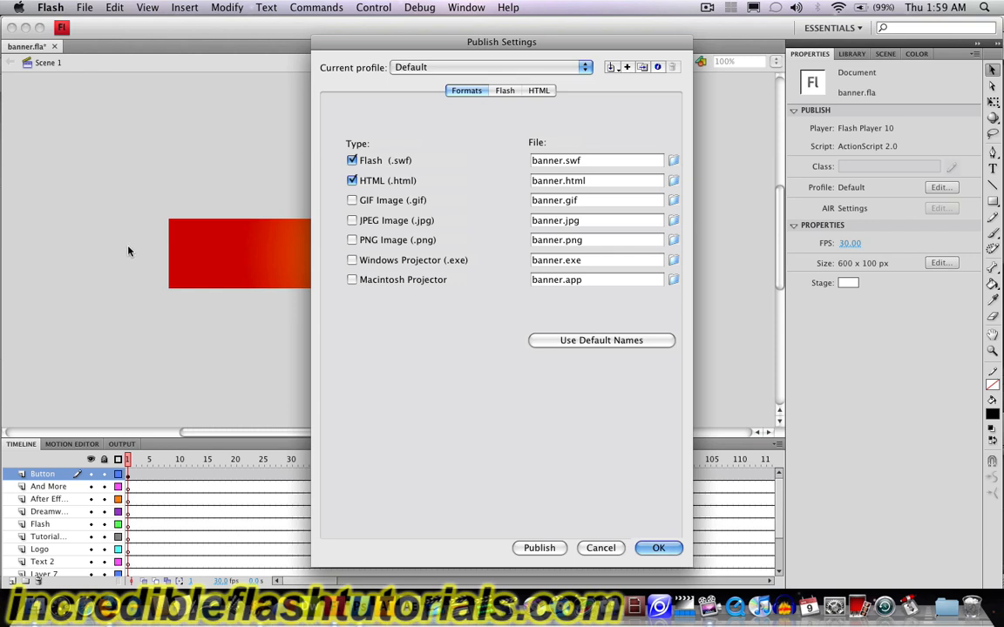
pyautogui.click(538, 91)
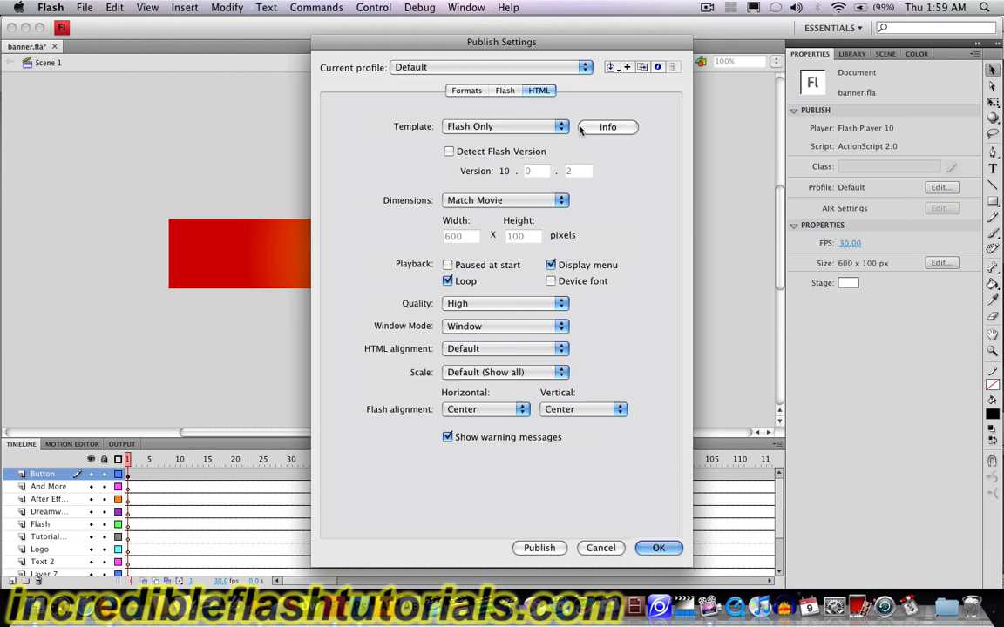
pyautogui.click(469, 94)
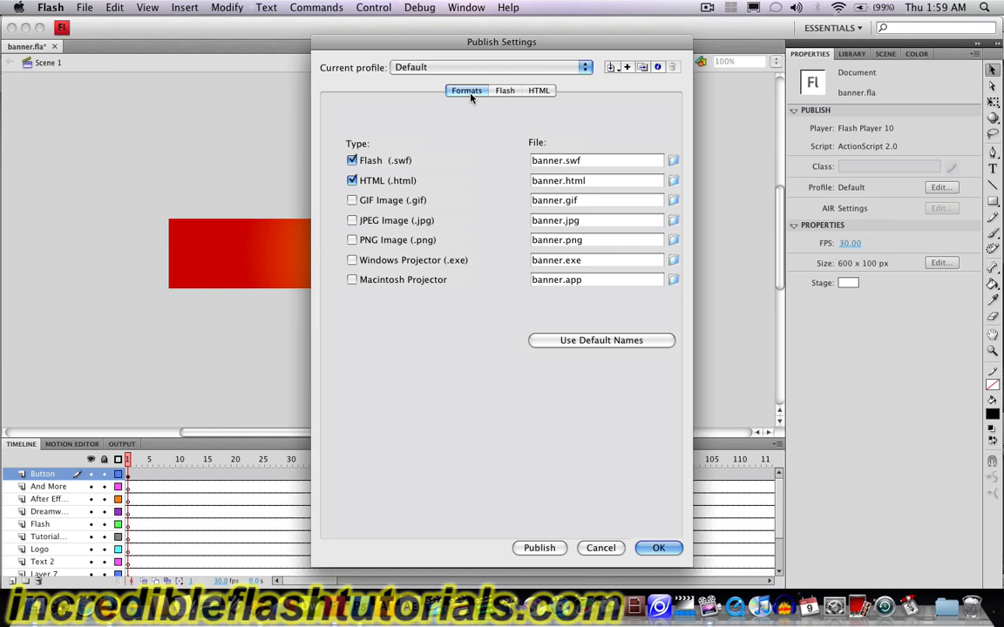
# - Try GIF output with animated playback repeating 3 times, and dismiss the publish settings without applying them
pyautogui.click(352, 201)
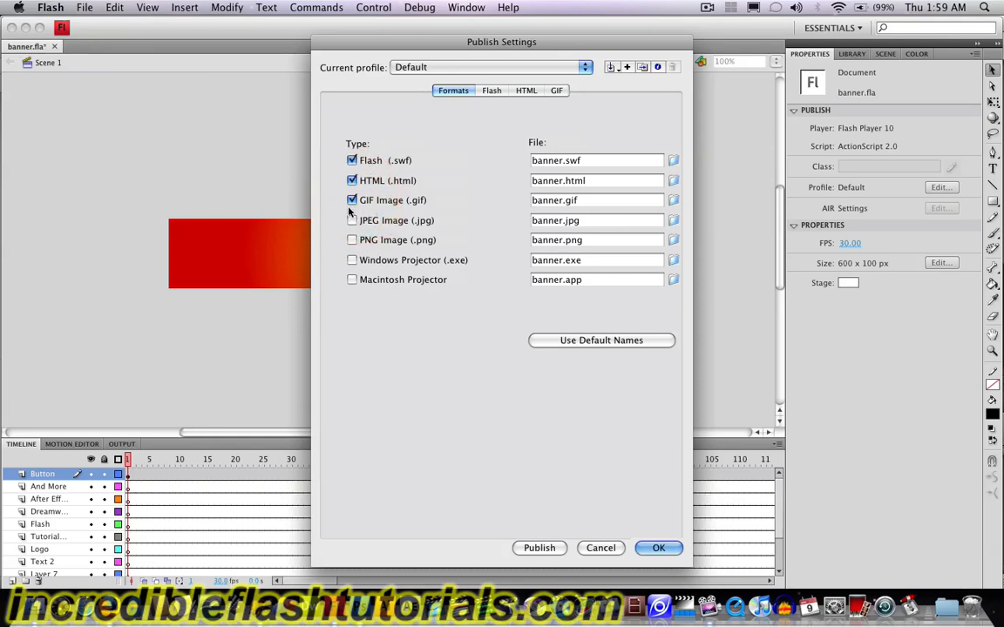
pyautogui.click(556, 92)
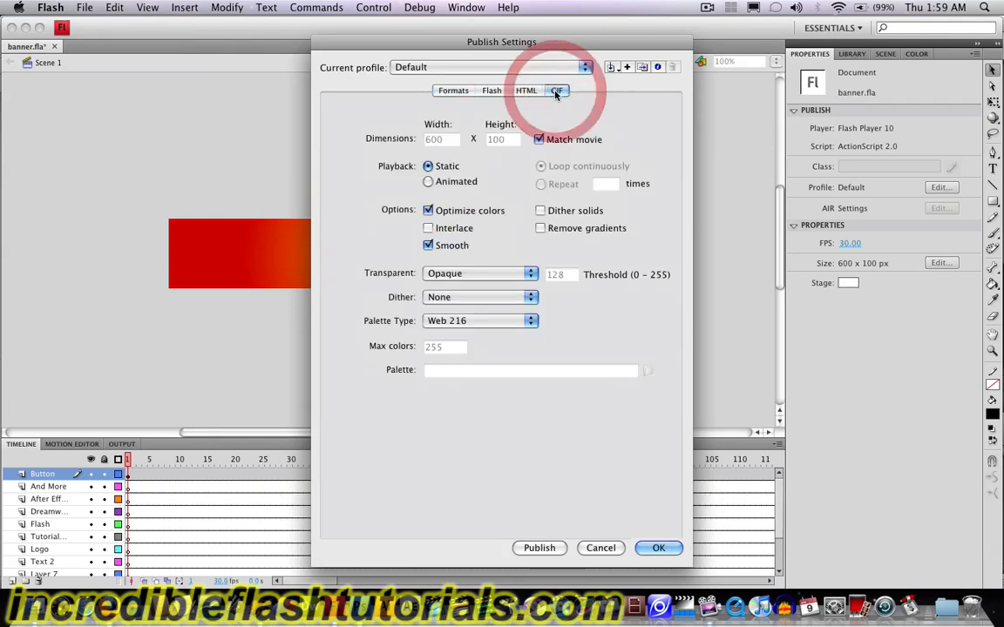
pyautogui.click(428, 182)
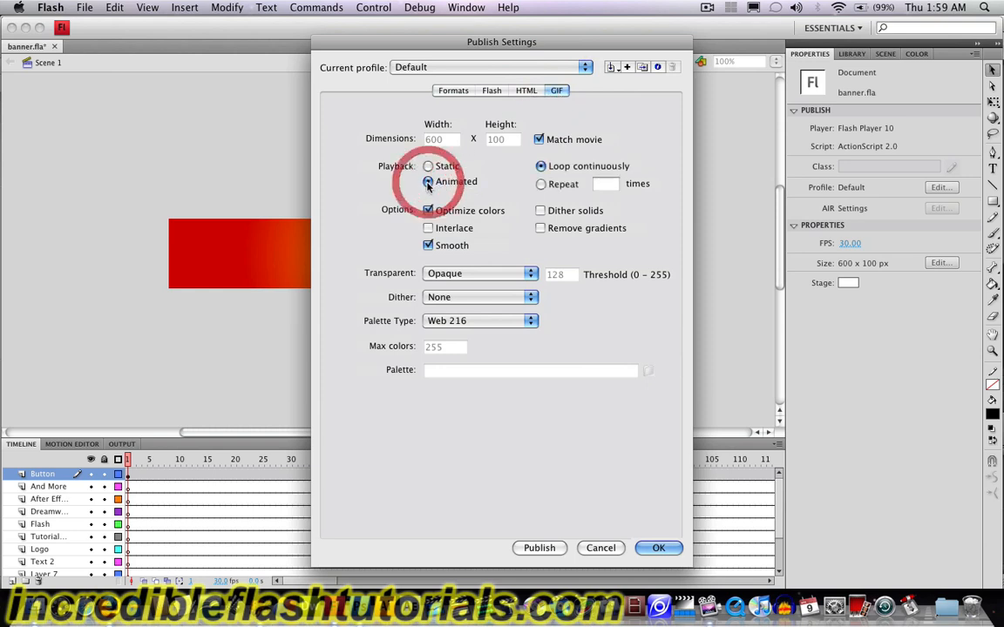
pyautogui.click(541, 184)
pyautogui.click(607, 184)
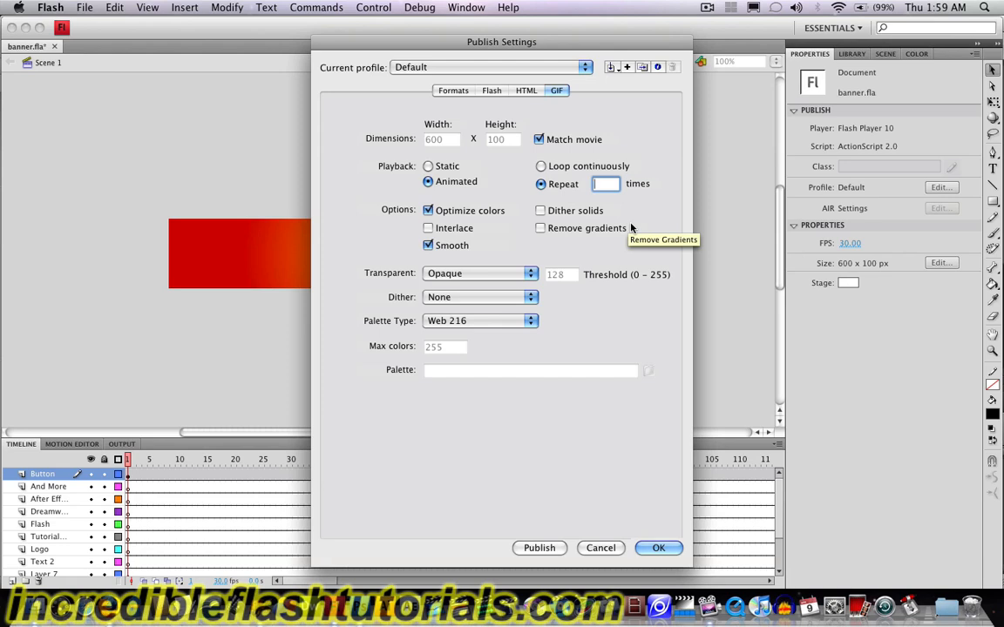
pyautogui.write('3')
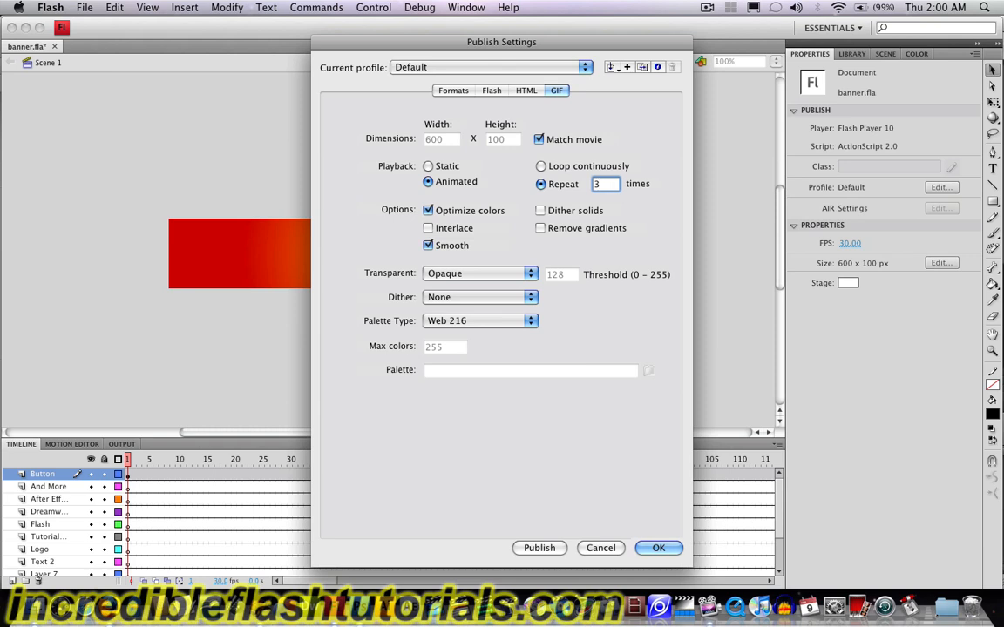
pyautogui.click(603, 548)
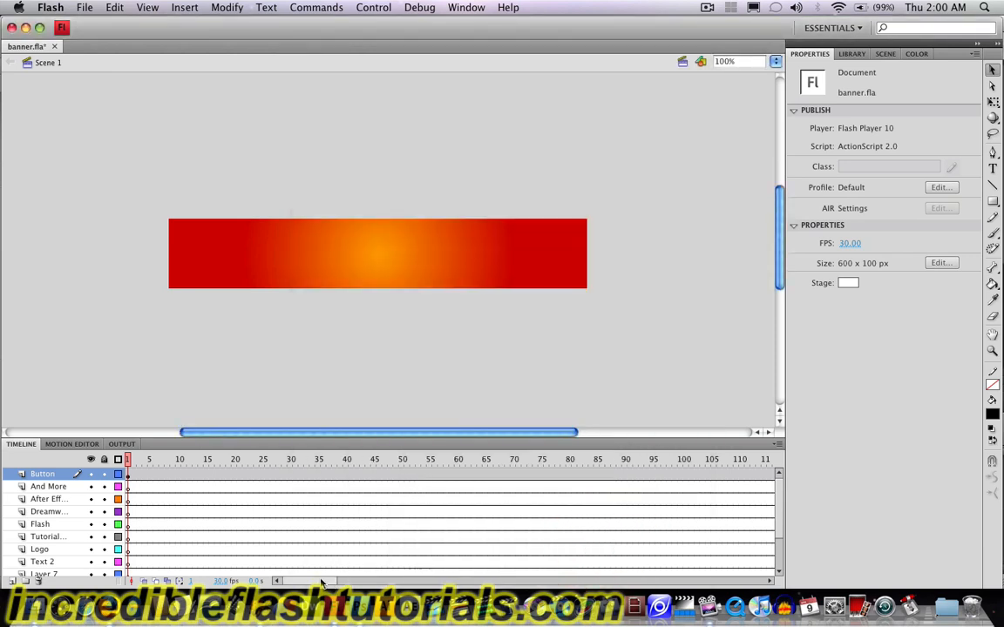
# - Select the last frame of the Button layer, at frame 400
pyautogui.moveTo(302, 581); pyautogui.dragTo(462, 584)
pyautogui.click(575, 475)
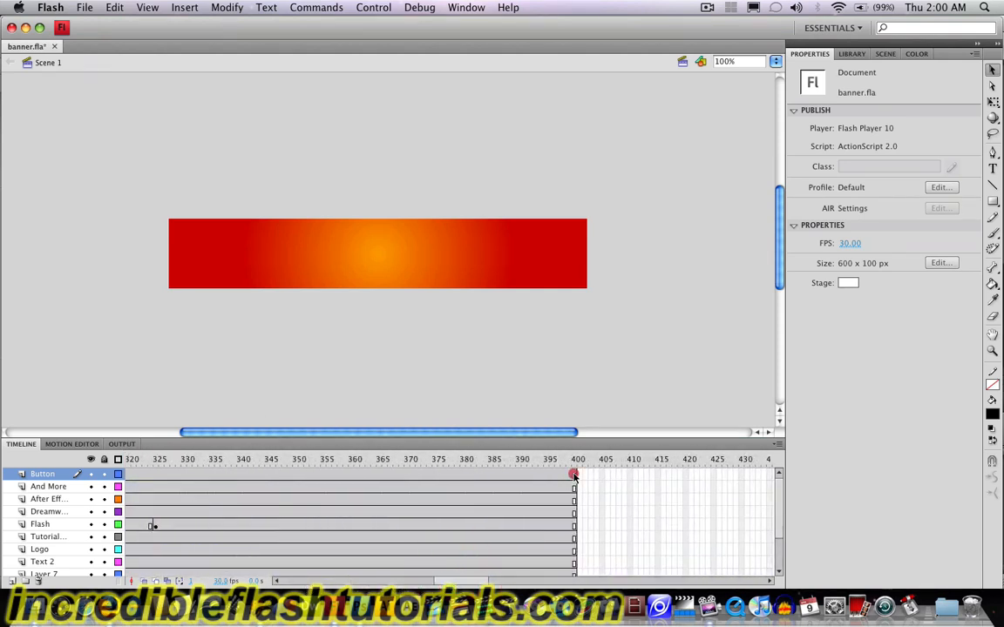